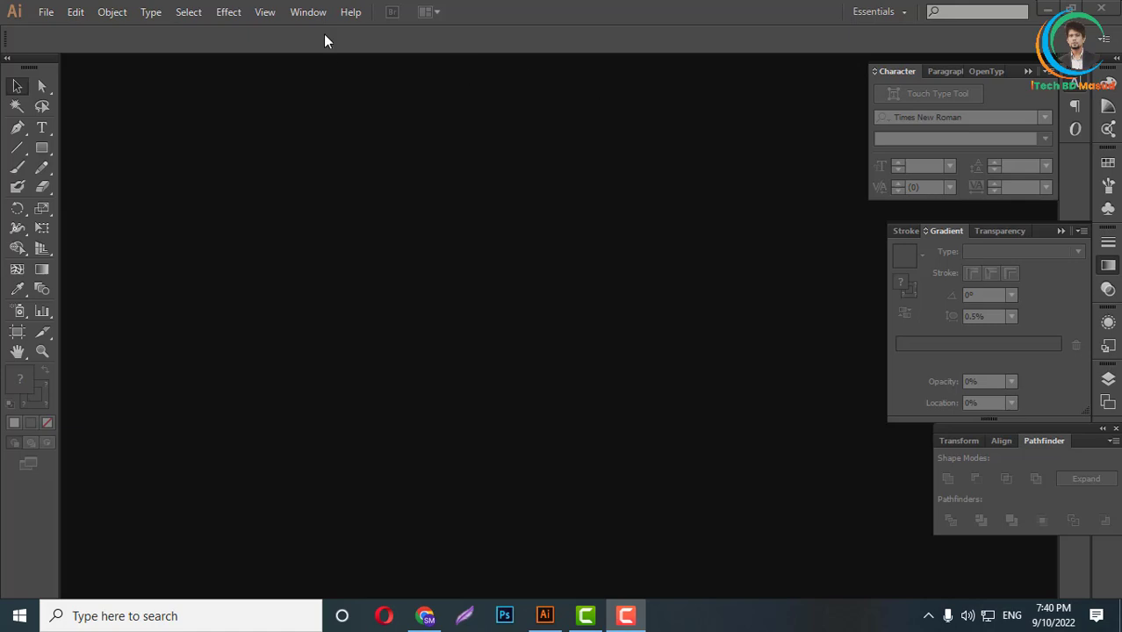
- Try the Layout and Tracing workspaces, then switch back to Essentials
{"action": "left_click", "coordinate": [309, 12]}
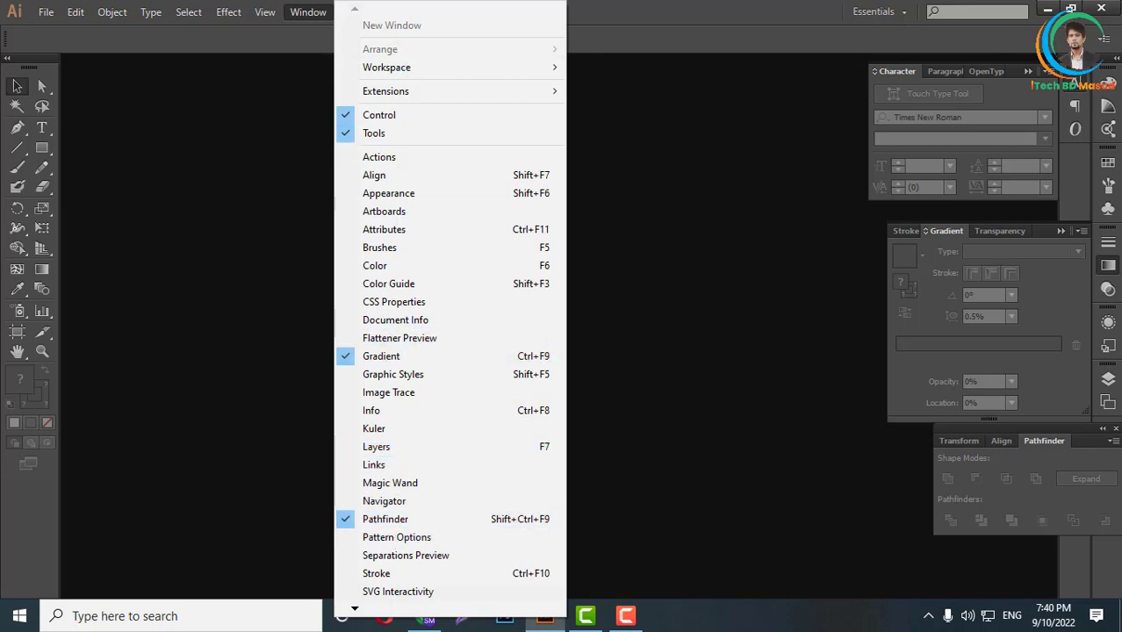
{"action": "left_click", "coordinate": [1048, 229]}
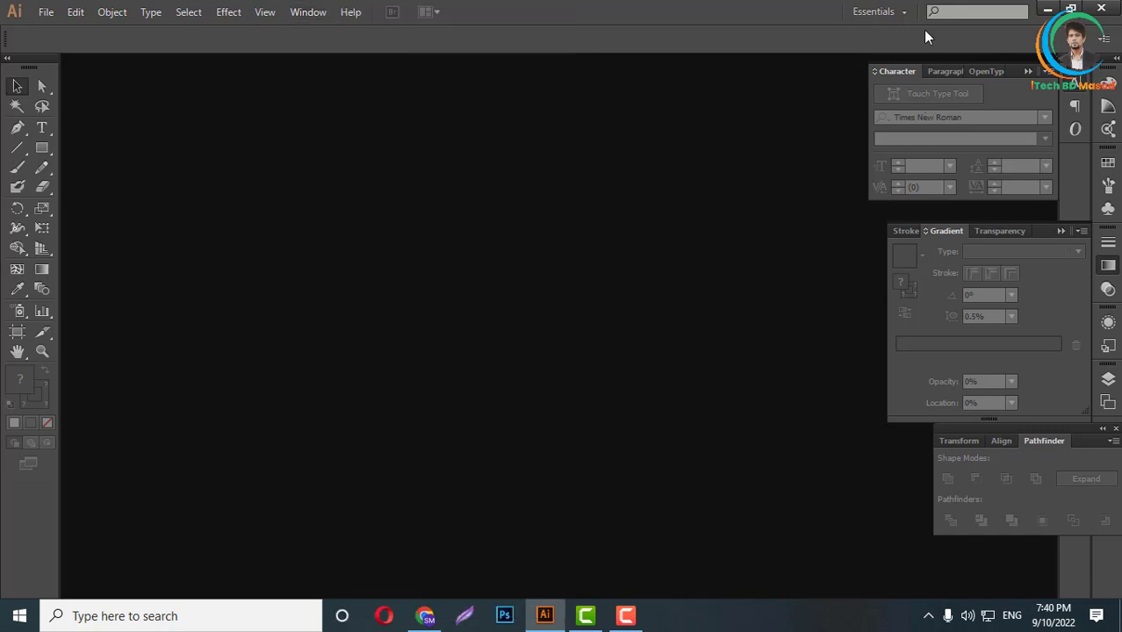
{"action": "left_click", "coordinate": [895, 13]}
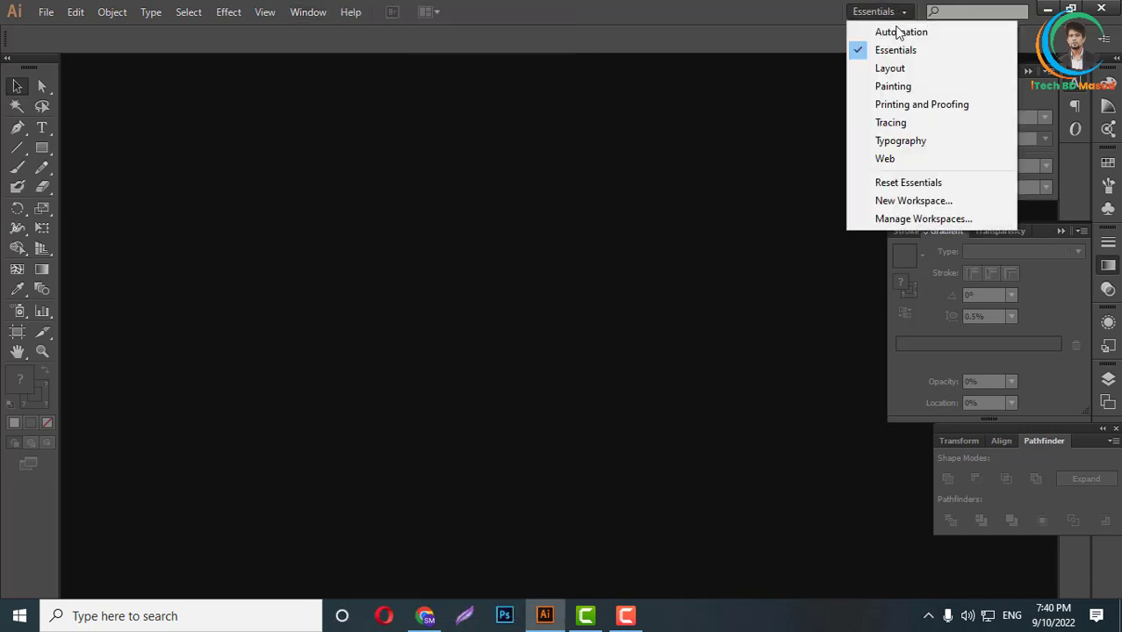
{"action": "left_click", "coordinate": [890, 68]}
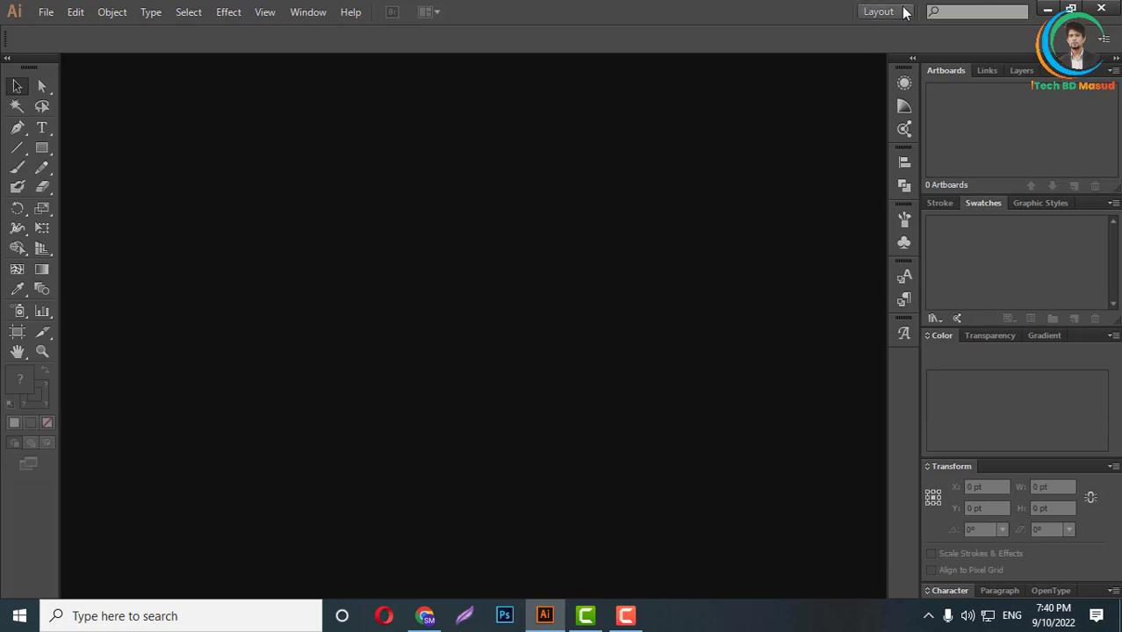
{"action": "left_click", "coordinate": [905, 12]}
{"action": "left_click", "coordinate": [900, 125]}
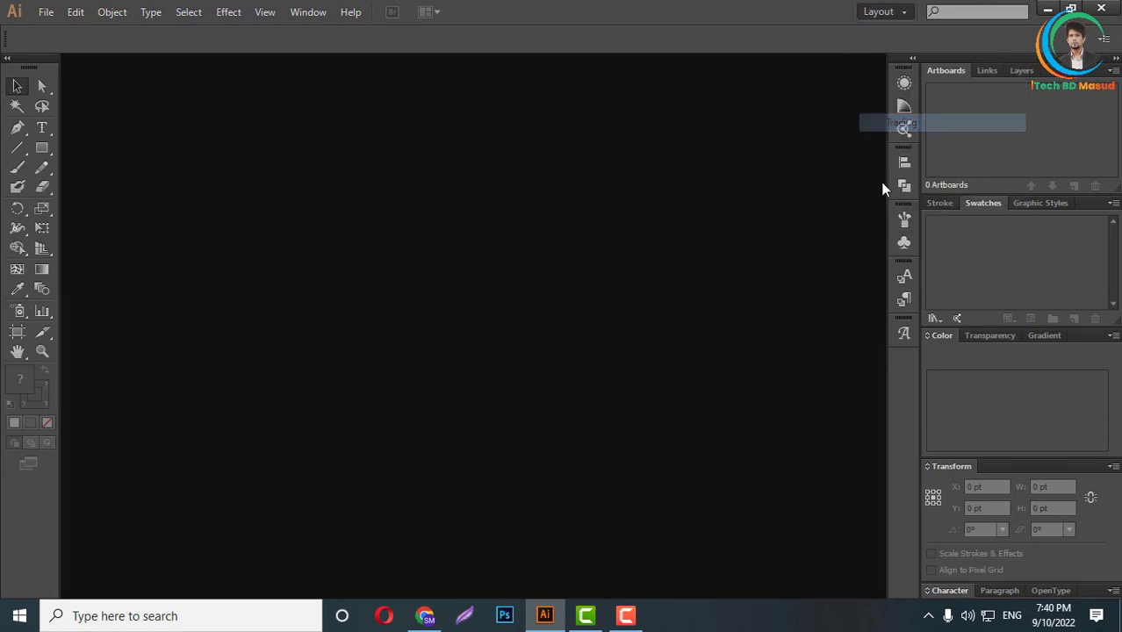
{"action": "left_click", "coordinate": [906, 13]}
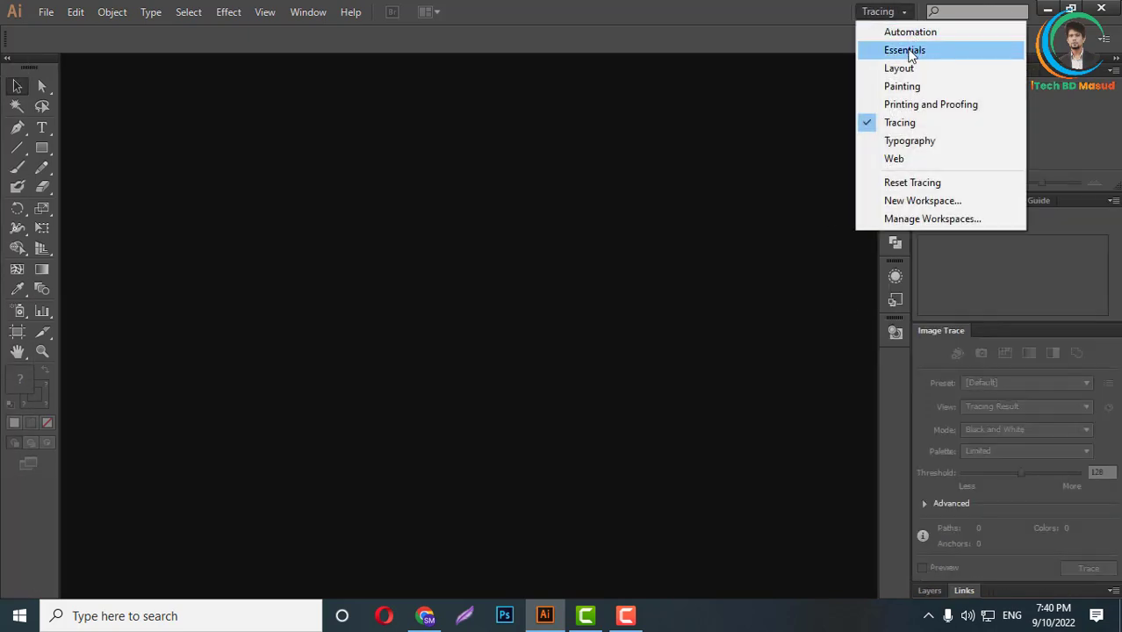
{"action": "left_click", "coordinate": [909, 50]}
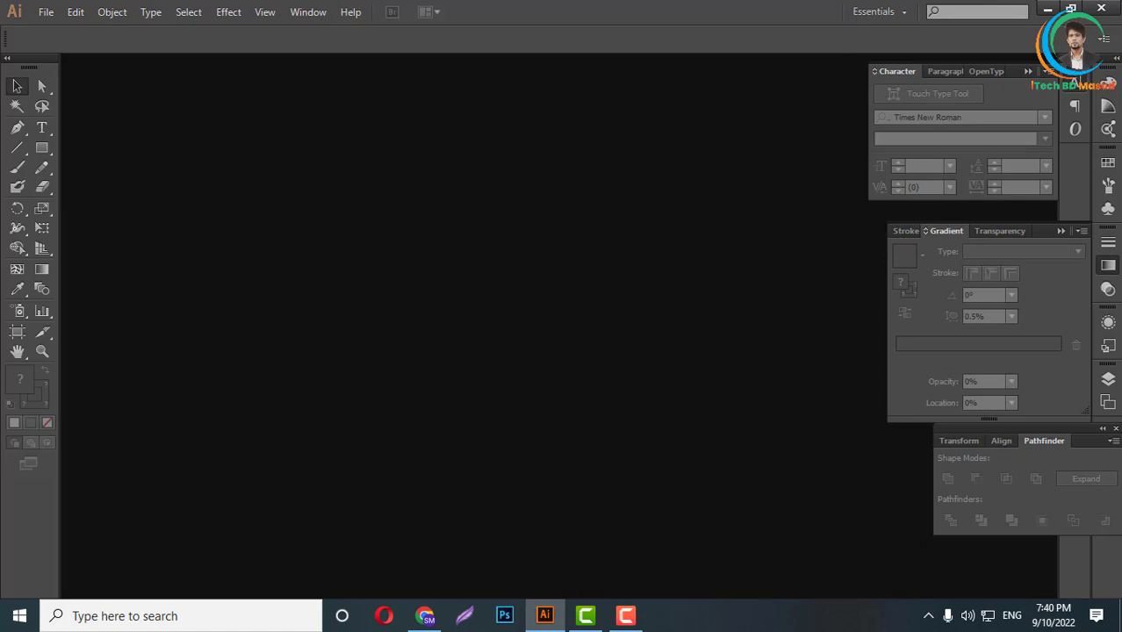
- Collapse the floating Character and Gradient panels into the side dock
{"action": "left_click", "coordinate": [1054, 68]}
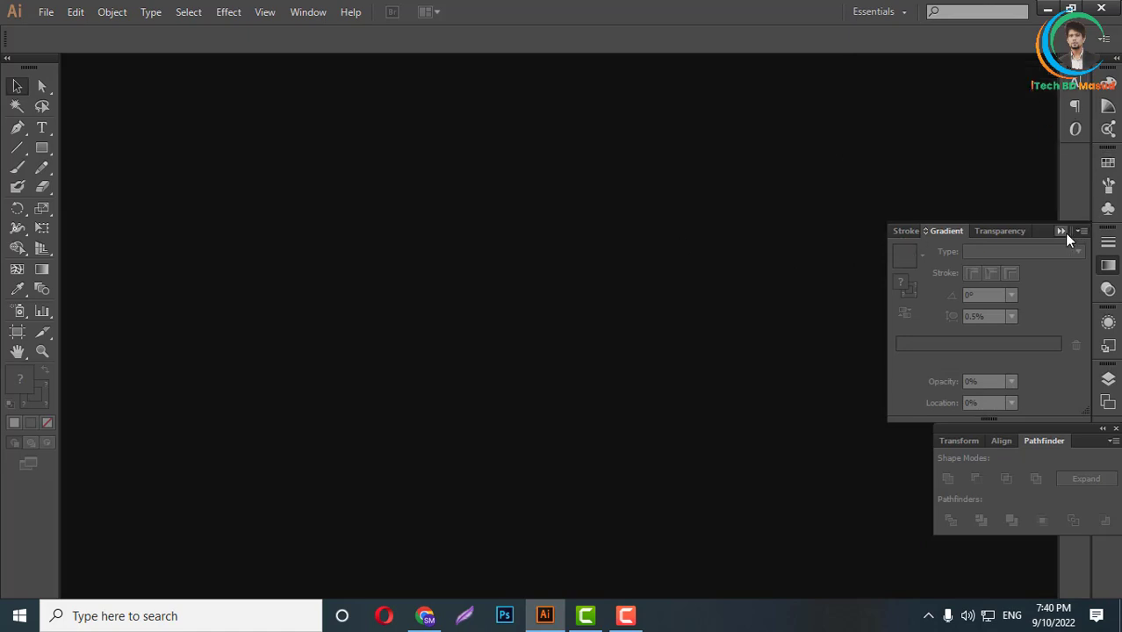
{"action": "left_click", "coordinate": [1062, 232]}
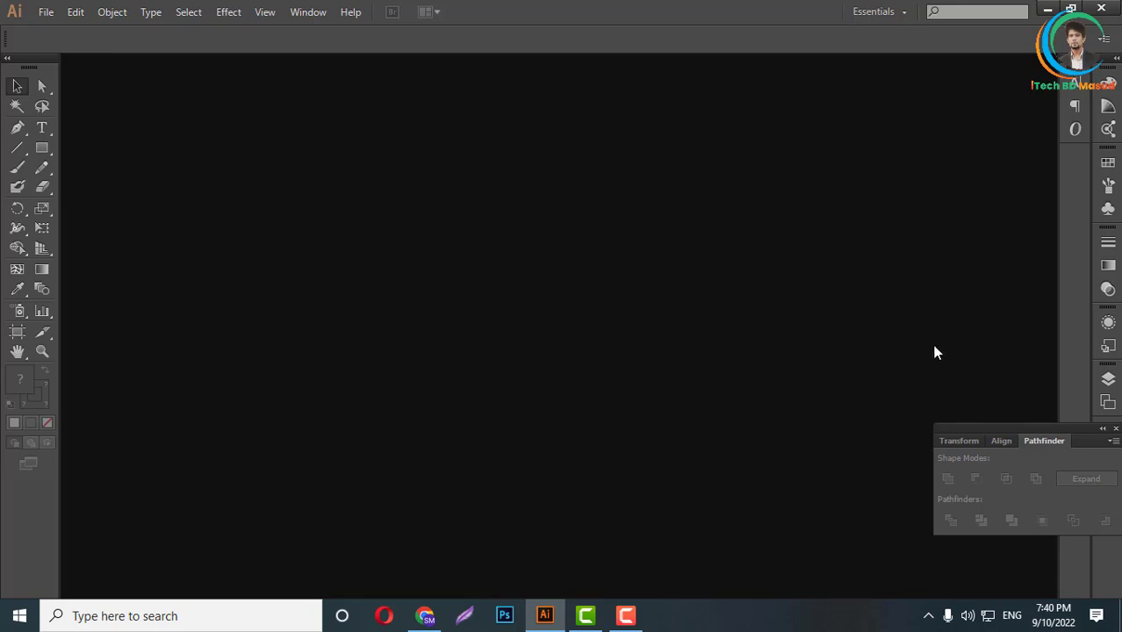
{"action": "left_click", "coordinate": [1075, 85]}
{"action": "left_click", "coordinate": [1108, 162]}
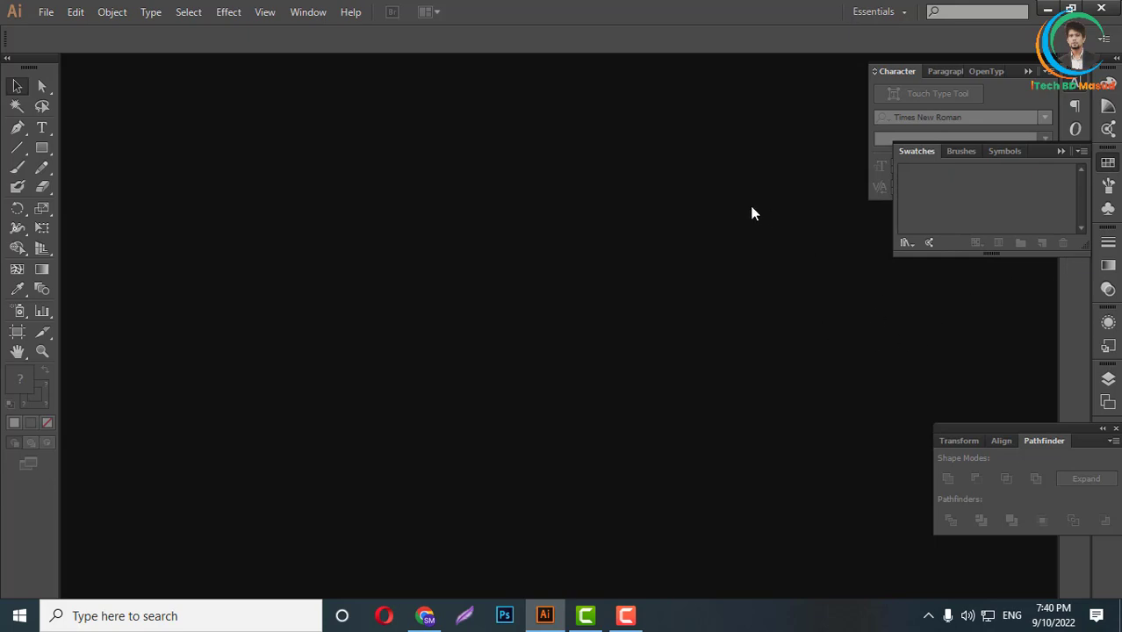
{"action": "left_click", "coordinate": [1108, 163]}
{"action": "left_click", "coordinate": [1028, 70]}
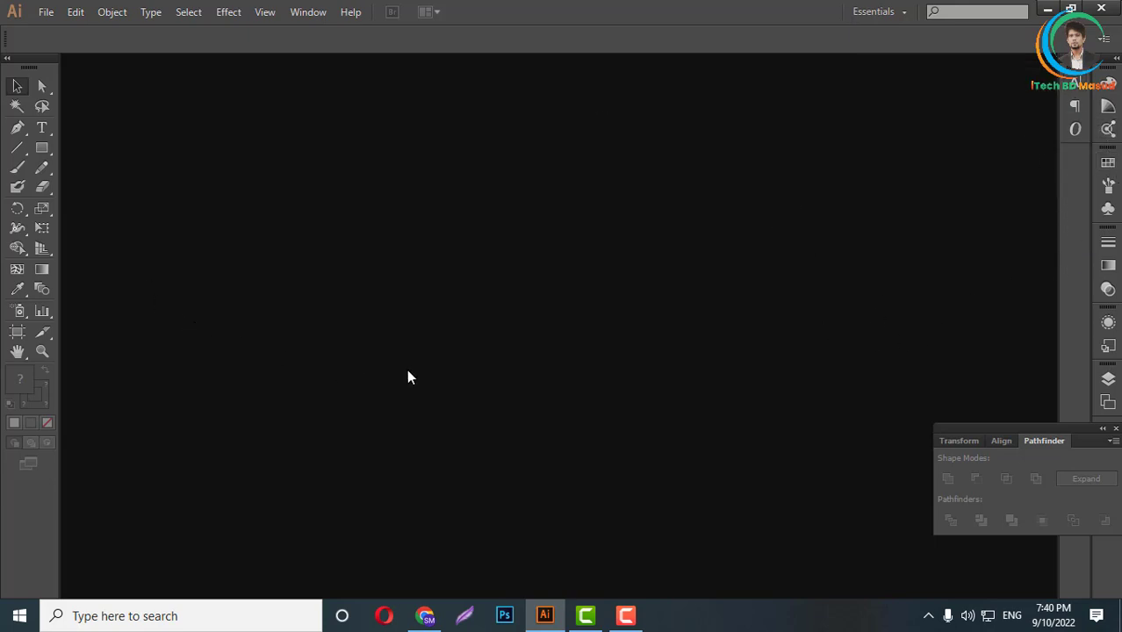
- Start a new document from the File menu and set its units to Pixels
{"action": "left_click", "coordinate": [48, 16]}
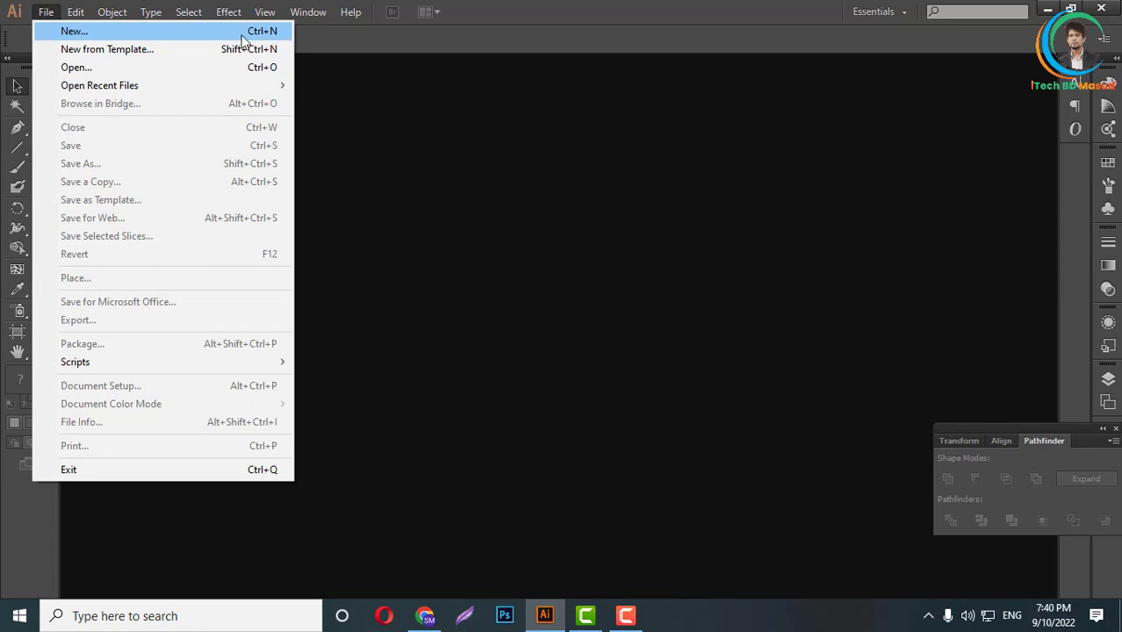
{"action": "left_click", "coordinate": [116, 33]}
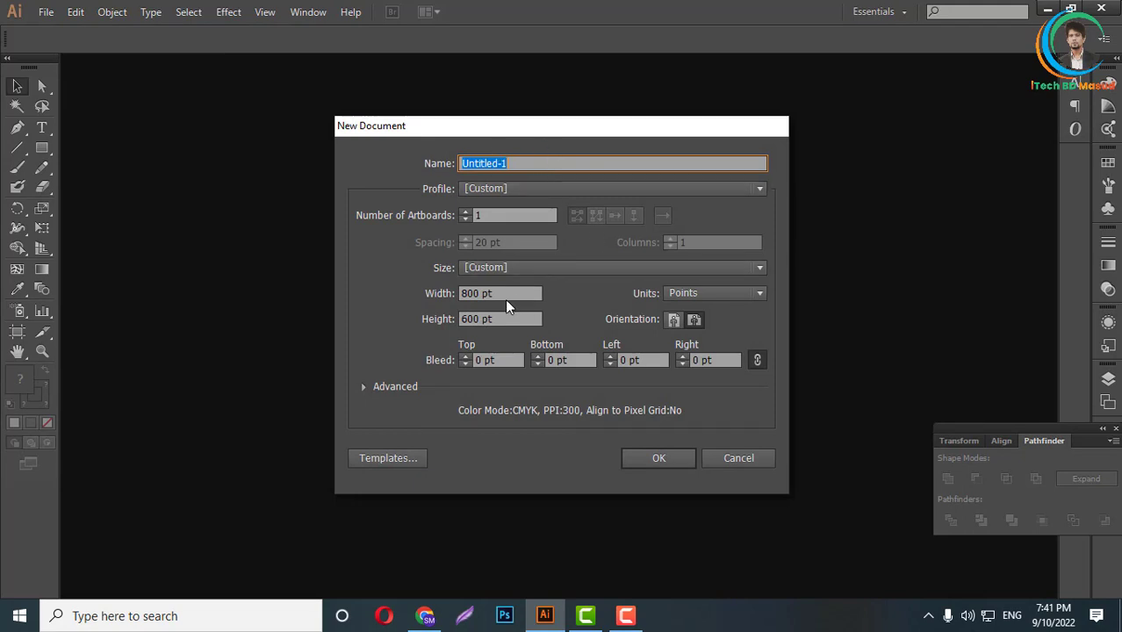
{"action": "left_click", "coordinate": [740, 299]}
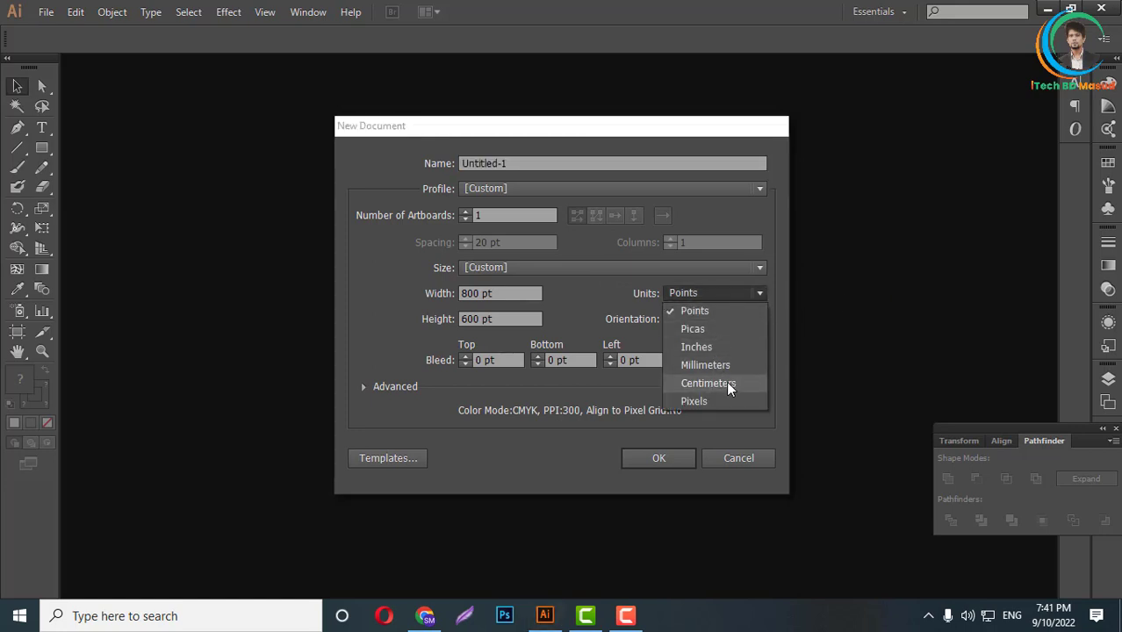
{"action": "left_click", "coordinate": [707, 401]}
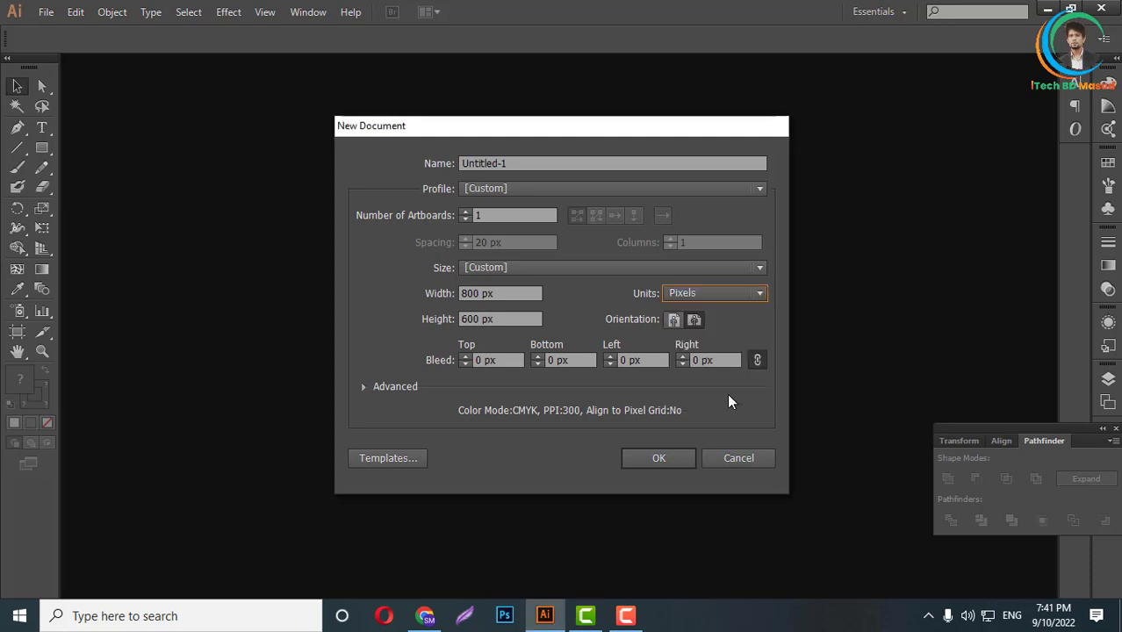
- Name the document after the user, set width 1200 and height 1000, and create it
{"action": "left_click", "coordinate": [527, 164]}
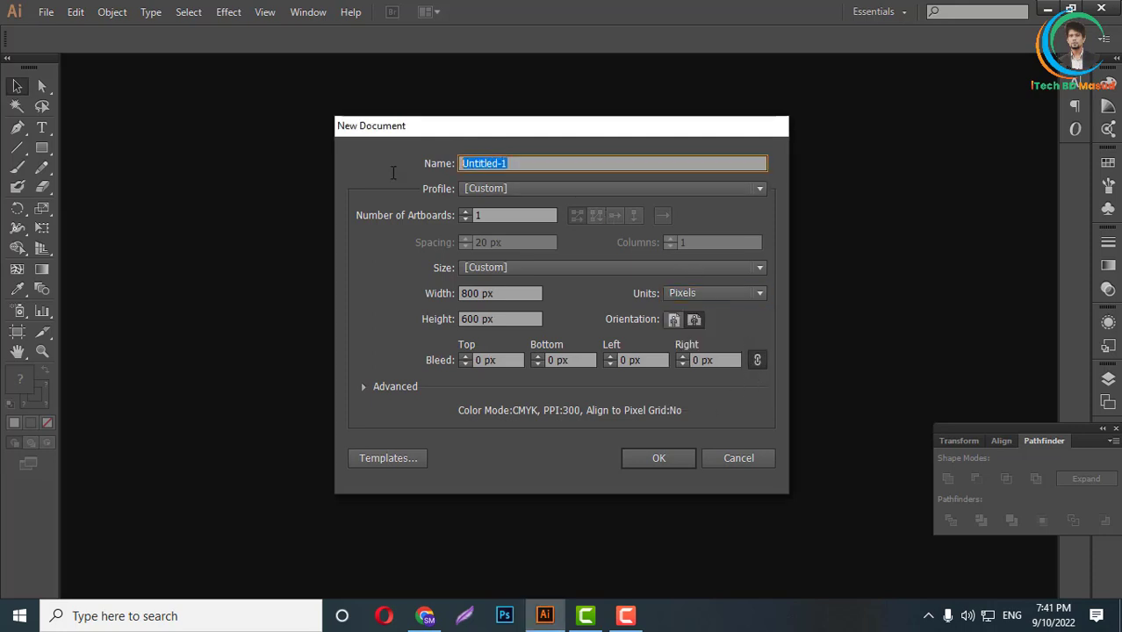
{"action": "type", "text": "Mas"}
{"action": "type", "text": "idu"}
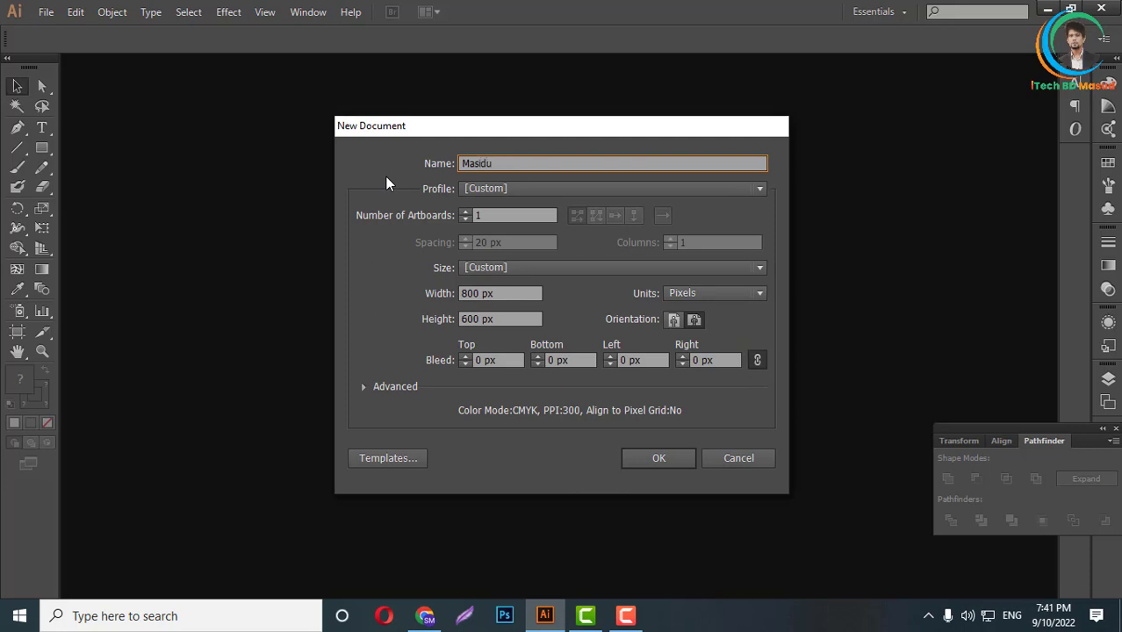
{"action": "left_click_drag", "start_coordinate": [575, 162], "coordinate": [362, 170]}
{"action": "type", "text": "M"}
{"action": "type", "text": "asud"}
{"action": "key", "text": "Tab"}
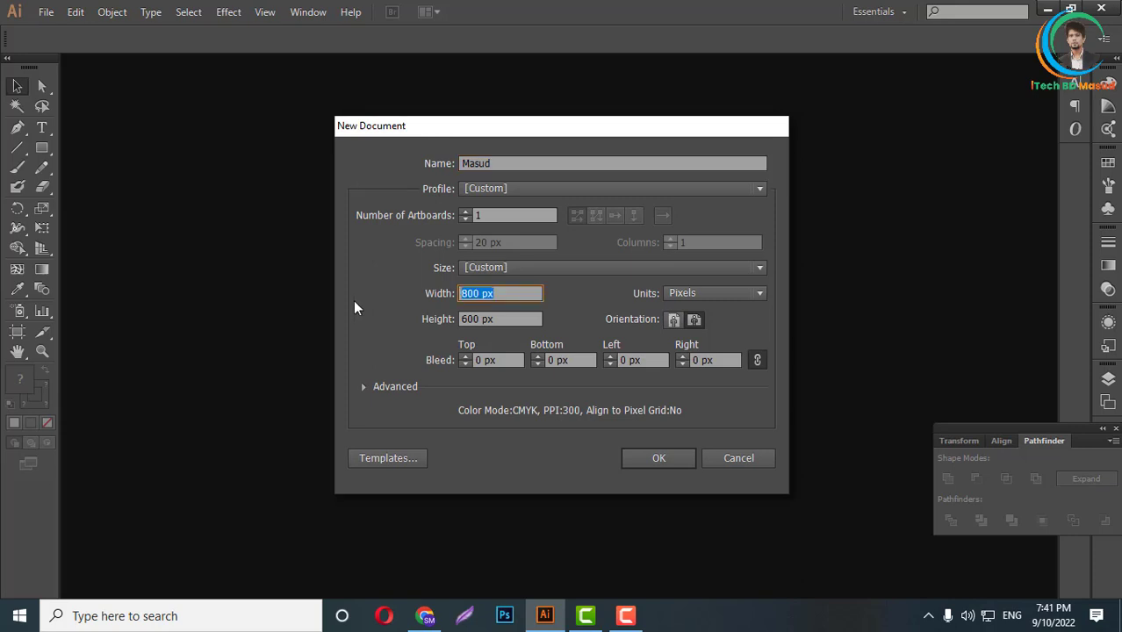
{"action": "type", "text": "1200"}
{"action": "key", "text": "Tab"}
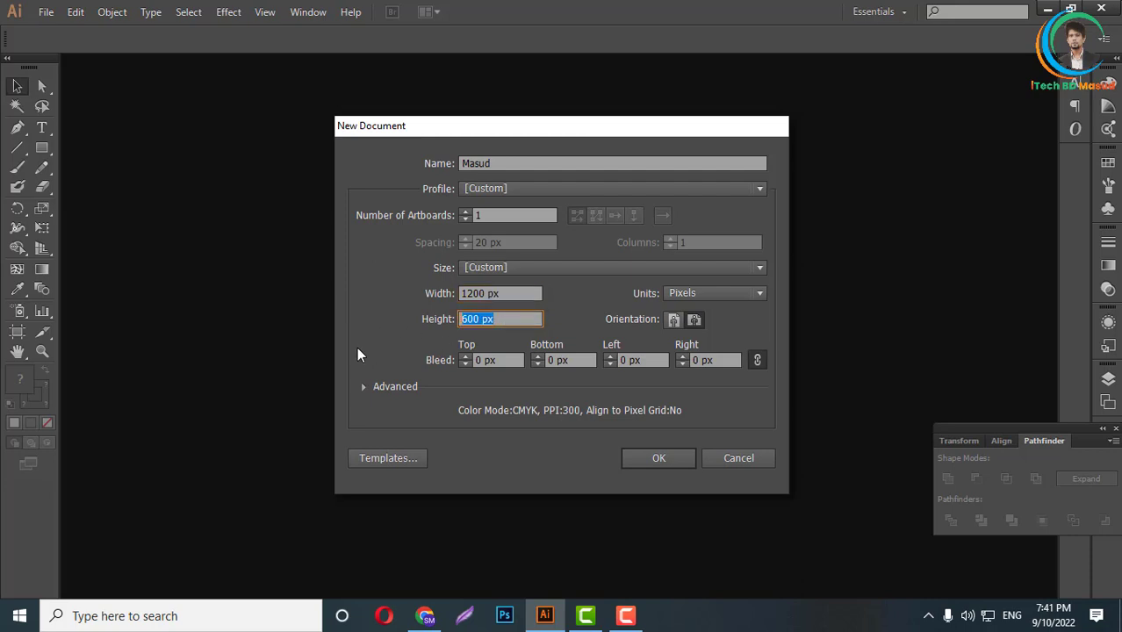
{"action": "type", "text": "100"}
{"action": "type", "text": "0"}
{"action": "left_click", "coordinate": [365, 385]}
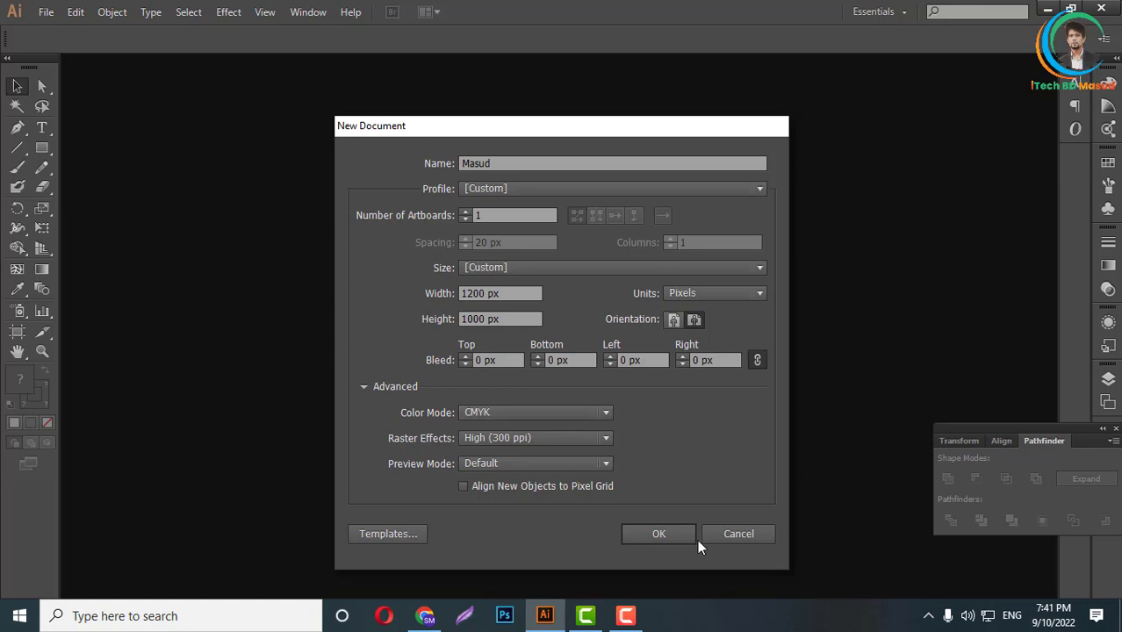
{"action": "left_click", "coordinate": [666, 534]}
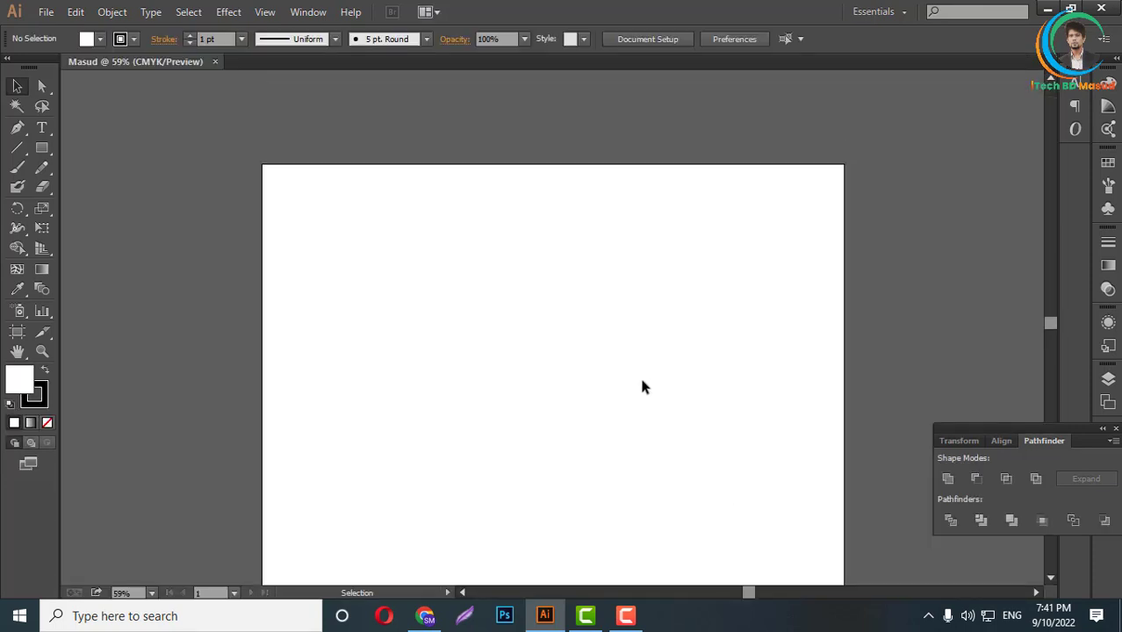
{"action": "scroll", "coordinate": [615, 336], "scroll_direction": "down", "scroll_amount": 2, "text": "alt"}
{"action": "scroll", "coordinate": [676, 387], "scroll_direction": "down", "scroll_amount": 1}
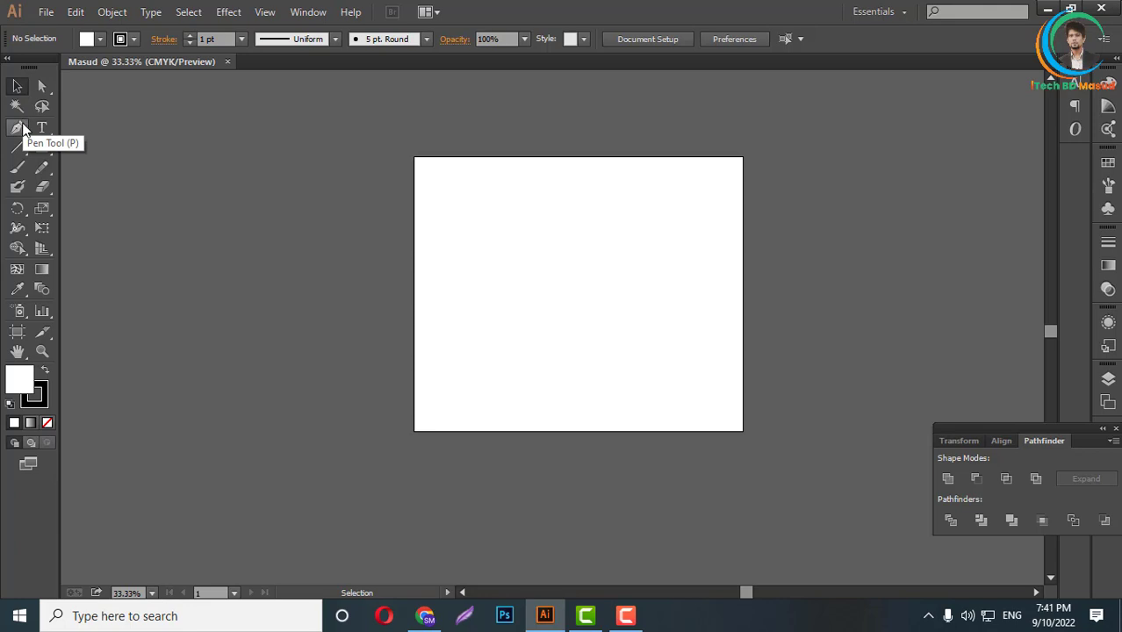
{"action": "left_click", "coordinate": [19, 88]}
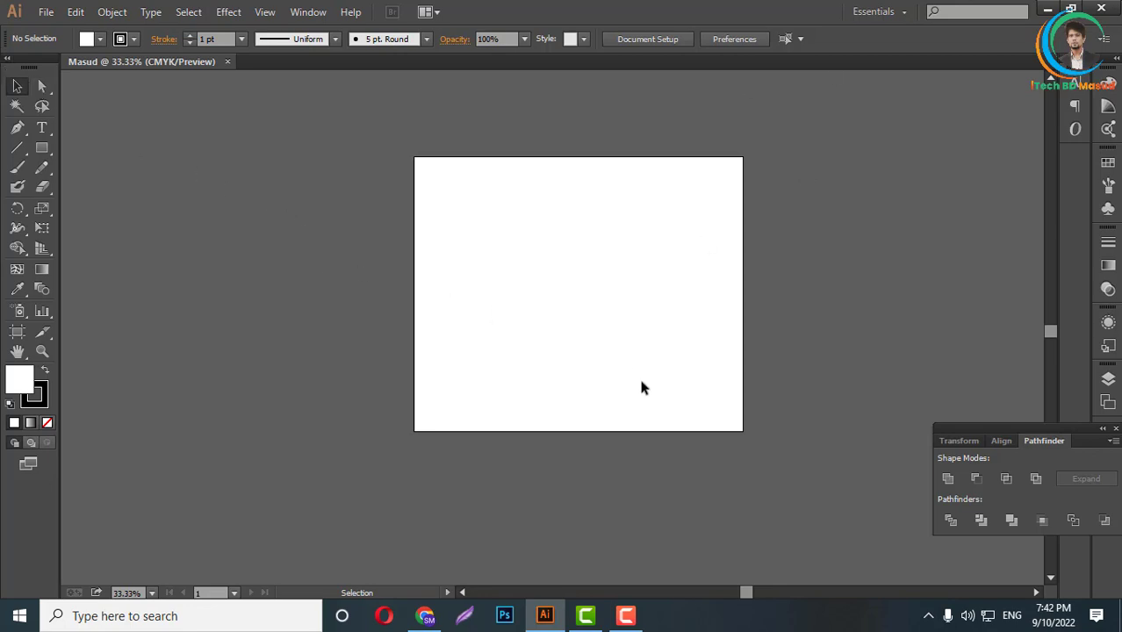
{"action": "scroll", "coordinate": [641, 387], "scroll_direction": "up", "scroll_amount": 2}
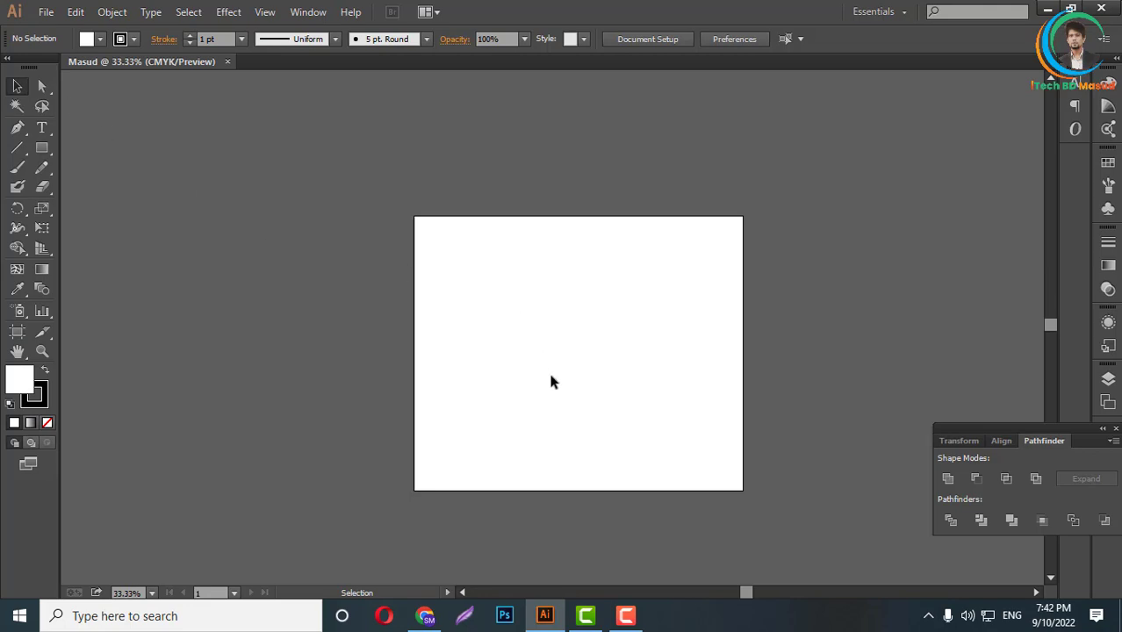
{"action": "scroll", "coordinate": [665, 393], "scroll_direction": "up", "scroll_amount": 2, "text": "alt"}
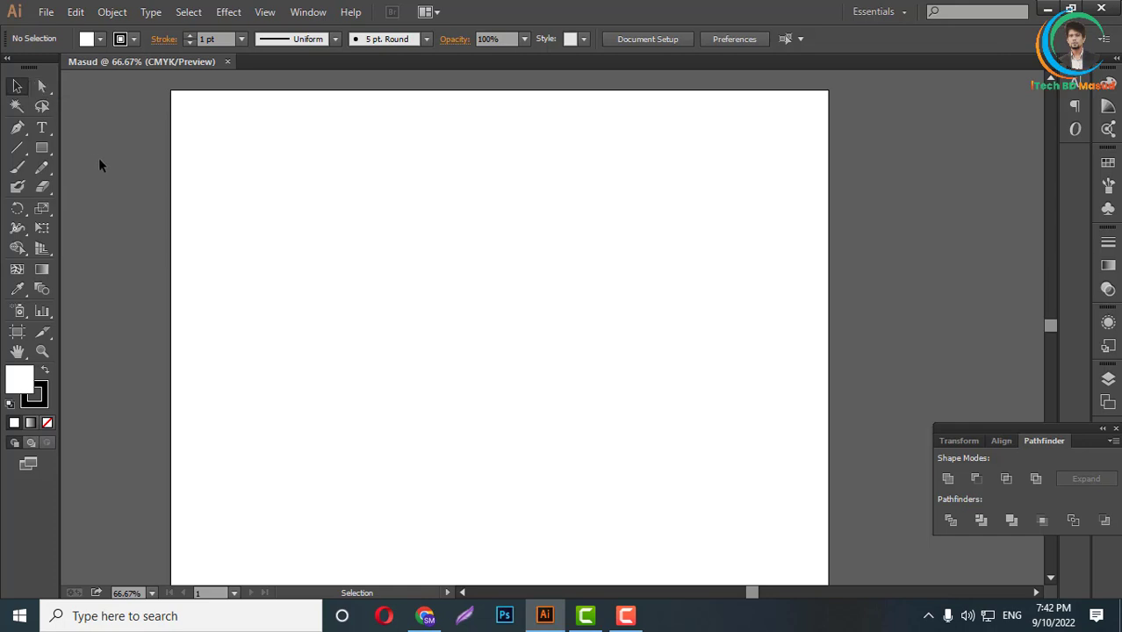
- Draw a rectangle in the upper left of the artboard with no stroke
{"action": "left_click_drag", "start_coordinate": [47, 154], "coordinate": [83, 151]}
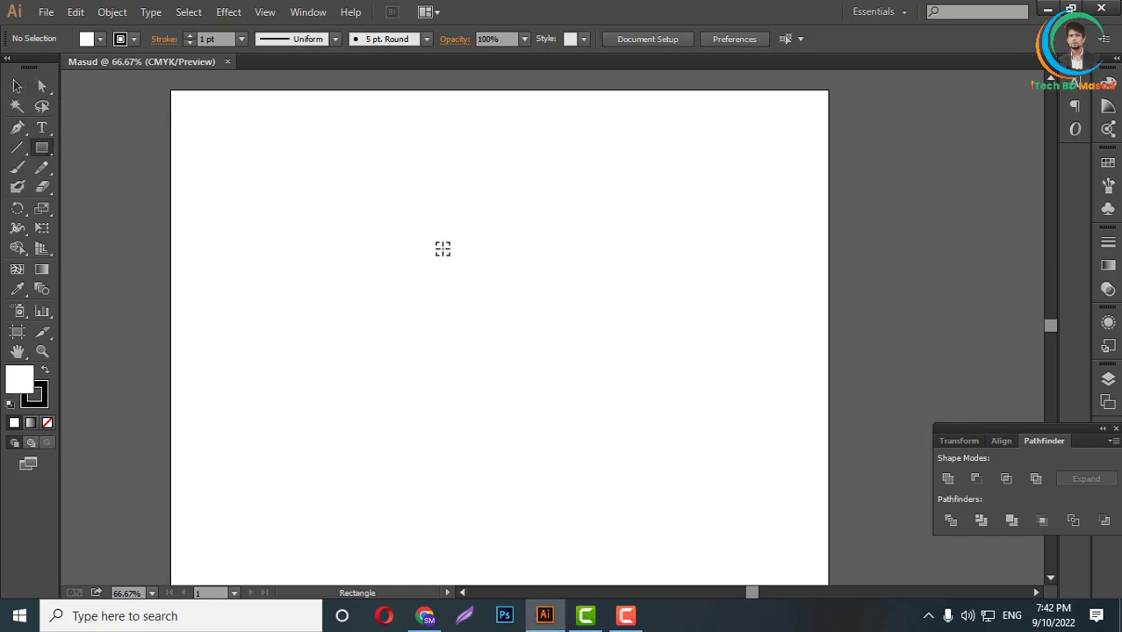
{"action": "key", "text": "super+space"}
{"action": "left_click_drag", "start_coordinate": [356, 195], "coordinate": [546, 340]}
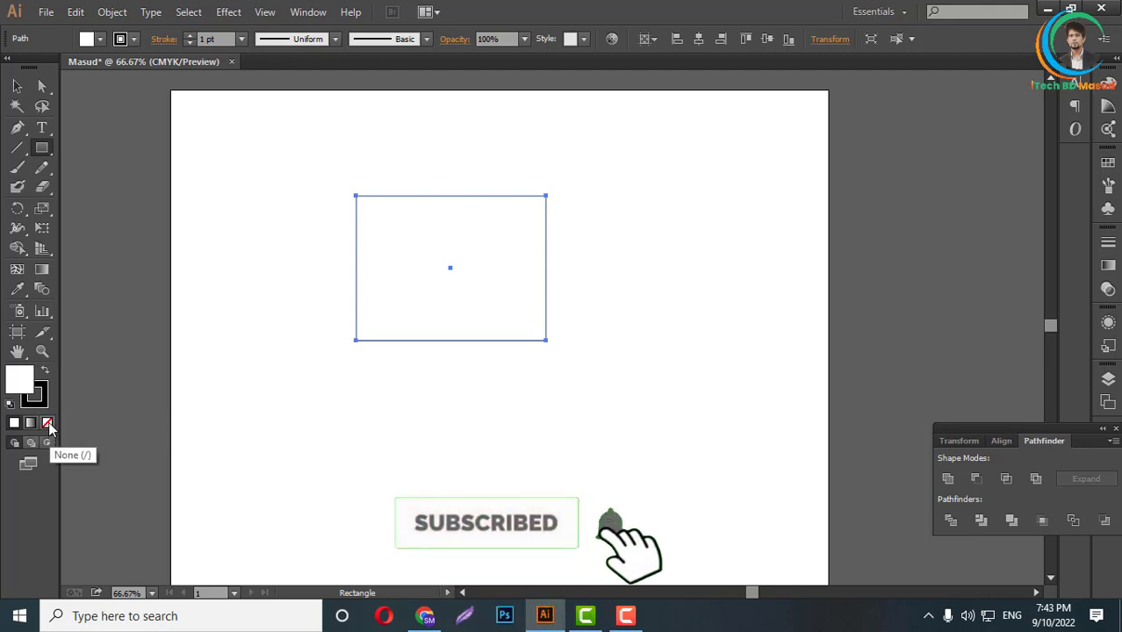
{"action": "left_click", "coordinate": [47, 408]}
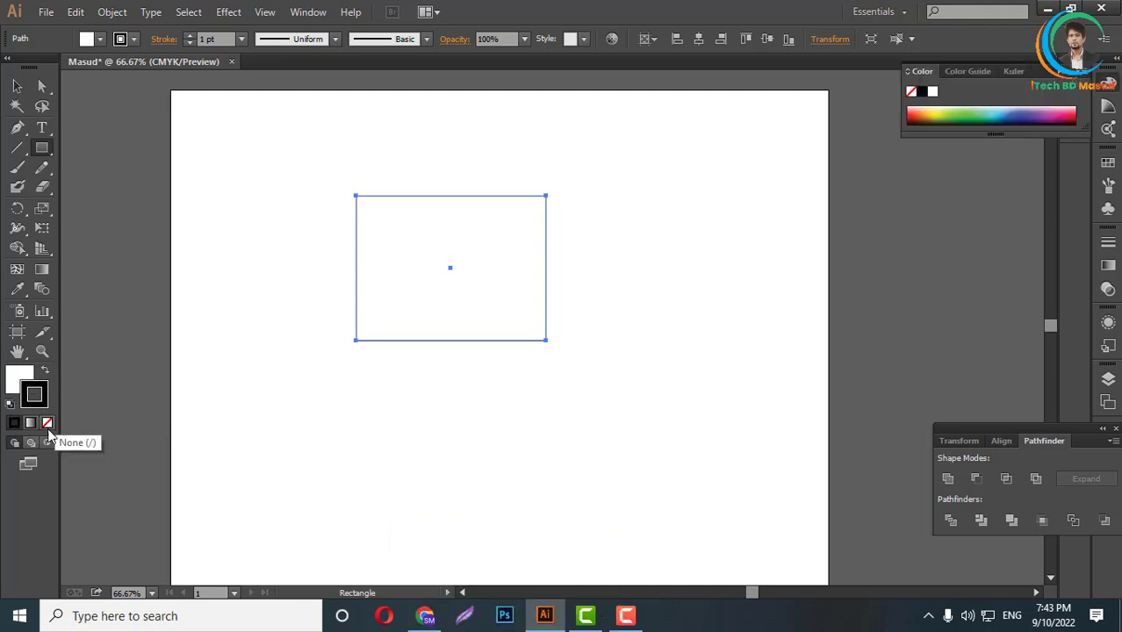
{"action": "left_click", "coordinate": [47, 424]}
{"action": "left_click", "coordinate": [18, 377]}
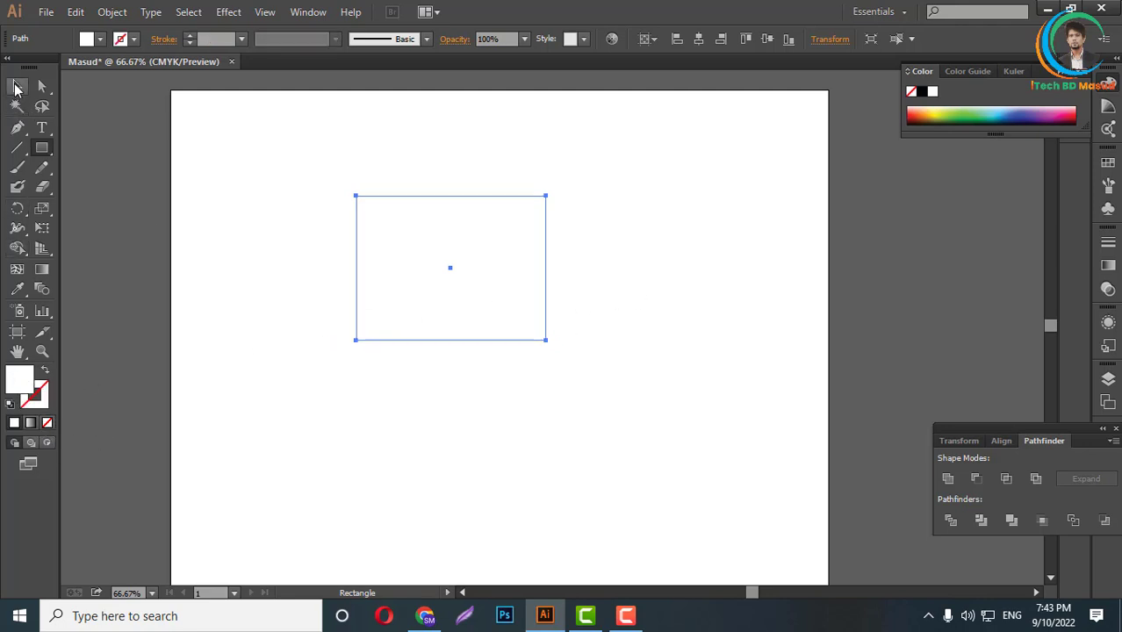
- Select the rectangle and fill it with the red swatch
{"action": "left_click", "coordinate": [17, 85]}
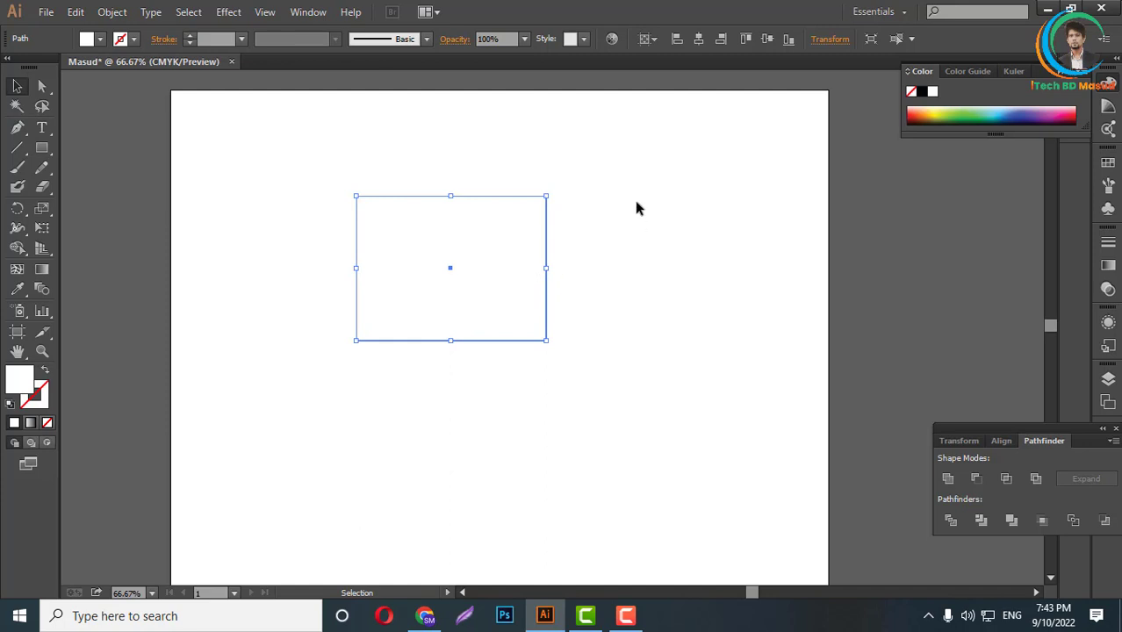
{"action": "left_click", "coordinate": [612, 392]}
{"action": "left_click_drag", "start_coordinate": [604, 244], "coordinate": [281, 358]}
{"action": "left_click", "coordinate": [1106, 162]}
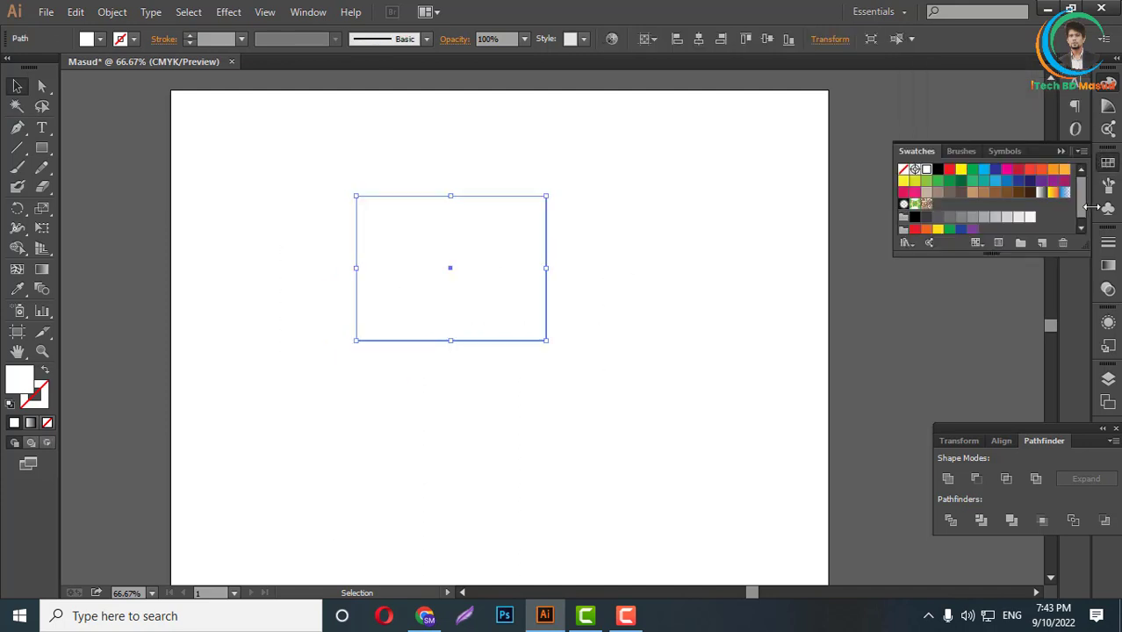
{"action": "left_click", "coordinate": [952, 171]}
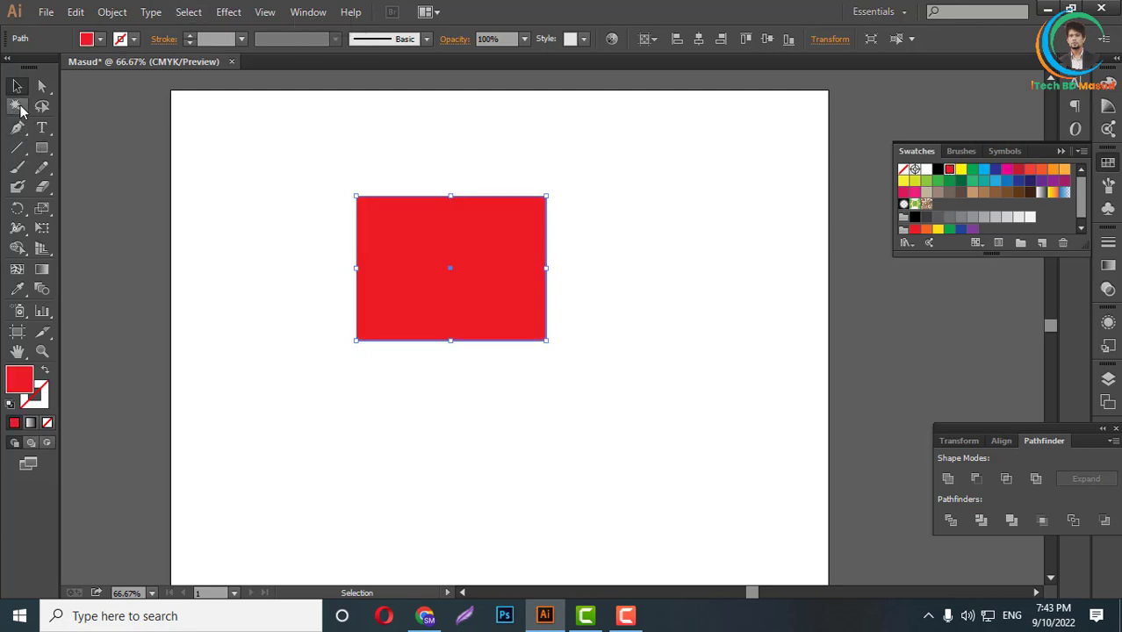
{"action": "left_click", "coordinate": [264, 264]}
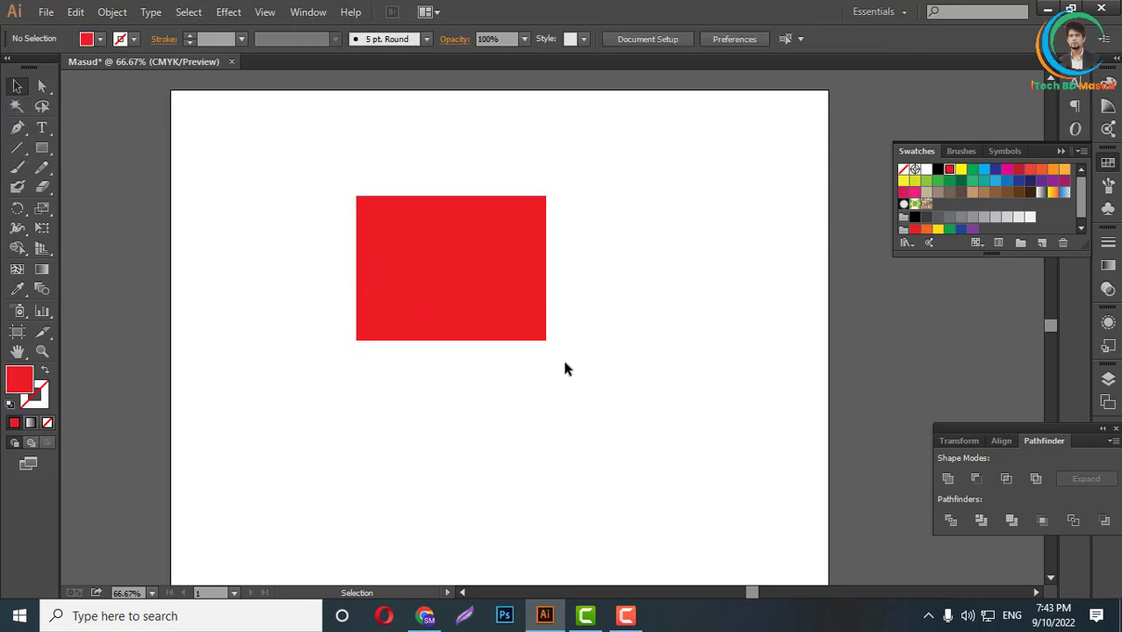
- Drag the red rectangle to a new spot and shrink it to about half size
{"action": "mouse_move", "coordinate": [542, 338]}
{"action": "left_mouse_down"}
{"action": "mouse_move", "coordinate": [476, 316]}
{"action": "mouse_move", "coordinate": [389, 254]}
{"action": "mouse_move", "coordinate": [386, 267]}
{"action": "left_mouse_up"}
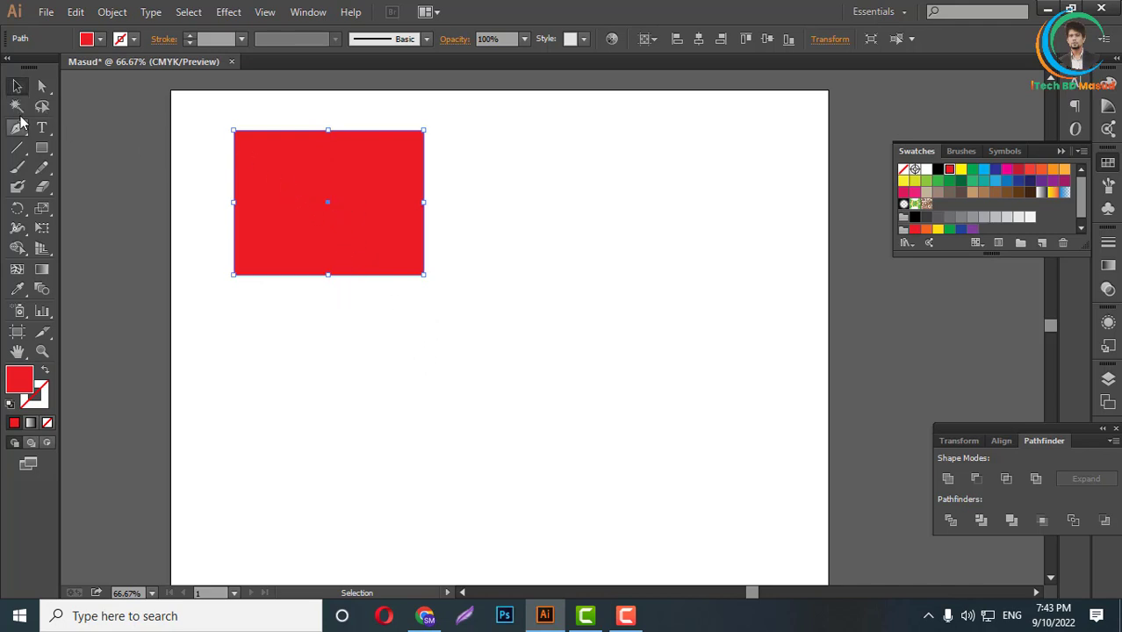
{"action": "mouse_move", "coordinate": [308, 189]}
{"action": "left_mouse_down"}
{"action": "mouse_move", "coordinate": [549, 245]}
{"action": "mouse_move", "coordinate": [419, 497]}
{"action": "mouse_move", "coordinate": [725, 336]}
{"action": "mouse_move", "coordinate": [423, 301]}
{"action": "left_mouse_up"}
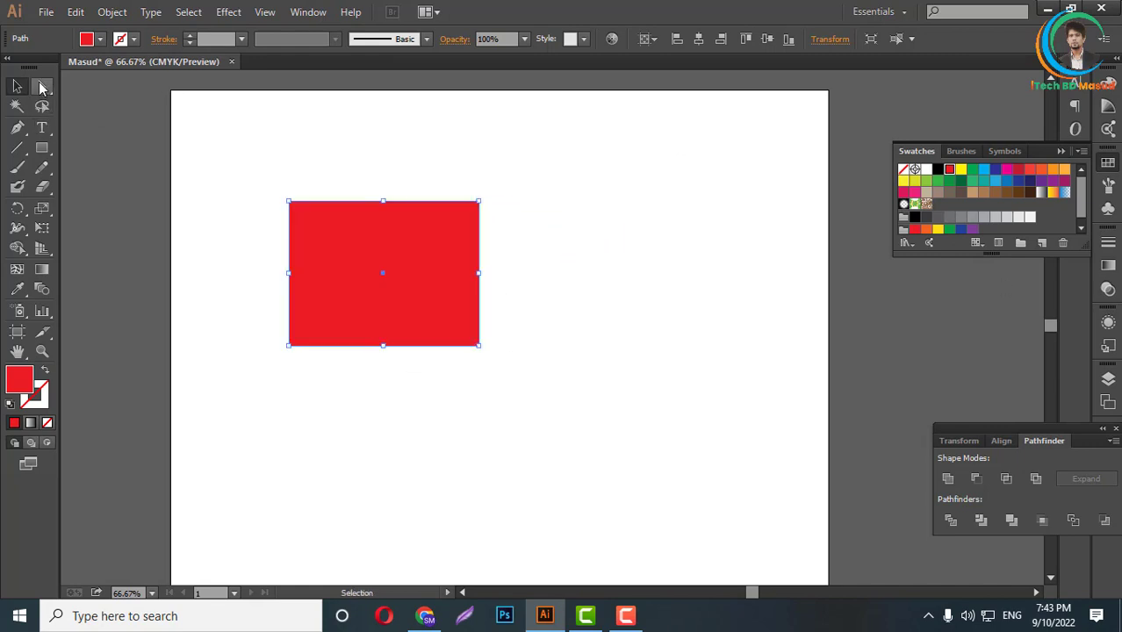
{"action": "left_click", "coordinate": [41, 88]}
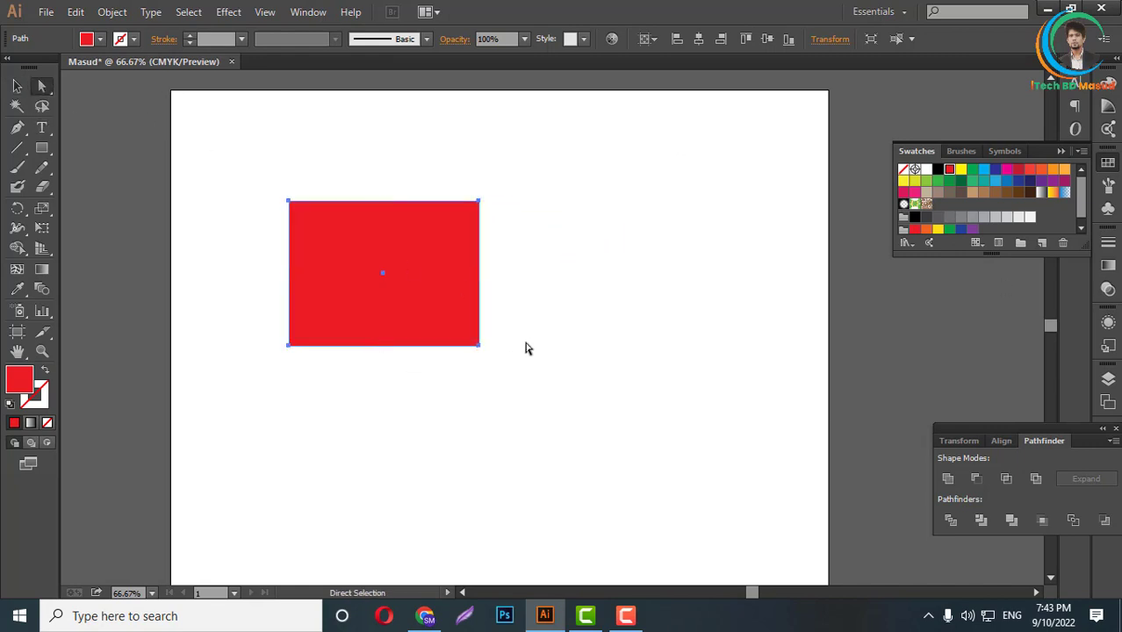
{"action": "left_click", "coordinate": [17, 86]}
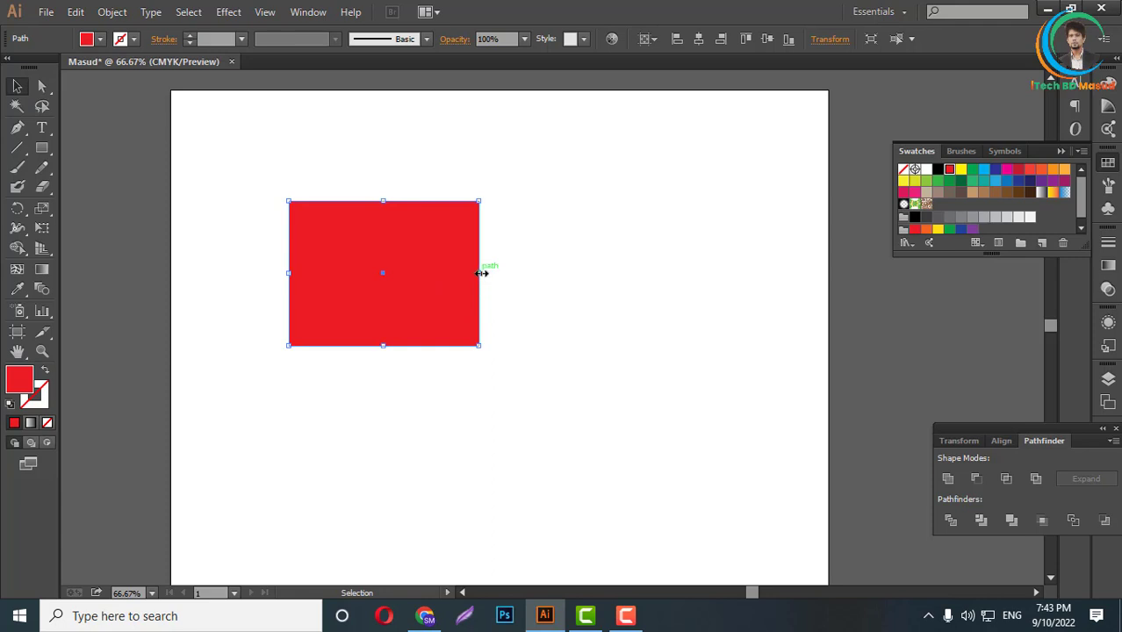
{"action": "left_click_drag", "start_coordinate": [482, 273], "coordinate": [380, 274]}
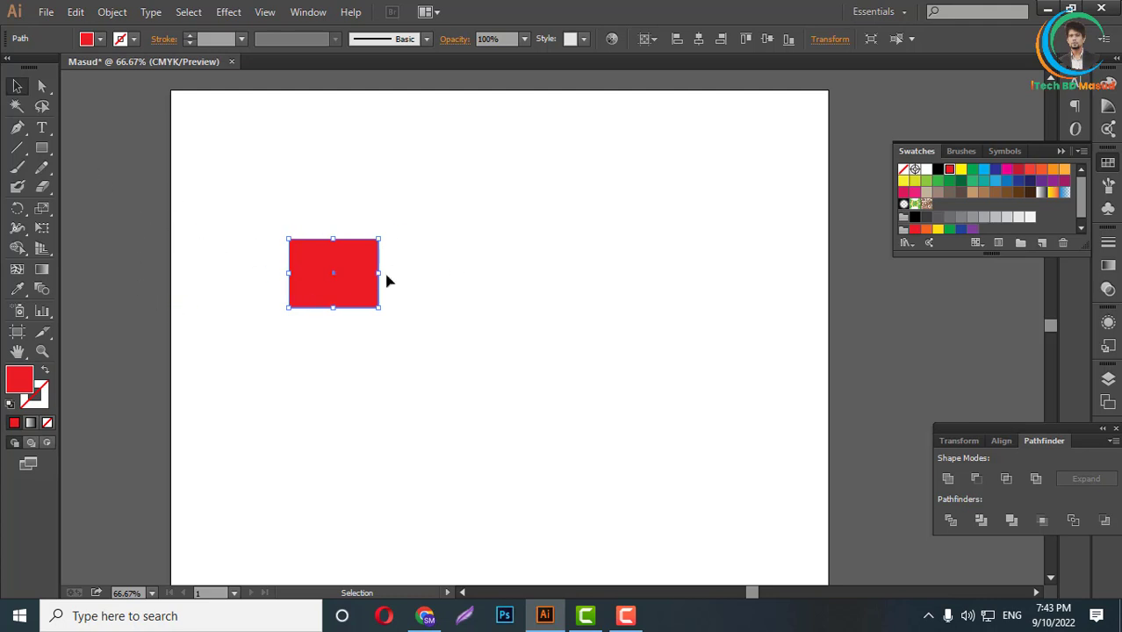
- Pull the rectangle's top-right anchor up and right, then remove it to form a right triangle
{"action": "left_click", "coordinate": [399, 364]}
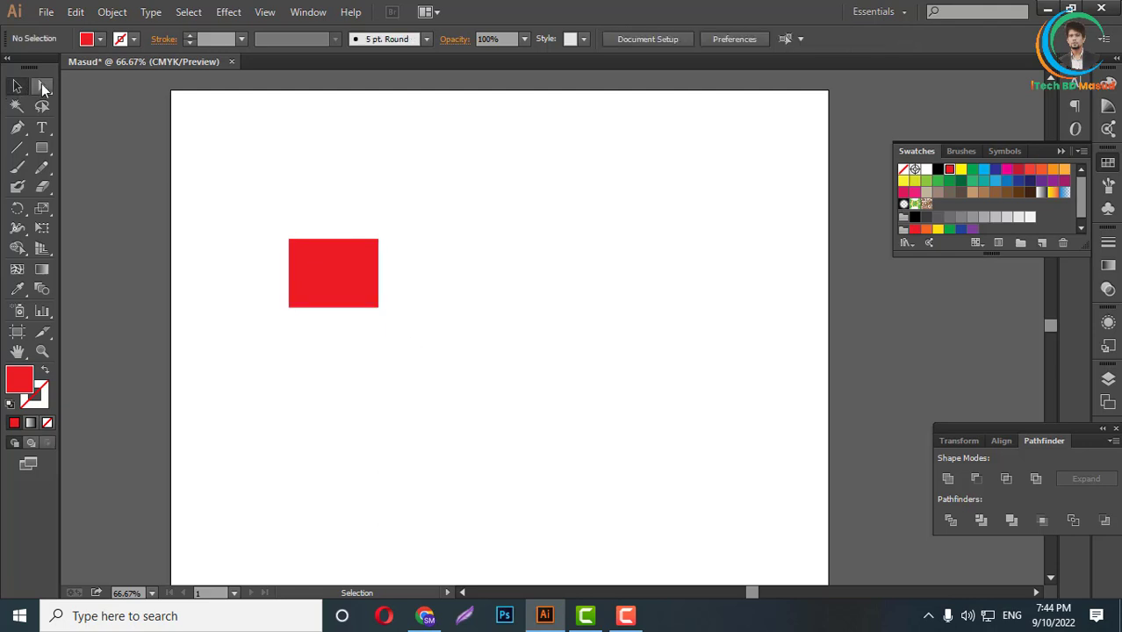
{"action": "left_click", "coordinate": [41, 85]}
{"action": "left_click", "coordinate": [379, 240]}
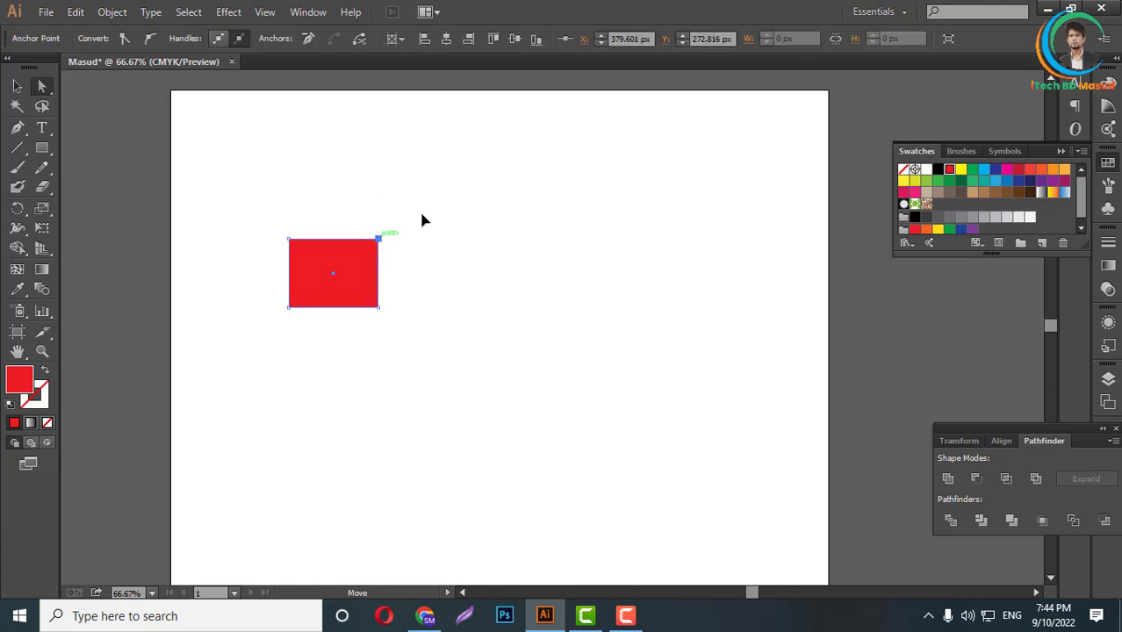
{"action": "left_click_drag", "start_coordinate": [379, 240], "coordinate": [478, 178]}
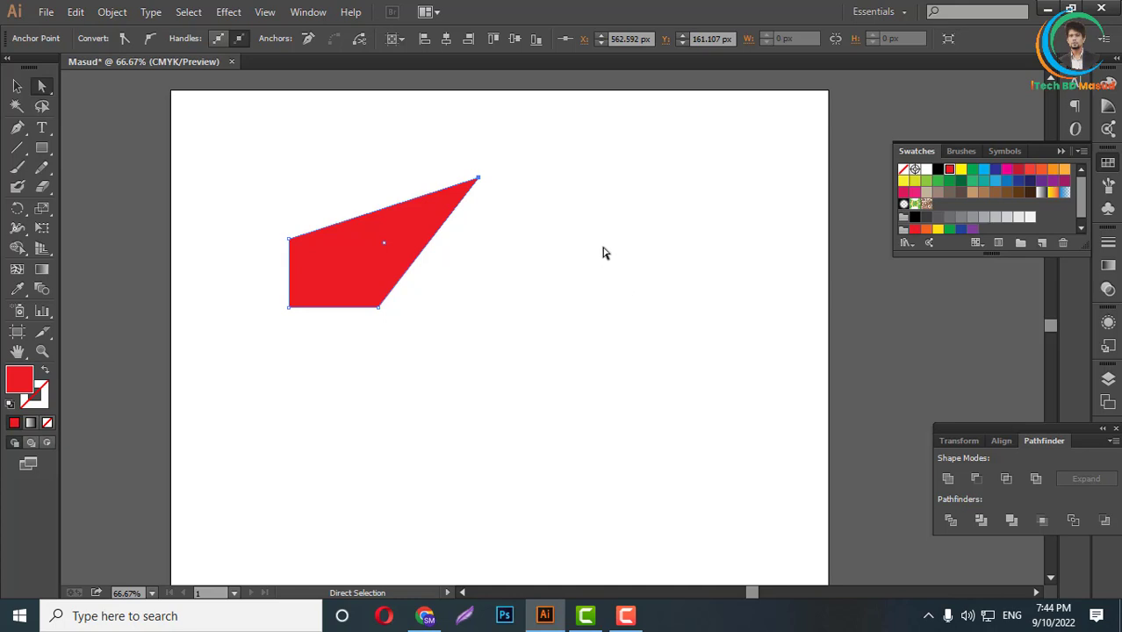
{"action": "left_click", "coordinate": [511, 291]}
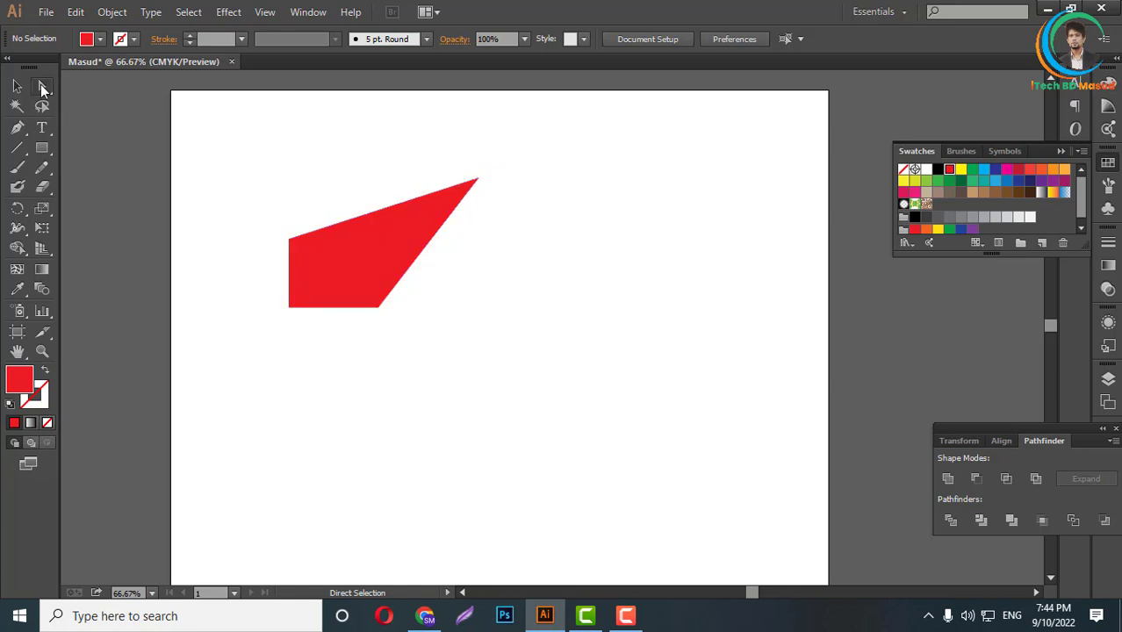
{"action": "left_click", "coordinate": [479, 180]}
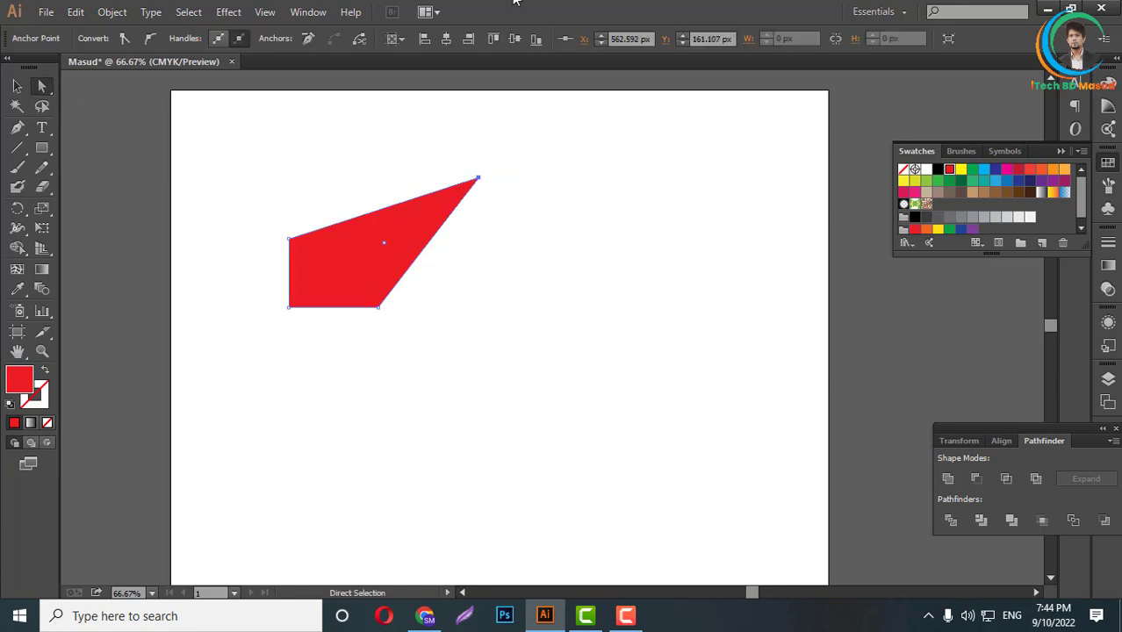
{"action": "left_click", "coordinate": [309, 42]}
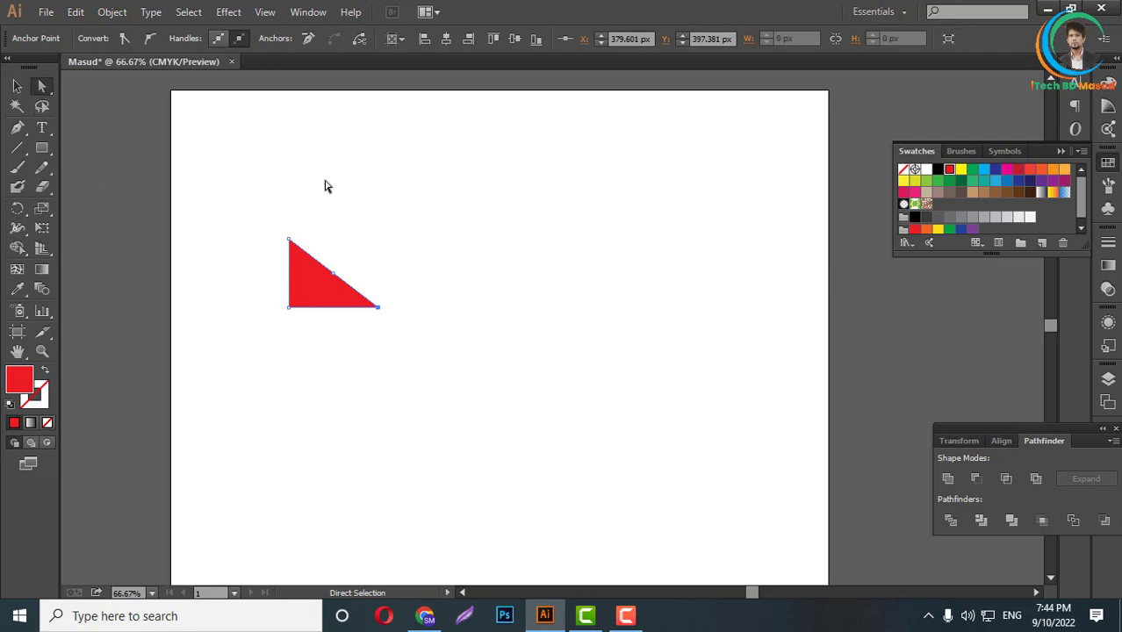
- Alt-drag the red triangle to drop a copy up and to the right
{"action": "left_click", "coordinate": [351, 342]}
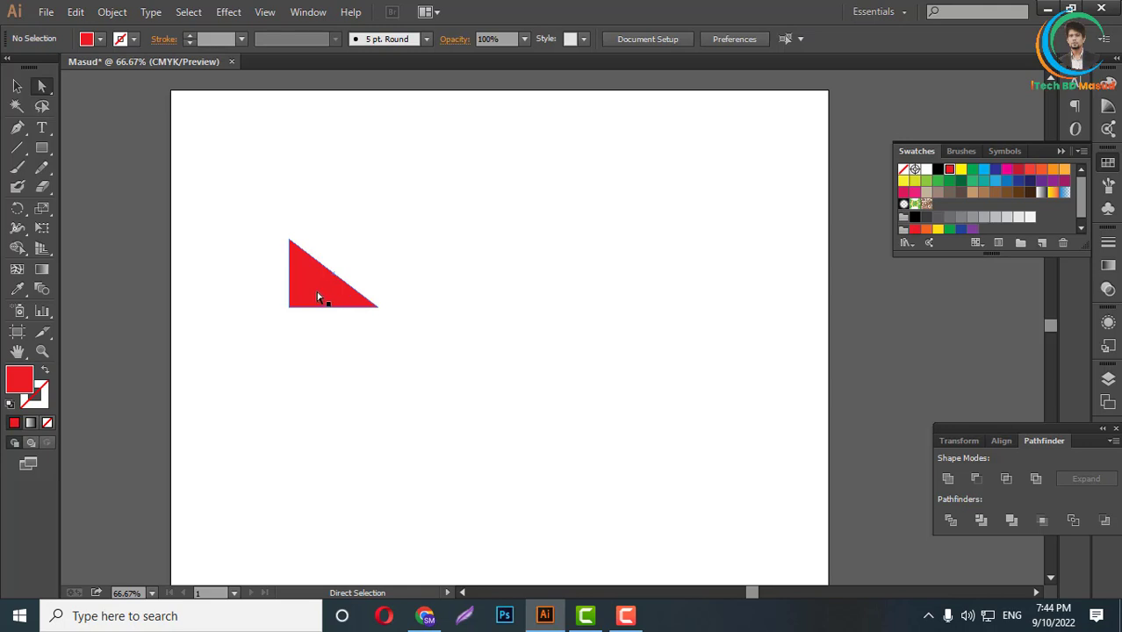
{"action": "key", "text": "alt"}
{"action": "mouse_move", "coordinate": [316, 295]}
{"action": "left_mouse_down"}
{"action": "mouse_move", "coordinate": [521, 293]}
{"action": "mouse_move", "coordinate": [430, 251]}
{"action": "mouse_move", "coordinate": [429, 237]}
{"action": "mouse_move", "coordinate": [496, 332]}
{"action": "mouse_move", "coordinate": [604, 231]}
{"action": "mouse_move", "coordinate": [499, 168]}
{"action": "left_mouse_up"}
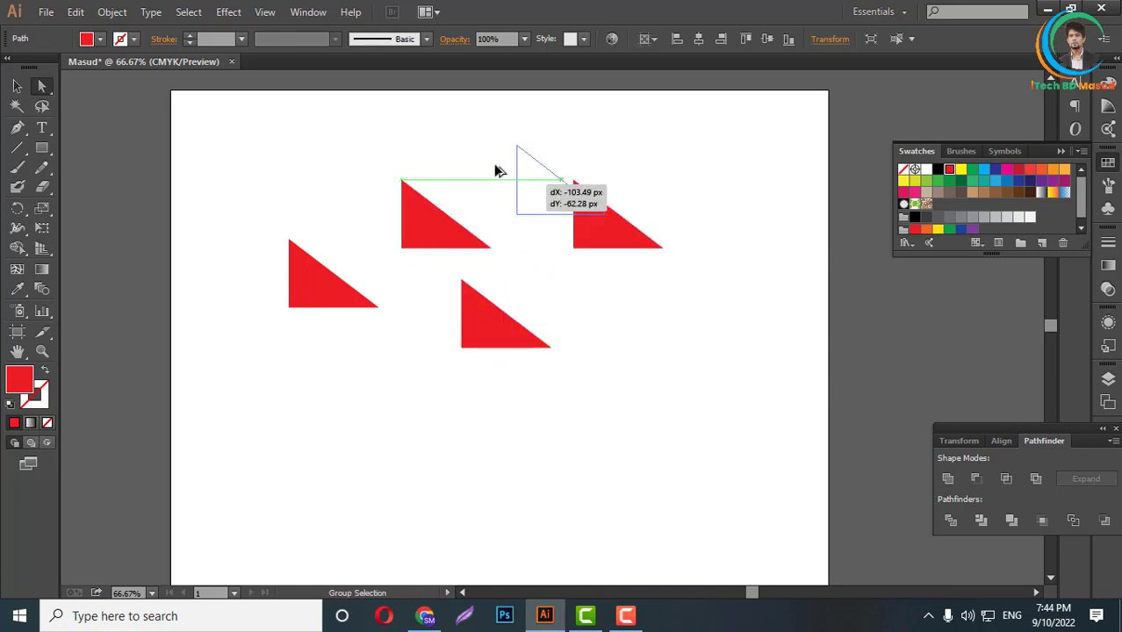
- Marquee-select all five red triangles and group them
{"action": "left_click", "coordinate": [654, 329]}
{"action": "scroll", "coordinate": [650, 339], "scroll_direction": "up", "scroll_amount": 2}
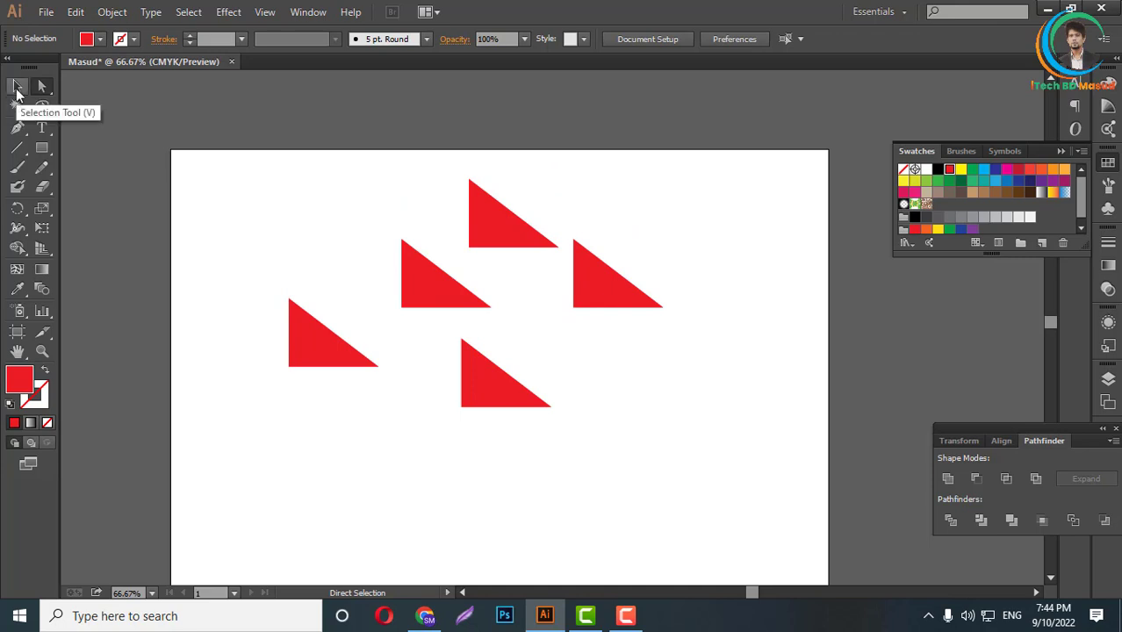
{"action": "left_click", "coordinate": [17, 86]}
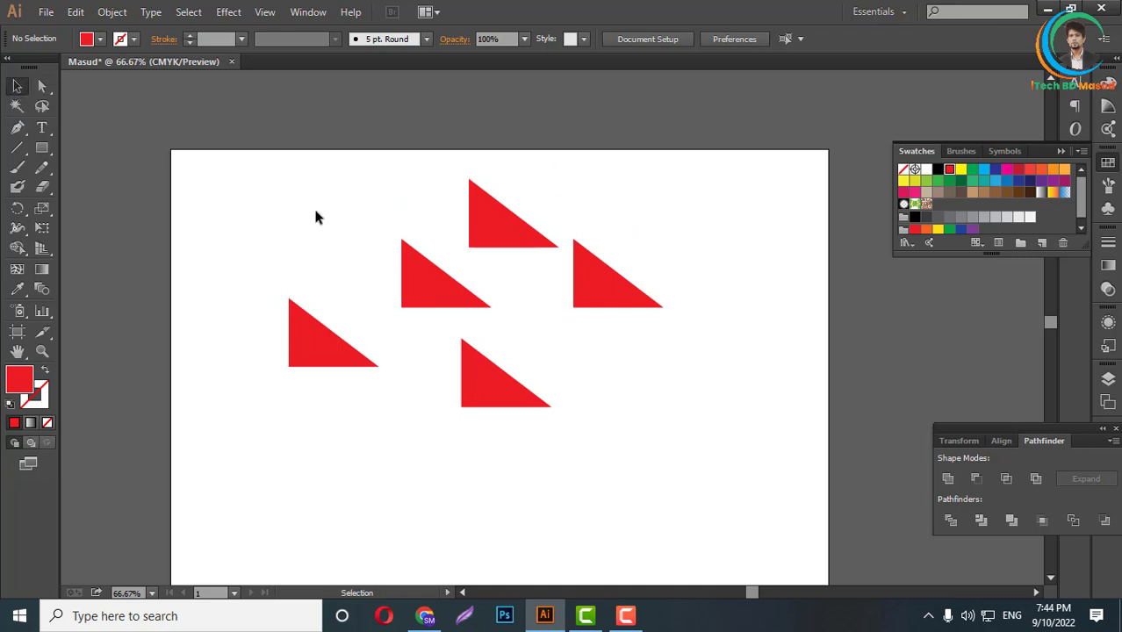
{"action": "left_click_drag", "start_coordinate": [207, 133], "coordinate": [716, 461]}
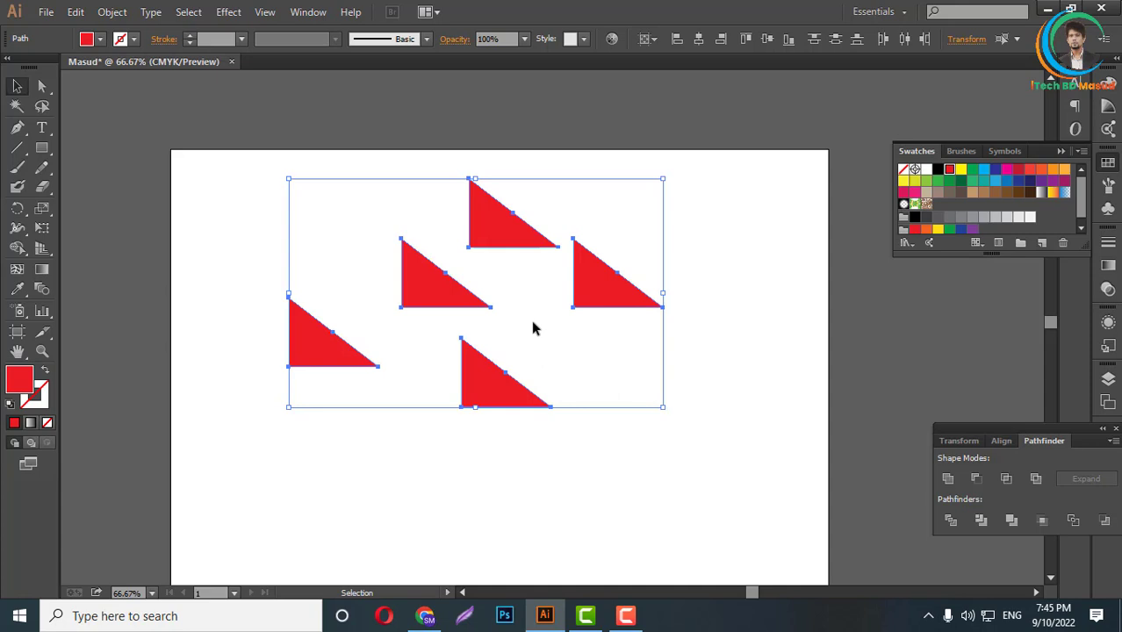
{"action": "right_click", "coordinate": [541, 254]}
{"action": "left_click", "coordinate": [593, 336]}
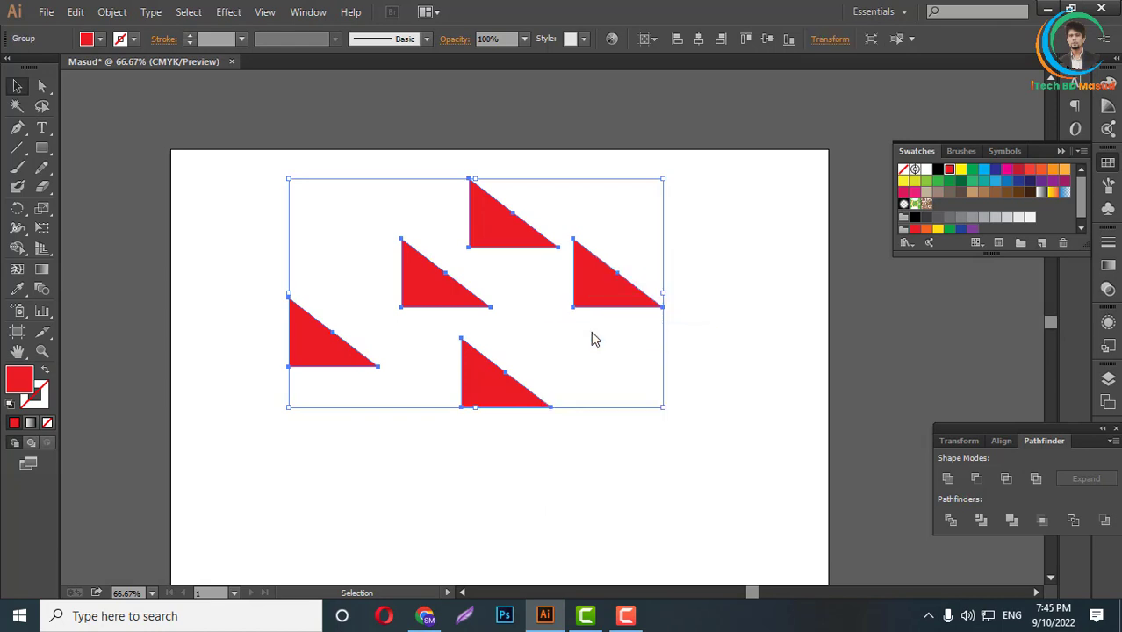
- Nudge the triangle group up and to the left
{"action": "left_click_drag", "start_coordinate": [619, 295], "coordinate": [603, 279]}
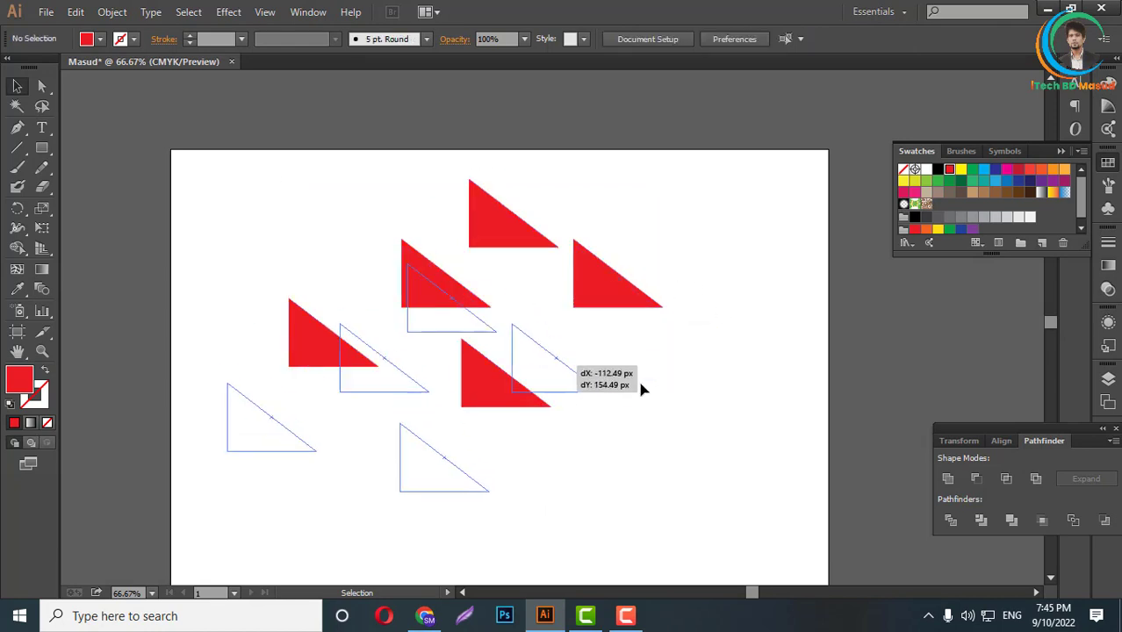
{"action": "left_click", "coordinate": [344, 221]}
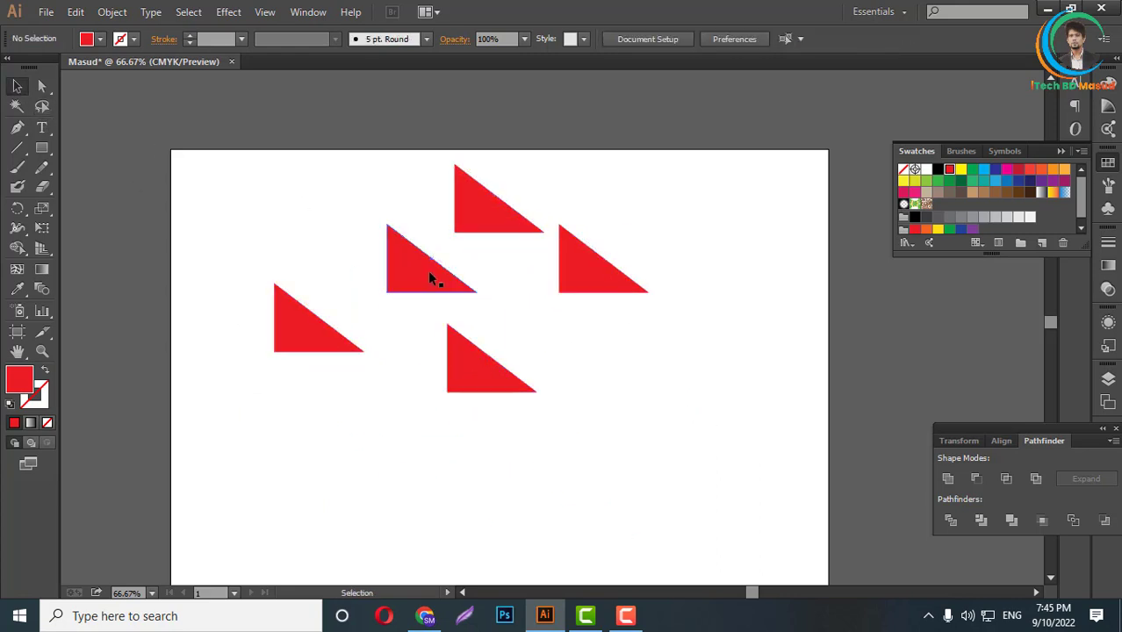
{"action": "mouse_move", "coordinate": [428, 270]}
{"action": "left_mouse_down"}
{"action": "mouse_move", "coordinate": [467, 341]}
{"action": "mouse_move", "coordinate": [434, 271]}
{"action": "left_mouse_up"}
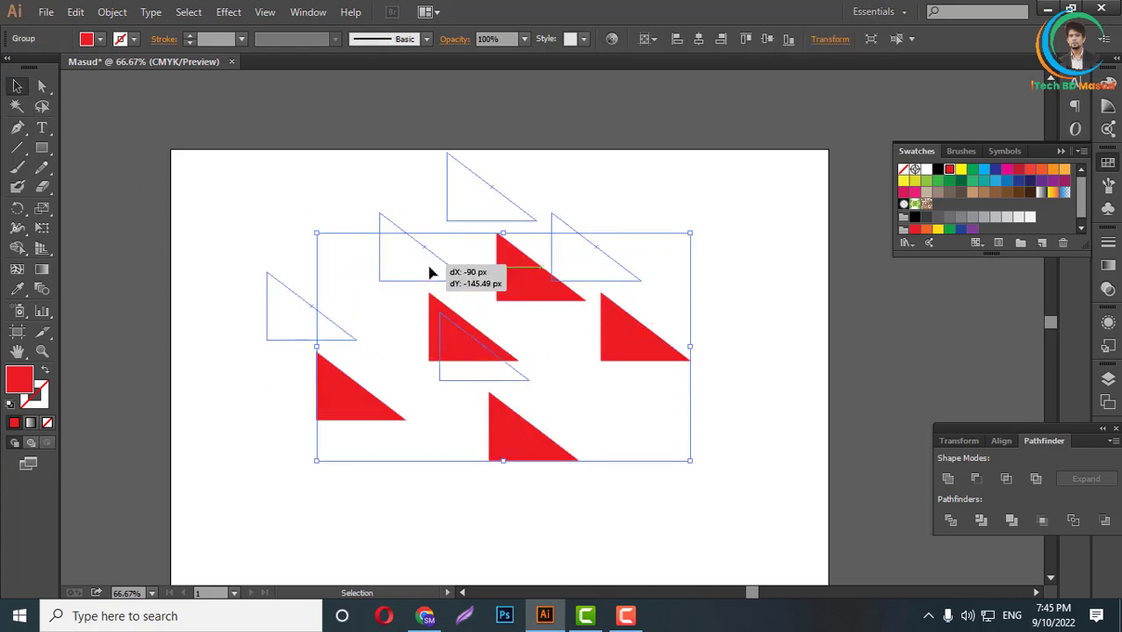
{"action": "left_click", "coordinate": [8, 89]}
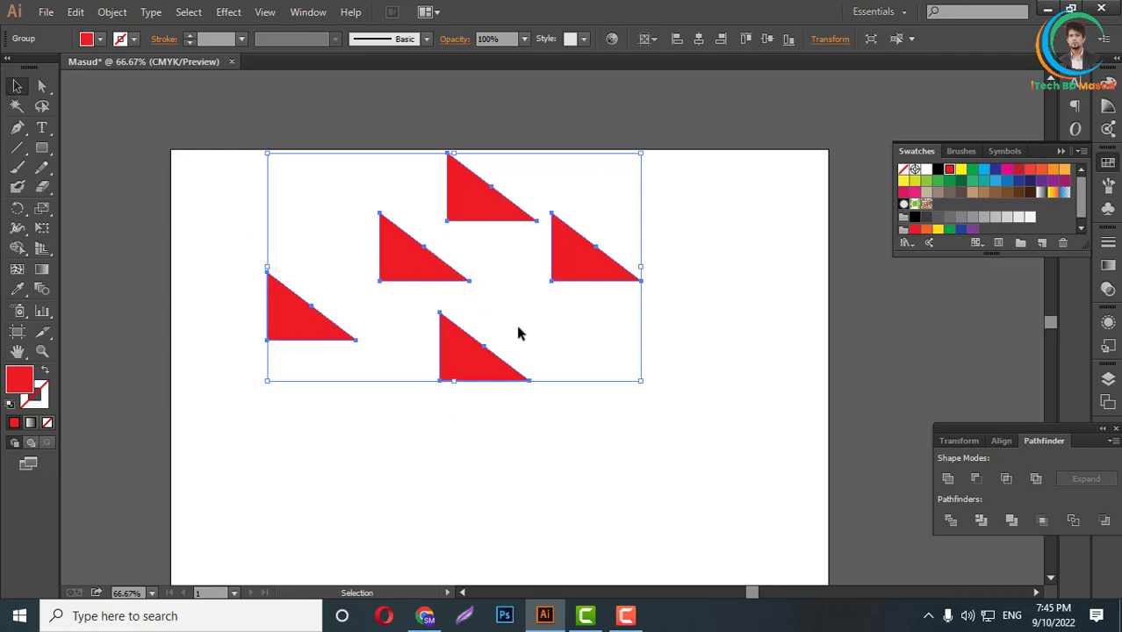
{"action": "left_click", "coordinate": [44, 87]}
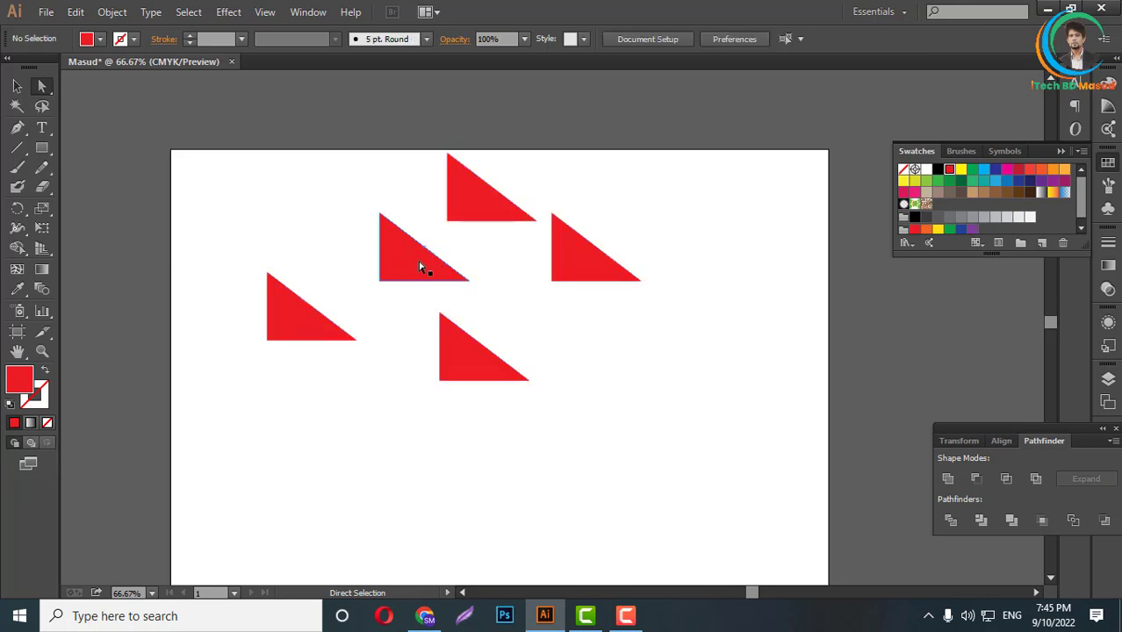
- Recolour the middle-left triangle dark blue and the lower middle triangle orange
{"action": "left_click", "coordinate": [418, 266]}
{"action": "left_click", "coordinate": [996, 169]}
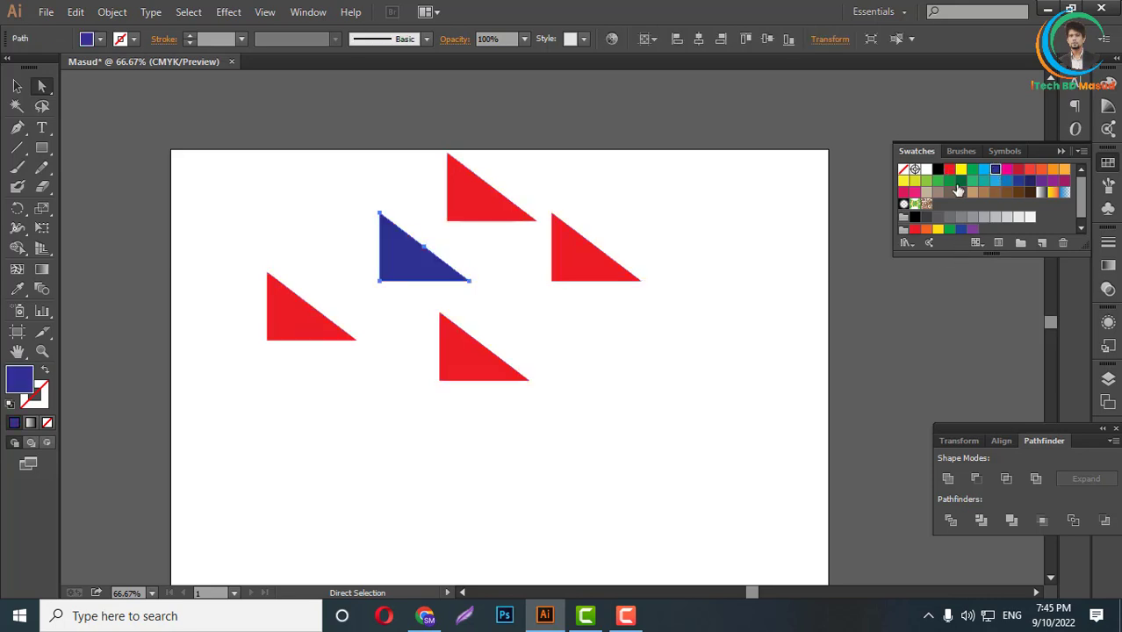
{"action": "left_click", "coordinate": [472, 376]}
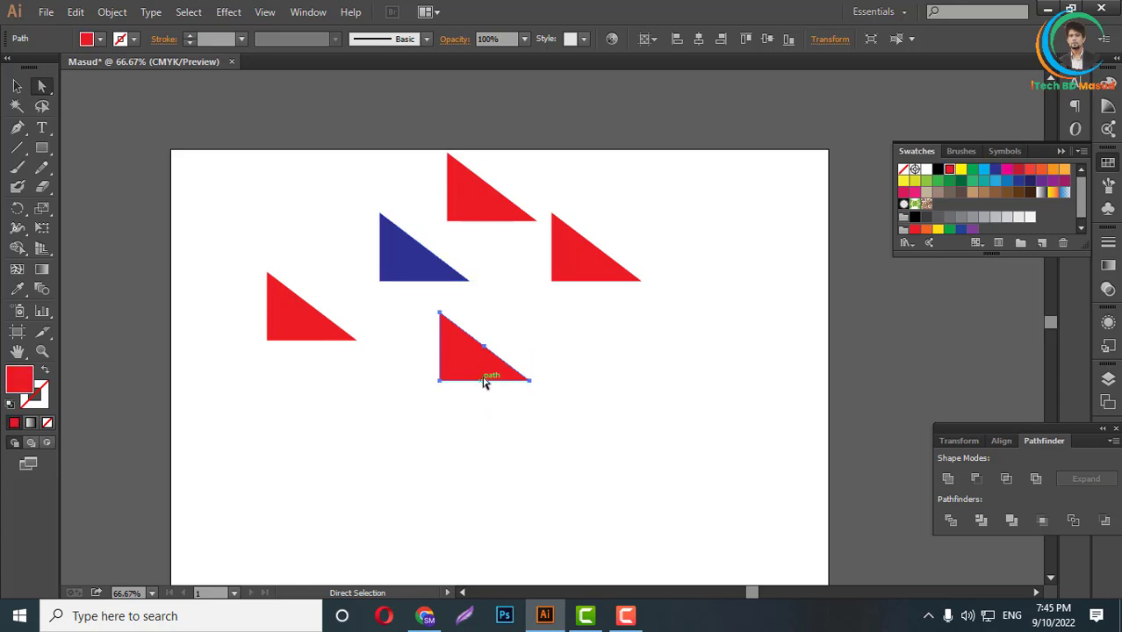
{"action": "left_click", "coordinate": [1065, 169]}
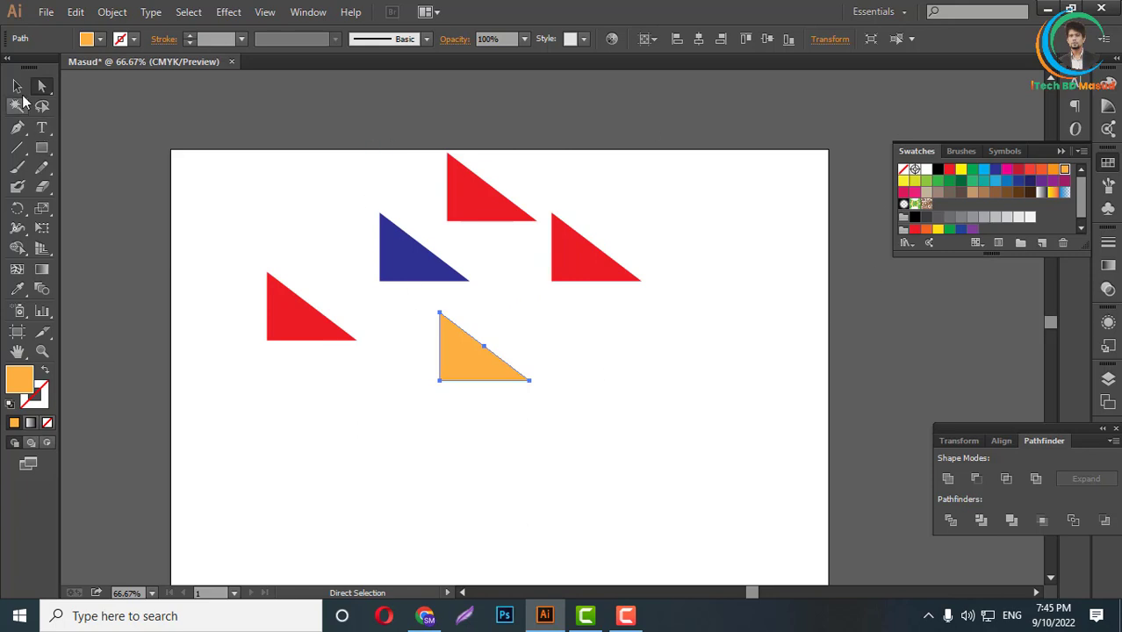
- Use the Magic Wand to select all red triangles, then the blue one
{"action": "left_click", "coordinate": [40, 89]}
{"action": "left_click", "coordinate": [17, 108]}
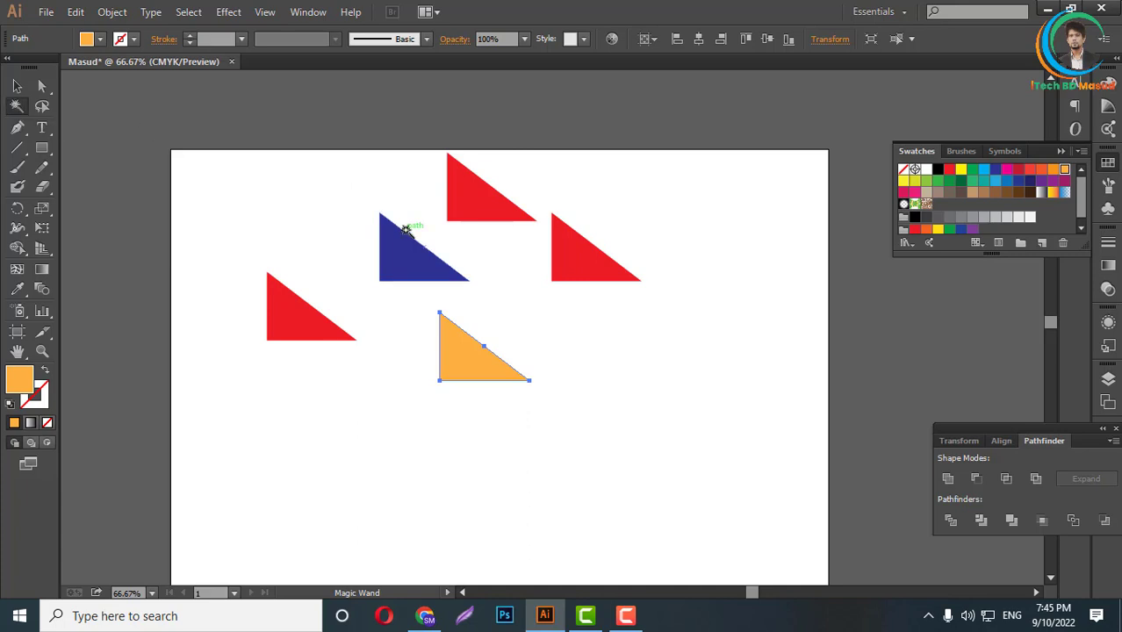
{"action": "left_click", "coordinate": [472, 198]}
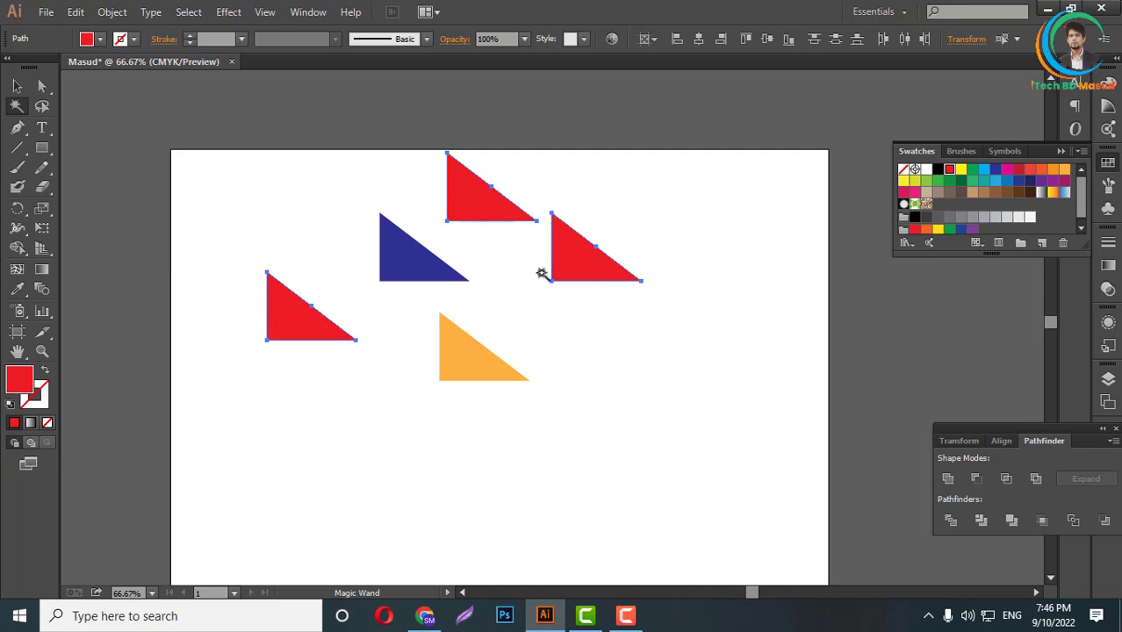
{"action": "left_click", "coordinate": [422, 265]}
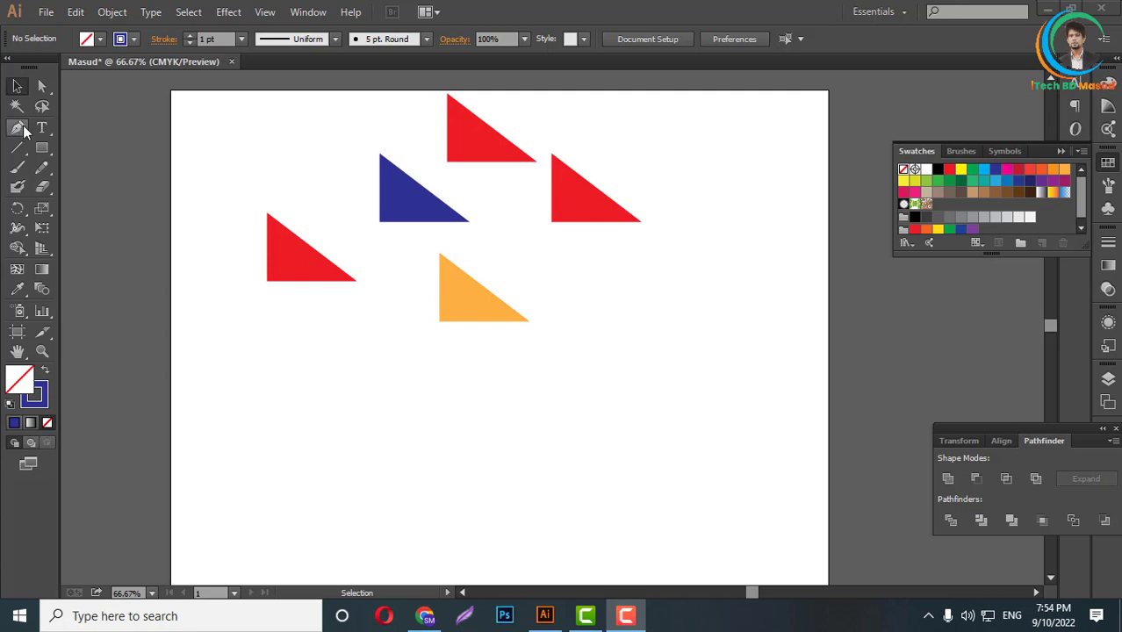
- Start a Pen path with two level anchors and bend the first segment into an arc
{"action": "left_click", "coordinate": [18, 127]}
{"action": "scroll", "coordinate": [632, 375], "scroll_direction": "down", "scroll_amount": 3}
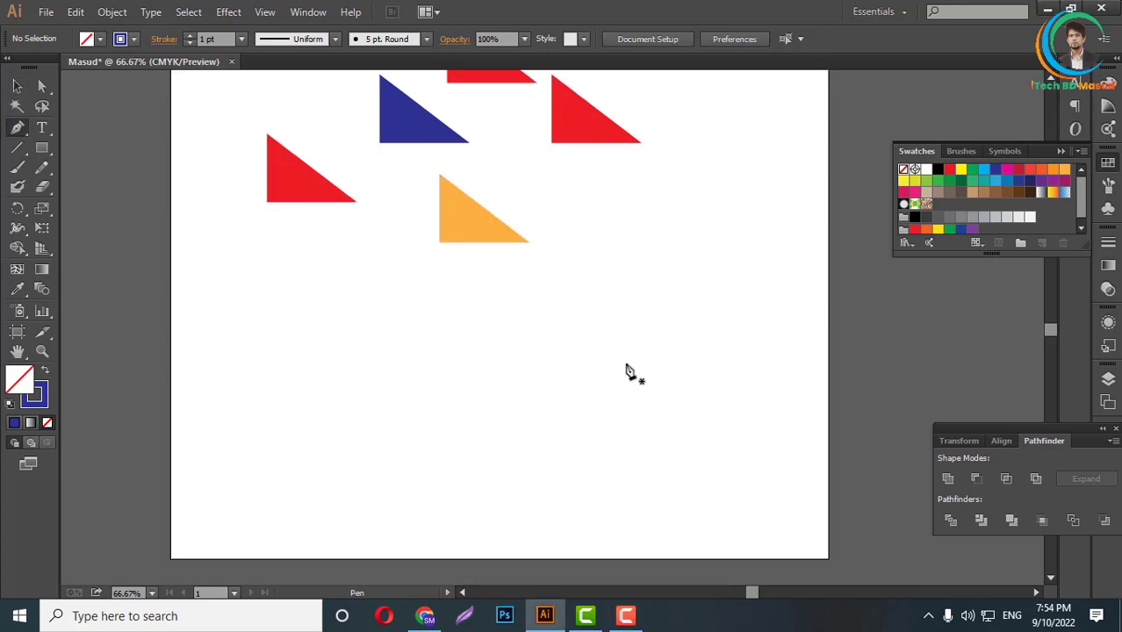
{"action": "scroll", "coordinate": [601, 343], "scroll_direction": "down", "scroll_amount": 1}
{"action": "scroll", "coordinate": [578, 353], "scroll_direction": "down", "scroll_amount": 2}
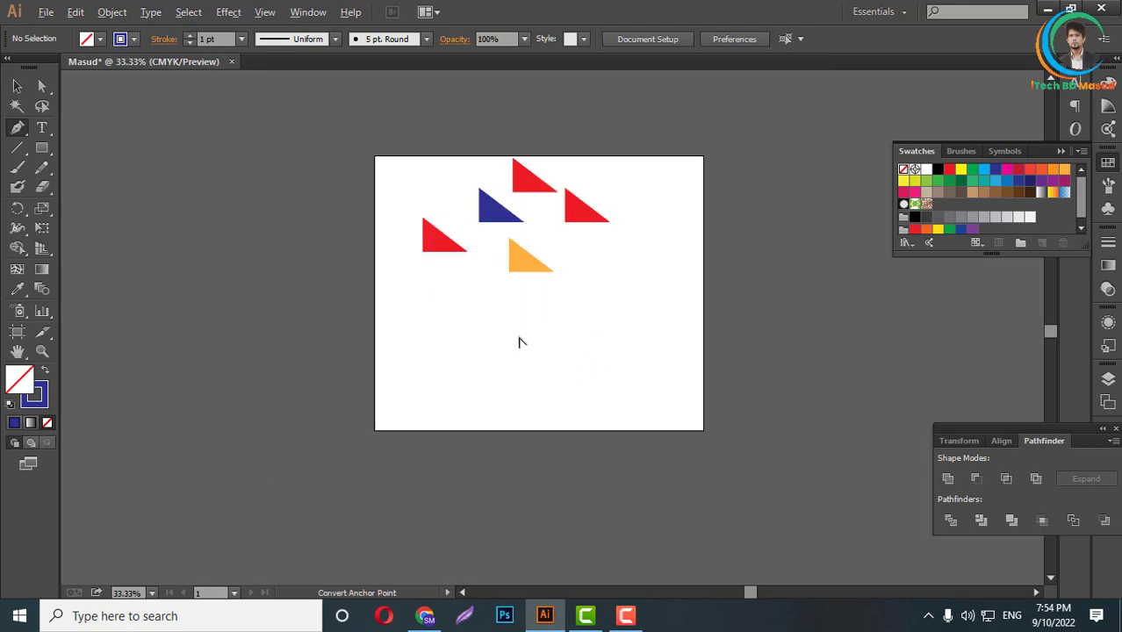
{"action": "scroll", "coordinate": [525, 344], "scroll_direction": "up", "scroll_amount": 2}
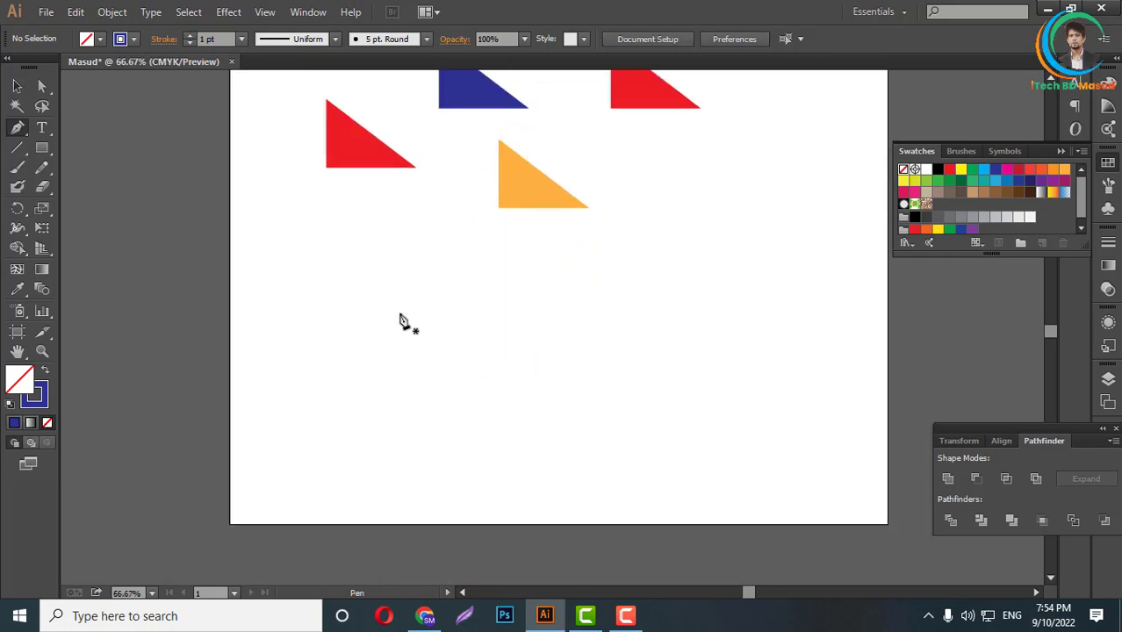
{"action": "left_click", "coordinate": [18, 129]}
{"action": "left_click", "coordinate": [397, 321]}
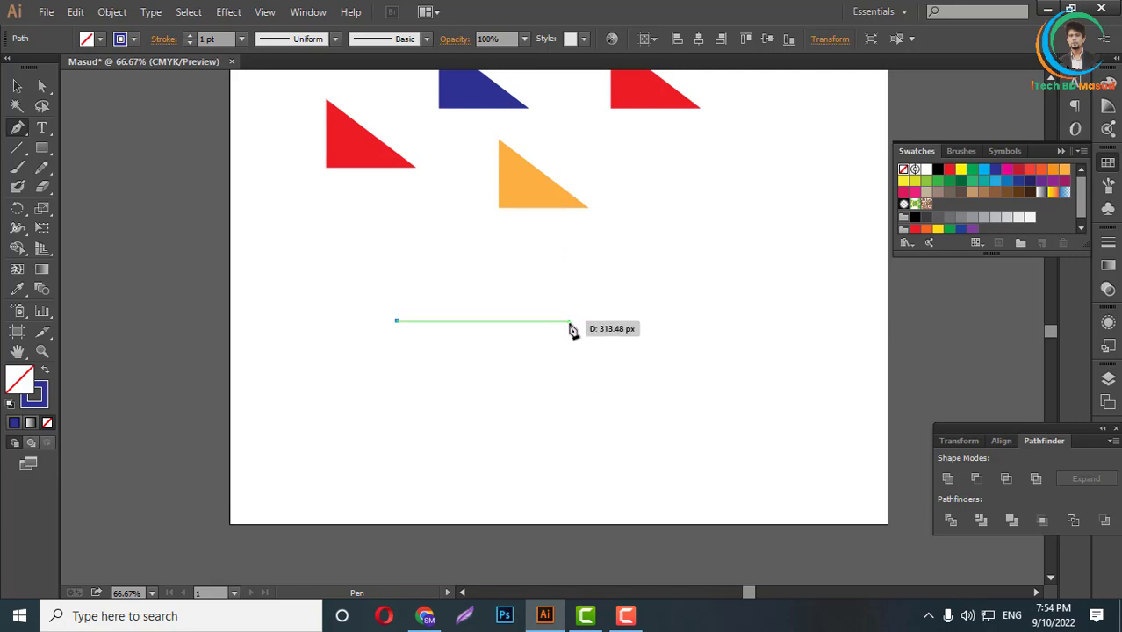
{"action": "left_click", "coordinate": [570, 322]}
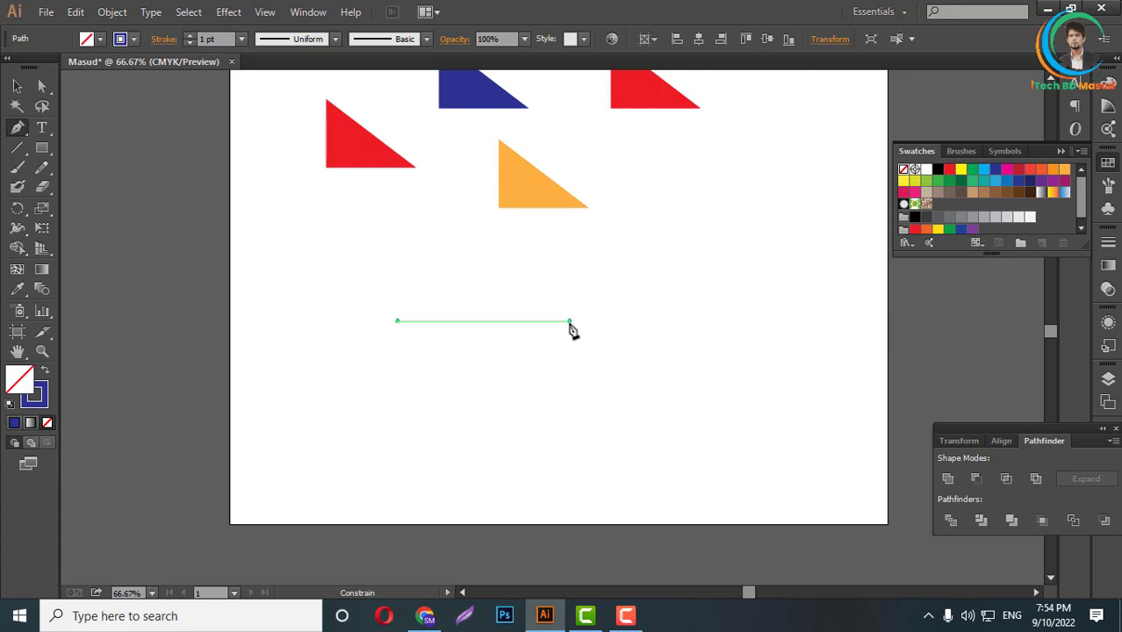
{"action": "left_click_drag", "start_coordinate": [570, 322], "coordinate": [672, 395]}
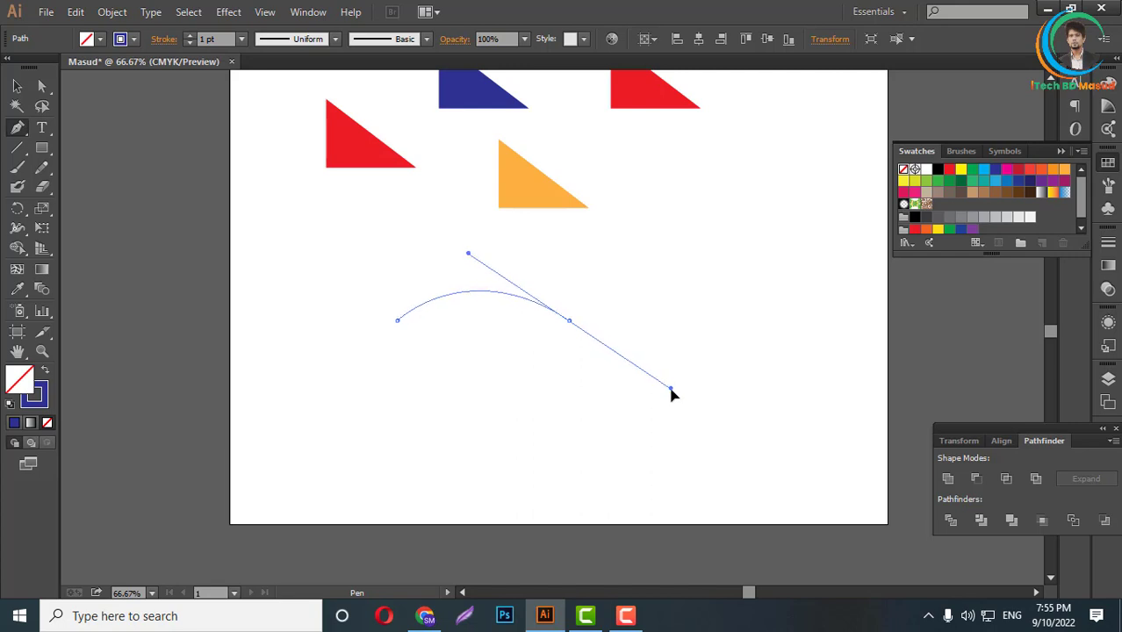
{"action": "left_click_drag", "start_coordinate": [672, 395], "coordinate": [673, 394]}
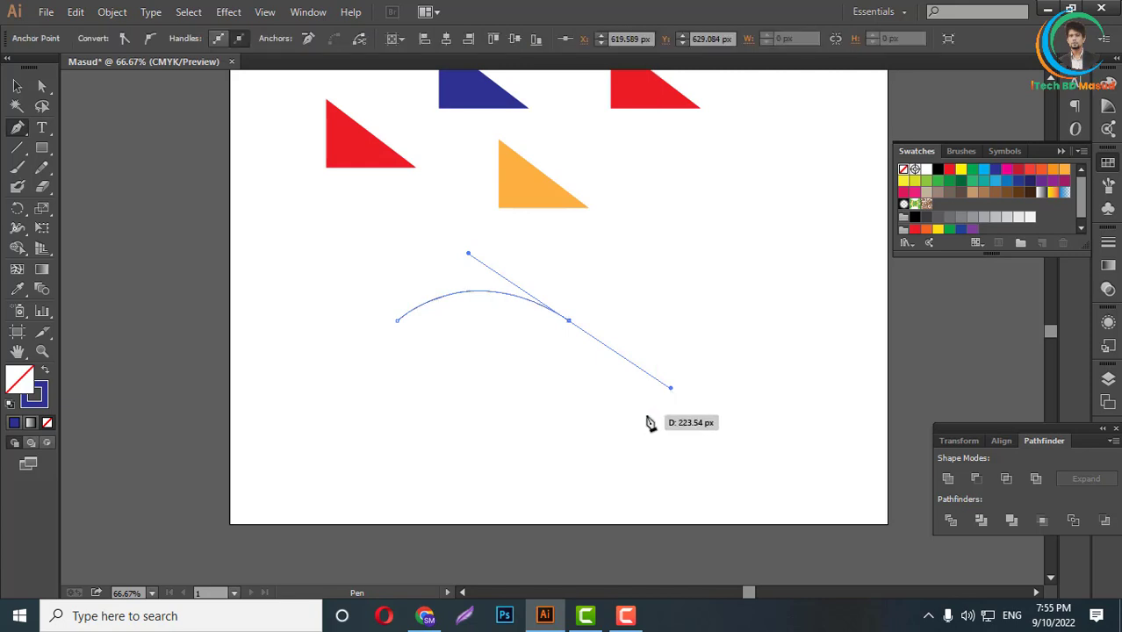
{"action": "left_click", "coordinate": [570, 322]}
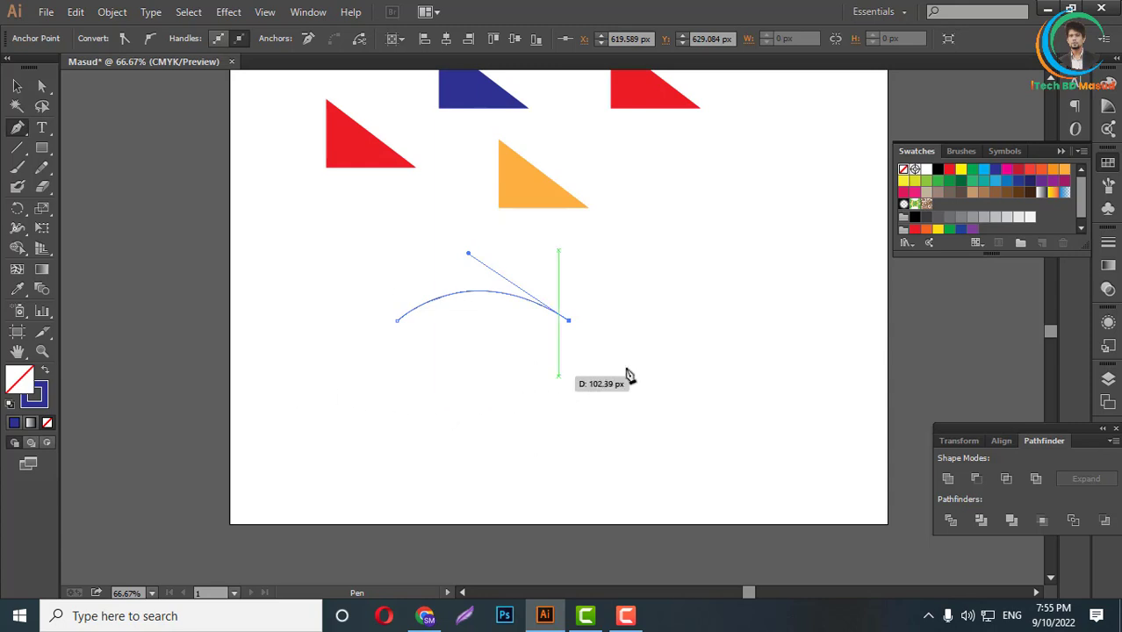
- Extend the wave rightward with a downward curve, add a lower return curve, and close it
{"action": "left_click", "coordinate": [764, 321], "text": "shift"}
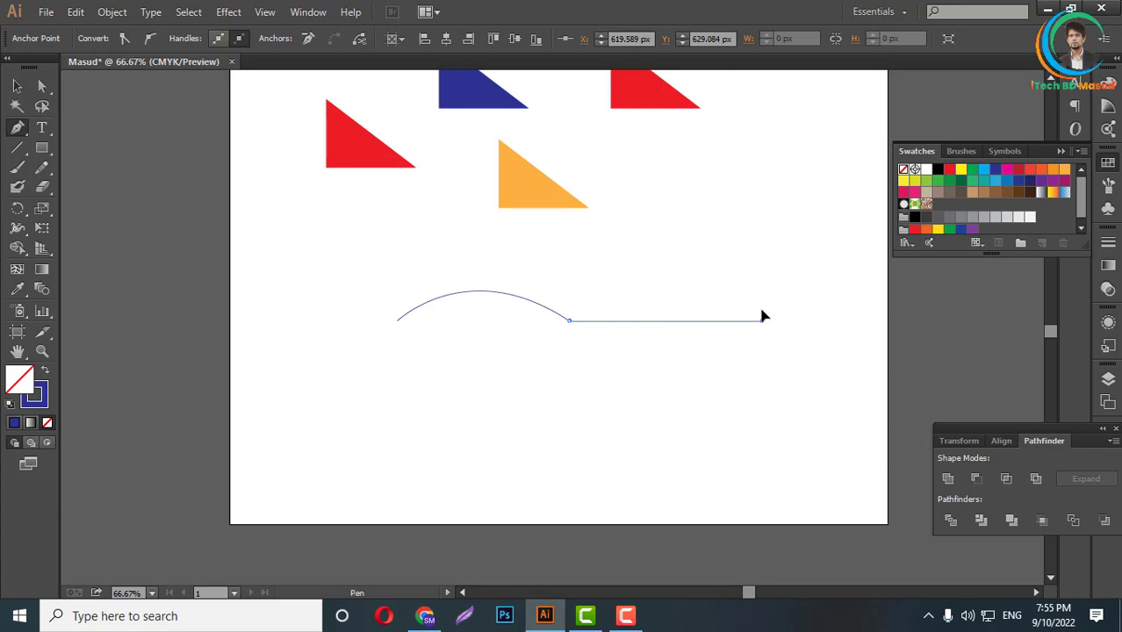
{"action": "left_click_drag", "start_coordinate": [763, 321], "coordinate": [838, 224]}
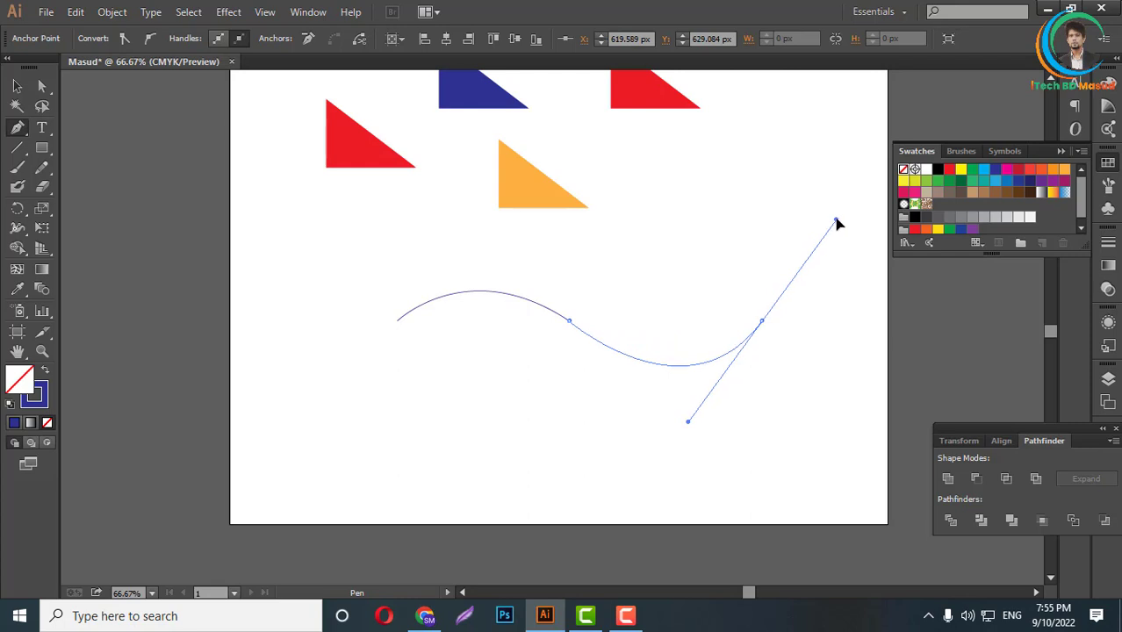
{"action": "left_click_drag", "start_coordinate": [838, 224], "coordinate": [841, 219]}
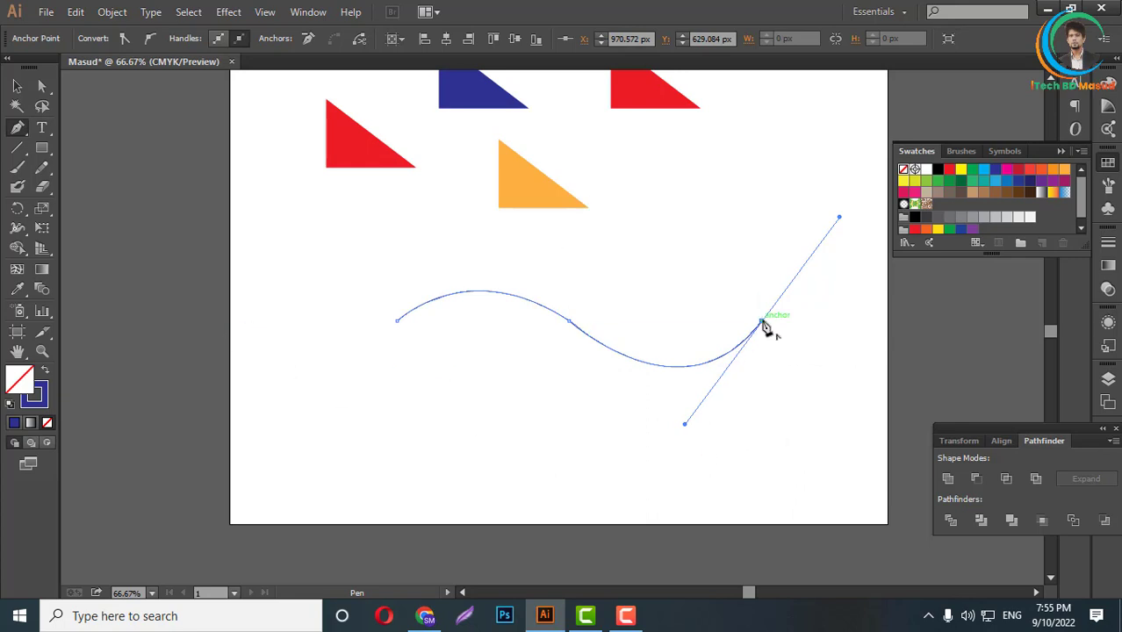
{"action": "left_click", "coordinate": [761, 324]}
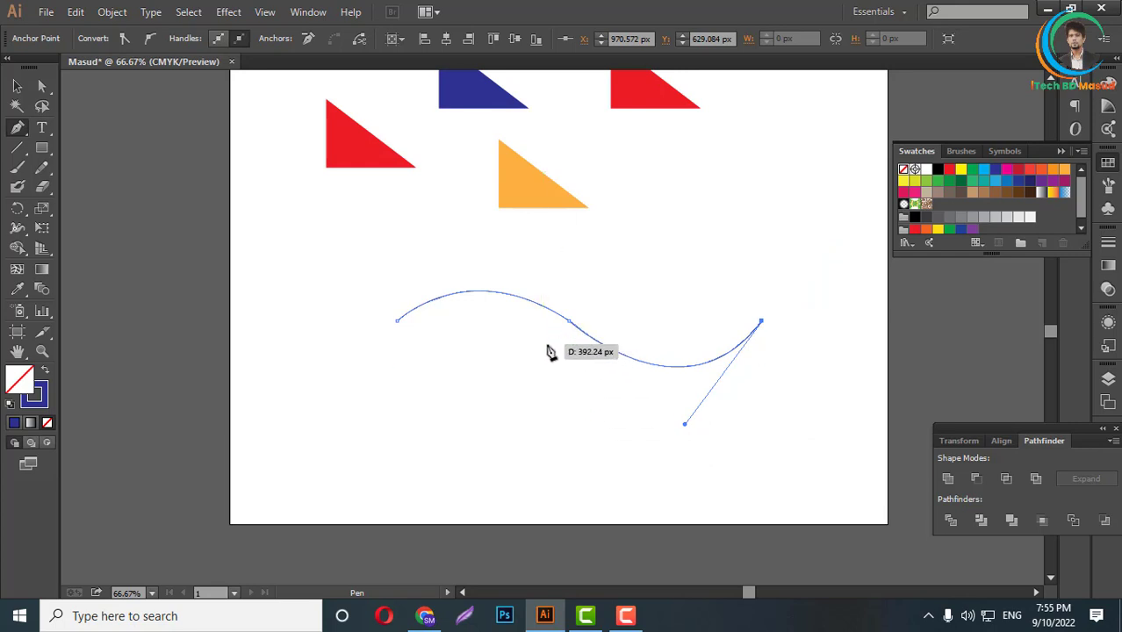
{"action": "mouse_move", "coordinate": [545, 344]}
{"action": "left_mouse_down"}
{"action": "mouse_move", "coordinate": [348, 241]}
{"action": "mouse_move", "coordinate": [375, 238]}
{"action": "left_mouse_up"}
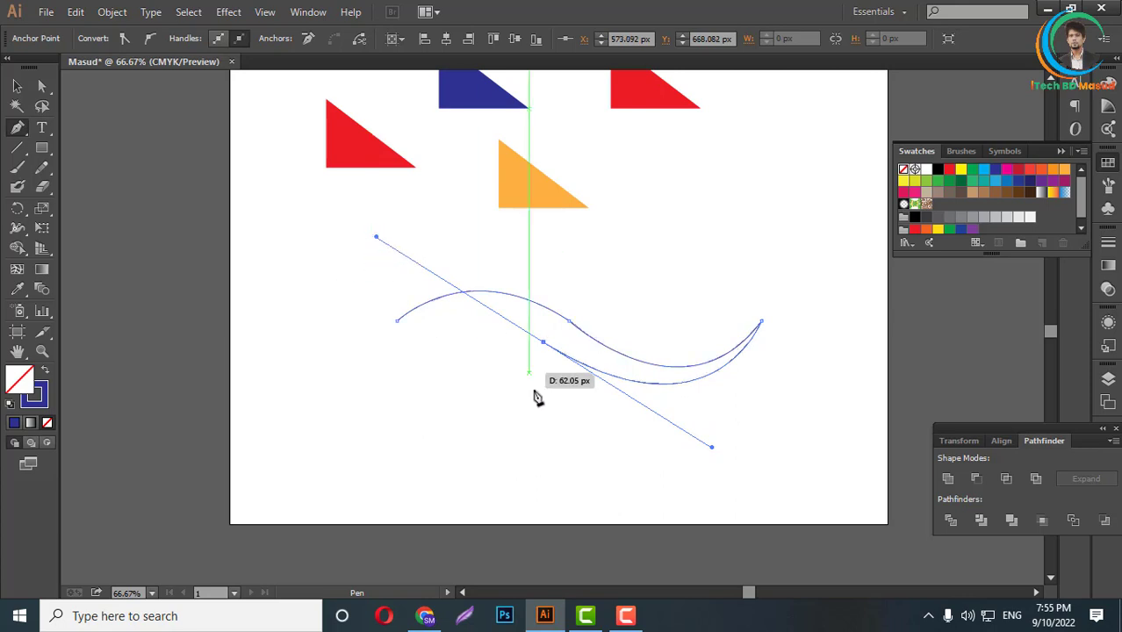
{"action": "left_click", "coordinate": [544, 343]}
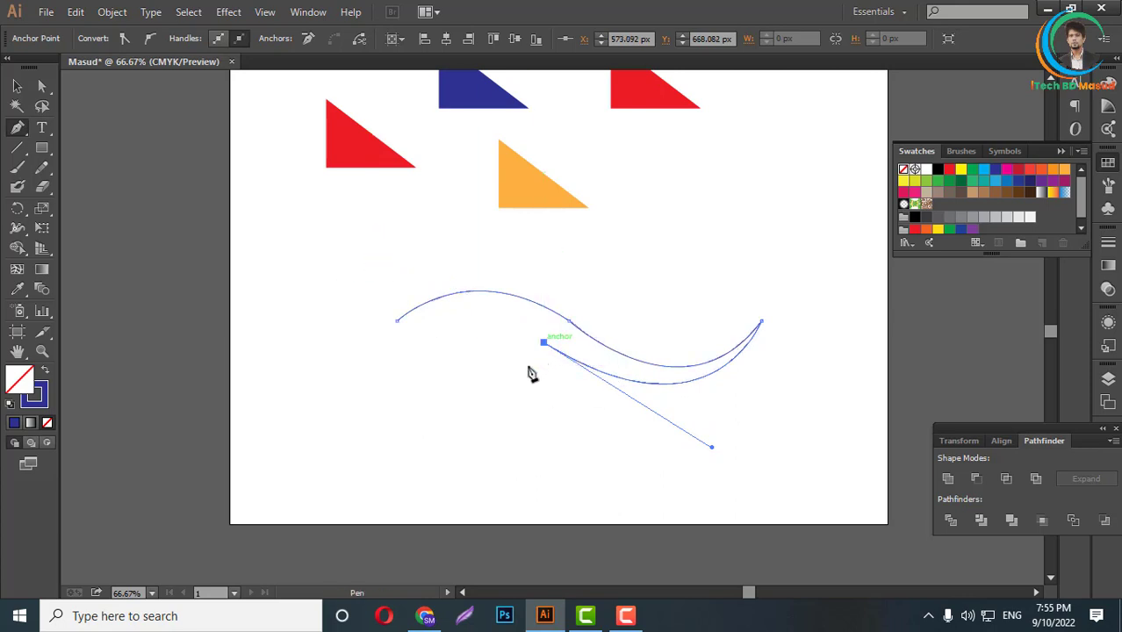
{"action": "mouse_move", "coordinate": [397, 321]}
{"action": "left_mouse_down"}
{"action": "mouse_move", "coordinate": [321, 363]}
{"action": "mouse_move", "coordinate": [311, 353]}
{"action": "left_mouse_up"}
- Shift the wave up-left and swap fill and stroke to make it solid blue
{"action": "left_click", "coordinate": [17, 85]}
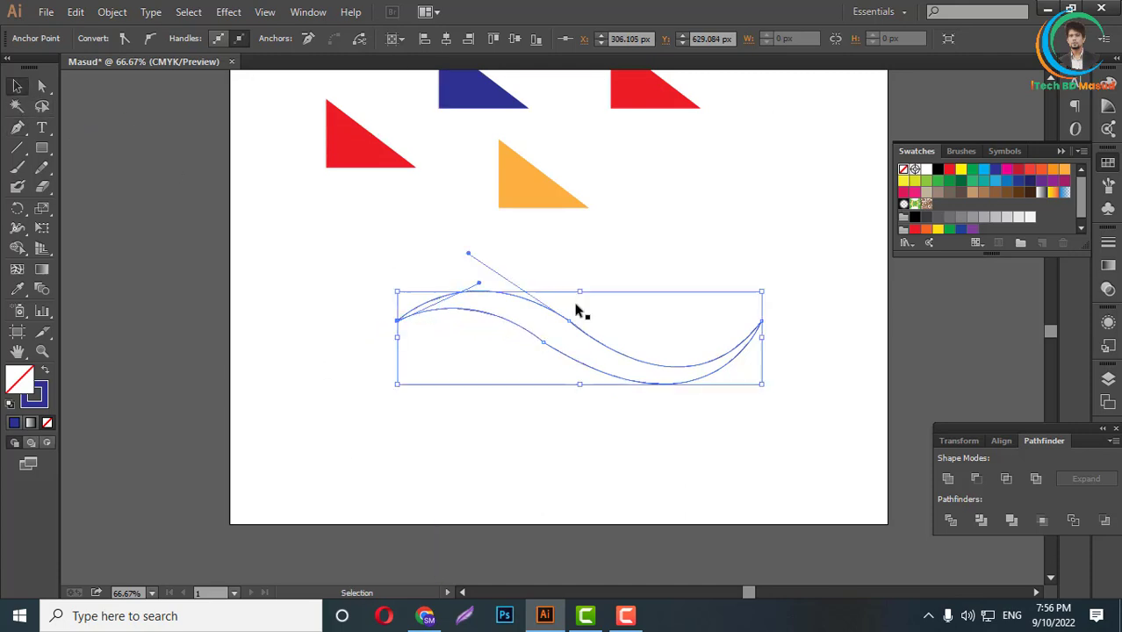
{"action": "left_click", "coordinate": [654, 319]}
{"action": "left_click_drag", "start_coordinate": [597, 347], "coordinate": [521, 303]}
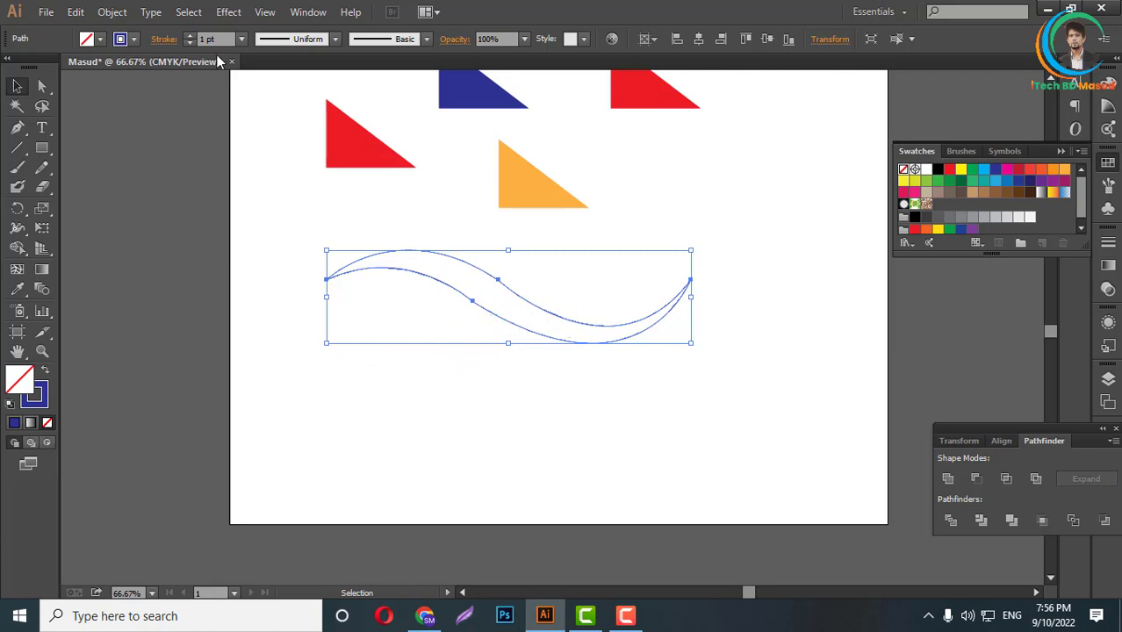
{"action": "scroll", "coordinate": [215, 41], "scroll_direction": "up", "scroll_amount": 4}
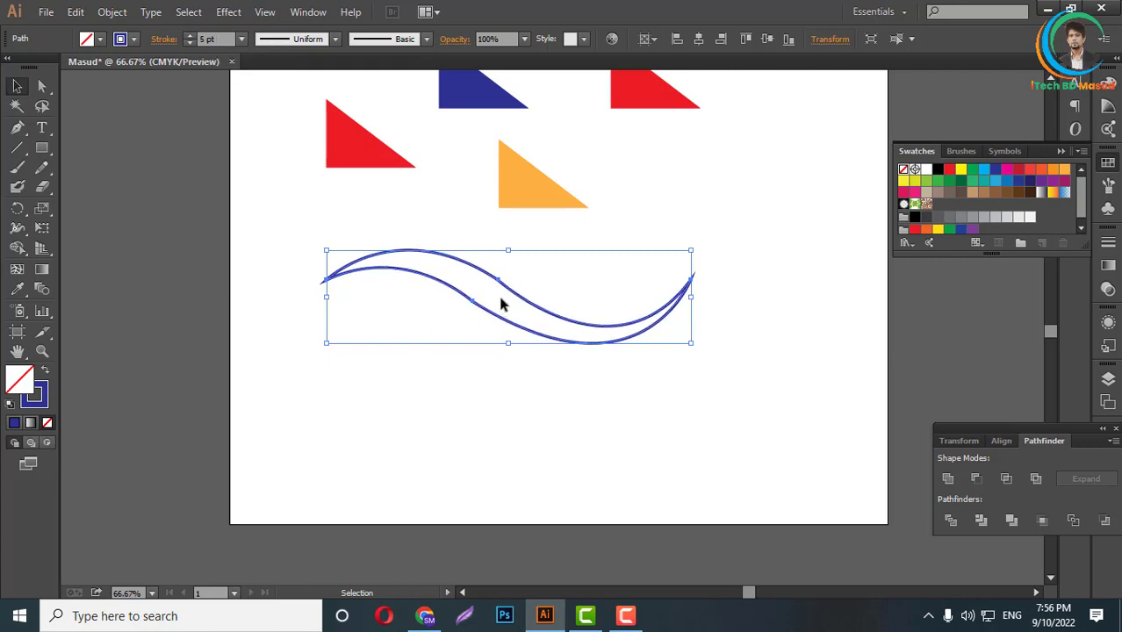
{"action": "left_click", "coordinate": [46, 374]}
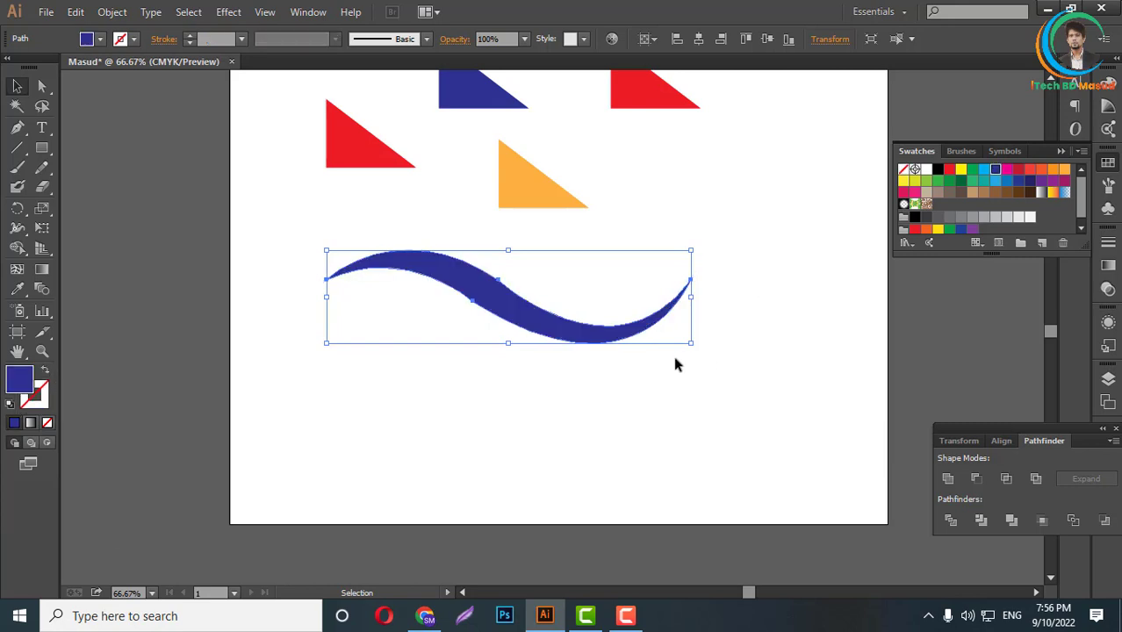
- Drag the blue wave off the artboard beyond its top-left corner
{"action": "left_click", "coordinate": [569, 383]}
{"action": "scroll", "coordinate": [633, 386], "scroll_direction": "up", "scroll_amount": 2}
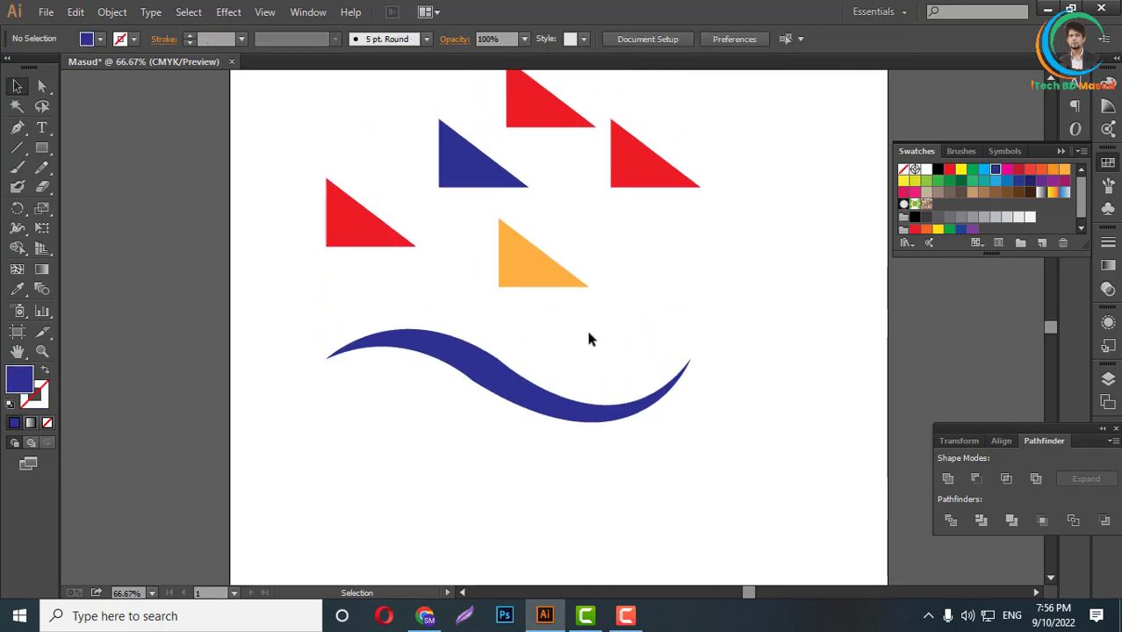
{"action": "scroll", "coordinate": [598, 338], "scroll_direction": "up", "scroll_amount": 1}
{"action": "scroll", "coordinate": [458, 338], "scroll_direction": "down", "scroll_amount": 2}
{"action": "scroll", "coordinate": [458, 338], "scroll_direction": "down", "scroll_amount": 2, "text": "alt"}
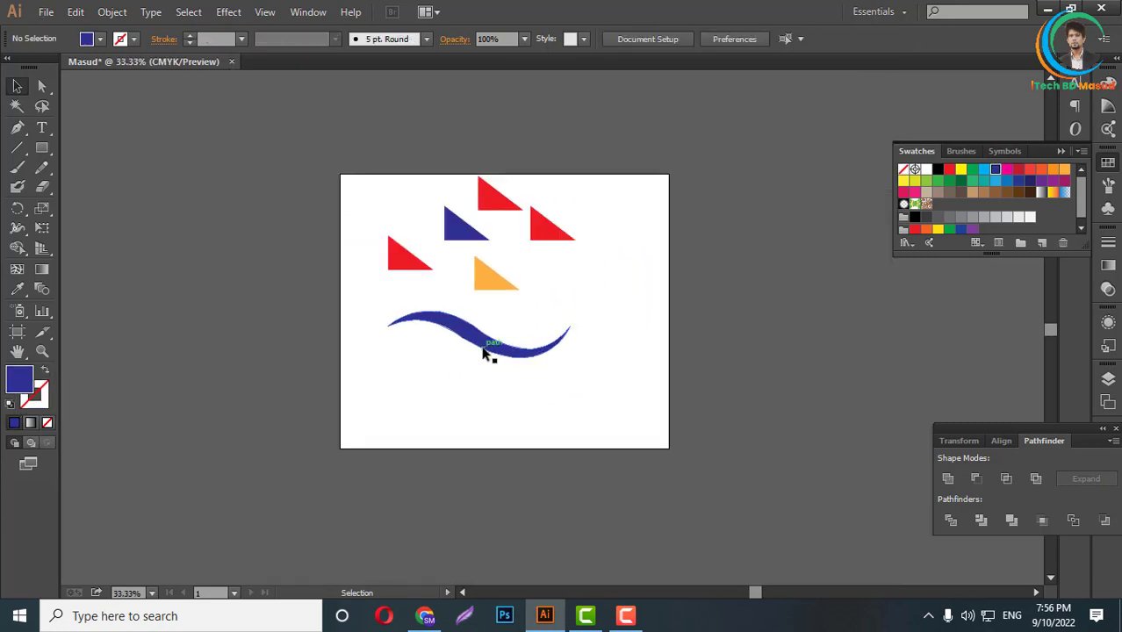
{"action": "left_click_drag", "start_coordinate": [488, 352], "coordinate": [385, 168]}
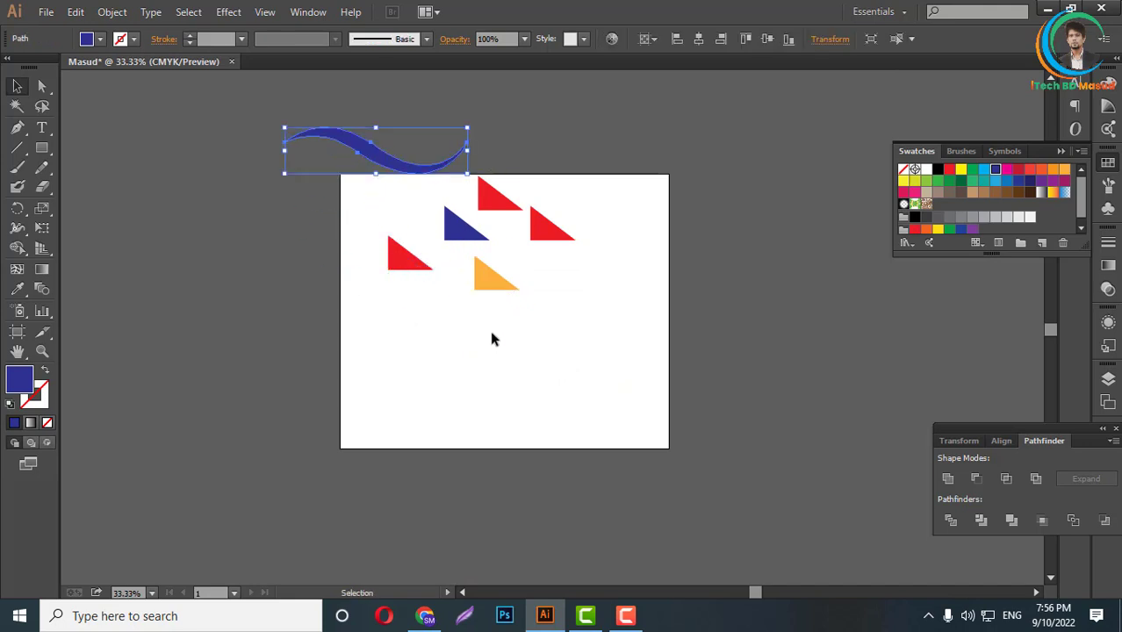
{"action": "scroll", "coordinate": [492, 338], "scroll_direction": "up", "scroll_amount": 2}
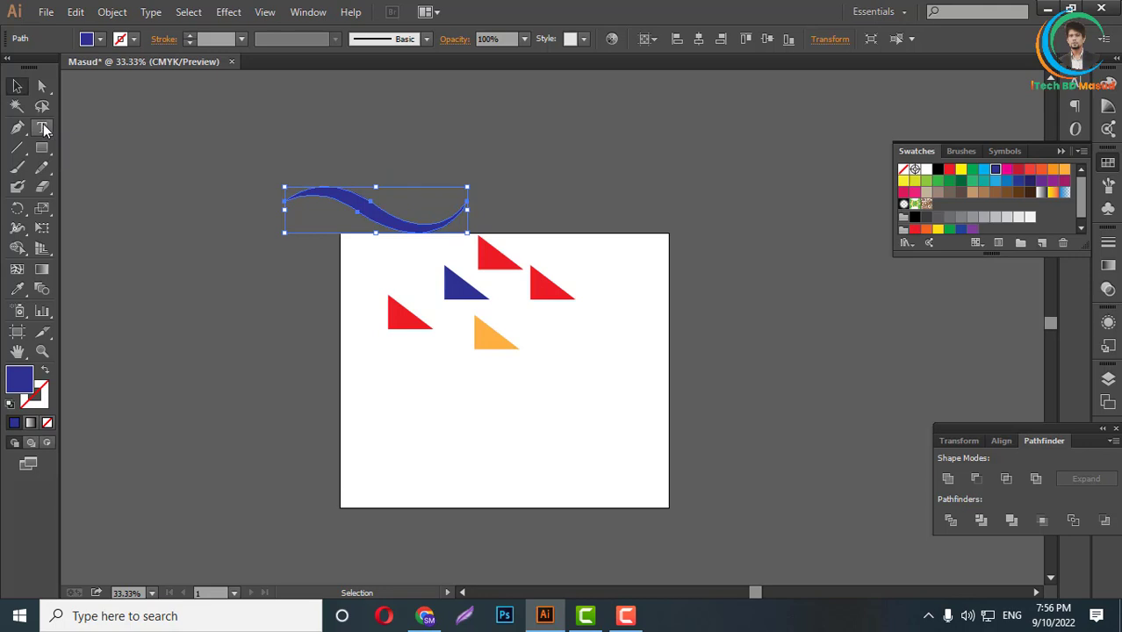
- Type the word 'Bangladesh' on the artboard below the coloured triangles
{"action": "left_click", "coordinate": [44, 130]}
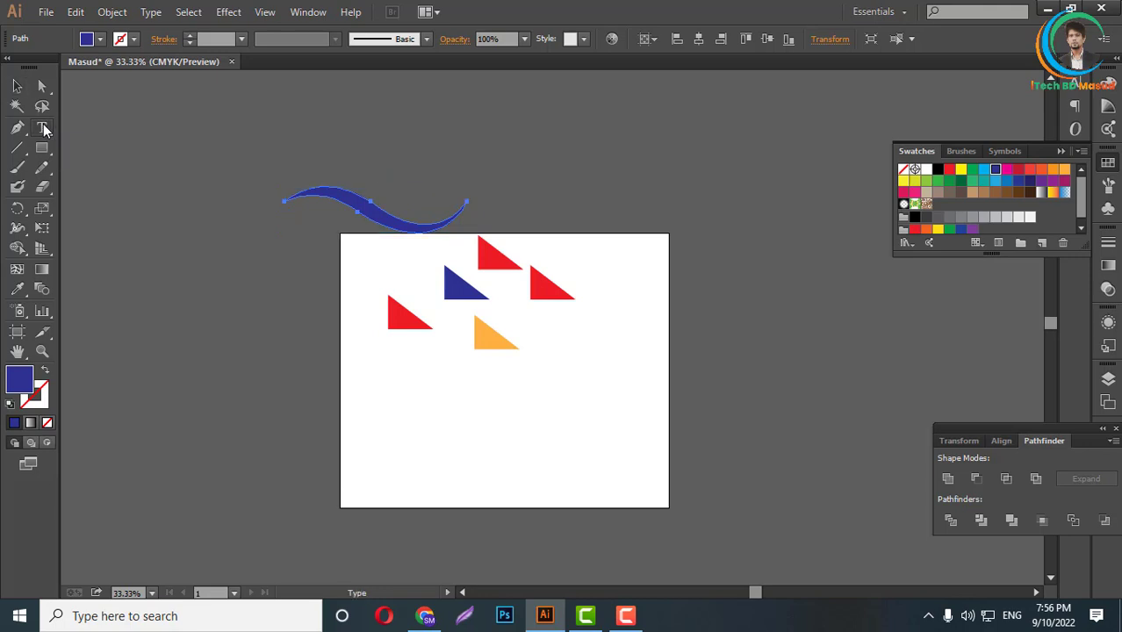
{"action": "left_click", "coordinate": [409, 407]}
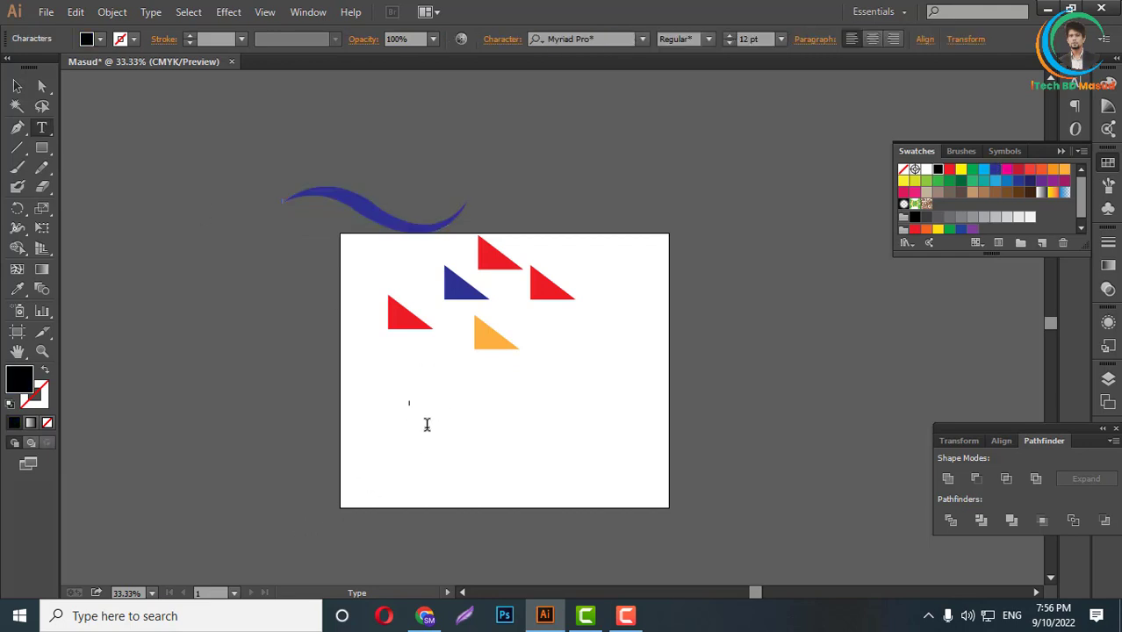
{"action": "scroll", "coordinate": [426, 421], "scroll_direction": "up", "scroll_amount": 3}
{"action": "scroll", "coordinate": [408, 404], "scroll_direction": "up", "scroll_amount": 2}
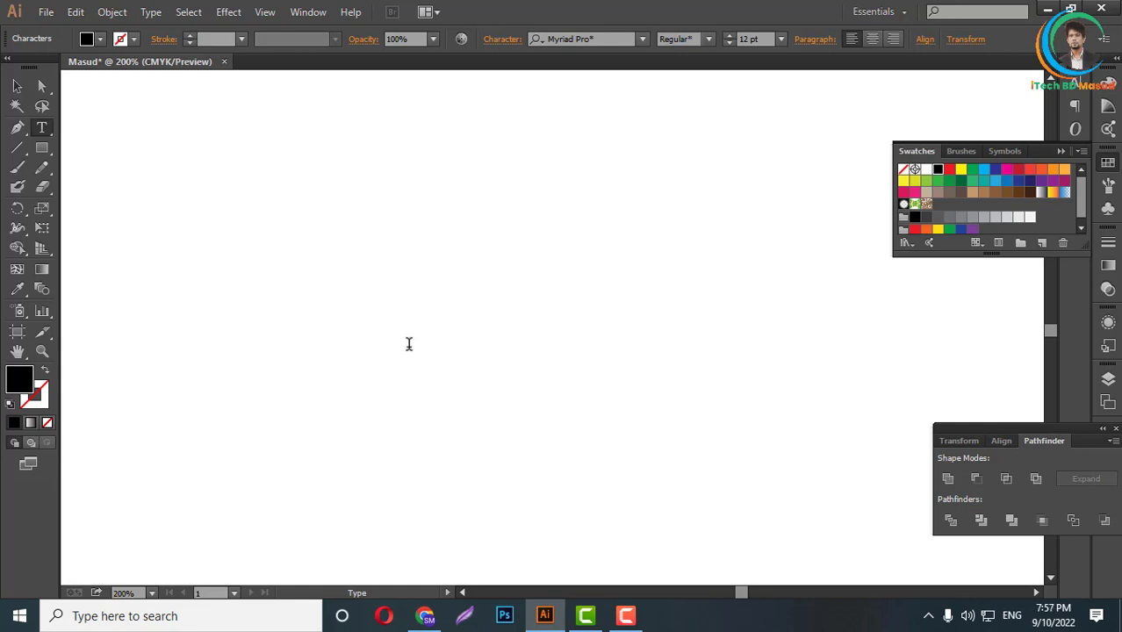
{"action": "type", "text": "Bangladesh"}
- Scale the Bangladesh text up to a large size by its corner handle
{"action": "left_click", "coordinate": [17, 86]}
{"action": "left_click", "coordinate": [473, 340]}
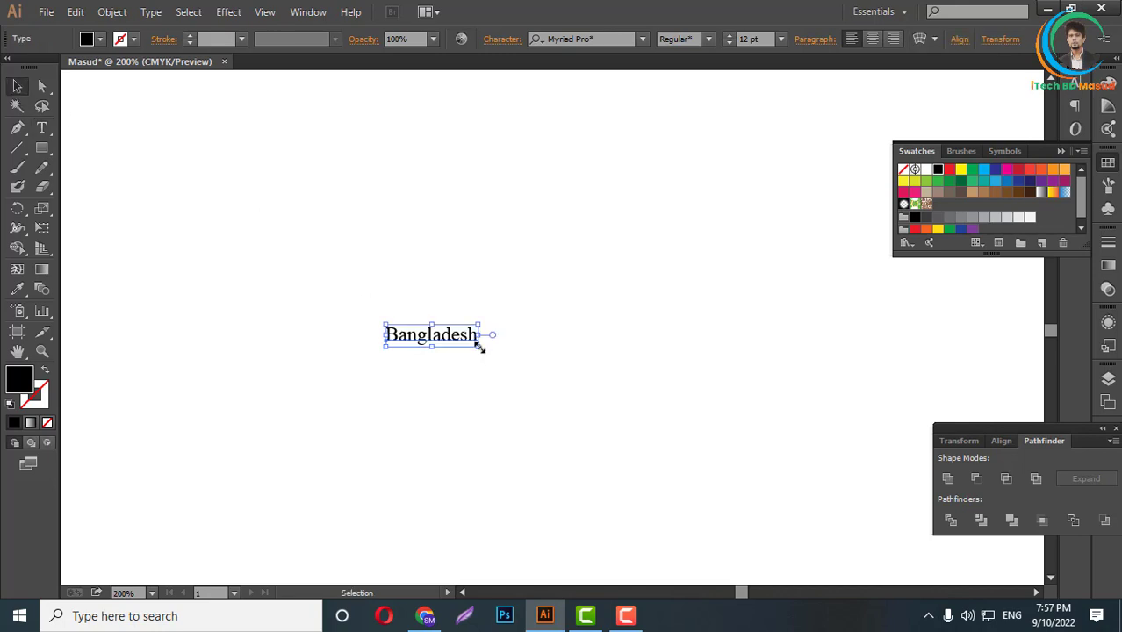
{"action": "left_click_drag", "start_coordinate": [479, 348], "coordinate": [744, 413]}
{"action": "key", "text": "ctrl+minus"}
{"action": "key", "text": "ctrl+minus"}
{"action": "key", "text": "ctrl+minus"}
- Zoom in on the Bangladesh text and move it up and to the left
{"action": "left_click", "coordinate": [572, 368]}
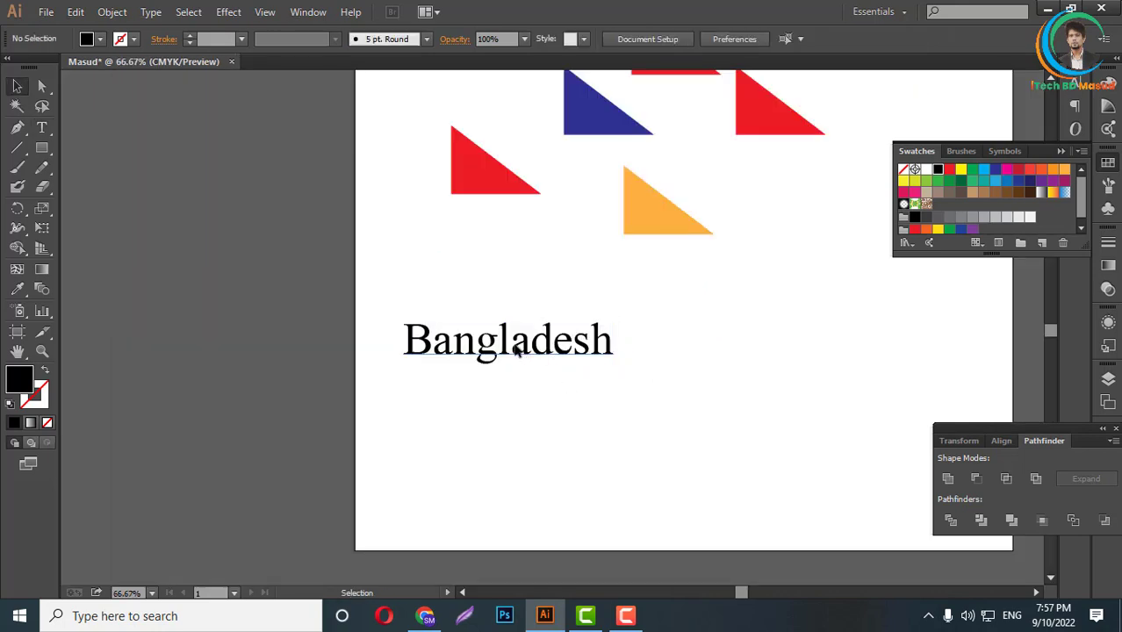
{"action": "left_click", "coordinate": [518, 352]}
{"action": "key", "text": "ctrl+1"}
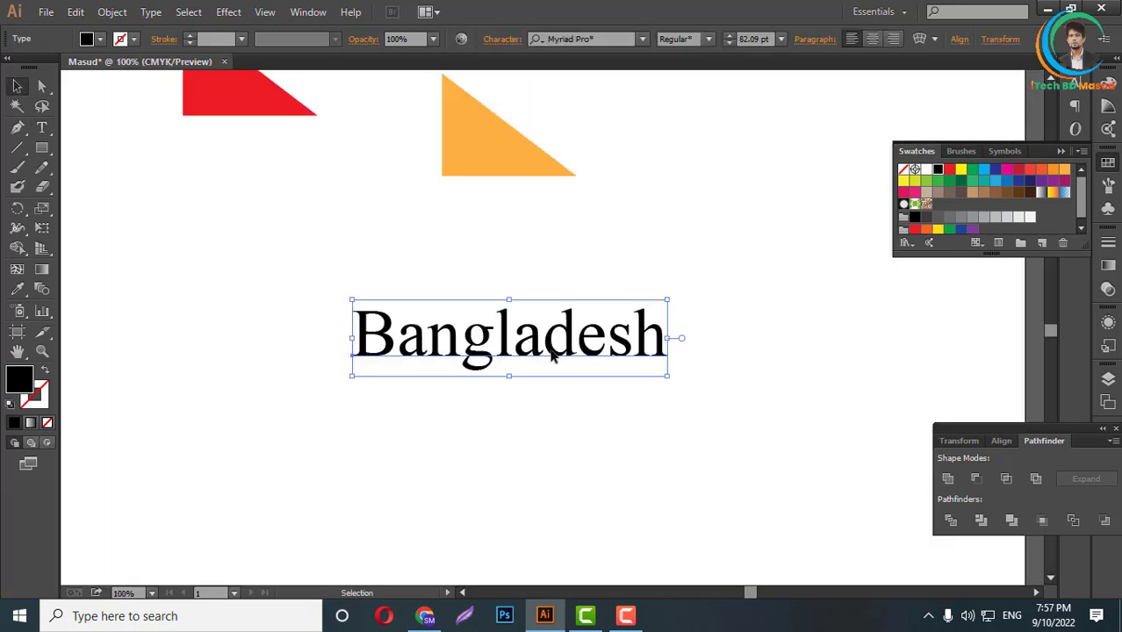
{"action": "left_click", "coordinate": [644, 395]}
{"action": "left_click", "coordinate": [622, 350]}
{"action": "left_click_drag", "start_coordinate": [548, 364], "coordinate": [530, 318]}
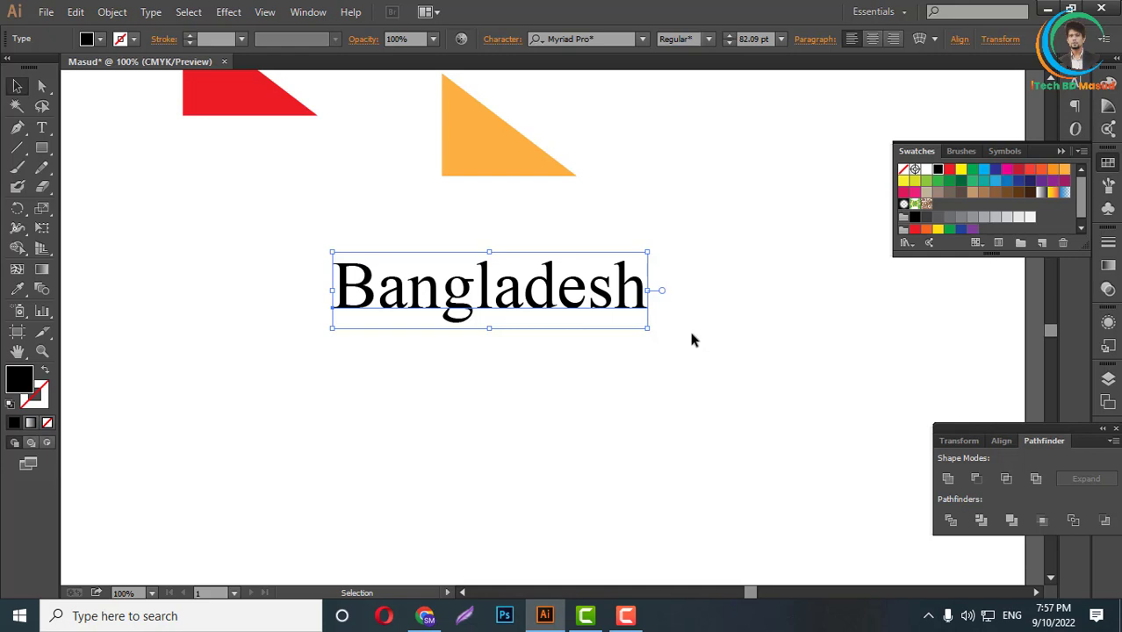
{"action": "left_click", "coordinate": [545, 376]}
{"action": "left_click", "coordinate": [545, 311]}
- Change the Bangladesh font to heavy Nimbus_Sans_Becker after trying Multicolore
{"action": "left_click", "coordinate": [642, 41]}
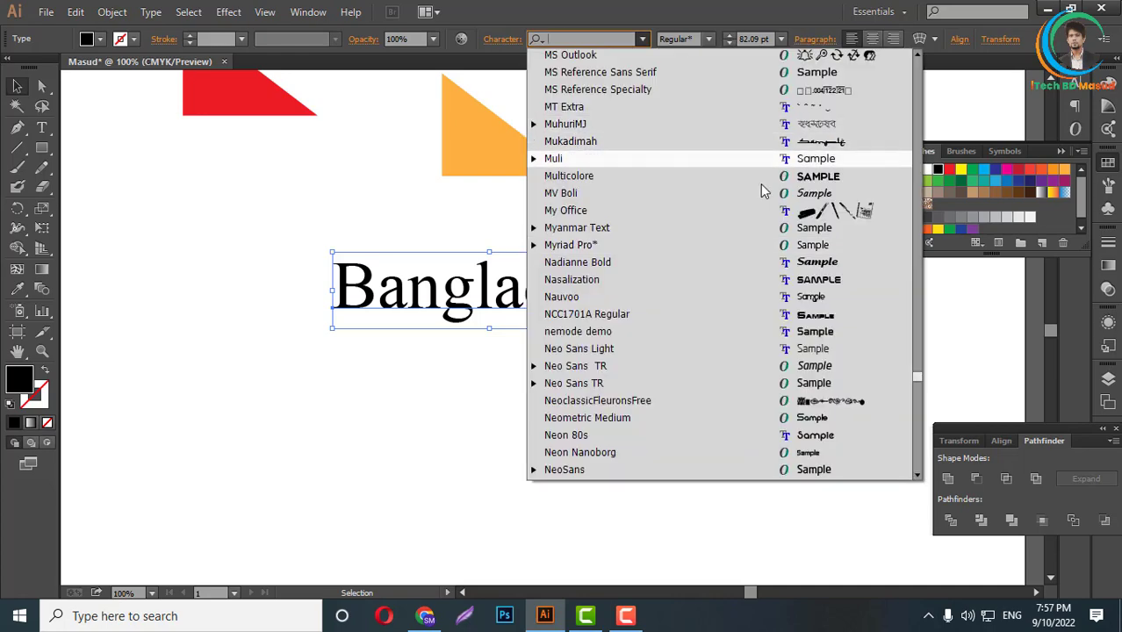
{"action": "left_click", "coordinate": [760, 176]}
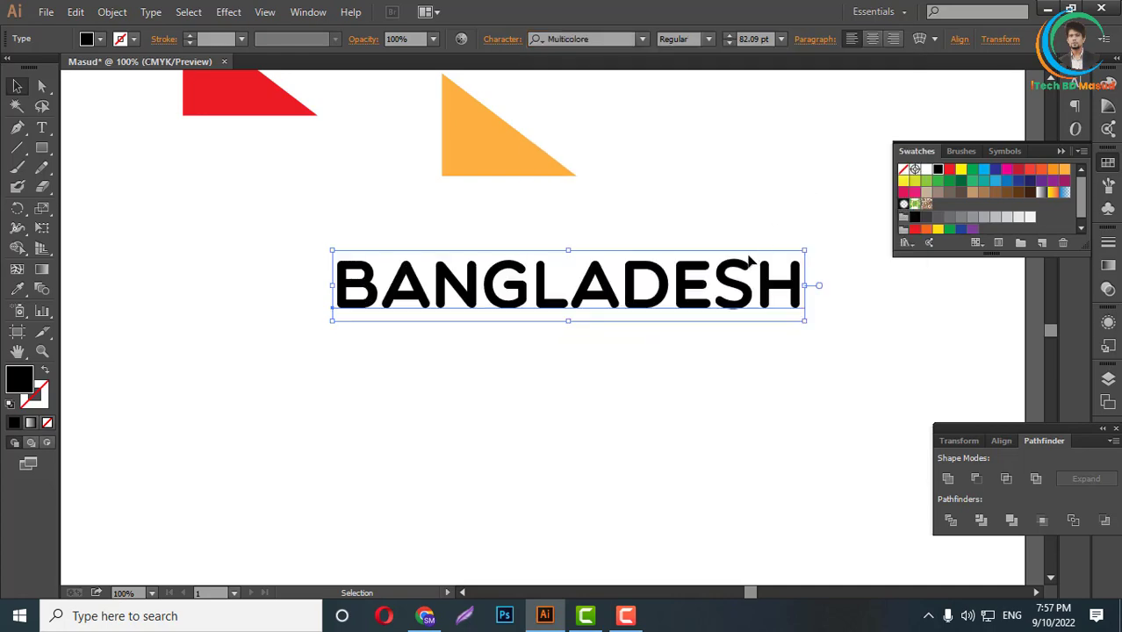
{"action": "left_click", "coordinate": [642, 40]}
{"action": "scroll", "coordinate": [760, 382], "scroll_direction": "down", "scroll_amount": 4}
{"action": "scroll", "coordinate": [760, 382], "scroll_direction": "down", "scroll_amount": 5}
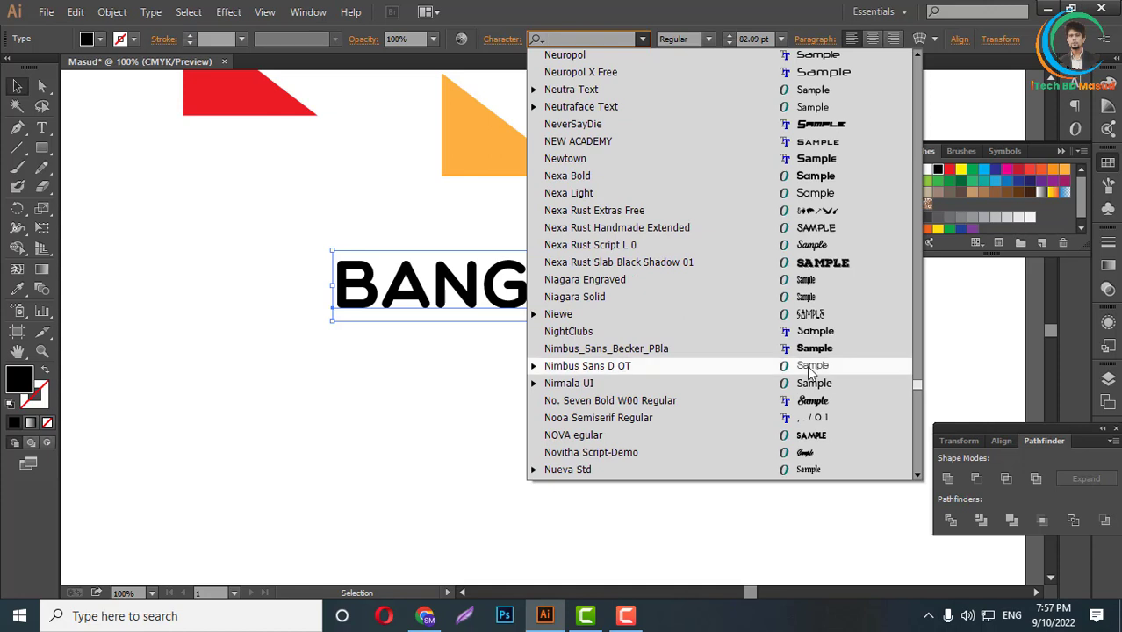
{"action": "left_click", "coordinate": [761, 349]}
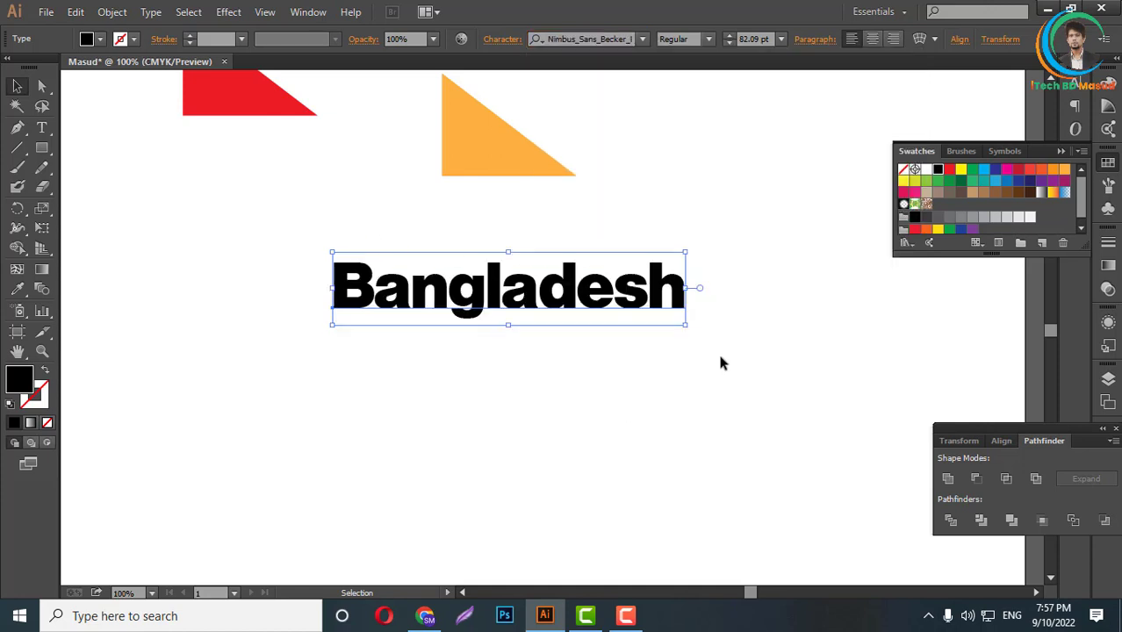
{"action": "left_click", "coordinate": [42, 129]}
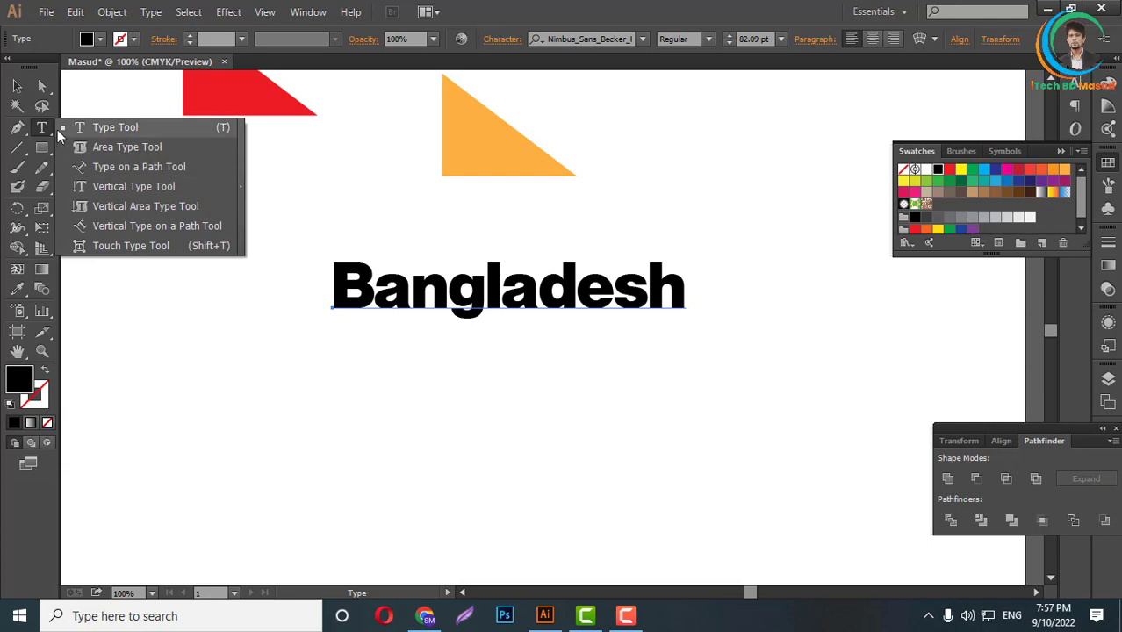
- Draw a solid black circle with the Ellipse tool, redrawn larger and centred below Bangladesh
{"action": "left_click", "coordinate": [42, 148]}
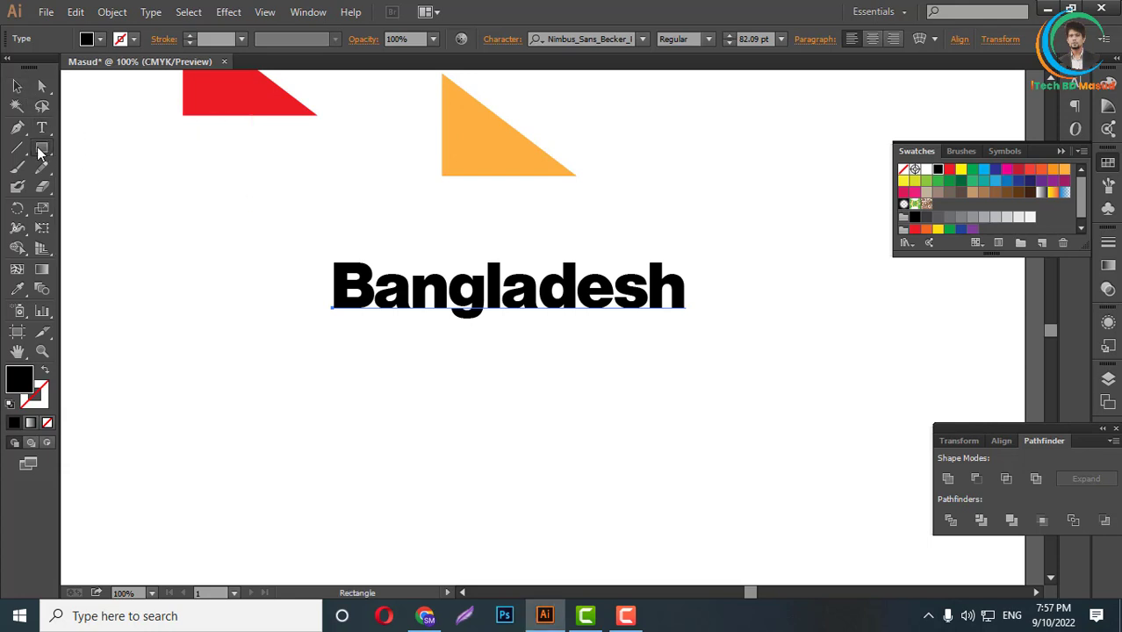
{"action": "left_click_drag", "start_coordinate": [41, 148], "coordinate": [88, 186]}
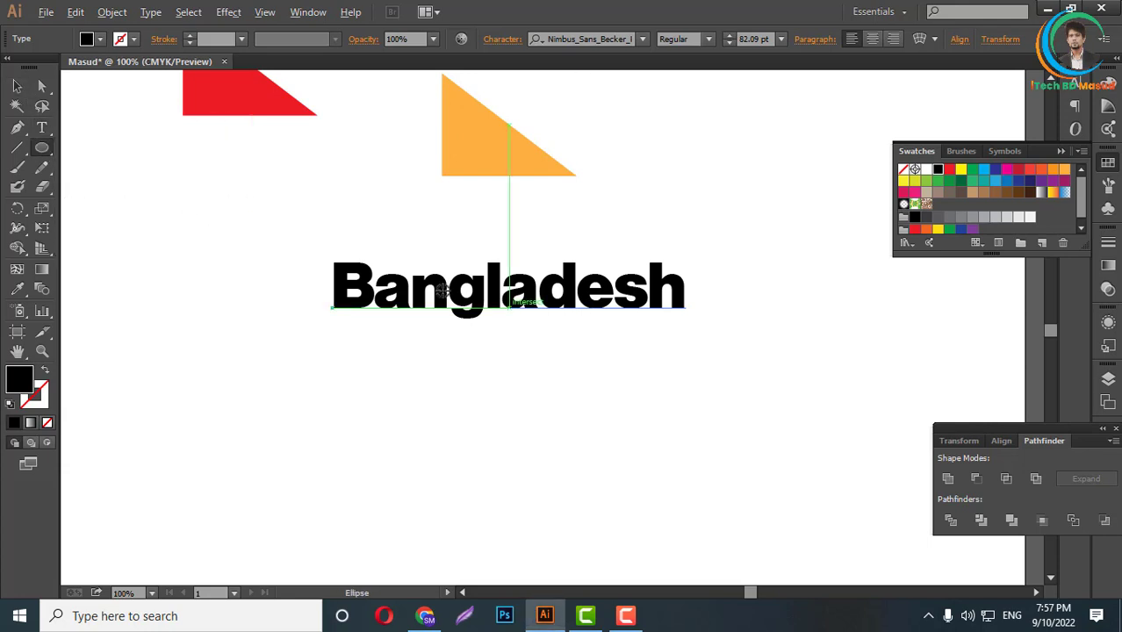
{"action": "key", "text": "ctrl+minus"}
{"action": "key", "text": "ctrl+minus"}
{"action": "key", "text": "ctrl+plus"}
{"action": "key", "text": "ctrl+plus"}
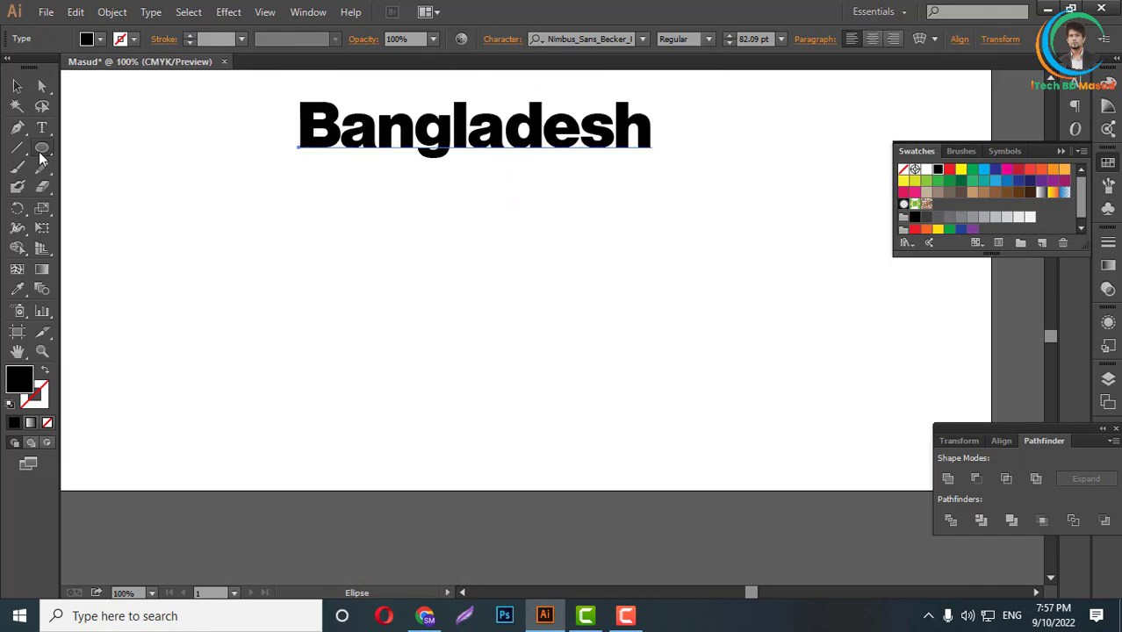
{"action": "left_click_drag", "start_coordinate": [41, 149], "coordinate": [94, 189]}
{"action": "left_click_drag", "start_coordinate": [422, 253], "coordinate": [581, 364]}
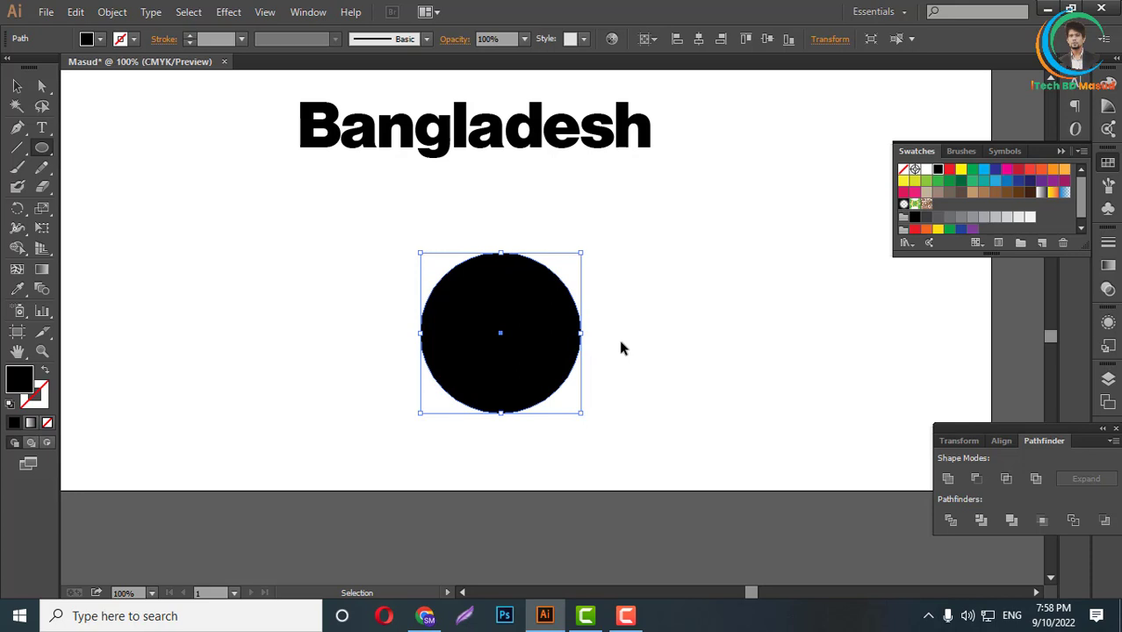
{"action": "key", "text": "ctrl+z"}
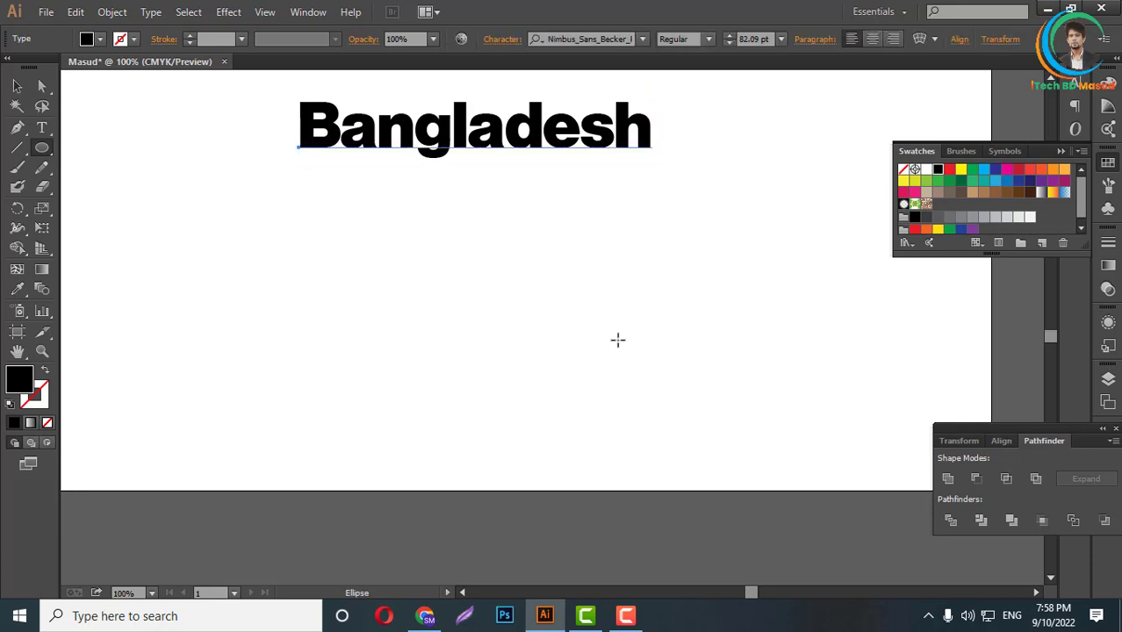
{"action": "left_click_drag", "start_coordinate": [504, 299], "coordinate": [602, 395]}
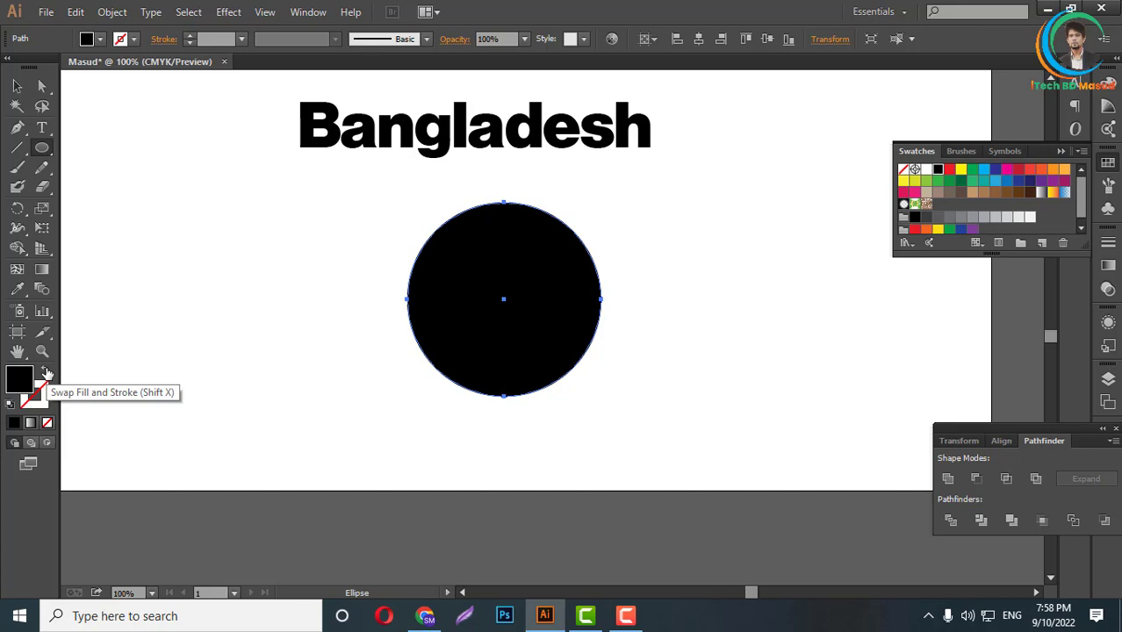
- Make the circle unfilled with a 10 pt black stroke
{"action": "left_click", "coordinate": [46, 373]}
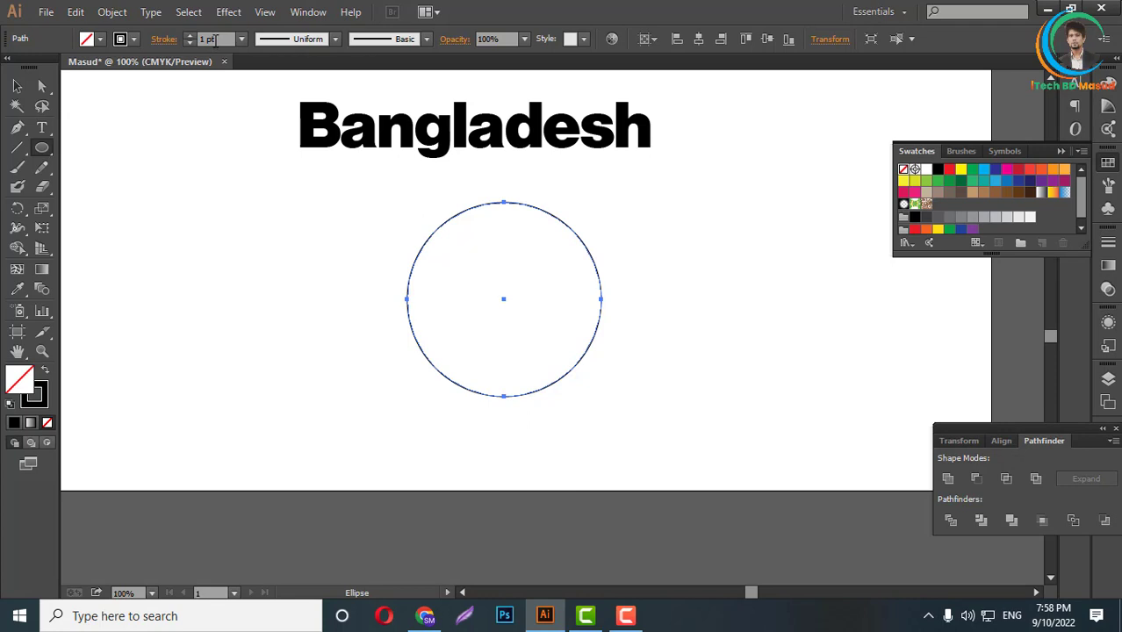
{"action": "left_click", "coordinate": [216, 40]}
{"action": "scroll", "coordinate": [216, 40], "scroll_direction": "up", "scroll_amount": 2}
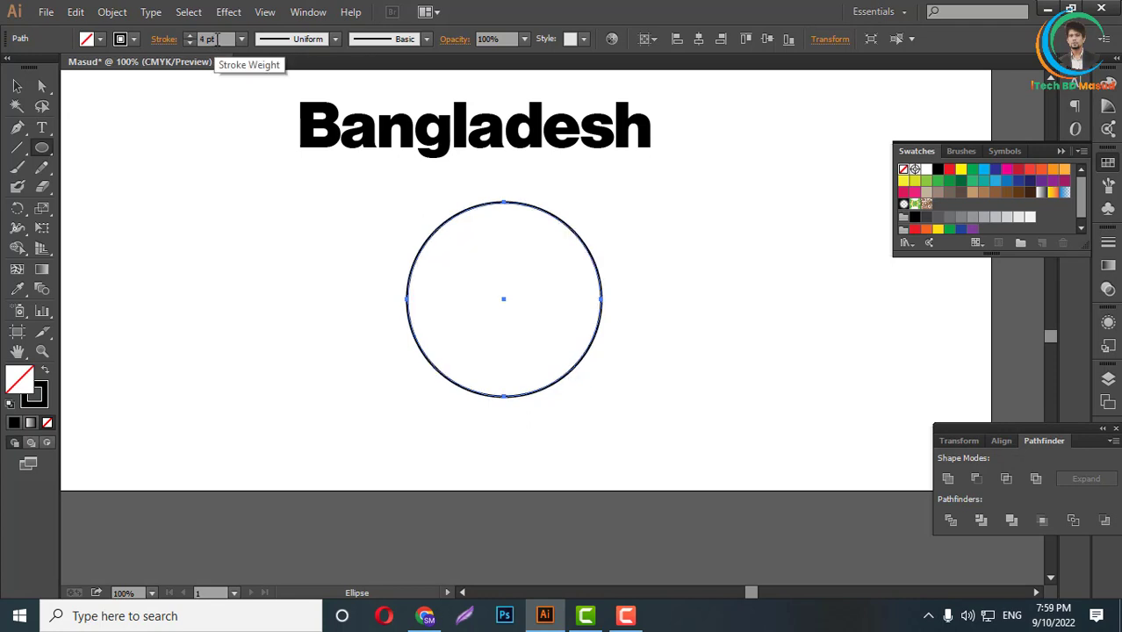
{"action": "scroll", "coordinate": [216, 40], "scroll_direction": "up", "scroll_amount": 5}
{"action": "scroll", "coordinate": [216, 40], "scroll_direction": "up", "scroll_amount": 2}
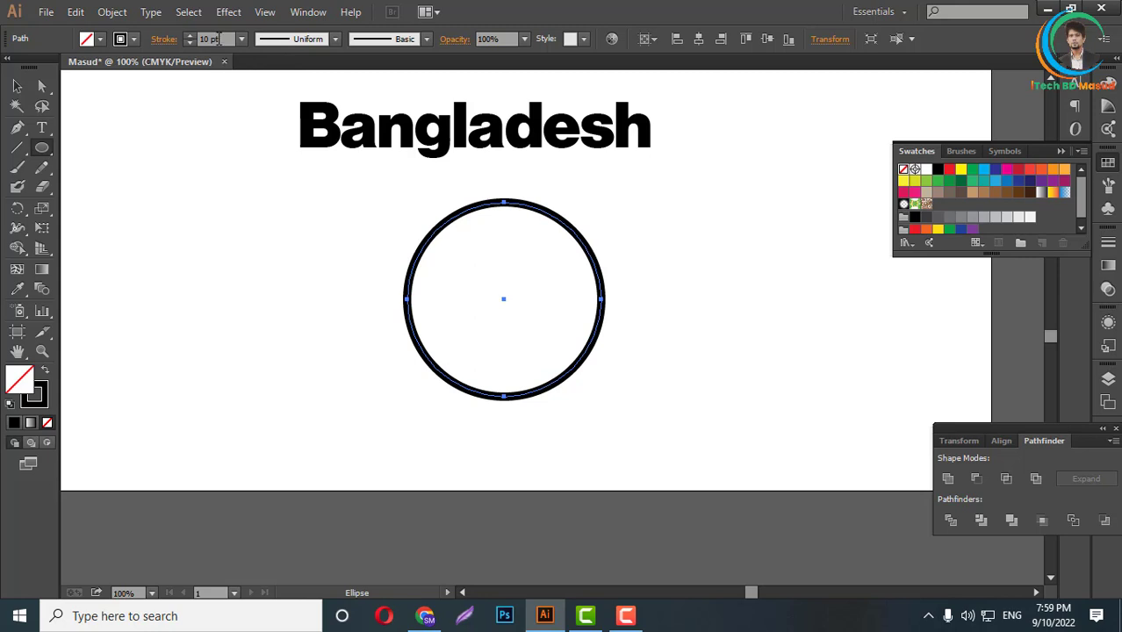
- Deselect the circle and select the Bangladesh text
{"action": "left_click", "coordinate": [17, 86]}
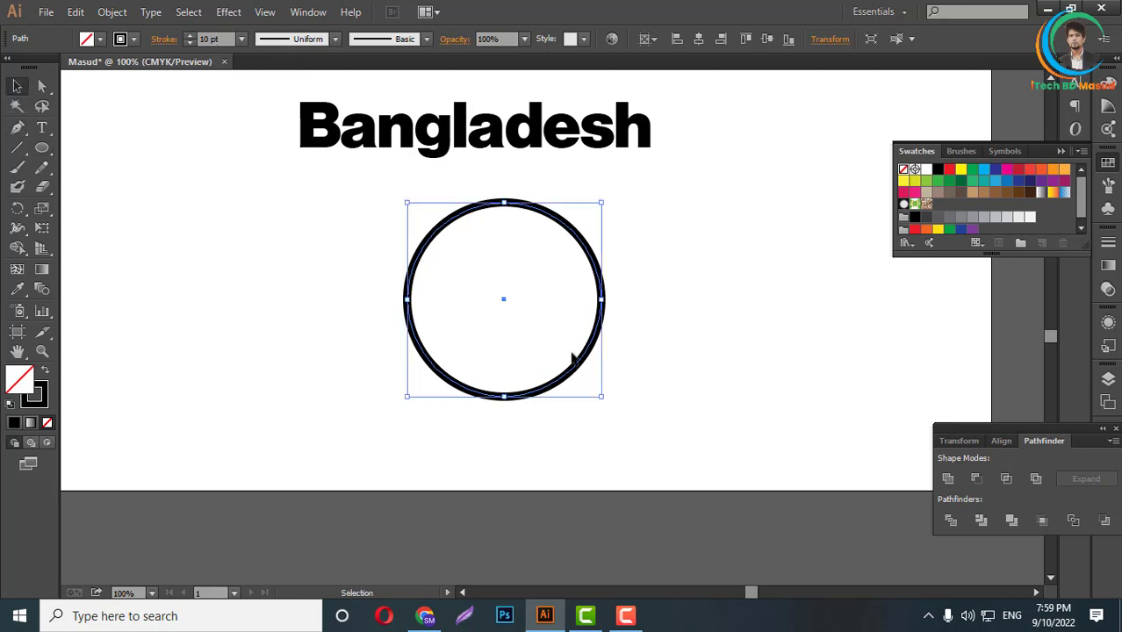
{"action": "left_click", "coordinate": [525, 344]}
{"action": "scroll", "coordinate": [527, 347], "scroll_direction": "up", "scroll_amount": 2}
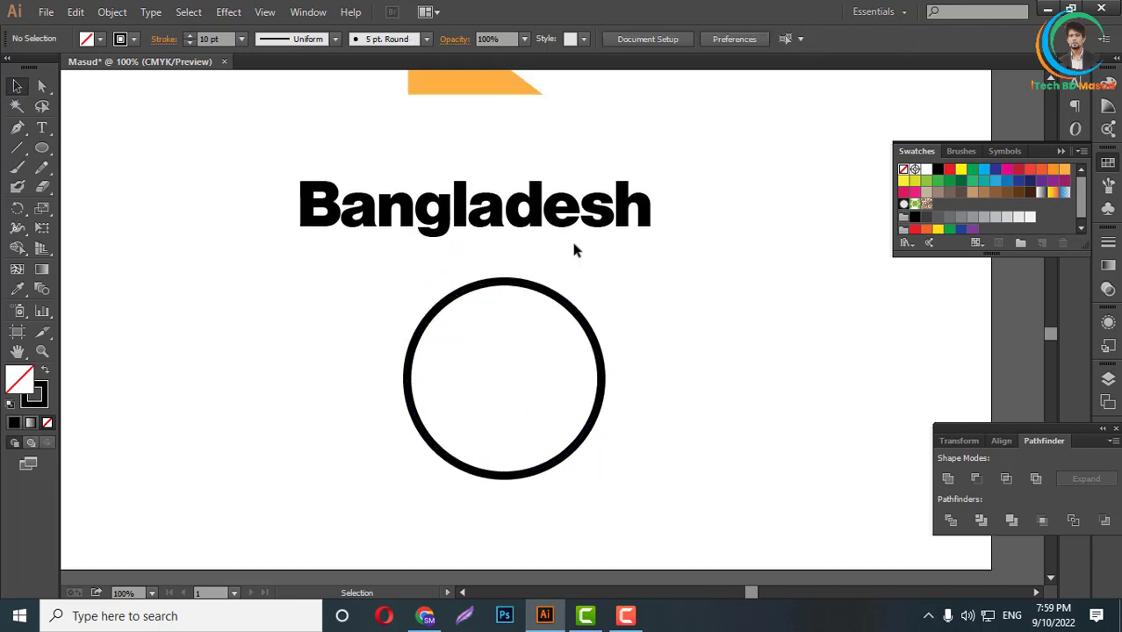
{"action": "left_click", "coordinate": [489, 216]}
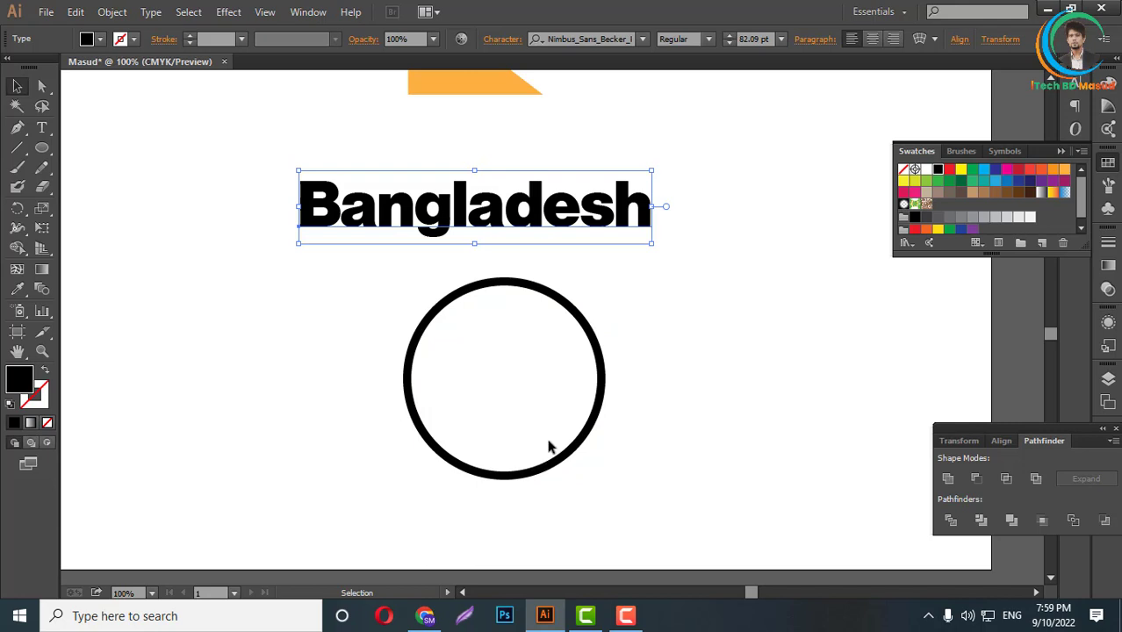
- Copy the Bangladesh text and paste it onto the circle's outline with Type on a Path
{"action": "key", "text": "a"}
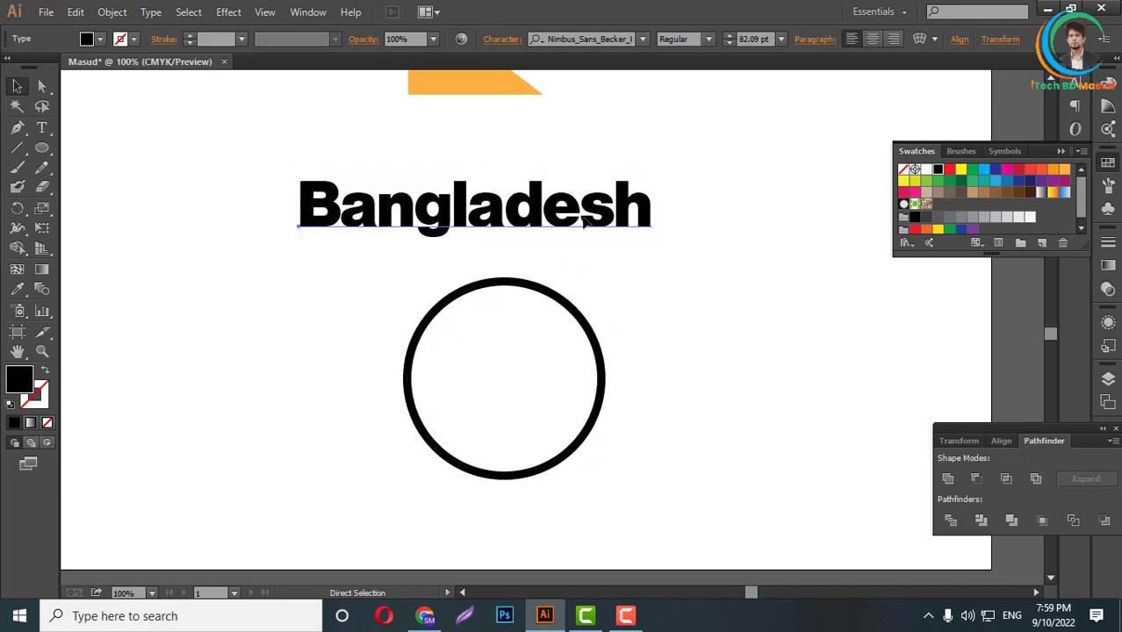
{"action": "key", "text": "v"}
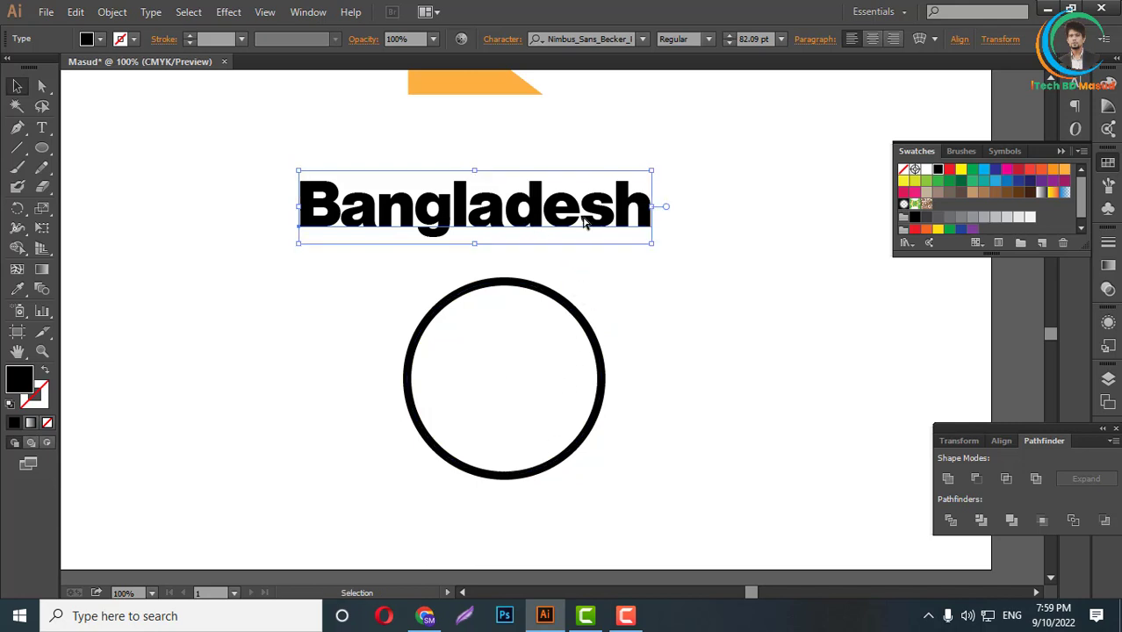
{"action": "key", "text": "a"}
{"action": "key", "text": "v"}
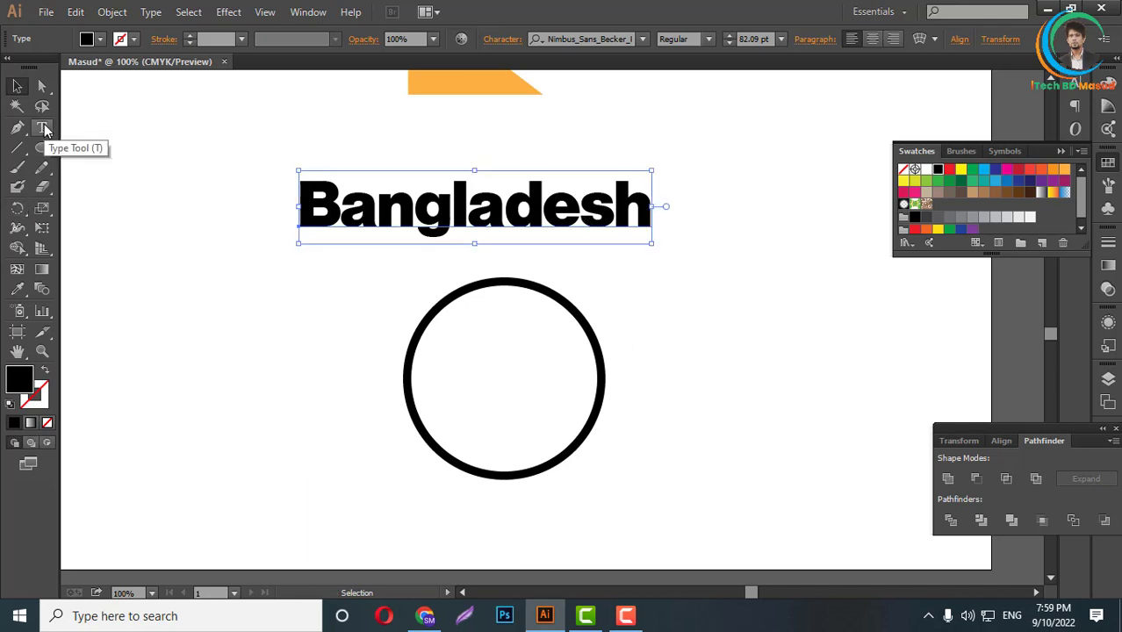
{"action": "left_click_drag", "start_coordinate": [46, 132], "coordinate": [97, 172]}
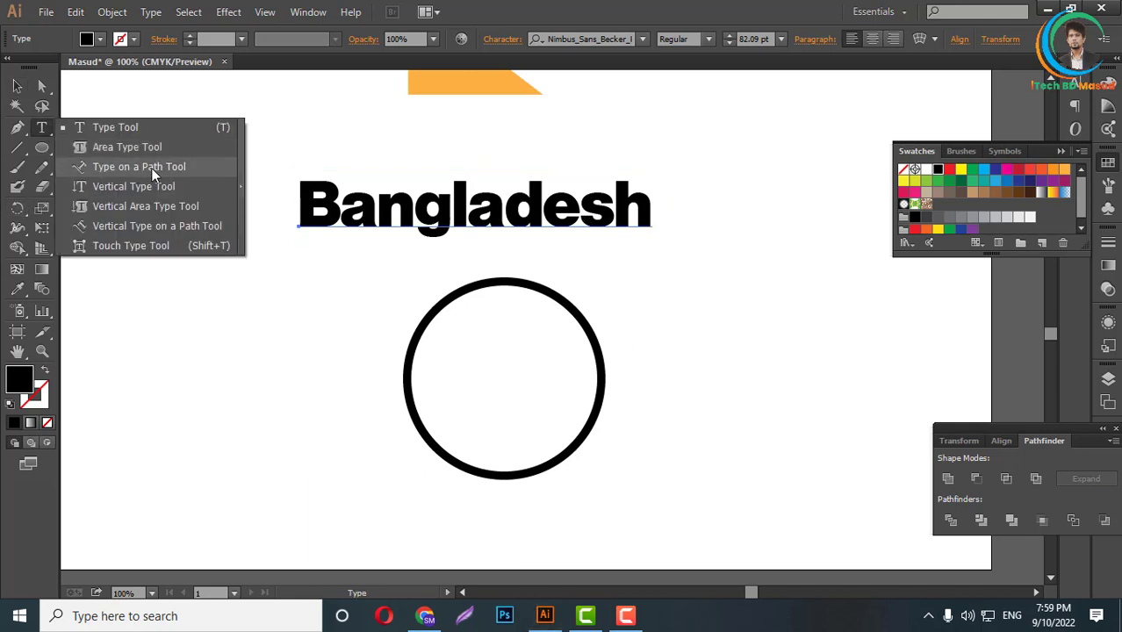
{"action": "left_click", "coordinate": [87, 166]}
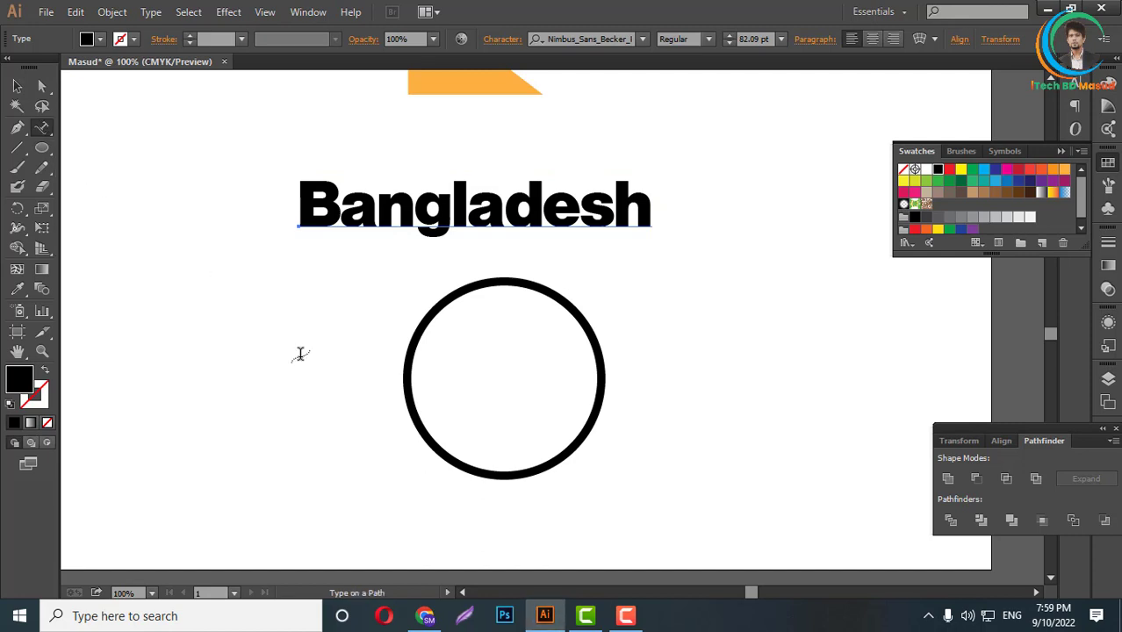
{"action": "left_click", "coordinate": [401, 373]}
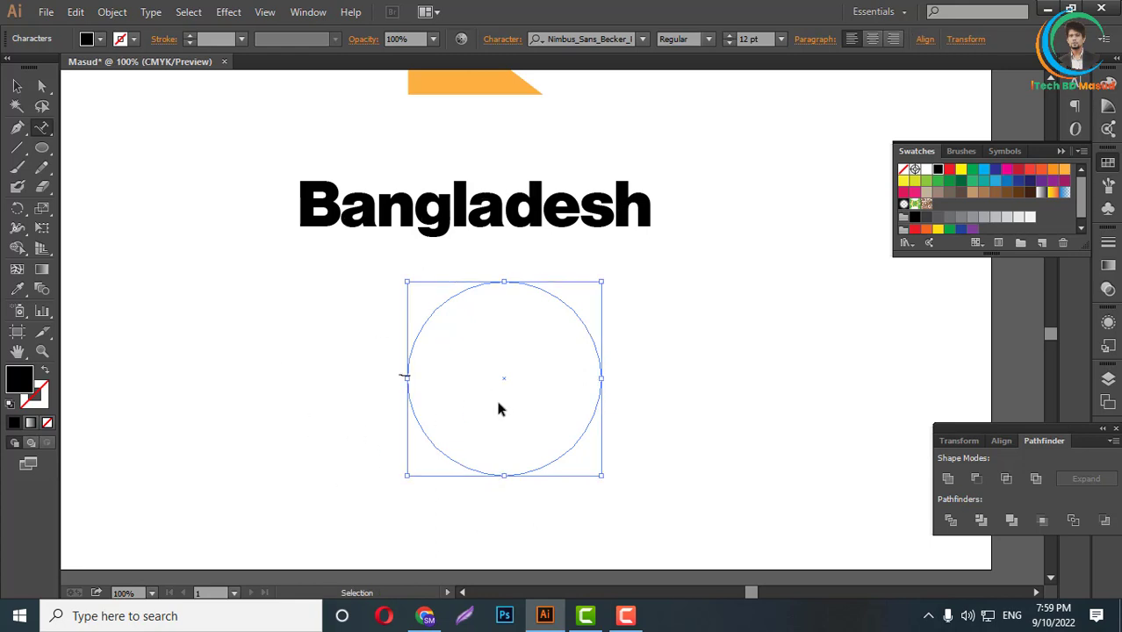
{"action": "type", "text": "Bangladesh"}
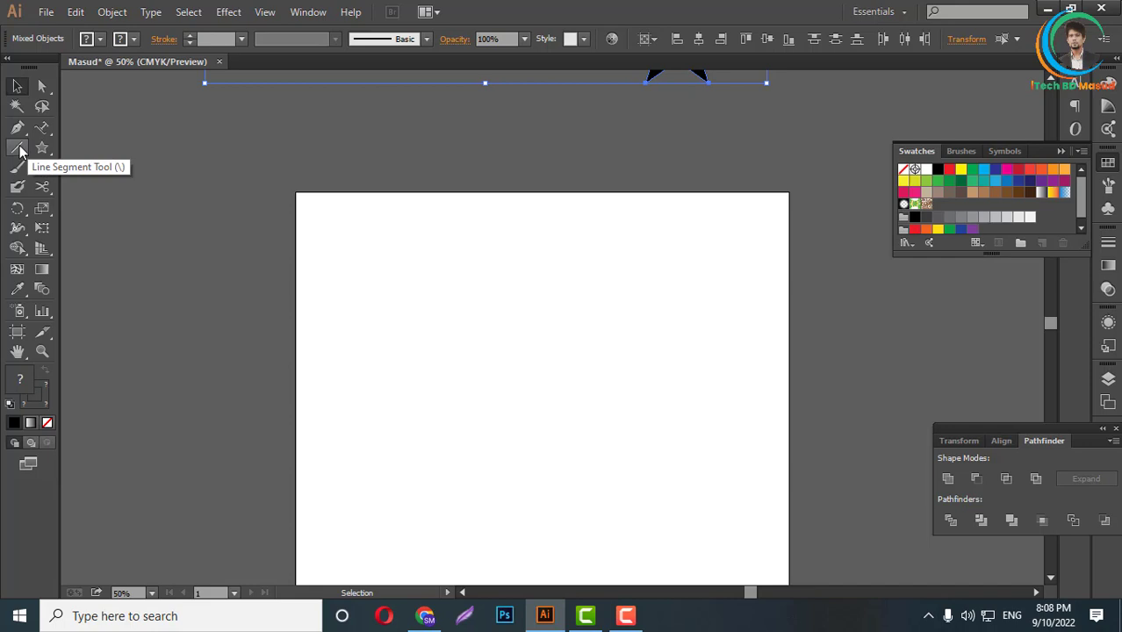
- Move the black hexagon down onto the artboard
{"action": "scroll", "coordinate": [424, 233], "scroll_direction": "down", "scroll_amount": 1}
{"action": "scroll", "coordinate": [457, 211], "scroll_direction": "down", "scroll_amount": 1}
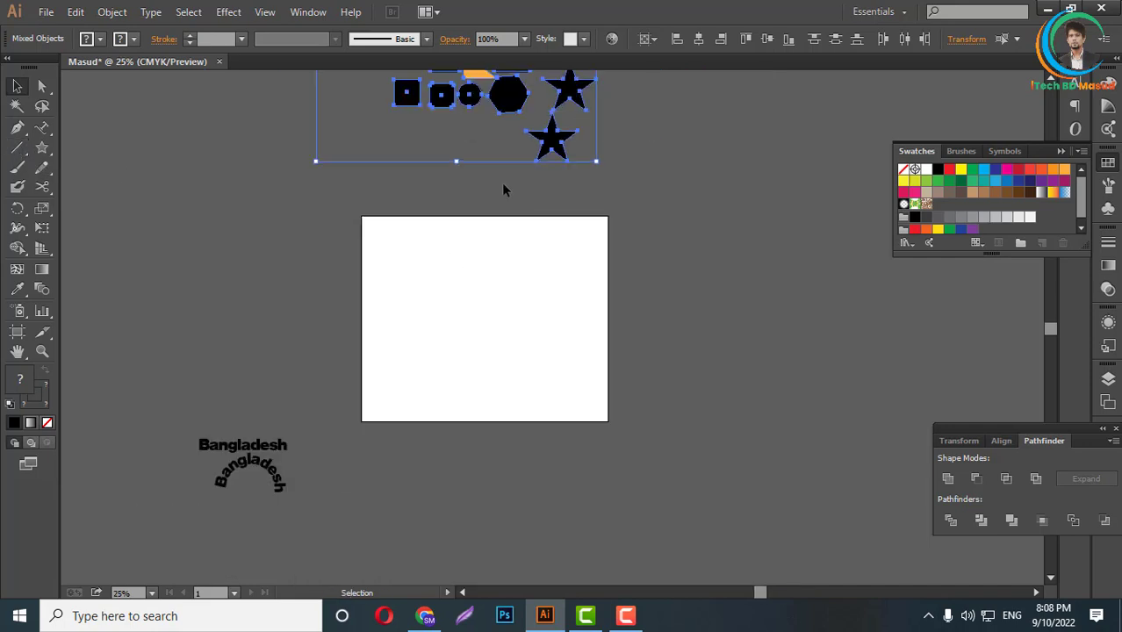
{"action": "left_click", "coordinate": [503, 176]}
{"action": "left_click_drag", "start_coordinate": [509, 97], "coordinate": [452, 327]}
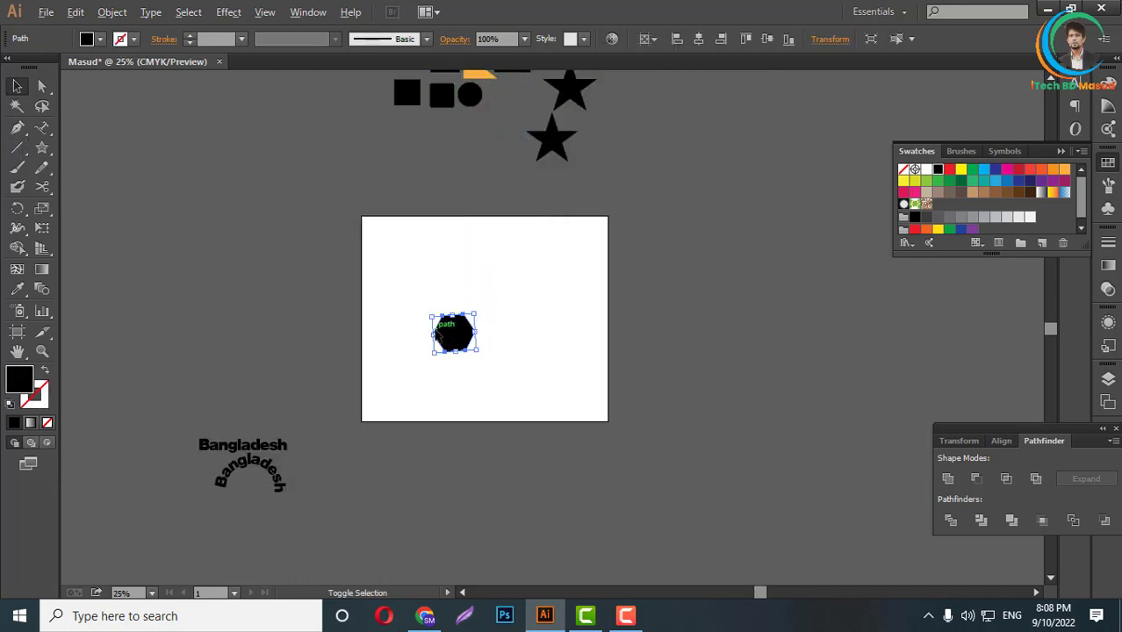
{"action": "scroll", "coordinate": [439, 323], "scroll_direction": "up", "scroll_amount": 1}
- Draw a diagonal line from the hexagon's top-right to bottom-left corner, then select both
{"action": "left_click", "coordinate": [17, 148]}
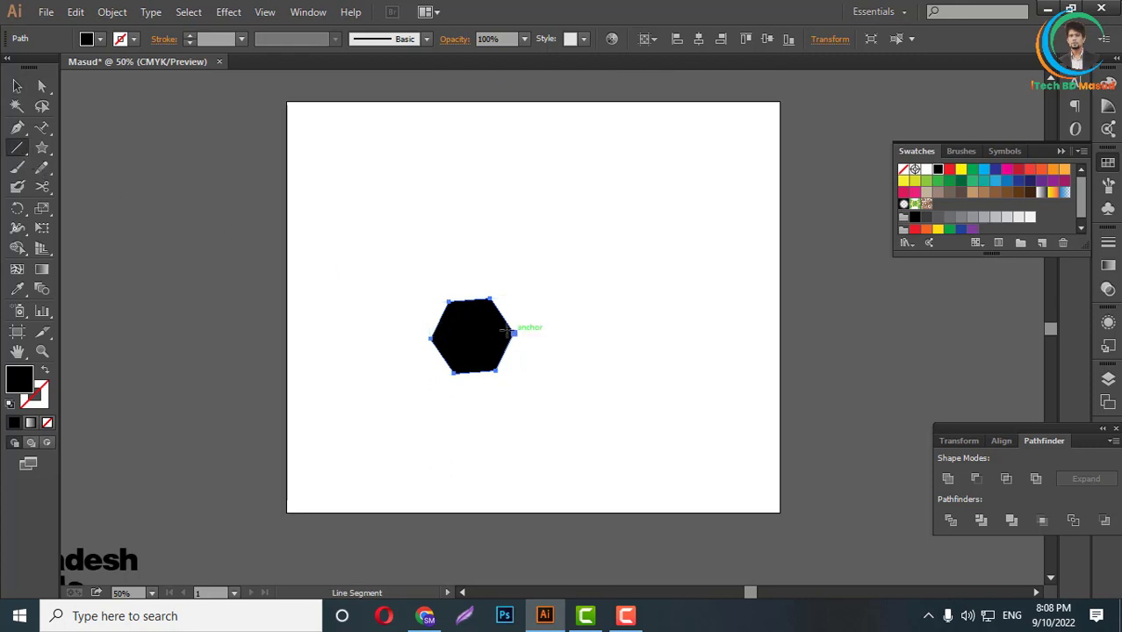
{"action": "scroll", "coordinate": [510, 330], "scroll_direction": "up", "scroll_amount": 1}
{"action": "left_click", "coordinate": [16, 85]}
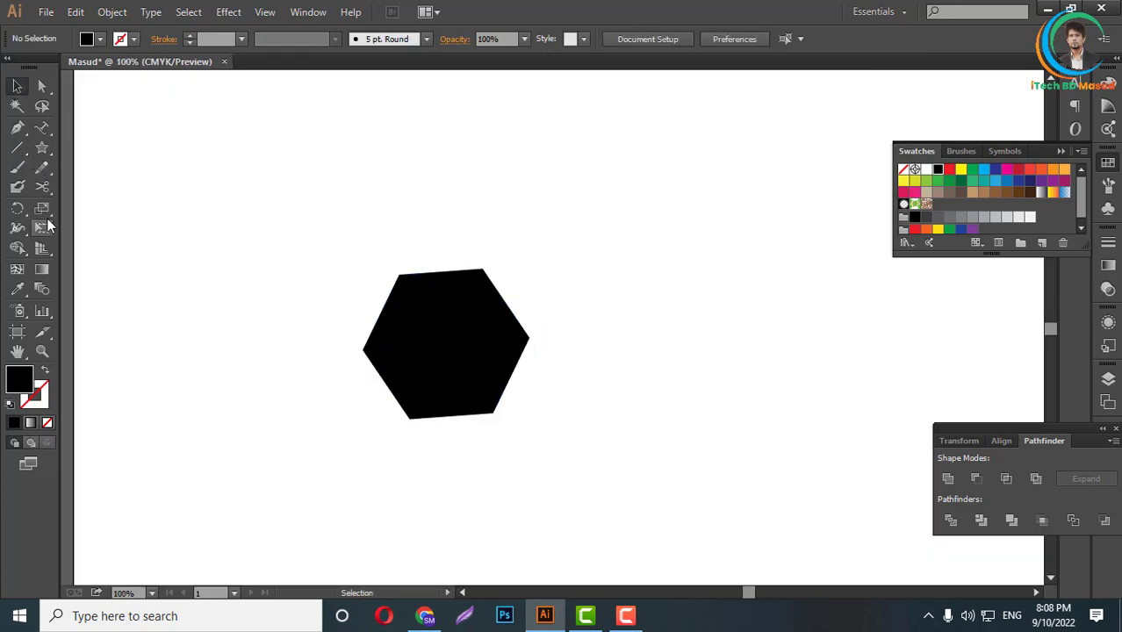
{"action": "left_click", "coordinate": [384, 217]}
{"action": "left_click", "coordinate": [15, 153]}
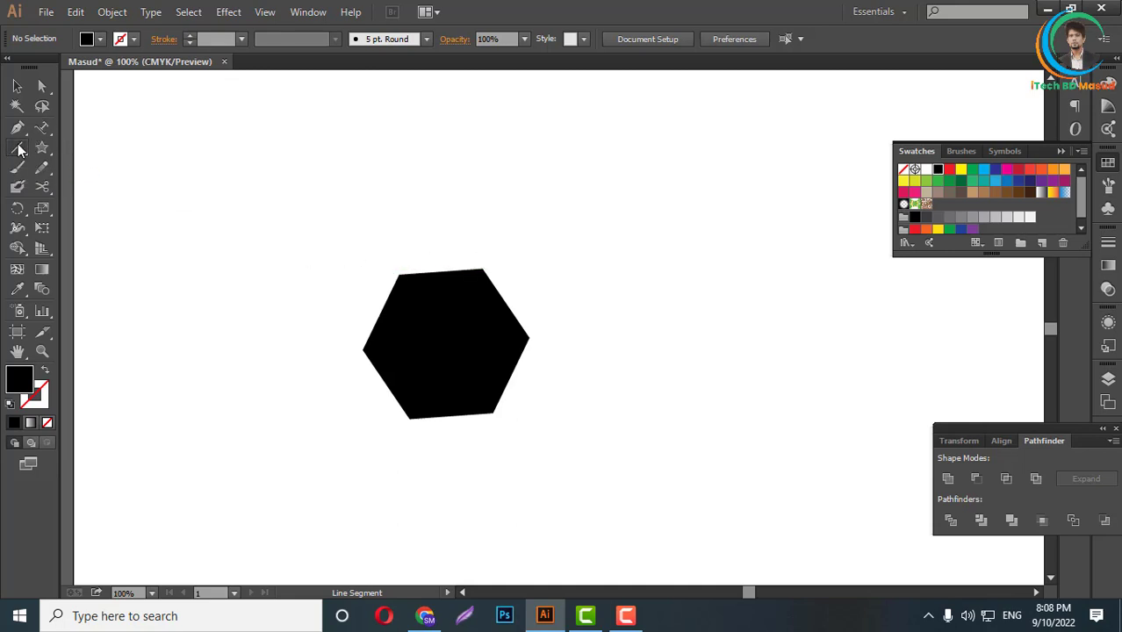
{"action": "left_click", "coordinate": [18, 148]}
{"action": "left_click_drag", "start_coordinate": [483, 271], "coordinate": [408, 419]}
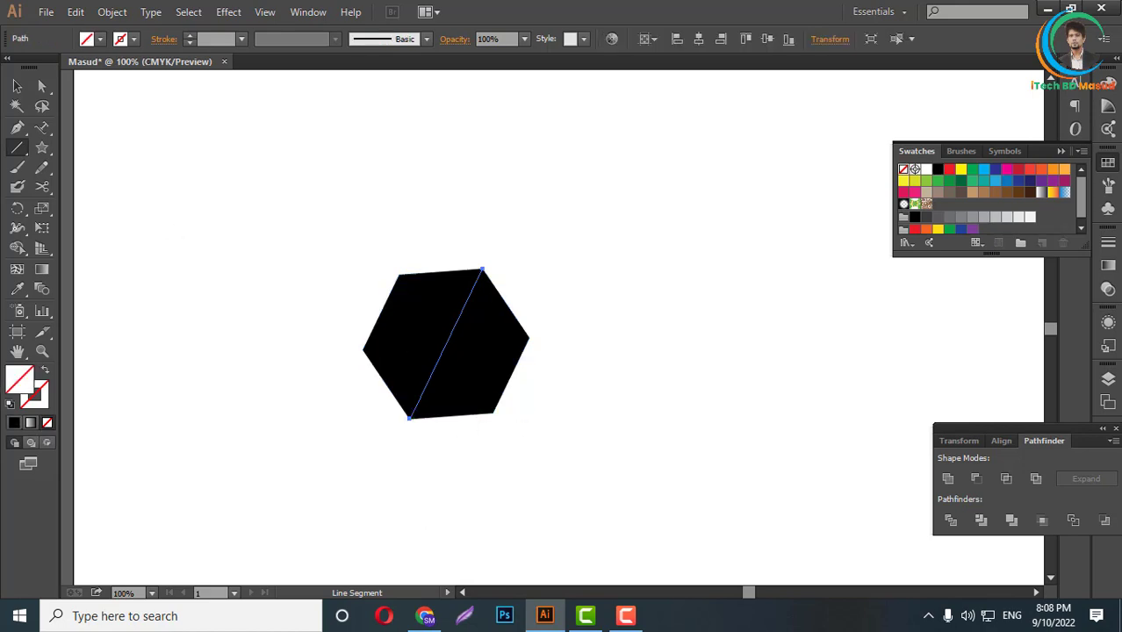
{"action": "left_click", "coordinate": [18, 86]}
{"action": "left_click_drag", "start_coordinate": [369, 231], "coordinate": [619, 482]}
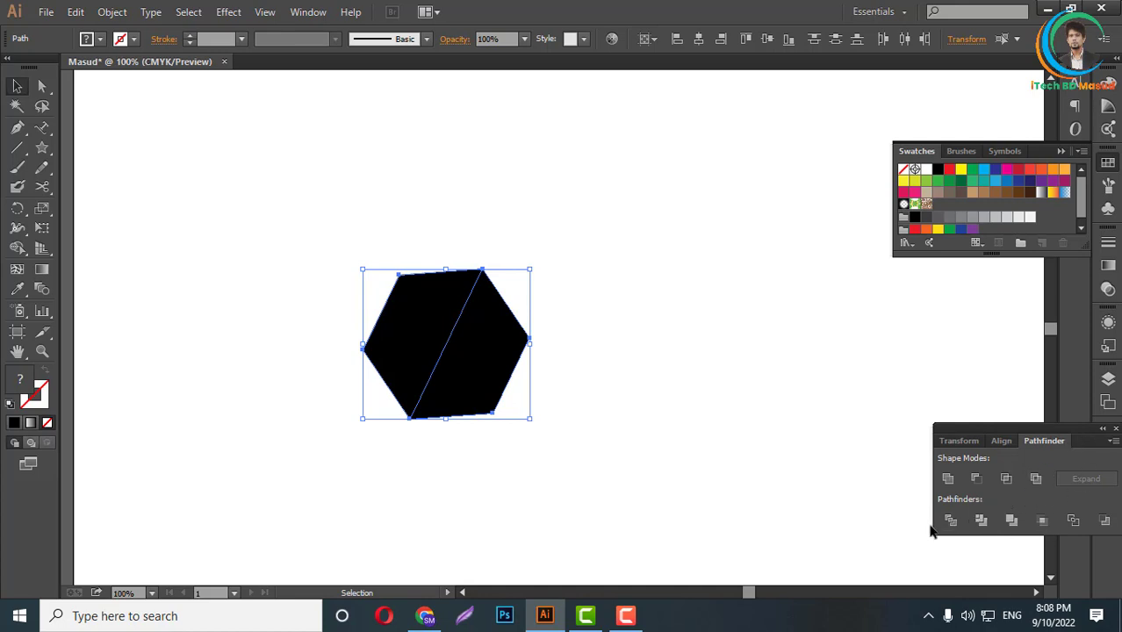
- Divide the hexagon along the line with Pathfinder and ungroup the pieces
{"action": "left_click", "coordinate": [307, 11]}
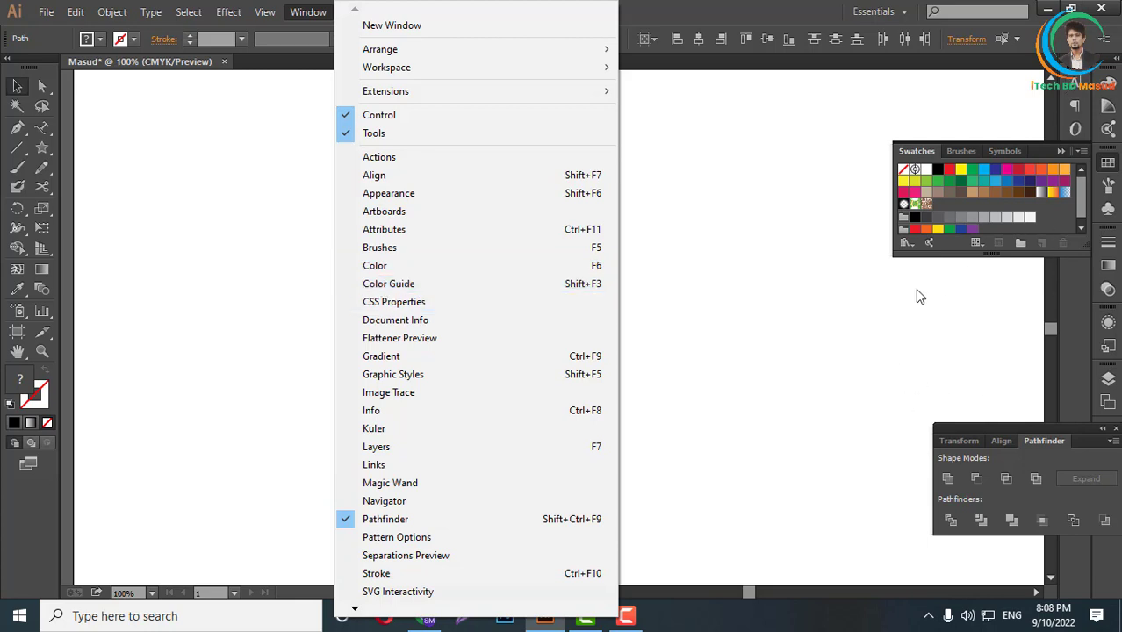
{"action": "left_click", "coordinate": [887, 299]}
{"action": "left_click_drag", "start_coordinate": [307, 241], "coordinate": [539, 414]}
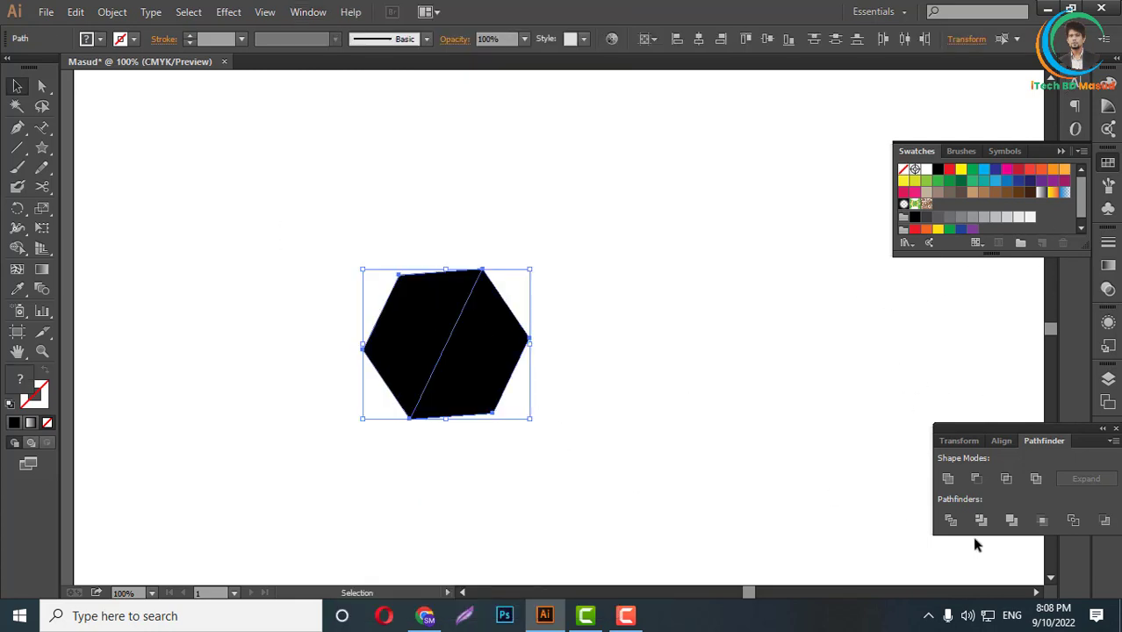
{"action": "left_click", "coordinate": [951, 520]}
{"action": "right_click", "coordinate": [486, 286]}
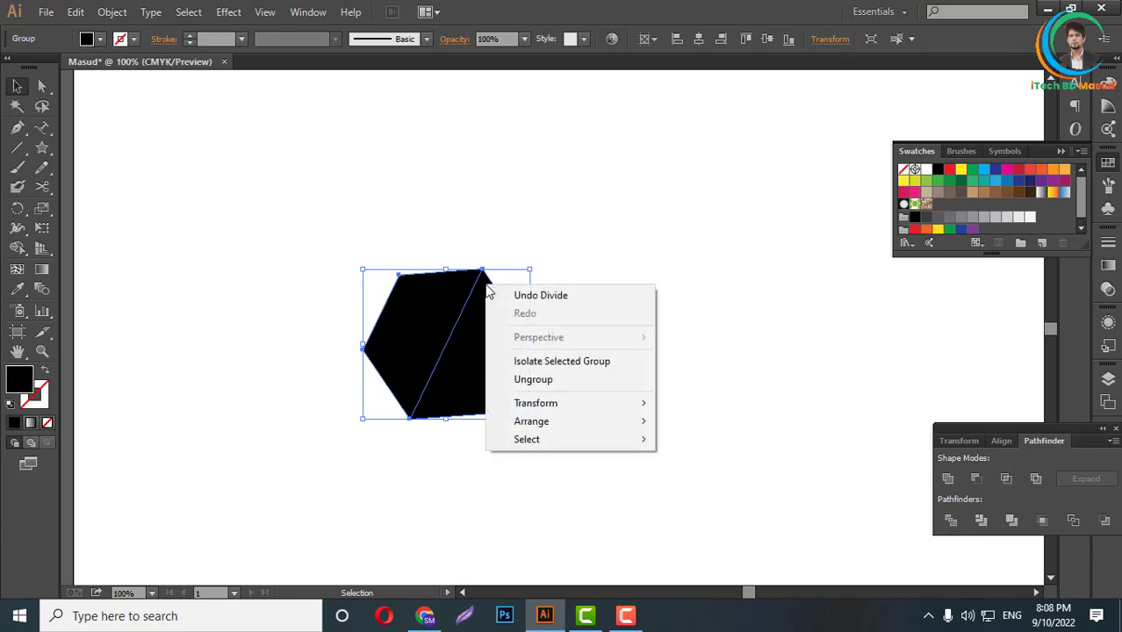
{"action": "left_click", "coordinate": [455, 382]}
{"action": "right_click", "coordinate": [460, 321]}
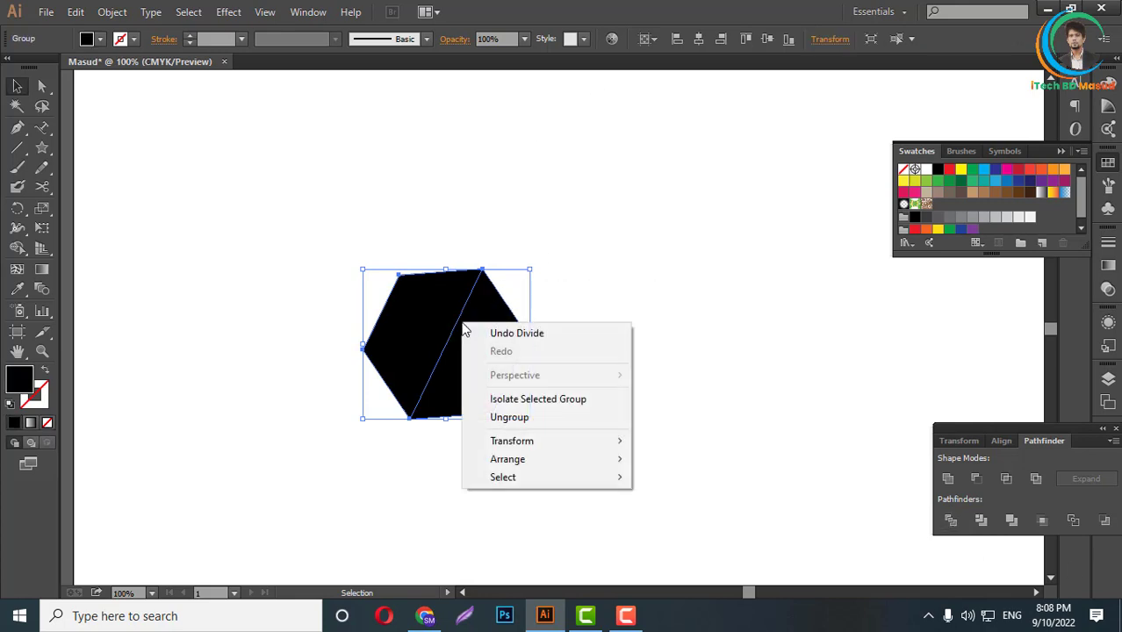
{"action": "left_click", "coordinate": [510, 418]}
- Fill the right half of the hexagon with green
{"action": "left_click", "coordinate": [594, 403]}
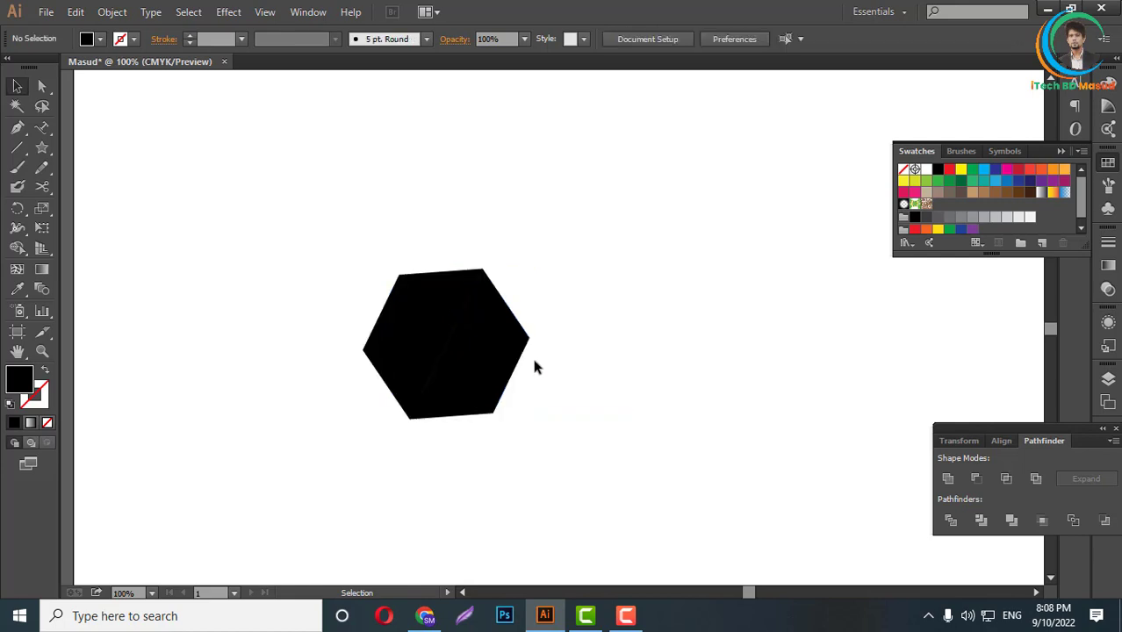
{"action": "left_click_drag", "start_coordinate": [497, 364], "coordinate": [557, 380]}
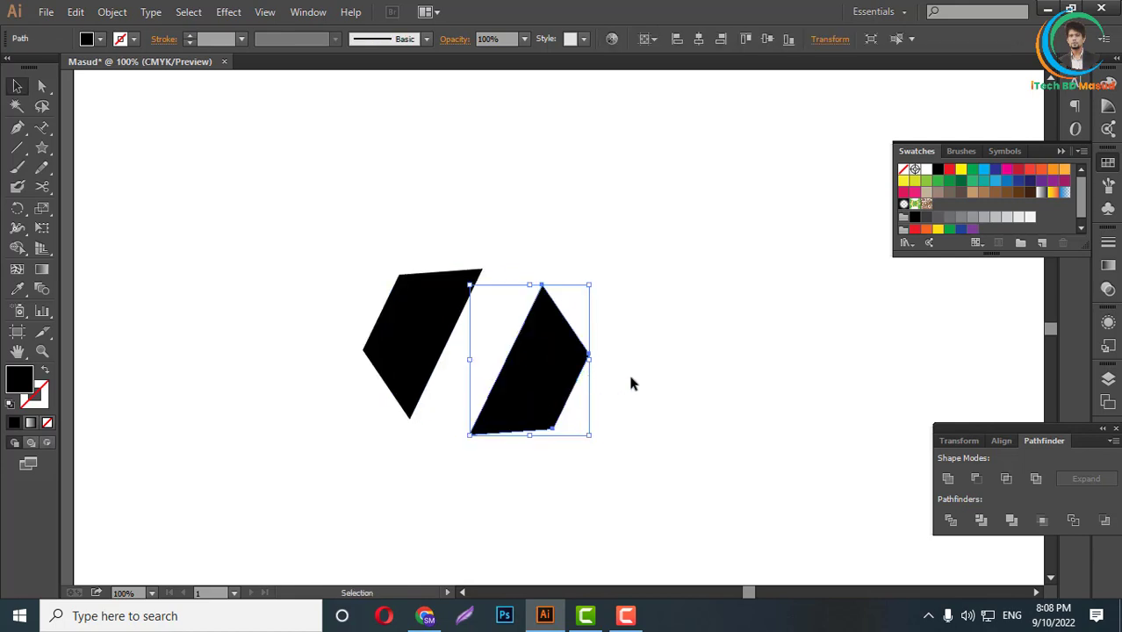
{"action": "key", "text": "ctrl+z"}
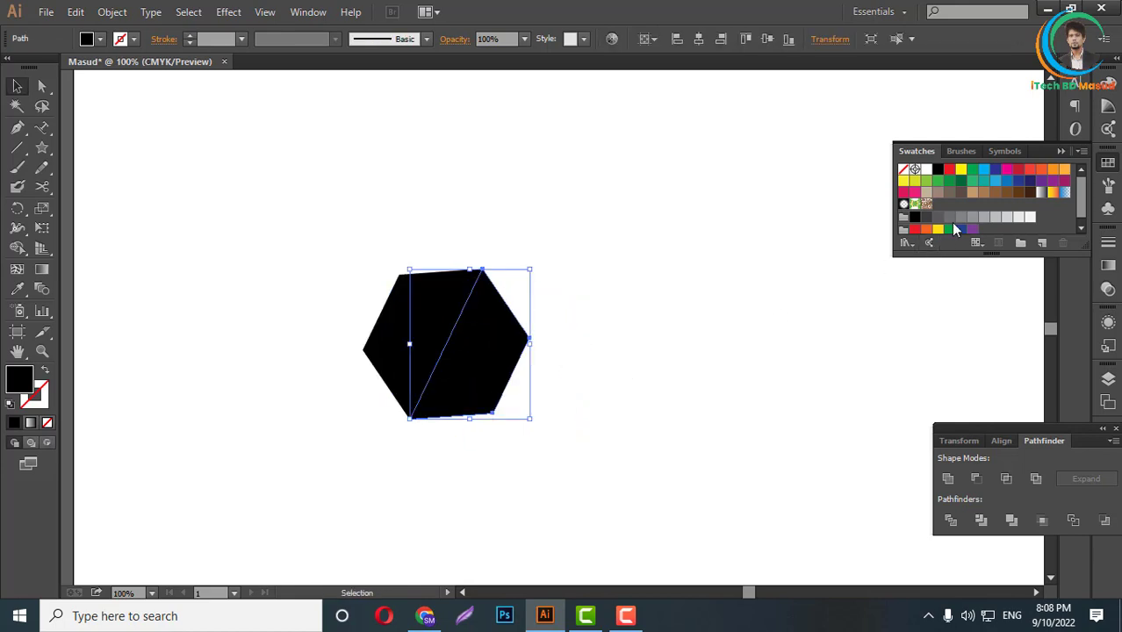
{"action": "left_click", "coordinate": [970, 173]}
{"action": "left_click", "coordinate": [696, 333]}
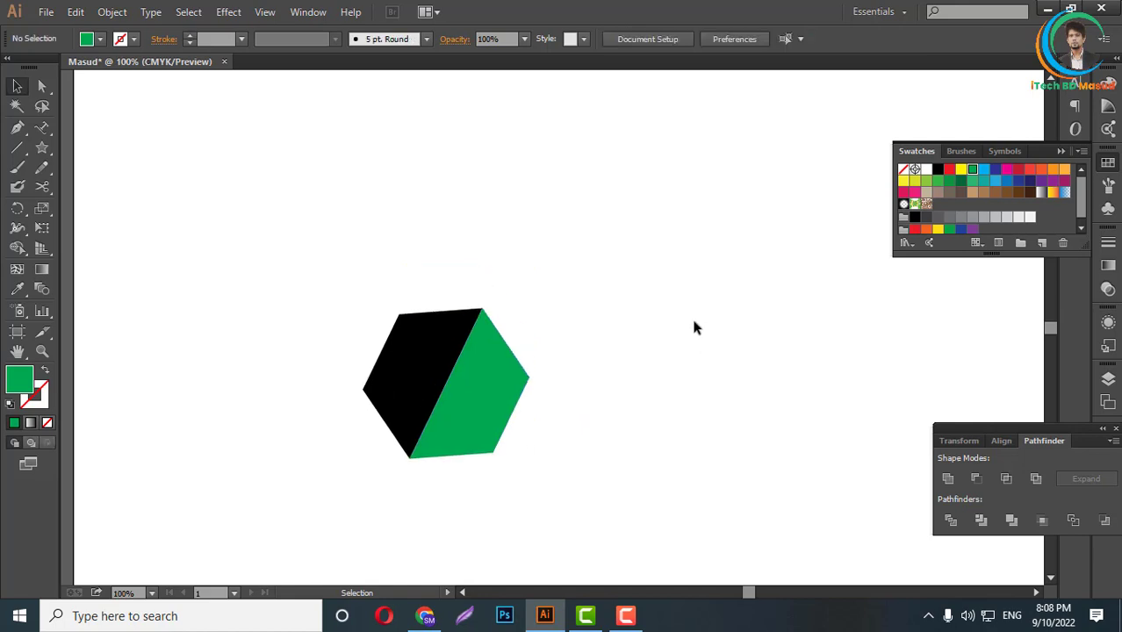
{"action": "scroll", "coordinate": [691, 315], "scroll_direction": "down", "scroll_amount": 1}
{"action": "left_click", "coordinate": [416, 278]}
- Draw a horizontal line above the hexagon
{"action": "scroll", "coordinate": [500, 350], "scroll_direction": "down", "scroll_amount": 3}
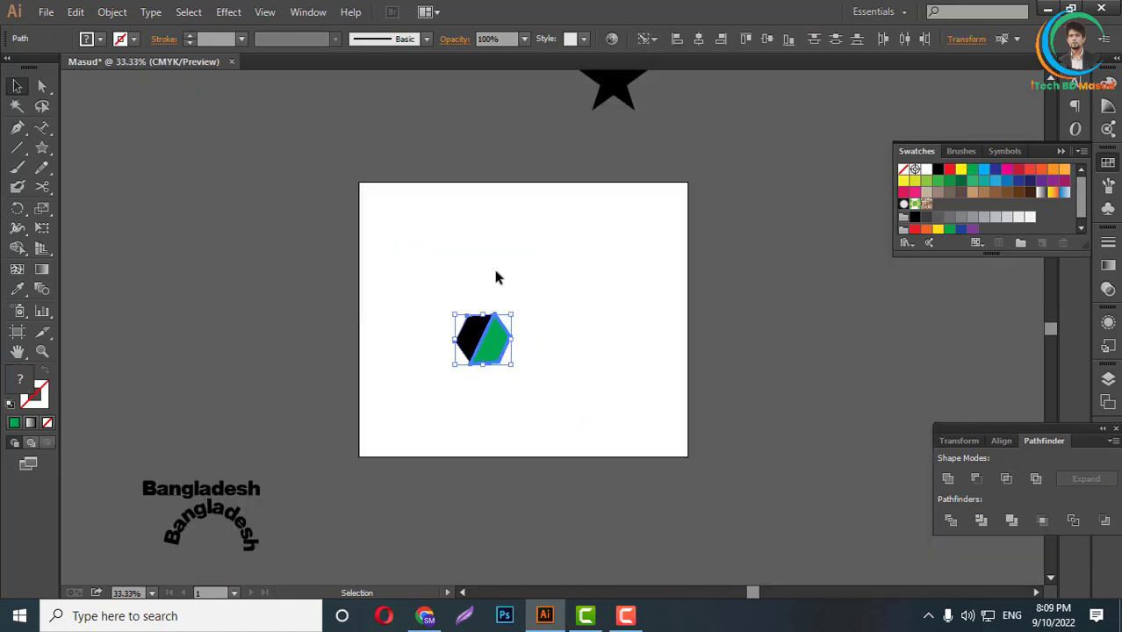
{"action": "scroll", "coordinate": [496, 279], "scroll_direction": "up", "scroll_amount": 2}
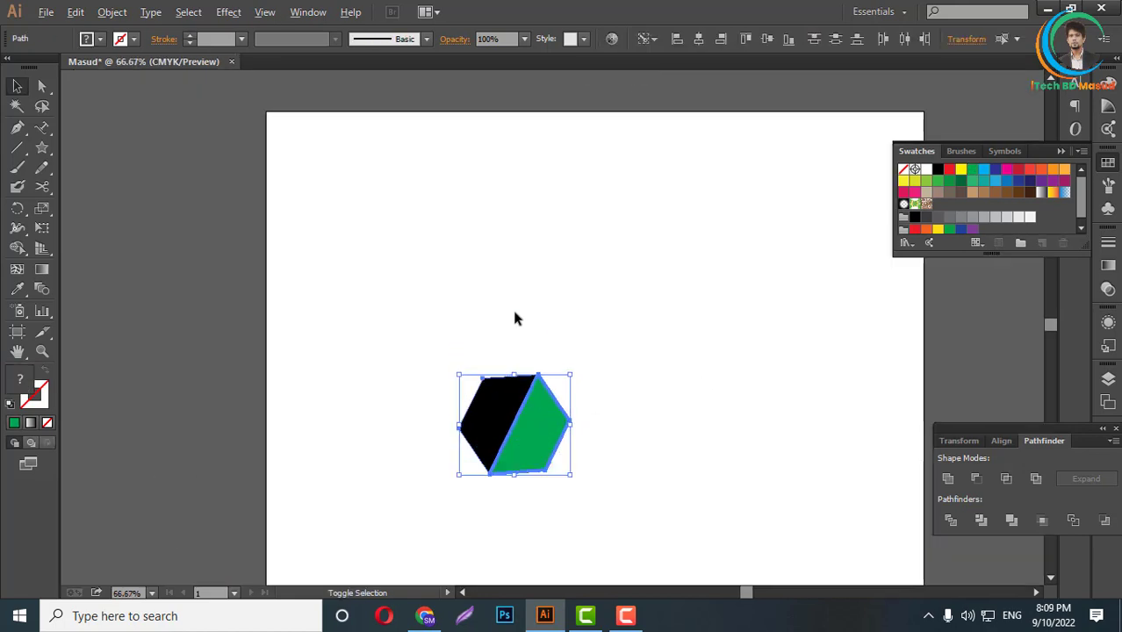
{"action": "left_click", "coordinate": [17, 147]}
{"action": "left_click_drag", "start_coordinate": [432, 265], "coordinate": [741, 274]}
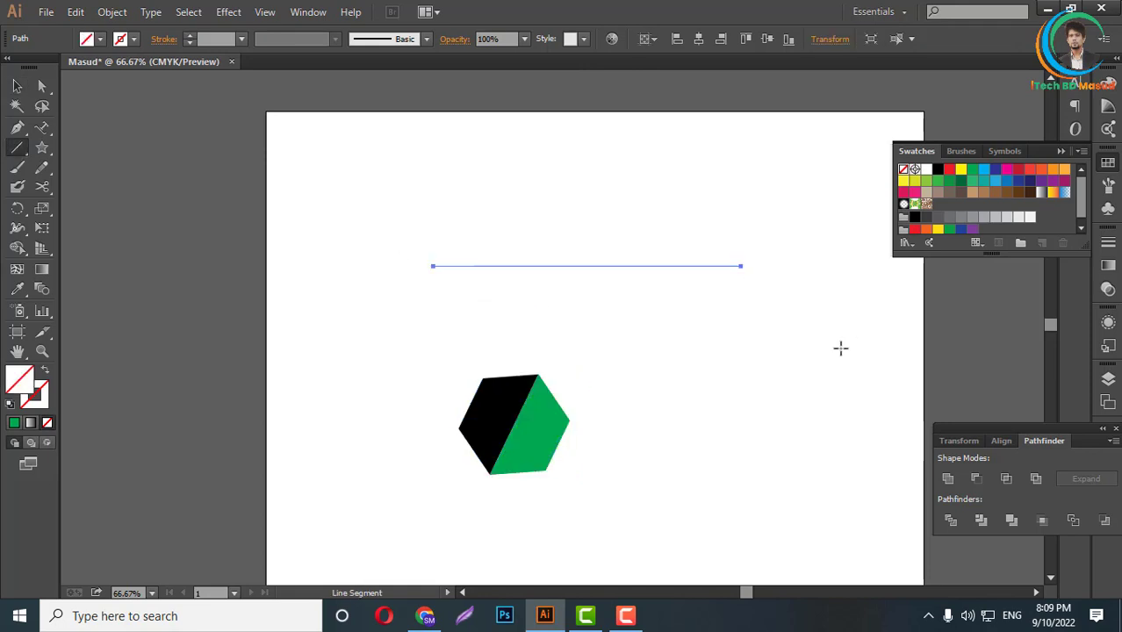
- Nudge the thick 20 pt horizontal line slightly upward
{"action": "left_click", "coordinate": [17, 85]}
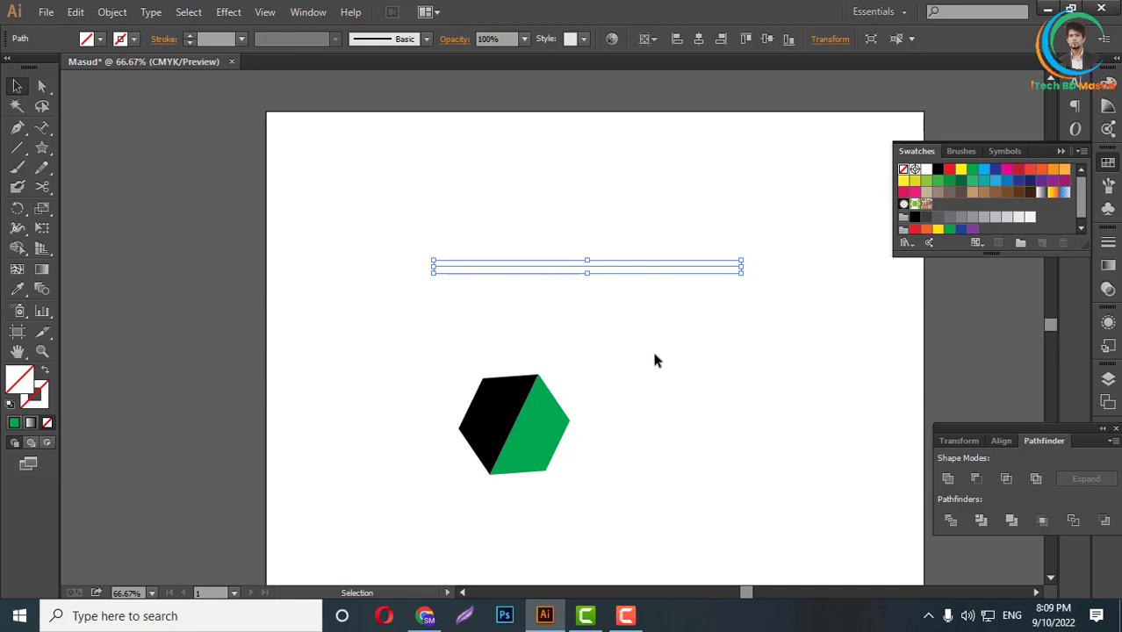
{"action": "scroll", "coordinate": [221, 39], "scroll_direction": "up", "scroll_amount": 4}
{"action": "scroll", "coordinate": [221, 39], "scroll_direction": "up", "scroll_amount": 4}
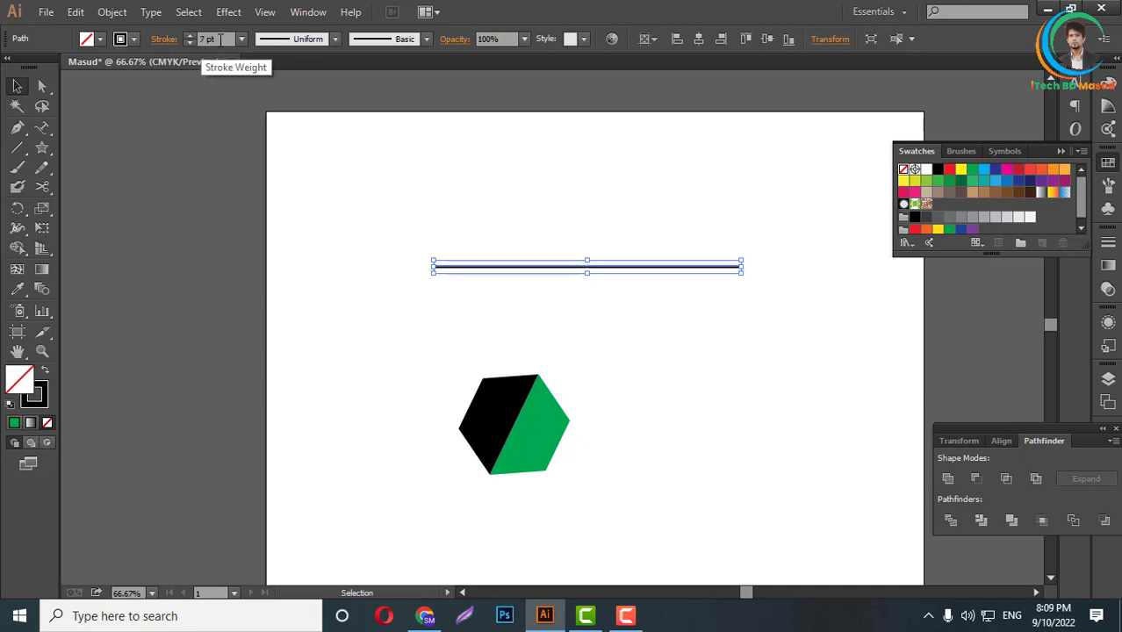
{"action": "scroll", "coordinate": [221, 39], "scroll_direction": "up", "scroll_amount": 5}
{"action": "scroll", "coordinate": [220, 39], "scroll_direction": "up", "scroll_amount": 6}
{"action": "left_click", "coordinate": [576, 329]}
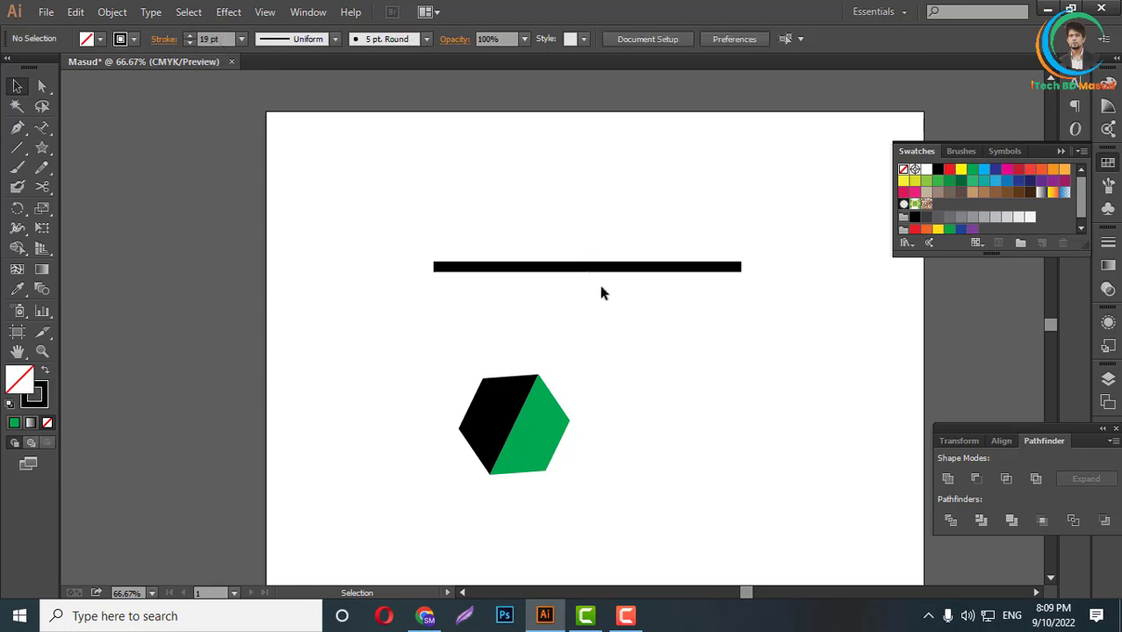
{"action": "left_click_drag", "start_coordinate": [605, 270], "coordinate": [604, 259]}
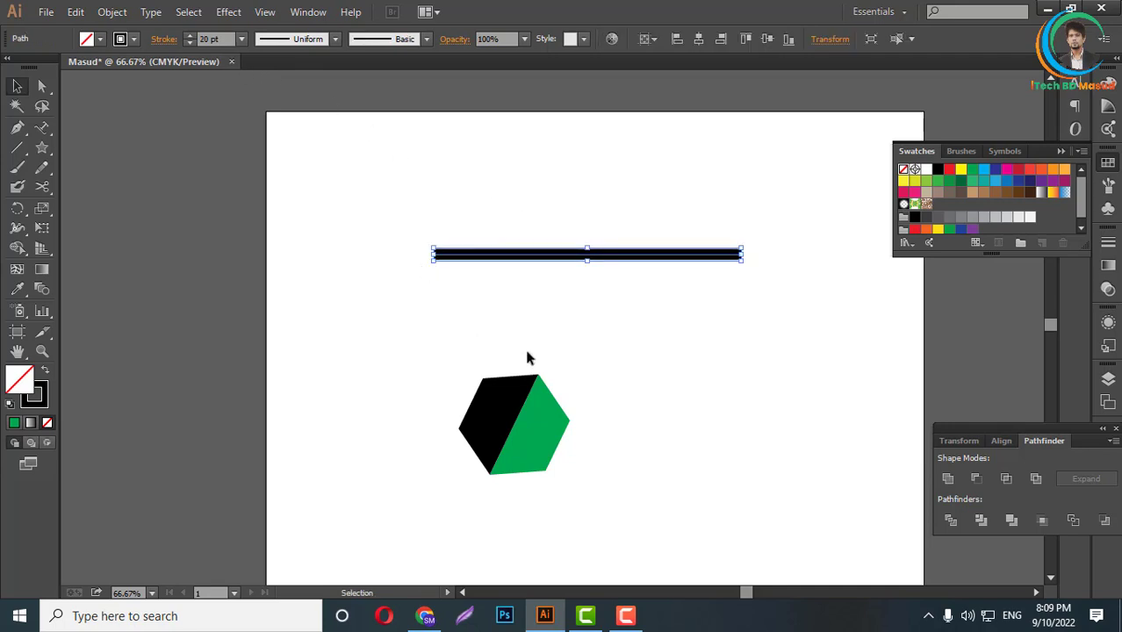
- Add a vertical line to form the cross, then move the cross and green half off-artboard
{"action": "left_click", "coordinate": [19, 151]}
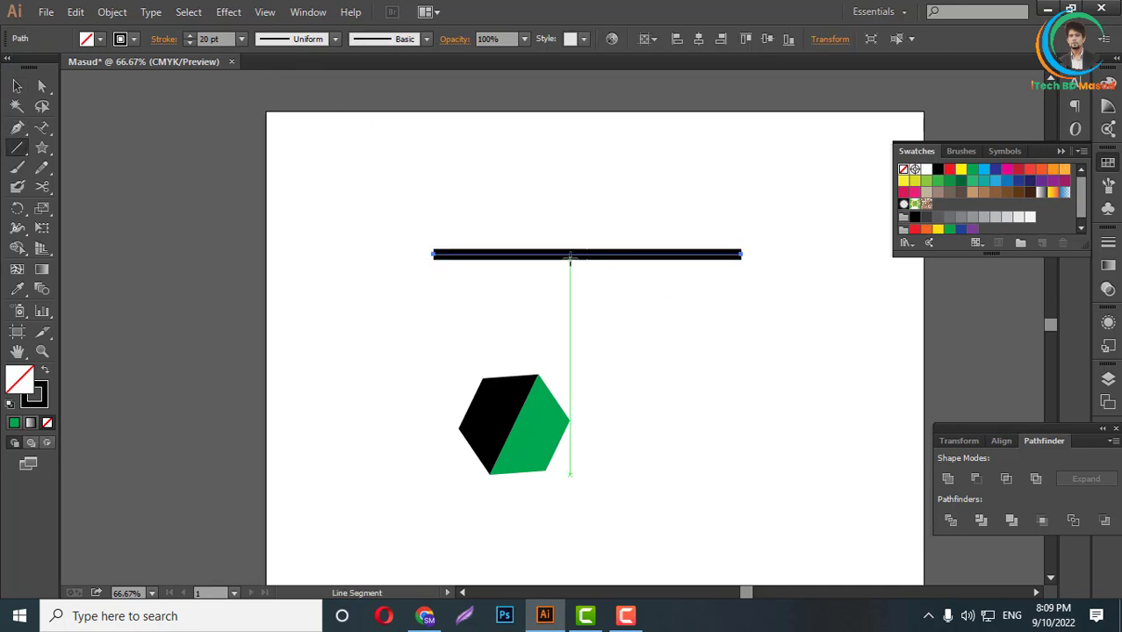
{"action": "left_click_drag", "start_coordinate": [570, 254], "coordinate": [579, 343]}
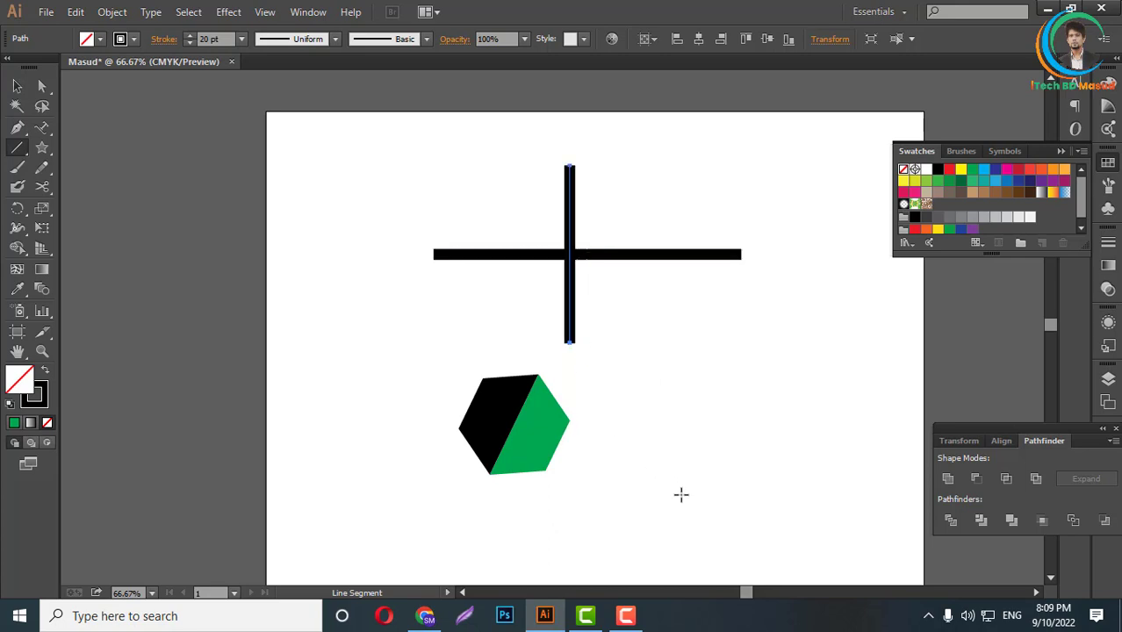
{"action": "left_click", "coordinate": [17, 88]}
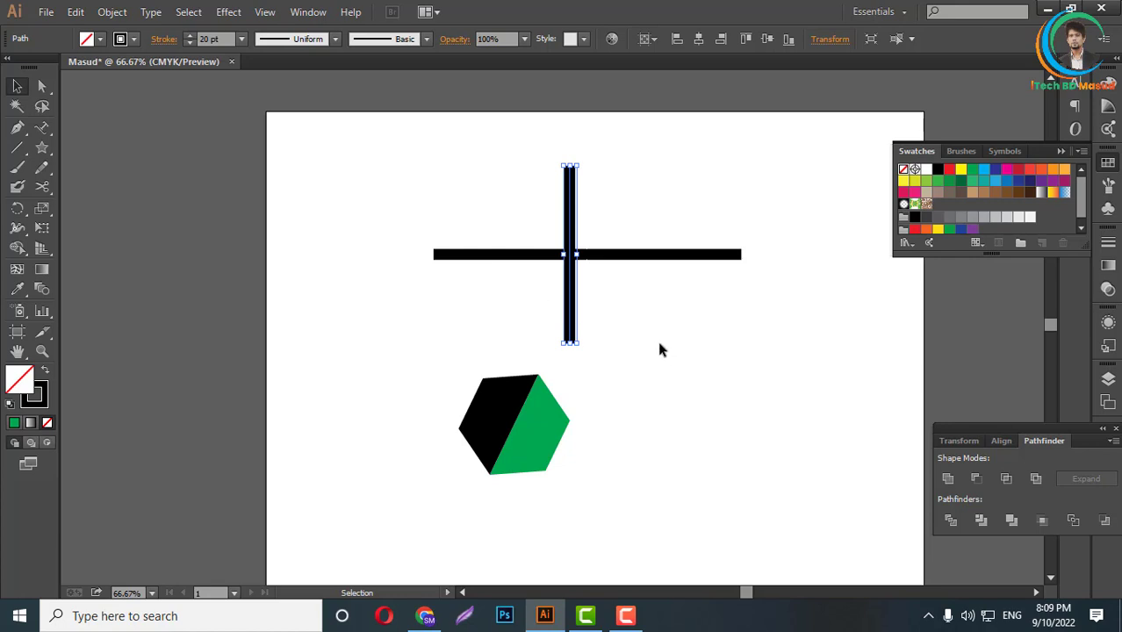
{"action": "left_click_drag", "start_coordinate": [488, 197], "coordinate": [634, 300]}
{"action": "scroll", "coordinate": [663, 262], "scroll_direction": "down", "scroll_amount": 1}
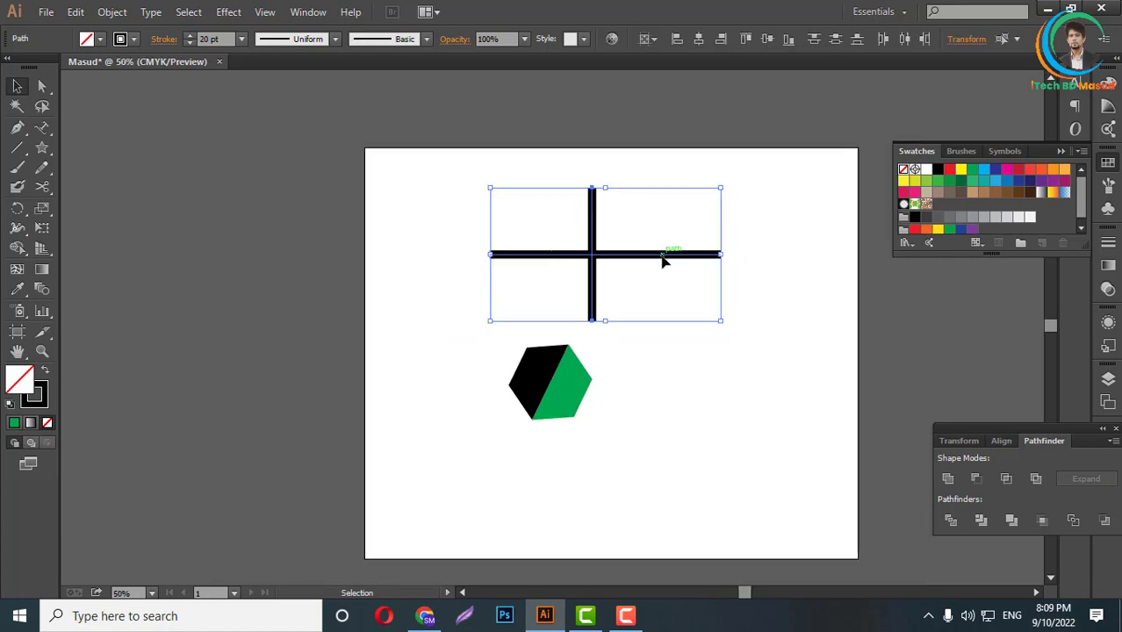
{"action": "left_click_drag", "start_coordinate": [663, 255], "coordinate": [292, 120]}
{"action": "left_click_drag", "start_coordinate": [557, 395], "coordinate": [229, 332]}
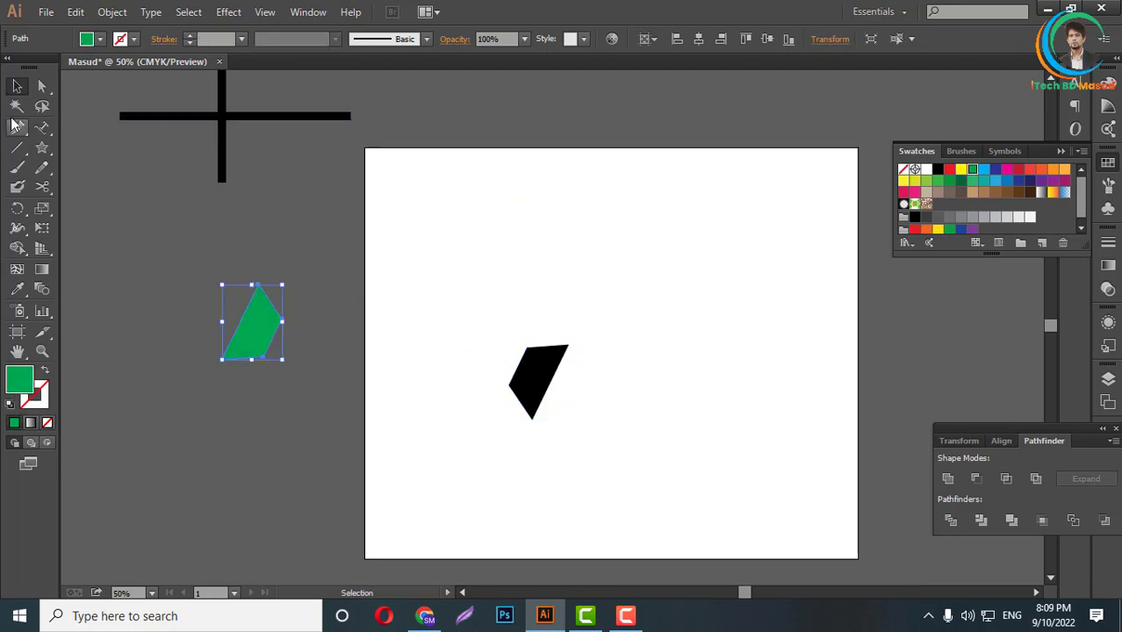
- Draw an arc across the artboard with the Arc tool
{"action": "left_click", "coordinate": [17, 148]}
{"action": "left_click", "coordinate": [17, 148]}
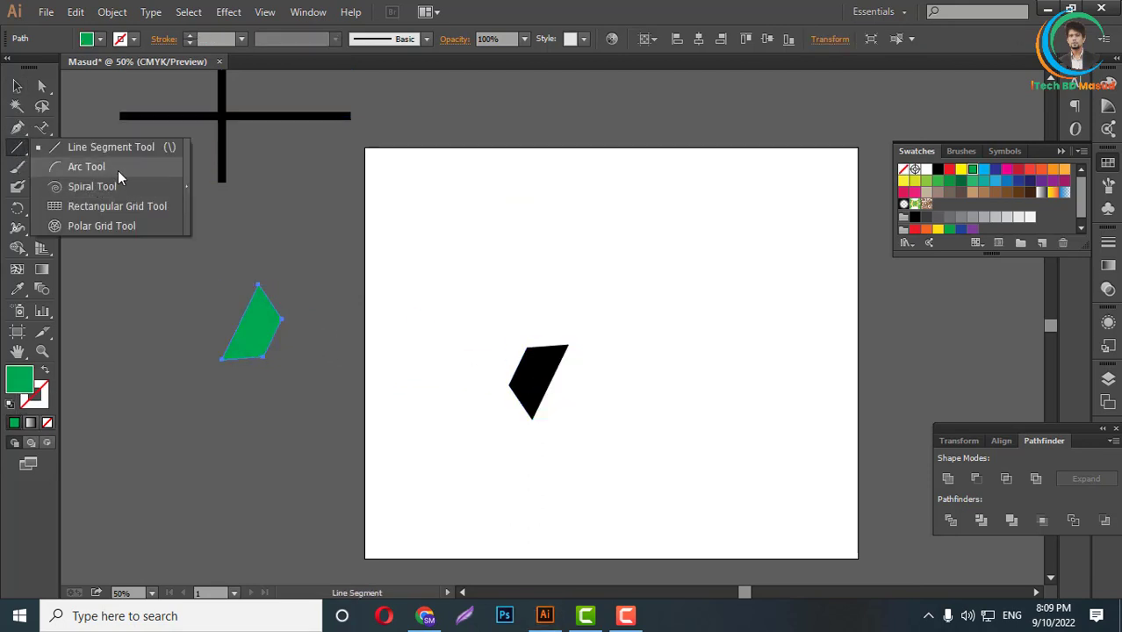
{"action": "left_click", "coordinate": [118, 170]}
{"action": "mouse_move", "coordinate": [592, 473]}
{"action": "left_mouse_down"}
{"action": "mouse_move", "coordinate": [296, 422]}
{"action": "mouse_move", "coordinate": [392, 284]}
{"action": "left_mouse_up"}
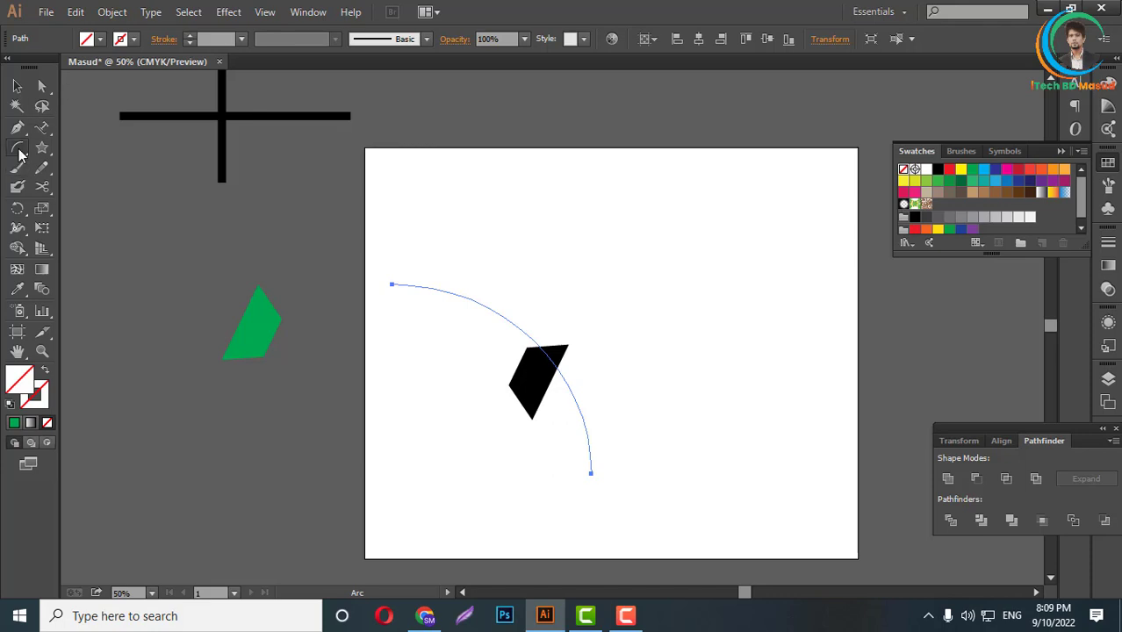
- Draw a large 12 pt black spiral beside the black hexagon half
{"action": "left_click_drag", "start_coordinate": [18, 146], "coordinate": [76, 191]}
{"action": "left_click", "coordinate": [77, 186]}
{"action": "left_click_drag", "start_coordinate": [627, 305], "coordinate": [706, 376]}
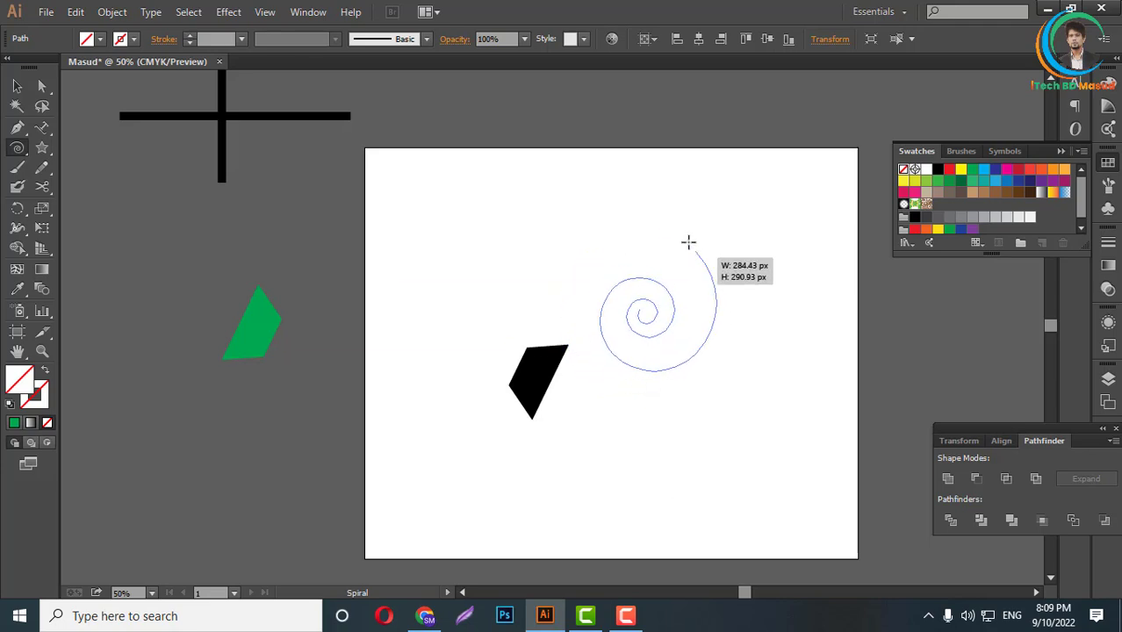
{"action": "mouse_move", "coordinate": [706, 376]}
{"action": "left_mouse_down"}
{"action": "mouse_move", "coordinate": [742, 425]}
{"action": "mouse_move", "coordinate": [719, 195]}
{"action": "left_mouse_up"}
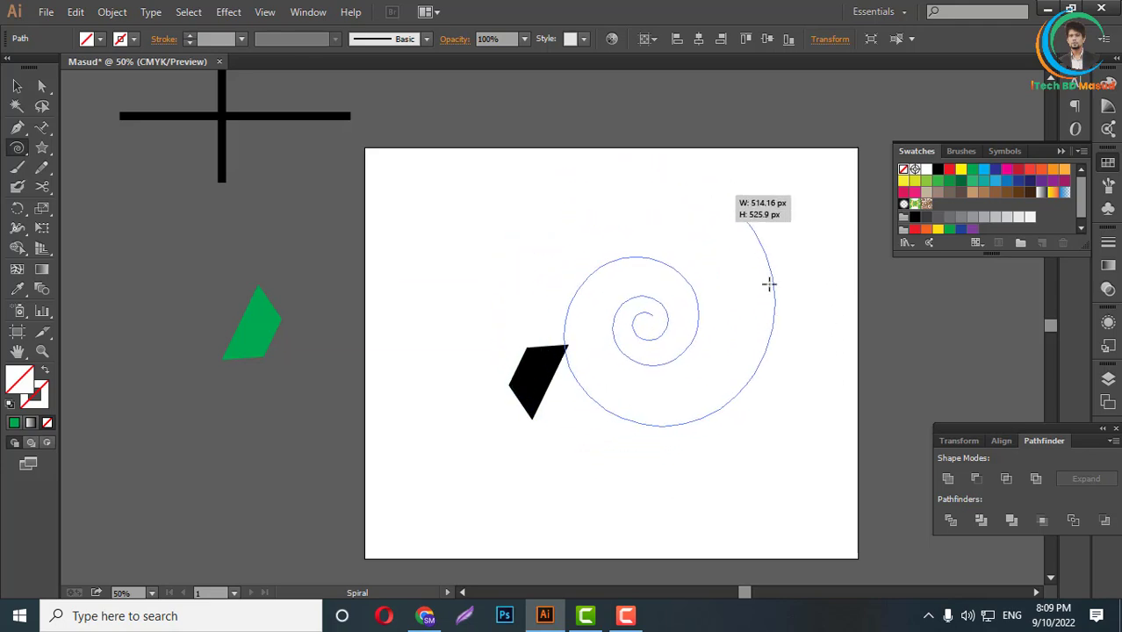
{"action": "left_click_drag", "start_coordinate": [769, 283], "coordinate": [736, 209]}
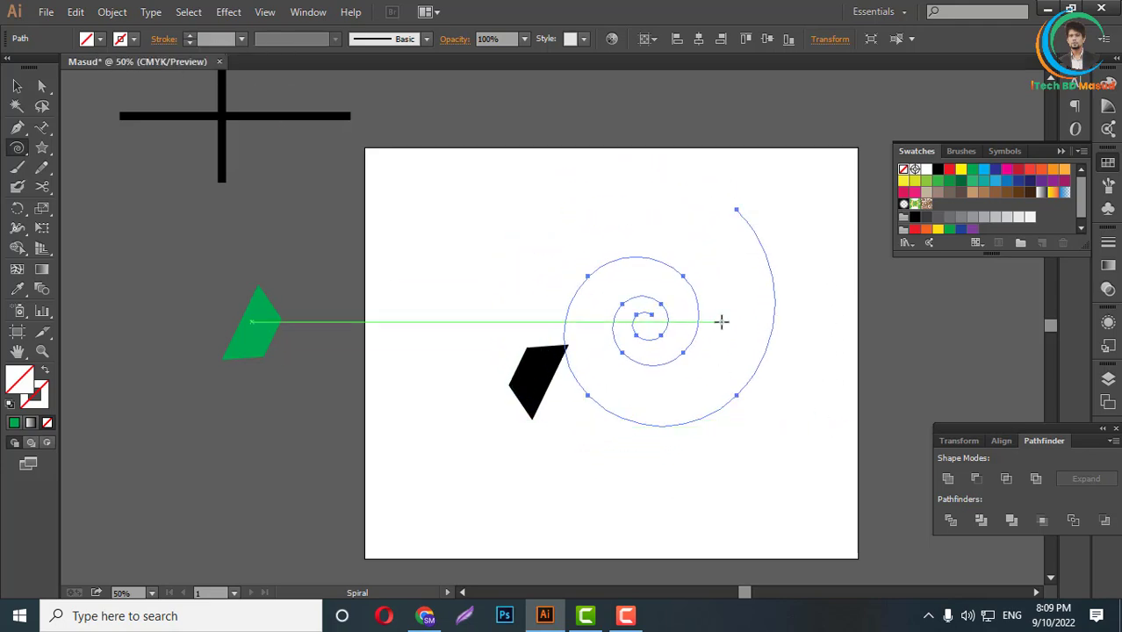
- Move the spiral, arc and black hexagon half aside
{"action": "key", "text": "v"}
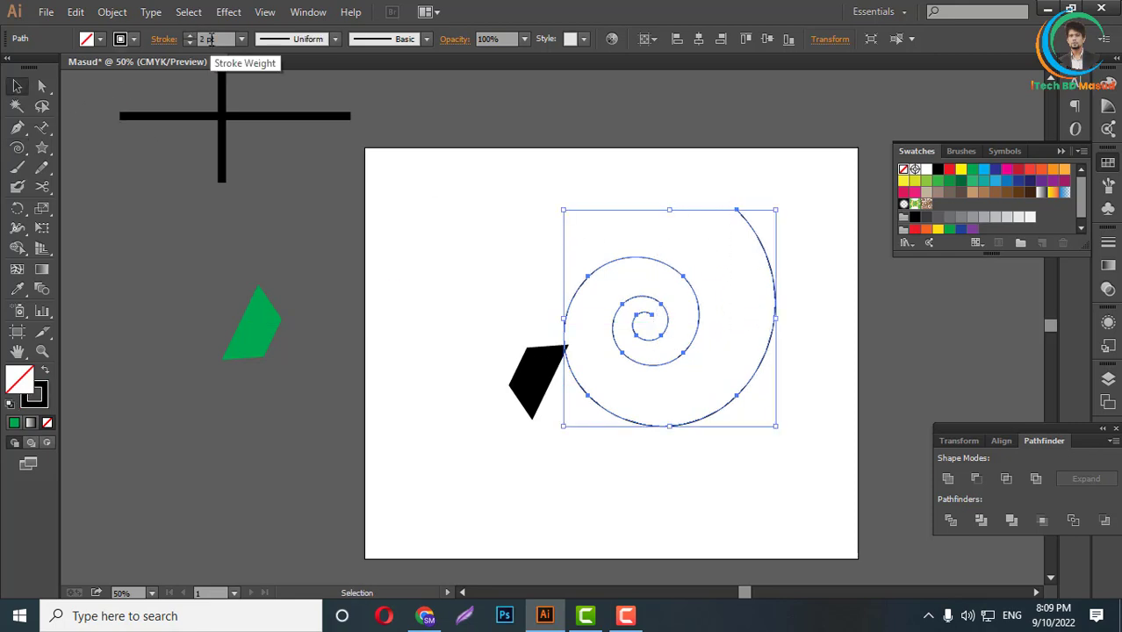
{"action": "scroll", "coordinate": [210, 39], "scroll_direction": "up", "scroll_amount": 4}
{"action": "scroll", "coordinate": [211, 39], "scroll_direction": "up", "scroll_amount": 4}
{"action": "scroll", "coordinate": [211, 38], "scroll_direction": "up", "scroll_amount": 4}
{"action": "left_click", "coordinate": [764, 402]}
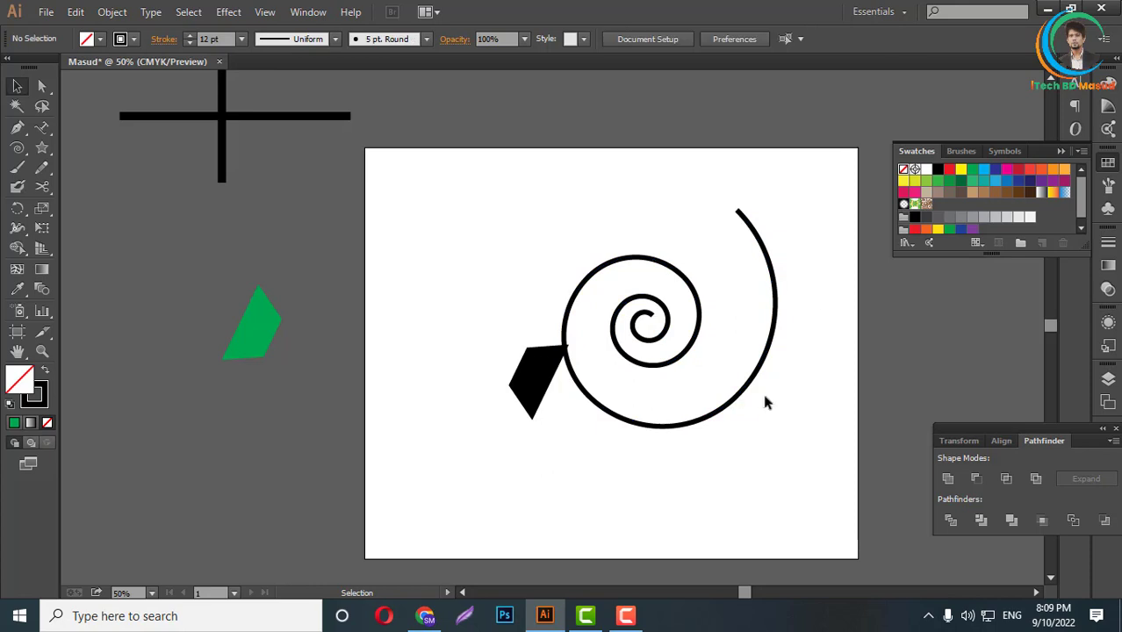
{"action": "scroll", "coordinate": [634, 400], "scroll_direction": "down", "scroll_amount": 2}
{"action": "left_click", "coordinate": [670, 393]}
{"action": "left_click_drag", "start_coordinate": [670, 393], "coordinate": [223, 253]}
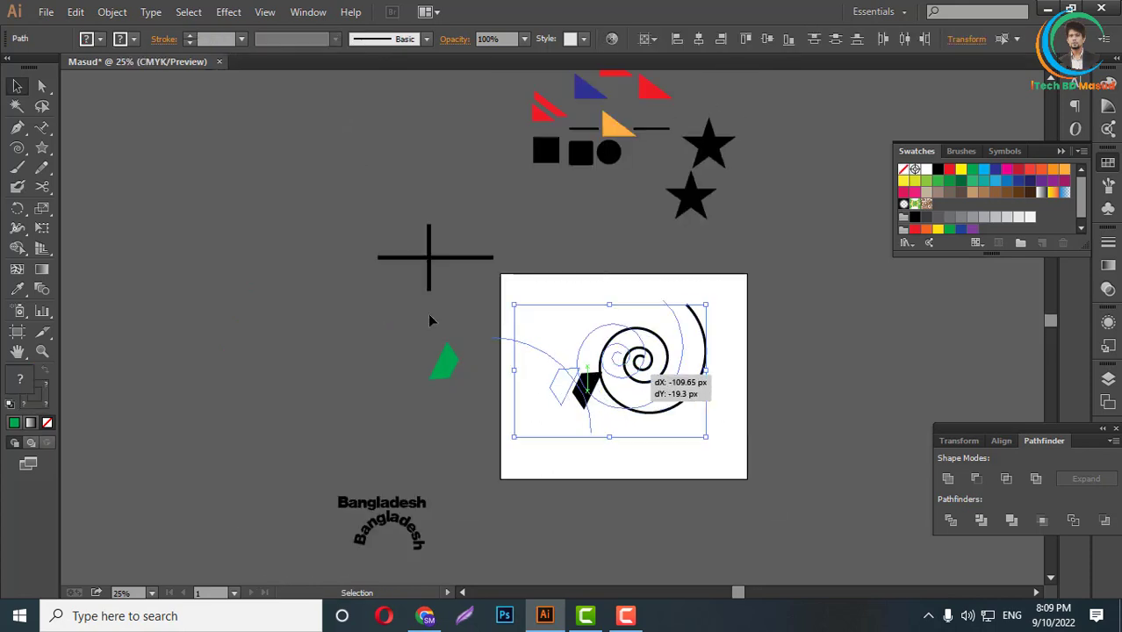
- Draw a 6 × 6 rectangular grid with thick black lines on the artboard
{"action": "left_click", "coordinate": [16, 147]}
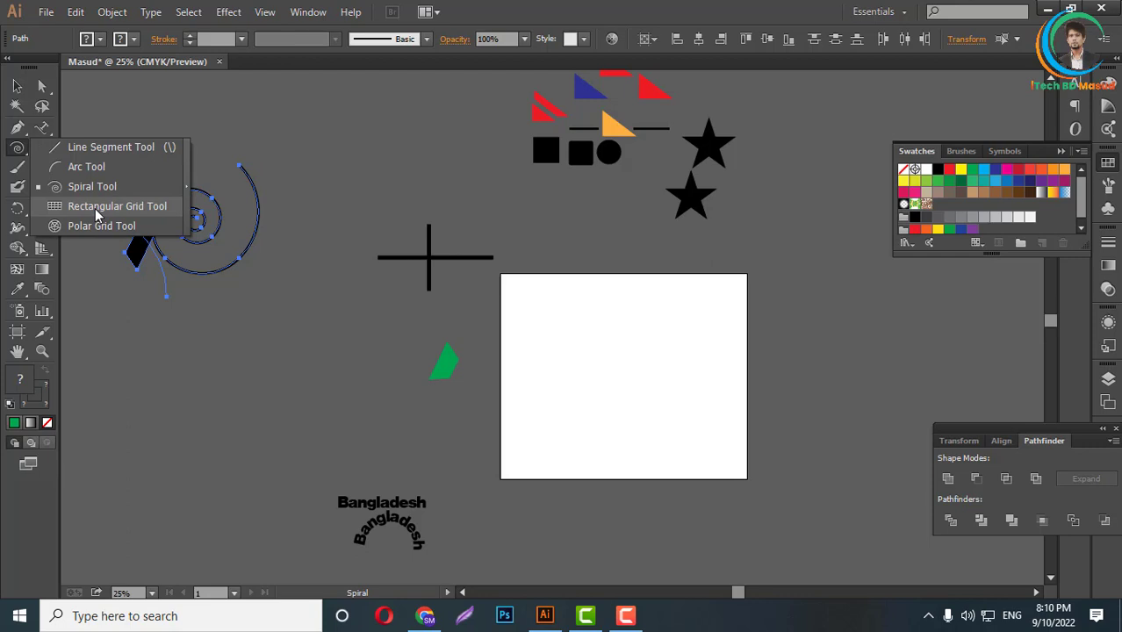
{"action": "left_click", "coordinate": [98, 207]}
{"action": "scroll", "coordinate": [630, 380], "scroll_direction": "up", "scroll_amount": 2}
{"action": "mouse_move", "coordinate": [563, 295]}
{"action": "left_mouse_down"}
{"action": "mouse_move", "coordinate": [668, 438]}
{"action": "mouse_move", "coordinate": [756, 485]}
{"action": "left_mouse_up"}
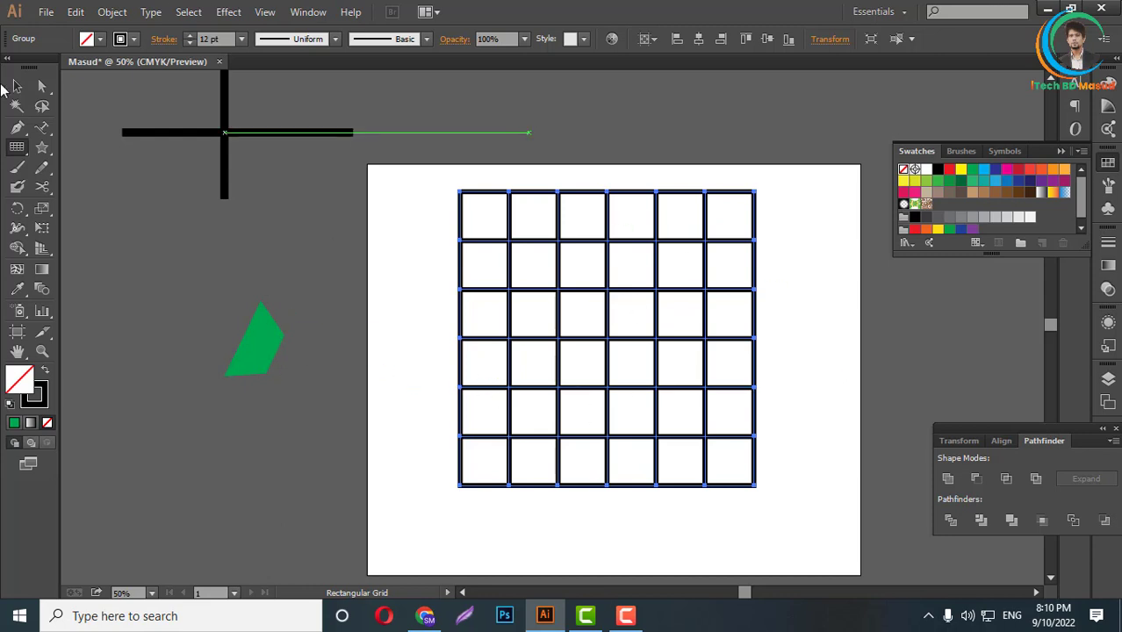
- Move the grid left off the artboard onto the canvas
{"action": "left_click", "coordinate": [17, 86]}
{"action": "left_click", "coordinate": [787, 357]}
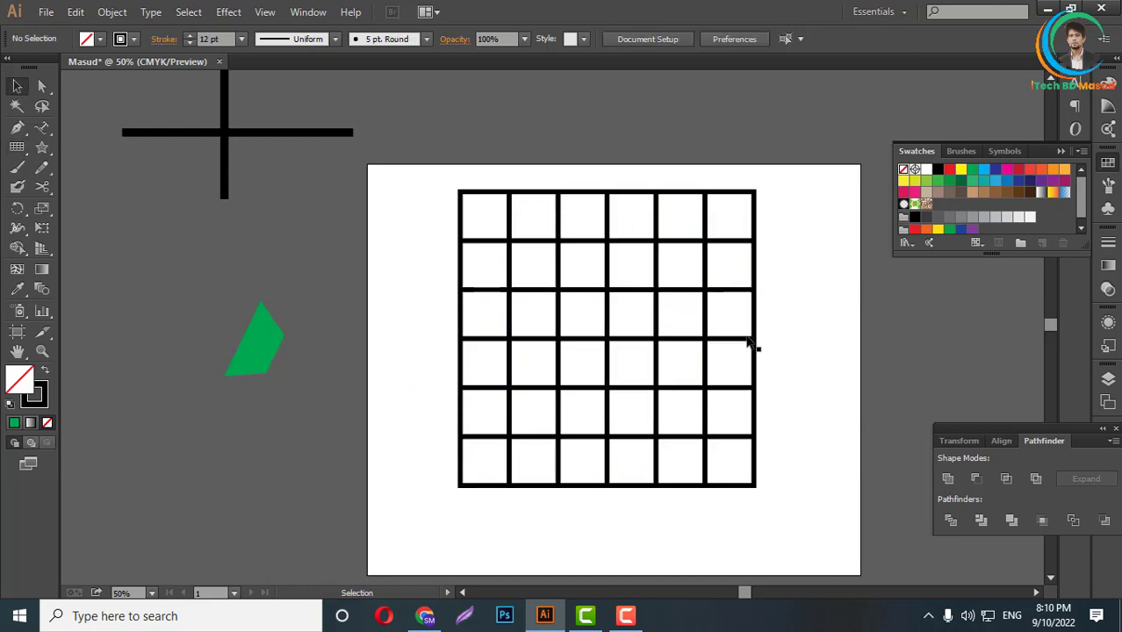
{"action": "scroll", "coordinate": [691, 338], "scroll_direction": "down", "scroll_amount": 2}
{"action": "left_click_drag", "start_coordinate": [696, 339], "coordinate": [334, 398]}
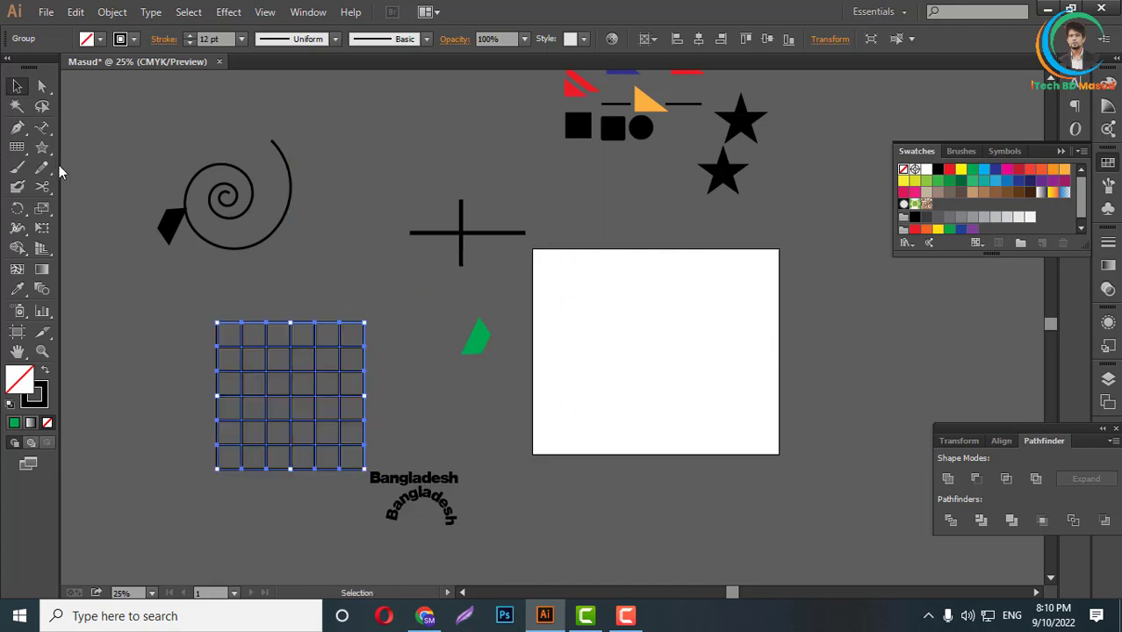
{"action": "mouse_move", "coordinate": [42, 147]}
{"action": "left_mouse_down"}
{"action": "mouse_move", "coordinate": [85, 166]}
{"action": "mouse_move", "coordinate": [96, 146]}
{"action": "mouse_move", "coordinate": [195, 152]}
{"action": "left_mouse_up"}
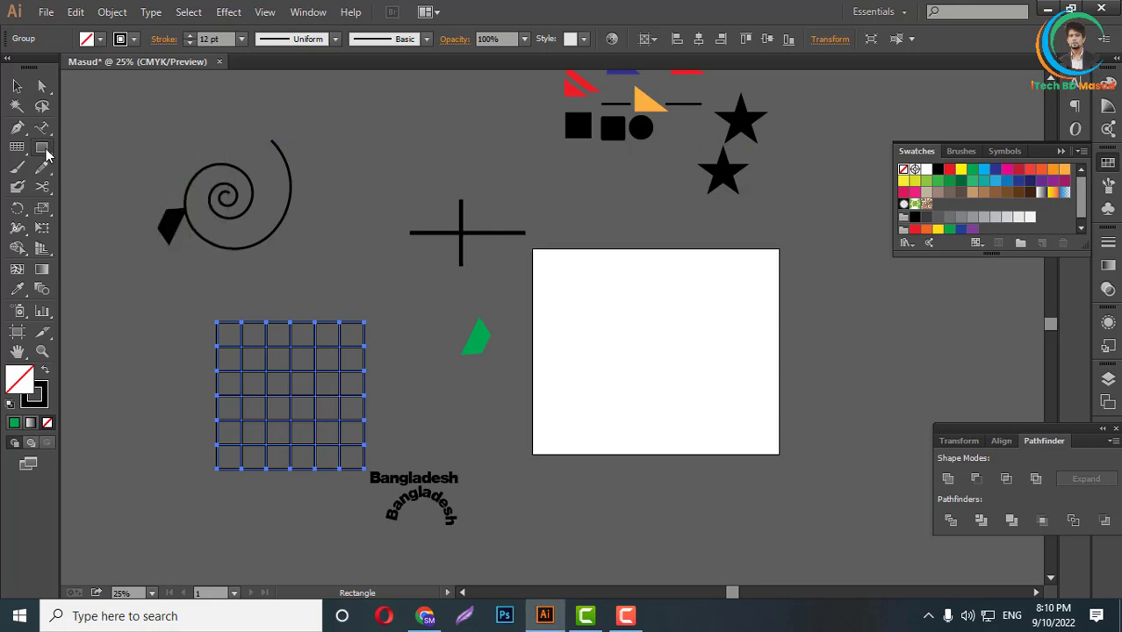
- Draw a trial rectangle on the artboard, then delete it
{"action": "left_click_drag", "start_coordinate": [41, 148], "coordinate": [194, 171]}
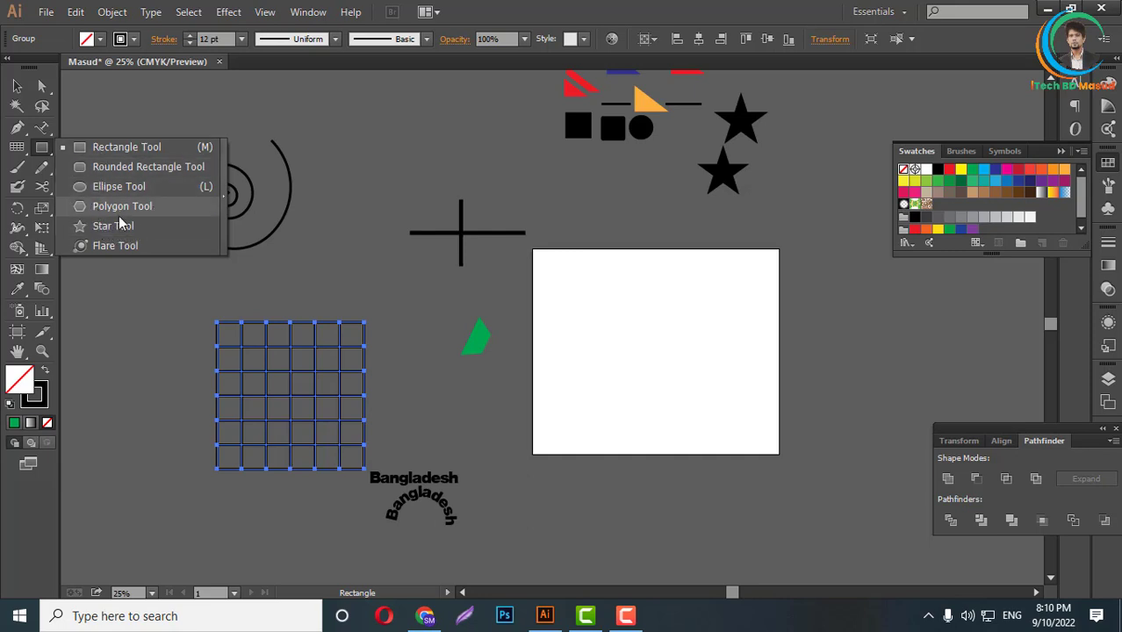
{"action": "left_click", "coordinate": [109, 147]}
{"action": "scroll", "coordinate": [698, 346], "scroll_direction": "up", "scroll_amount": 2}
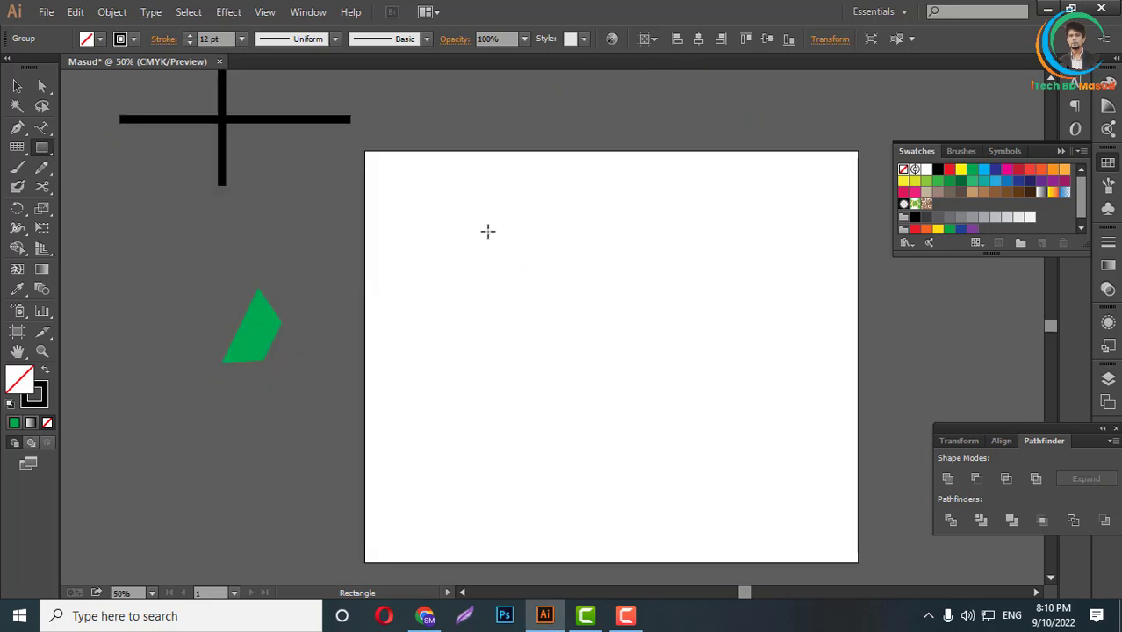
{"action": "left_click_drag", "start_coordinate": [478, 224], "coordinate": [678, 388]}
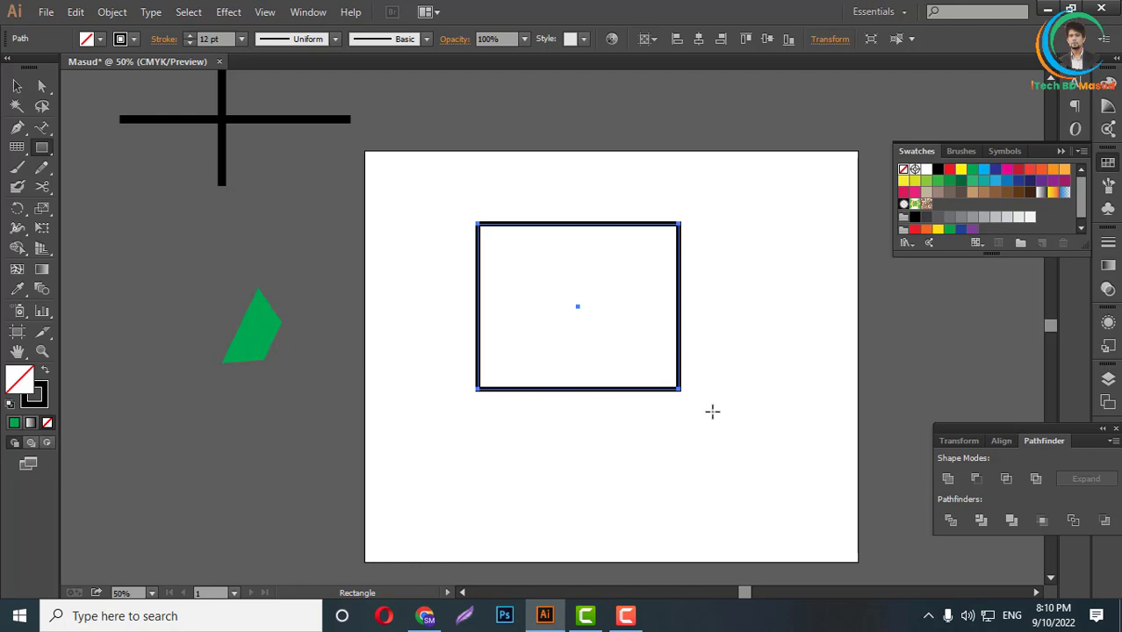
{"action": "key", "text": "v"}
{"action": "key", "text": "Delete"}
- Draw a 480 x 480 px square from its centre, solid black with no outline
{"action": "key", "text": "m"}
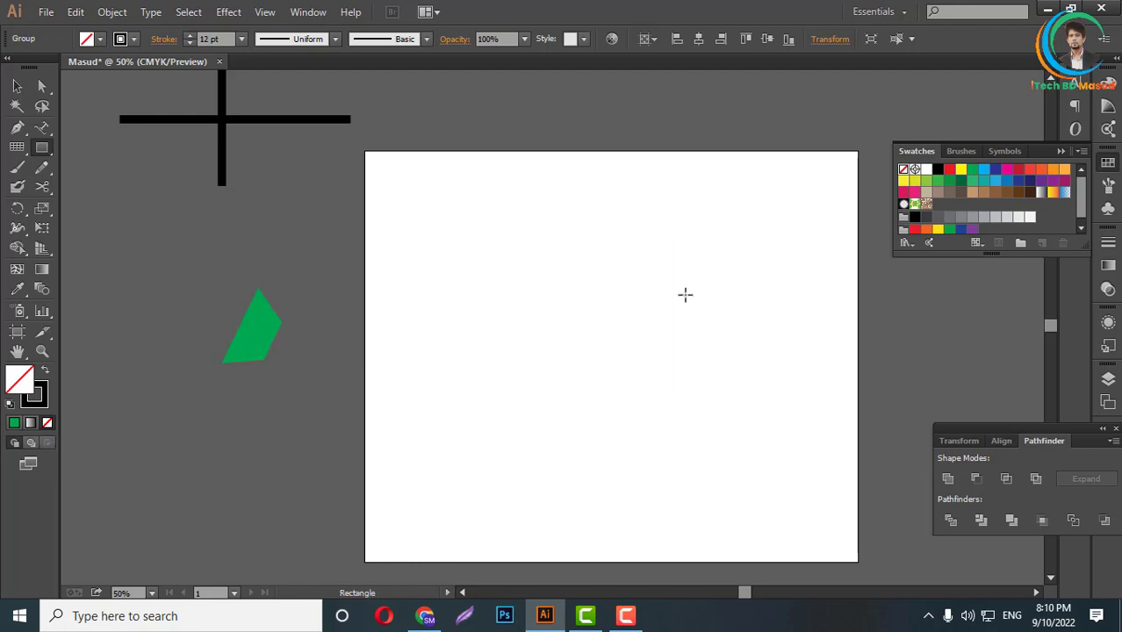
{"action": "left_click_drag", "start_coordinate": [47, 148], "coordinate": [102, 154]}
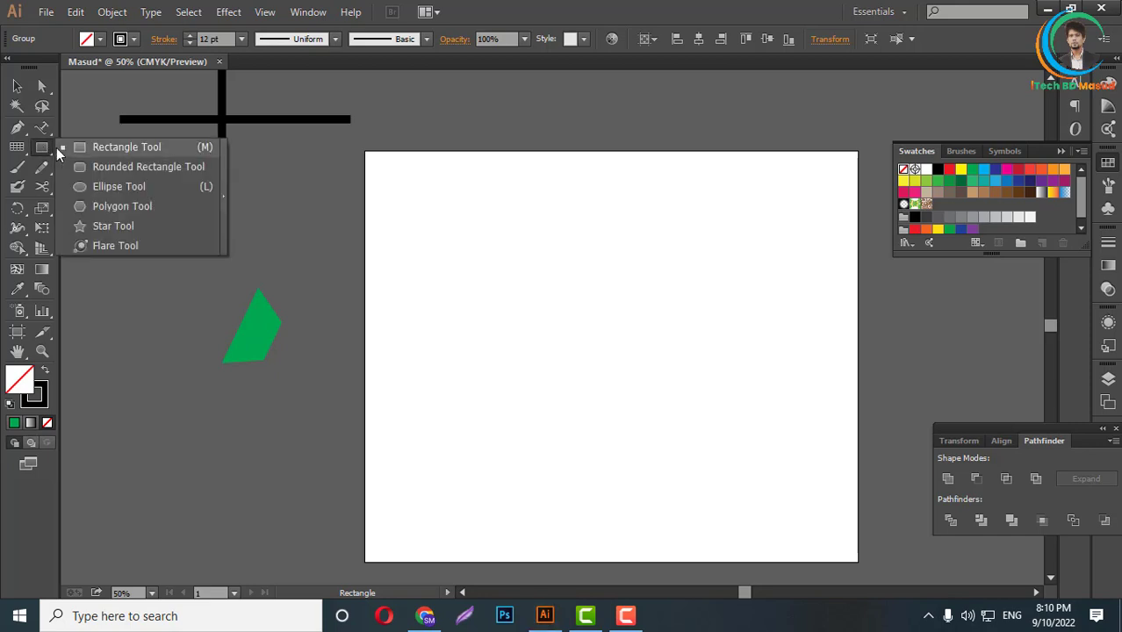
{"action": "left_click", "coordinate": [103, 148]}
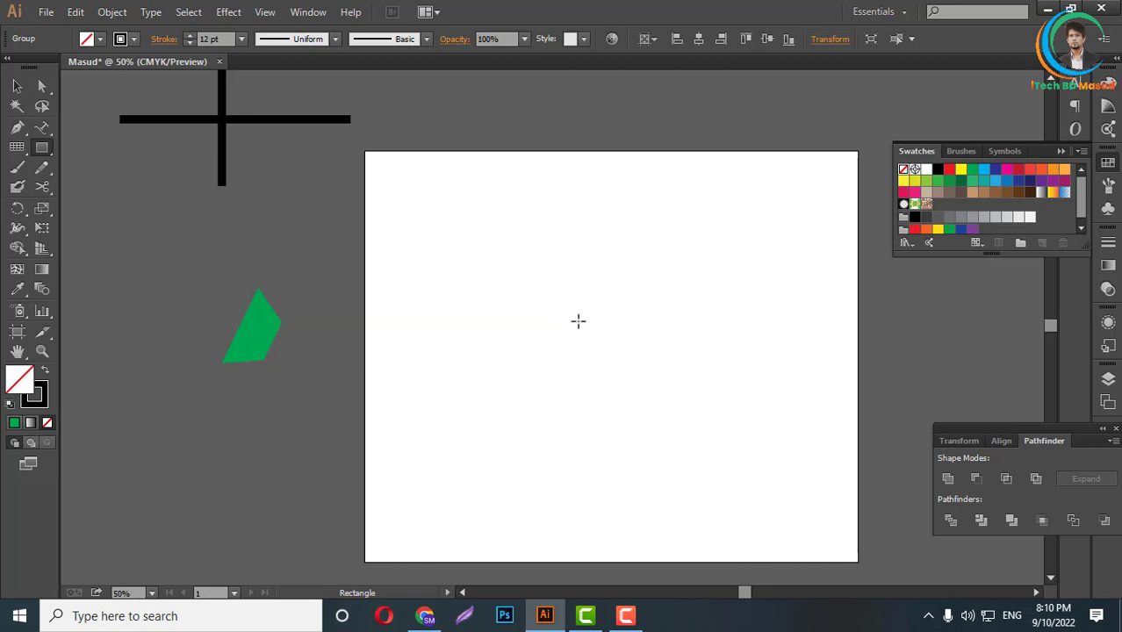
{"action": "left_click_drag", "start_coordinate": [554, 310], "coordinate": [654, 391]}
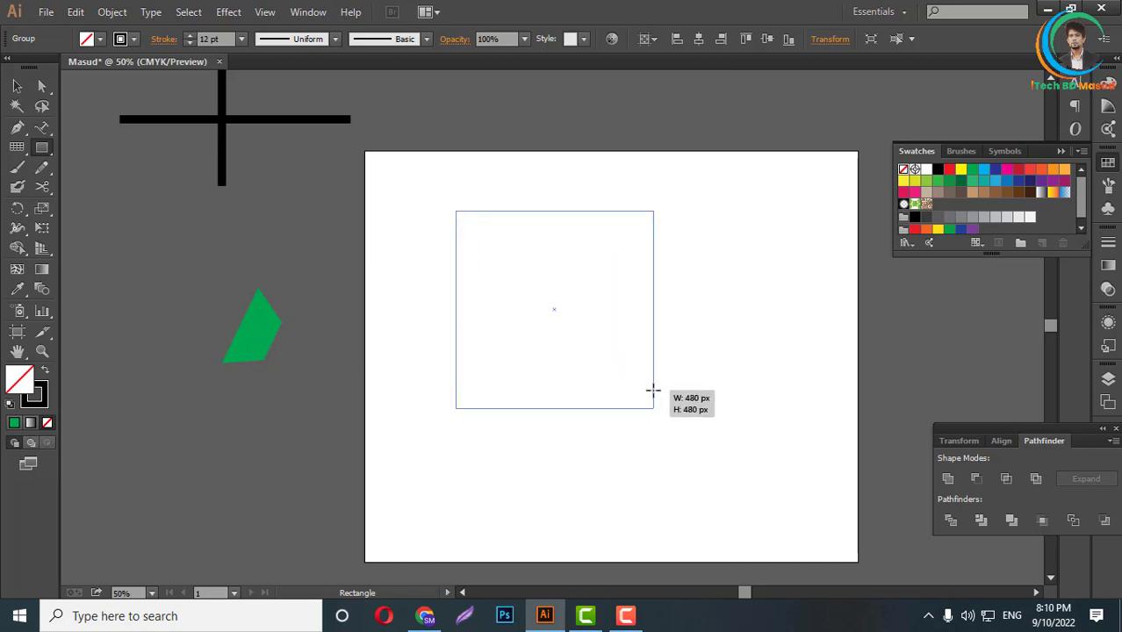
{"action": "left_click_drag", "start_coordinate": [654, 391], "coordinate": [653, 391]}
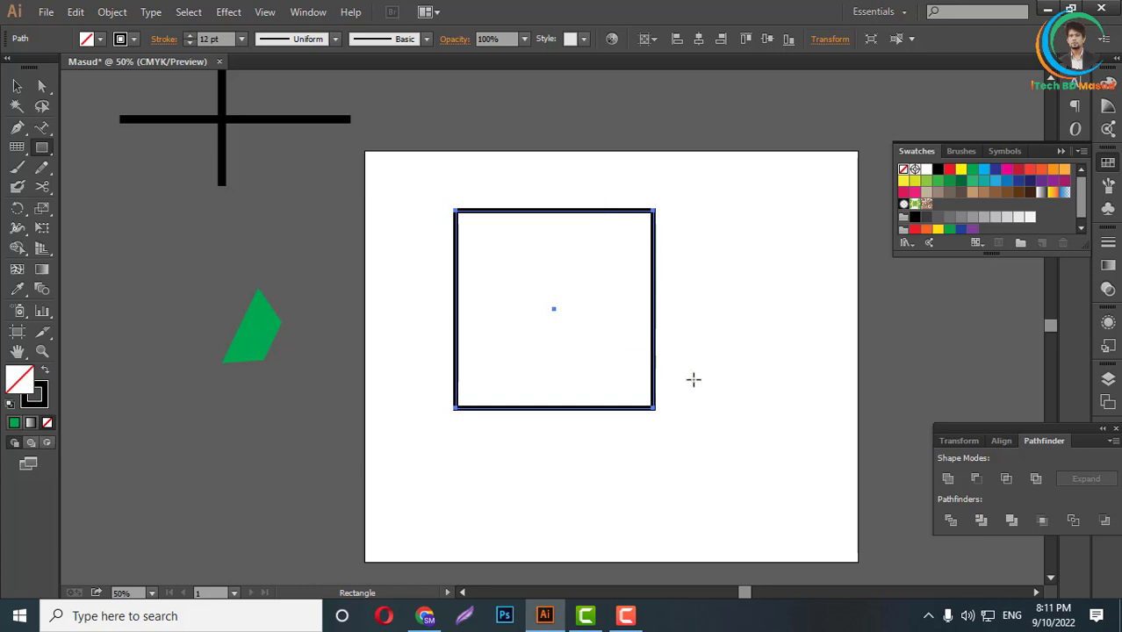
{"action": "left_click", "coordinate": [45, 371]}
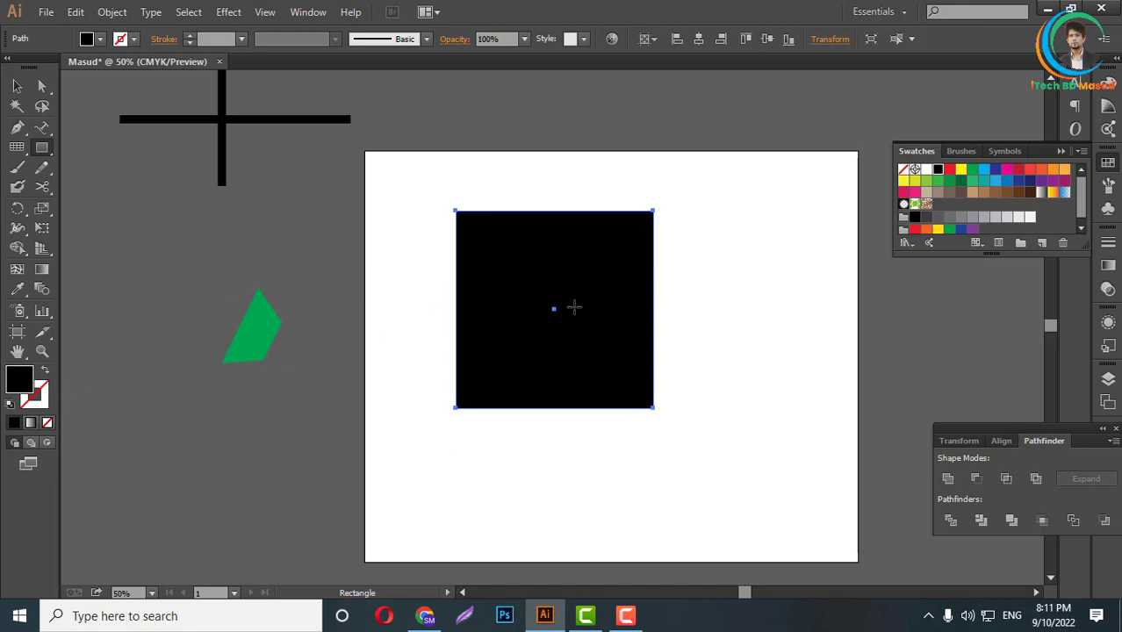
{"action": "left_click", "coordinate": [42, 148]}
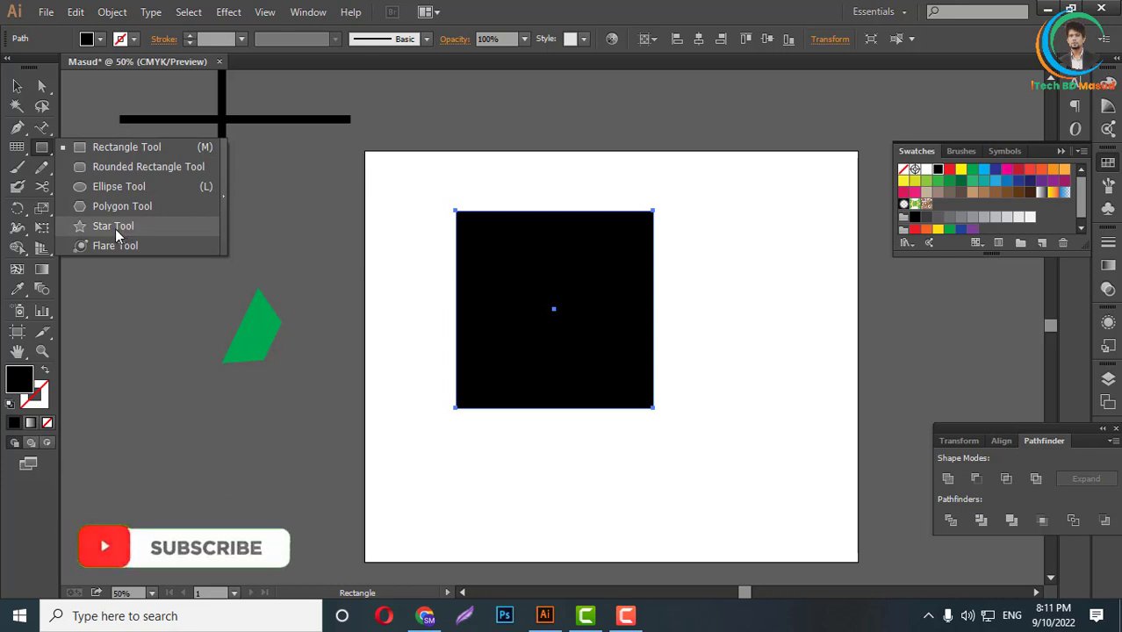
- Draw a five-point black star to the right of the square
{"action": "left_click", "coordinate": [115, 226]}
{"action": "scroll", "coordinate": [707, 353], "scroll_direction": "down", "scroll_amount": 1}
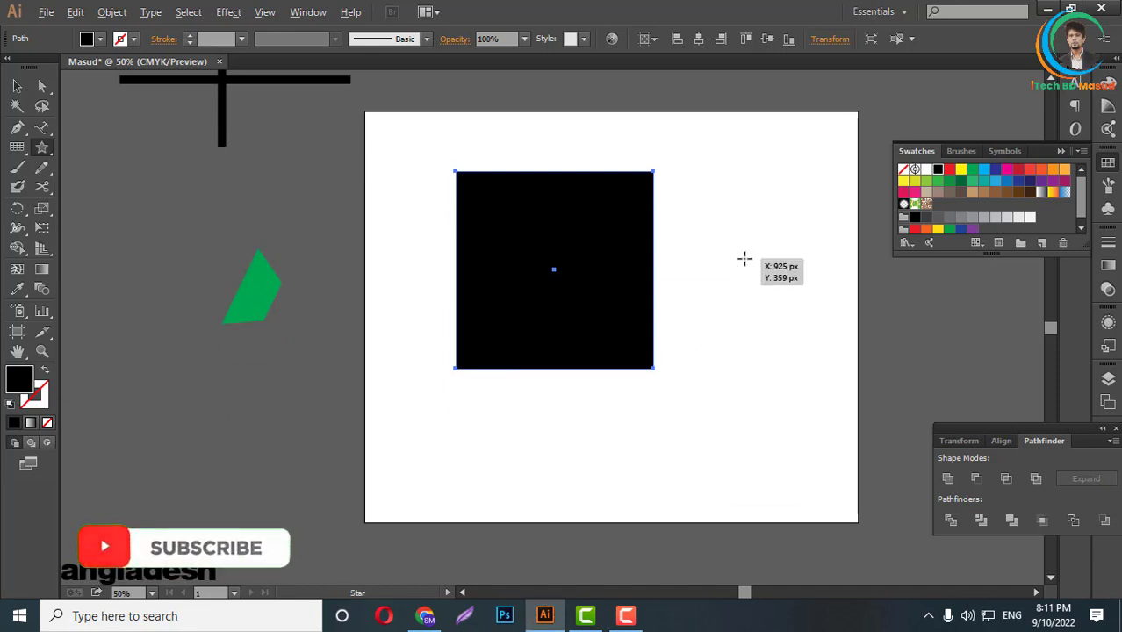
{"action": "left_click_drag", "start_coordinate": [745, 258], "coordinate": [791, 320]}
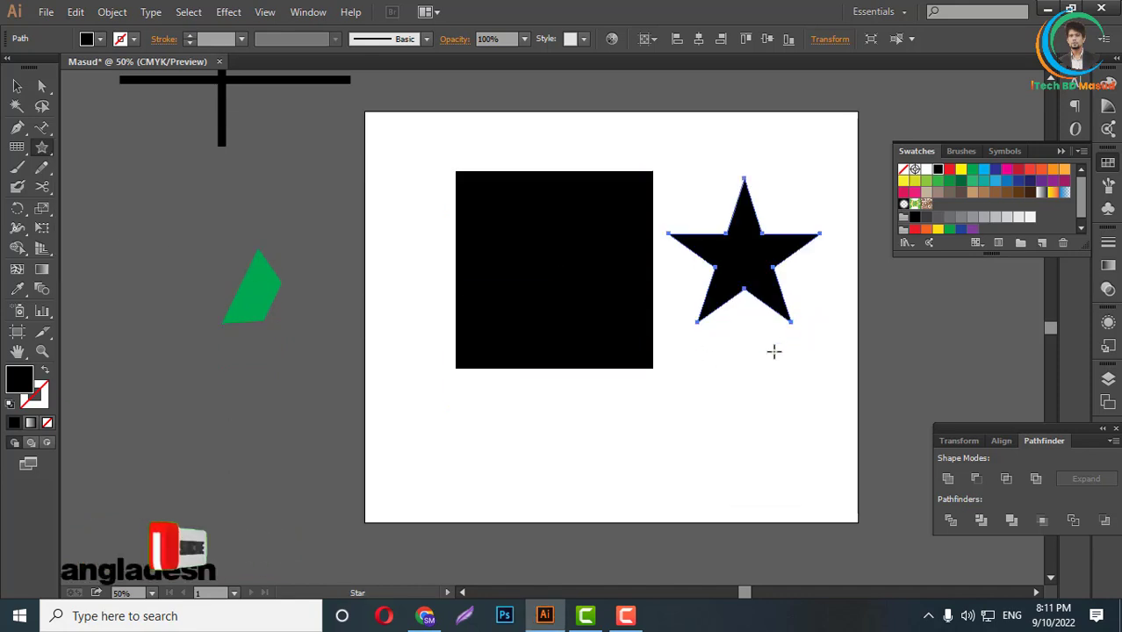
{"action": "scroll", "coordinate": [746, 413], "scroll_direction": "down", "scroll_amount": 3}
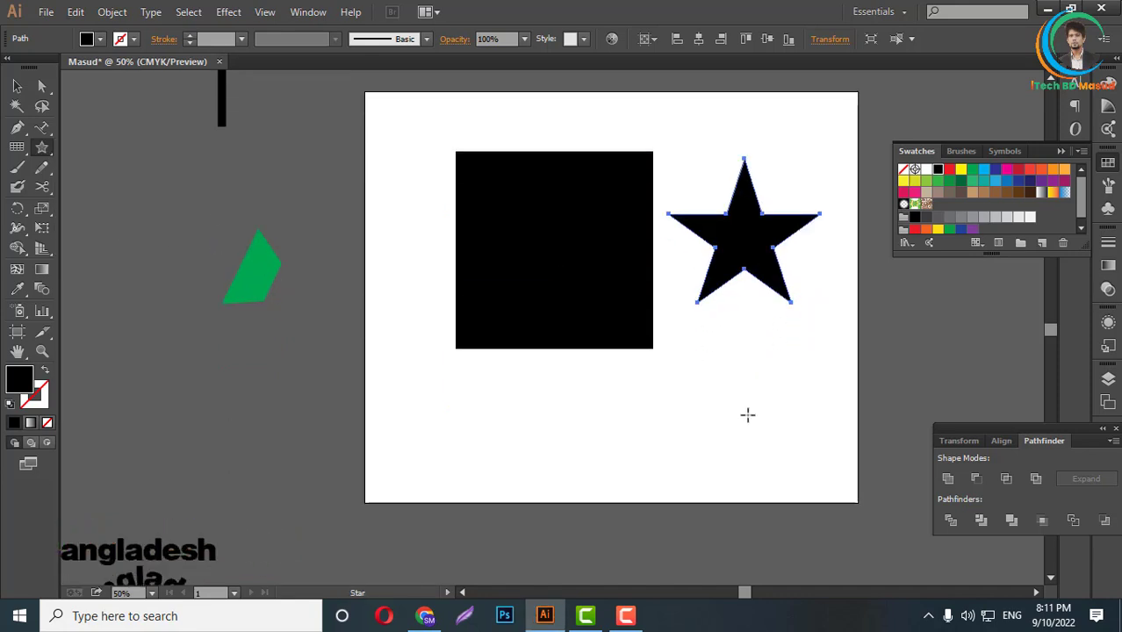
{"action": "scroll", "coordinate": [358, 318], "scroll_direction": "up", "scroll_amount": 3}
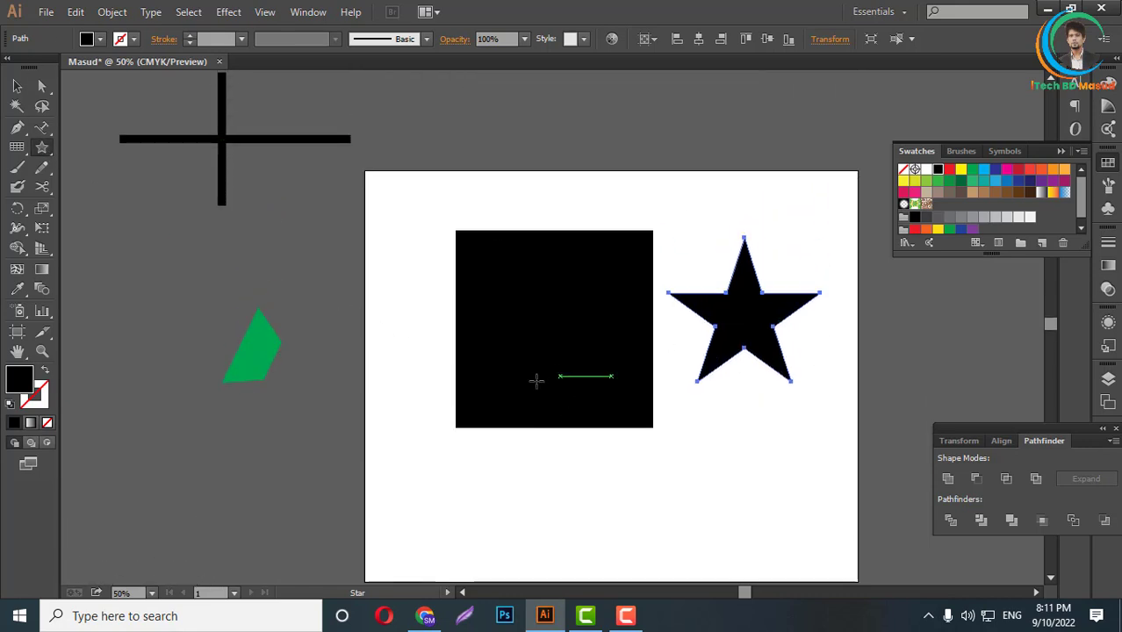
{"action": "scroll", "coordinate": [816, 448], "scroll_direction": "down", "scroll_amount": 2}
{"action": "scroll", "coordinate": [805, 445], "scroll_direction": "up", "scroll_amount": 1}
- Draw a second star below, adjusting its point count into a many-pointed starburst
{"action": "left_click_drag", "start_coordinate": [736, 378], "coordinate": [785, 419]}
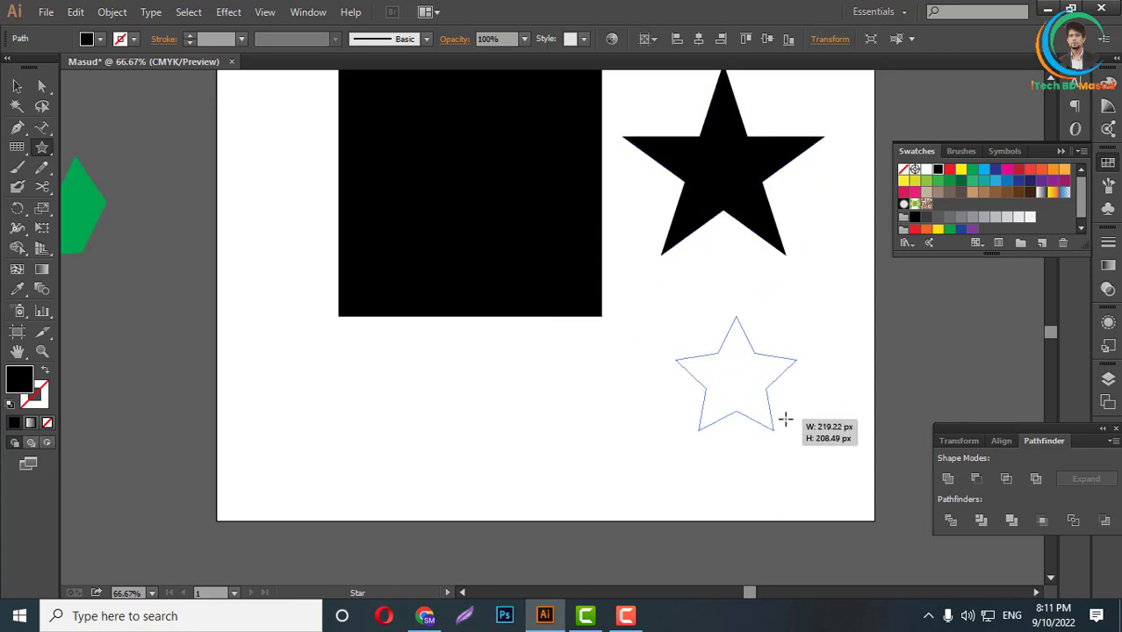
{"action": "left_click_drag", "start_coordinate": [785, 419], "coordinate": [834, 482]}
{"action": "left_click_drag", "start_coordinate": [793, 423], "coordinate": [788, 426]}
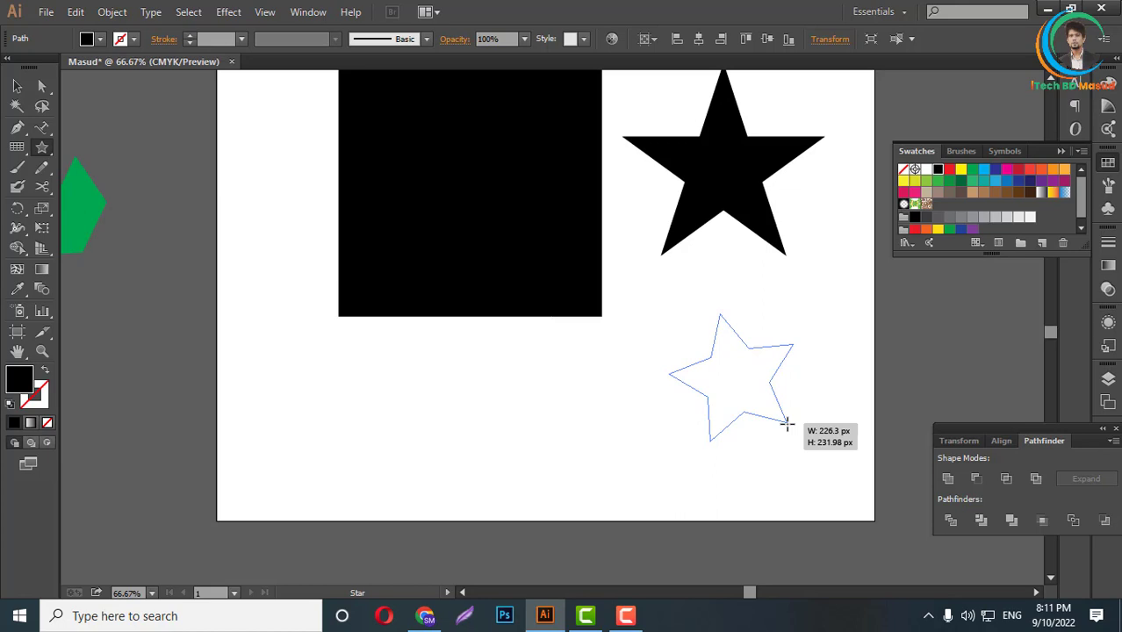
{"action": "key", "text": "Up"}
{"action": "key", "text": "Up"}
{"action": "key", "text": "Up"}
{"action": "key", "text": "Up"}
{"action": "key", "text": "Up"}
{"action": "key", "text": "Up"}
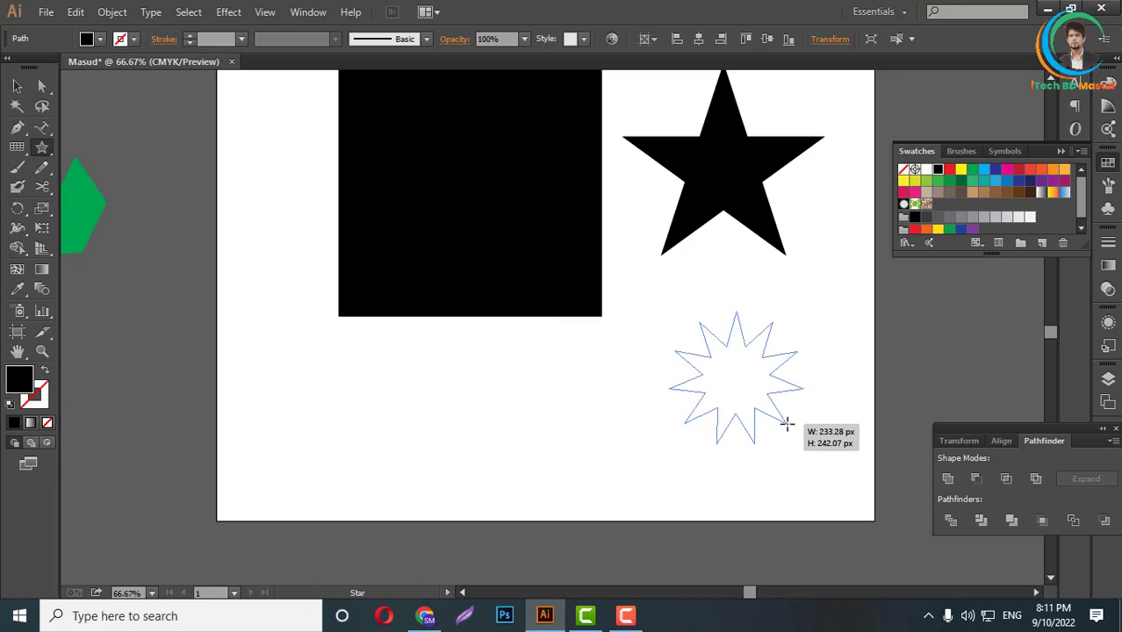
{"action": "key", "text": "Up"}
{"action": "key", "text": "Up"}
{"action": "key", "text": "Up"}
{"action": "key", "text": "Up"}
{"action": "key", "text": "Up"}
{"action": "key", "text": "Up"}
{"action": "key", "text": "Up"}
{"action": "key", "text": "Up"}
{"action": "key", "text": "Up"}
{"action": "key", "text": "Up"}
{"action": "key", "text": "Up"}
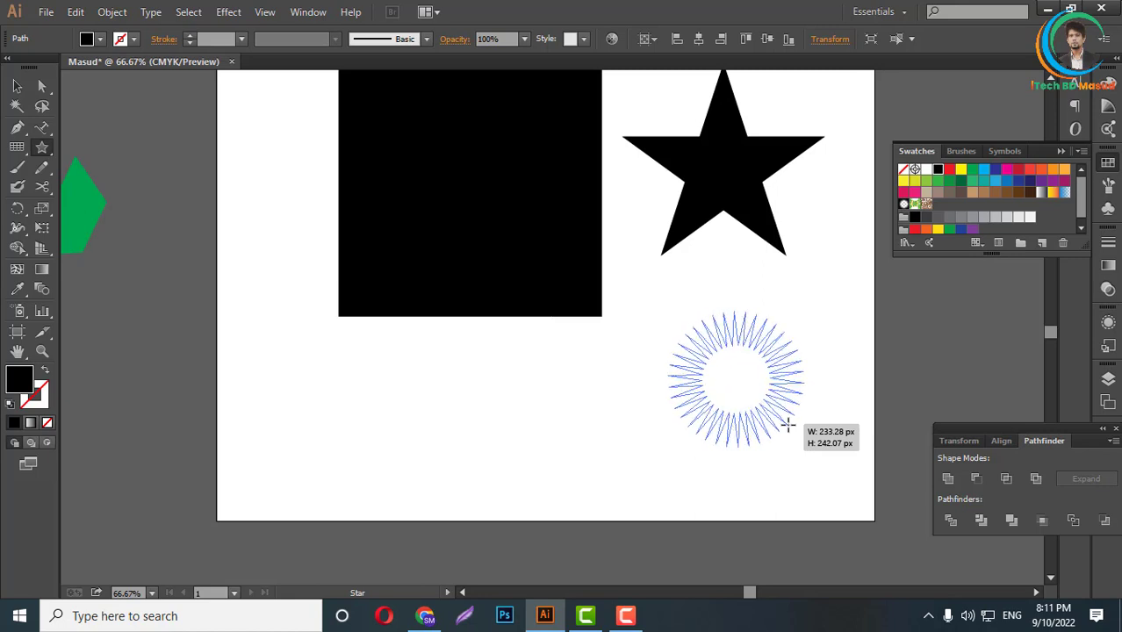
{"action": "key", "text": "Down"}
{"action": "key", "text": "Down"}
{"action": "key", "text": "Down"}
{"action": "key", "text": "Down"}
{"action": "key", "text": "Down"}
{"action": "key", "text": "Down"}
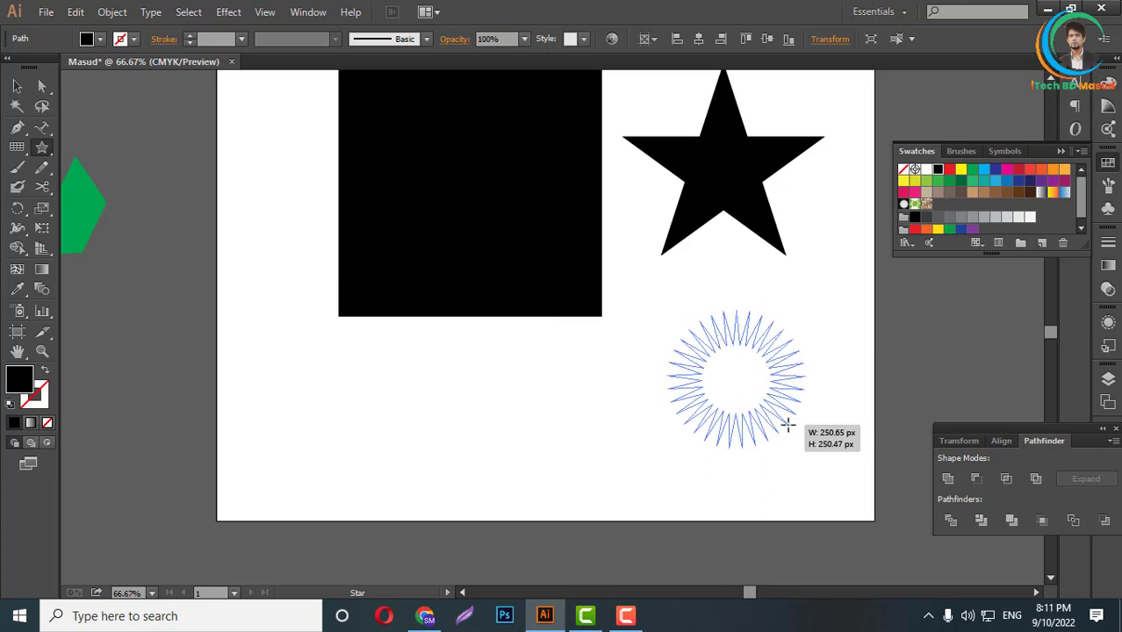
{"action": "key", "text": "Down"}
{"action": "key", "text": "Down"}
{"action": "key", "text": "Down"}
{"action": "key", "text": "Down"}
{"action": "key", "text": "Down"}
{"action": "key", "text": "Down"}
{"action": "key", "text": "Down"}
{"action": "key", "text": "Down"}
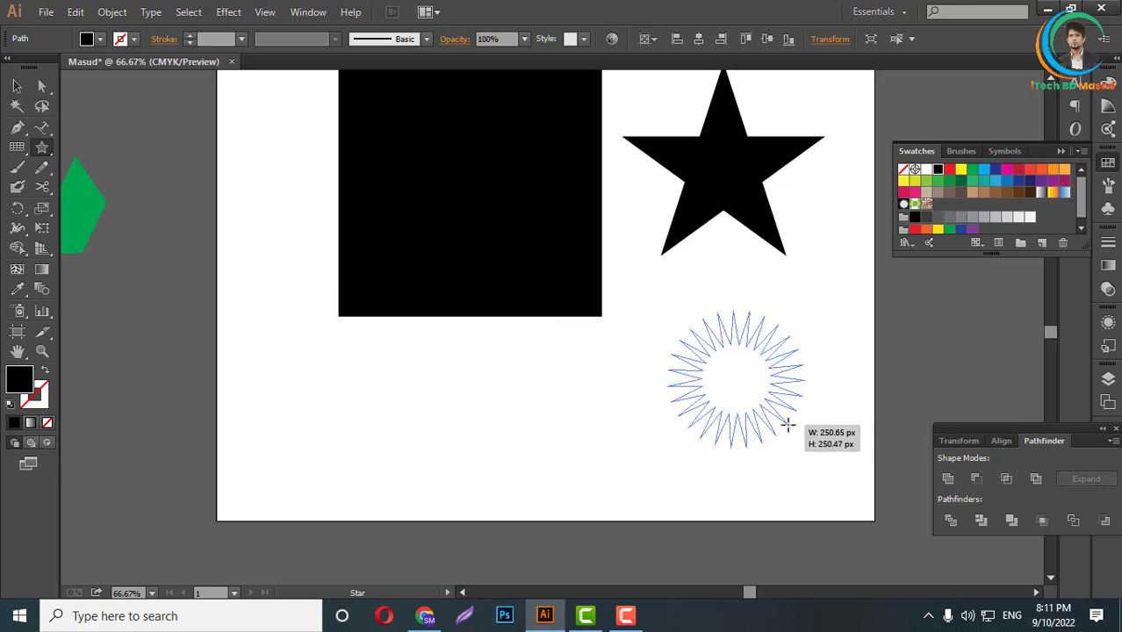
{"action": "left_click_drag", "start_coordinate": [788, 426], "coordinate": [795, 431]}
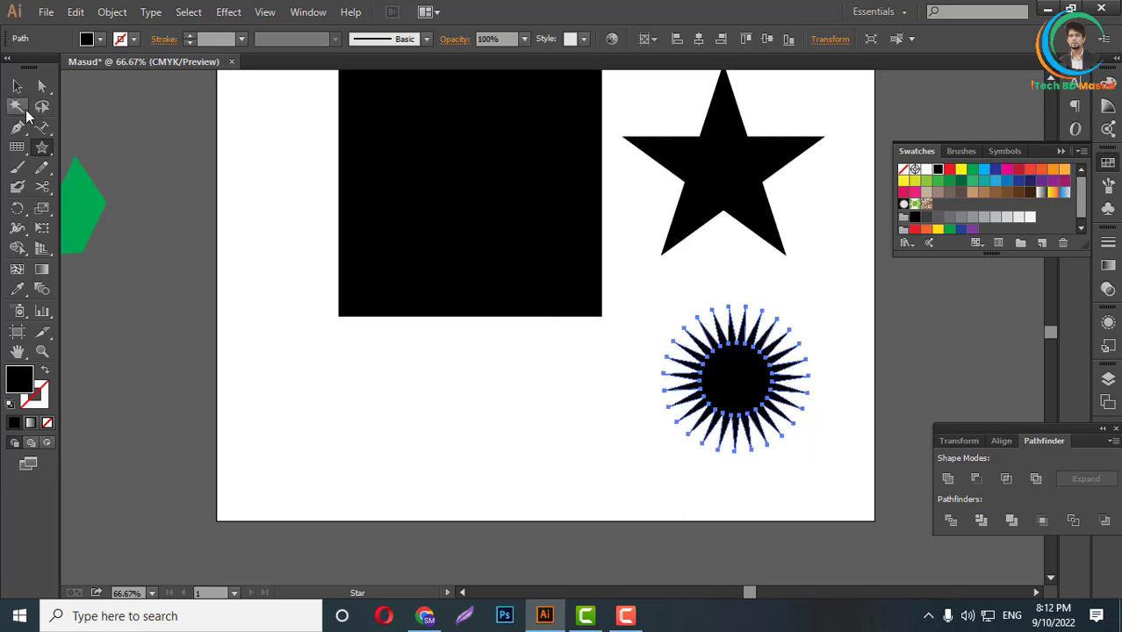
- Give the starburst an orange-yellow gradient fill from Swatches
{"action": "left_click", "coordinate": [17, 105]}
{"action": "left_click", "coordinate": [1007, 170]}
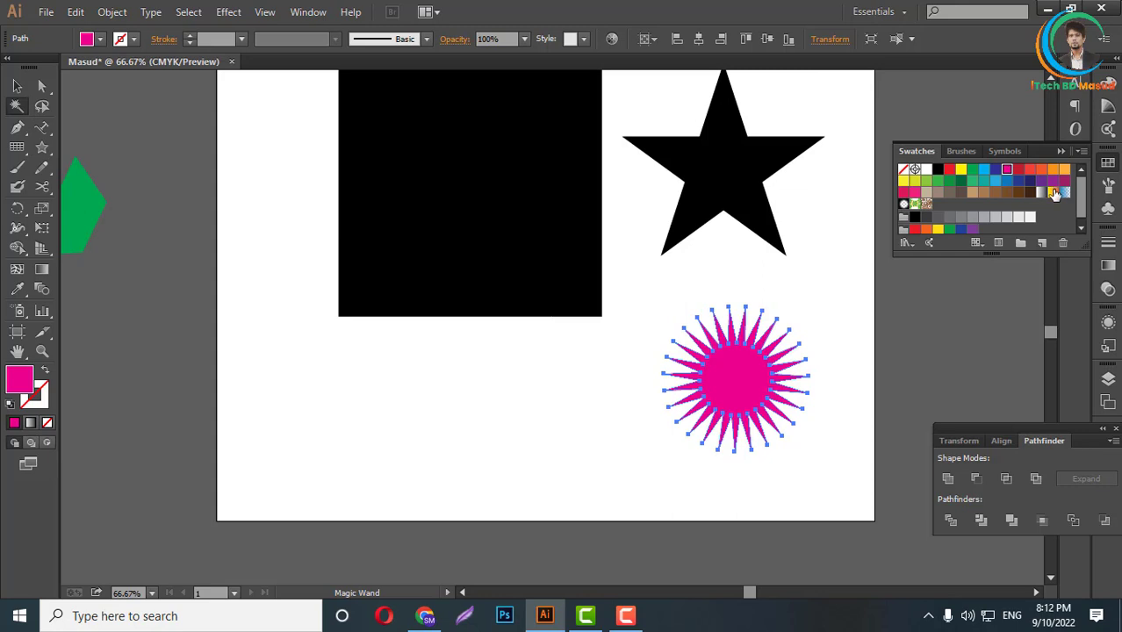
{"action": "left_click", "coordinate": [1054, 191]}
{"action": "left_click", "coordinate": [817, 444]}
- Zoom out and move the square, star and starburst above the artboard
{"action": "key", "text": "ctrl+minus"}
{"action": "key", "text": "ctrl+minus"}
{"action": "key", "text": "v"}
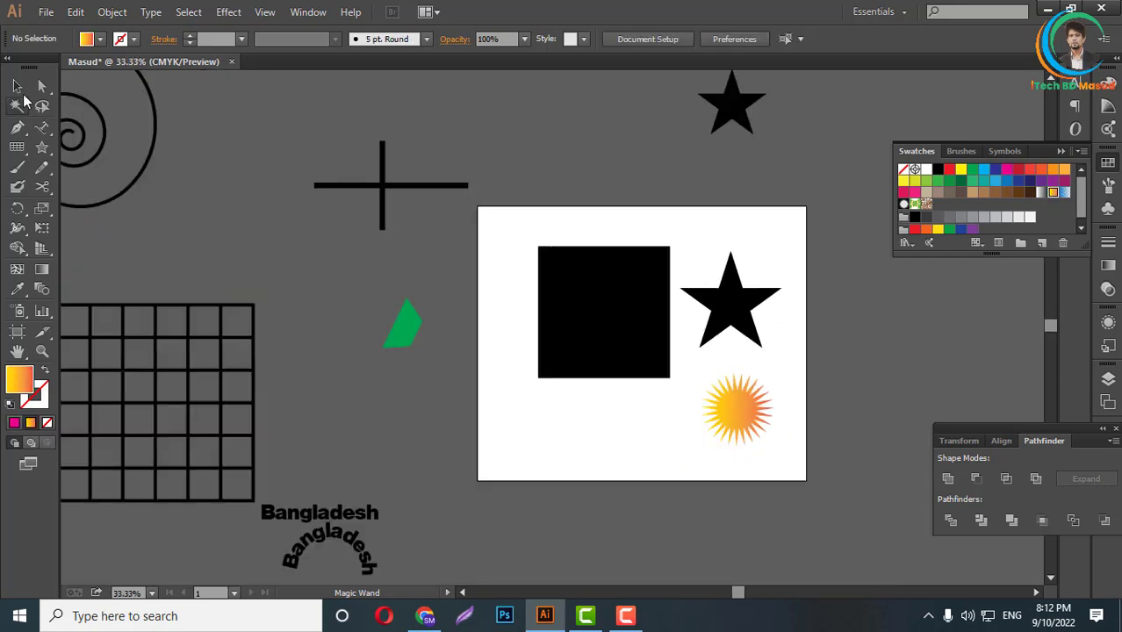
{"action": "mouse_move", "coordinate": [569, 213]}
{"action": "left_mouse_down"}
{"action": "mouse_move", "coordinate": [755, 400]}
{"action": "mouse_move", "coordinate": [579, 154]}
{"action": "left_mouse_up"}
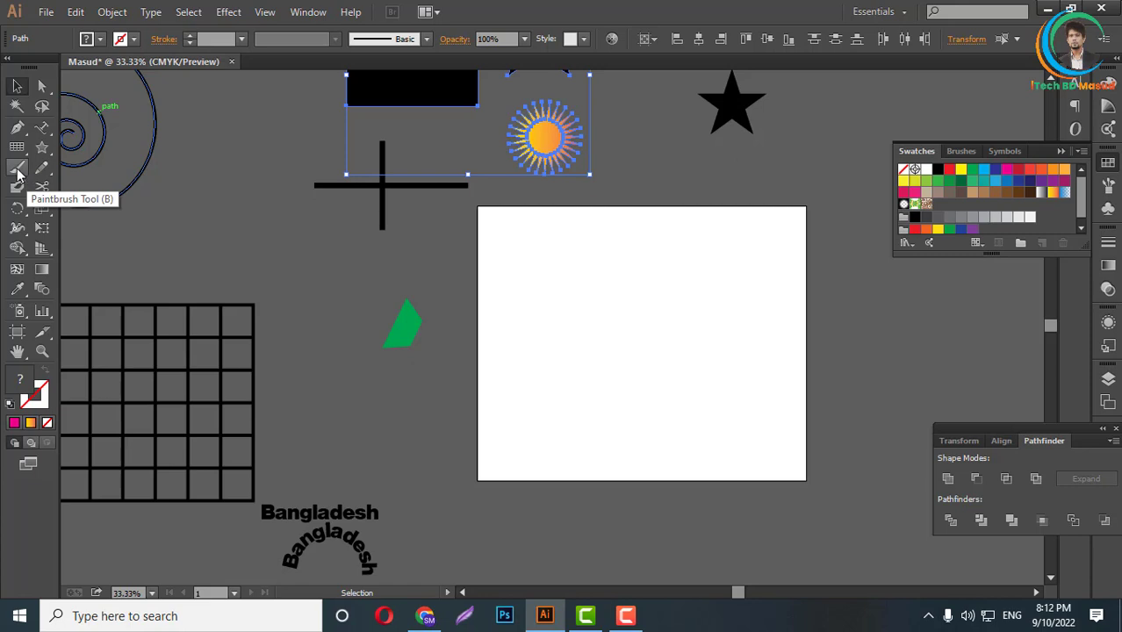
- Paint a pink brush curve on the artboard, then select and delete it
{"action": "left_click", "coordinate": [17, 171]}
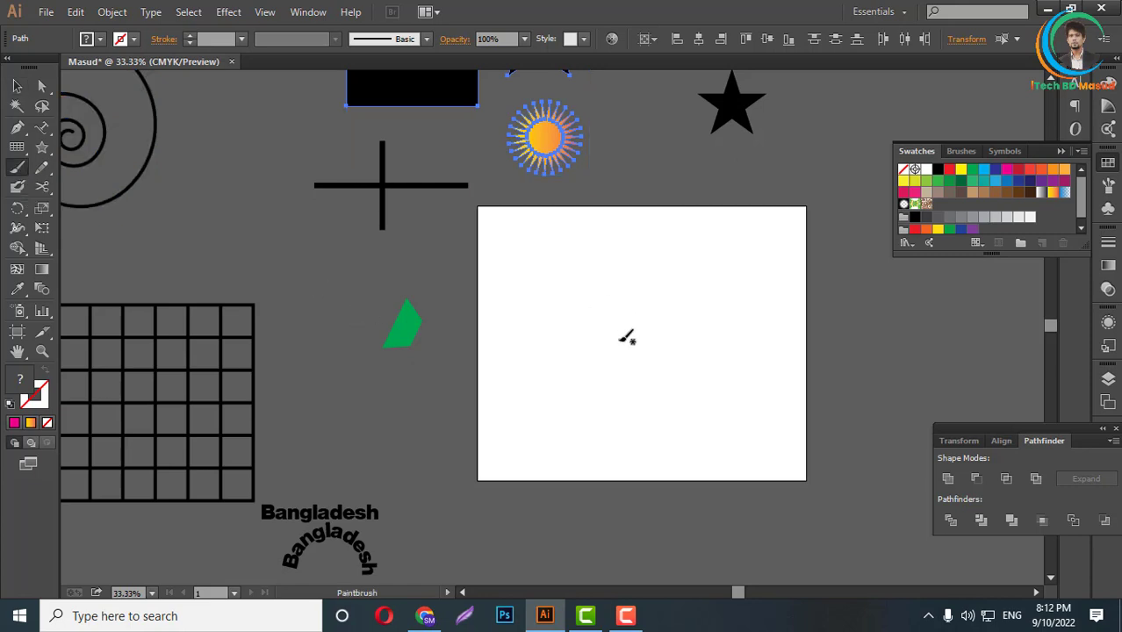
{"action": "mouse_move", "coordinate": [603, 372]}
{"action": "left_mouse_down"}
{"action": "mouse_move", "coordinate": [642, 280]}
{"action": "mouse_move", "coordinate": [726, 255]}
{"action": "left_mouse_up"}
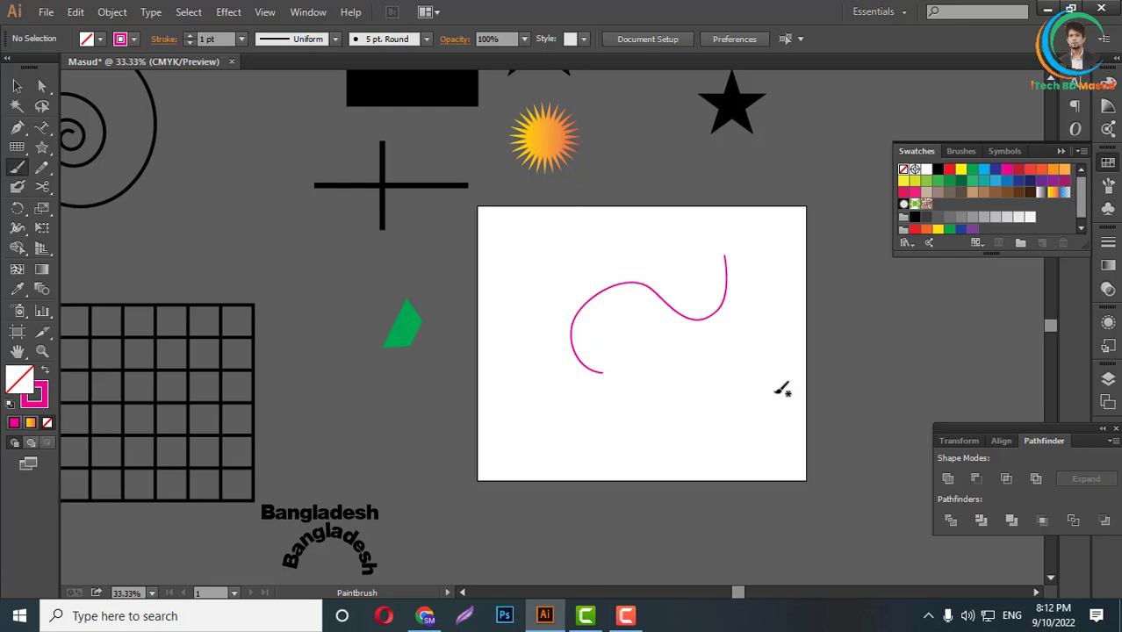
{"action": "left_click", "coordinate": [18, 83]}
{"action": "left_click_drag", "start_coordinate": [572, 262], "coordinate": [647, 336]}
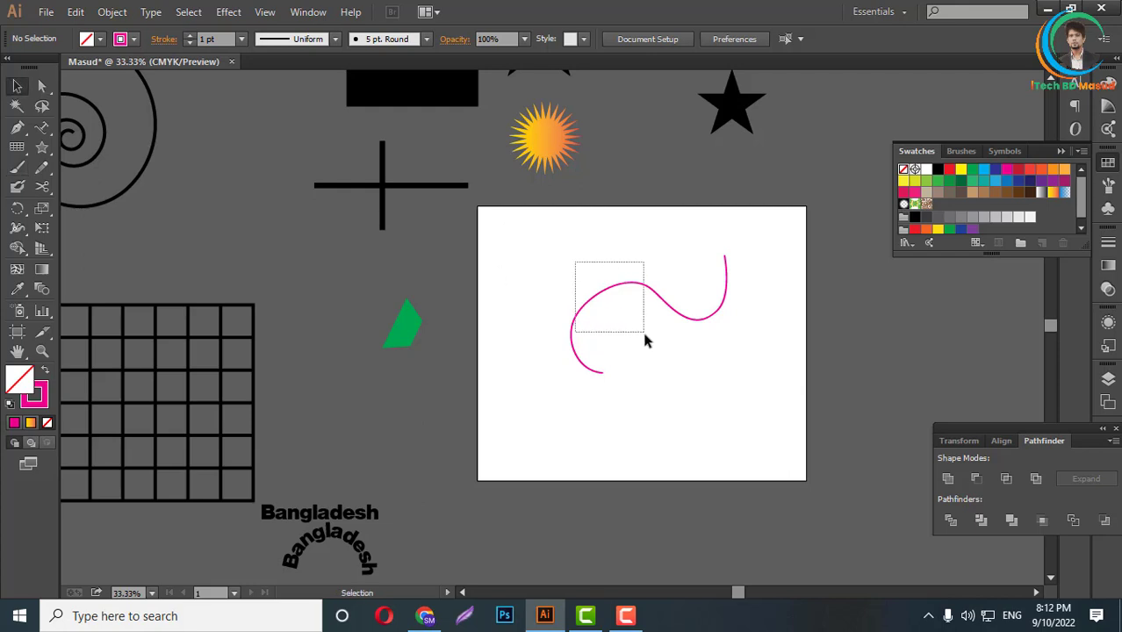
{"action": "key", "text": "Delete"}
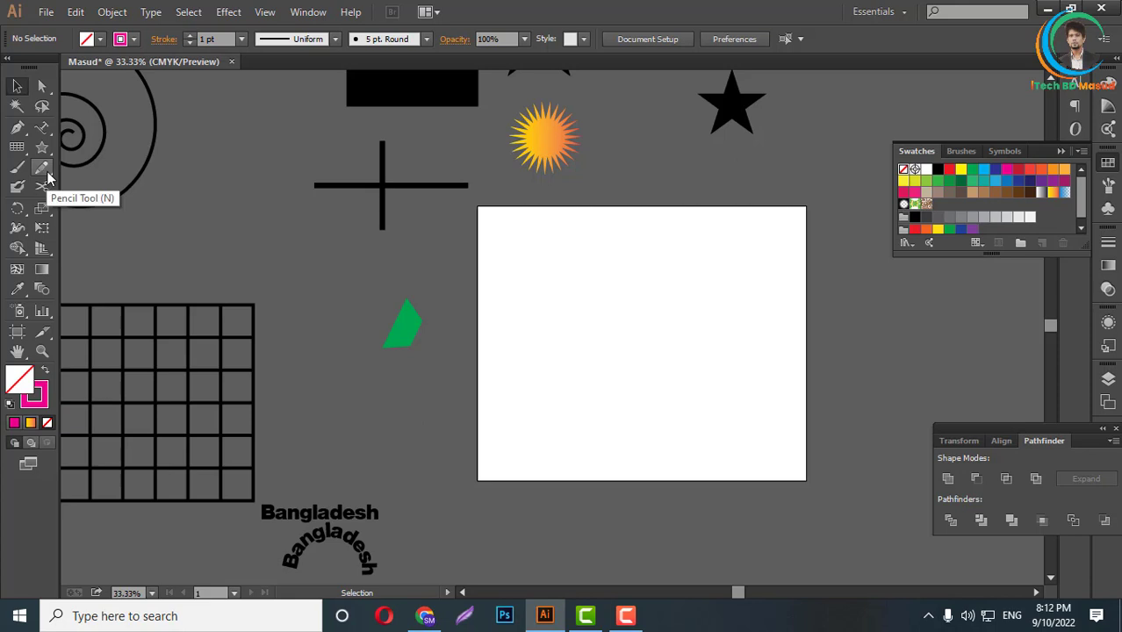
- Draw a wavy Pencil path with a 5 pt stroke and move it left of the artboard
{"action": "left_click_drag", "start_coordinate": [48, 178], "coordinate": [122, 198]}
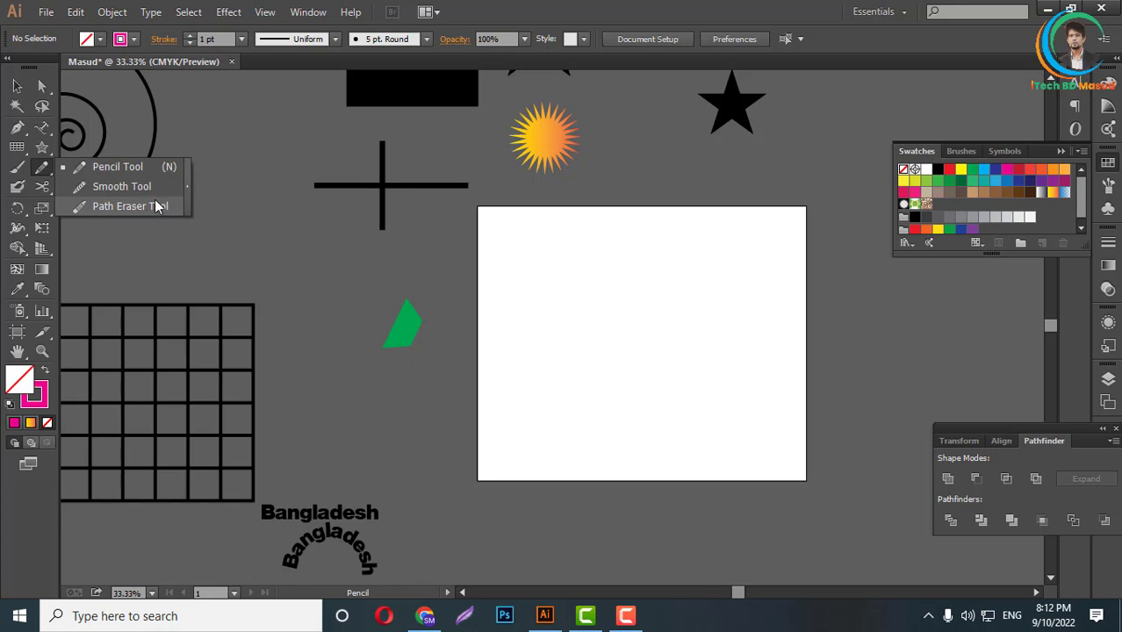
{"action": "left_click", "coordinate": [117, 167]}
{"action": "left_click_drag", "start_coordinate": [597, 351], "coordinate": [696, 248]}
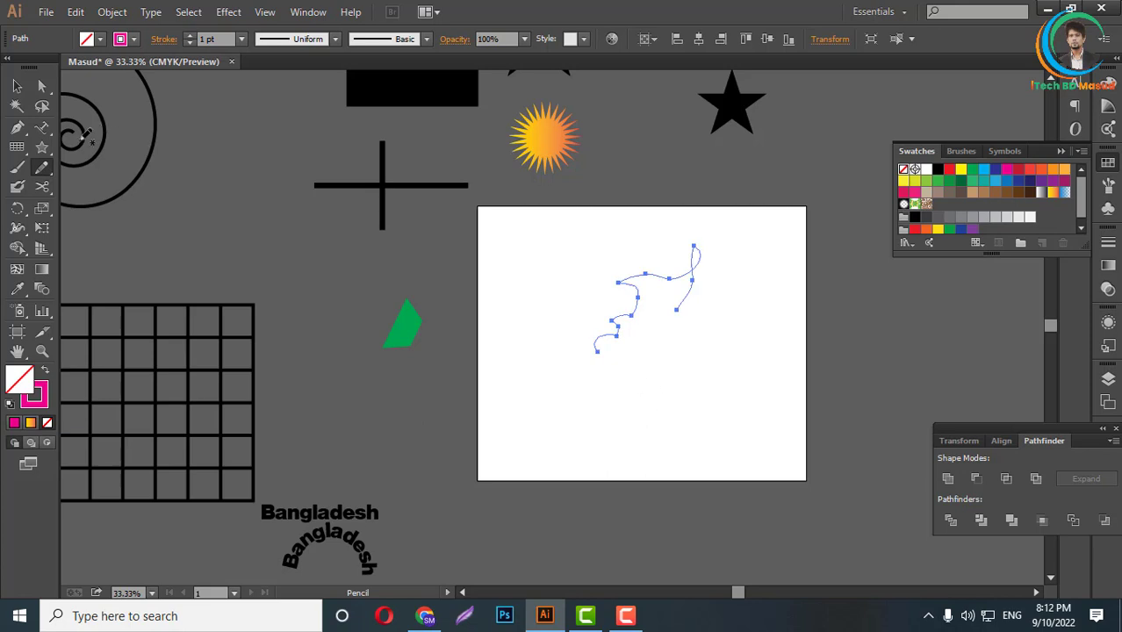
{"action": "left_click", "coordinate": [16, 86]}
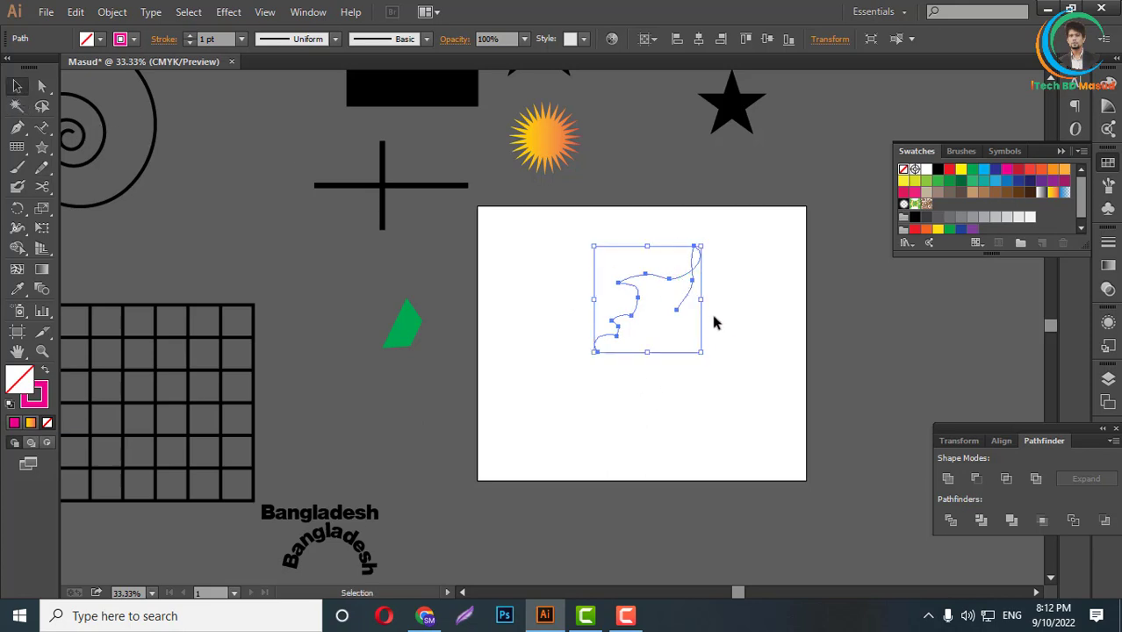
{"action": "scroll", "coordinate": [218, 39], "scroll_direction": "up", "scroll_amount": 3}
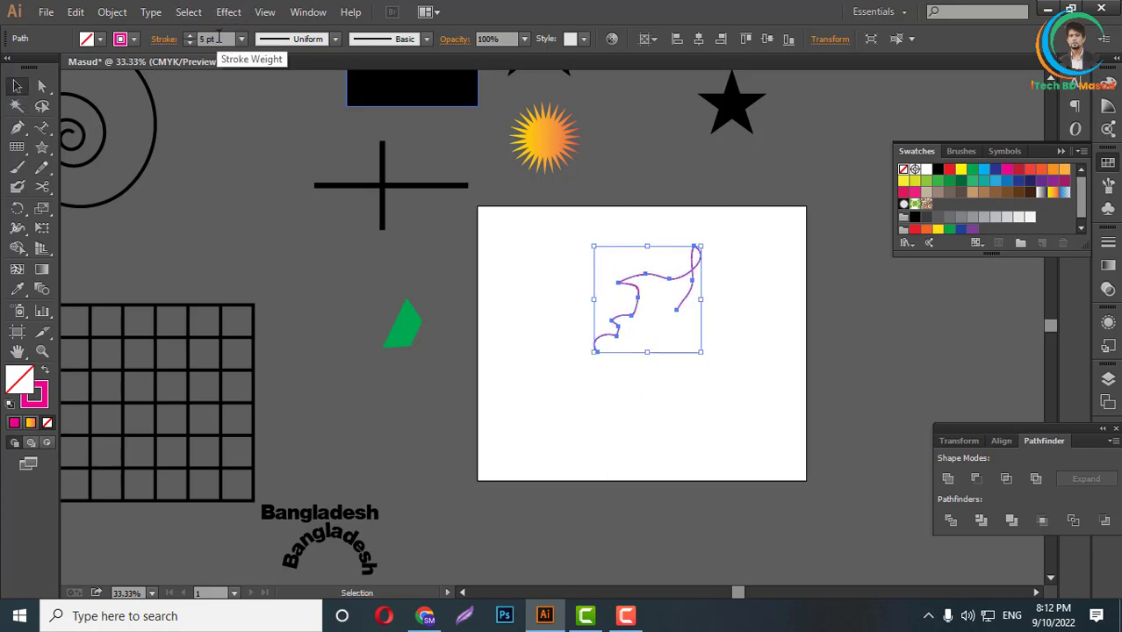
{"action": "left_click", "coordinate": [567, 261]}
{"action": "left_click_drag", "start_coordinate": [668, 277], "coordinate": [368, 253]}
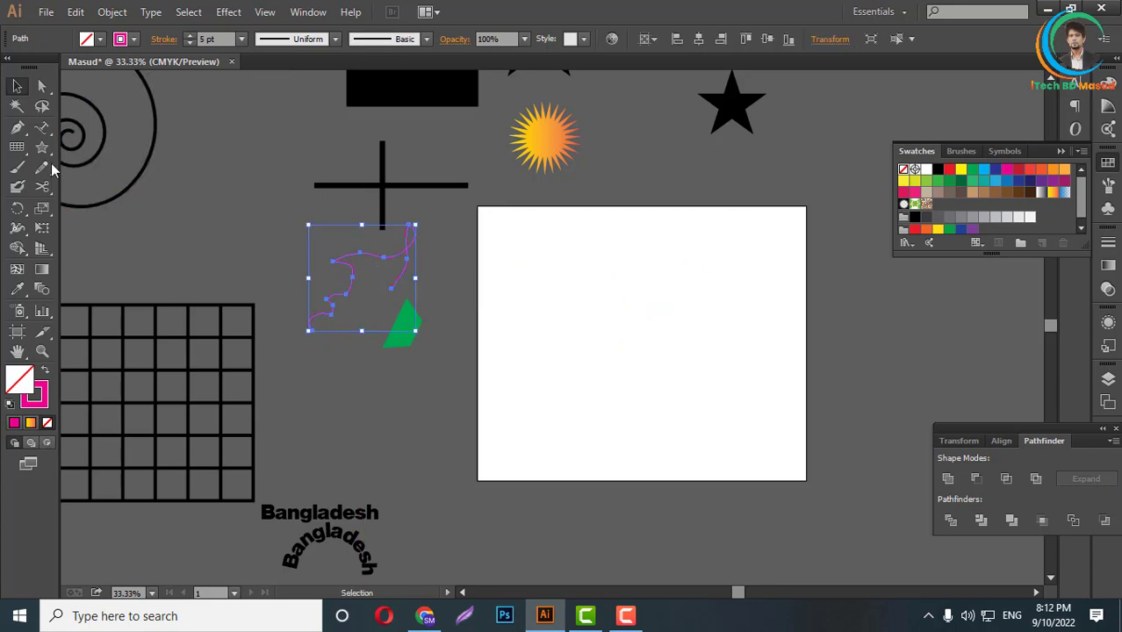
{"action": "left_click_drag", "start_coordinate": [41, 167], "coordinate": [147, 209]}
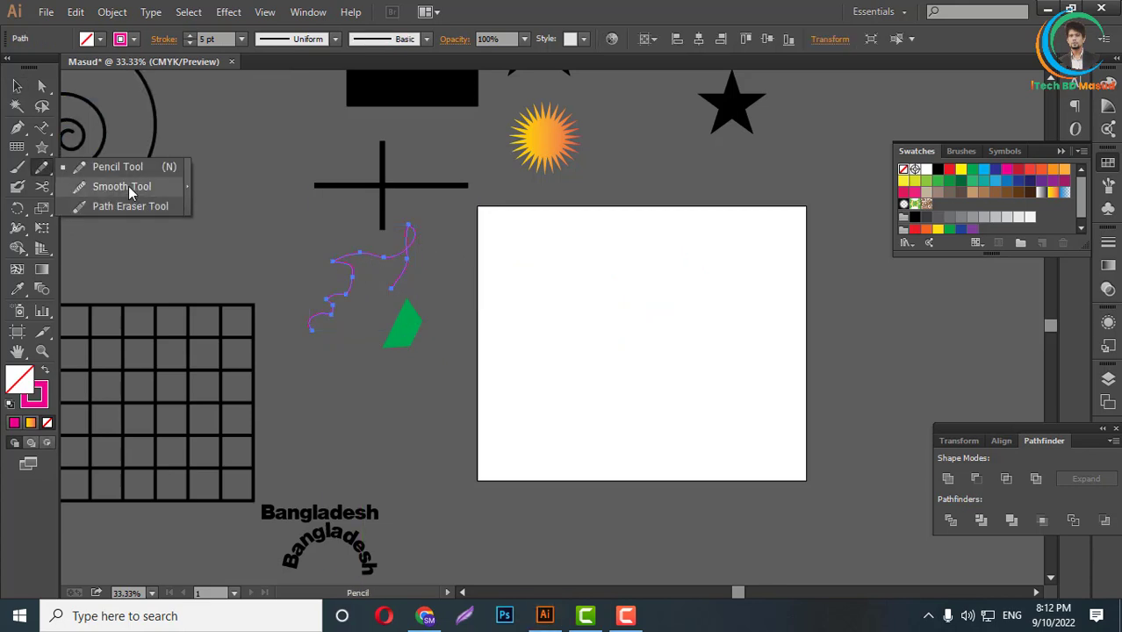
- Smooth the sharp lower corner of the pencil path with the Smooth Tool at 200% zoom
{"action": "left_click", "coordinate": [129, 188]}
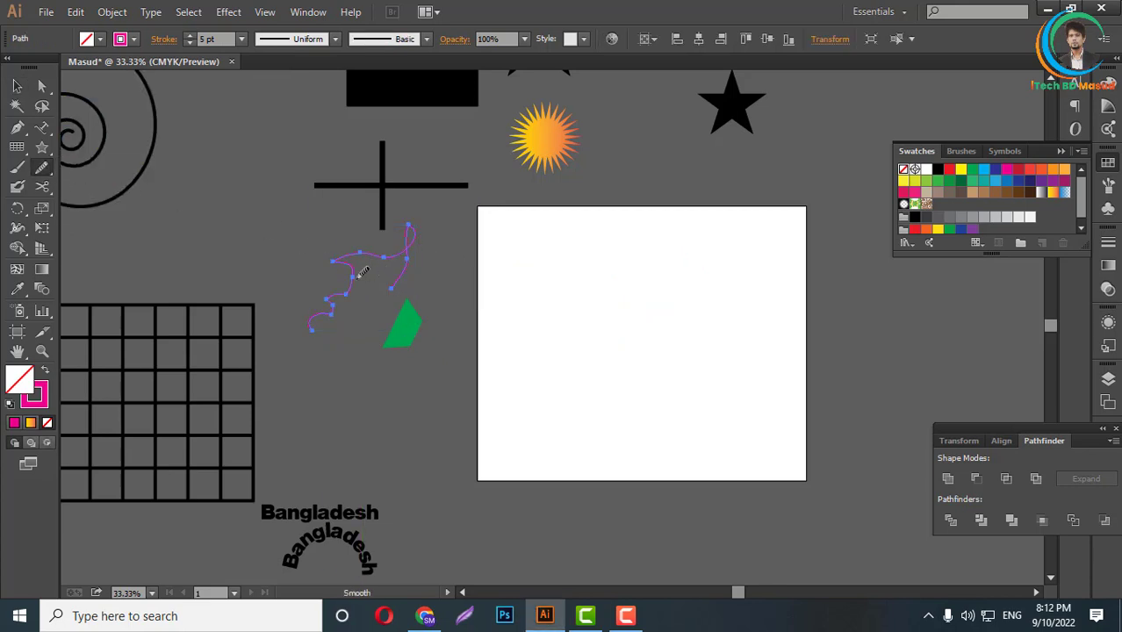
{"action": "scroll", "coordinate": [361, 273], "scroll_direction": "up", "scroll_amount": 3}
{"action": "scroll", "coordinate": [446, 233], "scroll_direction": "up", "scroll_amount": 2}
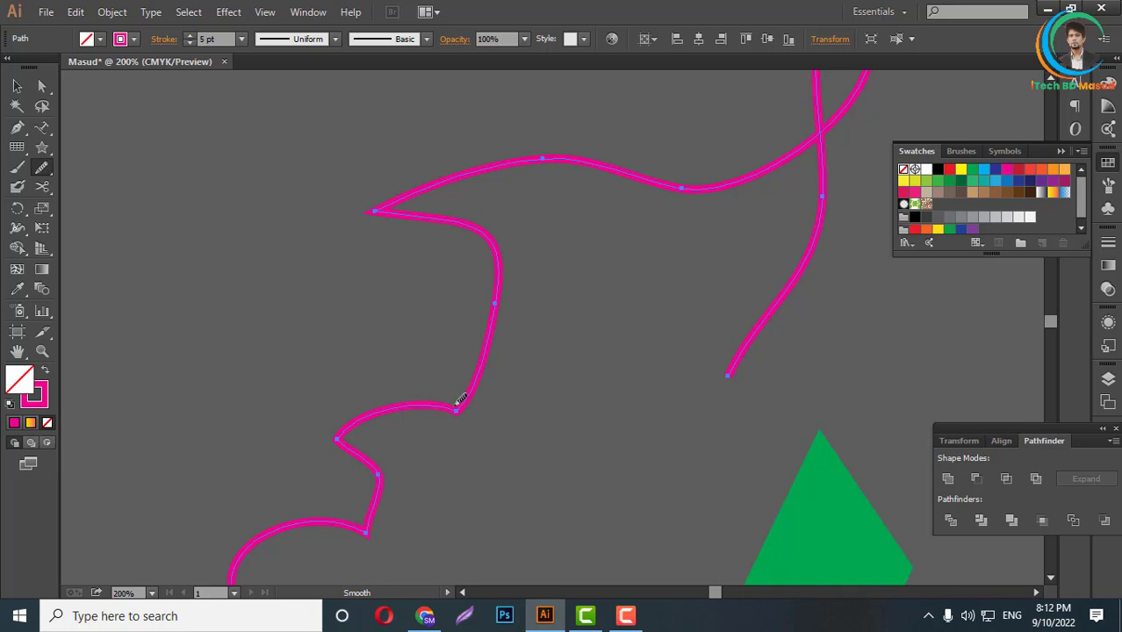
{"action": "mouse_move", "coordinate": [454, 410]}
{"action": "left_mouse_down"}
{"action": "mouse_move", "coordinate": [483, 390]}
{"action": "mouse_move", "coordinate": [455, 403]}
{"action": "mouse_move", "coordinate": [496, 349]}
{"action": "left_mouse_up"}
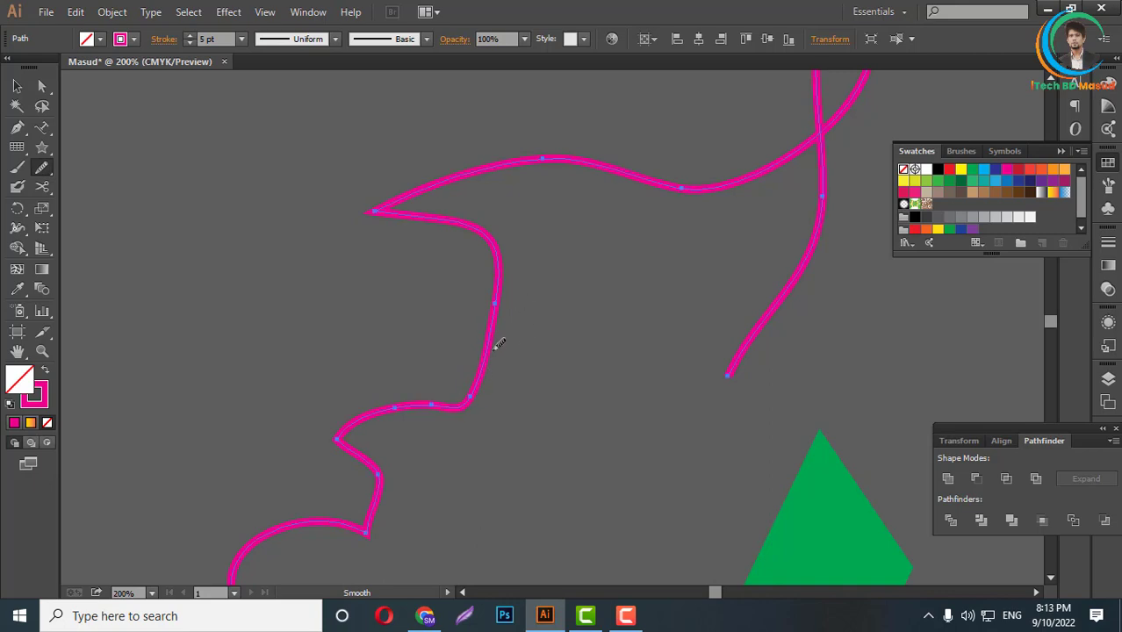
{"action": "left_click_drag", "start_coordinate": [41, 167], "coordinate": [95, 189]}
{"action": "left_click", "coordinate": [94, 188]}
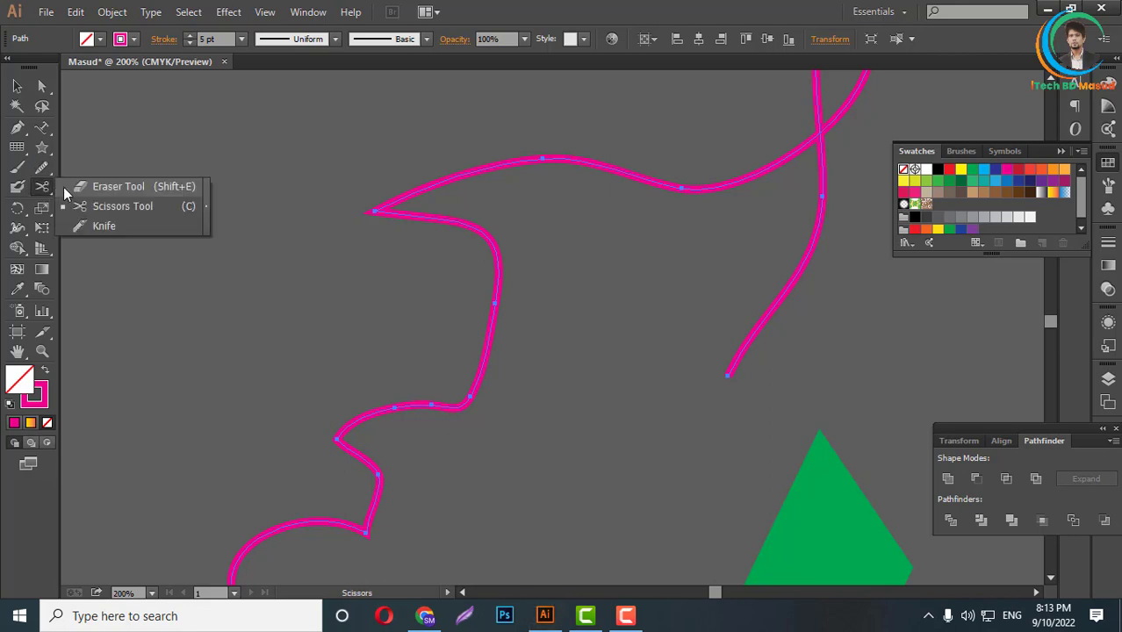
- Erase gaps across the pencil path's left tip, splitting it into separate pieces
{"action": "left_click_drag", "start_coordinate": [45, 188], "coordinate": [104, 198]}
{"action": "left_click_drag", "start_coordinate": [381, 196], "coordinate": [379, 230]}
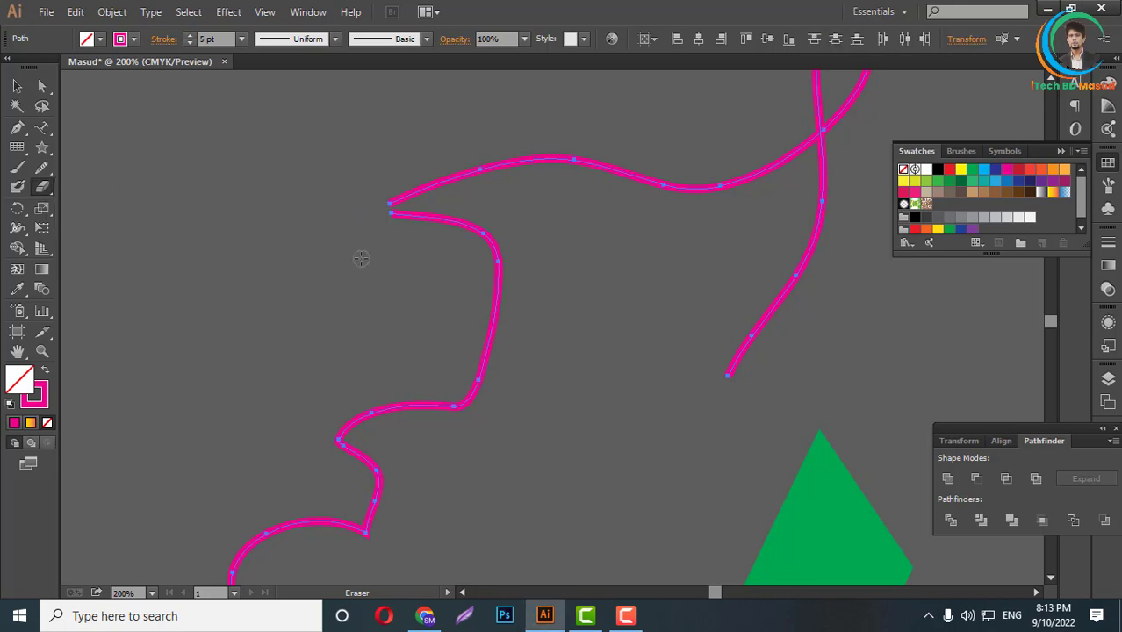
{"action": "left_click_drag", "start_coordinate": [444, 168], "coordinate": [444, 230]}
{"action": "left_click", "coordinate": [44, 187]}
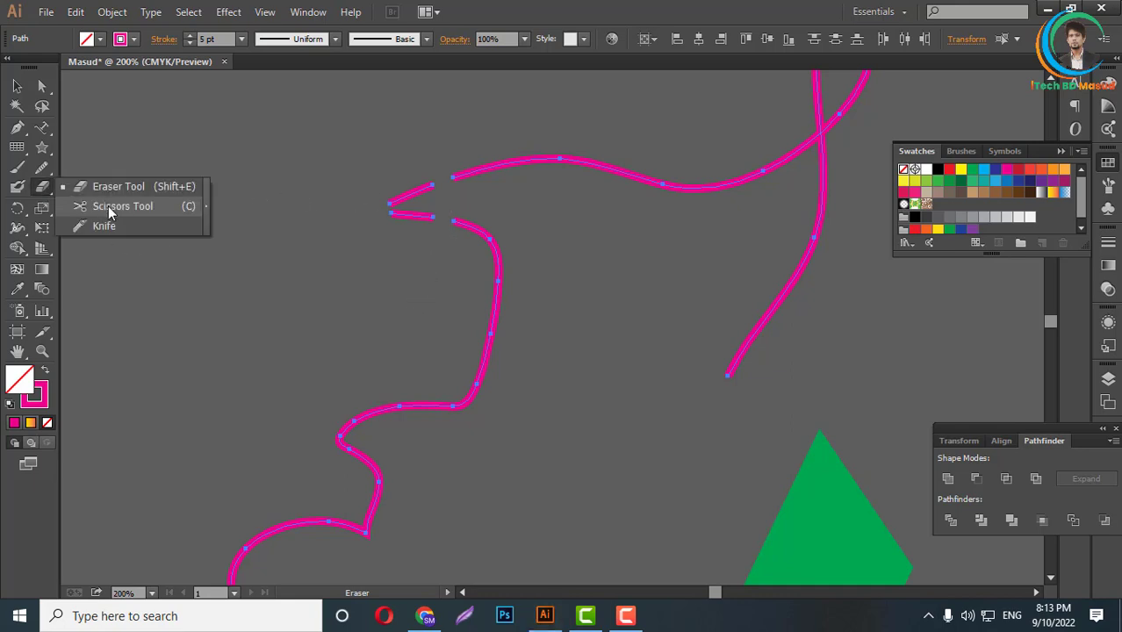
{"action": "left_click", "coordinate": [110, 209]}
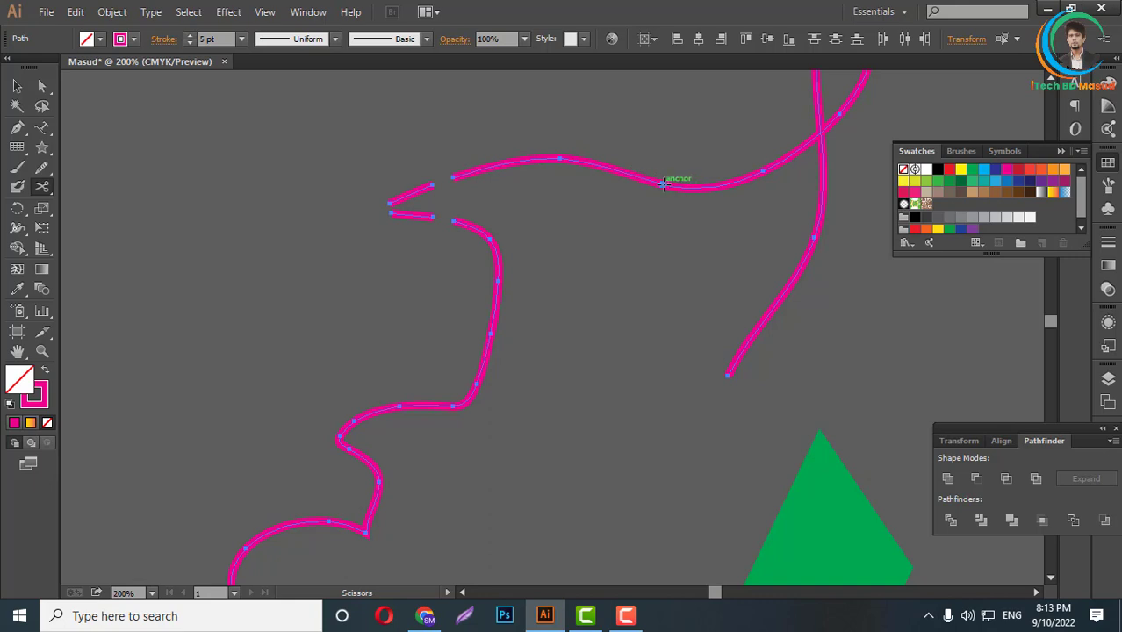
- Cut the upper arc at an anchor with Scissors and delete the cut section
{"action": "left_click", "coordinate": [682, 185]}
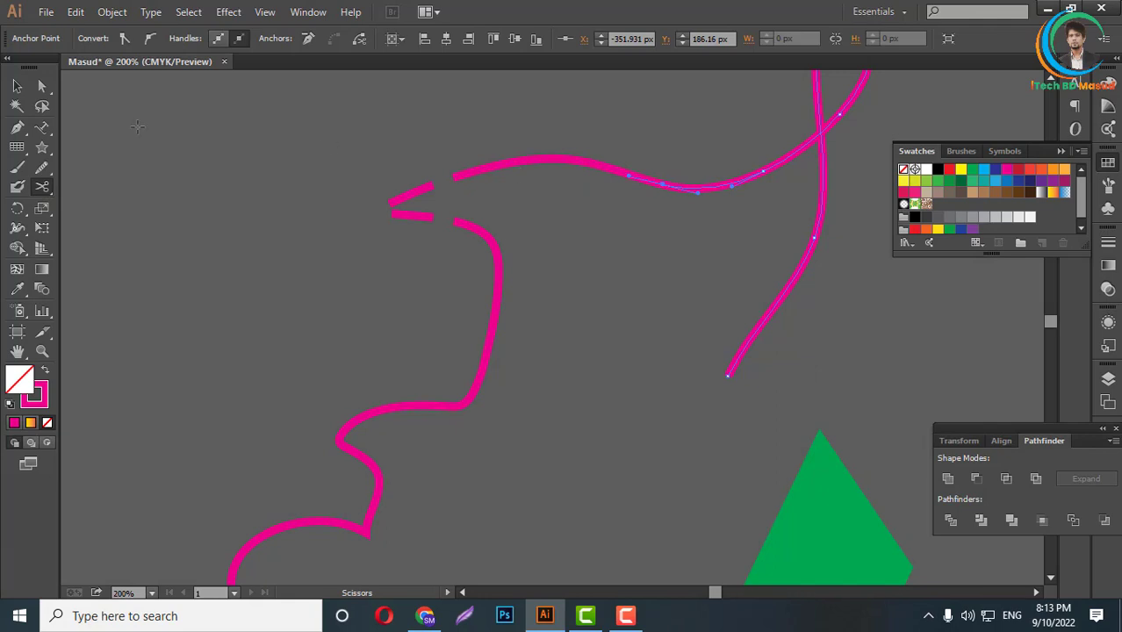
{"action": "left_click", "coordinate": [17, 85]}
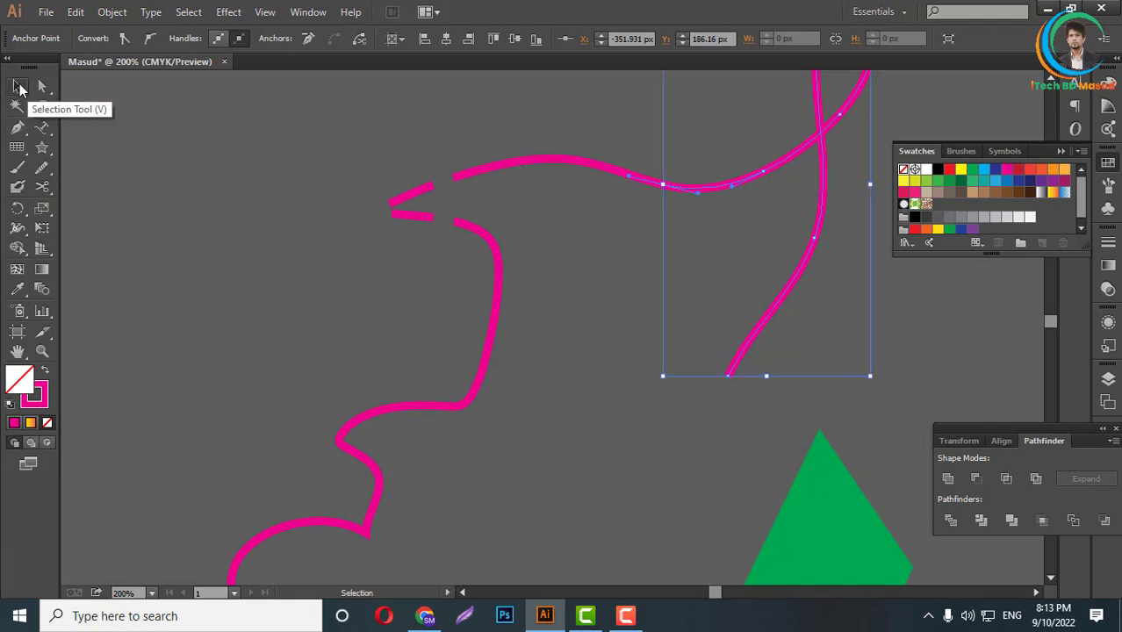
{"action": "left_click", "coordinate": [547, 160]}
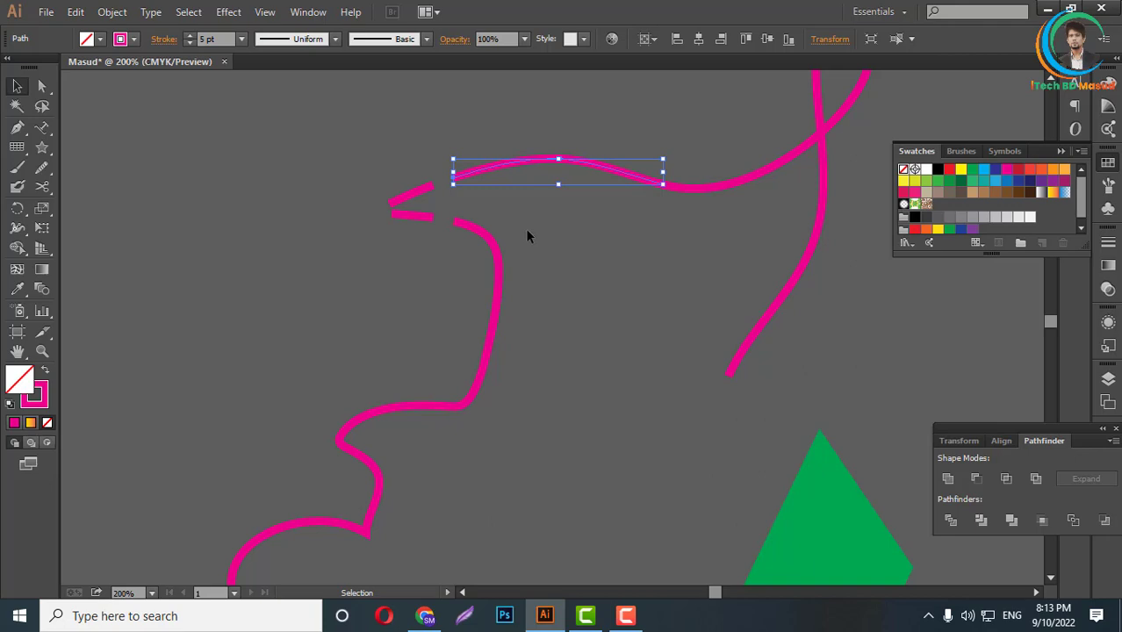
{"action": "key", "text": "Delete"}
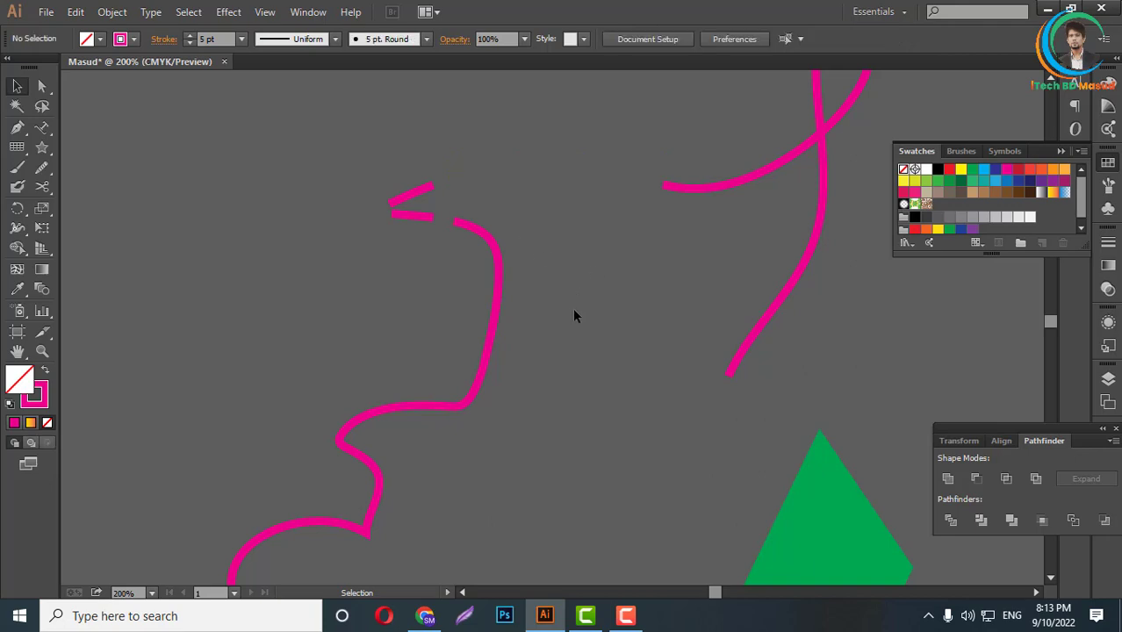
- Select the right-hand curved path and try slicing through it with the Knife tool
{"action": "left_click_drag", "start_coordinate": [52, 191], "coordinate": [99, 204]}
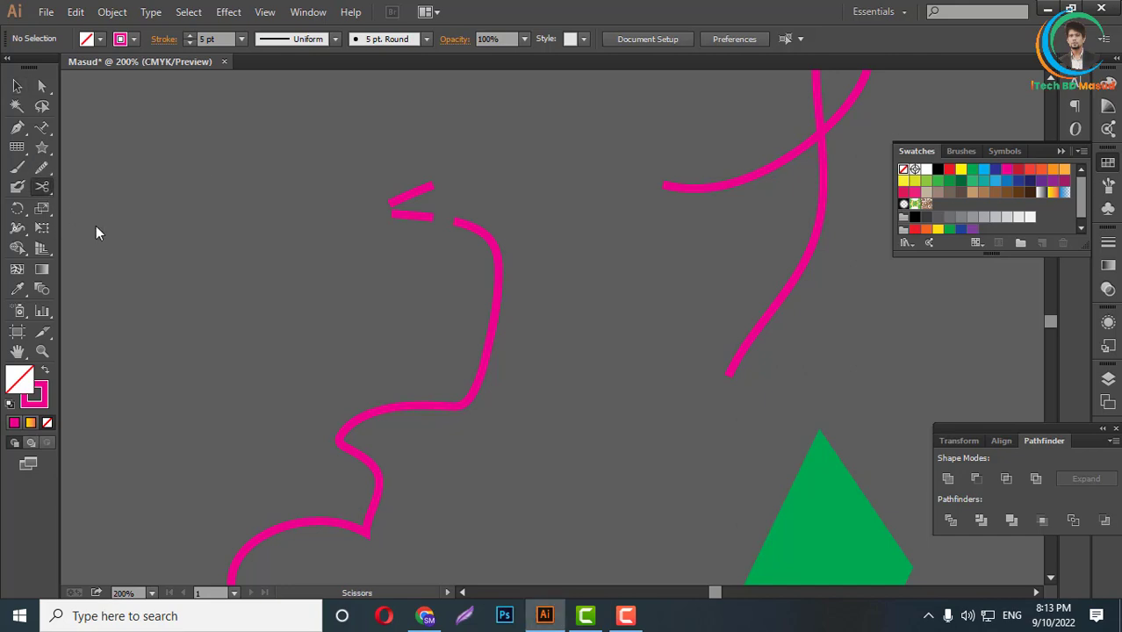
{"action": "left_click", "coordinate": [97, 231]}
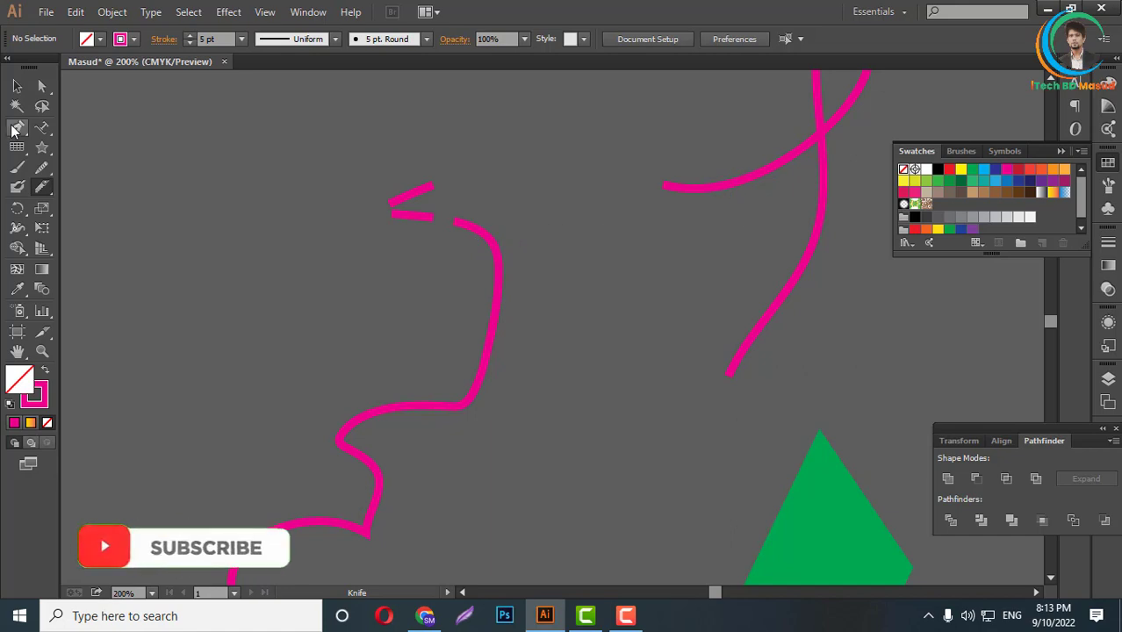
{"action": "left_click", "coordinate": [16, 85]}
{"action": "left_click_drag", "start_coordinate": [681, 137], "coordinate": [735, 245]}
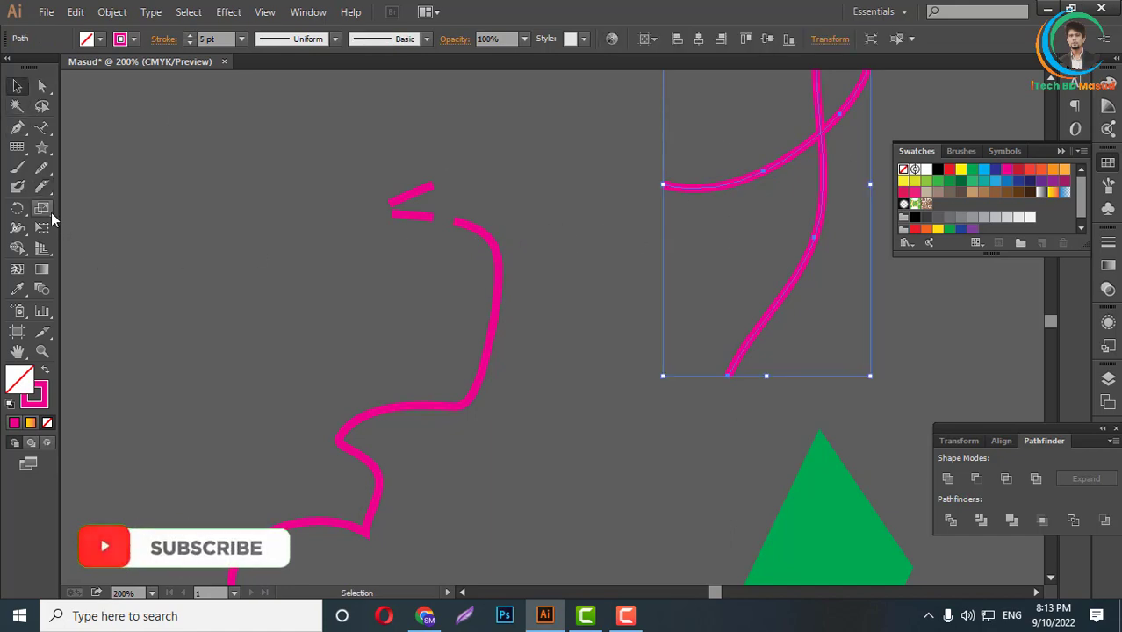
{"action": "left_click", "coordinate": [42, 186]}
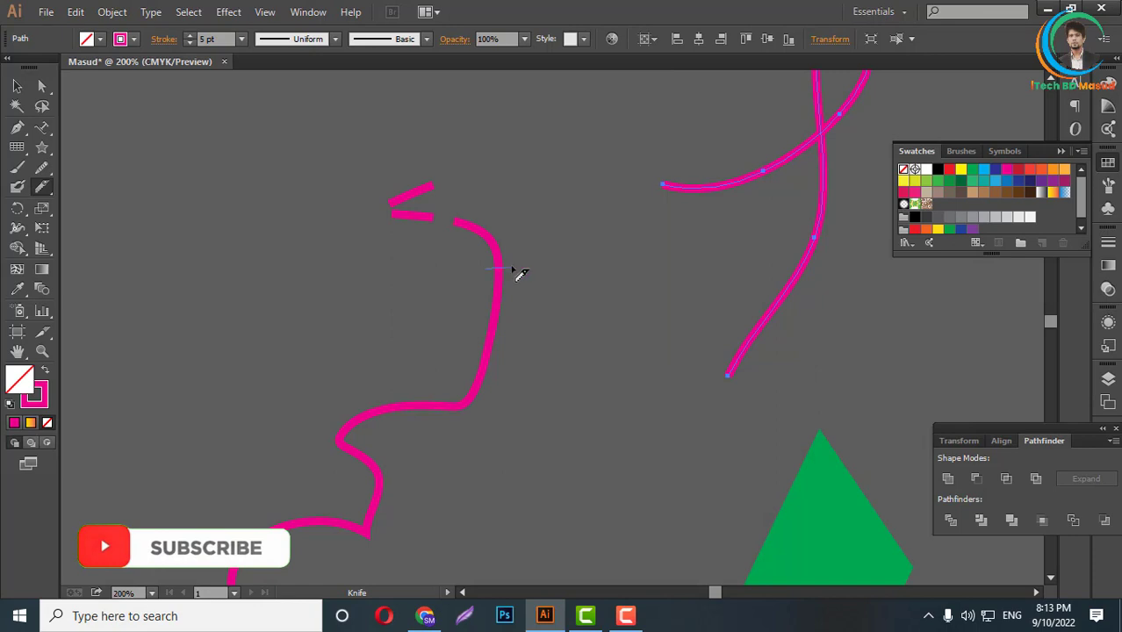
{"action": "key", "text": "ctrl+shift+a"}
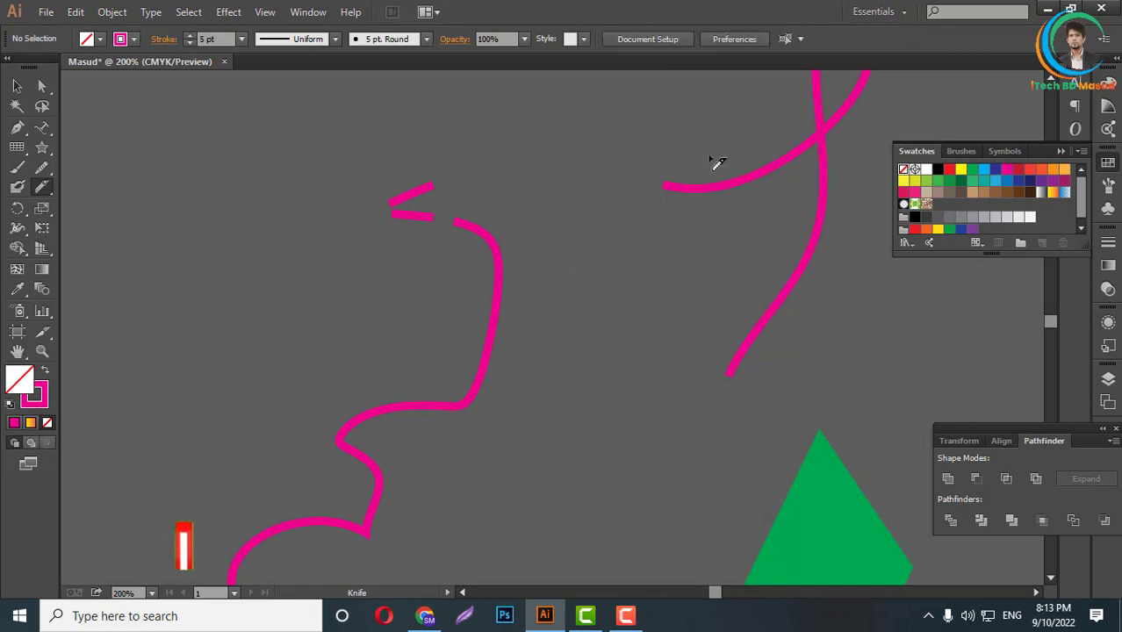
{"action": "left_click", "coordinate": [16, 85]}
{"action": "left_click_drag", "start_coordinate": [661, 149], "coordinate": [703, 211]}
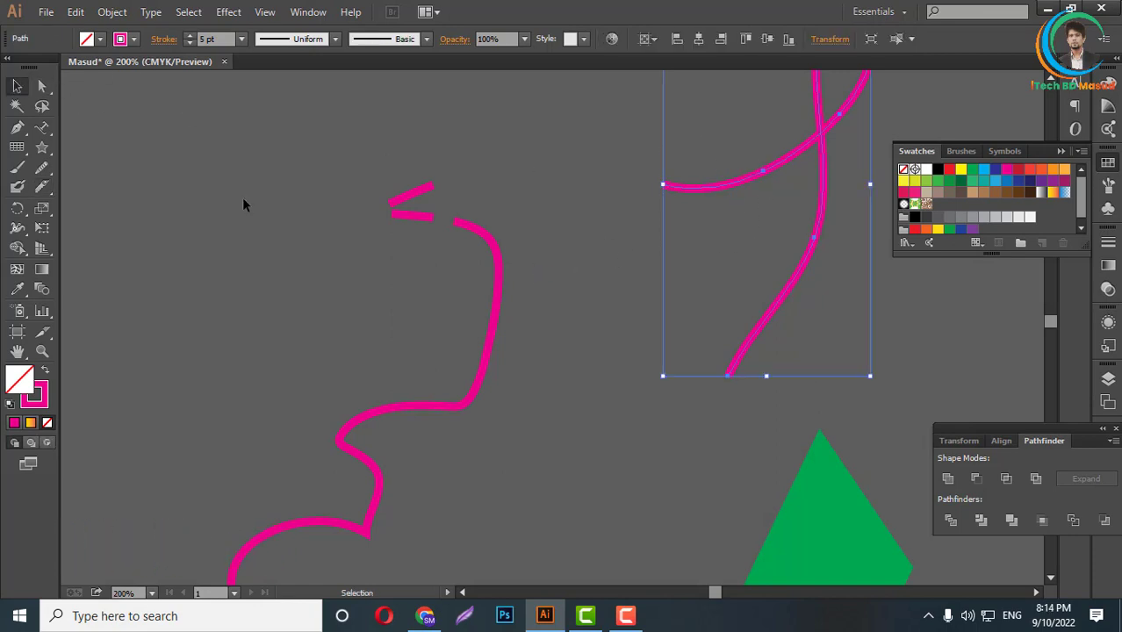
{"action": "left_click", "coordinate": [42, 187]}
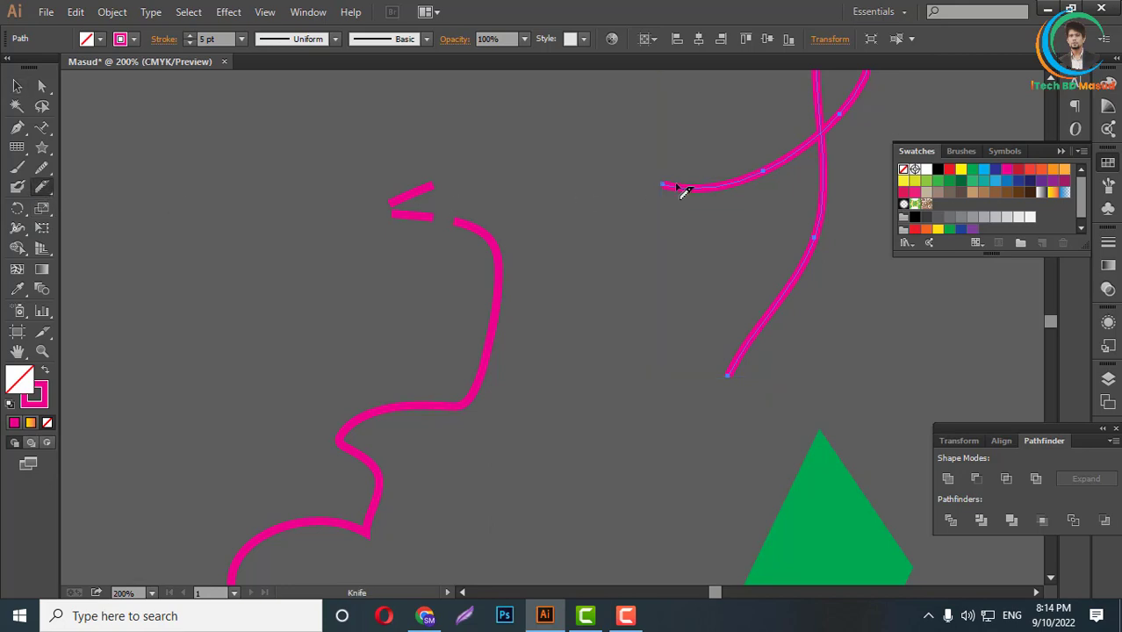
{"action": "left_click_drag", "start_coordinate": [694, 175], "coordinate": [691, 210]}
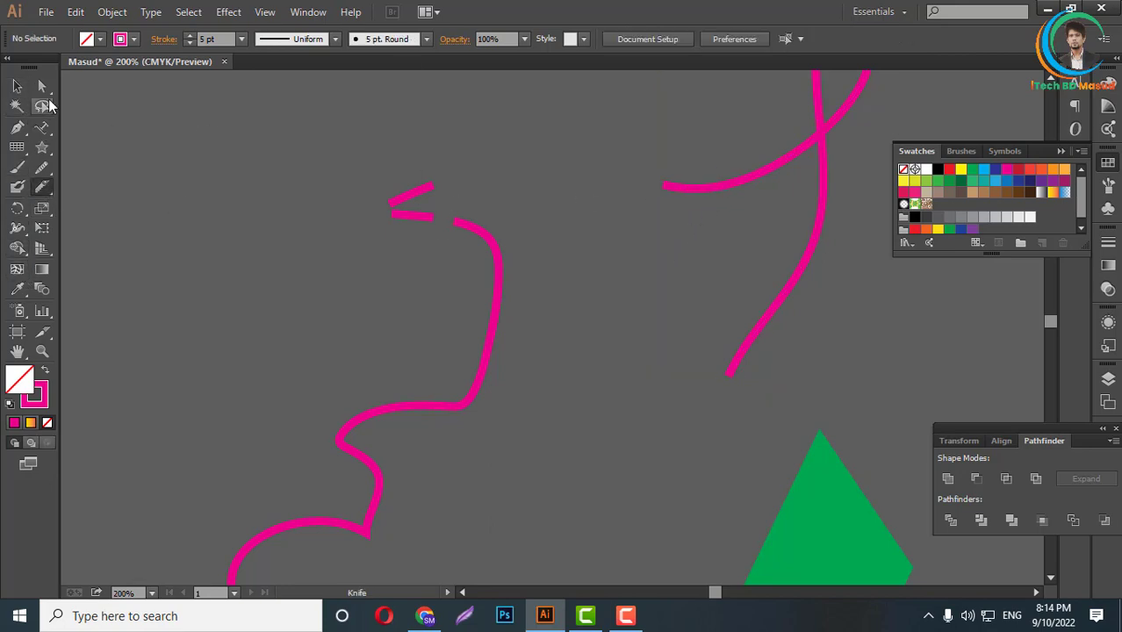
{"action": "left_click", "coordinate": [18, 86]}
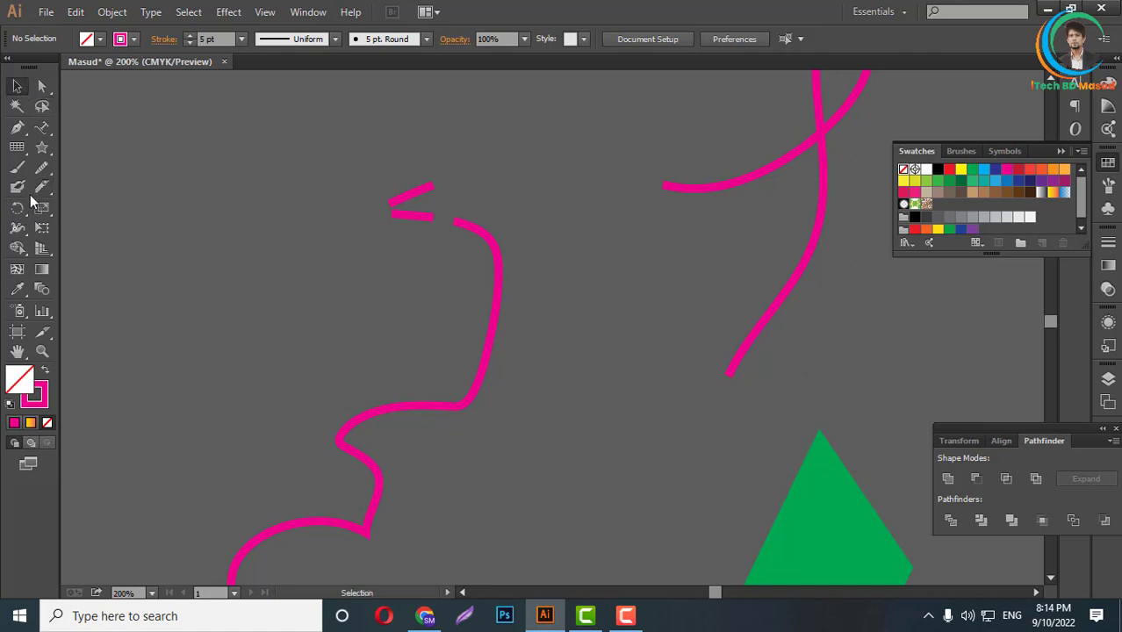
{"action": "left_click", "coordinate": [44, 187]}
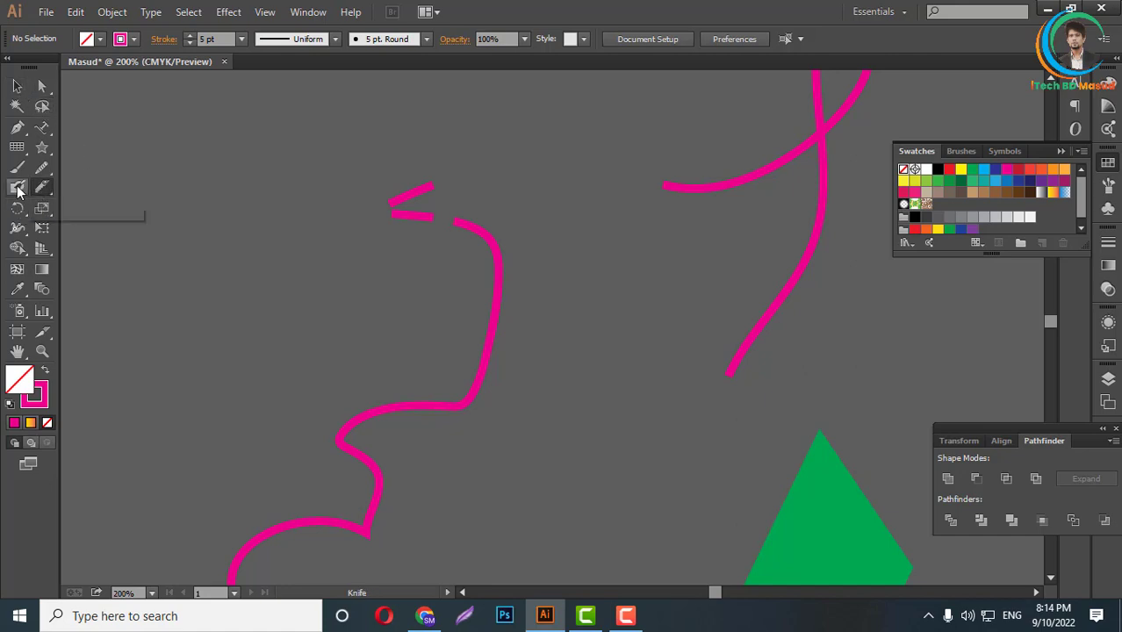
- Paint a Blob Brush mark on the stroke's tip and extend it upward into a loop
{"action": "left_click", "coordinate": [17, 189]}
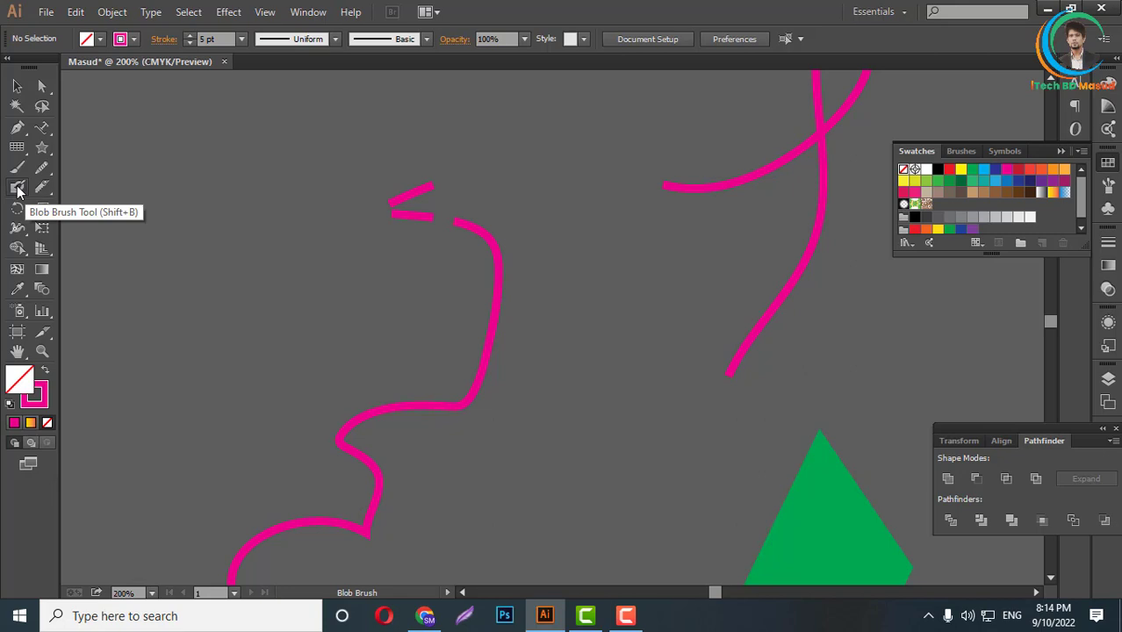
{"action": "left_click_drag", "start_coordinate": [432, 186], "coordinate": [554, 197]}
{"action": "left_click_drag", "start_coordinate": [571, 346], "coordinate": [567, 270]}
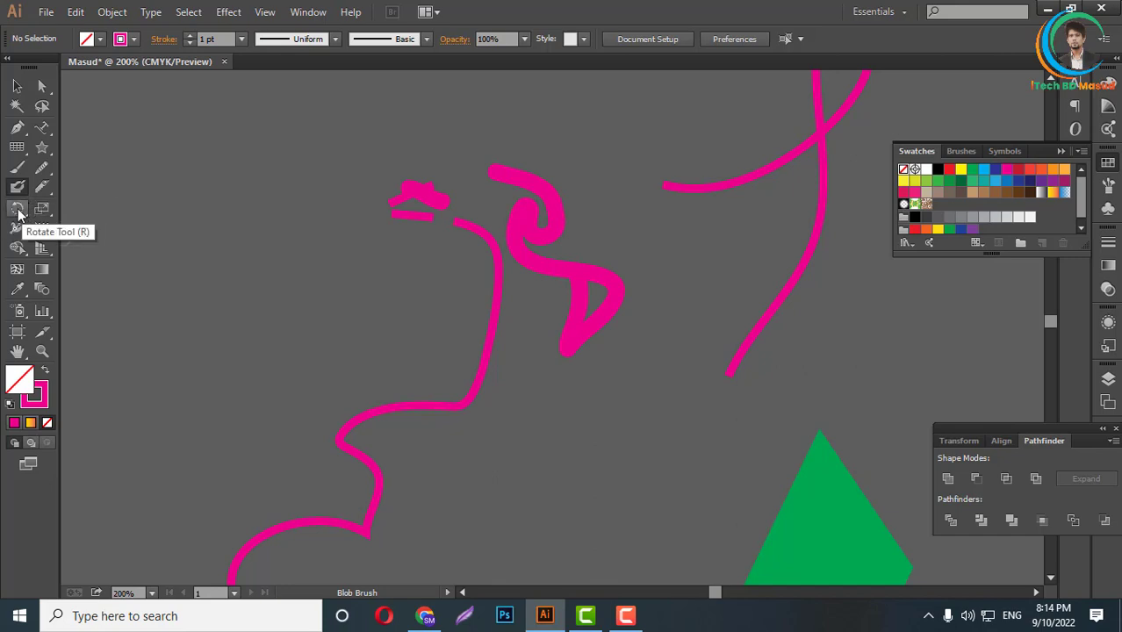
- Select the Rotate Tool and zoom out to 50% to show the whole artboard
{"action": "left_click", "coordinate": [18, 212]}
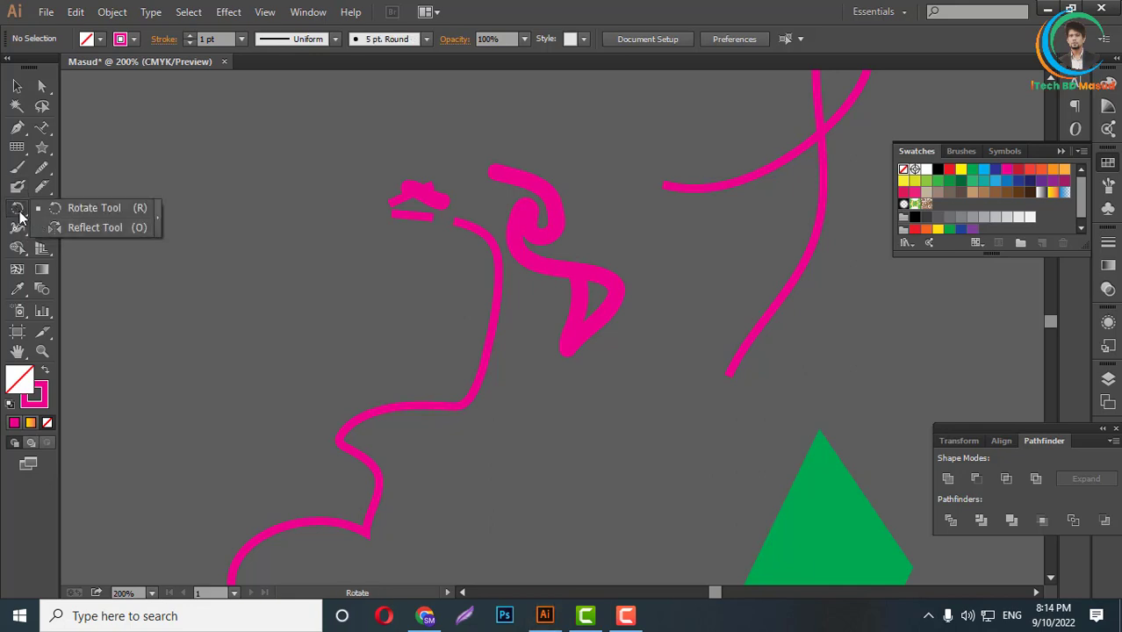
{"action": "scroll", "coordinate": [318, 382], "scroll_direction": "down", "scroll_amount": 3}
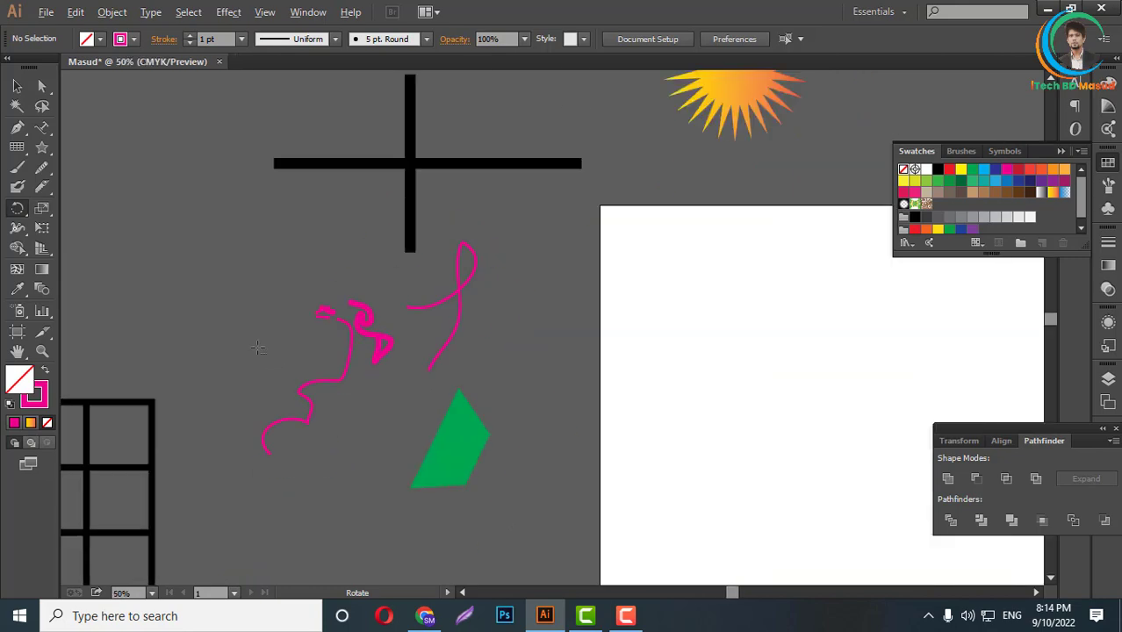
{"action": "scroll", "coordinate": [395, 377], "scroll_direction": "down", "scroll_amount": 2}
{"action": "scroll", "coordinate": [441, 376], "scroll_direction": "up", "scroll_amount": 1}
{"action": "scroll", "coordinate": [465, 393], "scroll_direction": "up", "scroll_amount": 1}
- Draw a large 7 pt magenta circle and a small solid pink dot just above it
{"action": "scroll", "coordinate": [150, 230], "scroll_direction": "down", "scroll_amount": 1}
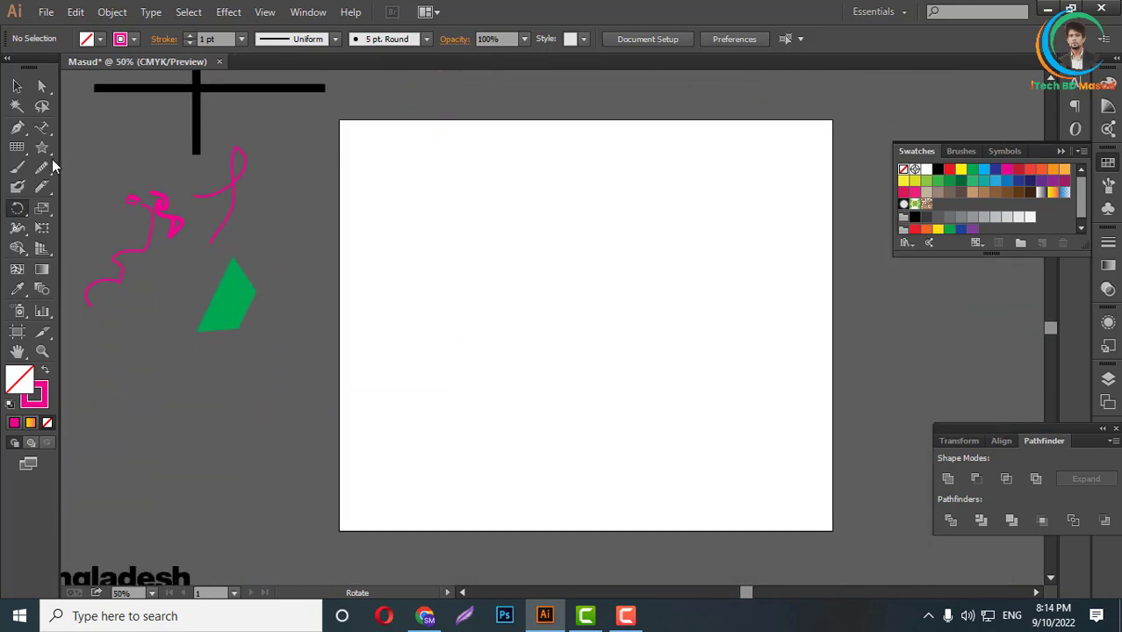
{"action": "left_click_drag", "start_coordinate": [42, 147], "coordinate": [115, 185]}
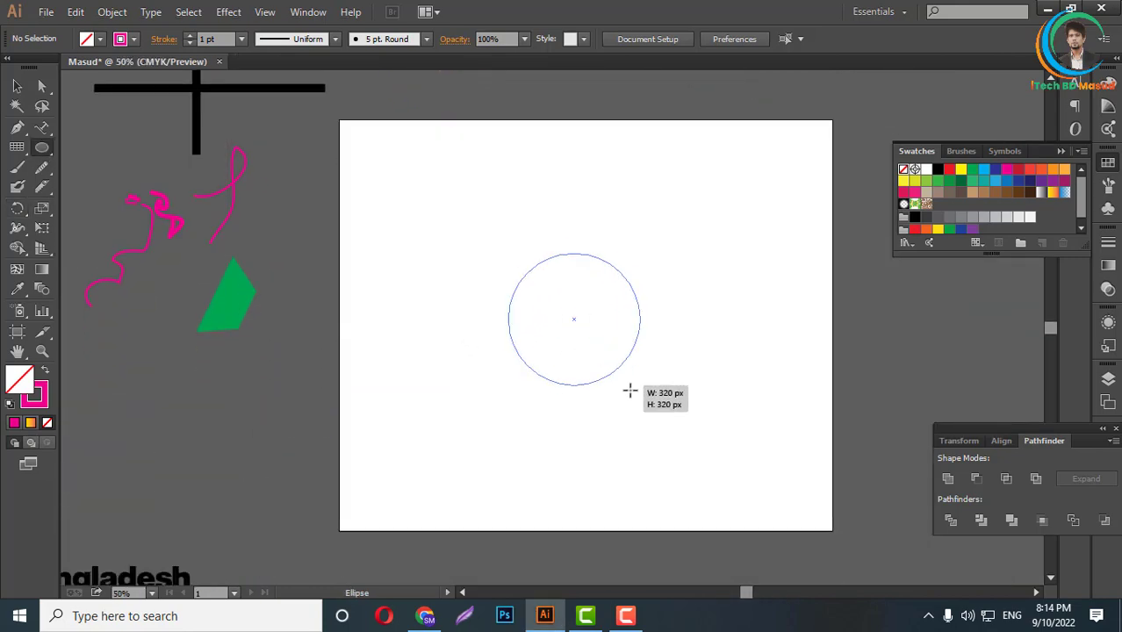
{"action": "left_click_drag", "start_coordinate": [574, 320], "coordinate": [650, 395]}
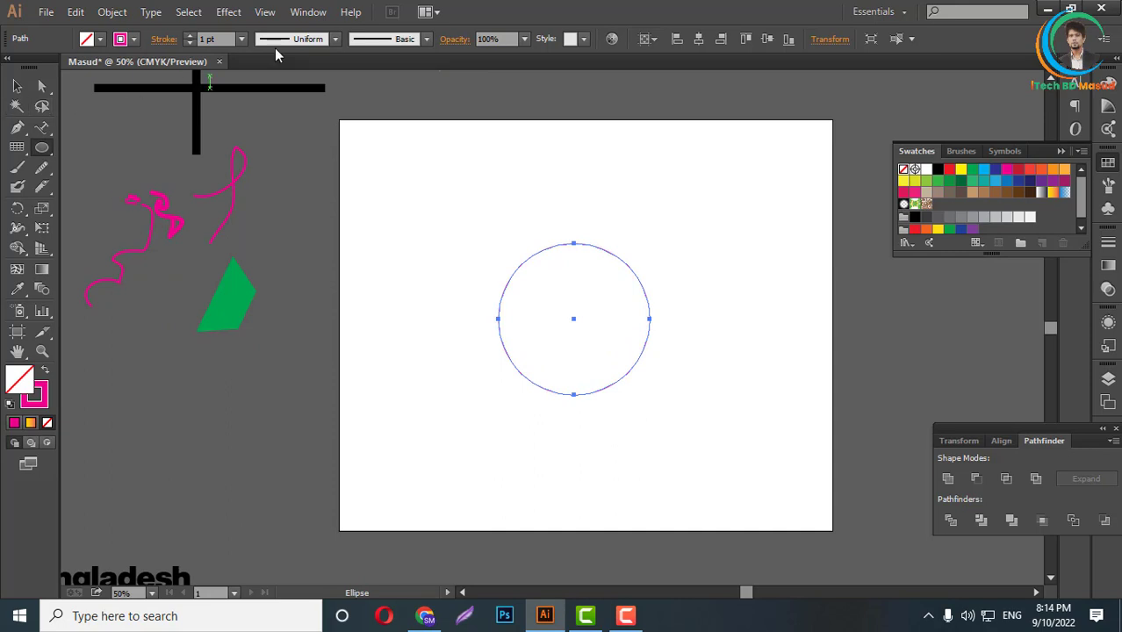
{"action": "scroll", "coordinate": [221, 41], "scroll_direction": "up", "scroll_amount": 2}
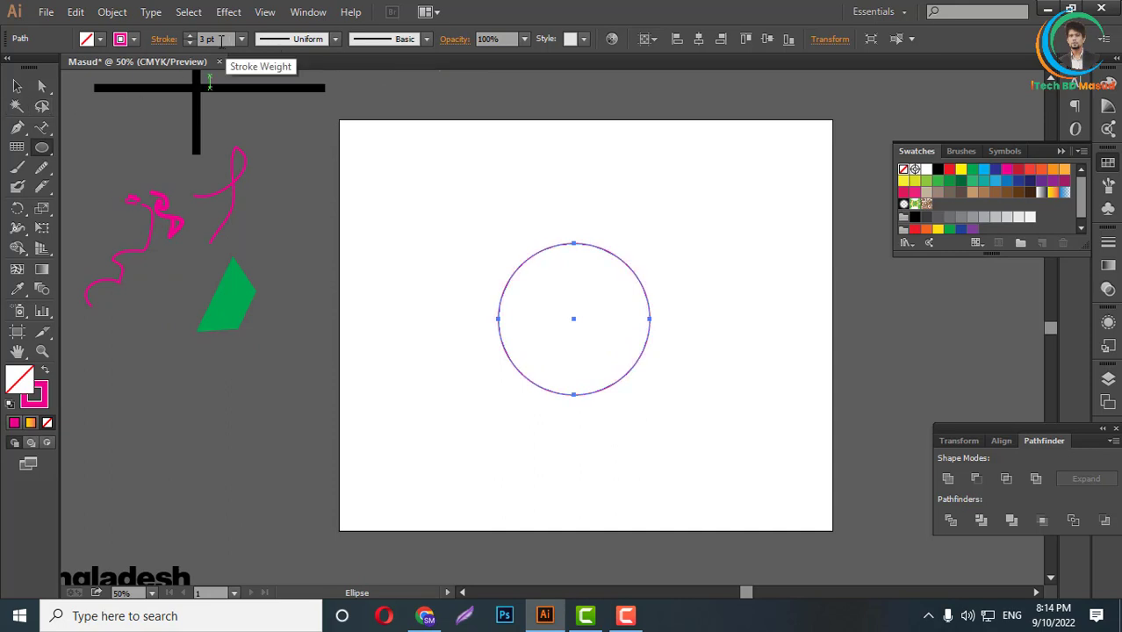
{"action": "scroll", "coordinate": [221, 40], "scroll_direction": "up", "scroll_amount": 2}
{"action": "scroll", "coordinate": [222, 40], "scroll_direction": "up", "scroll_amount": 2}
{"action": "left_click", "coordinate": [42, 148]}
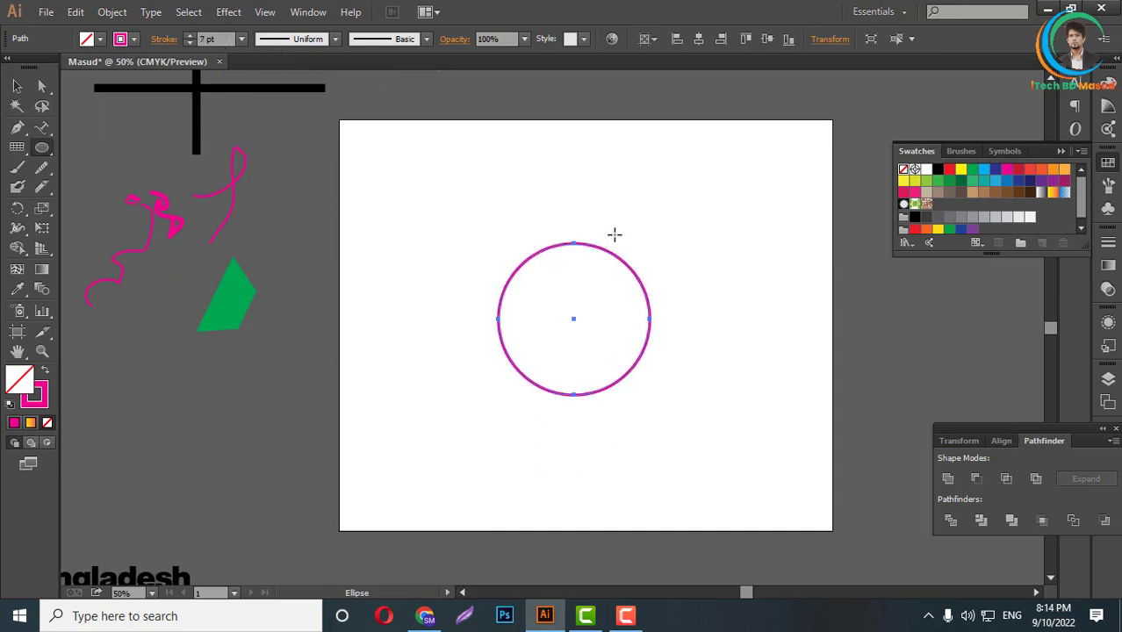
{"action": "left_click_drag", "start_coordinate": [575, 215], "coordinate": [590, 227]}
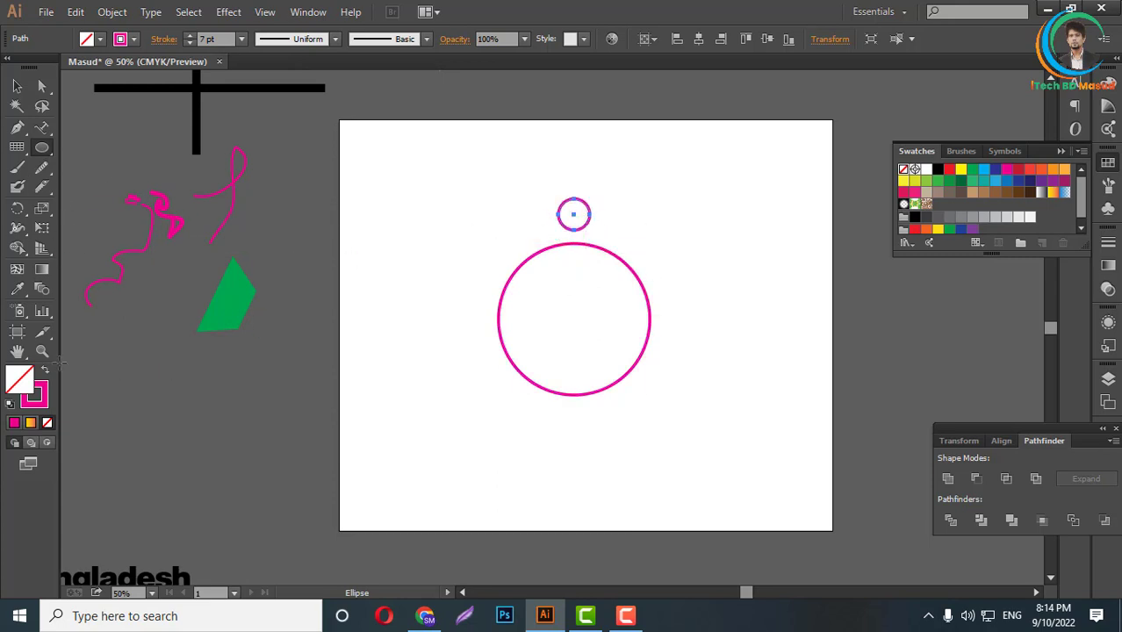
{"action": "left_click", "coordinate": [45, 370]}
- Copy the big circle and scale the copy down into a small central circle
{"action": "left_click", "coordinate": [17, 85]}
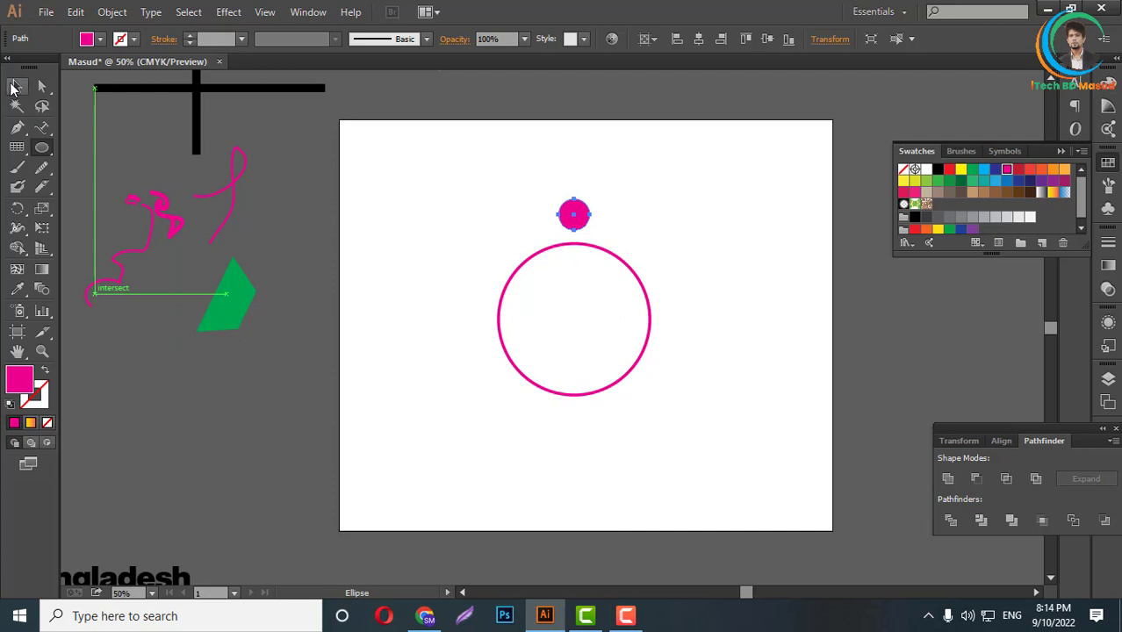
{"action": "left_click", "coordinate": [665, 258]}
{"action": "left_click", "coordinate": [646, 297]}
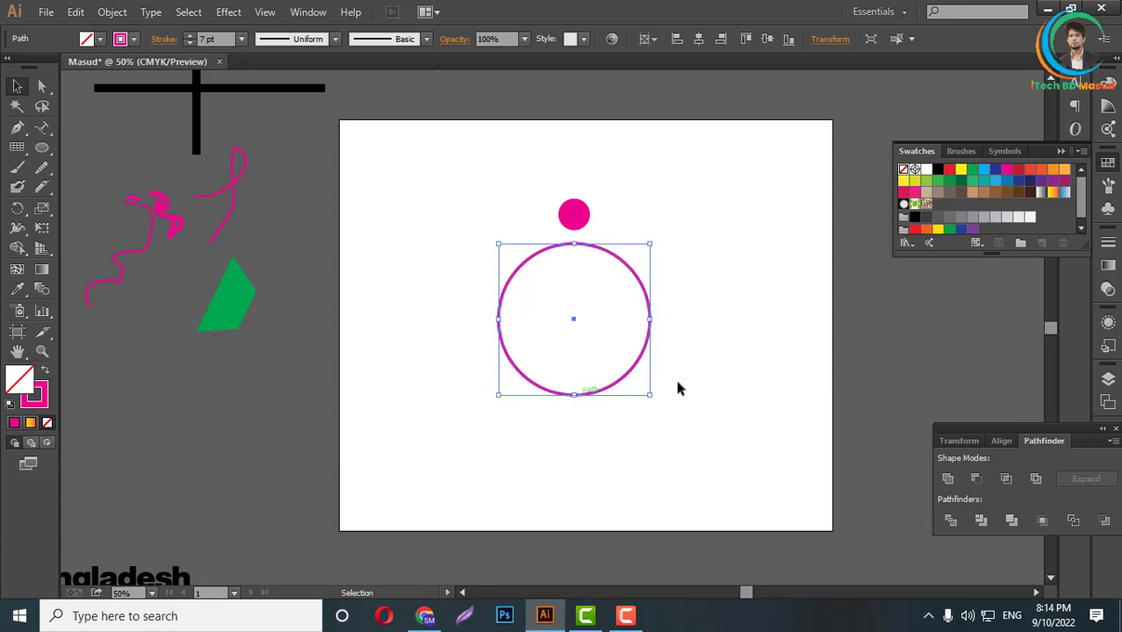
{"action": "key", "text": "a"}
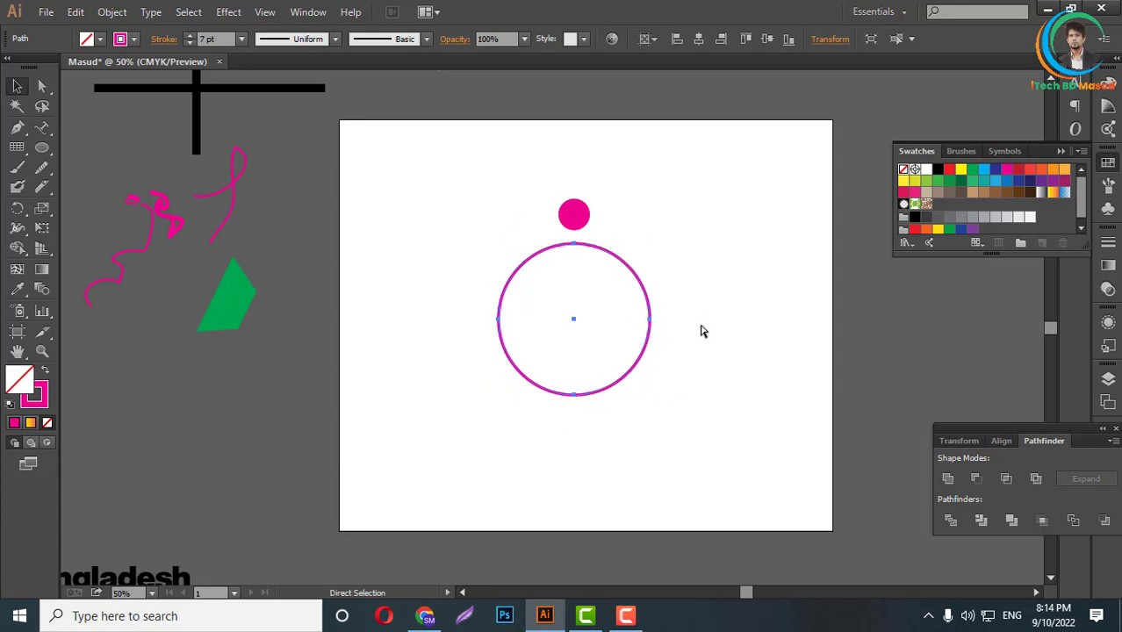
{"action": "key", "text": "v"}
{"action": "left_click_drag", "start_coordinate": [651, 319], "coordinate": [592, 317]}
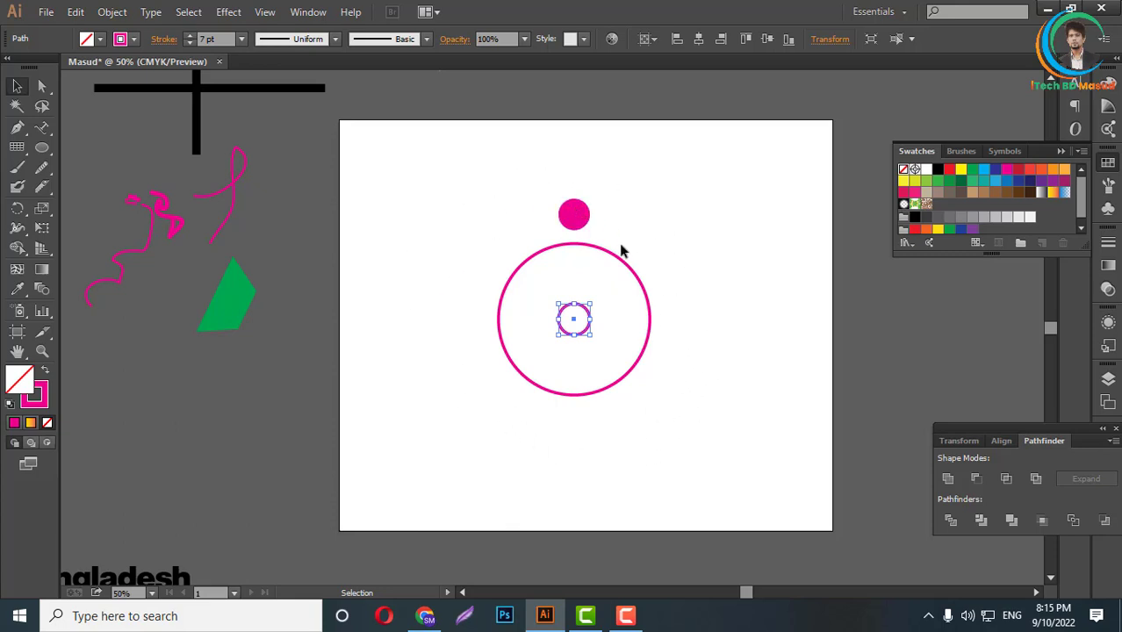
{"action": "left_click", "coordinate": [579, 218]}
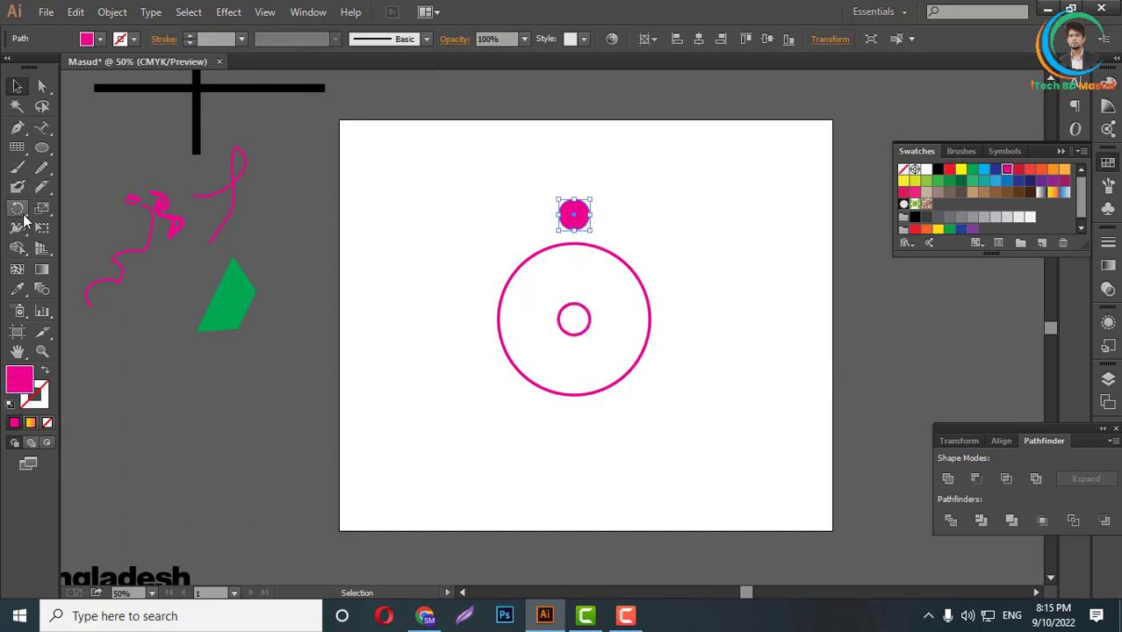
{"action": "left_click", "coordinate": [22, 213]}
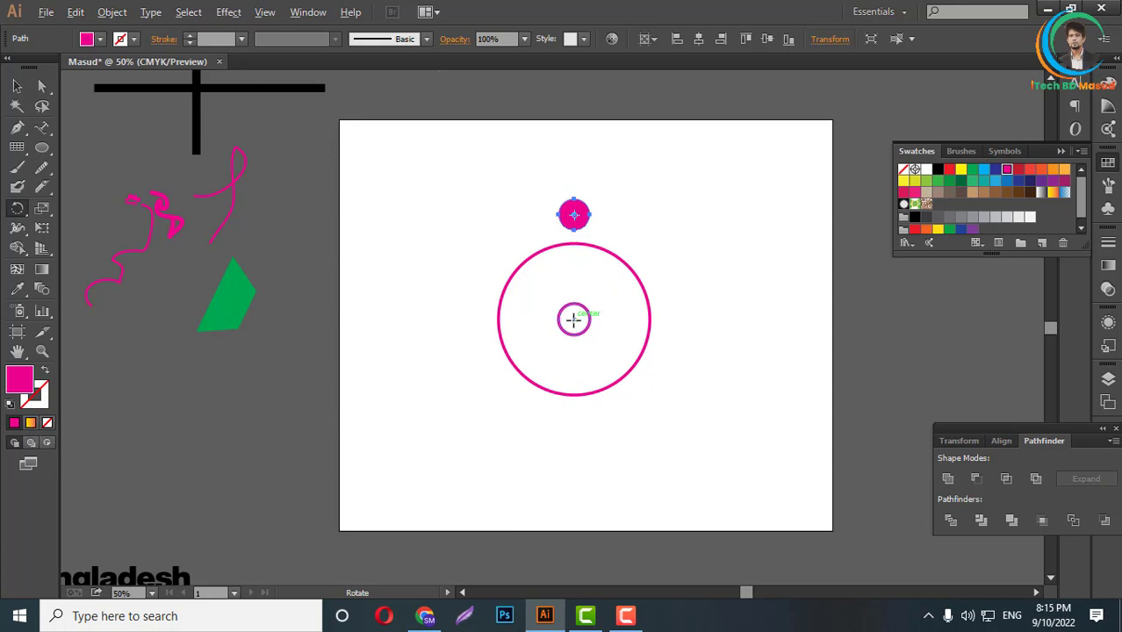
- Rotate-copy the pink dot 15° around the centre, repeating with Ctrl+D into a 24-dot ring
{"action": "left_click", "coordinate": [574, 320], "text": "alt"}
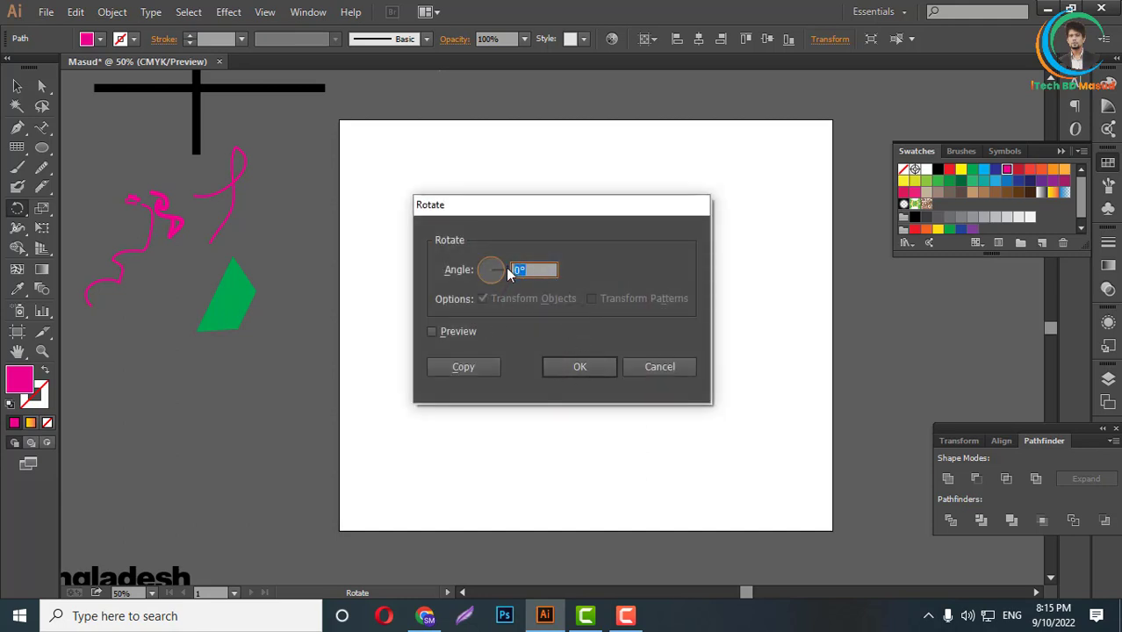
{"action": "type", "text": "15"}
{"action": "left_click", "coordinate": [432, 332]}
{"action": "left_click", "coordinate": [464, 367]}
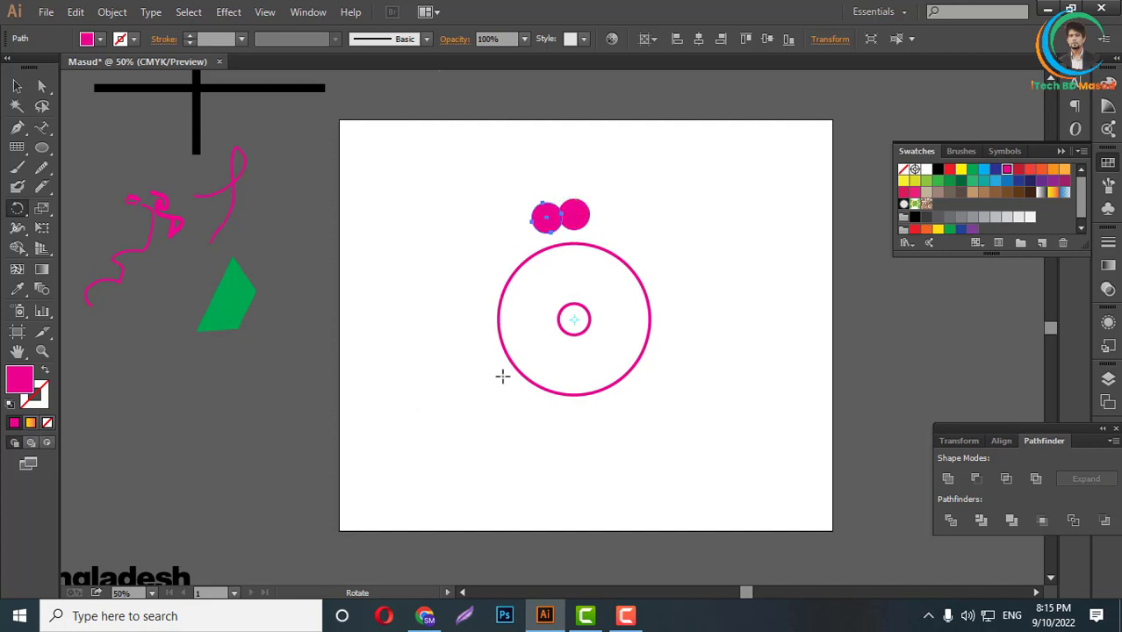
{"action": "key", "text": "v"}
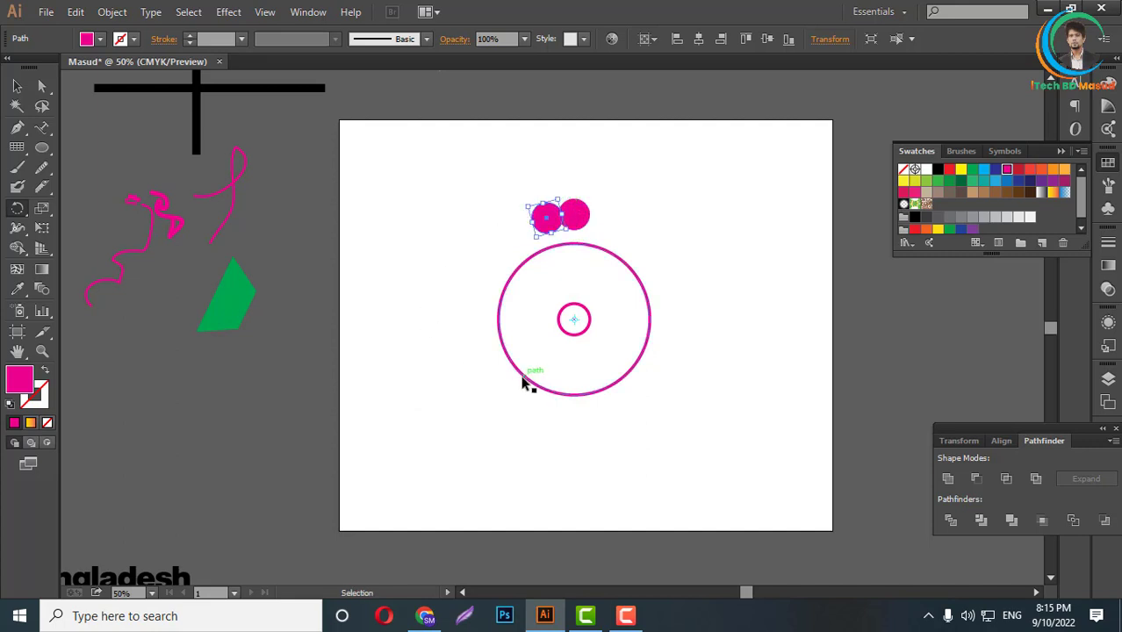
{"action": "key", "text": "ctrl+d"}
{"action": "key", "text": "ctrl+d"}
{"action": "key", "text": "ctrl+d"}
{"action": "key", "text": "ctrl+d"}
{"action": "key", "text": "ctrl+d"}
{"action": "key", "text": "ctrl+d"}
{"action": "key", "text": "ctrl+d"}
{"action": "key", "text": "ctrl+d"}
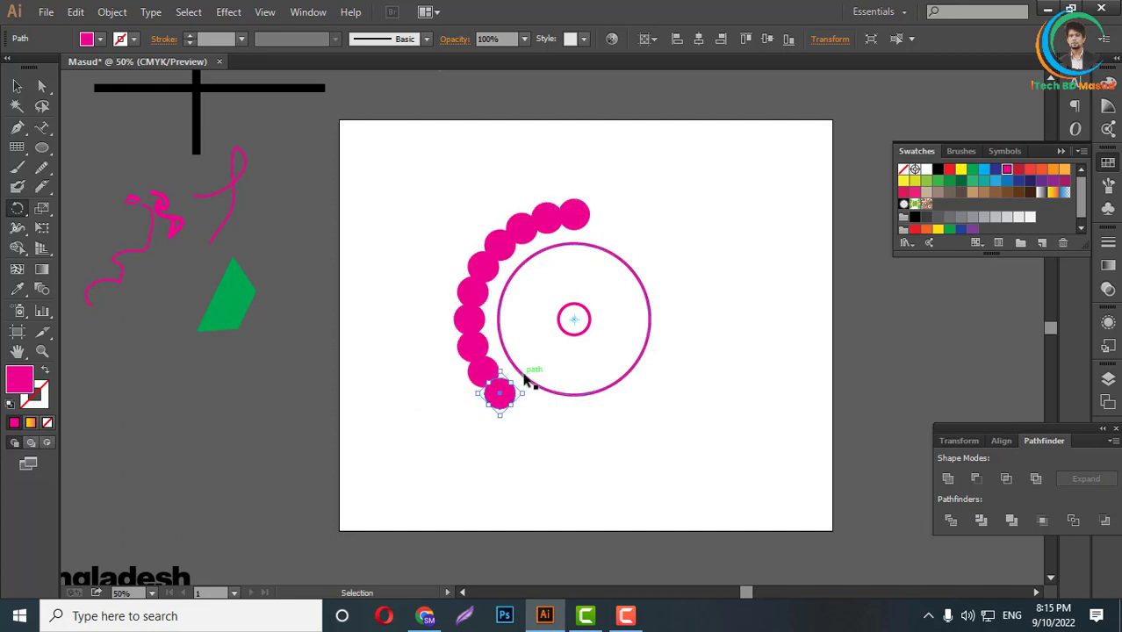
{"action": "key", "text": "ctrl+d"}
{"action": "key", "text": "ctrl+d"}
{"action": "key", "text": "ctrl+d"}
{"action": "key", "text": "ctrl+d"}
{"action": "key", "text": "ctrl+d"}
{"action": "key", "text": "ctrl+d"}
{"action": "key", "text": "ctrl+d"}
{"action": "key", "text": "ctrl+d"}
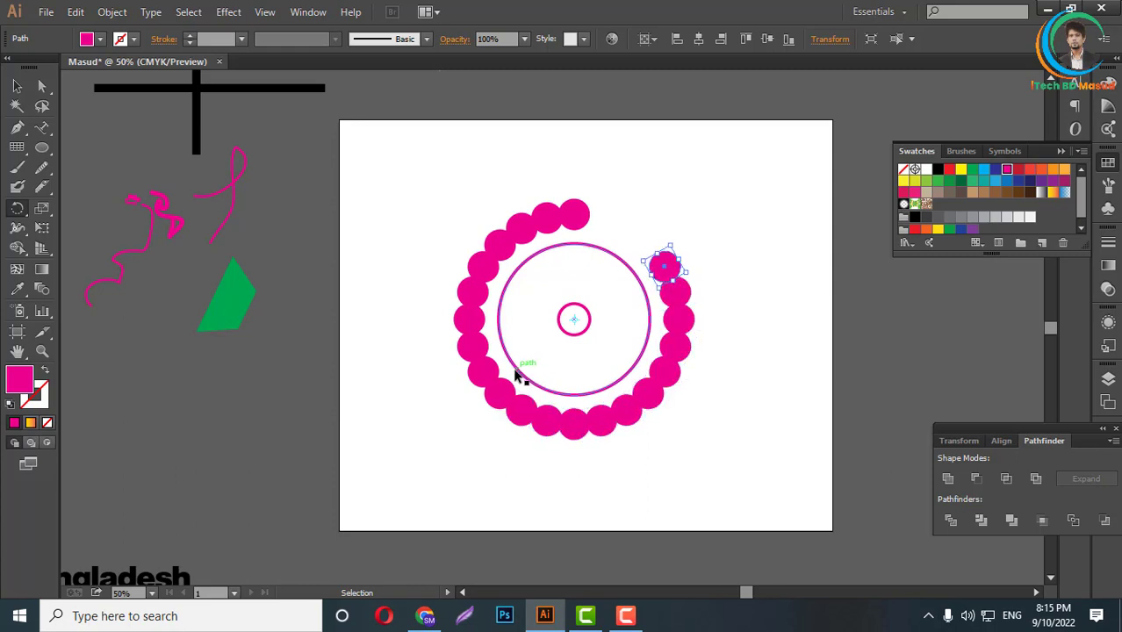
{"action": "key", "text": "ctrl+d"}
{"action": "key", "text": "ctrl+d"}
{"action": "key", "text": "ctrl+d"}
{"action": "key", "text": "r"}
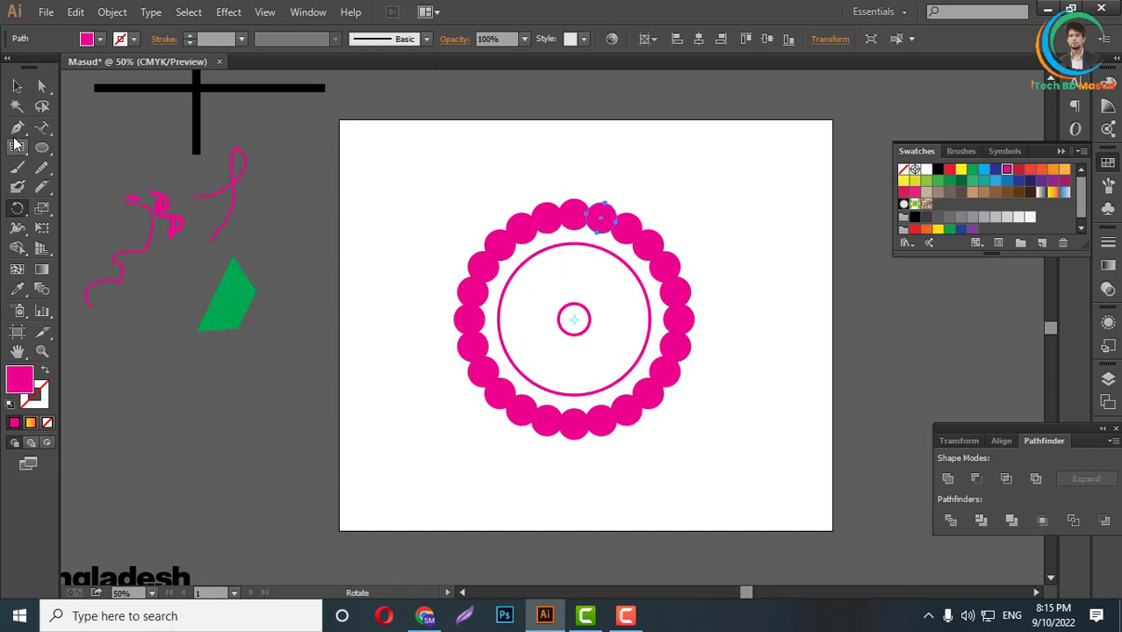
{"action": "left_click", "coordinate": [17, 85]}
{"action": "left_click_drag", "start_coordinate": [428, 179], "coordinate": [717, 430]}
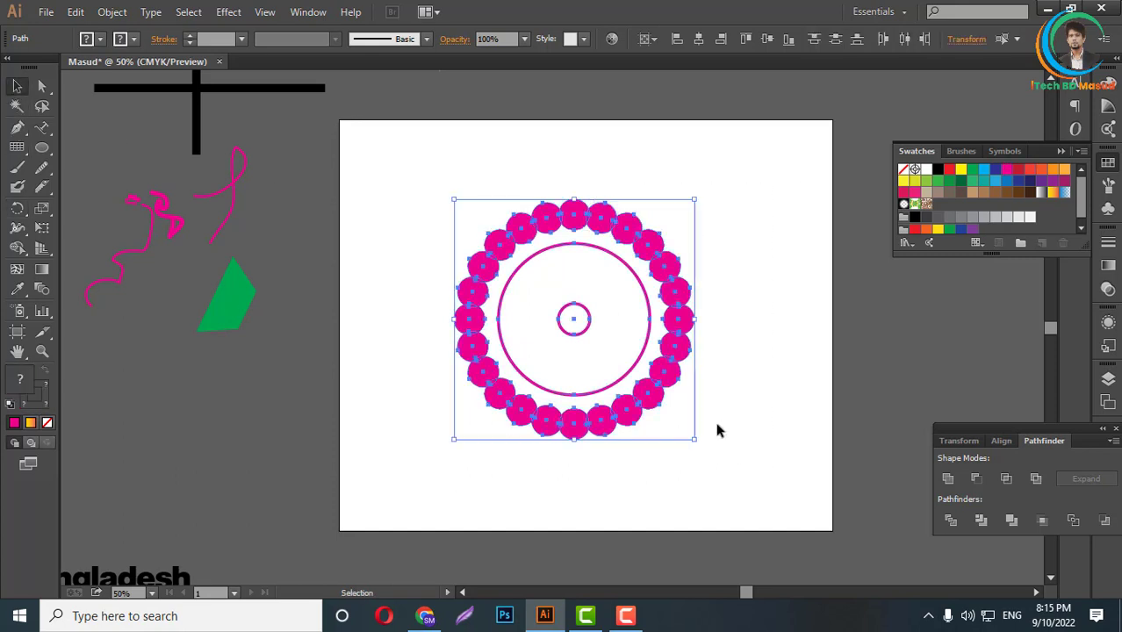
- Zoom out and move the dot ring up and to the right, off the artboard
{"action": "key", "text": "ctrl+minus"}
{"action": "mouse_move", "coordinate": [615, 360]}
{"action": "left_mouse_down"}
{"action": "mouse_move", "coordinate": [816, 259]}
{"action": "mouse_move", "coordinate": [824, 219]}
{"action": "left_mouse_up"}
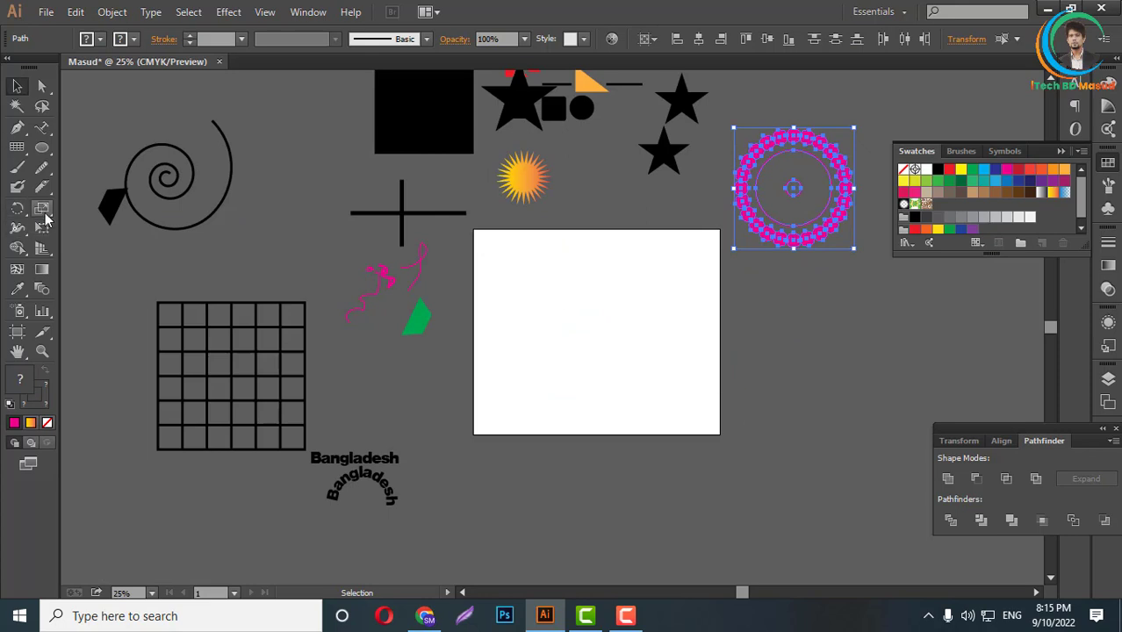
{"action": "left_click", "coordinate": [44, 211]}
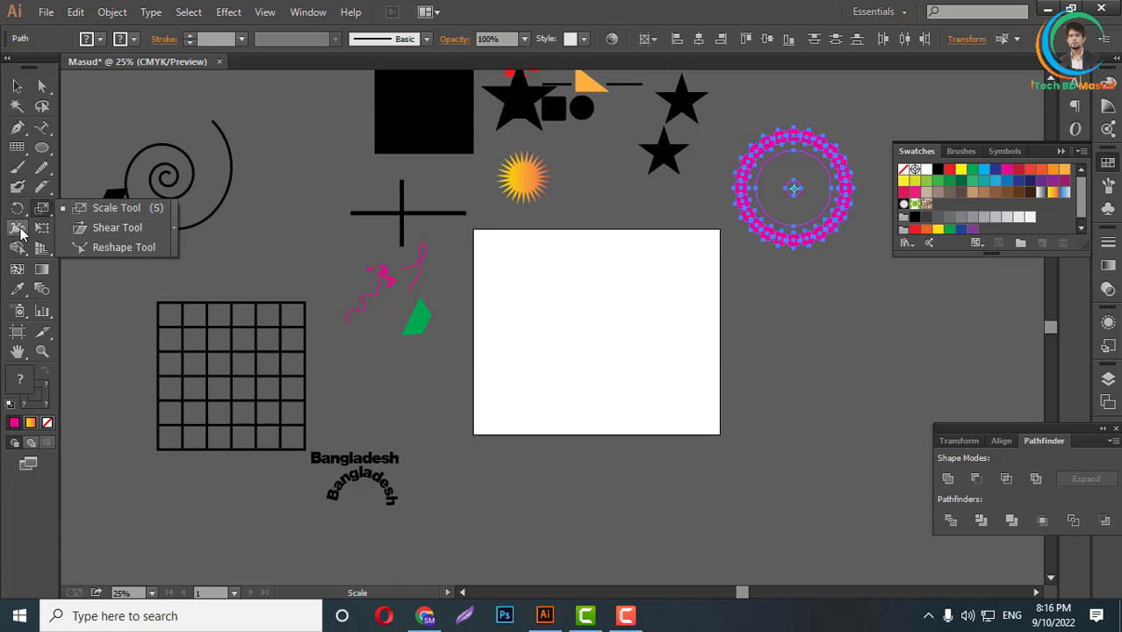
- Widen the spiral's outer stroke to about 59 px with the Width Tool, tapering toward its inner end
{"action": "left_click", "coordinate": [19, 230]}
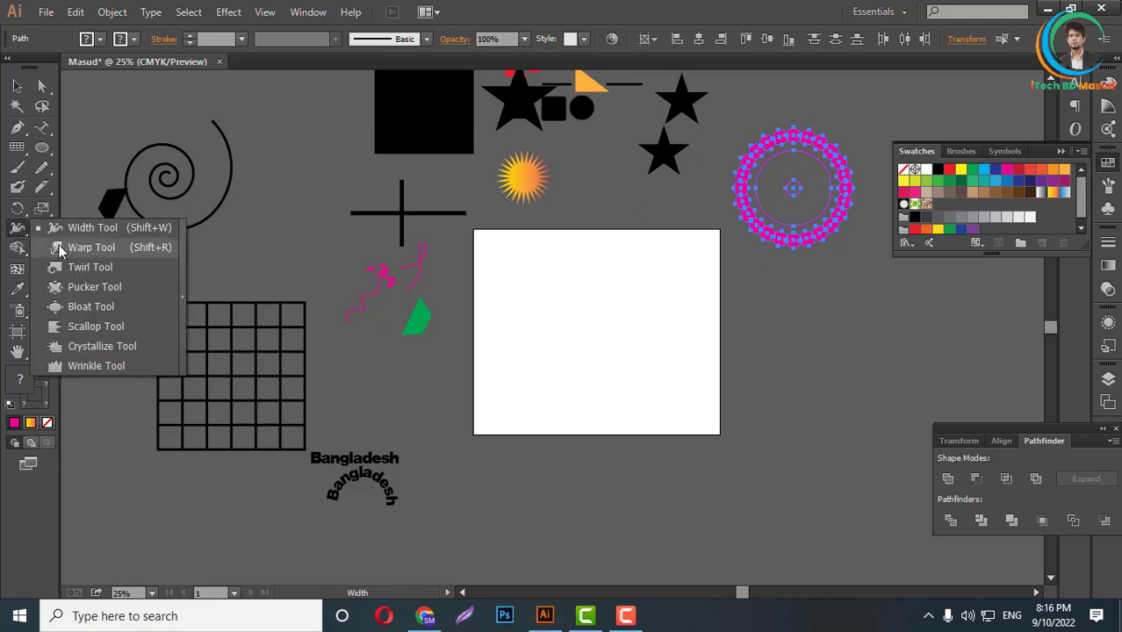
{"action": "left_click", "coordinate": [15, 233]}
{"action": "scroll", "coordinate": [527, 334], "scroll_direction": "up", "scroll_amount": 1}
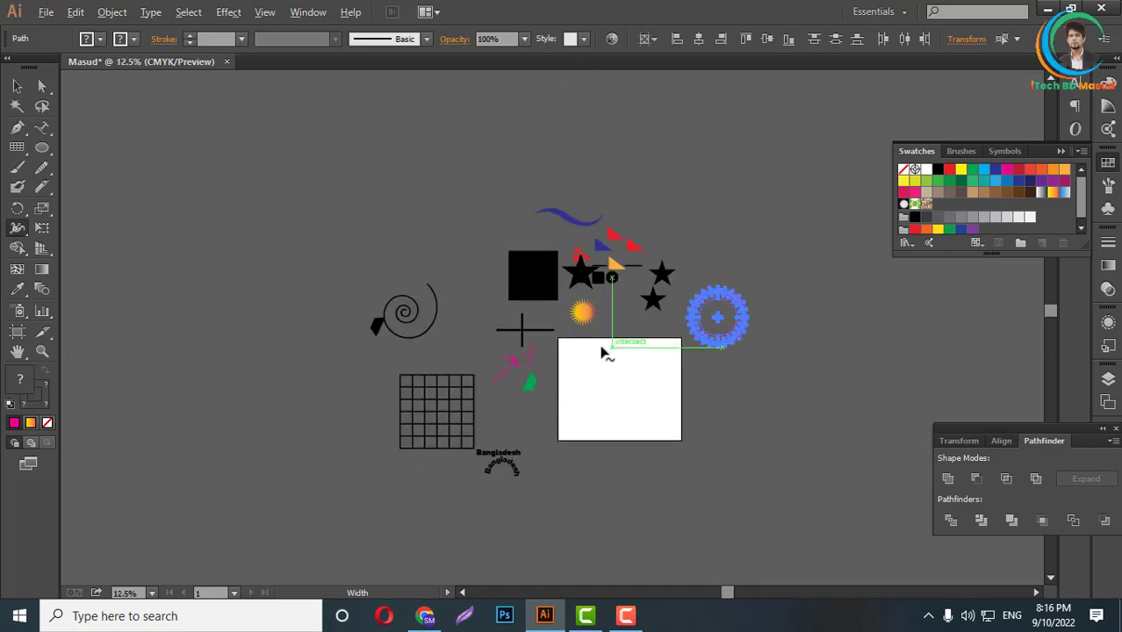
{"action": "scroll", "coordinate": [338, 258], "scroll_direction": "down", "scroll_amount": 1}
{"action": "scroll", "coordinate": [358, 283], "scroll_direction": "up", "scroll_amount": 3}
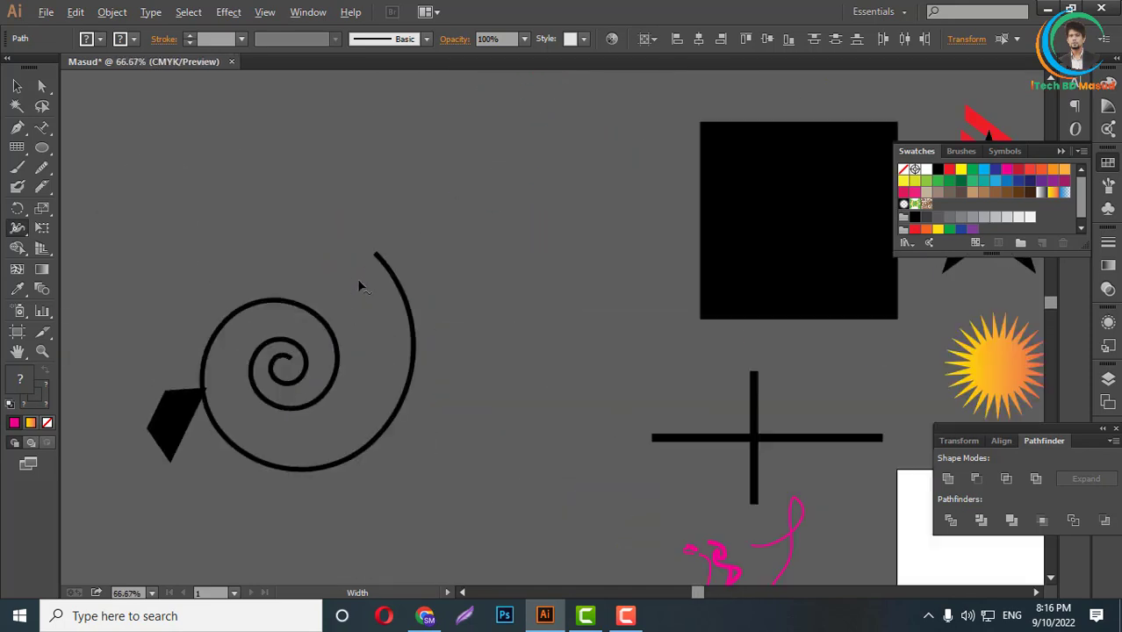
{"action": "scroll", "coordinate": [444, 270], "scroll_direction": "up", "scroll_amount": 2}
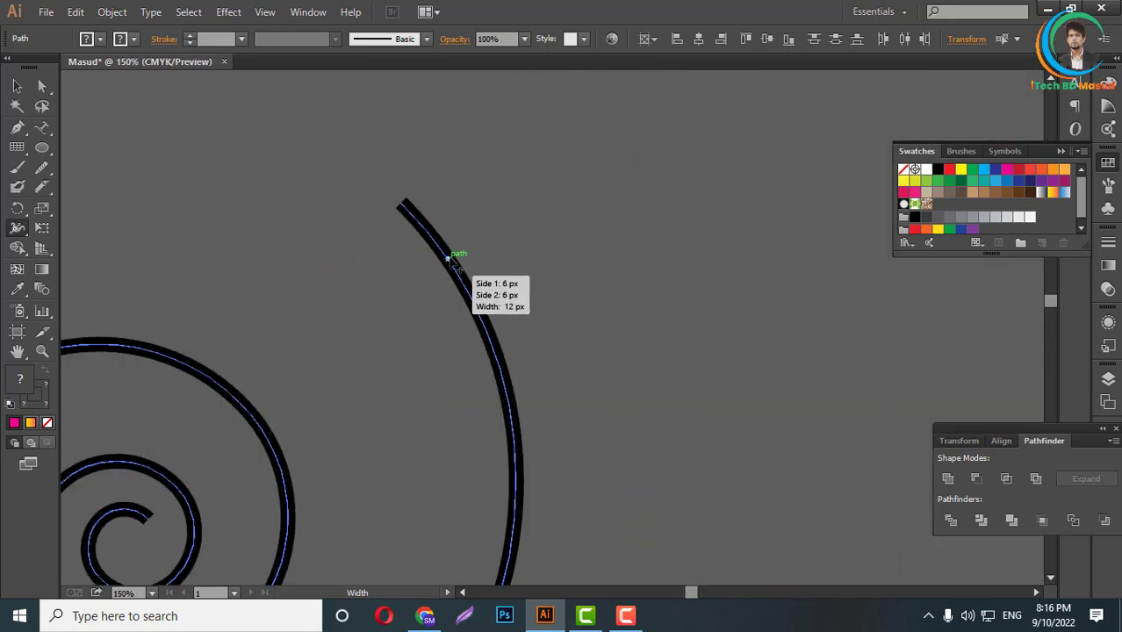
{"action": "scroll", "coordinate": [527, 518], "scroll_direction": "down", "scroll_amount": 1}
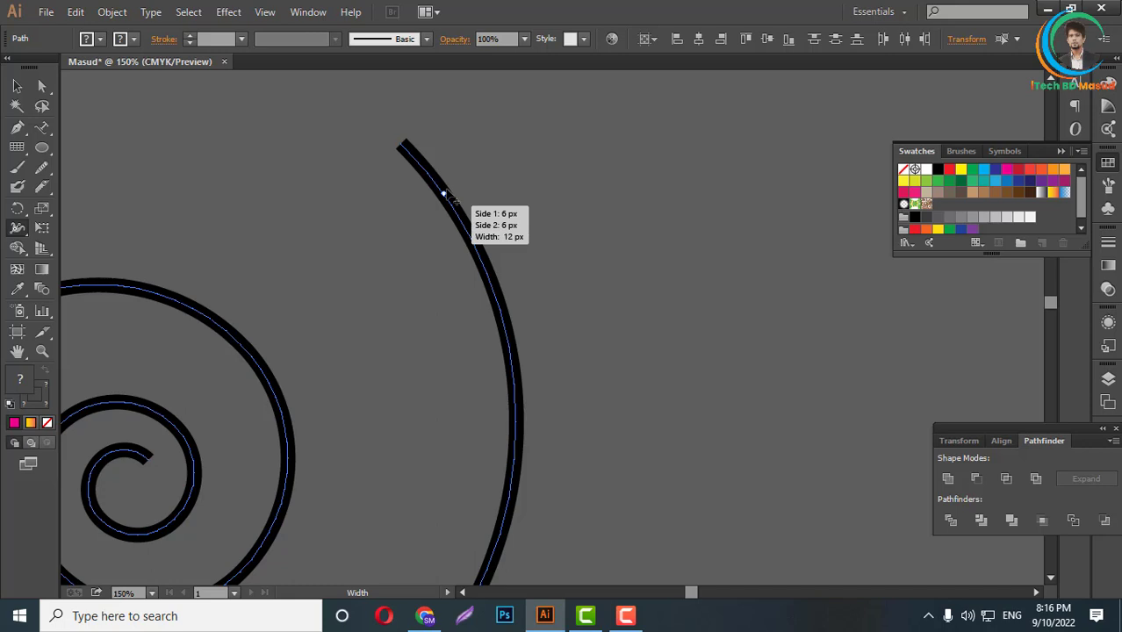
{"action": "mouse_move", "coordinate": [444, 194]}
{"action": "left_mouse_down"}
{"action": "mouse_move", "coordinate": [483, 186]}
{"action": "mouse_move", "coordinate": [475, 193]}
{"action": "left_mouse_up"}
{"action": "scroll", "coordinate": [615, 311], "scroll_direction": "down", "scroll_amount": 3}
{"action": "scroll", "coordinate": [439, 314], "scroll_direction": "down", "scroll_amount": 1}
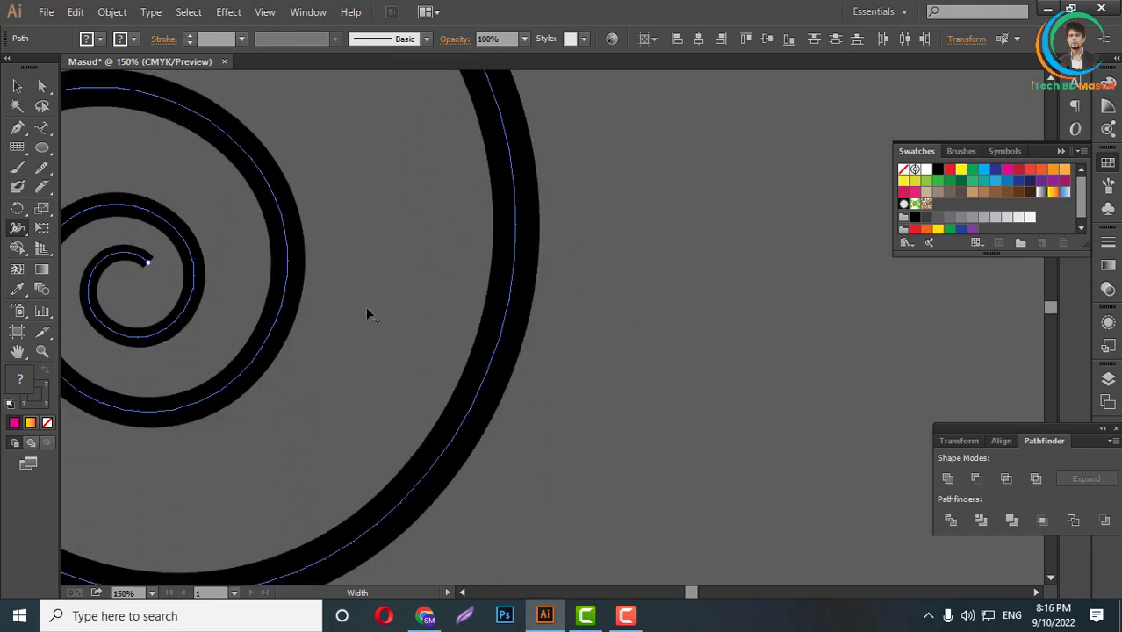
{"action": "mouse_move", "coordinate": [150, 267]}
{"action": "left_mouse_down"}
{"action": "mouse_move", "coordinate": [146, 279]}
{"action": "mouse_move", "coordinate": [156, 265]}
{"action": "left_mouse_up"}
{"action": "scroll", "coordinate": [631, 356], "scroll_direction": "down", "scroll_amount": 2}
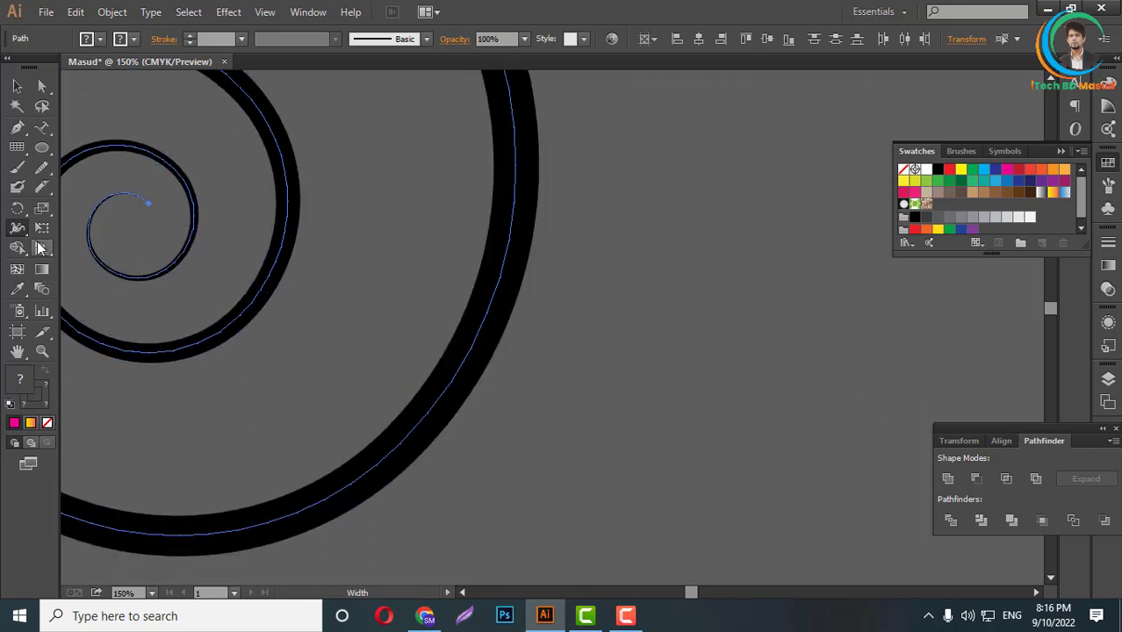
{"action": "left_click", "coordinate": [17, 230]}
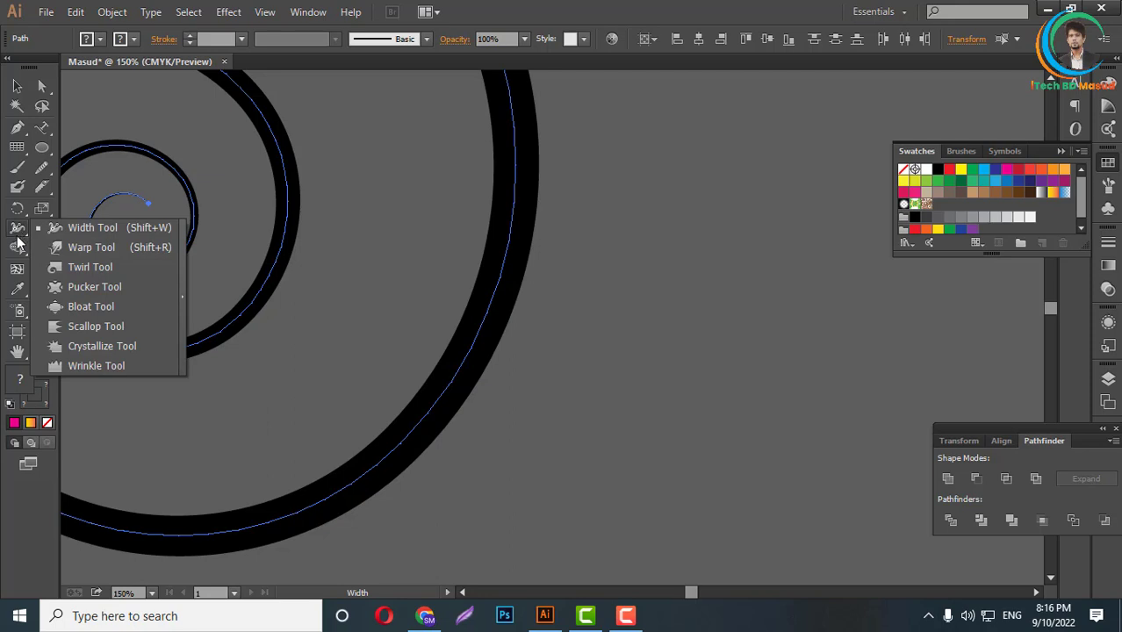
- Fit all the artwork in view and deselect the current artwork
{"action": "left_click", "coordinate": [91, 267]}
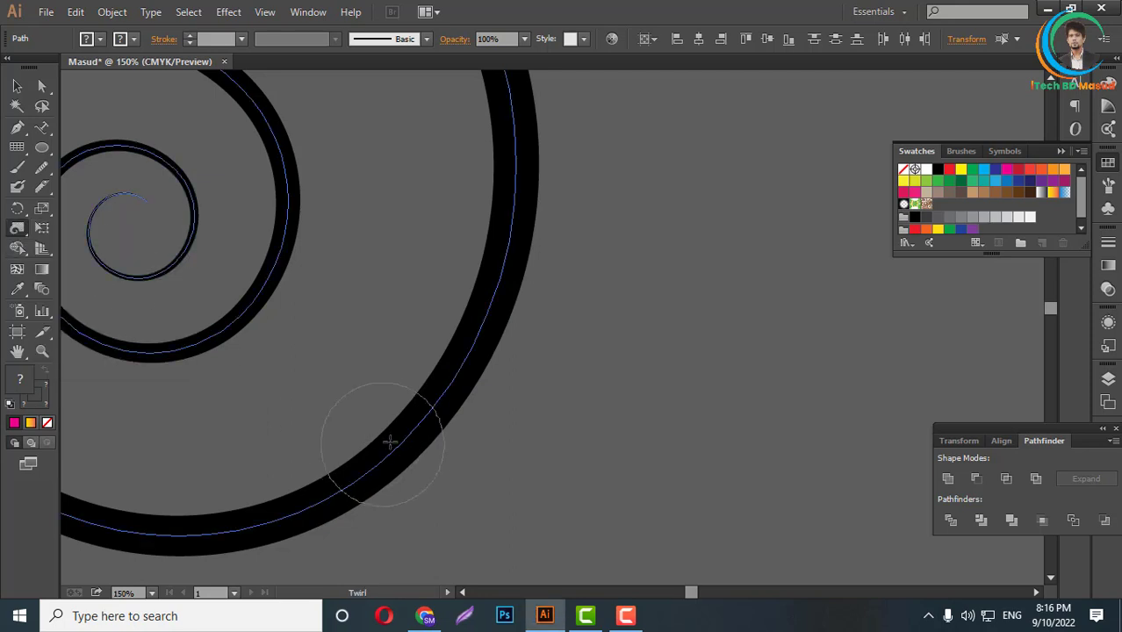
{"action": "key", "text": "ctrl+0"}
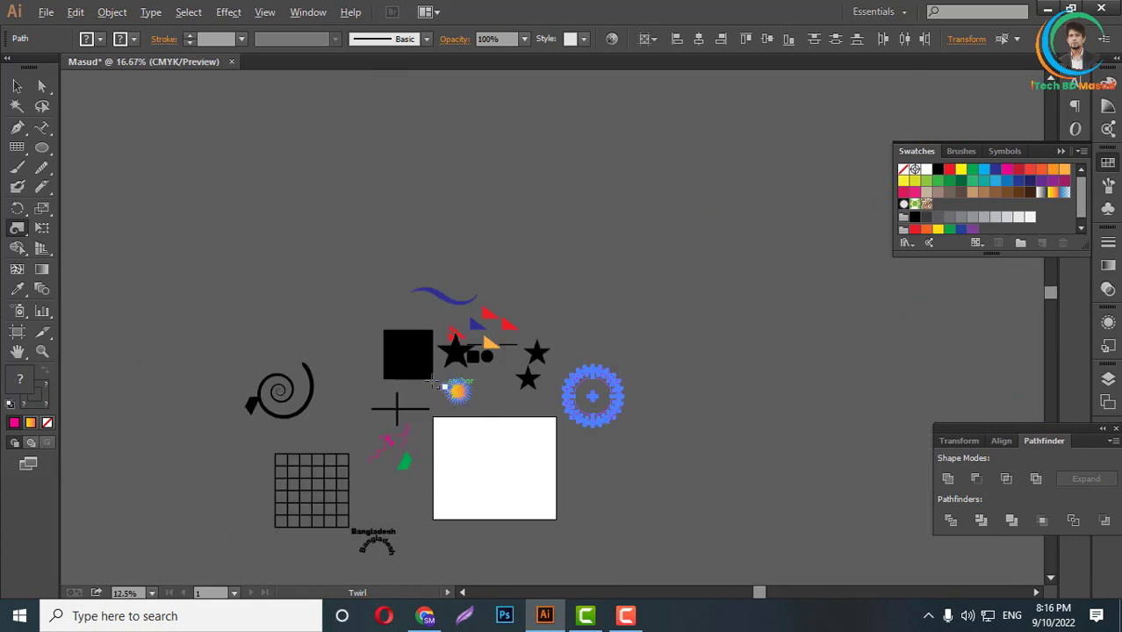
{"action": "scroll", "coordinate": [439, 378], "scroll_direction": "up", "scroll_amount": 3}
{"action": "scroll", "coordinate": [417, 376], "scroll_direction": "up", "scroll_amount": 2}
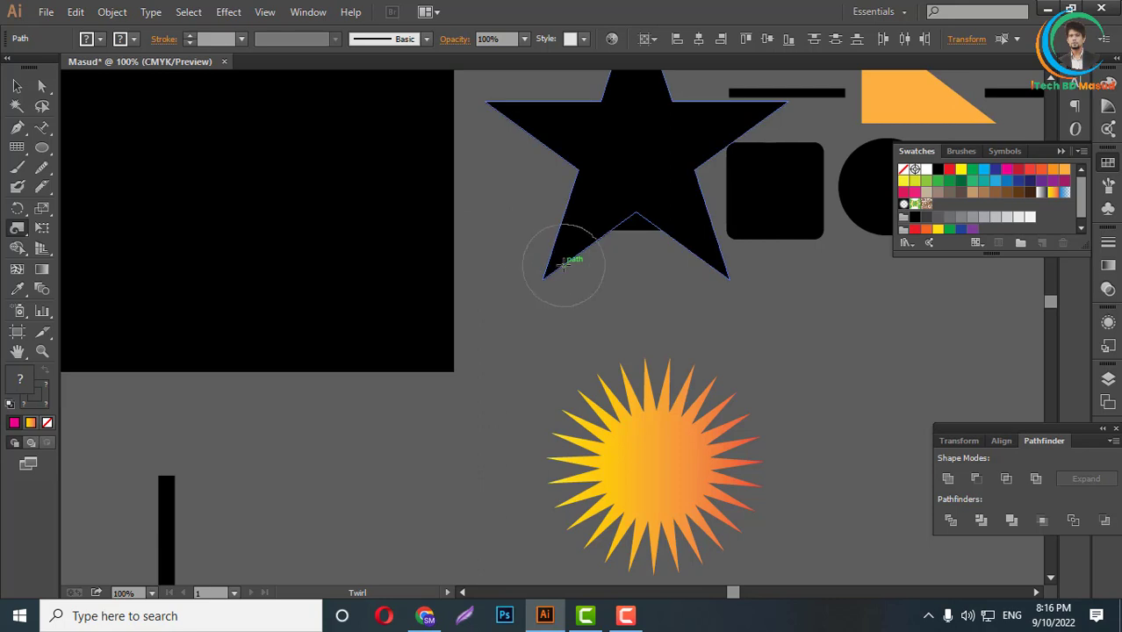
{"action": "key", "text": "ctrl+0"}
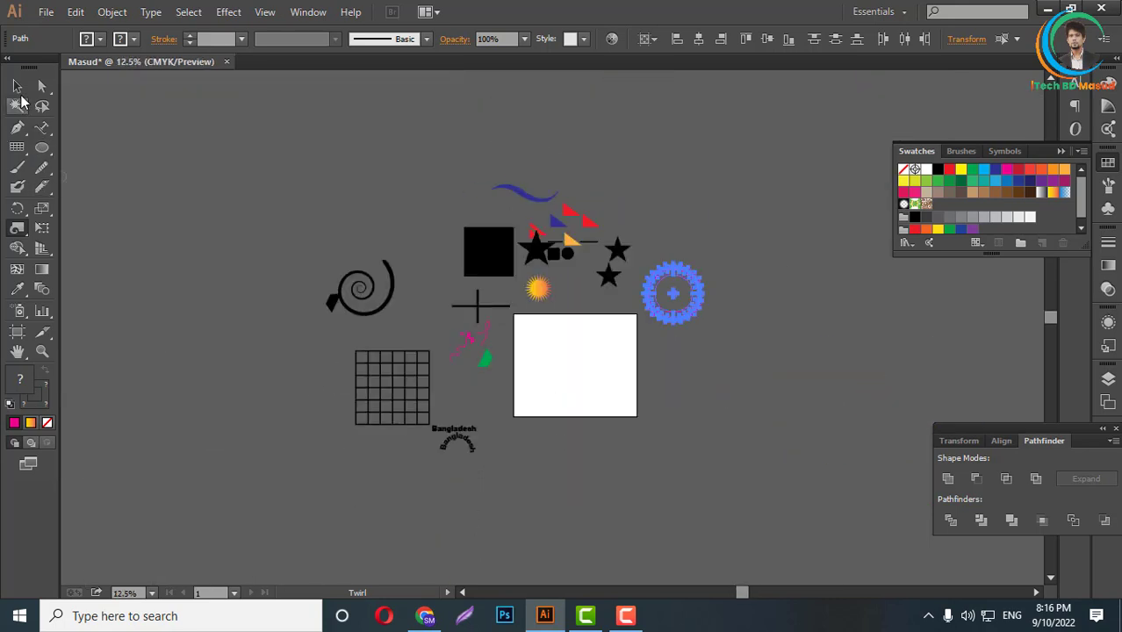
{"action": "left_click", "coordinate": [16, 86]}
{"action": "scroll", "coordinate": [557, 364], "scroll_direction": "up", "scroll_amount": 2}
{"action": "left_click", "coordinate": [616, 400]}
- Draw a pink circle on the white rectangle and twirl its right edge into a spiral
{"action": "key", "text": "l"}
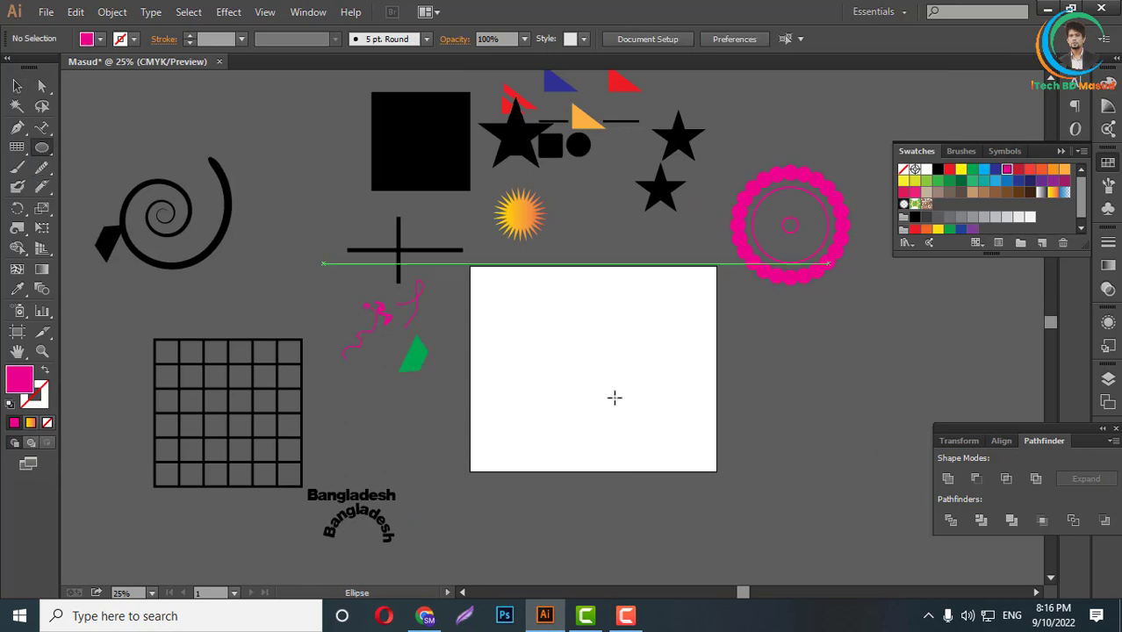
{"action": "left_click_drag", "start_coordinate": [579, 330], "coordinate": [665, 416]}
{"action": "key", "text": "ctrl+1"}
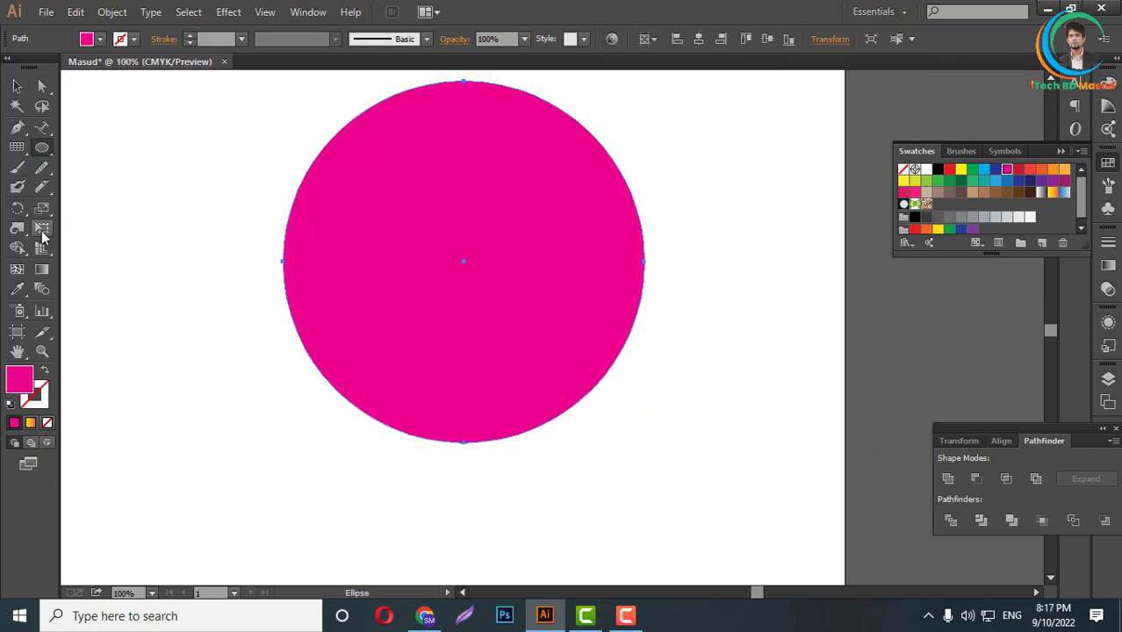
{"action": "left_click", "coordinate": [16, 228]}
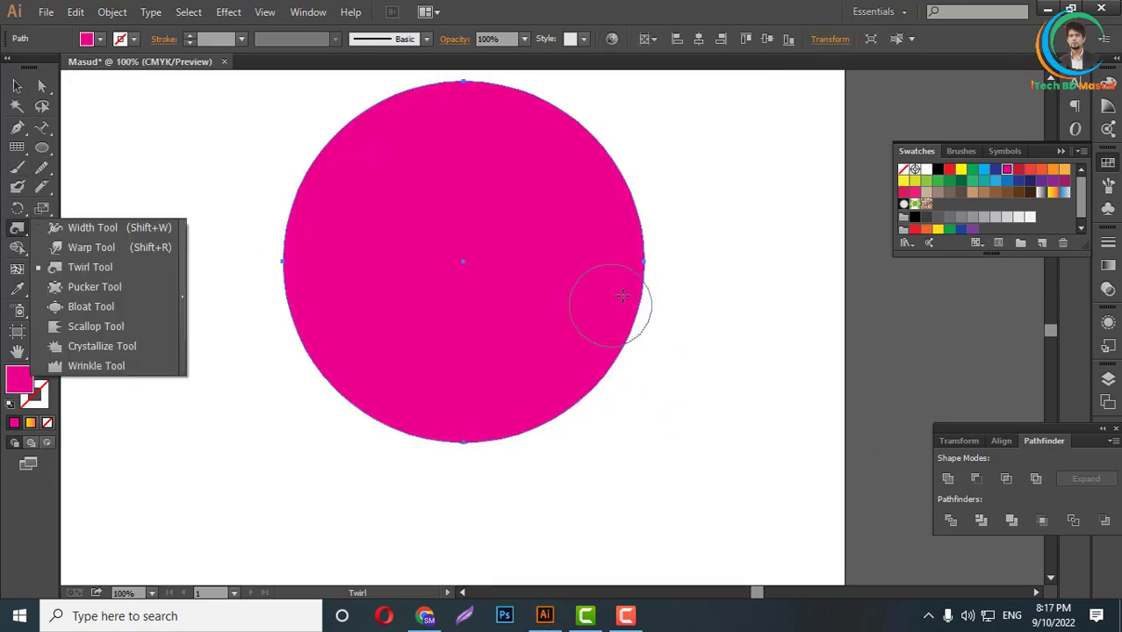
{"action": "left_click_drag", "start_coordinate": [643, 261], "coordinate": [646, 268]}
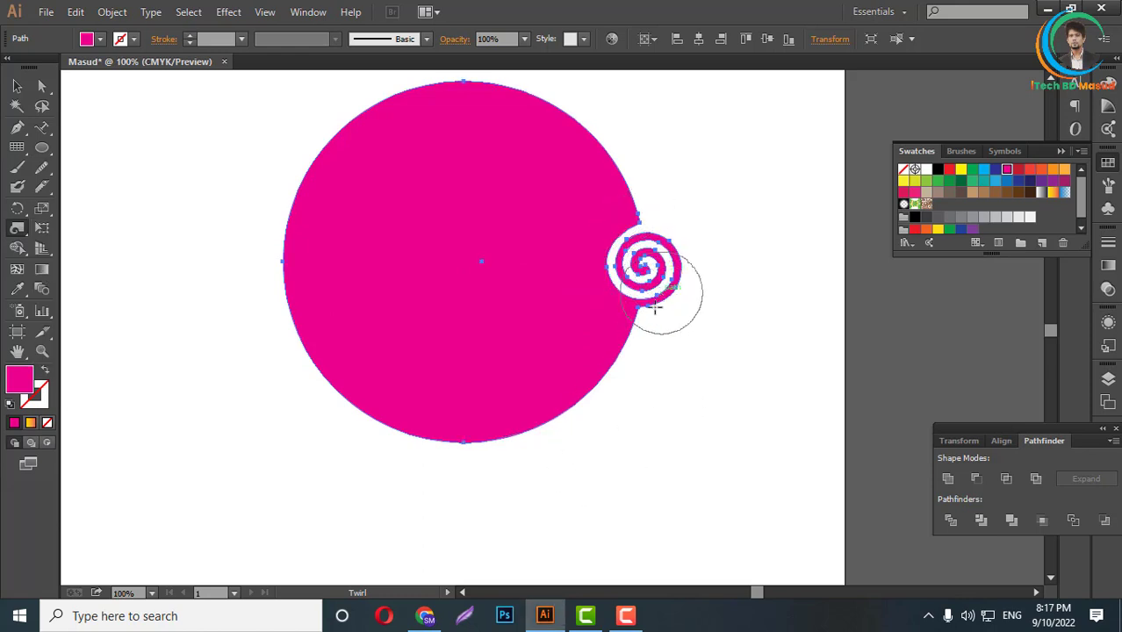
- Move the twirled pink circle beside the black square
{"action": "left_click", "coordinate": [18, 86]}
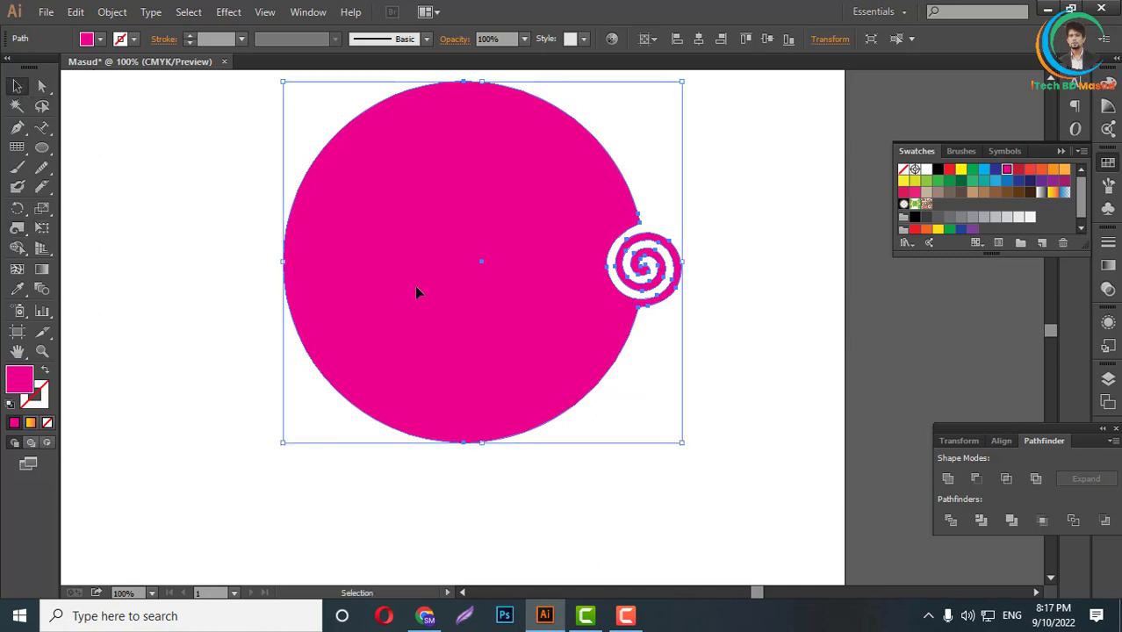
{"action": "scroll", "coordinate": [474, 333], "scroll_direction": "down", "scroll_amount": 4}
{"action": "mouse_move", "coordinate": [474, 333]}
{"action": "left_mouse_down"}
{"action": "mouse_move", "coordinate": [291, 197]}
{"action": "mouse_move", "coordinate": [174, 151]}
{"action": "left_mouse_up"}
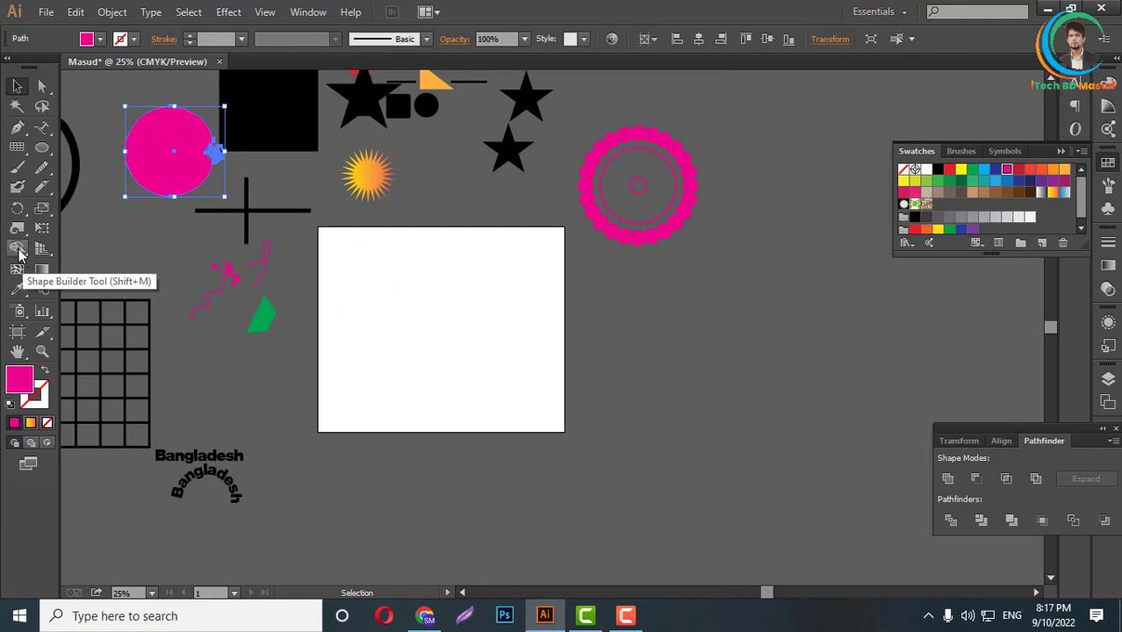
- Move the two small stars into the white rectangle
{"action": "left_click", "coordinate": [20, 252]}
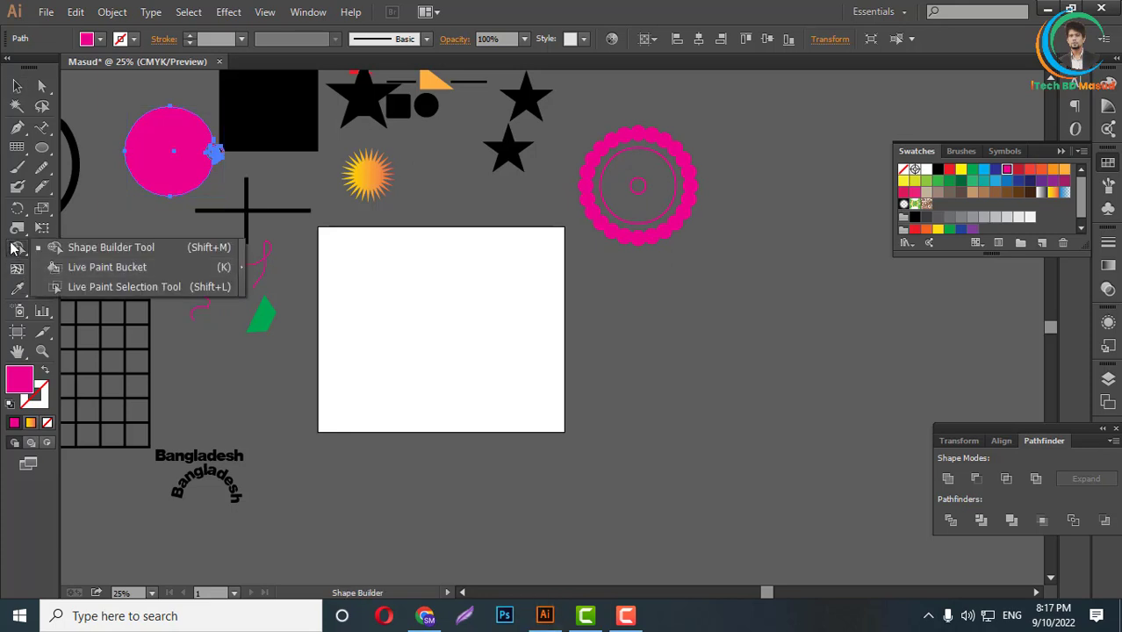
{"action": "key", "text": "ctrl+minus"}
{"action": "key", "text": "v"}
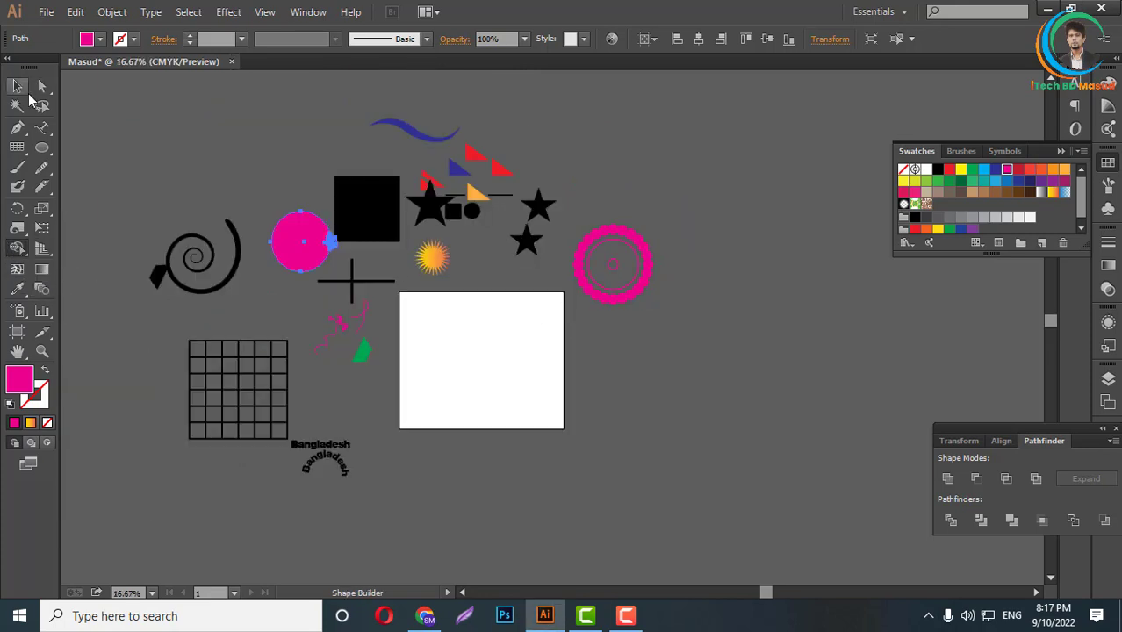
{"action": "left_click_drag", "start_coordinate": [519, 248], "coordinate": [518, 250]}
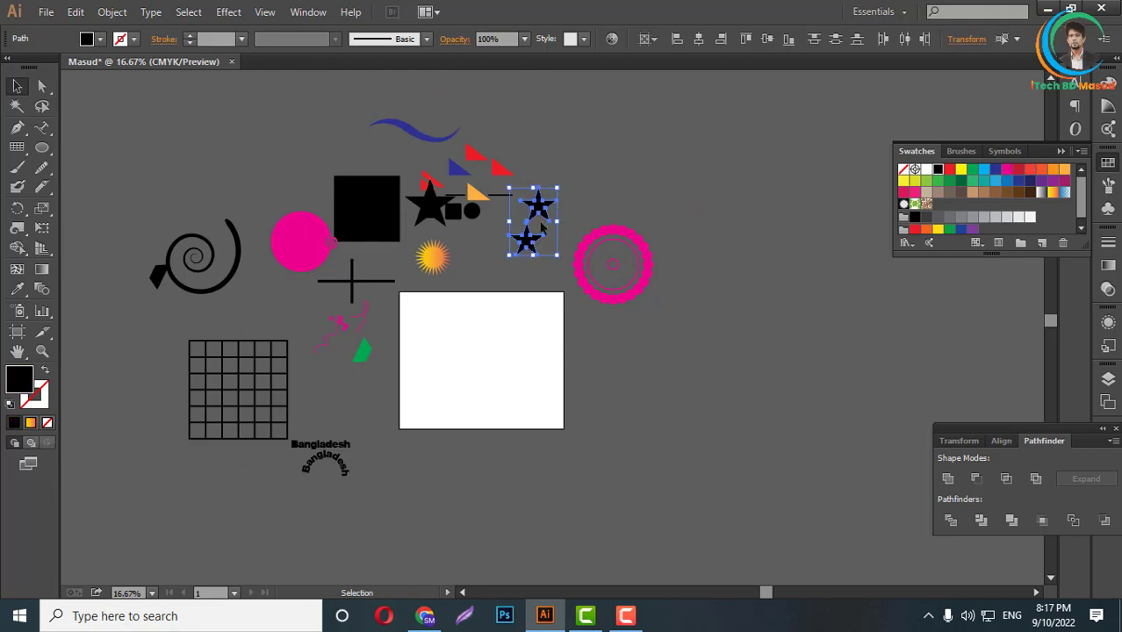
{"action": "left_click_drag", "start_coordinate": [538, 207], "coordinate": [481, 331]}
- Move the small black circle and the rounded square in among the two stars
{"action": "mouse_move", "coordinate": [456, 222]}
{"action": "left_mouse_down"}
{"action": "mouse_move", "coordinate": [528, 369]}
{"action": "mouse_move", "coordinate": [514, 359]}
{"action": "left_mouse_up"}
{"action": "scroll", "coordinate": [514, 351], "scroll_direction": "up", "scroll_amount": 5}
{"action": "mouse_move", "coordinate": [653, 295]}
{"action": "left_mouse_down"}
{"action": "mouse_move", "coordinate": [569, 294]}
{"action": "mouse_move", "coordinate": [562, 240]}
{"action": "left_mouse_up"}
{"action": "scroll", "coordinate": [652, 296], "scroll_direction": "down", "scroll_amount": 3}
{"action": "mouse_move", "coordinate": [654, 375]}
{"action": "left_mouse_down"}
{"action": "mouse_move", "coordinate": [559, 366]}
{"action": "mouse_move", "coordinate": [545, 325]}
{"action": "left_mouse_up"}
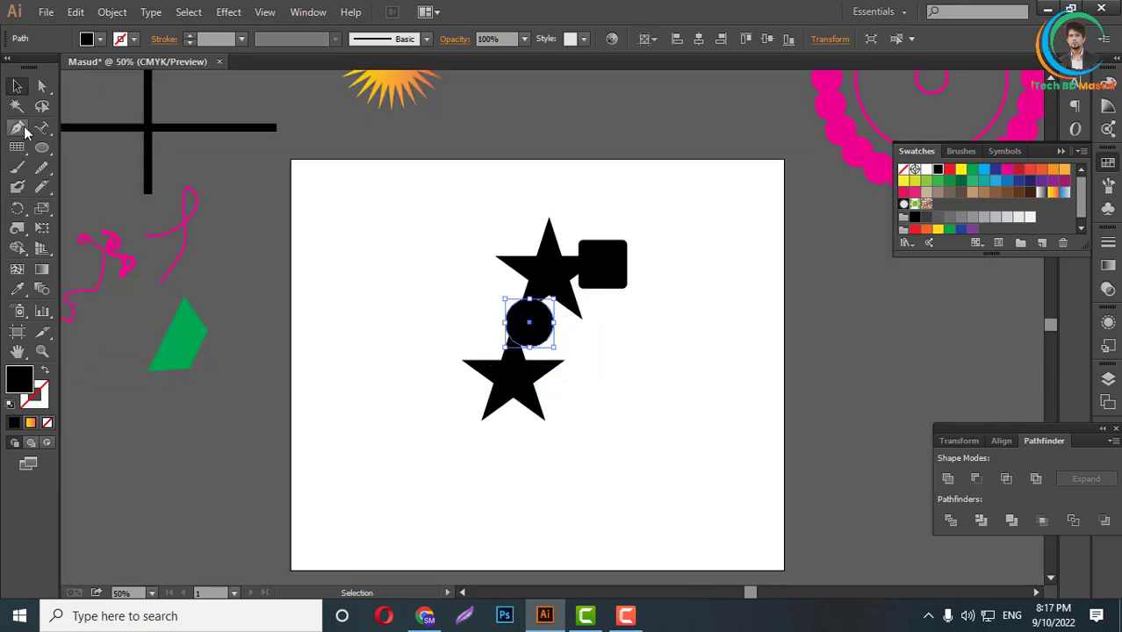
{"action": "scroll", "coordinate": [546, 251], "scroll_direction": "up", "scroll_amount": 1}
{"action": "scroll", "coordinate": [547, 251], "scroll_direction": "up", "scroll_amount": 1}
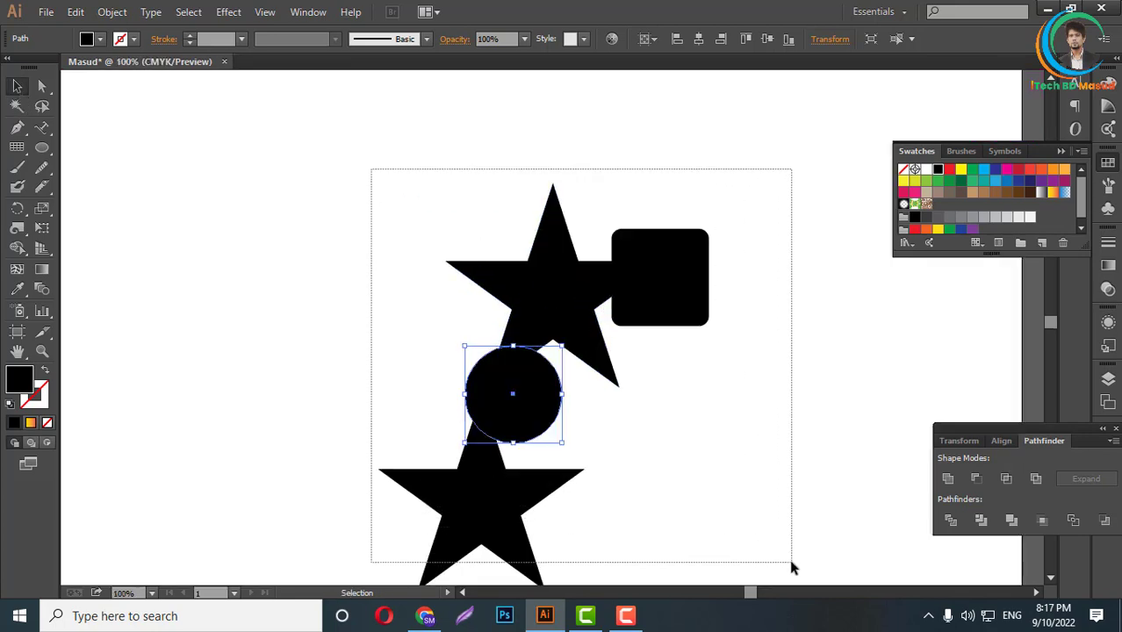
- Select all the gathered shapes and switch to the Shape Builder Tool
{"action": "key", "text": "ctrl+a"}
{"action": "scroll", "coordinate": [563, 239], "scroll_direction": "down", "scroll_amount": 3}
{"action": "scroll", "coordinate": [607, 272], "scroll_direction": "up", "scroll_amount": 2}
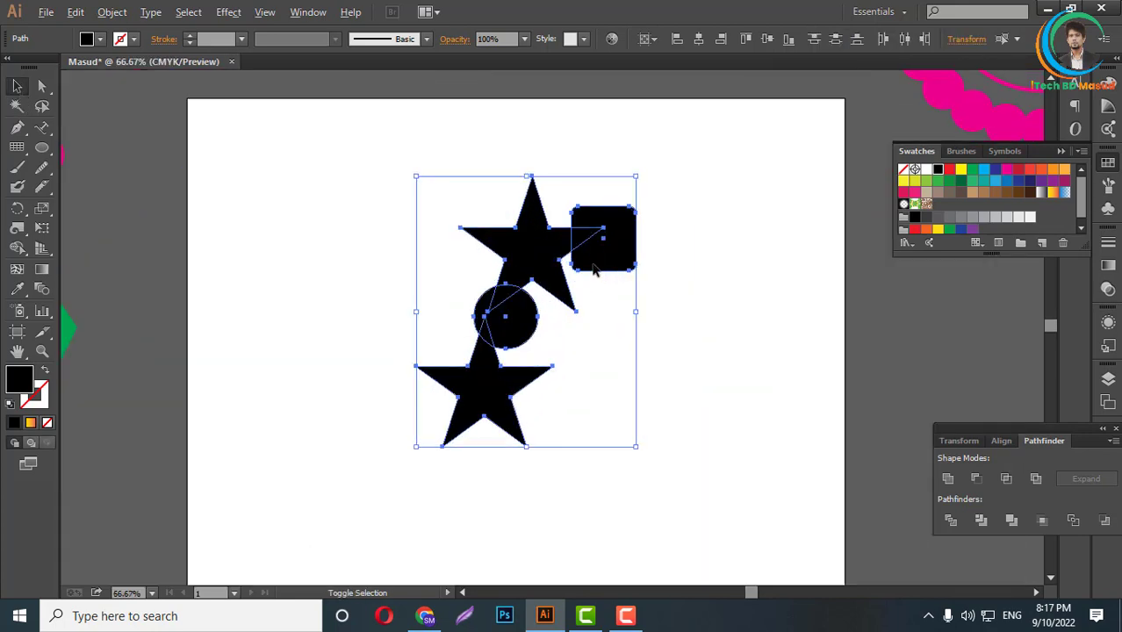
{"action": "left_click", "coordinate": [17, 247]}
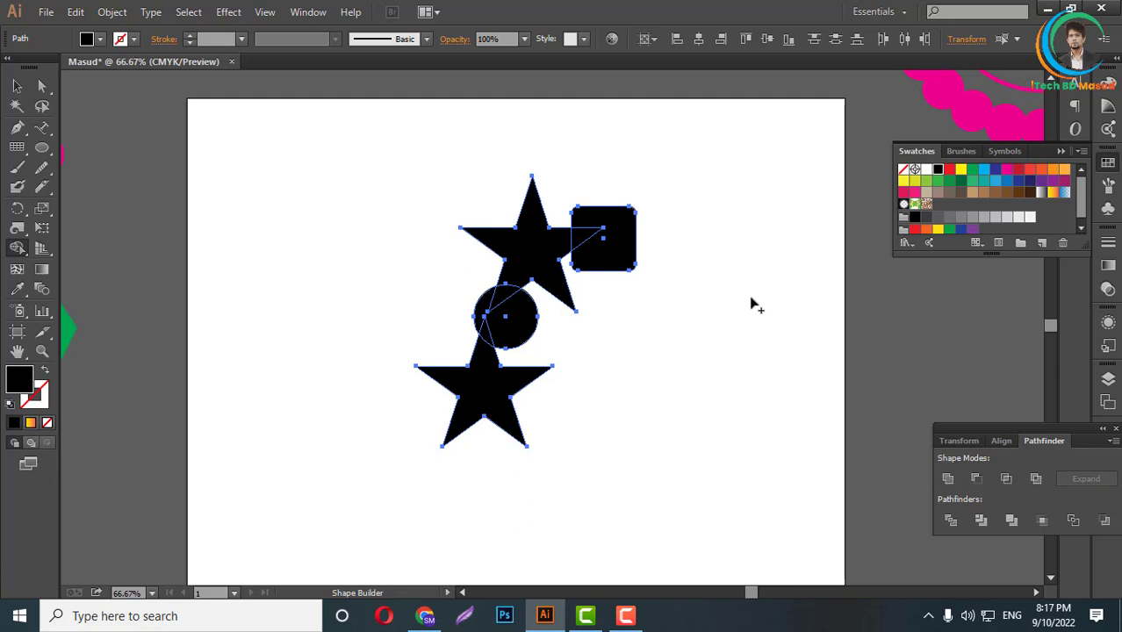
{"action": "scroll", "coordinate": [625, 250], "scroll_direction": "up", "scroll_amount": 1}
{"action": "scroll", "coordinate": [589, 250], "scroll_direction": "up", "scroll_amount": 1}
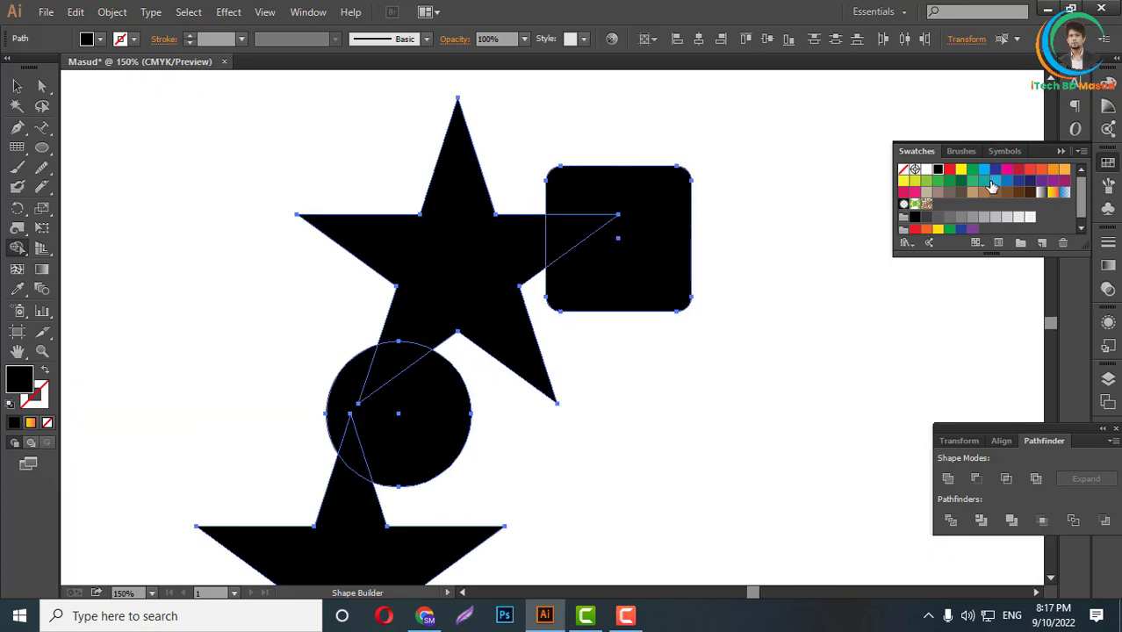
- Fill the rounded square, the triangular overlap and the upper star with teal
{"action": "left_click", "coordinate": [983, 183]}
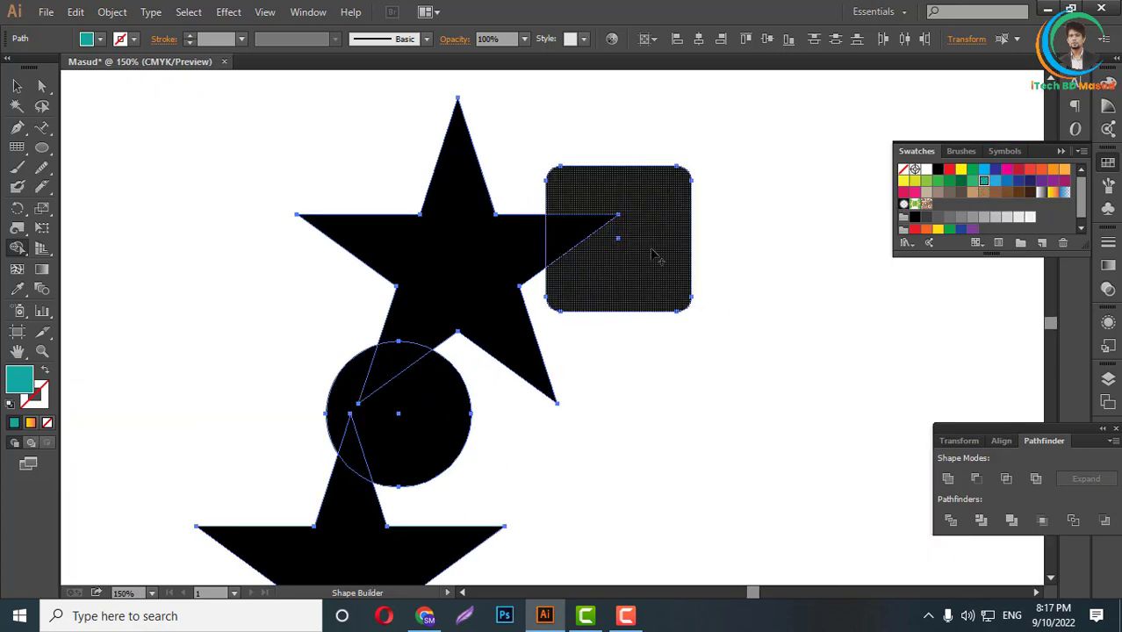
{"action": "left_click", "coordinate": [663, 284]}
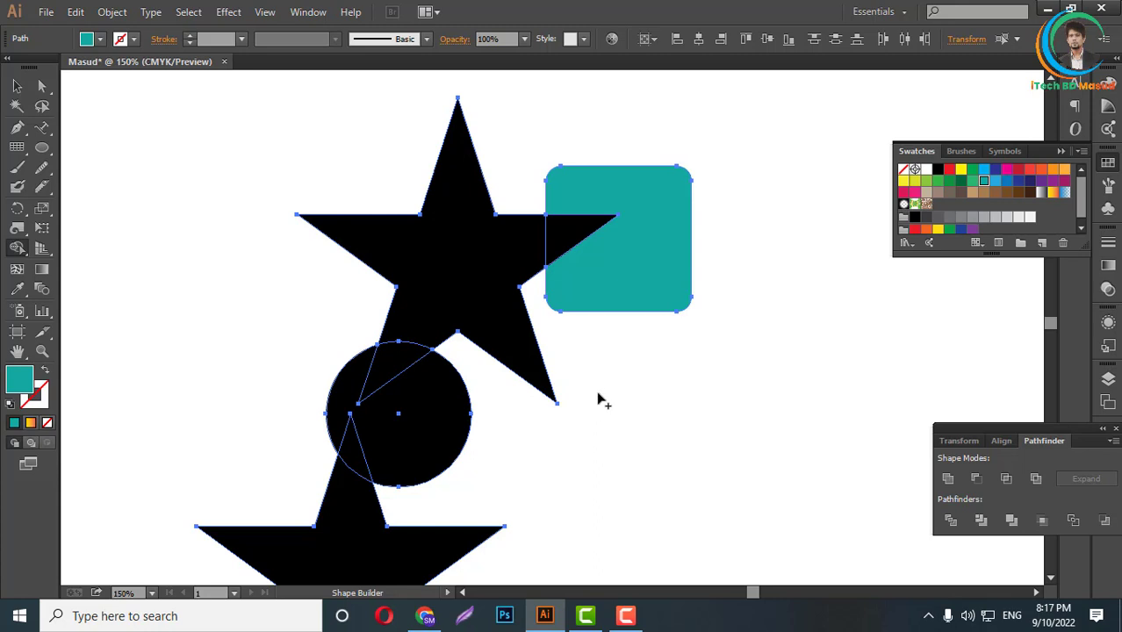
{"action": "left_click", "coordinate": [572, 231]}
{"action": "left_click", "coordinate": [527, 255]}
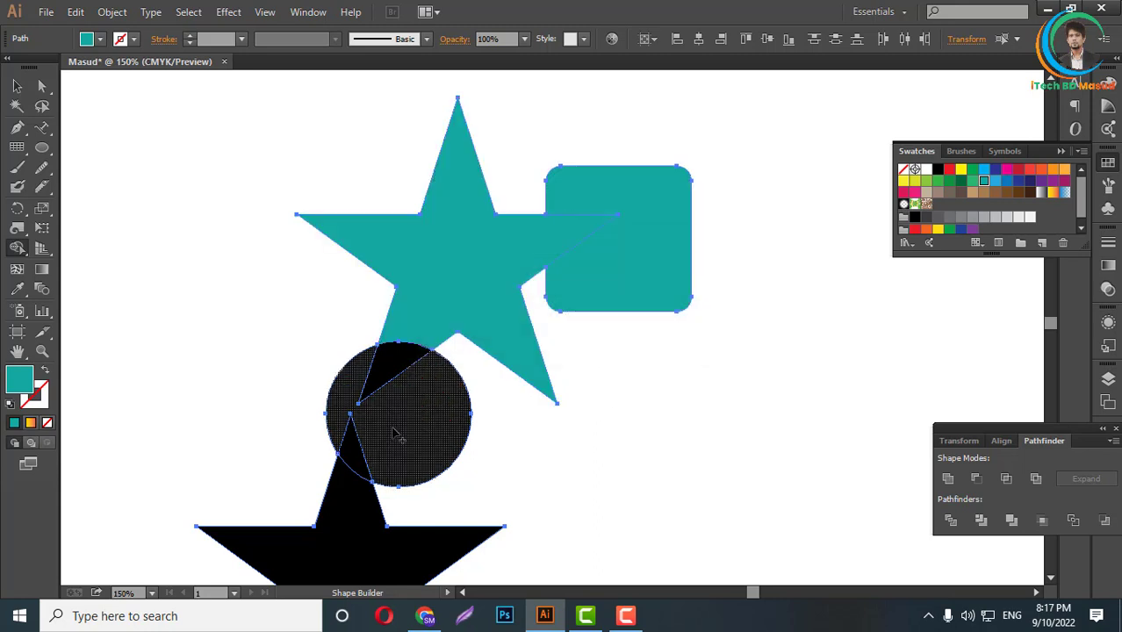
{"action": "left_click", "coordinate": [661, 278]}
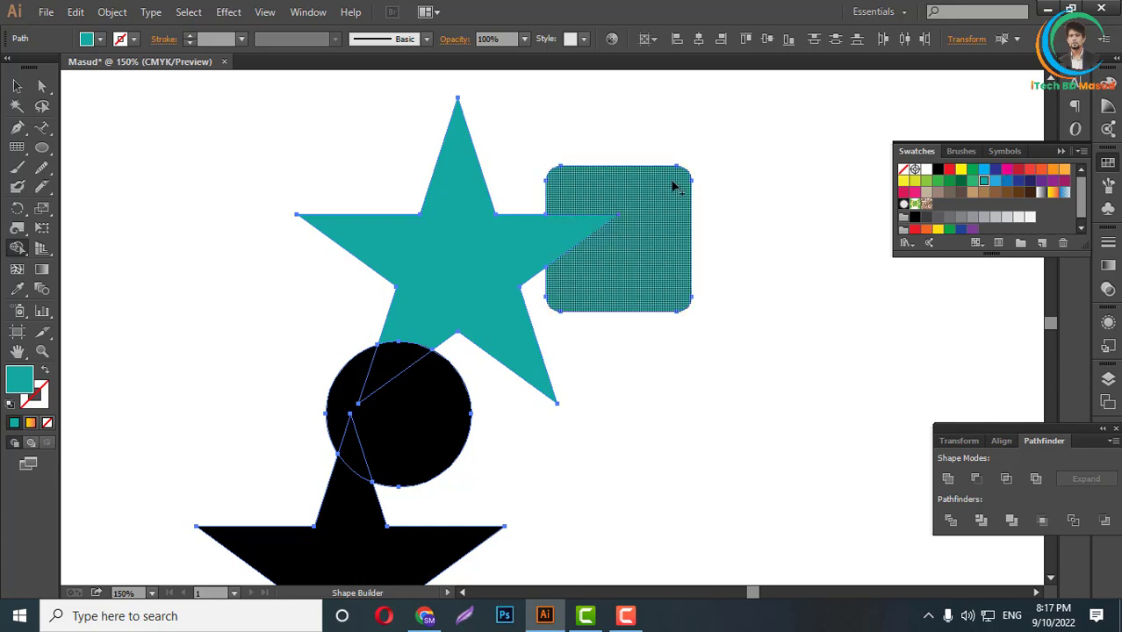
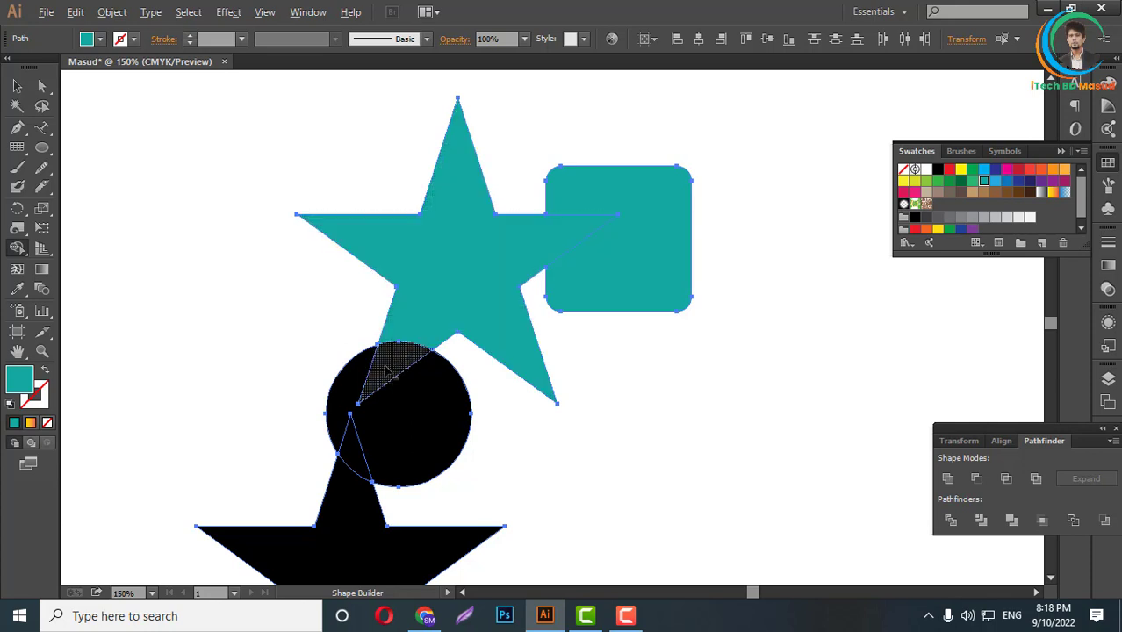
- Delete the wedges at the circle's top and between the circle and lower star with Shape Builder
{"action": "left_click", "coordinate": [395, 367], "text": "alt"}
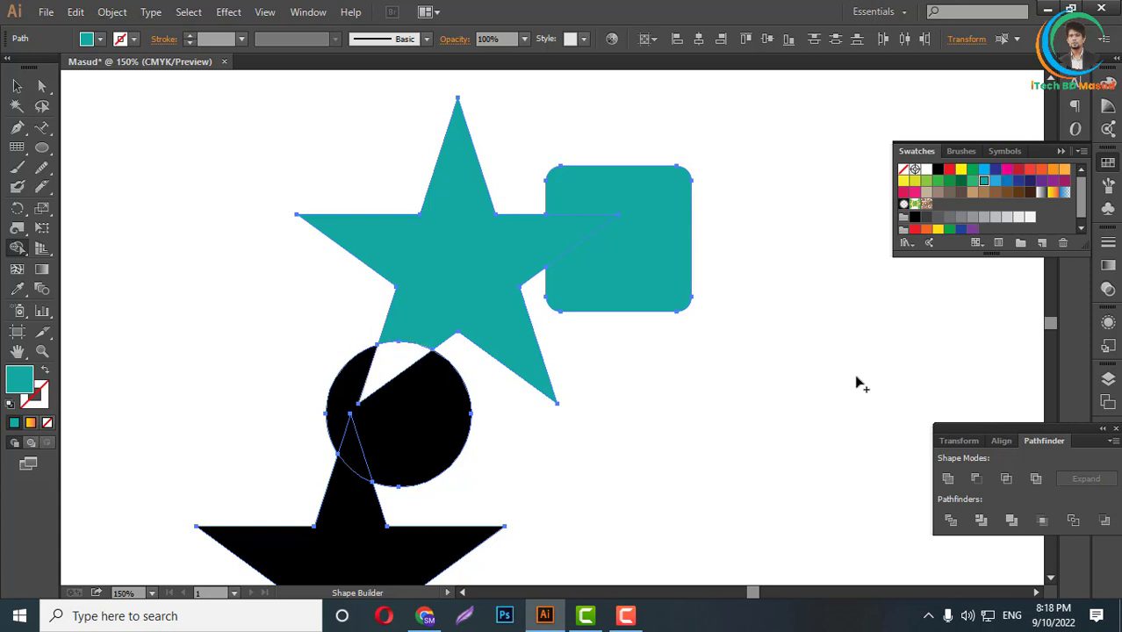
{"action": "left_click", "coordinate": [356, 453], "text": "alt"}
{"action": "scroll", "coordinate": [683, 435], "scroll_direction": "down", "scroll_amount": 2}
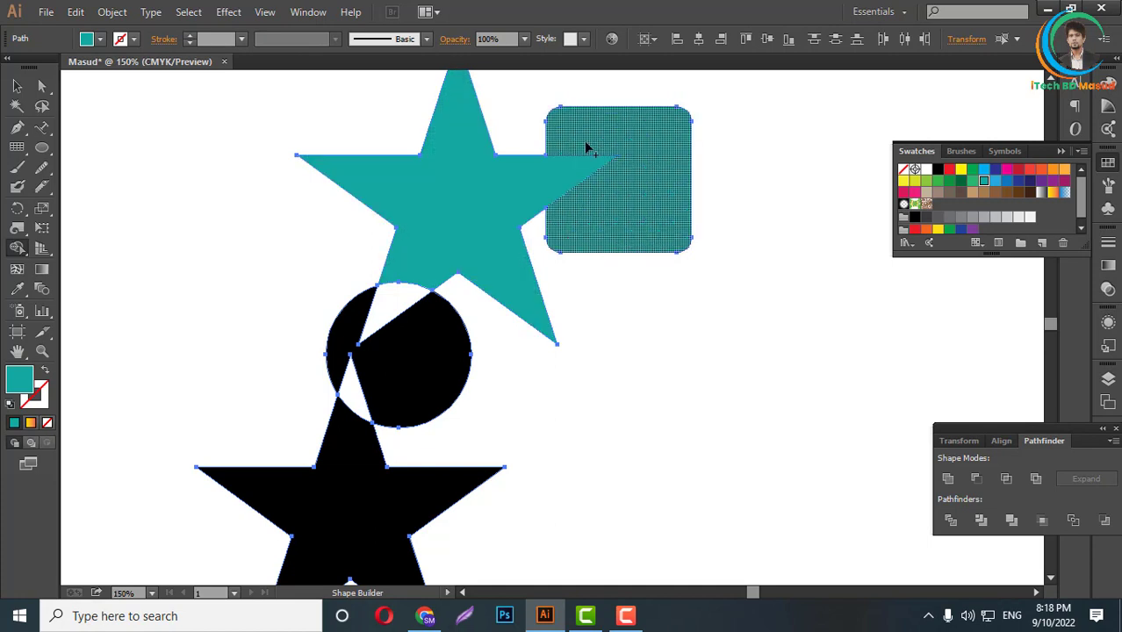
- Merge the rectangle and upper star into one shape filled dark navy
{"action": "left_click_drag", "start_coordinate": [581, 115], "coordinate": [595, 314]}
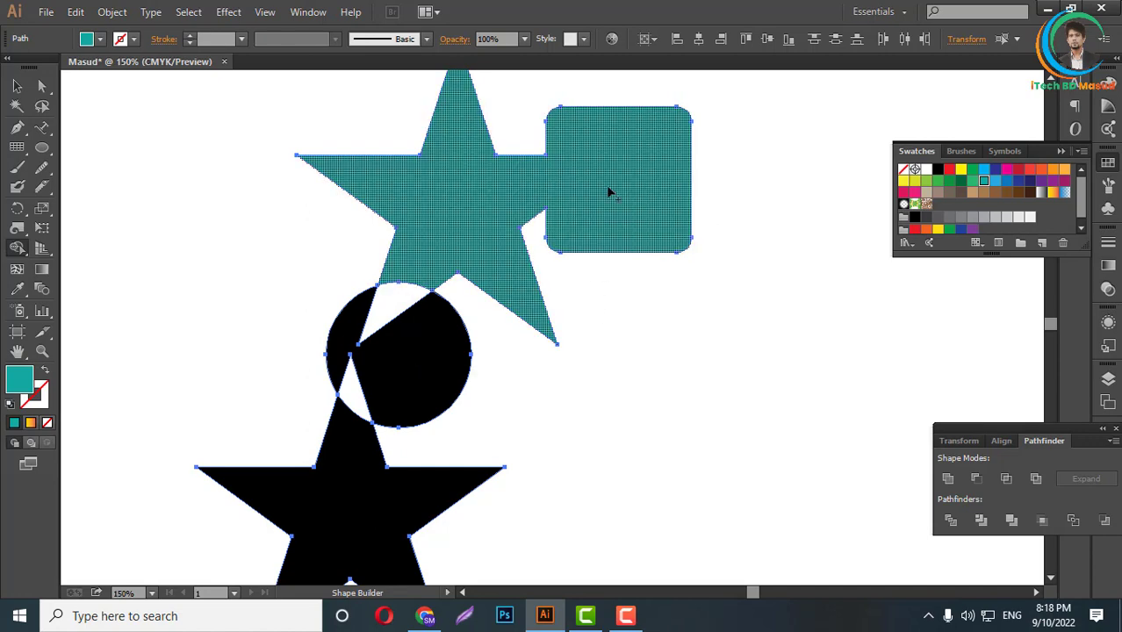
{"action": "left_click", "coordinate": [983, 168]}
{"action": "left_click_drag", "start_coordinate": [591, 140], "coordinate": [582, 207]}
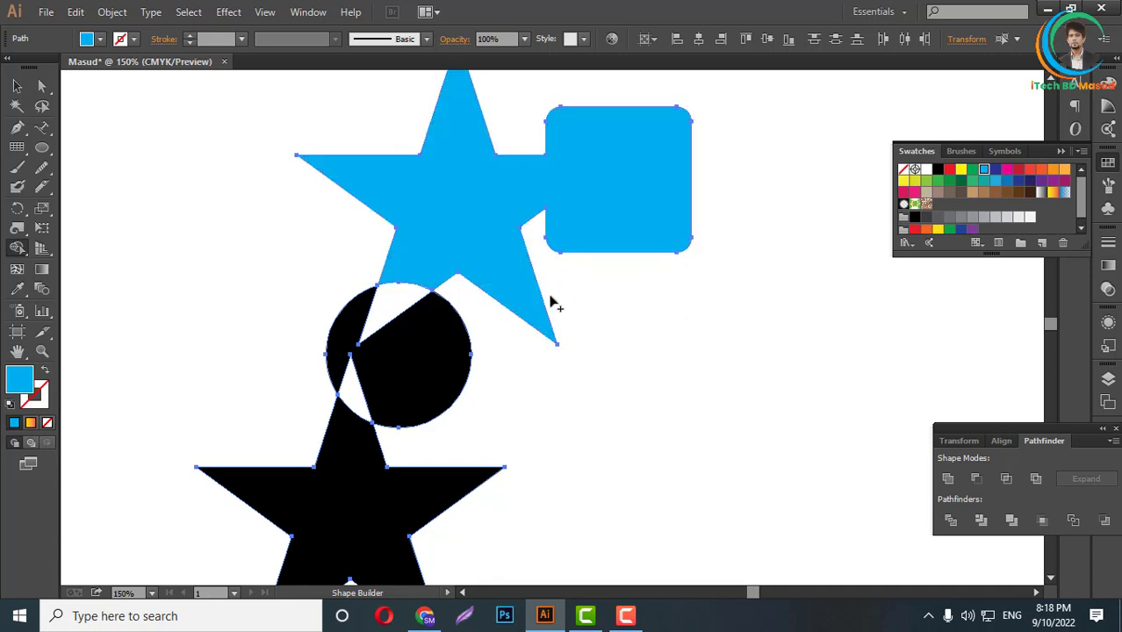
{"action": "left_click", "coordinate": [1031, 183]}
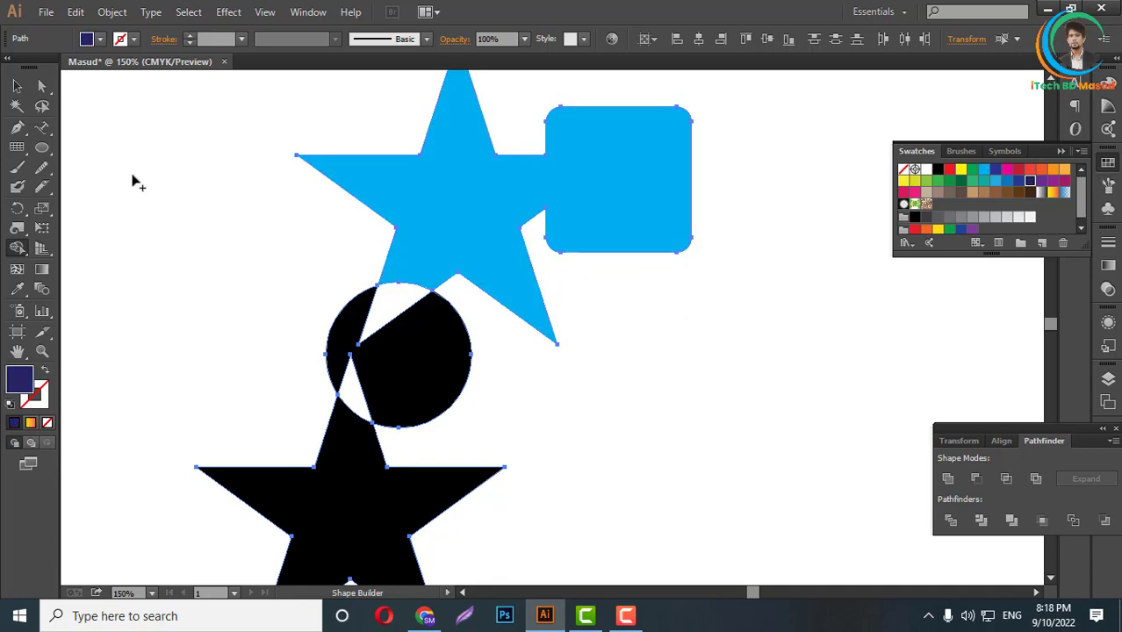
{"action": "left_click", "coordinate": [652, 149]}
- Merge the lower star and circle pieces in navy, then return to the Selection tool and deselect
{"action": "scroll", "coordinate": [612, 238], "scroll_direction": "down", "scroll_amount": 2}
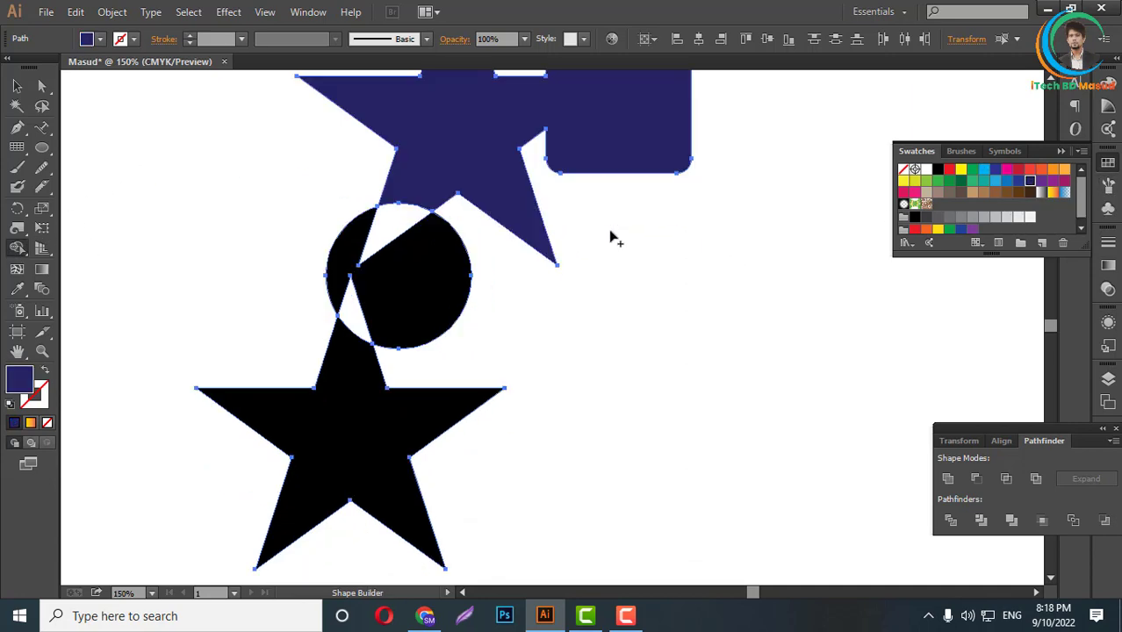
{"action": "scroll", "coordinate": [461, 288], "scroll_direction": "down", "scroll_amount": 2}
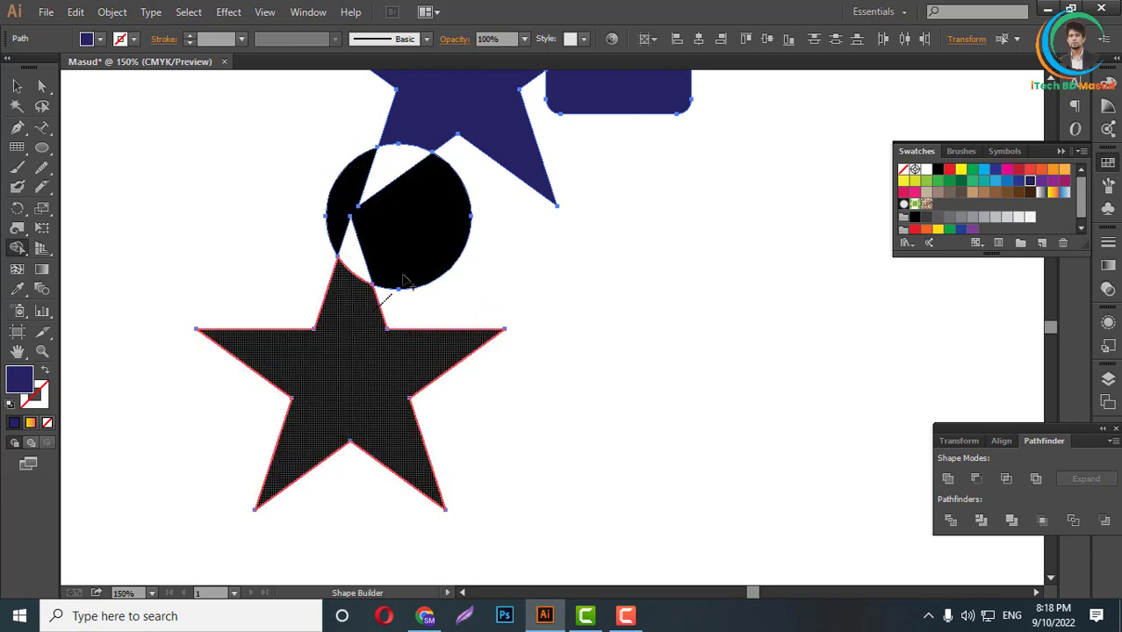
{"action": "left_click_drag", "start_coordinate": [365, 373], "coordinate": [400, 250]}
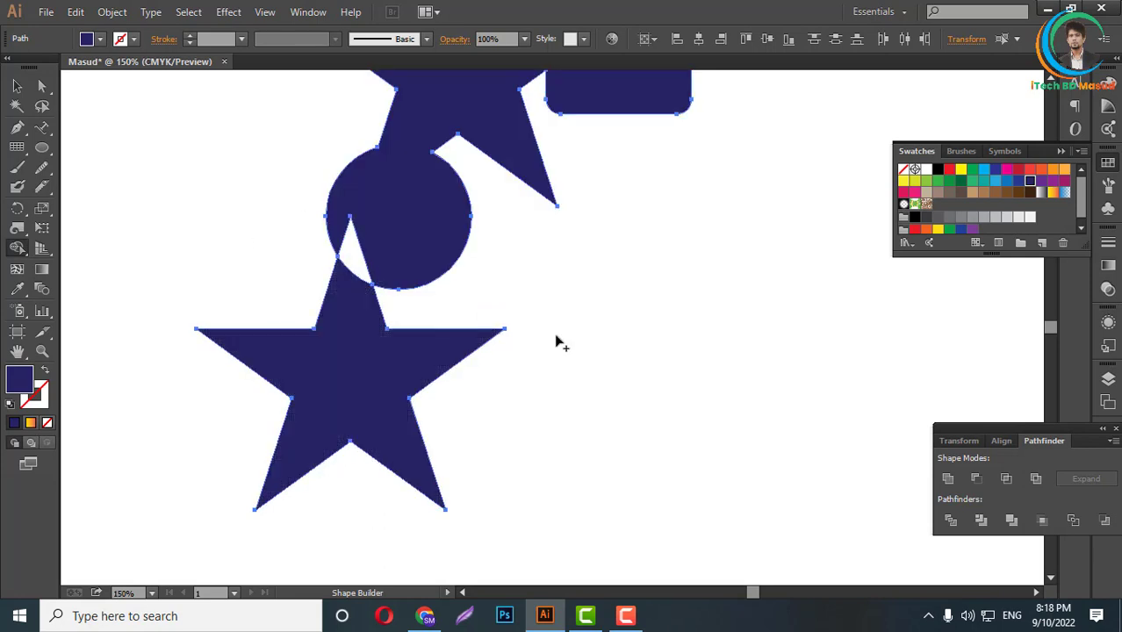
{"action": "scroll", "coordinate": [560, 341], "scroll_direction": "up", "scroll_amount": 2}
{"action": "key", "text": "v"}
{"action": "left_click", "coordinate": [638, 321]}
- Move the navy shape group up off the top of the artboard
{"action": "scroll", "coordinate": [639, 321], "scroll_direction": "down", "scroll_amount": 4}
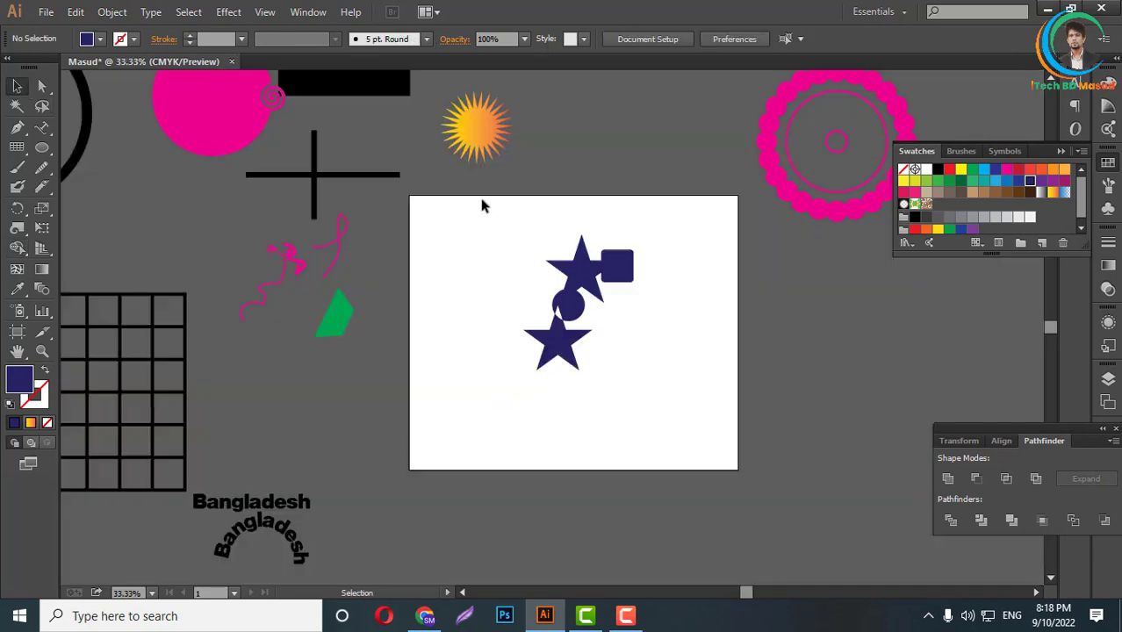
{"action": "left_click", "coordinate": [571, 342]}
{"action": "left_click_drag", "start_coordinate": [571, 343], "coordinate": [618, 130]}
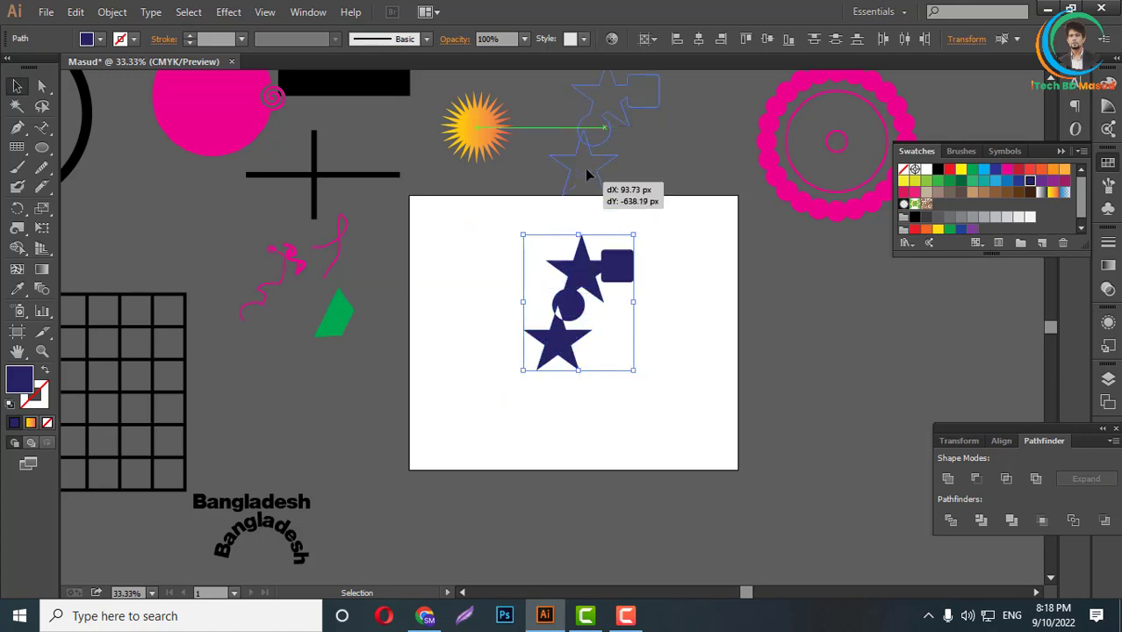
- Try out the gradient, mesh, rotate, blob brush and shape builder tools
{"action": "left_click", "coordinate": [42, 270]}
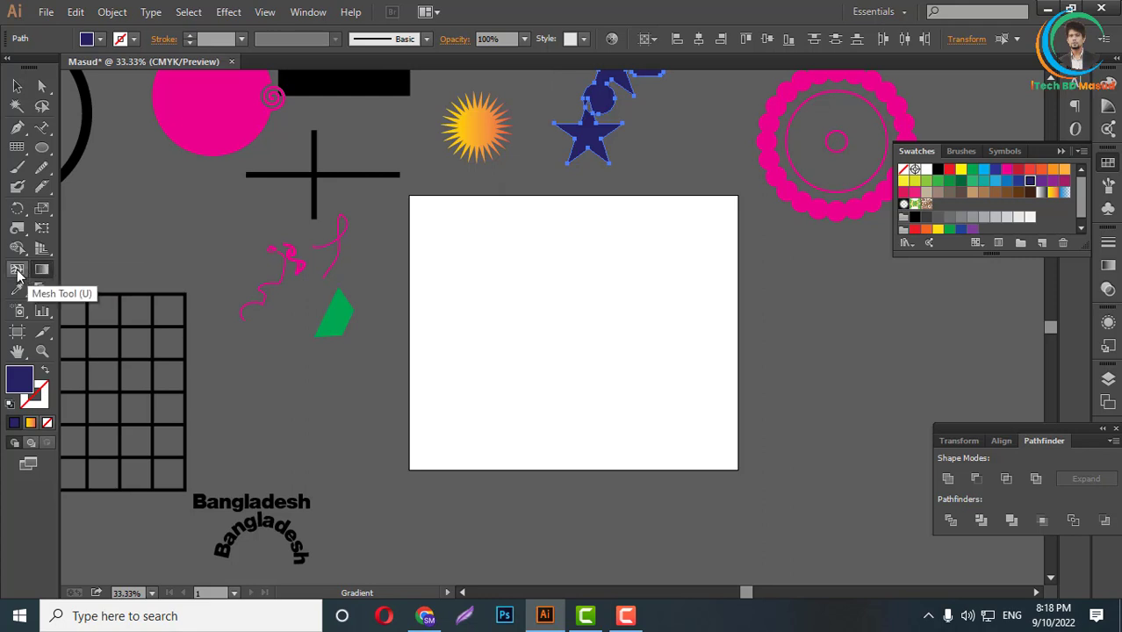
{"action": "left_click", "coordinate": [16, 274]}
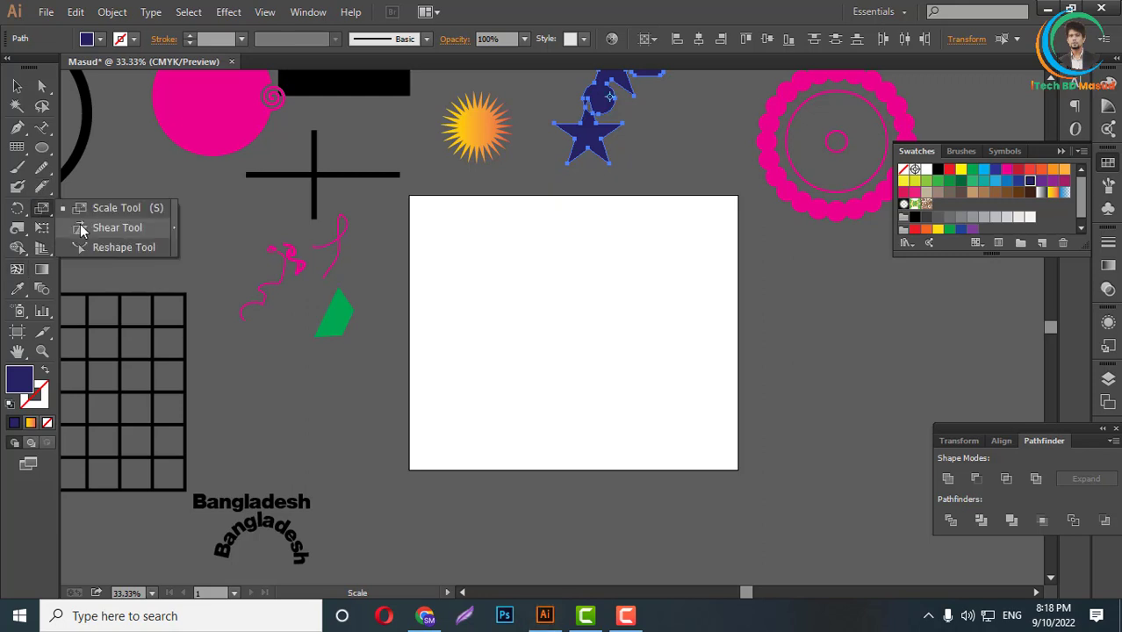
{"action": "left_click", "coordinate": [18, 211]}
{"action": "left_click", "coordinate": [19, 216]}
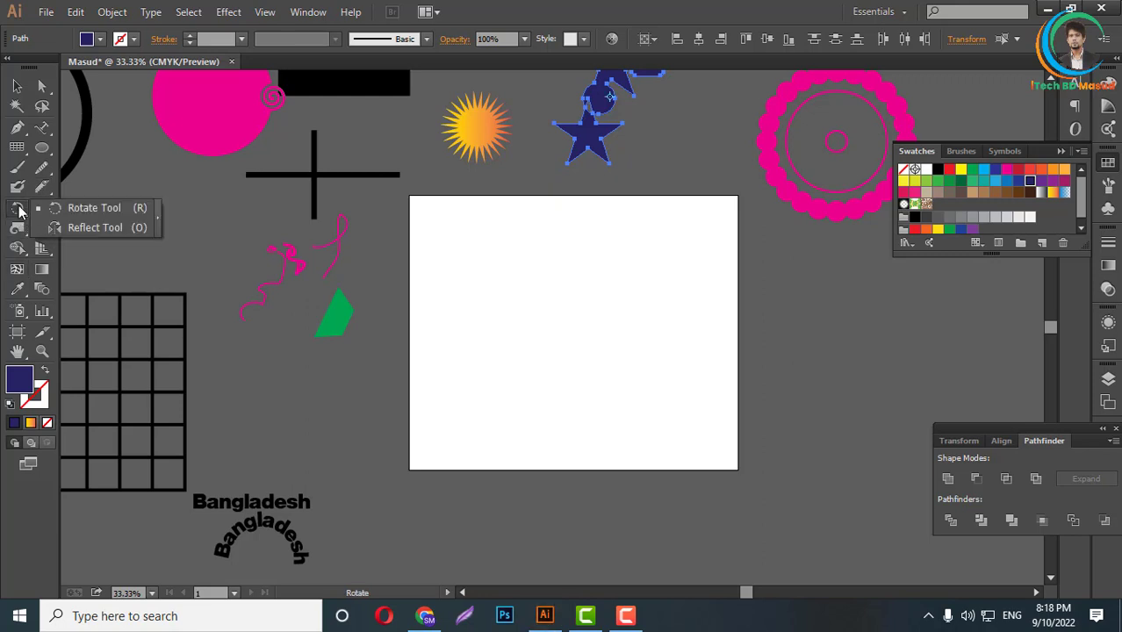
{"action": "left_click", "coordinate": [17, 188]}
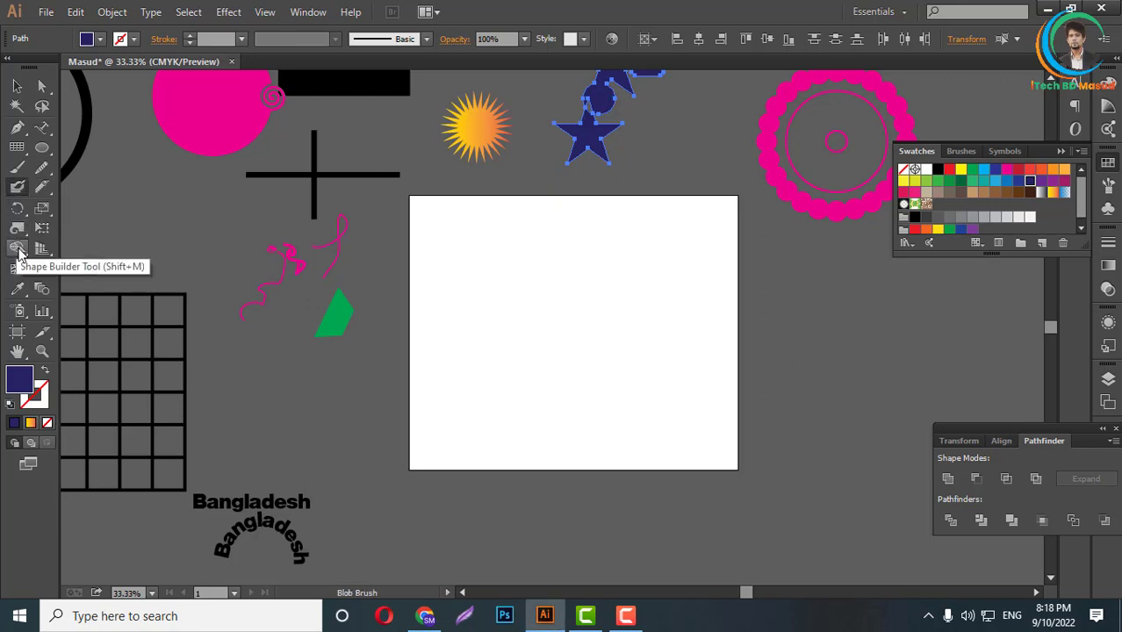
{"action": "left_click", "coordinate": [18, 248]}
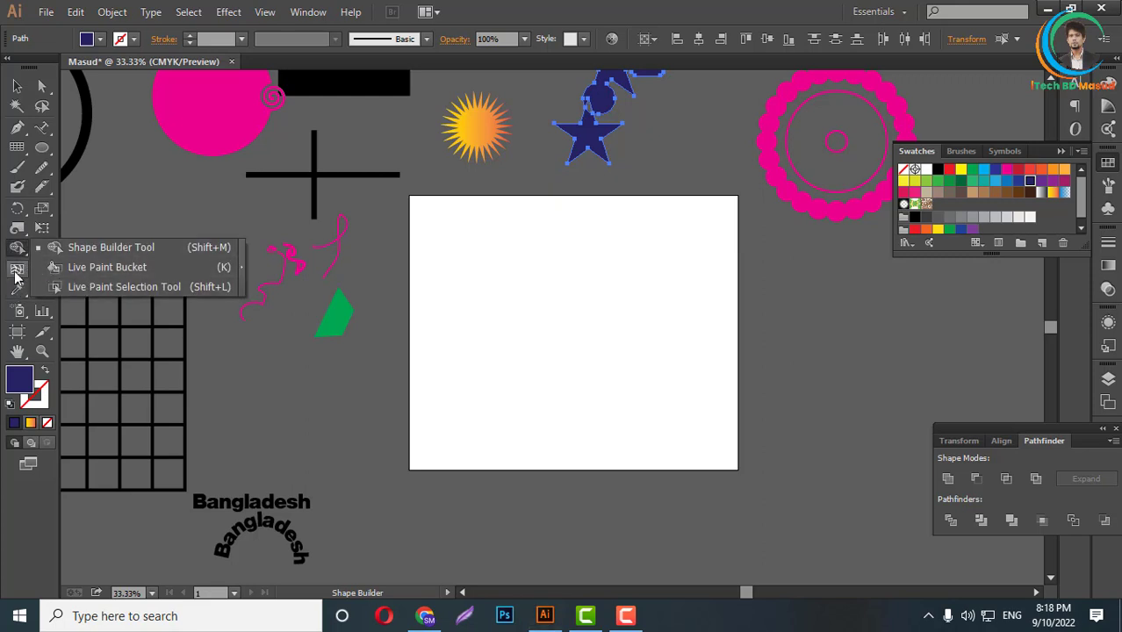
{"action": "left_click", "coordinate": [16, 272]}
{"action": "left_click", "coordinate": [41, 270]}
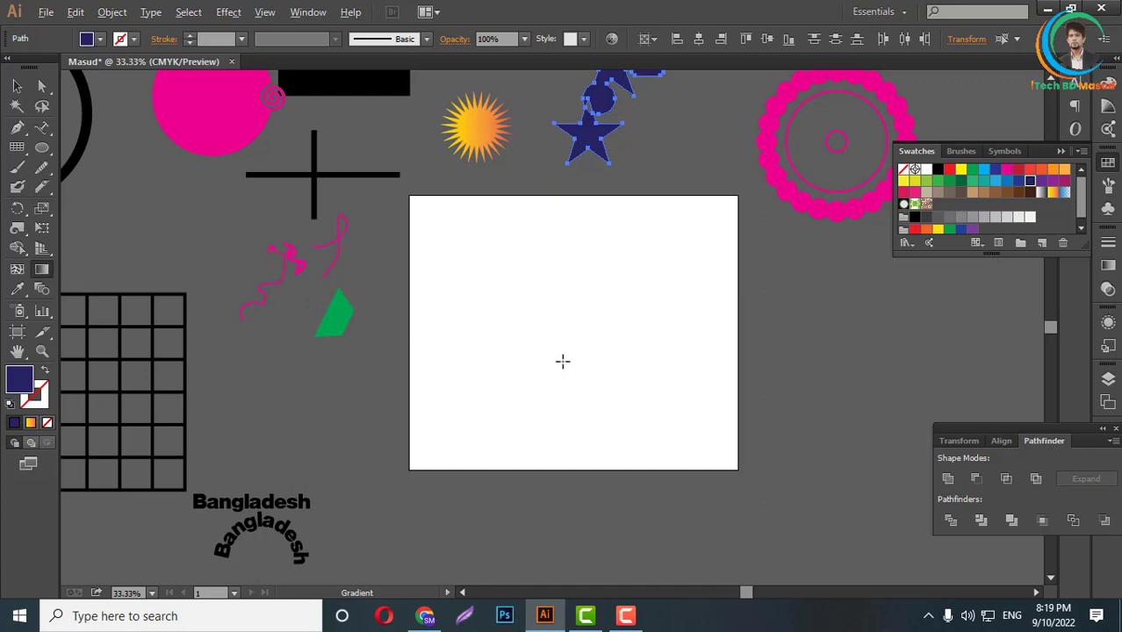
{"action": "scroll", "coordinate": [563, 361], "scroll_direction": "up", "scroll_amount": 1, "text": "alt"}
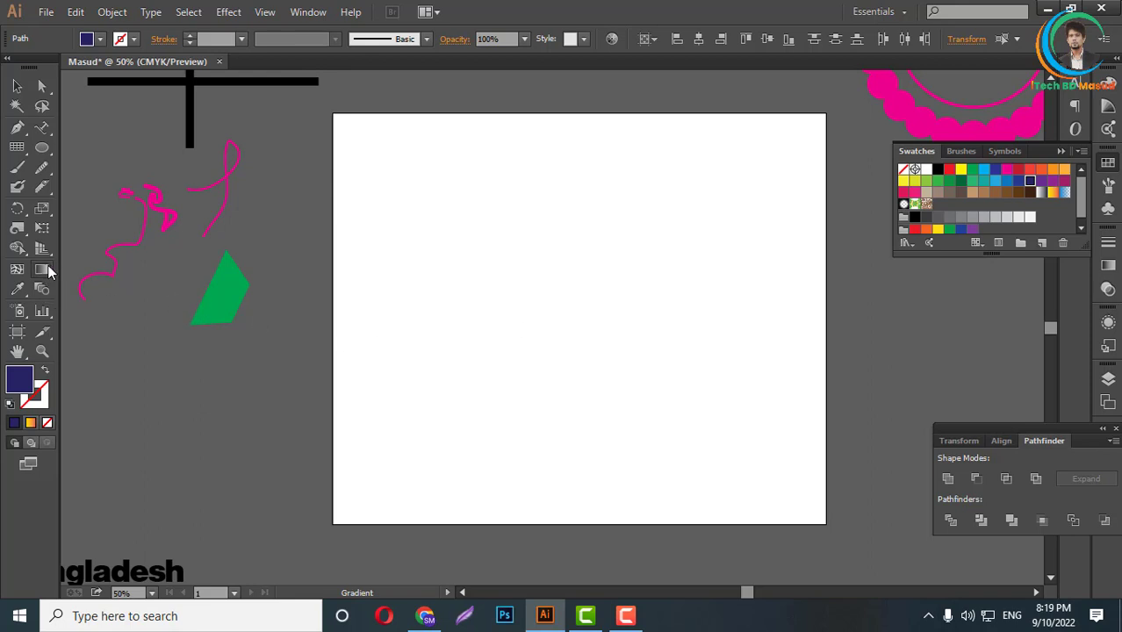
- Bring up the Gradient panel showing a yellow-to-orange gradient
{"action": "double_click", "coordinate": [43, 271]}
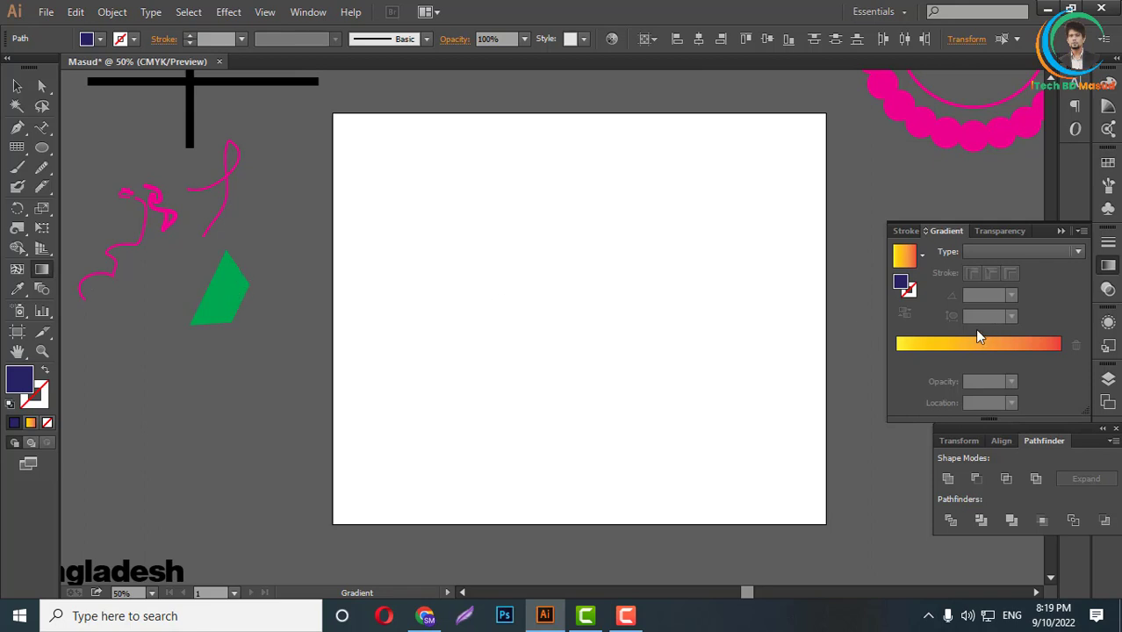
{"action": "left_click", "coordinate": [1062, 232]}
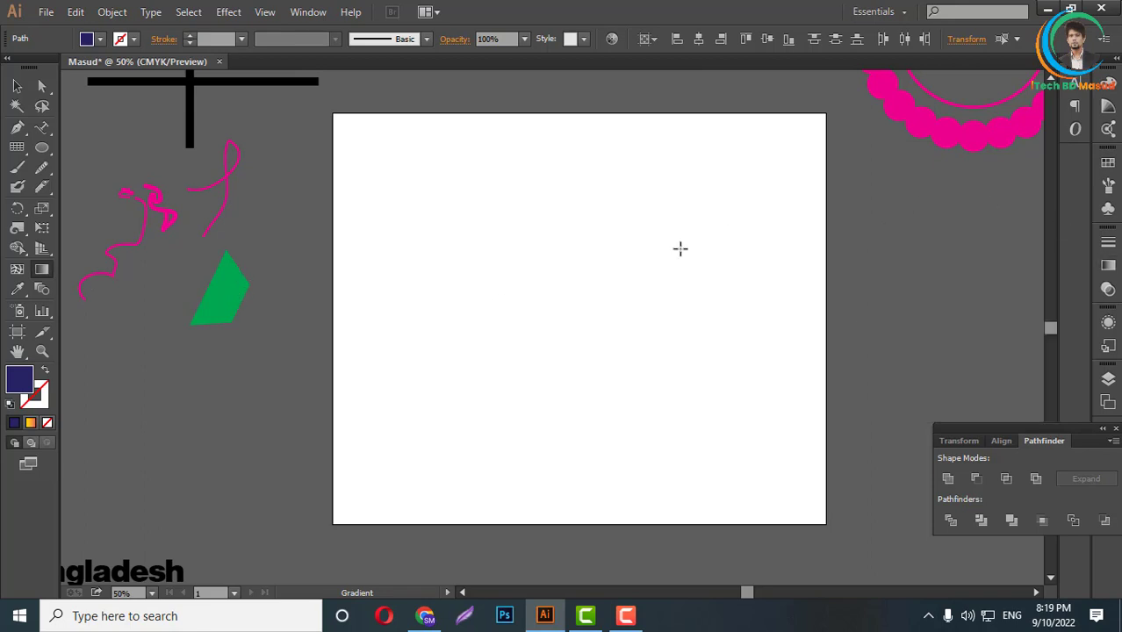
{"action": "left_click", "coordinate": [1108, 266]}
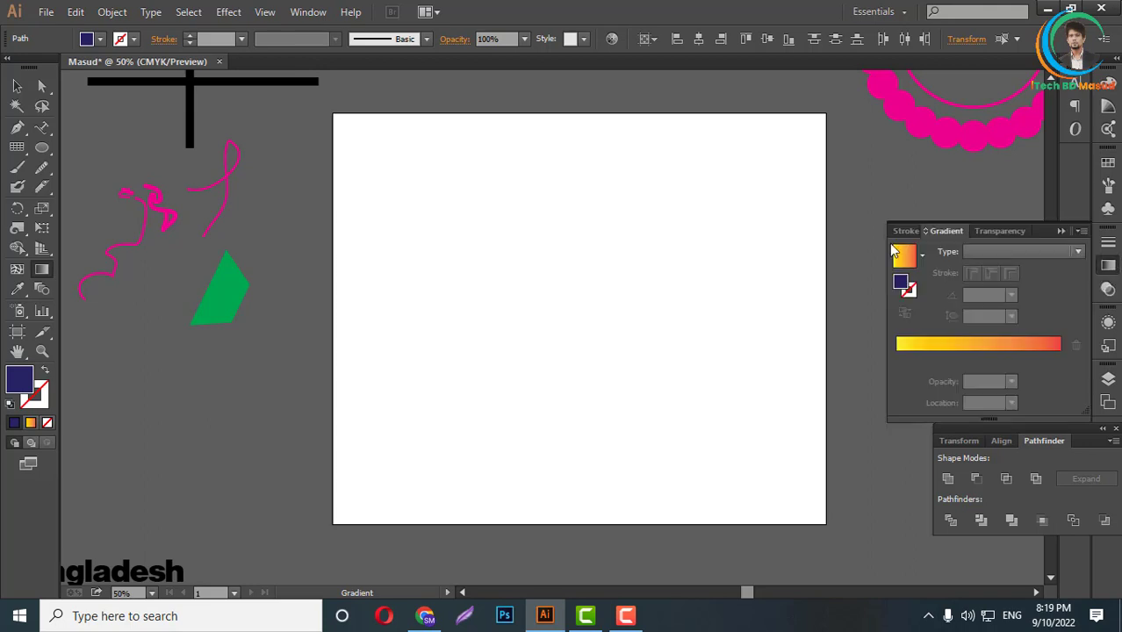
- Draw four circles of varying sizes across the artboard with the Ellipse tool
{"action": "left_click", "coordinate": [41, 148]}
{"action": "left_click_drag", "start_coordinate": [455, 290], "coordinate": [495, 322]}
{"action": "left_click_drag", "start_coordinate": [572, 283], "coordinate": [578, 291]}
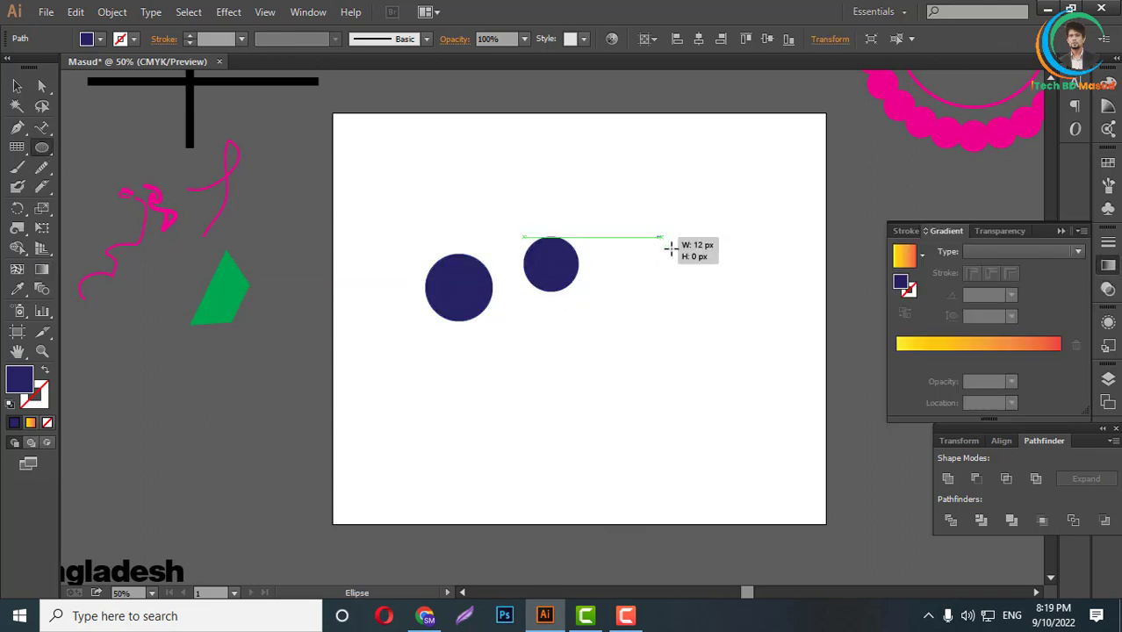
{"action": "left_click_drag", "start_coordinate": [659, 236], "coordinate": [682, 259]}
{"action": "left_click_drag", "start_coordinate": [725, 207], "coordinate": [760, 242]}
{"action": "left_click", "coordinate": [18, 88]}
{"action": "left_click", "coordinate": [767, 305]}
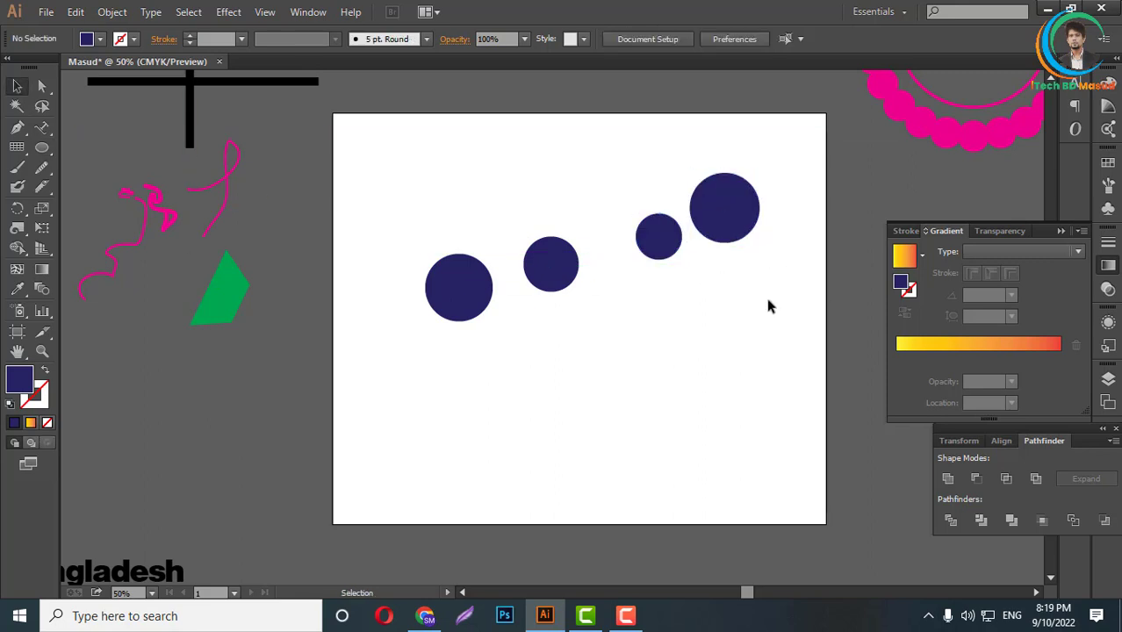
- Fill the circles purple, magenta, plum and crimson from right to left
{"action": "left_click", "coordinate": [1105, 162]}
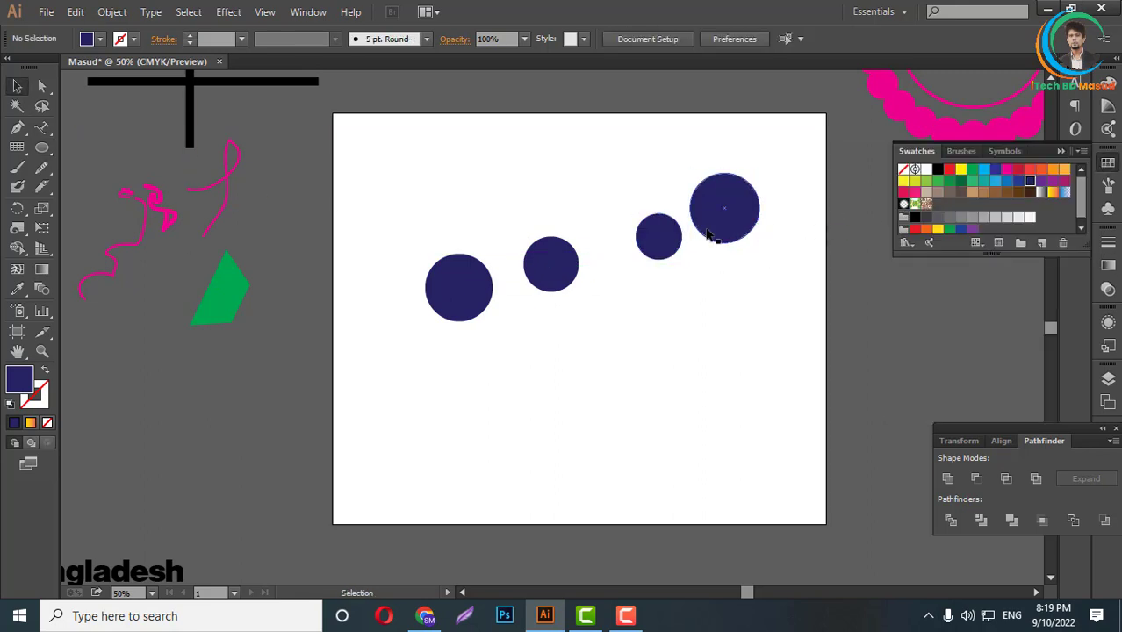
{"action": "left_click", "coordinate": [1006, 182]}
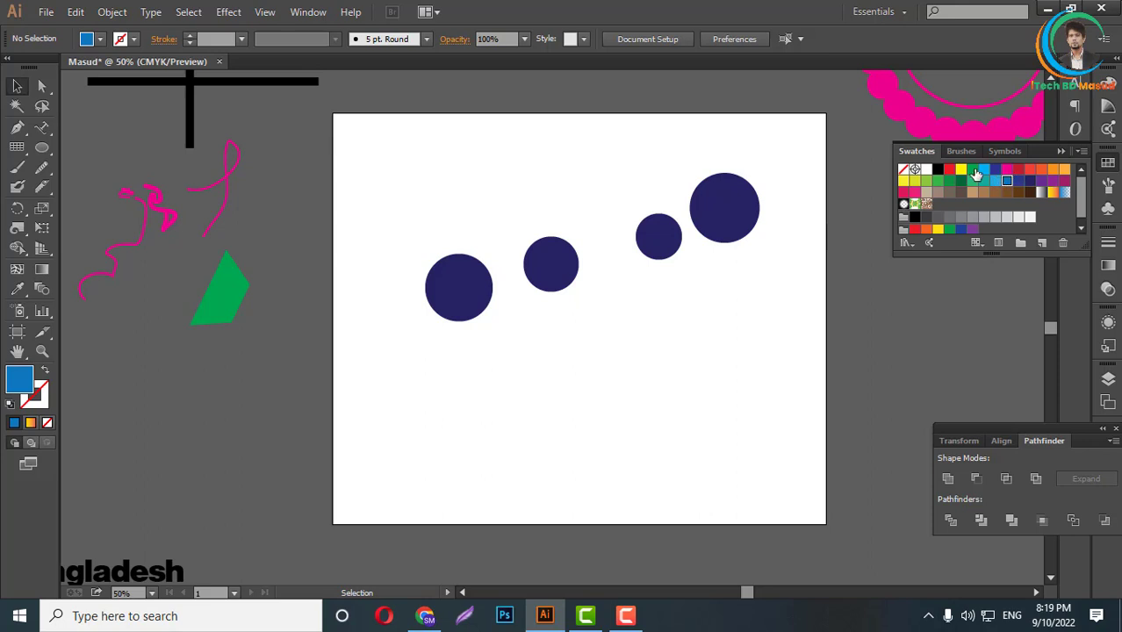
{"action": "left_click", "coordinate": [723, 215]}
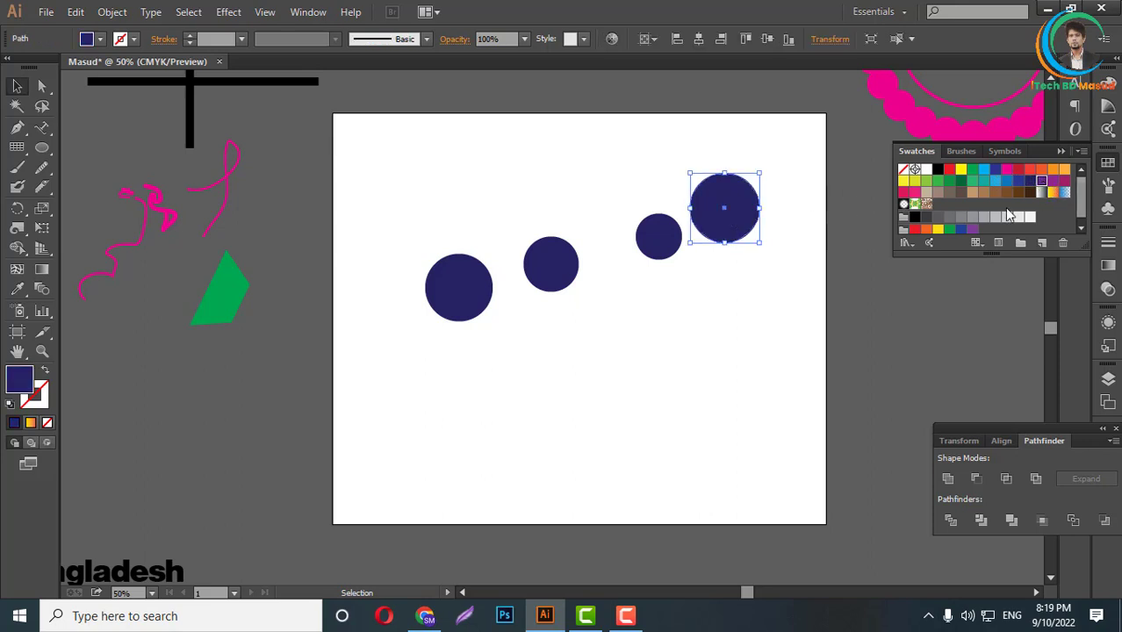
{"action": "left_click", "coordinate": [1047, 183]}
{"action": "left_click", "coordinate": [661, 244]}
{"action": "left_click", "coordinate": [1058, 185]}
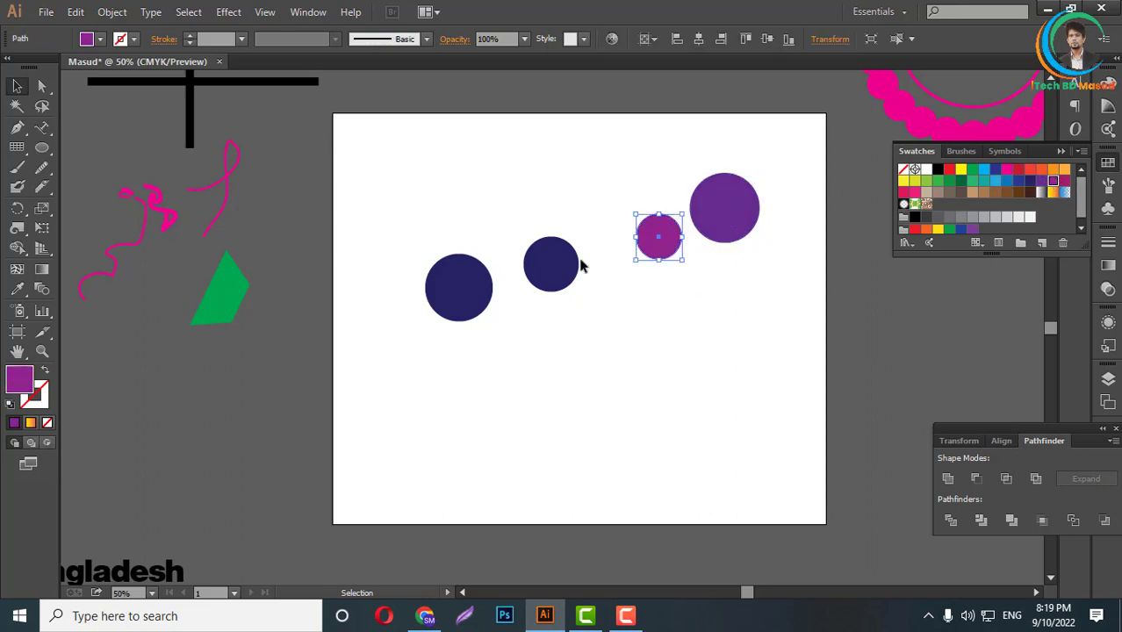
{"action": "left_click", "coordinate": [551, 264]}
{"action": "left_click", "coordinate": [1063, 183]}
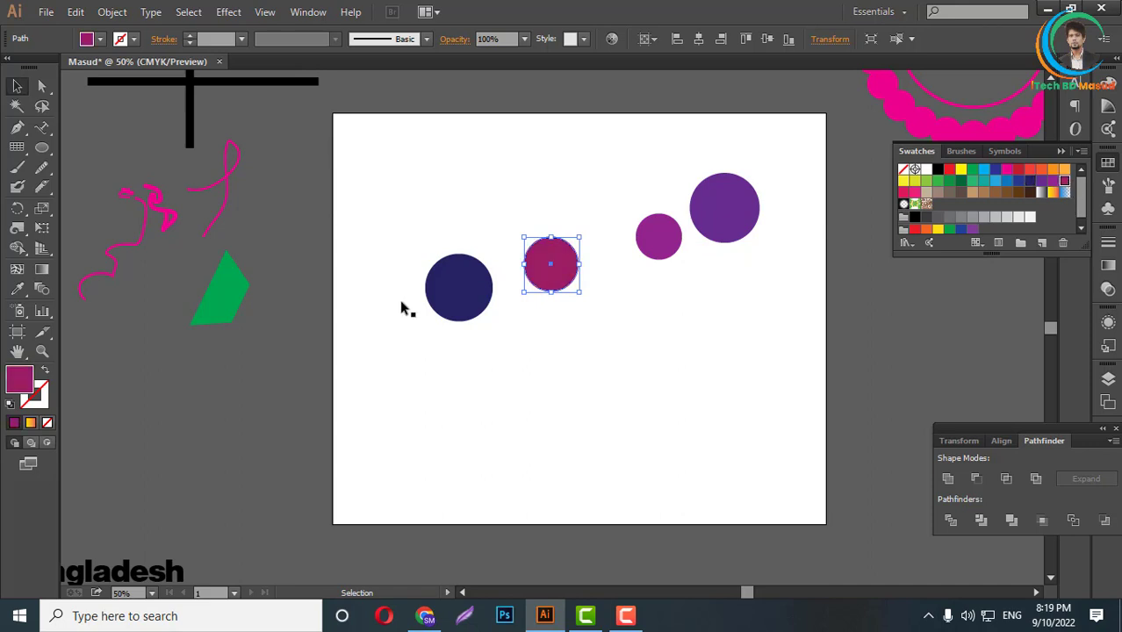
{"action": "left_click", "coordinate": [451, 296]}
{"action": "left_click", "coordinate": [906, 195]}
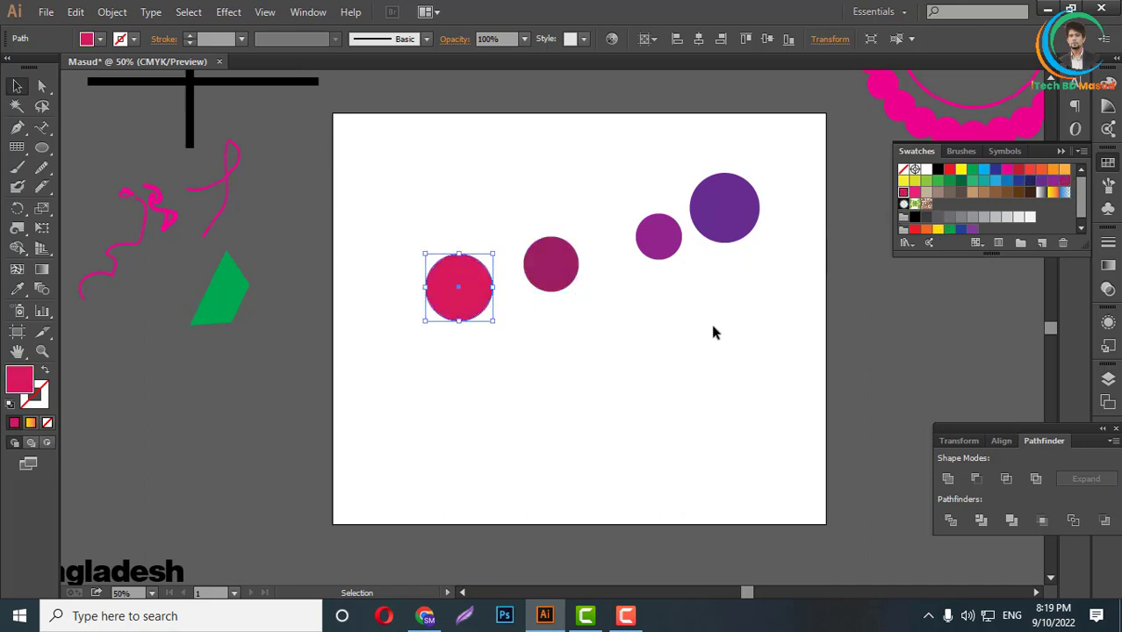
- Marquee-select all four circles, deselect them, and bring up the Gradient panel
{"action": "left_click", "coordinate": [710, 321]}
{"action": "scroll", "coordinate": [681, 252], "scroll_direction": "up", "scroll_amount": 1}
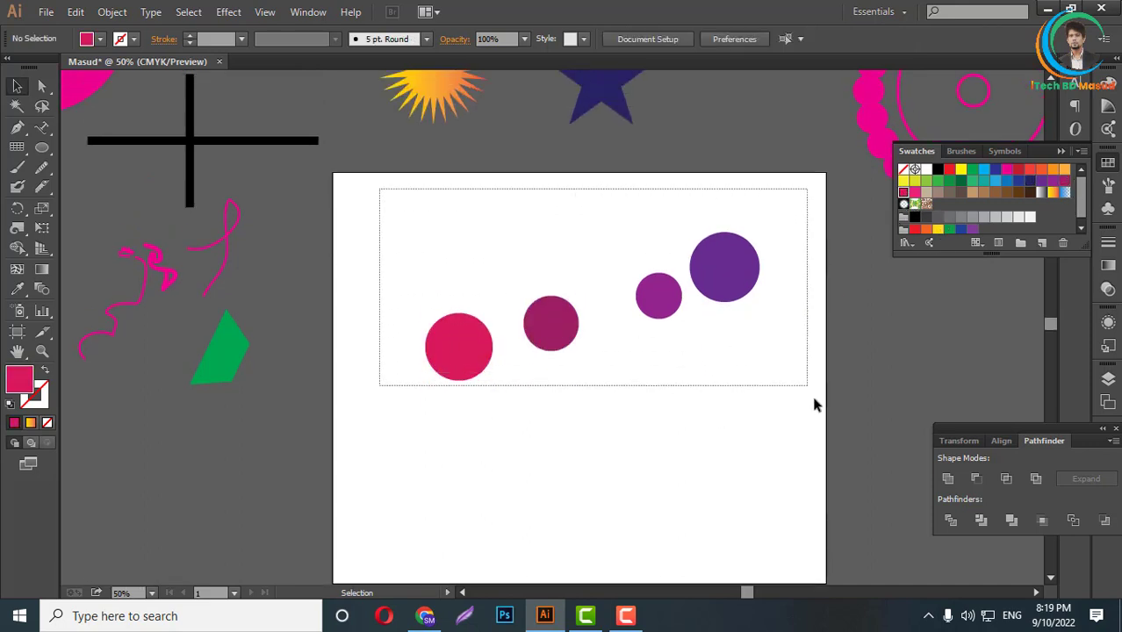
{"action": "left_click_drag", "start_coordinate": [390, 231], "coordinate": [812, 391]}
{"action": "left_click", "coordinate": [470, 416]}
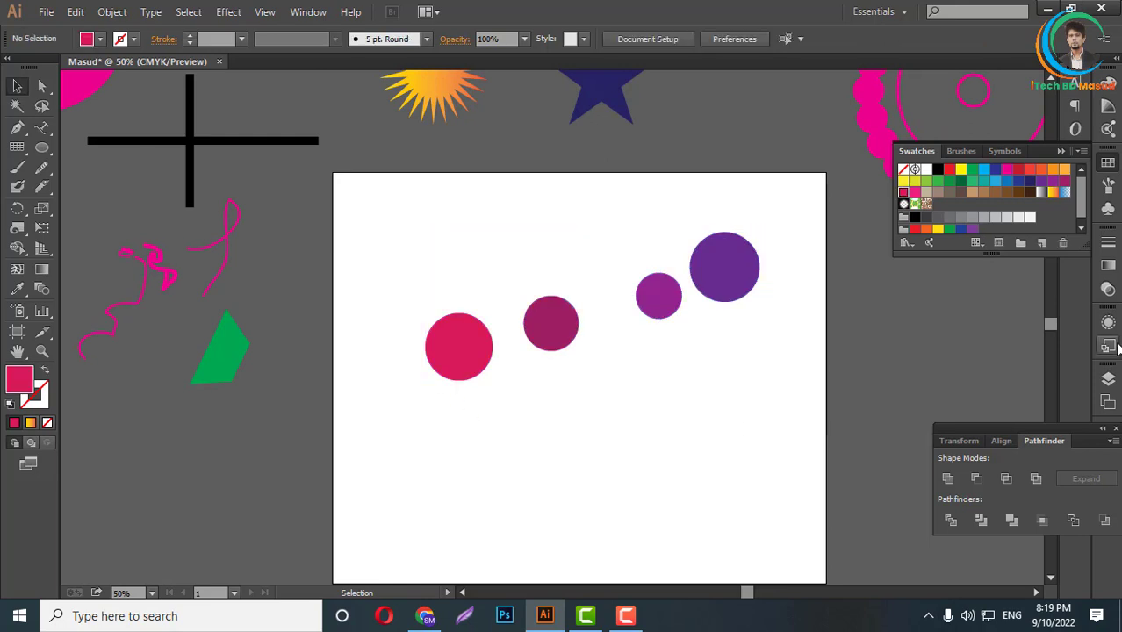
{"action": "left_click", "coordinate": [1109, 267]}
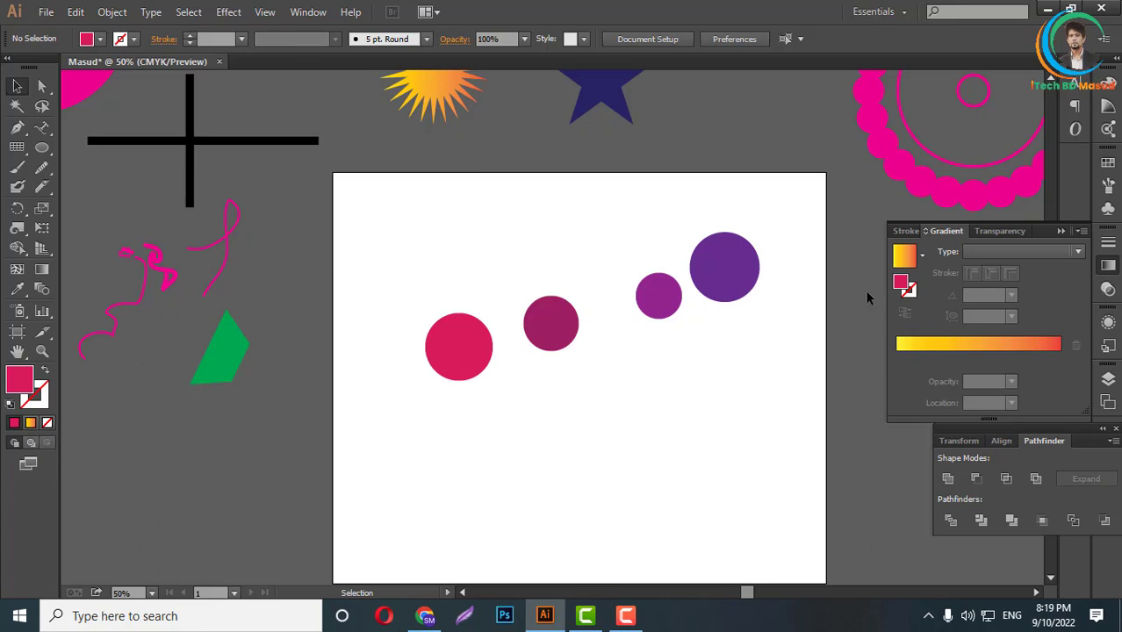
- Give the sun burst shape a grey gradient swatch fill
{"action": "scroll", "coordinate": [356, 109], "scroll_direction": "up", "scroll_amount": 3}
{"action": "left_click", "coordinate": [441, 158]}
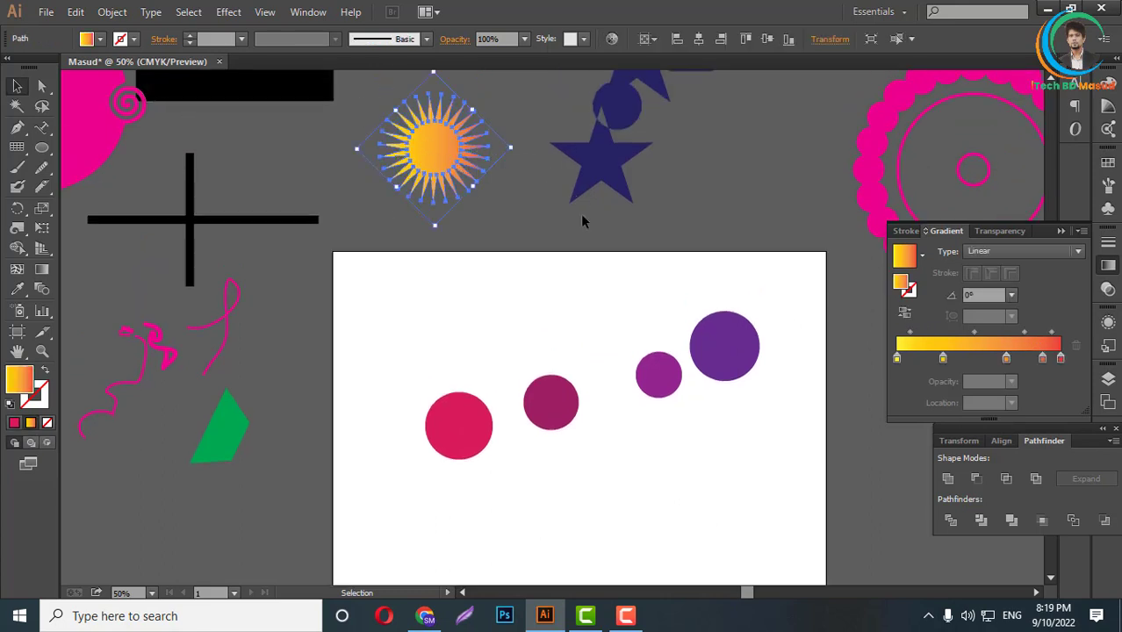
{"action": "left_click", "coordinate": [1109, 165]}
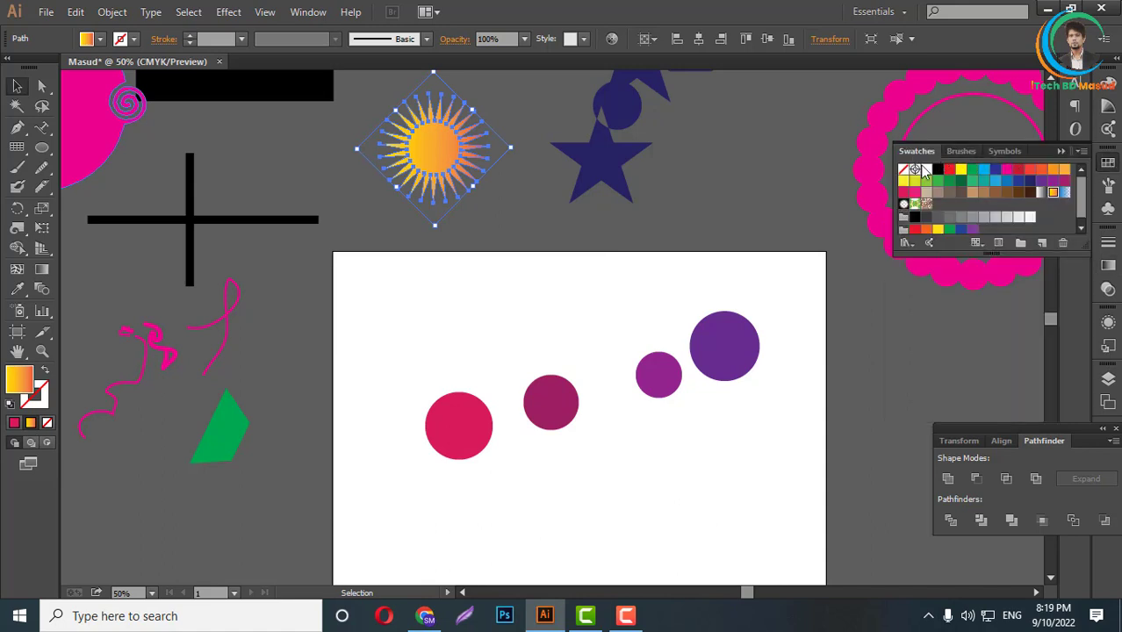
{"action": "left_click", "coordinate": [1042, 192]}
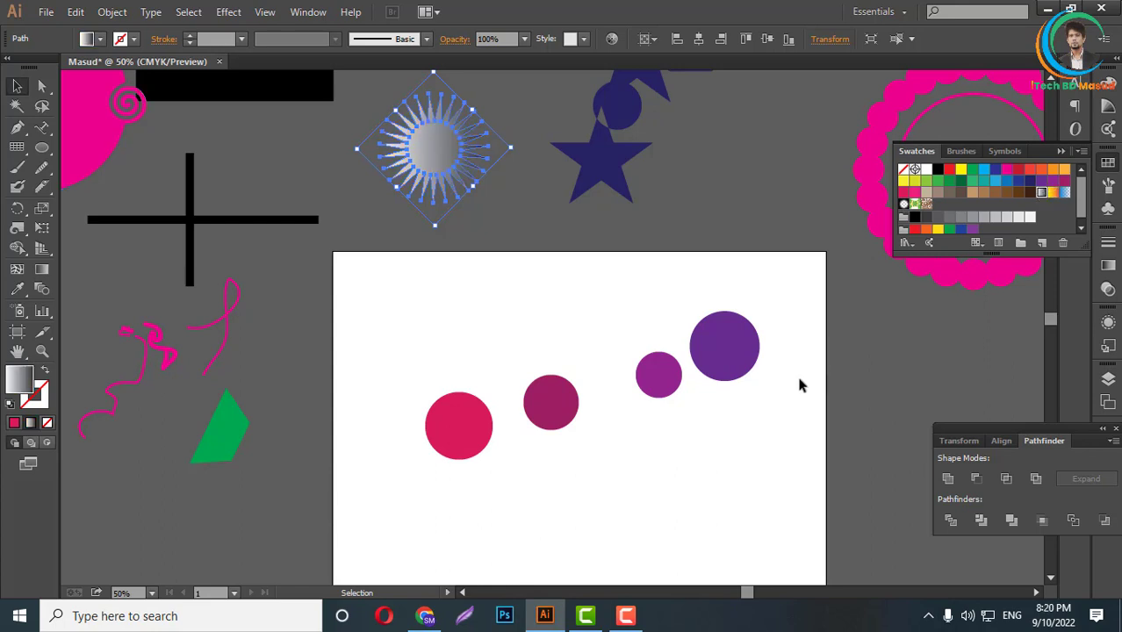
{"action": "left_click", "coordinate": [751, 418]}
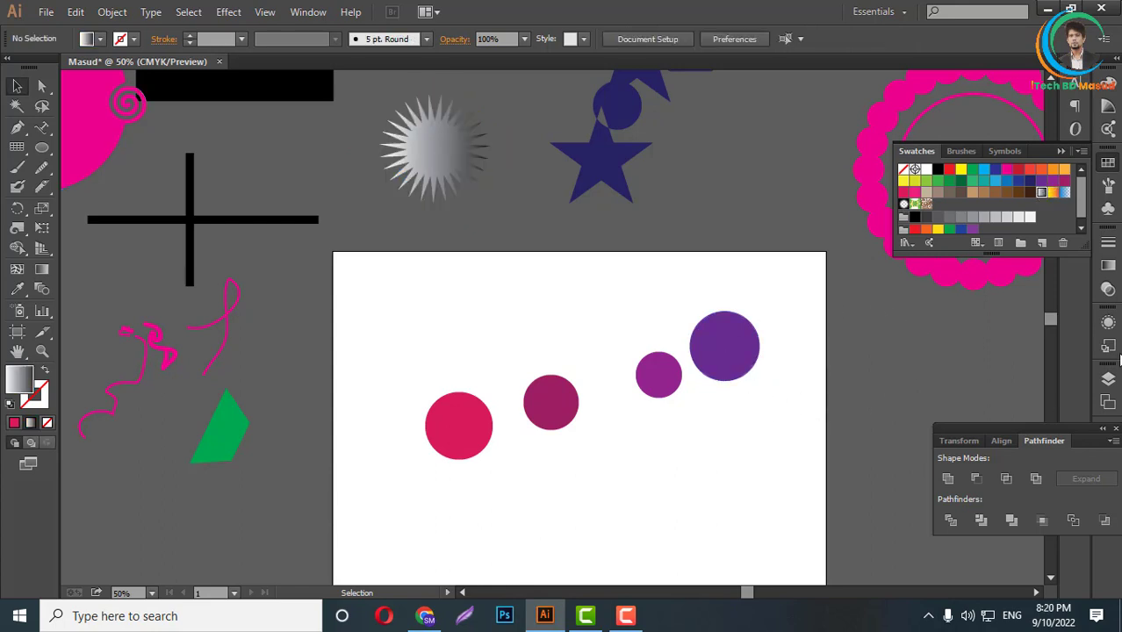
- Apply linear gradients to the large purple and small violet circles
{"action": "left_click", "coordinate": [1110, 271]}
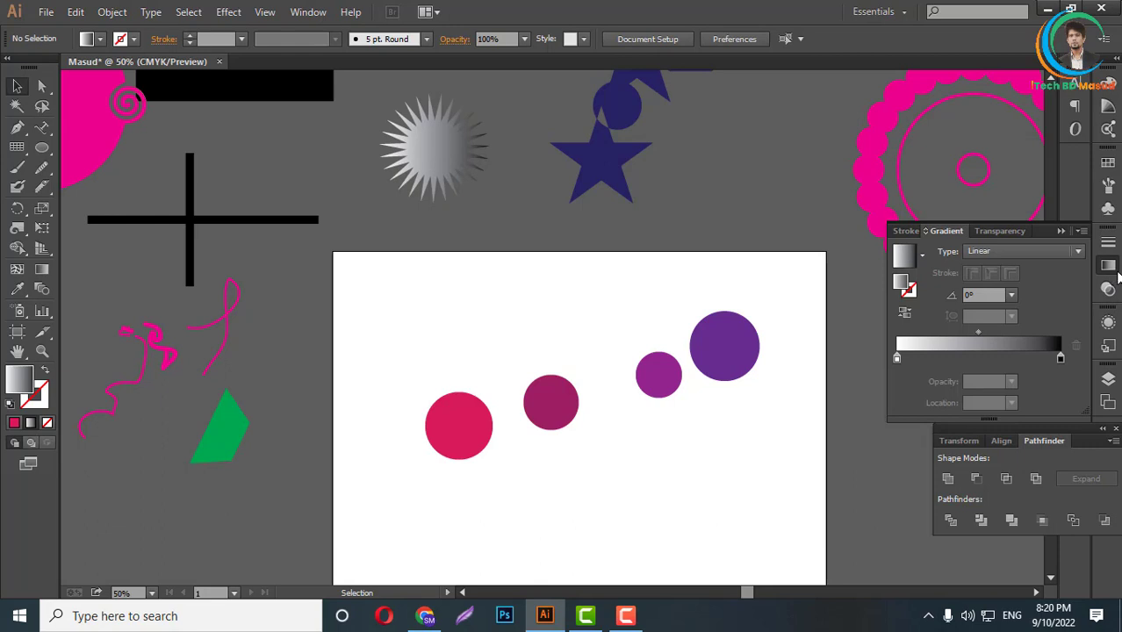
{"action": "left_click", "coordinate": [732, 350]}
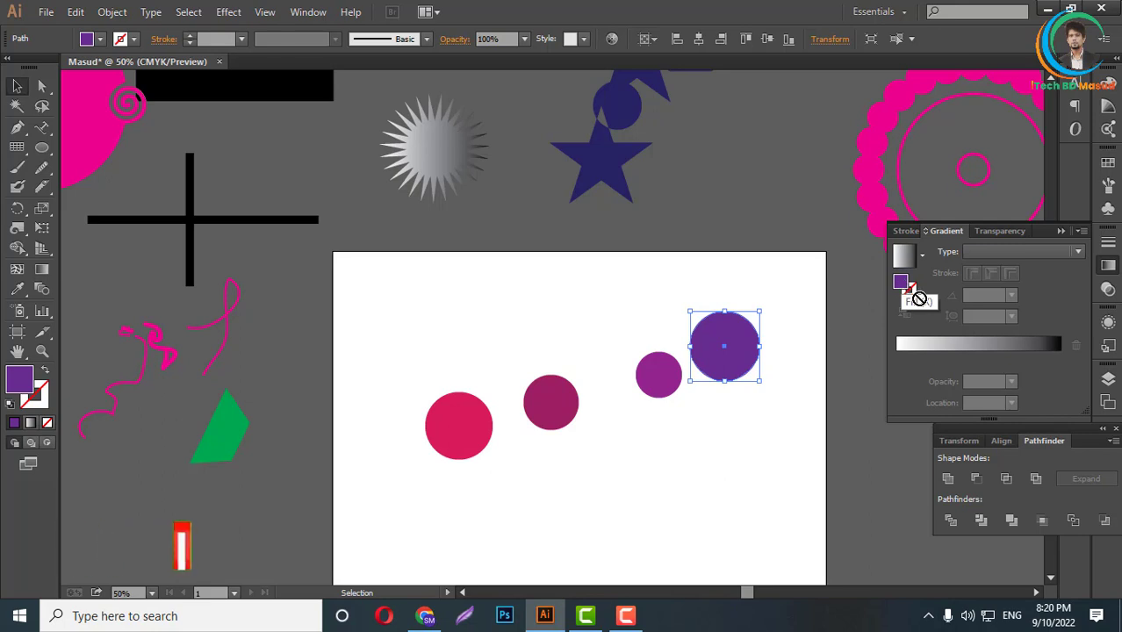
{"action": "left_click", "coordinate": [1056, 349]}
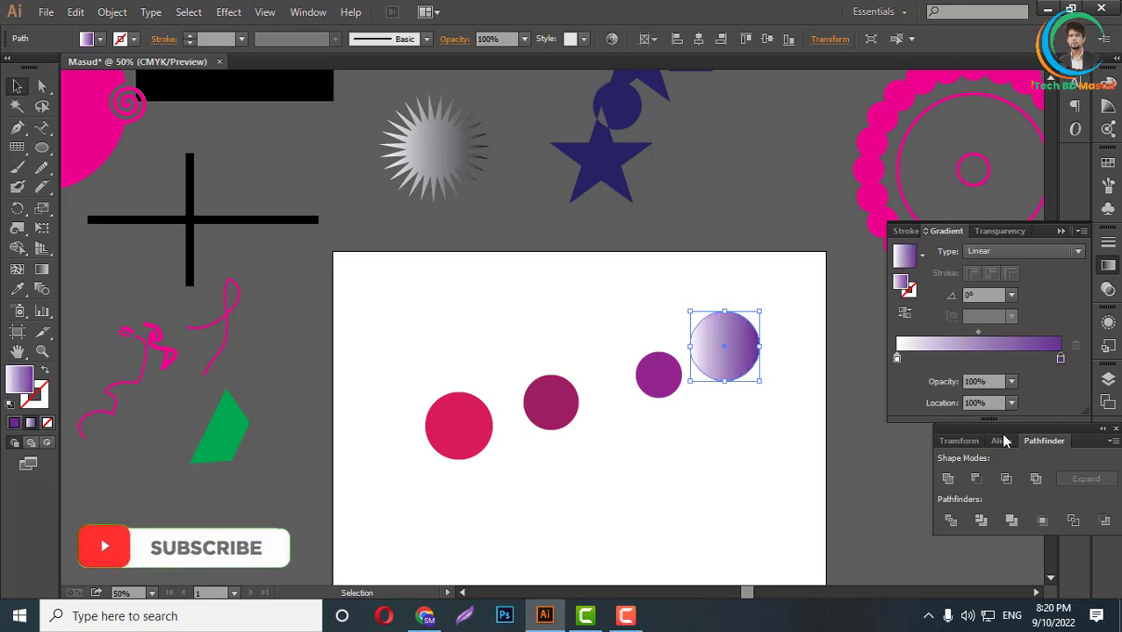
{"action": "left_click", "coordinate": [660, 379]}
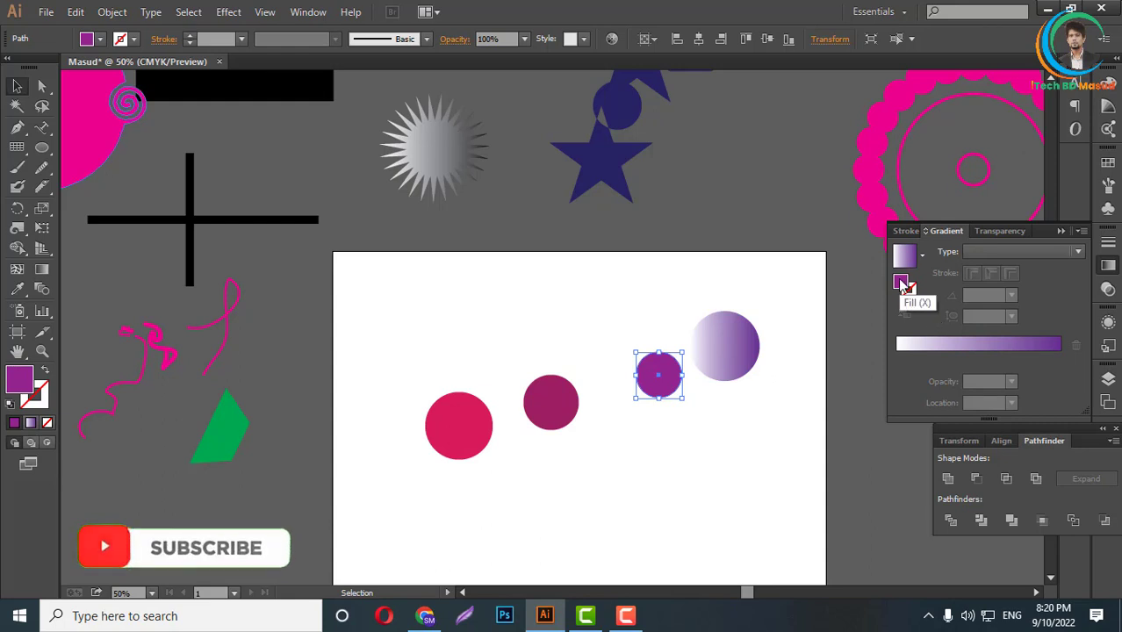
{"action": "left_click", "coordinate": [1025, 360]}
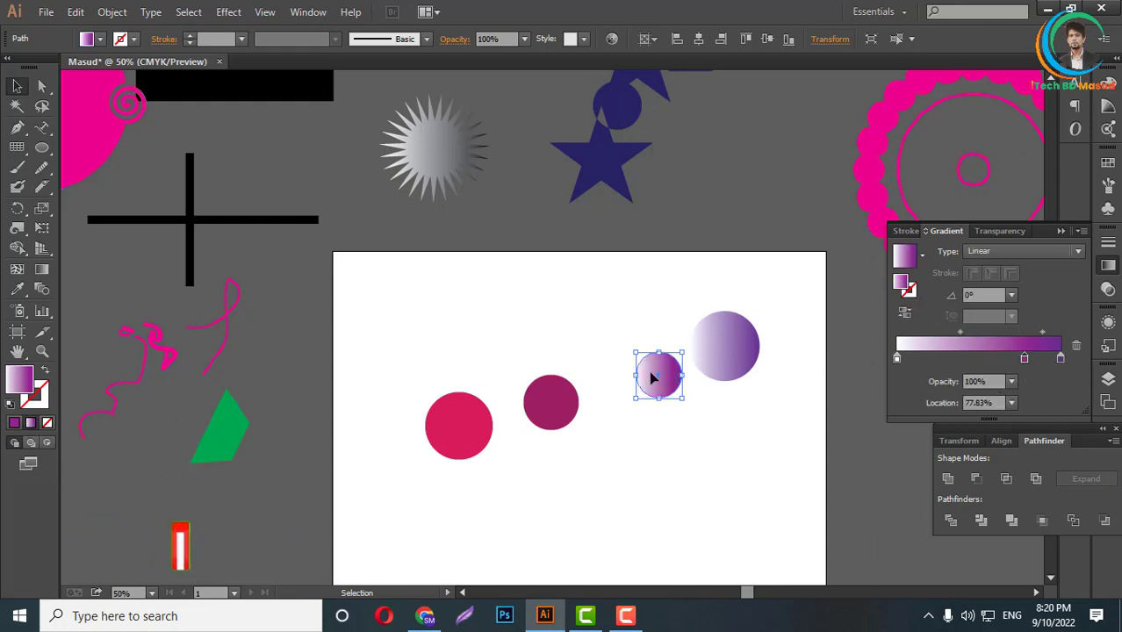
- Give the maroon circle a gradient fill, adding maroon and red stops to the ramp
{"action": "left_click", "coordinate": [559, 415]}
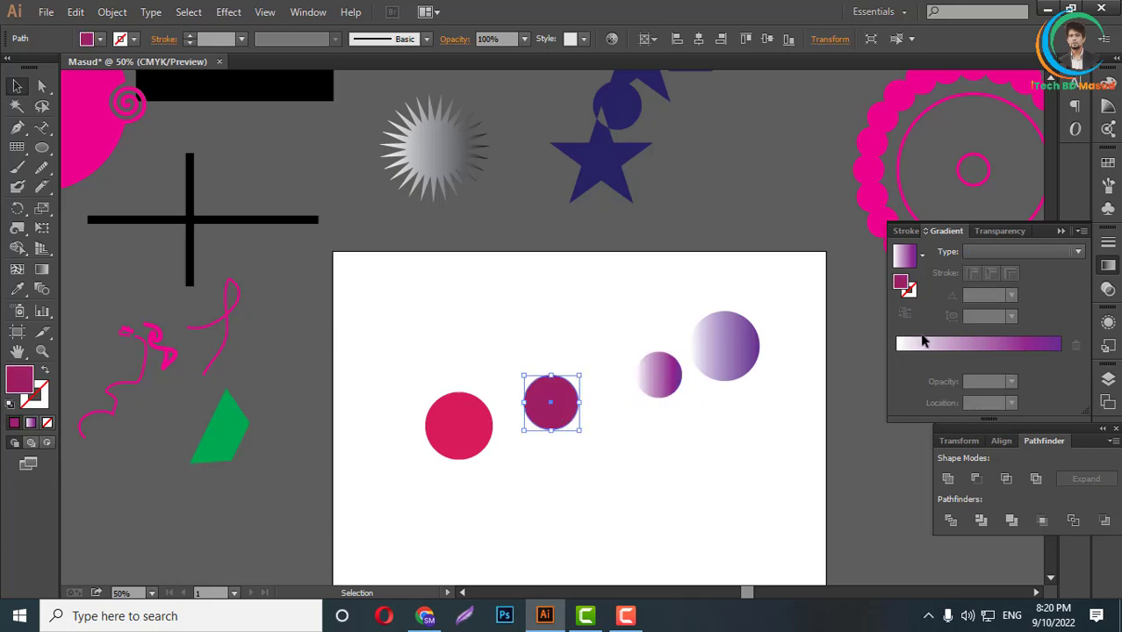
{"action": "left_click_drag", "start_coordinate": [903, 282], "coordinate": [943, 353]}
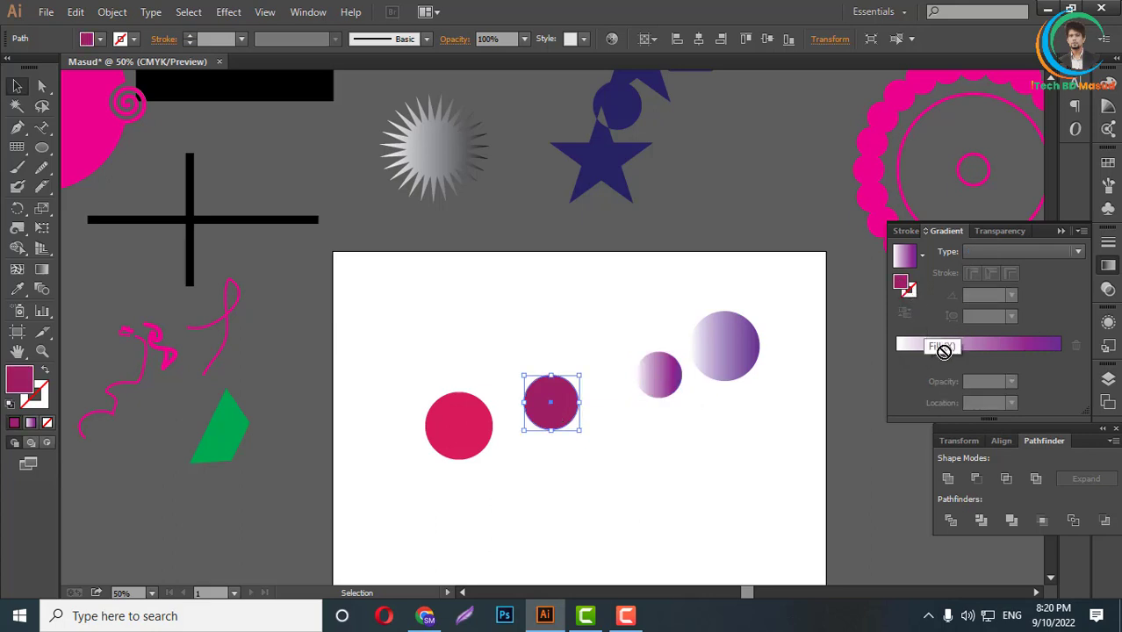
{"action": "left_click_drag", "start_coordinate": [903, 282], "coordinate": [945, 351]}
{"action": "left_click", "coordinate": [467, 428]}
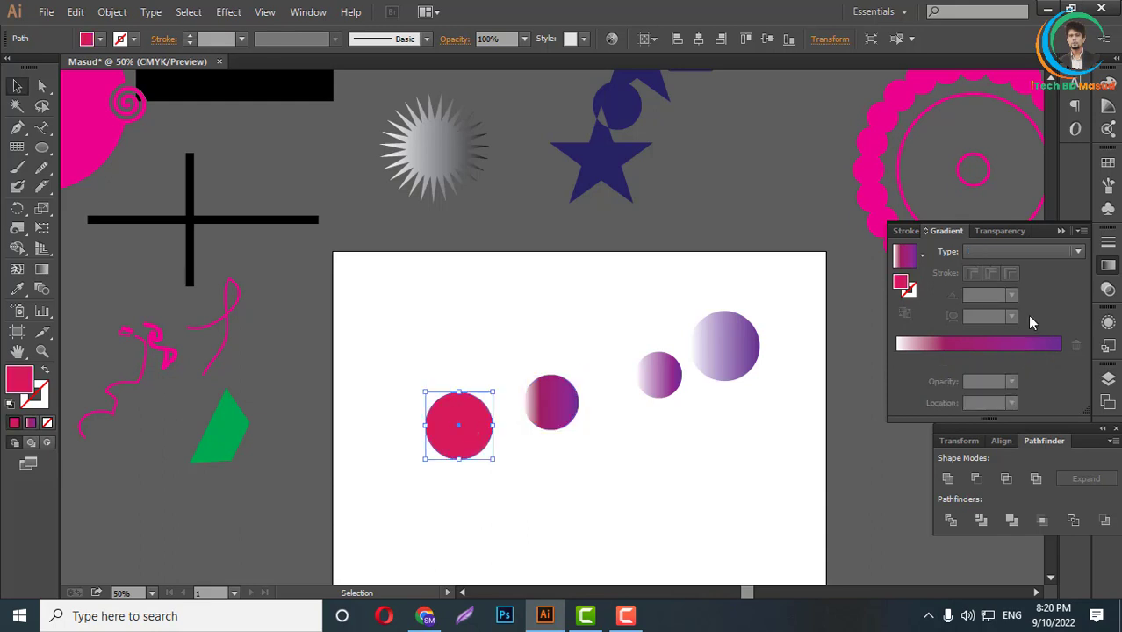
{"action": "left_click_drag", "start_coordinate": [906, 290], "coordinate": [898, 351]}
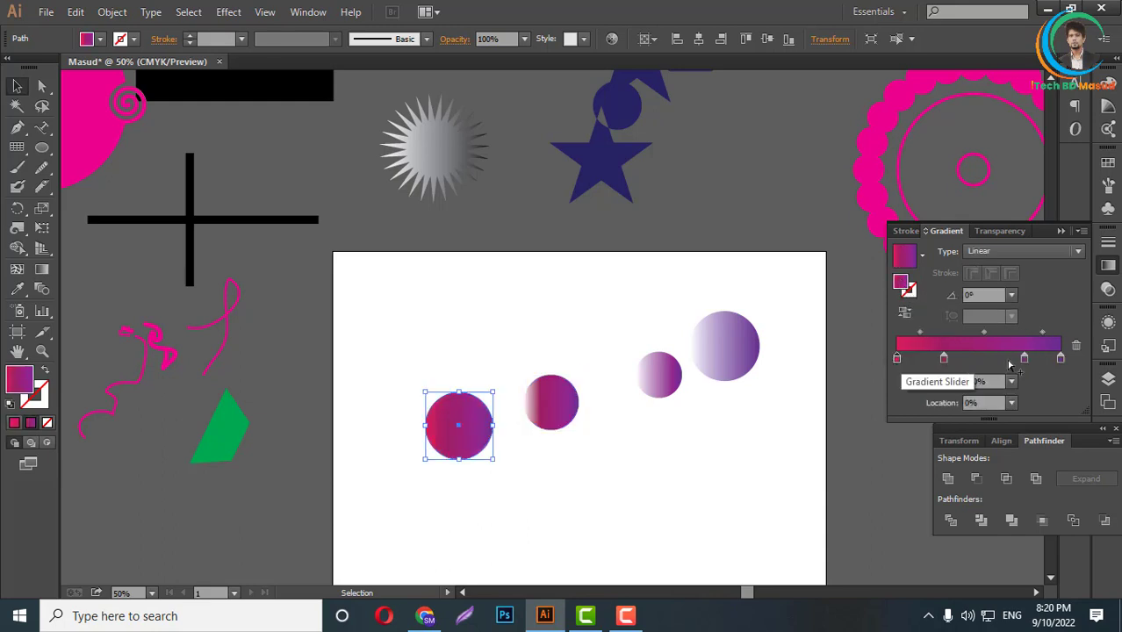
- Apply the red circle's gradient, delete the three right-hand circles, and enlarge the remaining circle
{"action": "left_click_drag", "start_coordinate": [536, 284], "coordinate": [768, 456]}
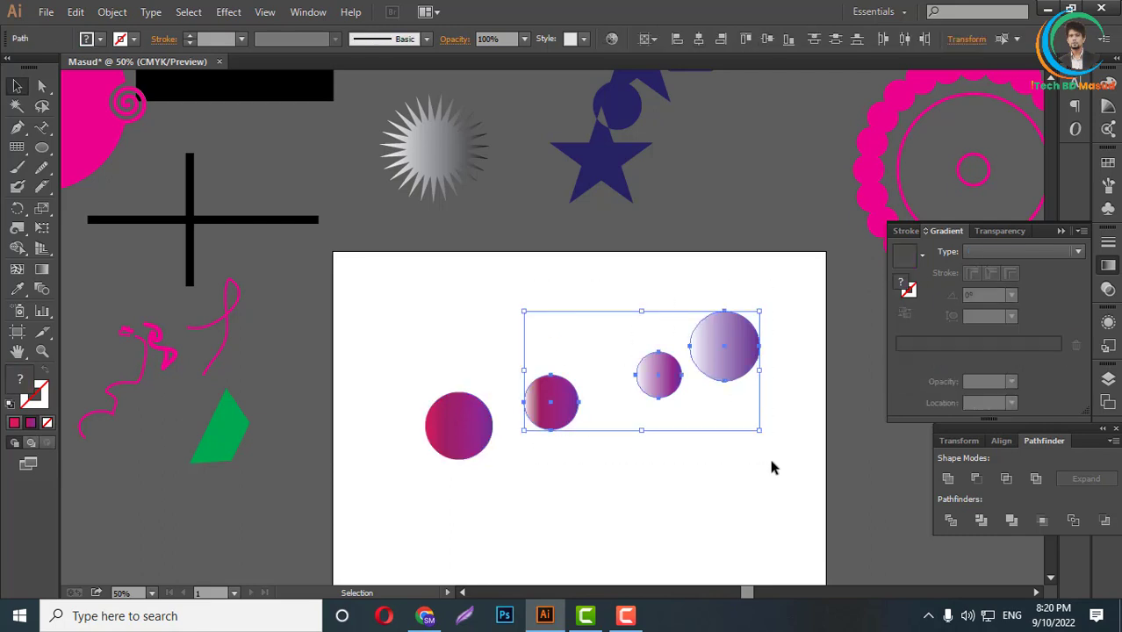
{"action": "key", "text": "Delete"}
{"action": "left_click", "coordinate": [485, 443]}
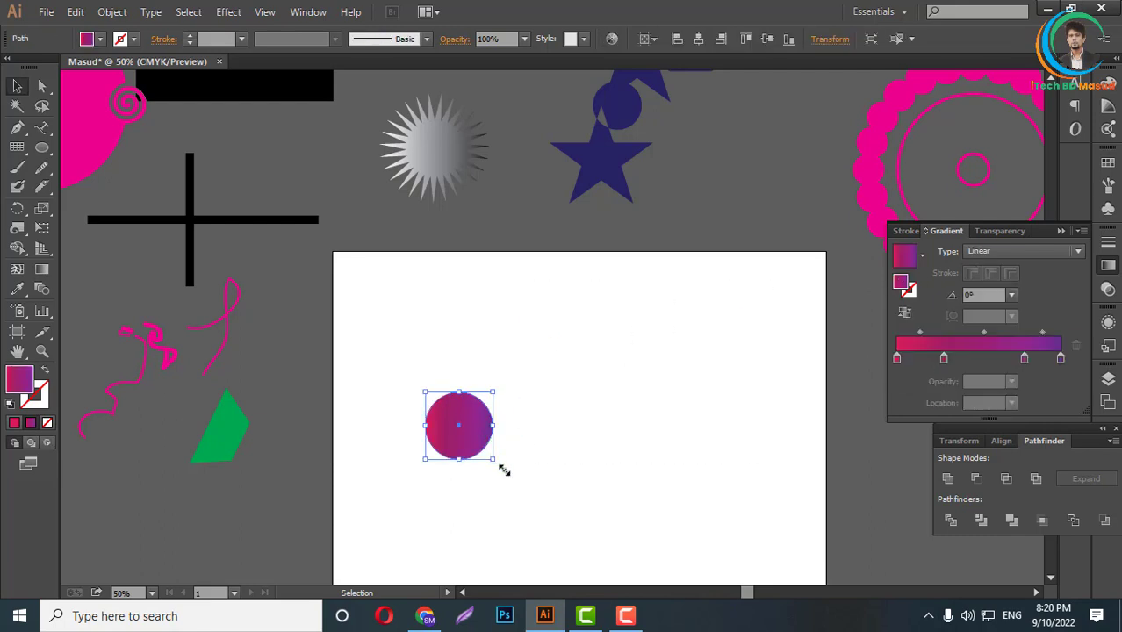
{"action": "mouse_move", "coordinate": [504, 471]}
{"action": "left_mouse_down"}
{"action": "mouse_move", "coordinate": [540, 502]}
{"action": "mouse_move", "coordinate": [626, 448]}
{"action": "left_mouse_up"}
{"action": "left_click", "coordinate": [696, 435]}
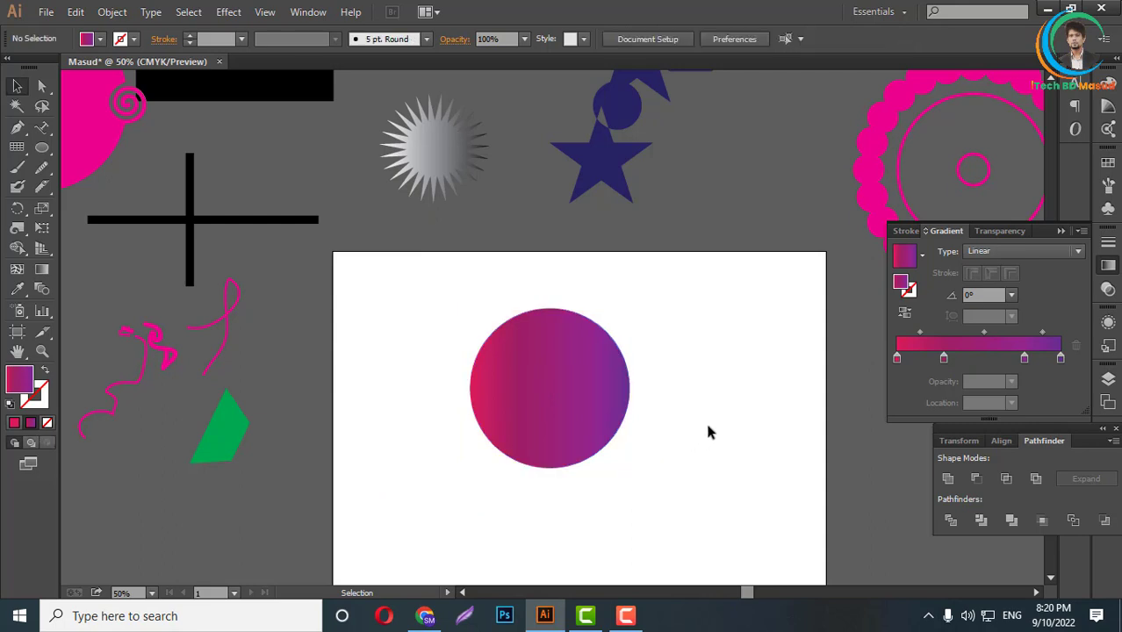
- Pan the view to raise the artboard in the window and reselect the gradient circle
{"action": "scroll", "coordinate": [712, 434], "scroll_direction": "up", "scroll_amount": 2}
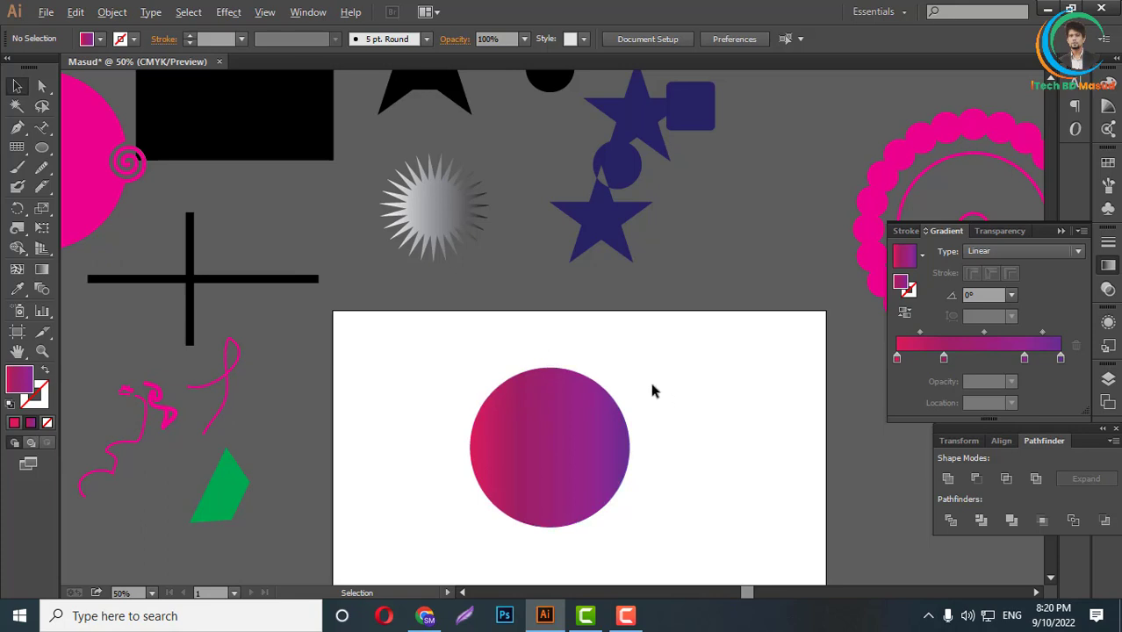
{"action": "scroll", "coordinate": [653, 391], "scroll_direction": "down", "scroll_amount": 4, "text": "alt"}
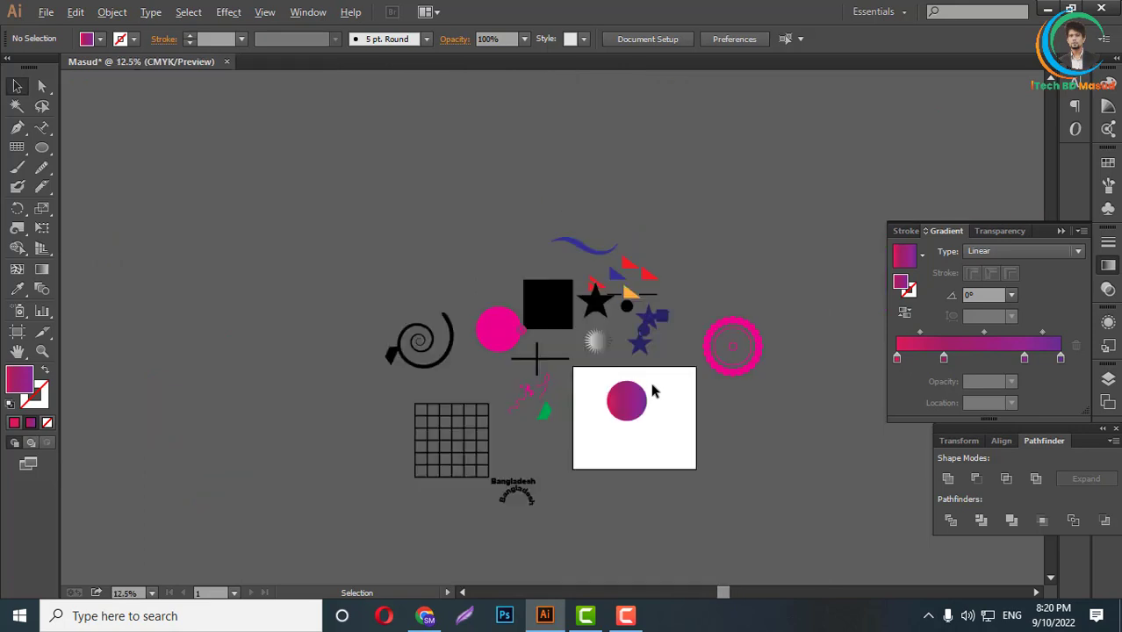
{"action": "scroll", "coordinate": [653, 391], "scroll_direction": "up", "scroll_amount": 4, "text": "alt"}
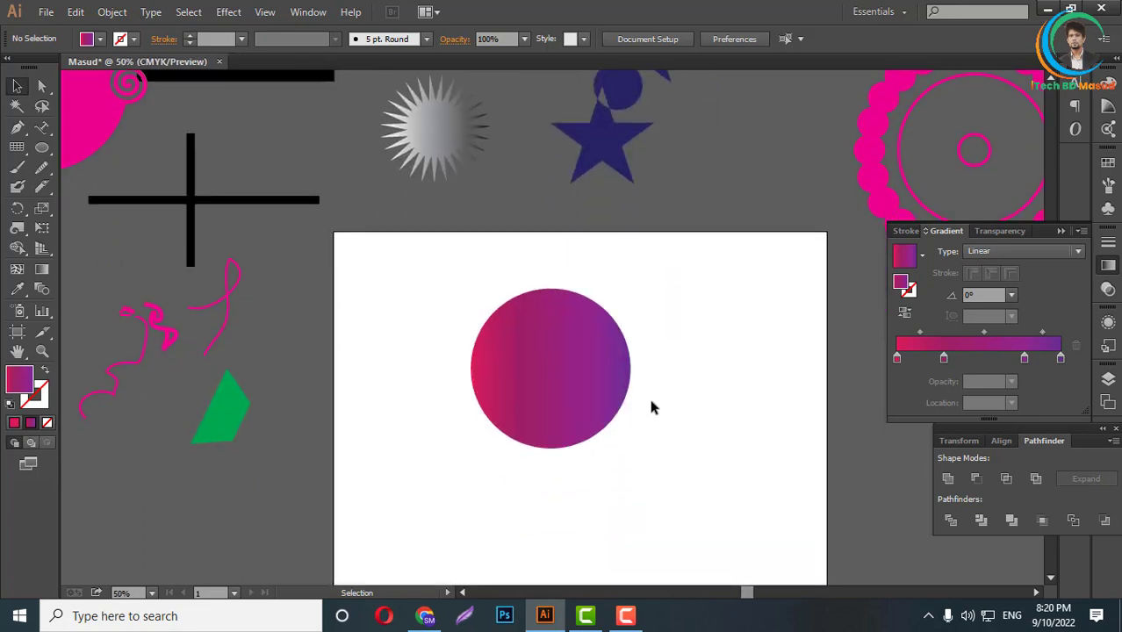
{"action": "left_click", "coordinate": [18, 351]}
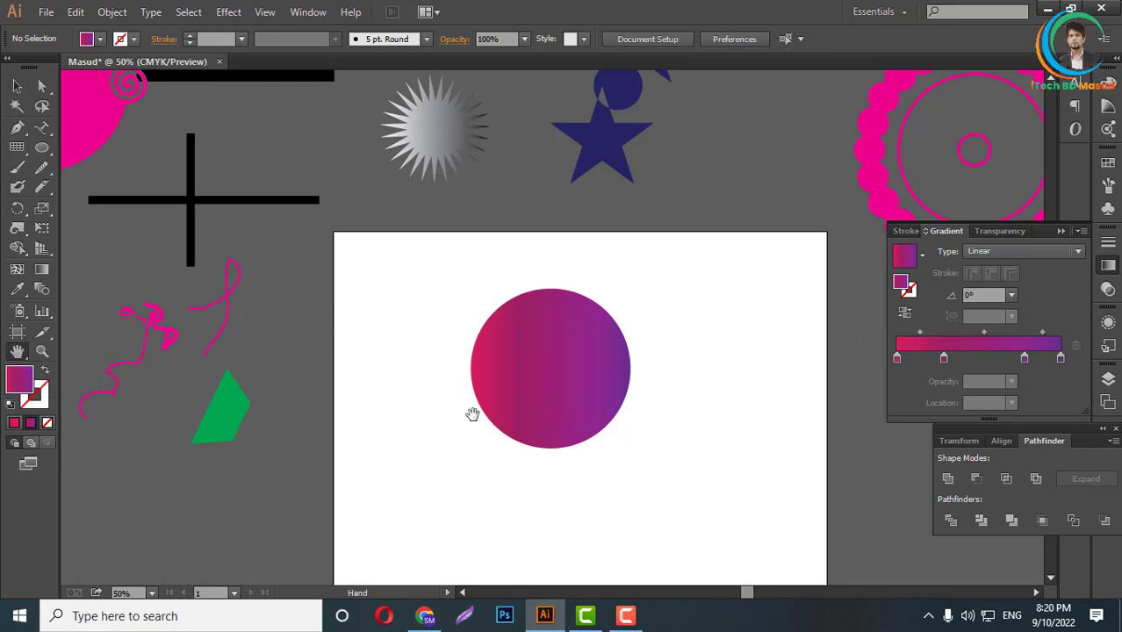
{"action": "scroll", "coordinate": [546, 416], "scroll_direction": "down", "scroll_amount": 2}
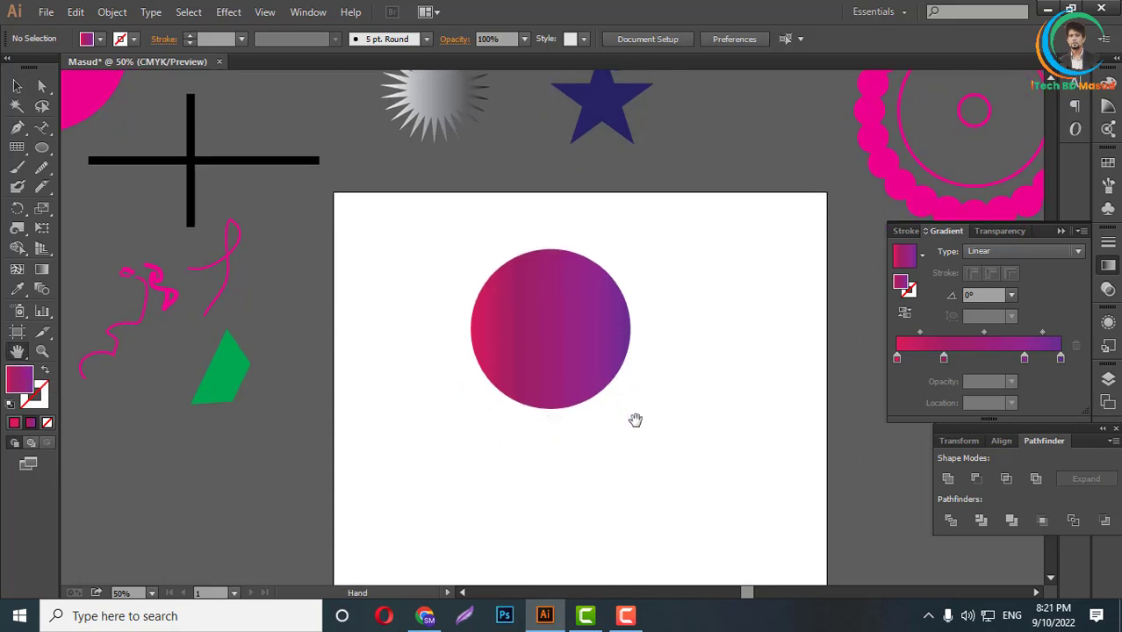
{"action": "mouse_move", "coordinate": [546, 422]}
{"action": "left_mouse_down"}
{"action": "mouse_move", "coordinate": [296, 494]}
{"action": "mouse_move", "coordinate": [707, 144]}
{"action": "mouse_move", "coordinate": [238, 418]}
{"action": "mouse_move", "coordinate": [652, 353]}
{"action": "mouse_move", "coordinate": [554, 308]}
{"action": "mouse_move", "coordinate": [643, 408]}
{"action": "left_mouse_up"}
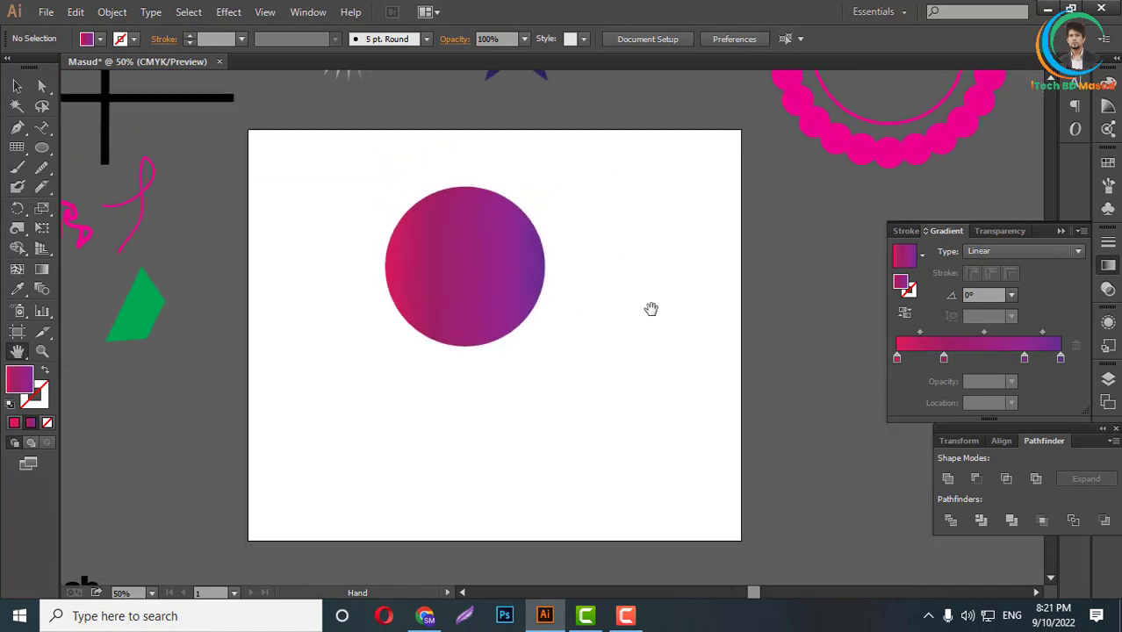
{"action": "left_click", "coordinate": [17, 86]}
{"action": "left_click", "coordinate": [531, 321]}
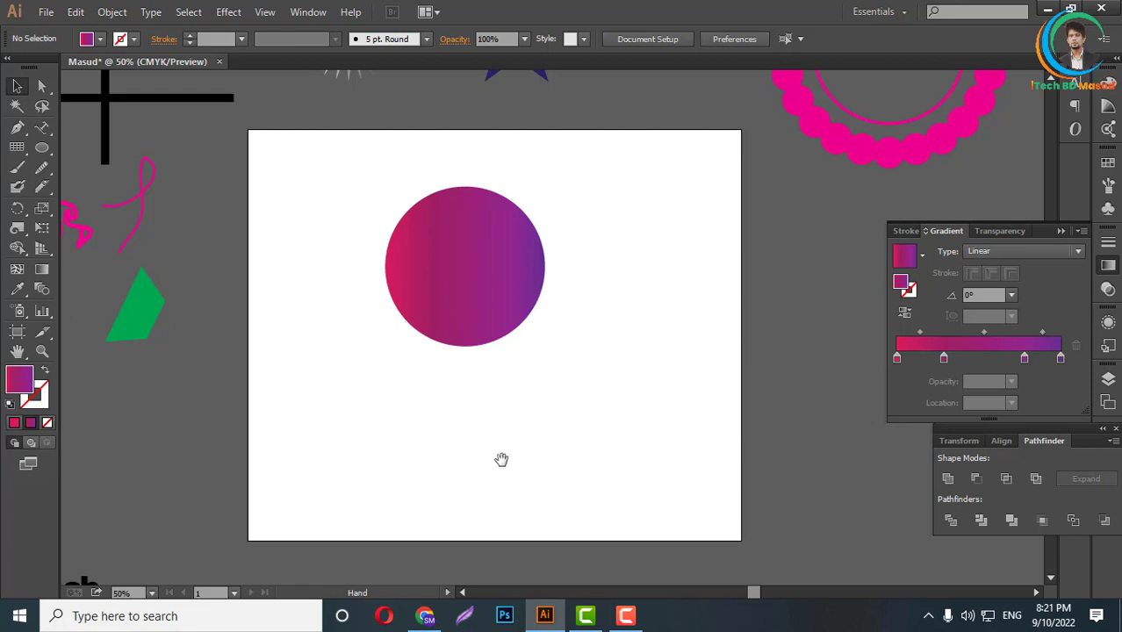
{"action": "mouse_move", "coordinate": [501, 458]}
{"action": "left_mouse_down"}
{"action": "mouse_move", "coordinate": [591, 314]}
{"action": "mouse_move", "coordinate": [490, 415]}
{"action": "mouse_move", "coordinate": [623, 353]}
{"action": "mouse_move", "coordinate": [383, 383]}
{"action": "mouse_move", "coordinate": [482, 409]}
{"action": "left_mouse_up"}
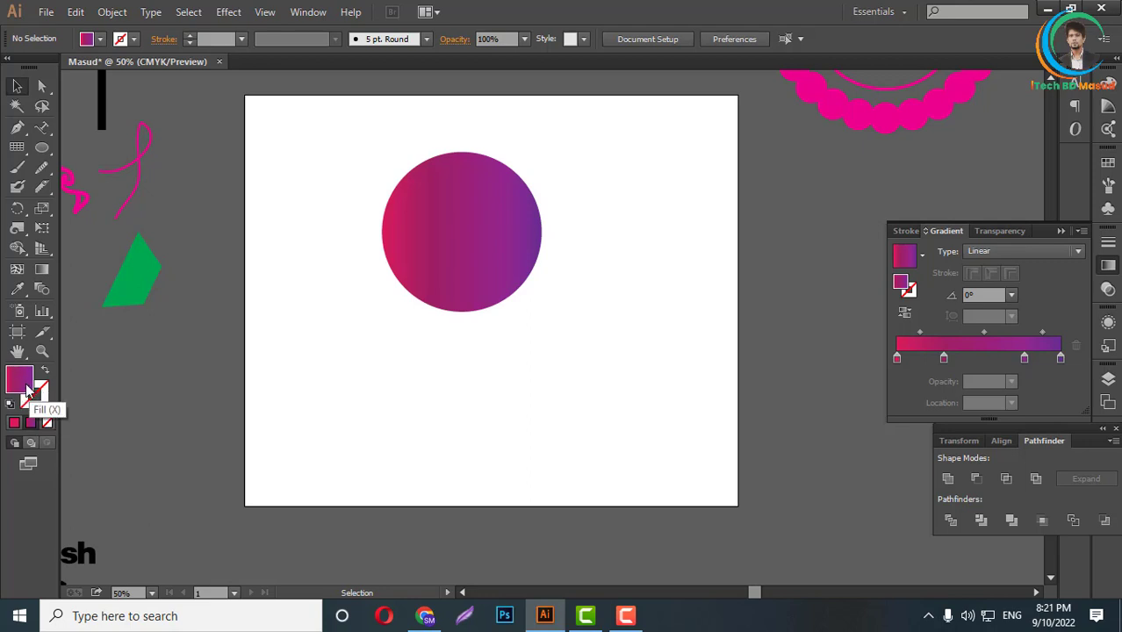
- Swap the circle's fill to a 19 pt gradient stroke and move the ring lower
{"action": "left_click", "coordinate": [471, 268]}
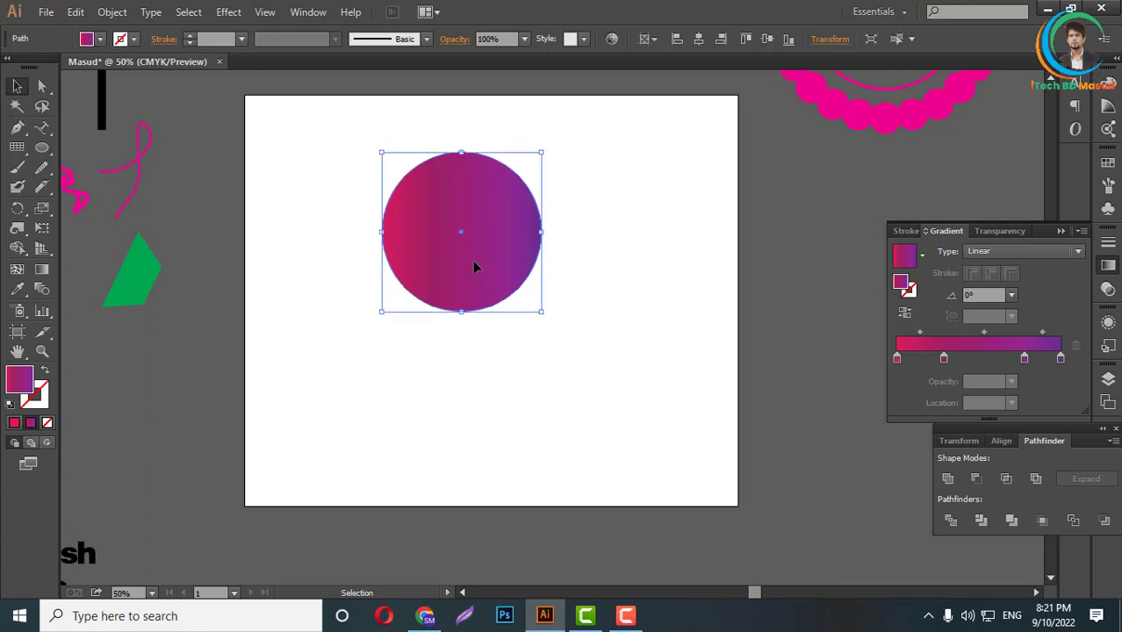
{"action": "left_click", "coordinate": [45, 373]}
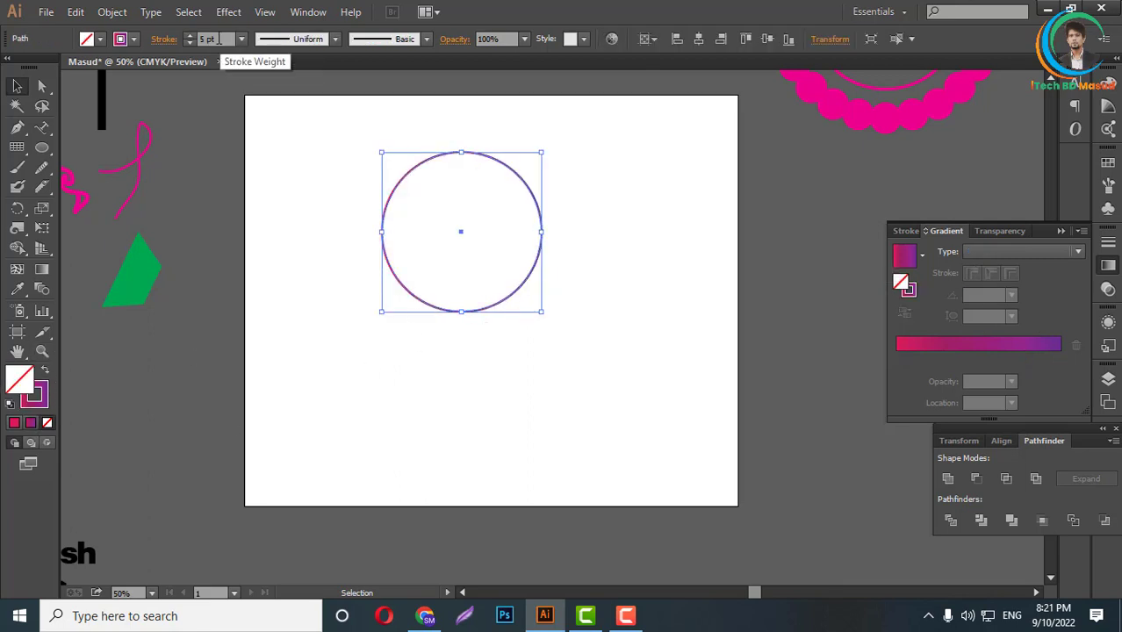
{"action": "scroll", "coordinate": [218, 40], "scroll_direction": "up", "scroll_amount": 14}
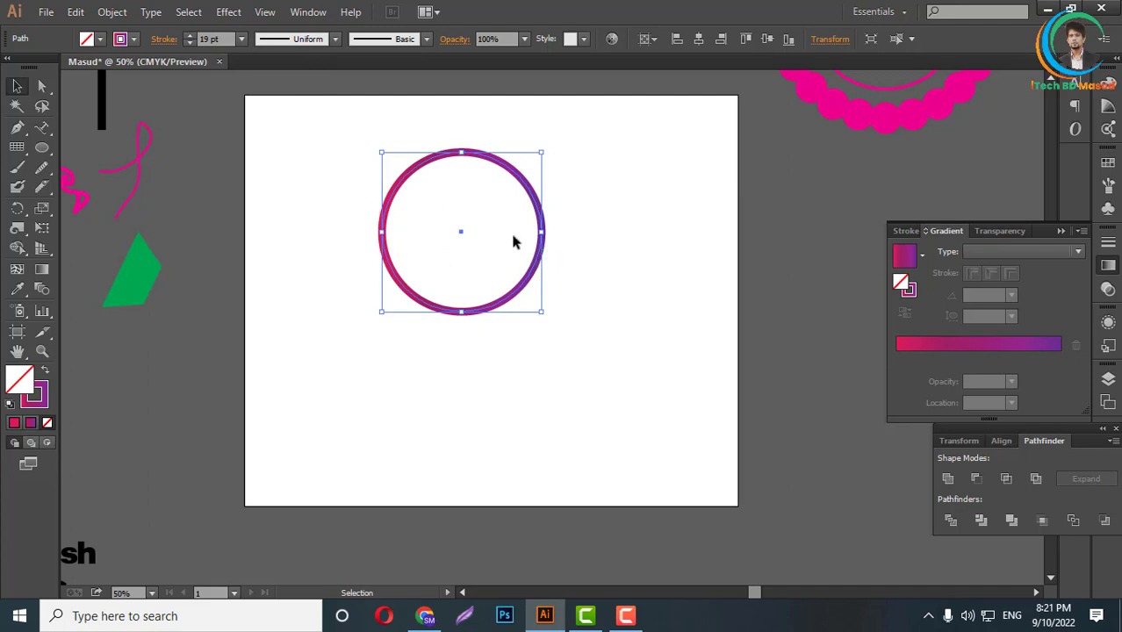
{"action": "scroll", "coordinate": [527, 290], "scroll_direction": "up", "scroll_amount": 2}
{"action": "scroll", "coordinate": [544, 281], "scroll_direction": "up", "scroll_amount": 3}
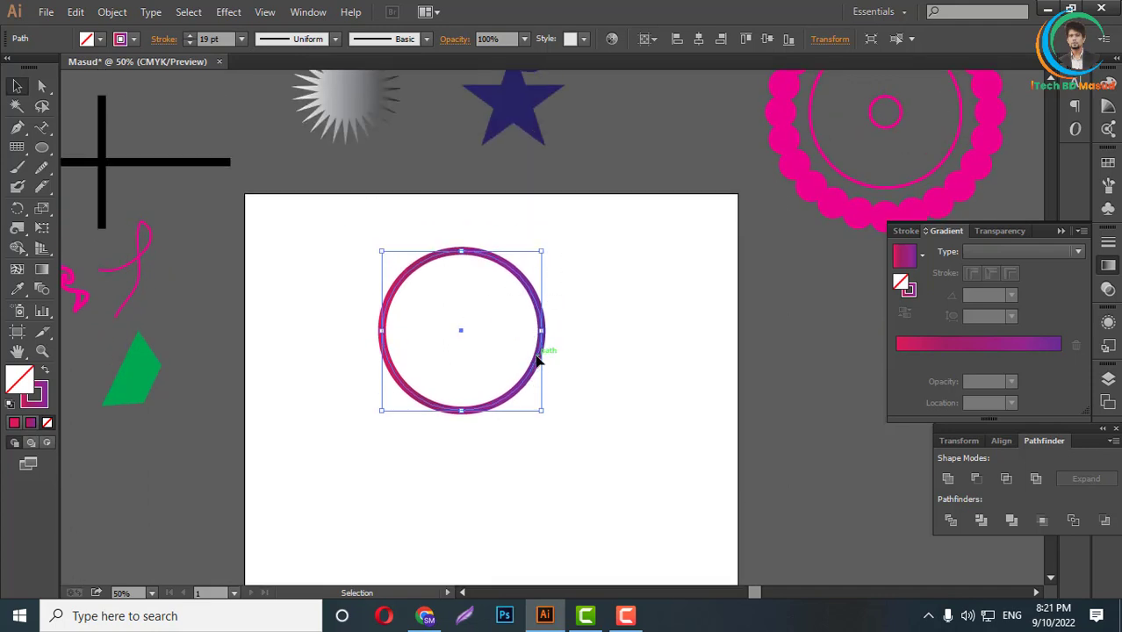
{"action": "left_click_drag", "start_coordinate": [539, 361], "coordinate": [524, 421]}
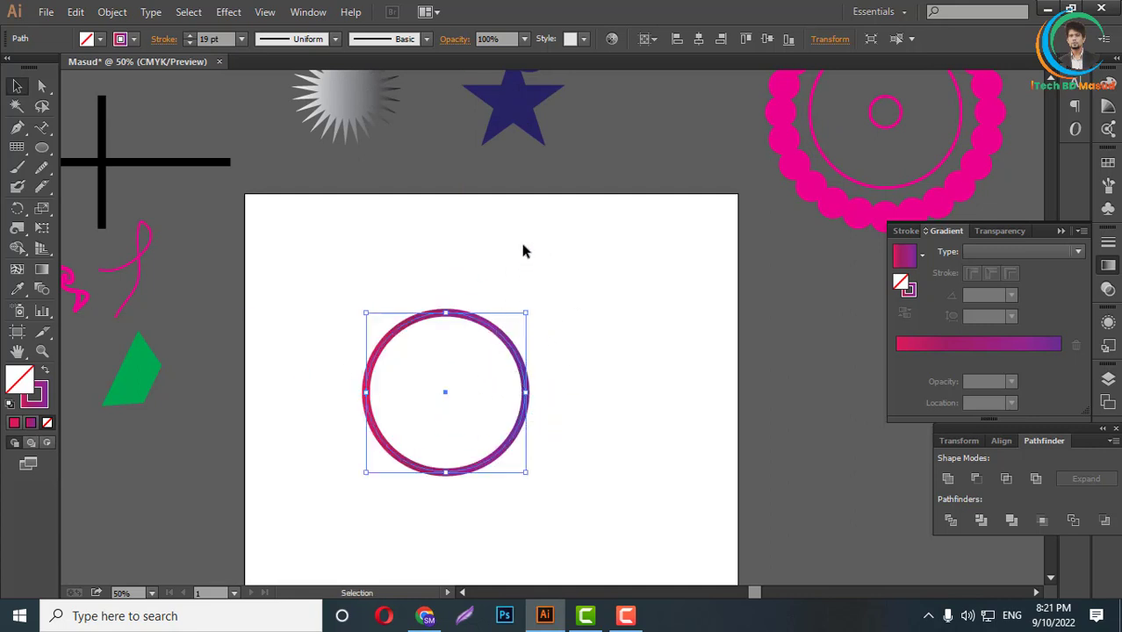
{"action": "left_click", "coordinate": [540, 279]}
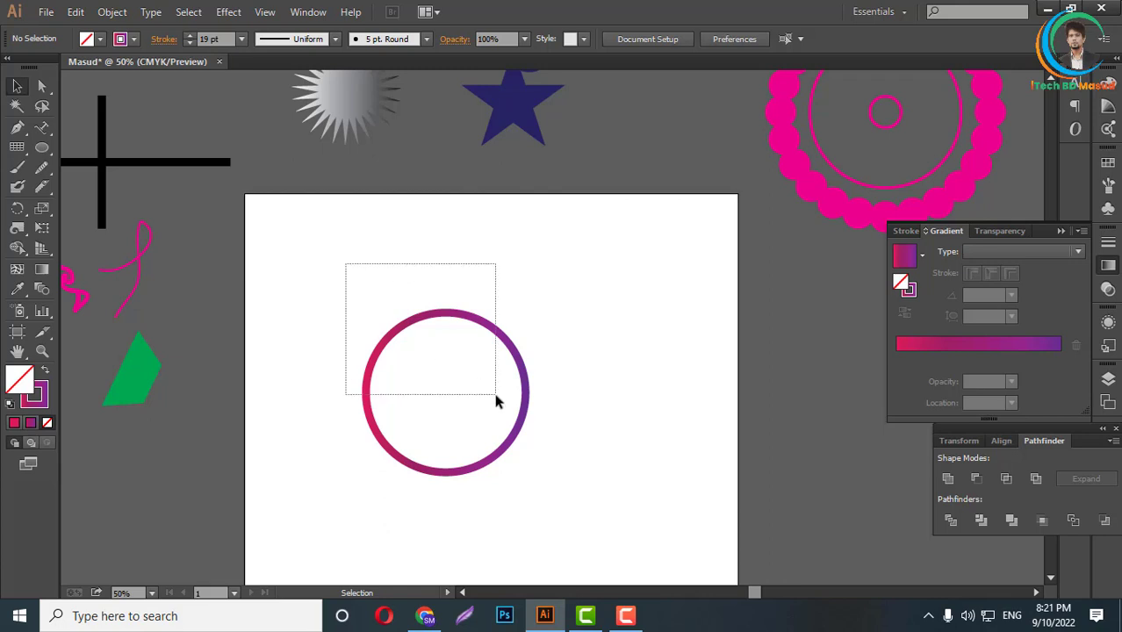
{"action": "left_click_drag", "start_coordinate": [346, 264], "coordinate": [496, 400]}
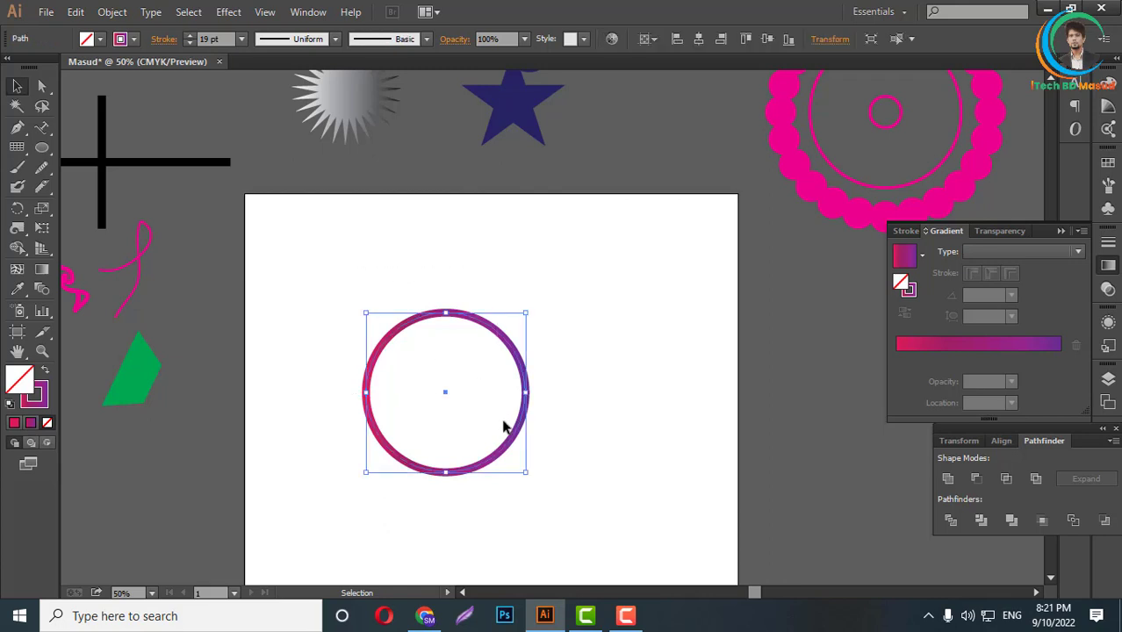
- Expand the ring's fill and stroke via Object > Expand
{"action": "left_click", "coordinate": [113, 12]}
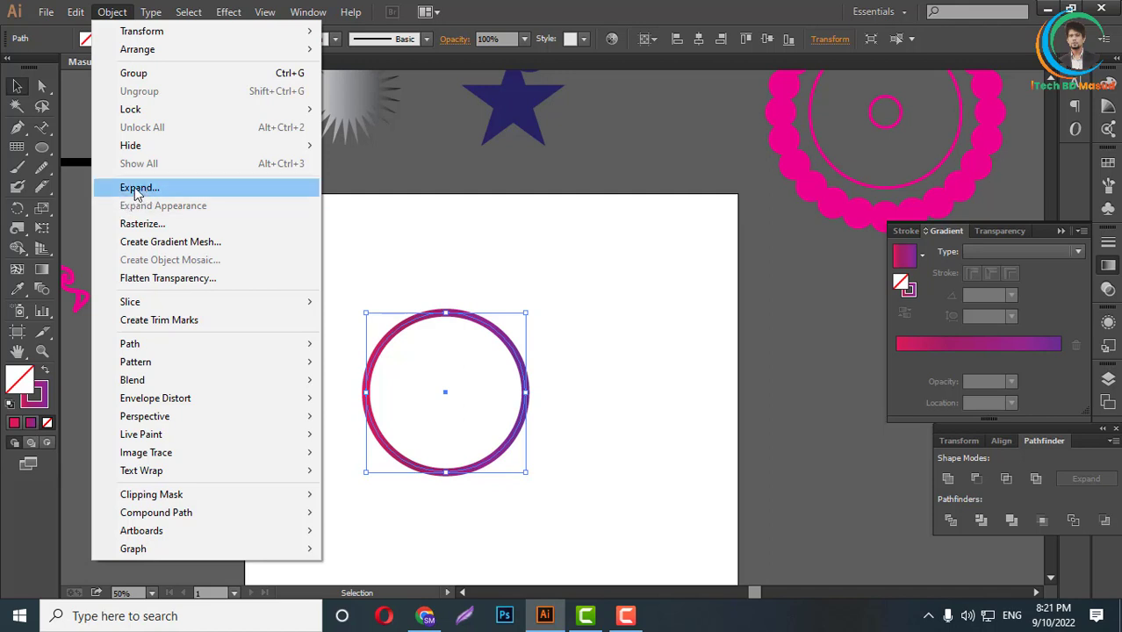
{"action": "left_click", "coordinate": [138, 189]}
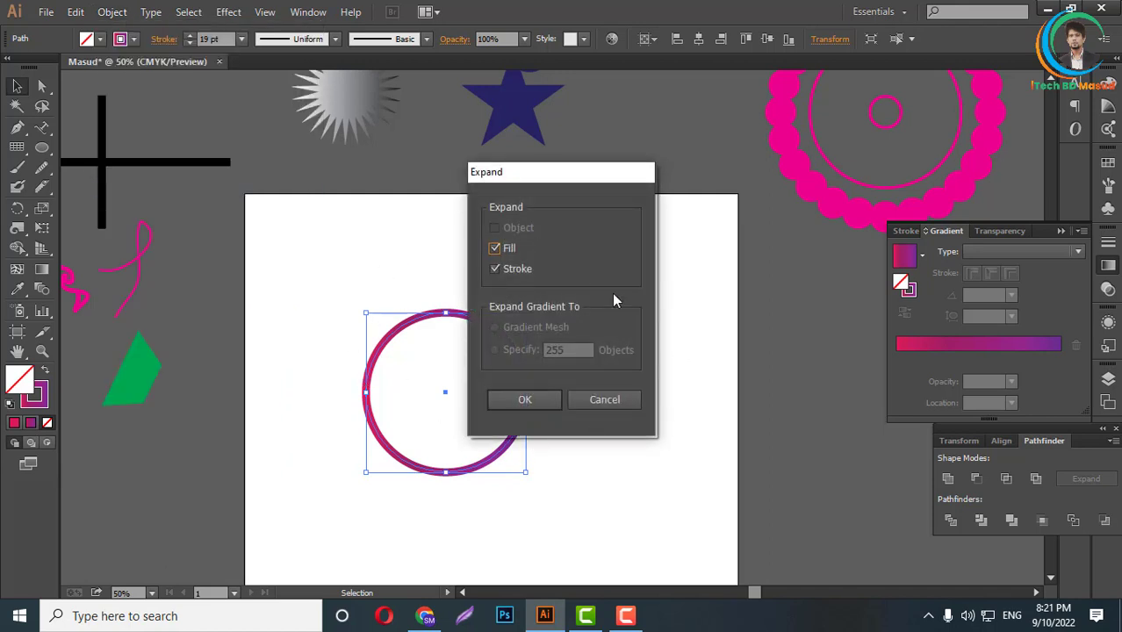
{"action": "left_click", "coordinate": [544, 400]}
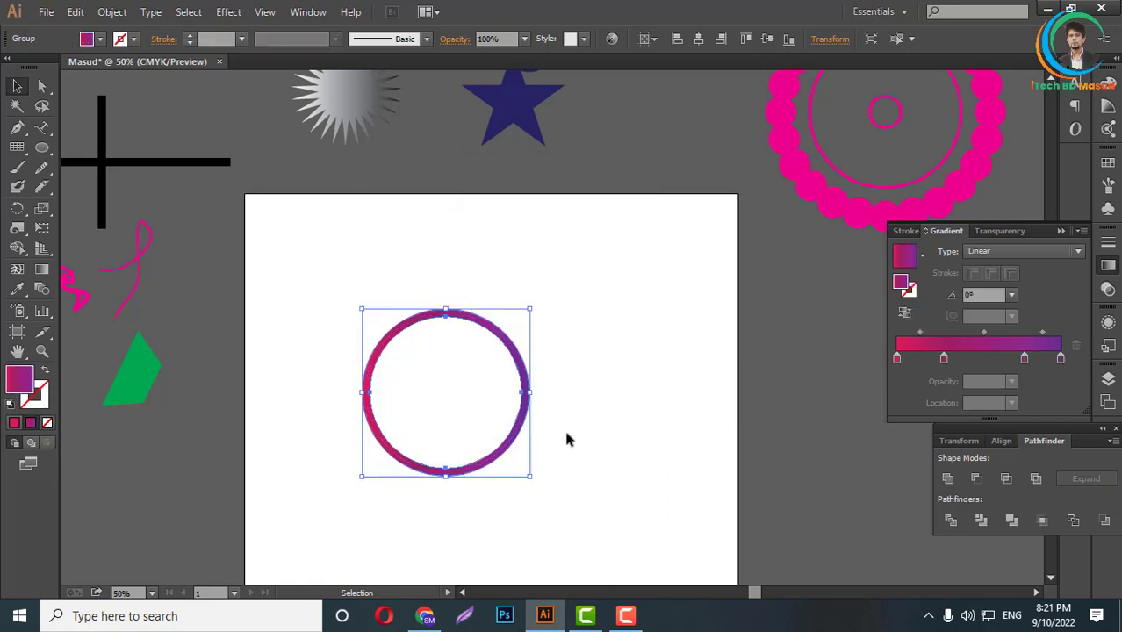
{"action": "left_click", "coordinate": [566, 322]}
- Move the expanded ring up-left and place a copy above the artboard
{"action": "left_click_drag", "start_coordinate": [557, 318], "coordinate": [401, 416]}
{"action": "left_click", "coordinate": [626, 616]}
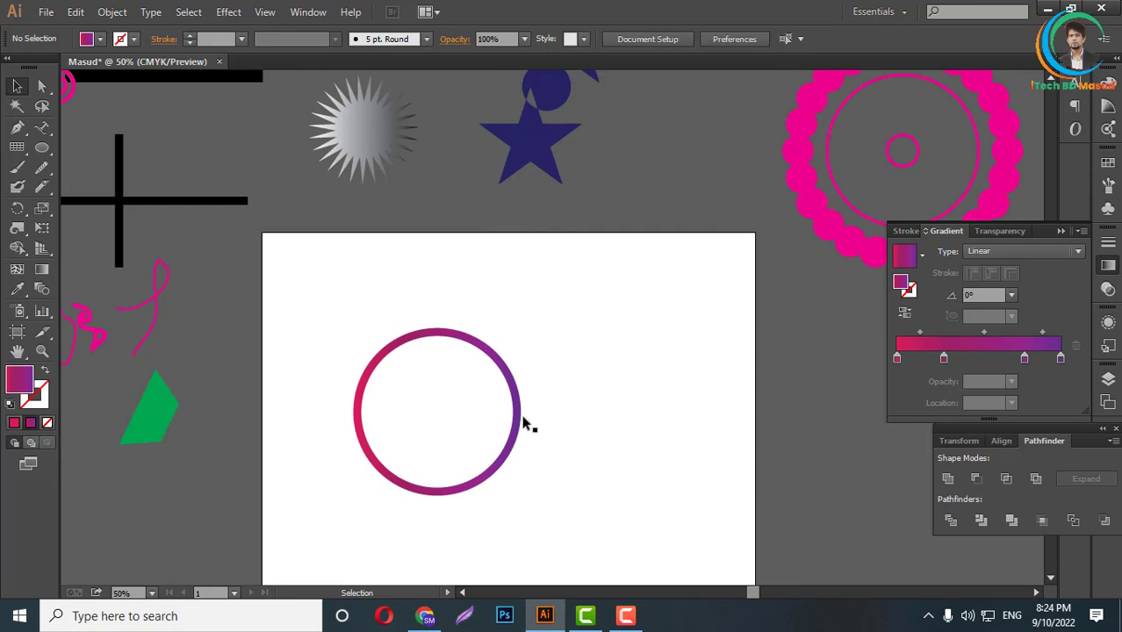
{"action": "left_click_drag", "start_coordinate": [524, 424], "coordinate": [494, 384]}
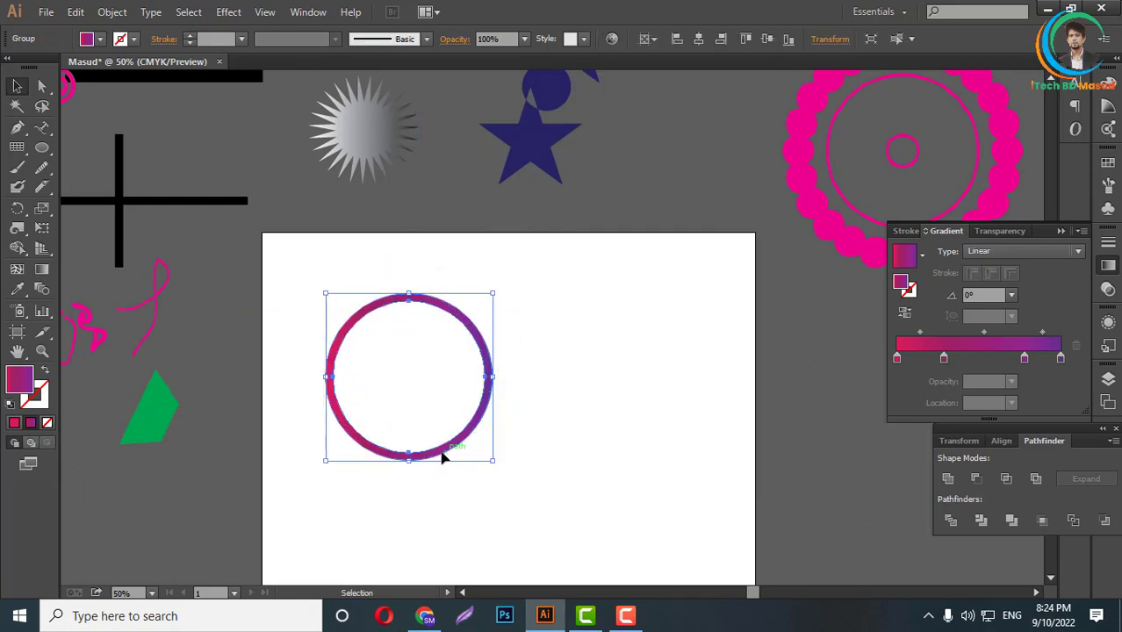
{"action": "left_click_drag", "start_coordinate": [426, 456], "coordinate": [700, 209]}
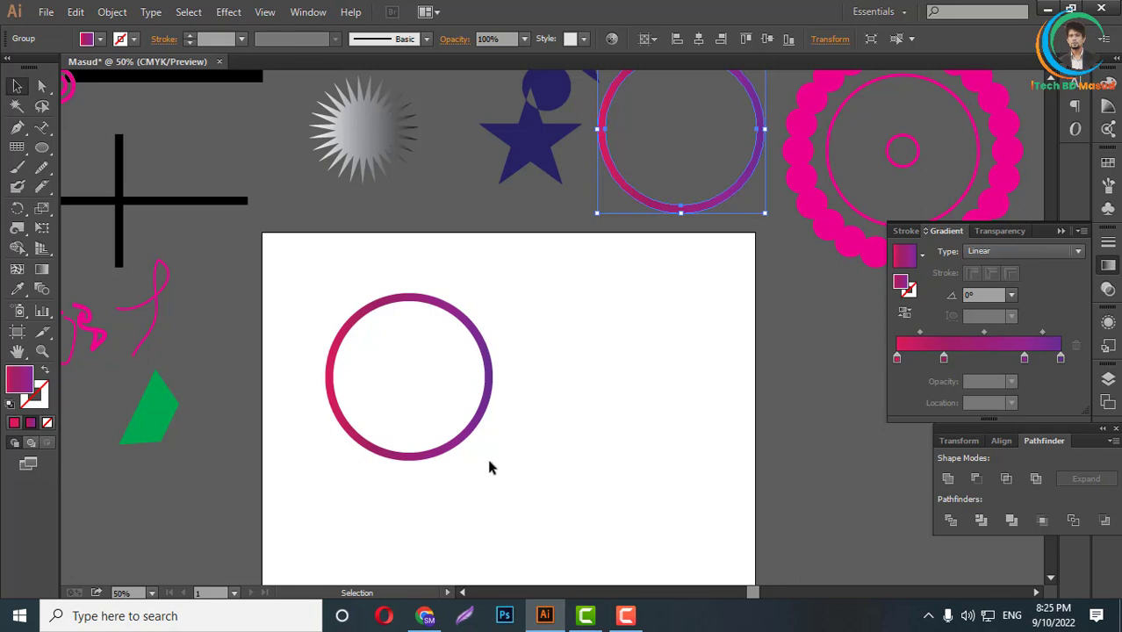
- Duplicate the gradient ring to its right, then undo the duplicate
{"action": "left_click", "coordinate": [457, 446]}
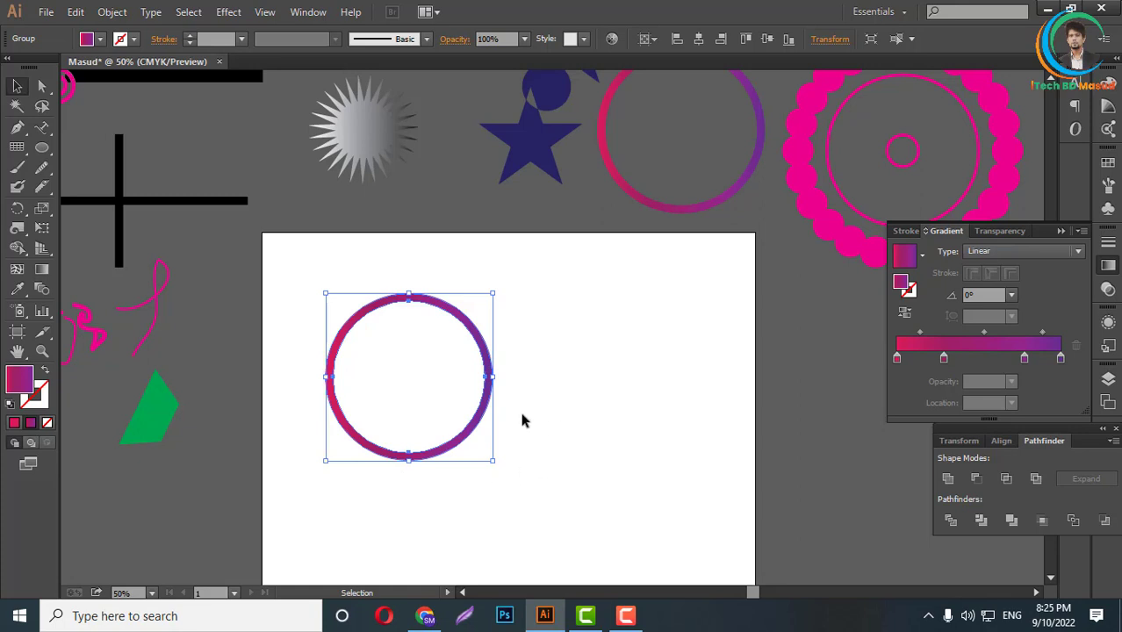
{"action": "key", "text": "a"}
{"action": "key", "text": "v"}
{"action": "left_click_drag", "start_coordinate": [468, 436], "coordinate": [637, 416], "text": "alt"}
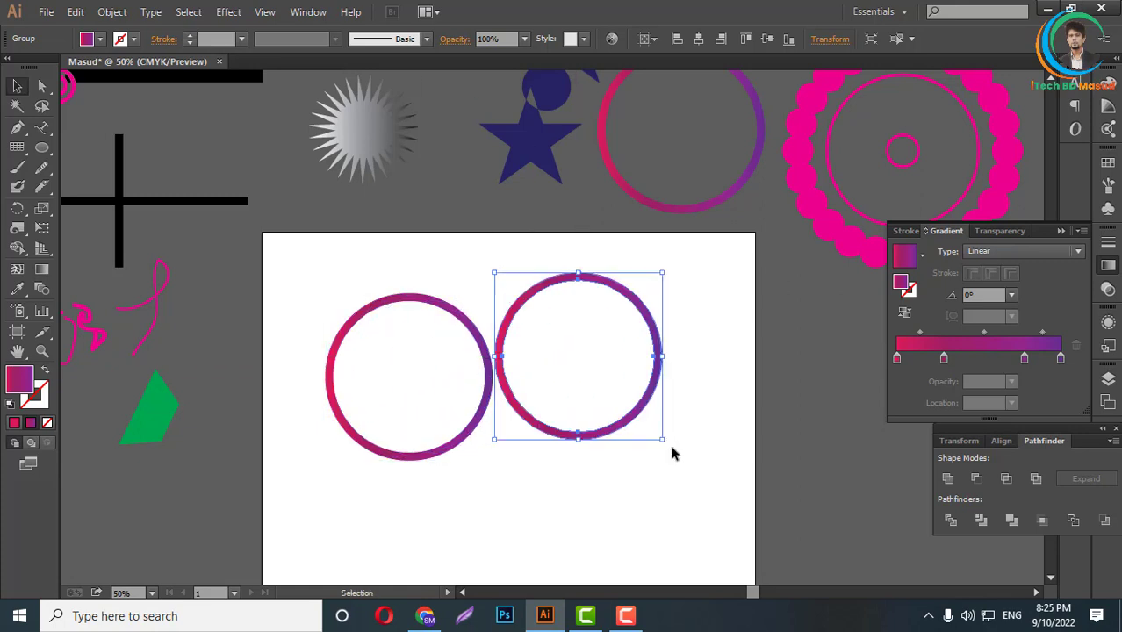
{"action": "key", "text": "ctrl+z"}
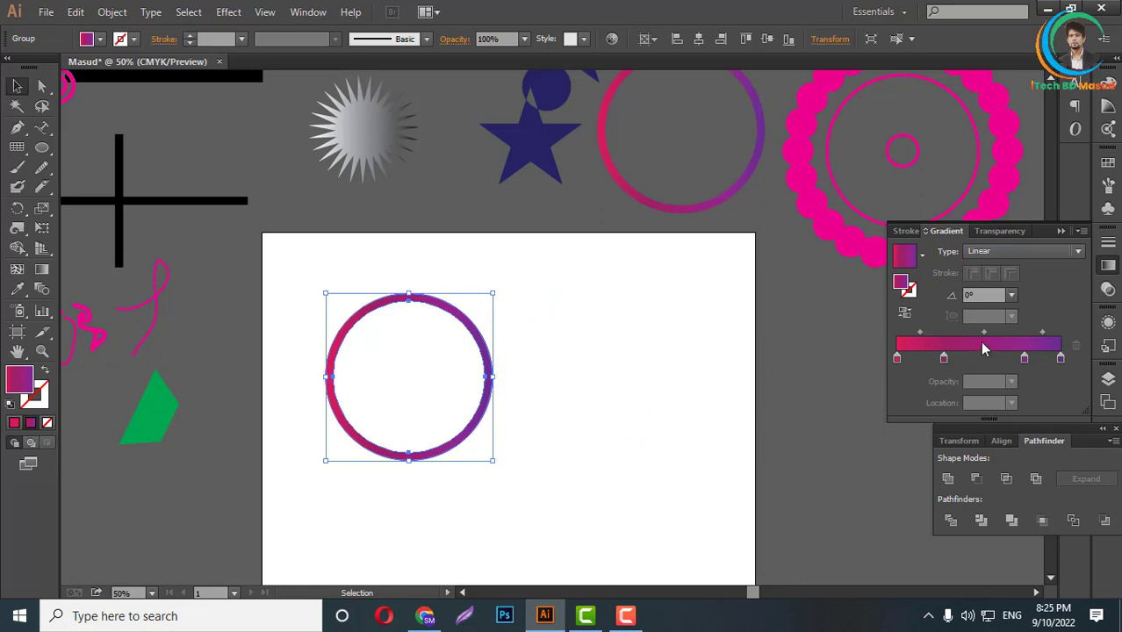
- Recolour a ring copy red and move it right of the gradient ring
{"action": "left_click", "coordinate": [1108, 163]}
{"action": "left_click", "coordinate": [951, 169]}
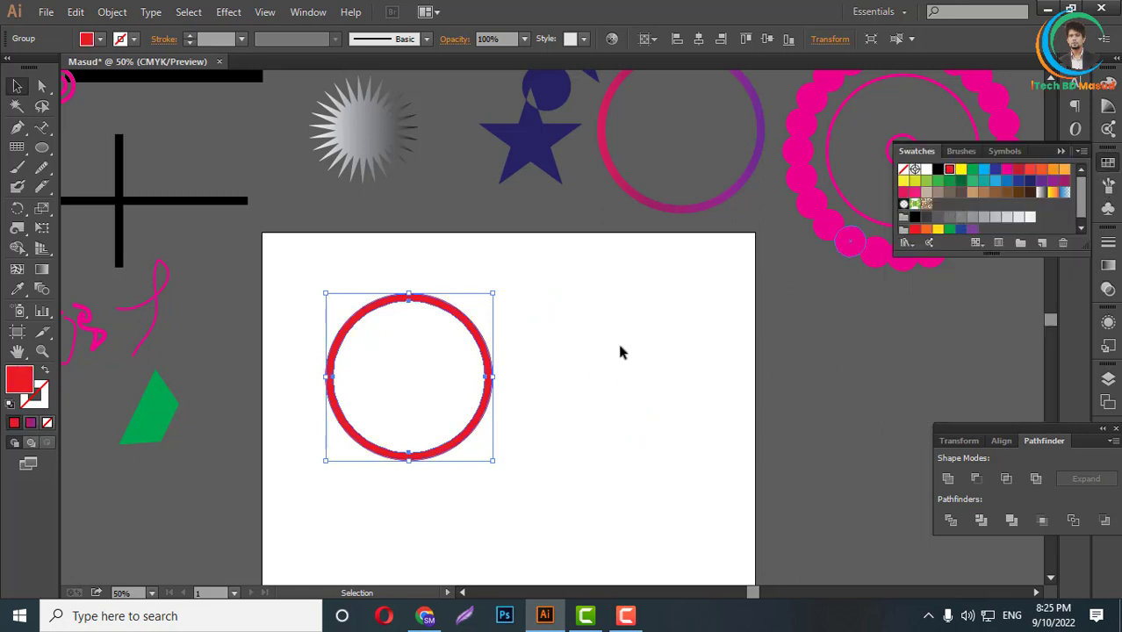
{"action": "left_click", "coordinate": [617, 340]}
{"action": "left_click_drag", "start_coordinate": [493, 388], "coordinate": [613, 405]}
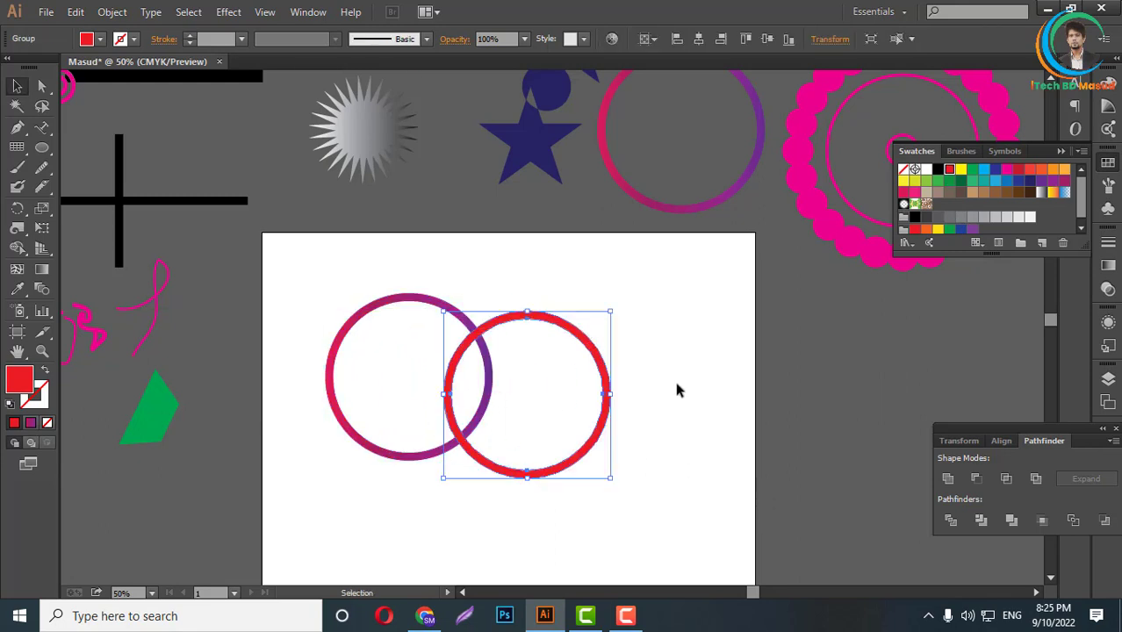
- Select both rings and check their right-click context menu, then deselect
{"action": "scroll", "coordinate": [667, 387], "scroll_direction": "up", "scroll_amount": 1}
{"action": "scroll", "coordinate": [657, 378], "scroll_direction": "down", "scroll_amount": 2}
{"action": "left_click", "coordinate": [571, 421]}
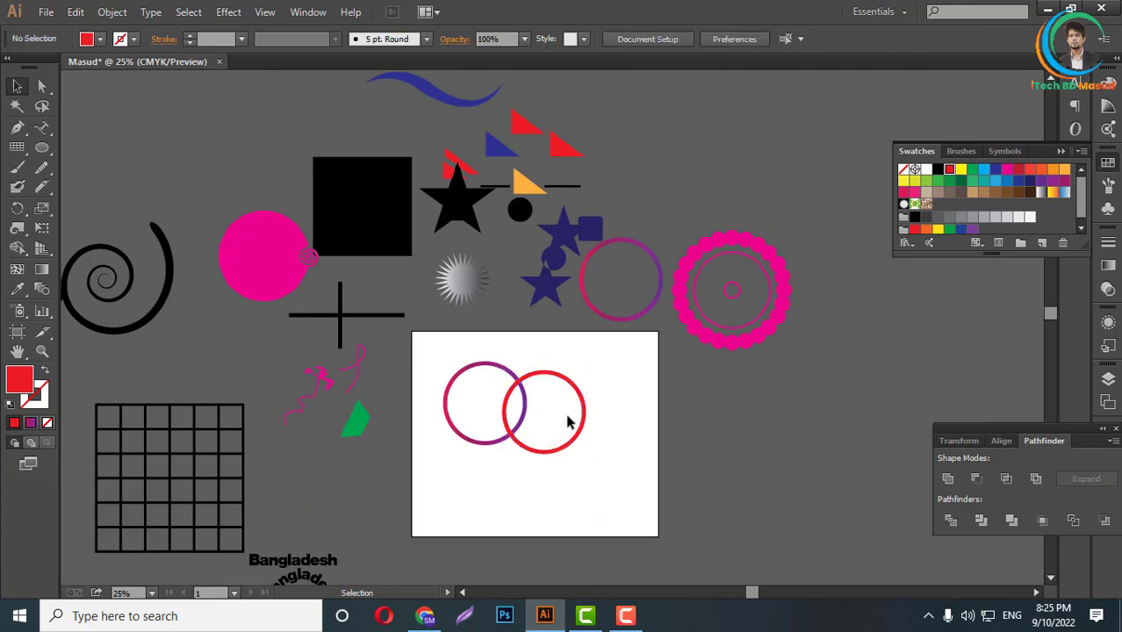
{"action": "scroll", "coordinate": [562, 420], "scroll_direction": "up", "scroll_amount": 3}
{"action": "left_click_drag", "start_coordinate": [418, 231], "coordinate": [567, 438]}
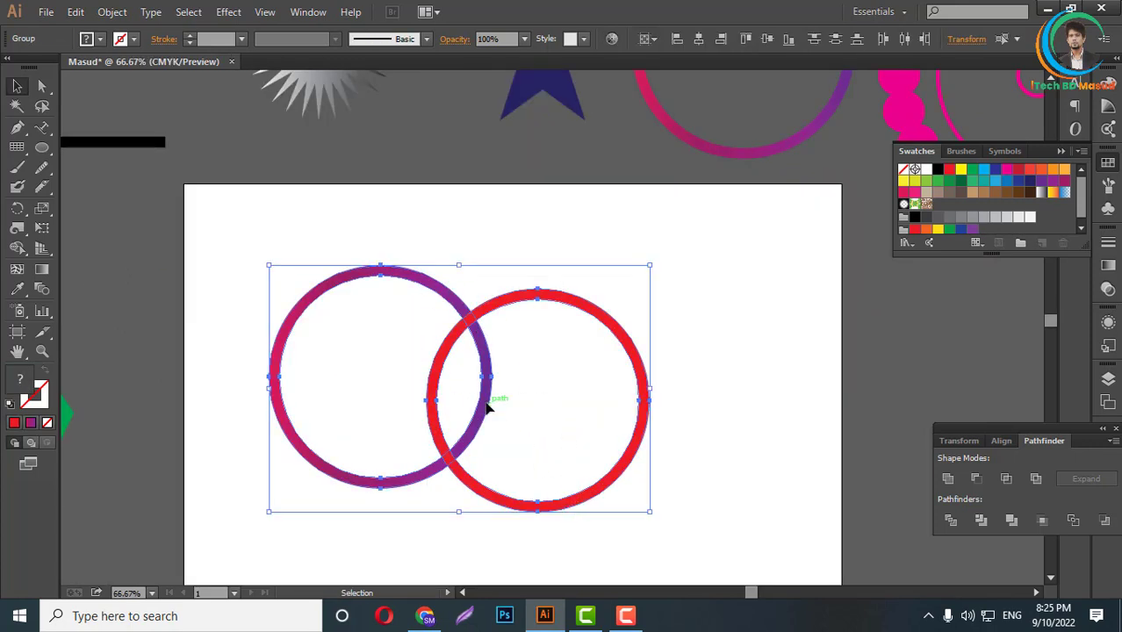
{"action": "key", "text": "a"}
{"action": "key", "text": "v"}
{"action": "left_click", "coordinate": [439, 234]}
{"action": "left_click", "coordinate": [490, 355]}
{"action": "right_click", "coordinate": [472, 323]}
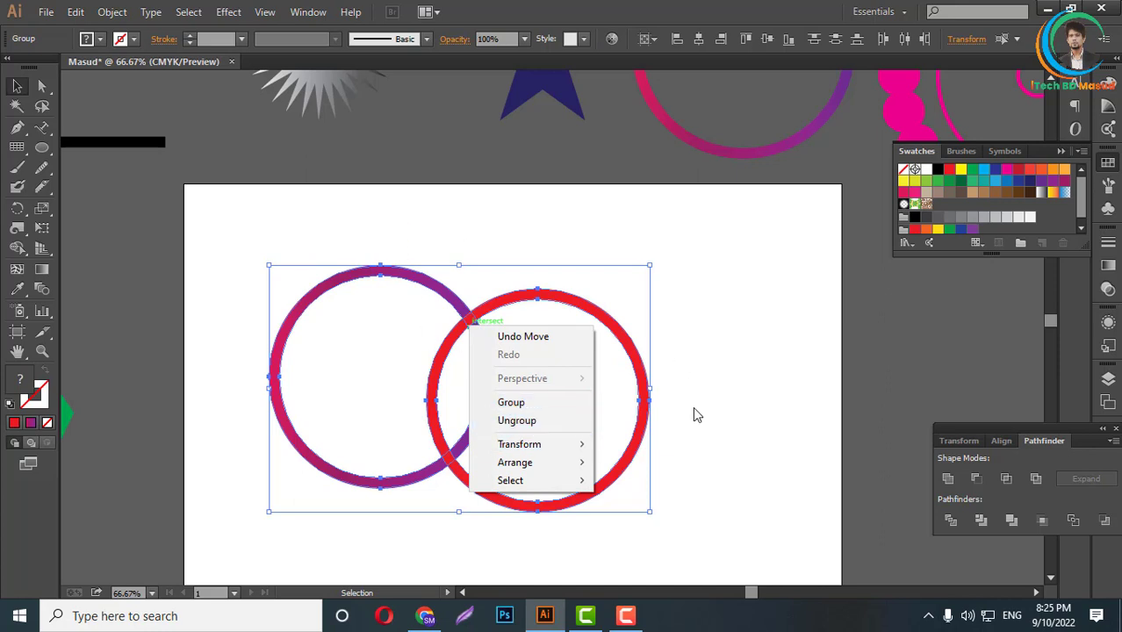
{"action": "left_click", "coordinate": [724, 379]}
{"action": "scroll", "coordinate": [314, 354], "scroll_direction": "up", "scroll_amount": 1}
{"action": "scroll", "coordinate": [314, 355], "scroll_direction": "down", "scroll_amount": 1}
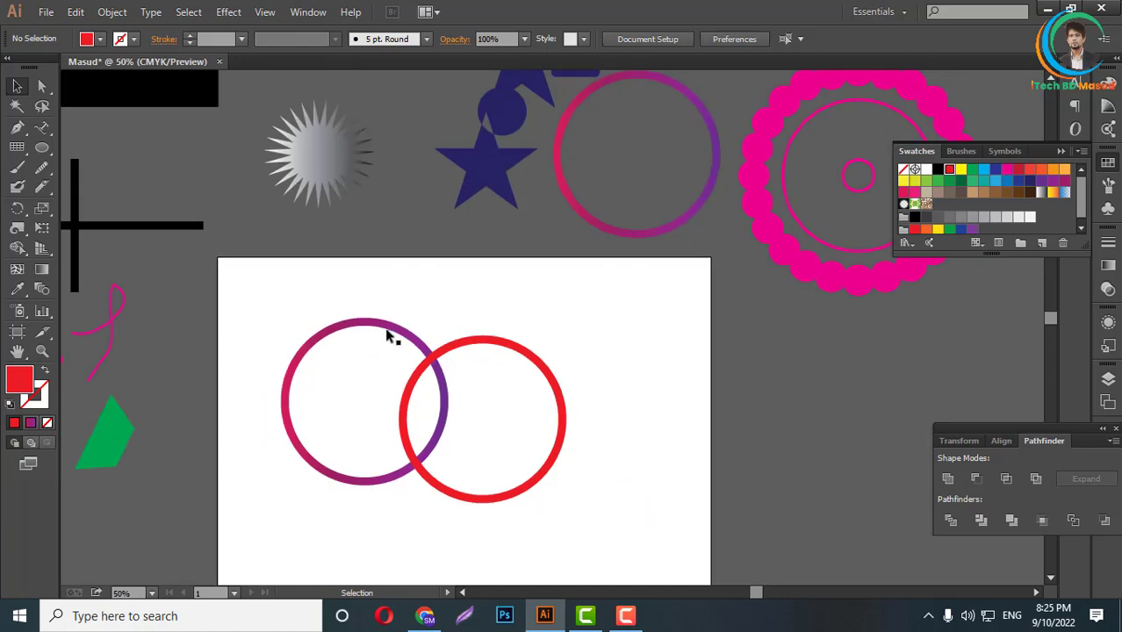
- Move the gradient ring far right off the artboard and the red ring left onto it
{"action": "left_click", "coordinate": [371, 321]}
{"action": "scroll", "coordinate": [367, 321], "scroll_direction": "down", "scroll_amount": 2}
{"action": "left_click_drag", "start_coordinate": [366, 321], "coordinate": [784, 389]}
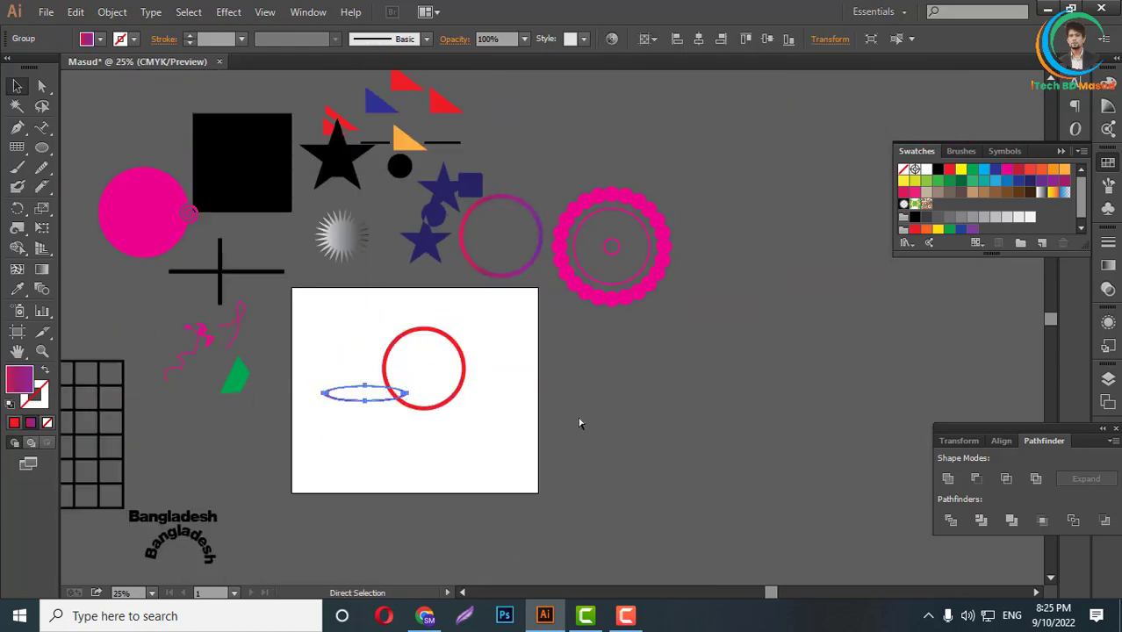
{"action": "key", "text": "ctrl+z"}
{"action": "left_click_drag", "start_coordinate": [373, 402], "coordinate": [764, 398]}
{"action": "left_click_drag", "start_coordinate": [416, 408], "coordinate": [327, 401]}
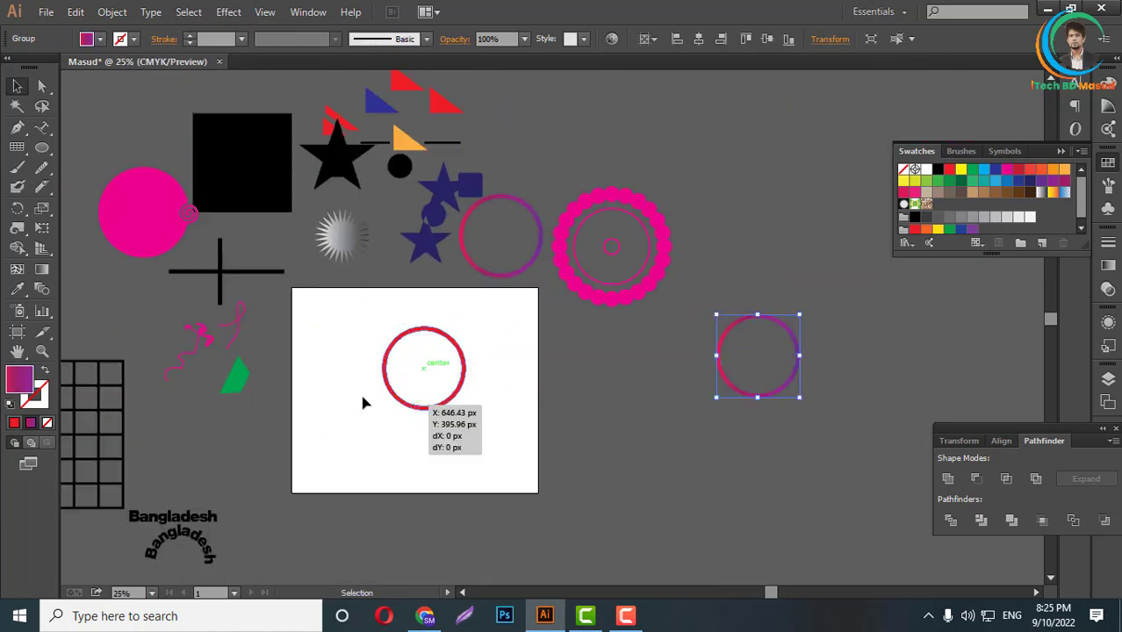
- Shrink the red ring to about 257 px wide and reselect it
{"action": "scroll", "coordinate": [371, 368], "scroll_direction": "up", "scroll_amount": 1}
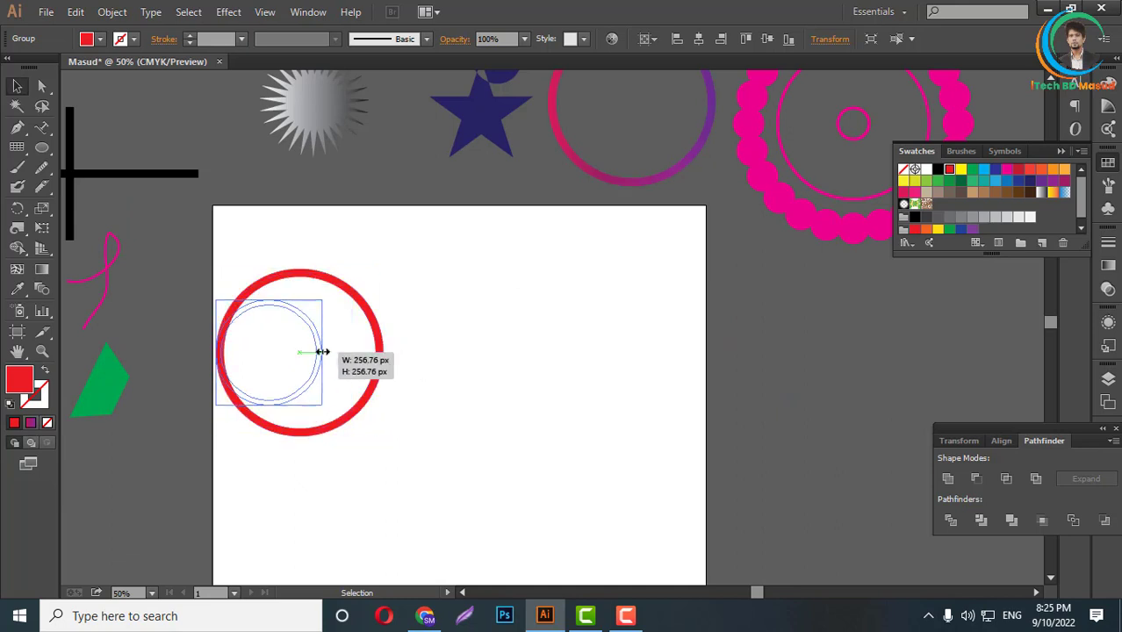
{"action": "left_click_drag", "start_coordinate": [384, 355], "coordinate": [323, 408]}
{"action": "left_click", "coordinate": [342, 403]}
{"action": "scroll", "coordinate": [286, 406], "scroll_direction": "up", "scroll_amount": 1}
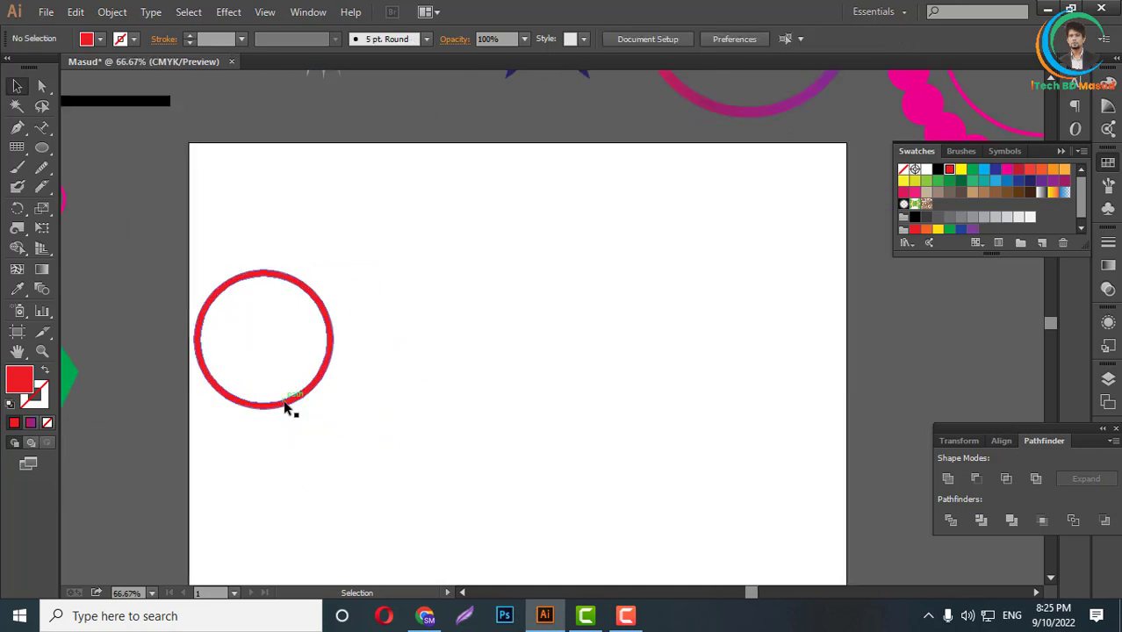
{"action": "left_click", "coordinate": [285, 406]}
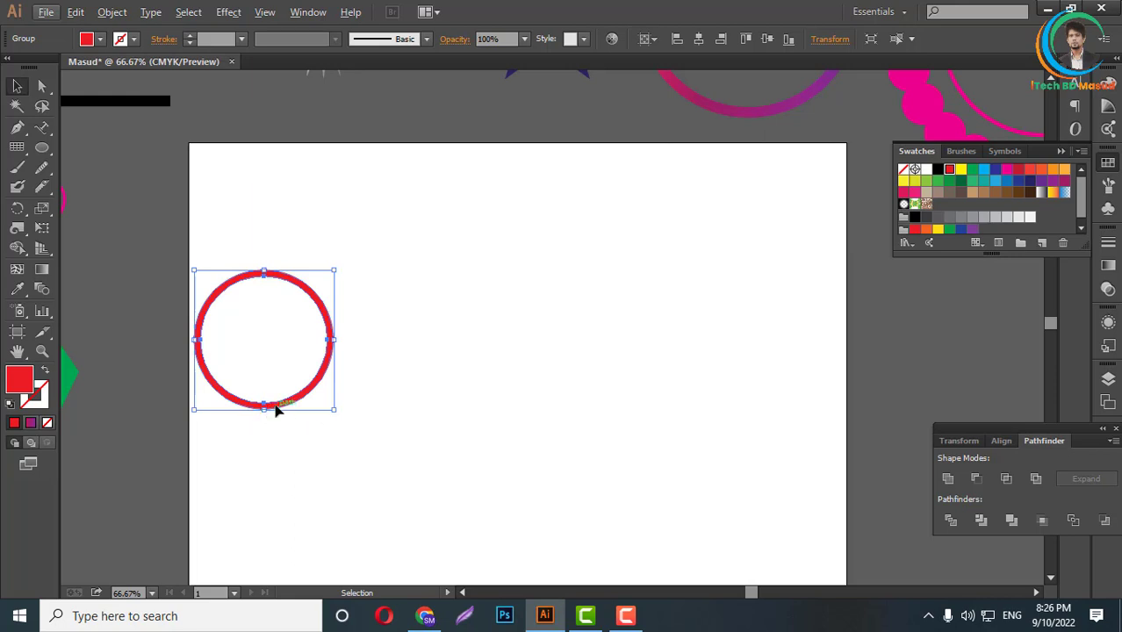
- Copy the red ring 45.69 px to the right and repeat the copy twice with Ctrl+D
{"action": "left_click_drag", "start_coordinate": [275, 410], "coordinate": [302, 413]}
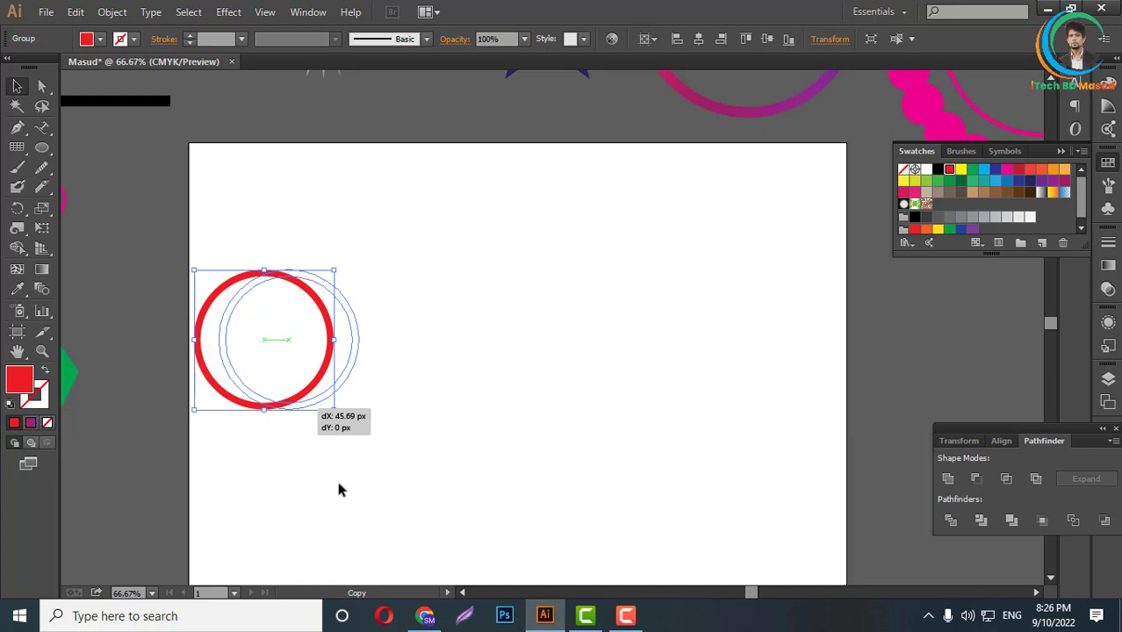
{"action": "left_click_drag", "start_coordinate": [338, 483], "coordinate": [339, 484]}
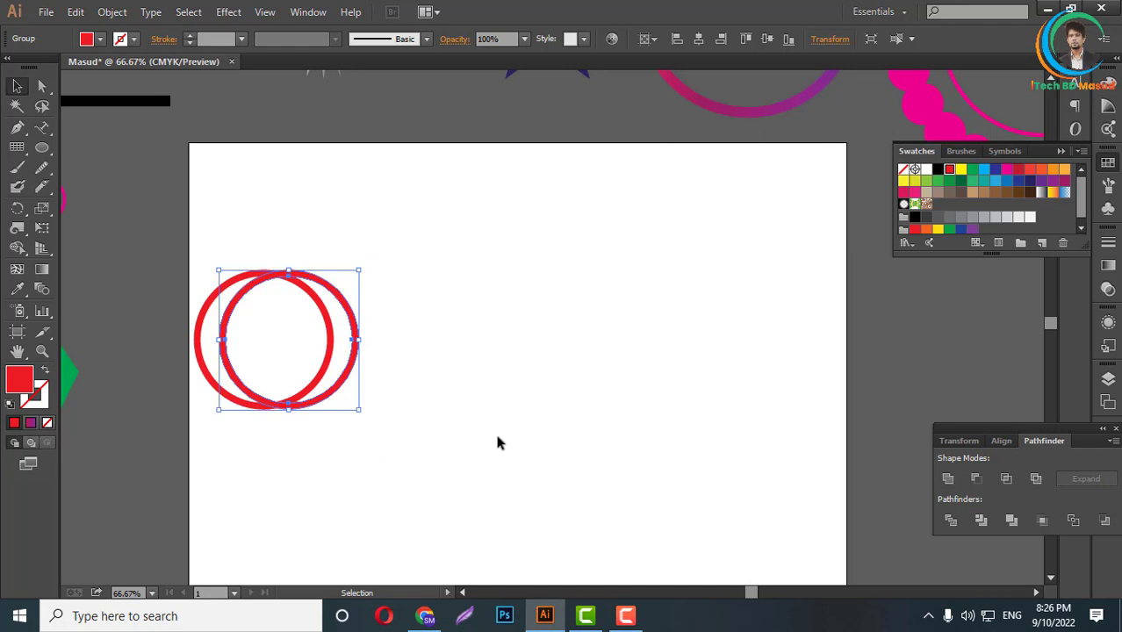
{"action": "key", "text": "a"}
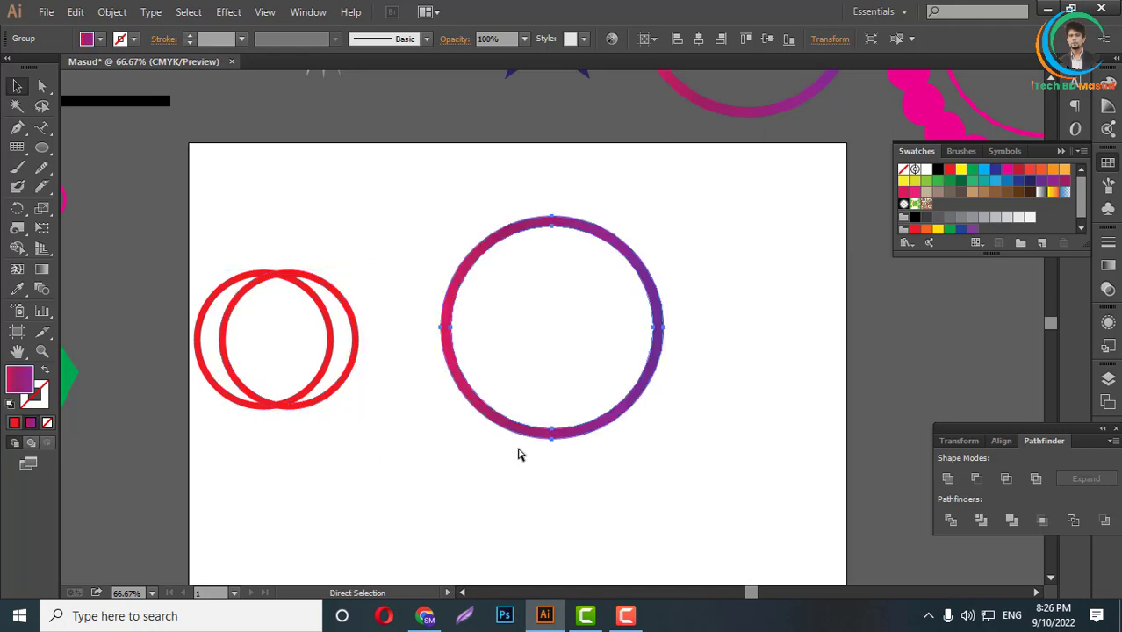
{"action": "left_click", "coordinate": [333, 395]}
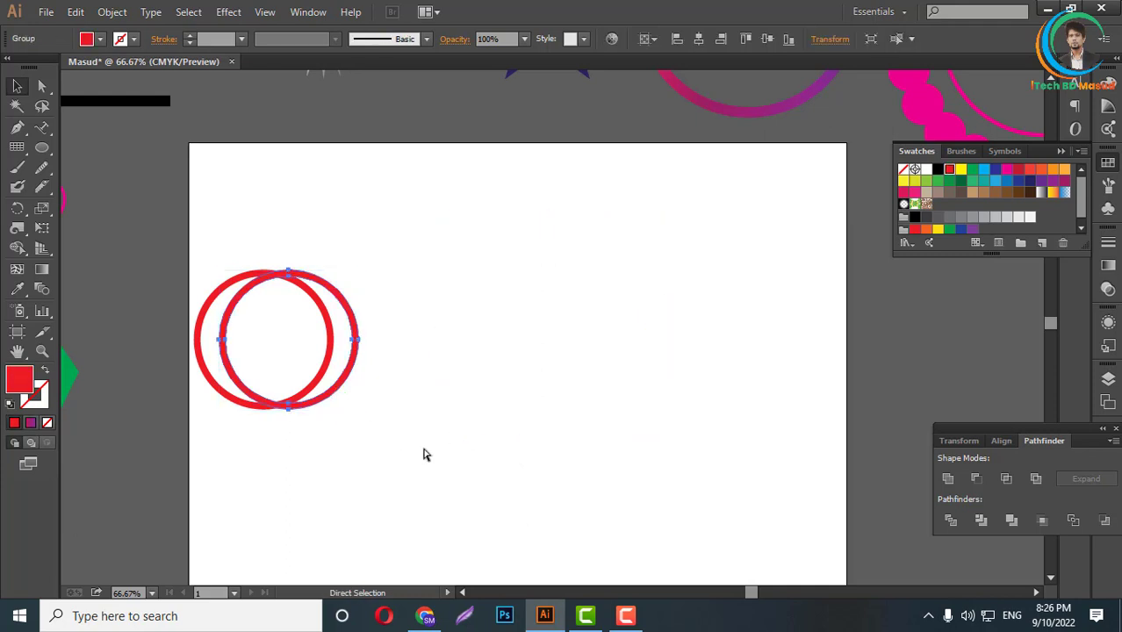
{"action": "key", "text": "ctrl+d"}
{"action": "key", "text": "ctrl+d"}
{"action": "key", "text": "ctrl+d"}
{"action": "key", "text": "ctrl+d"}
{"action": "key", "text": "ctrl+d"}
{"action": "key", "text": "ctrl+d"}
{"action": "key", "text": "ctrl+d"}
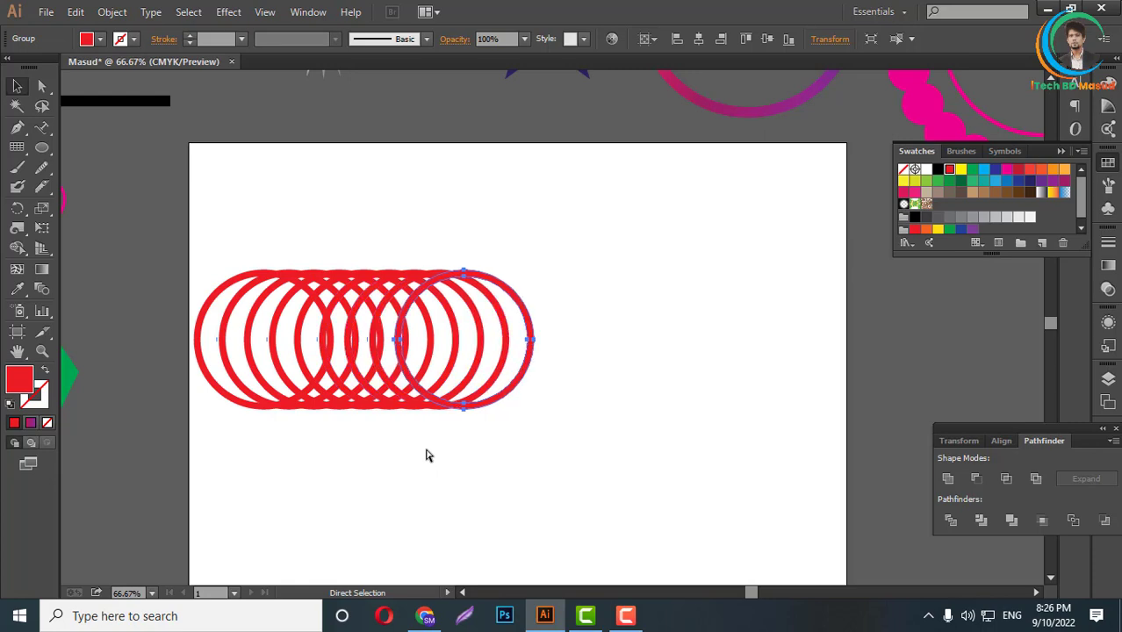
{"action": "key", "text": "ctrl+d"}
{"action": "key", "text": "ctrl+d"}
{"action": "key", "text": "ctrl+d"}
{"action": "key", "text": "ctrl+d"}
{"action": "key", "text": "ctrl+d"}
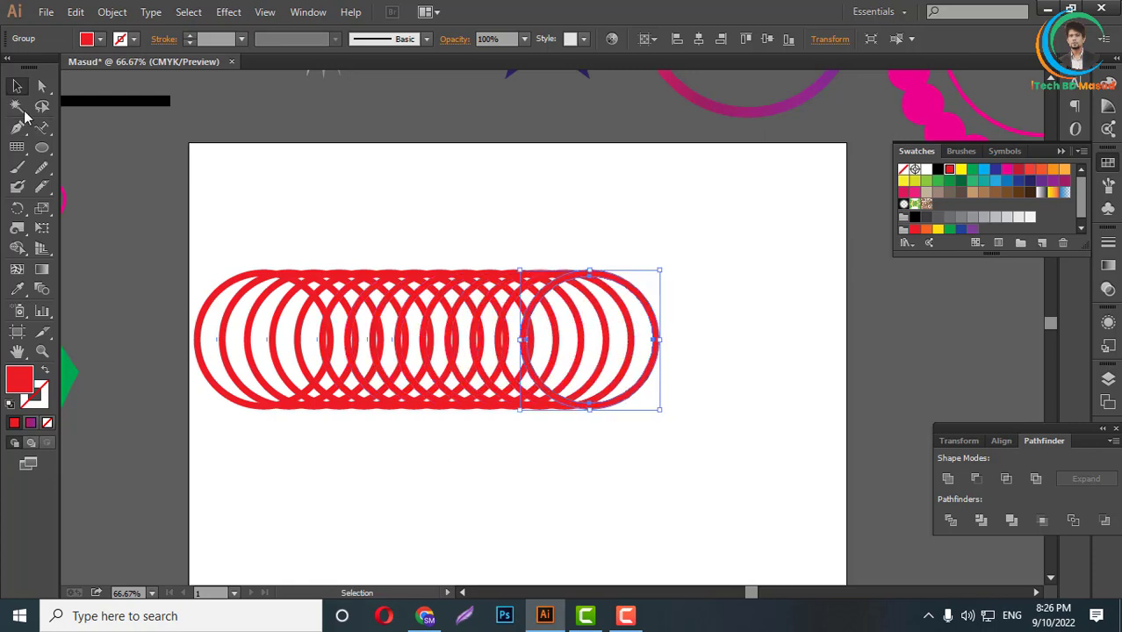
- Select all the red rings and move the whole row below the artboard
{"action": "left_click_drag", "start_coordinate": [223, 230], "coordinate": [719, 407]}
{"action": "scroll", "coordinate": [567, 369], "scroll_direction": "down", "scroll_amount": 2}
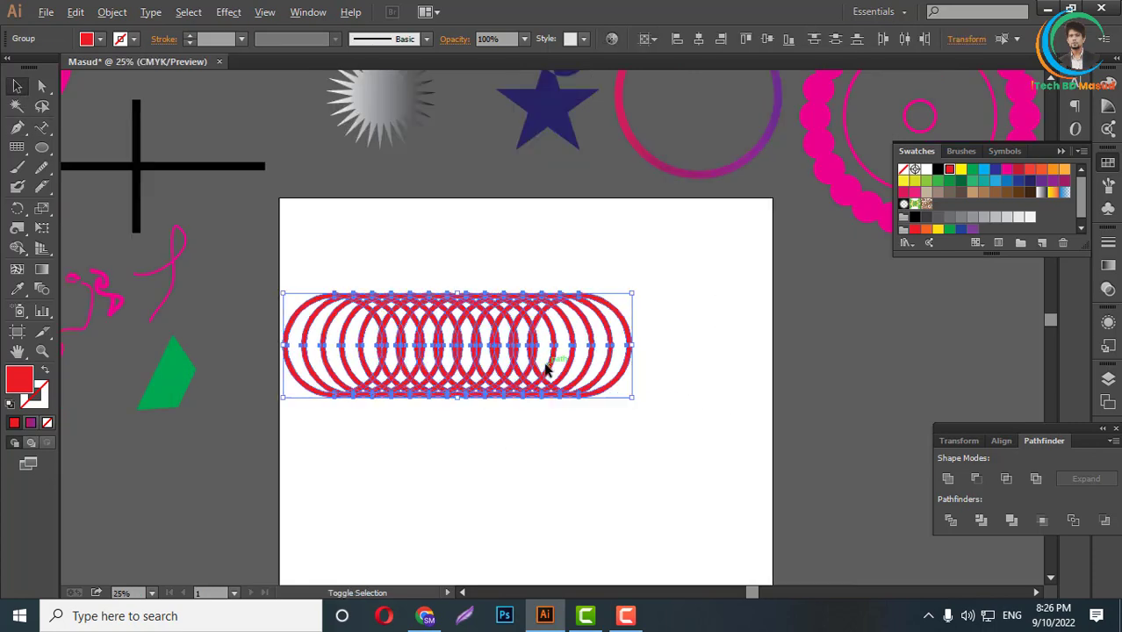
{"action": "scroll", "coordinate": [562, 367], "scroll_direction": "down", "scroll_amount": 1}
{"action": "left_click_drag", "start_coordinate": [562, 367], "coordinate": [892, 513]}
{"action": "scroll", "coordinate": [550, 373], "scroll_direction": "up", "scroll_amount": 1}
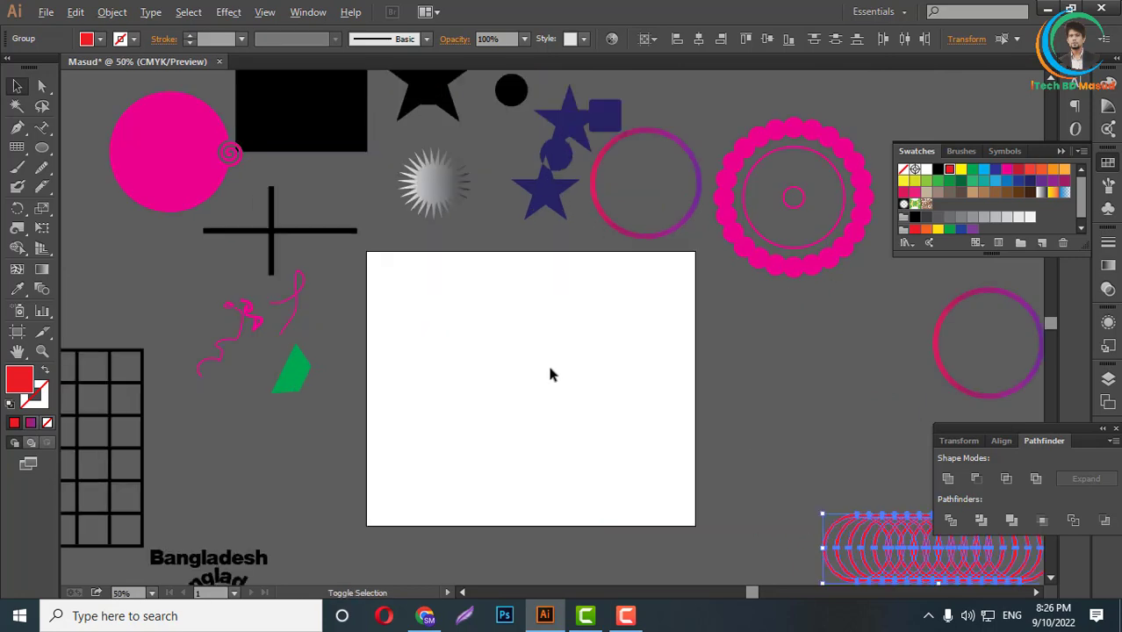
{"action": "scroll", "coordinate": [563, 434], "scroll_direction": "up", "scroll_amount": 2}
{"action": "scroll", "coordinate": [480, 386], "scroll_direction": "down", "scroll_amount": 2}
{"action": "scroll", "coordinate": [539, 472], "scroll_direction": "down", "scroll_amount": 1}
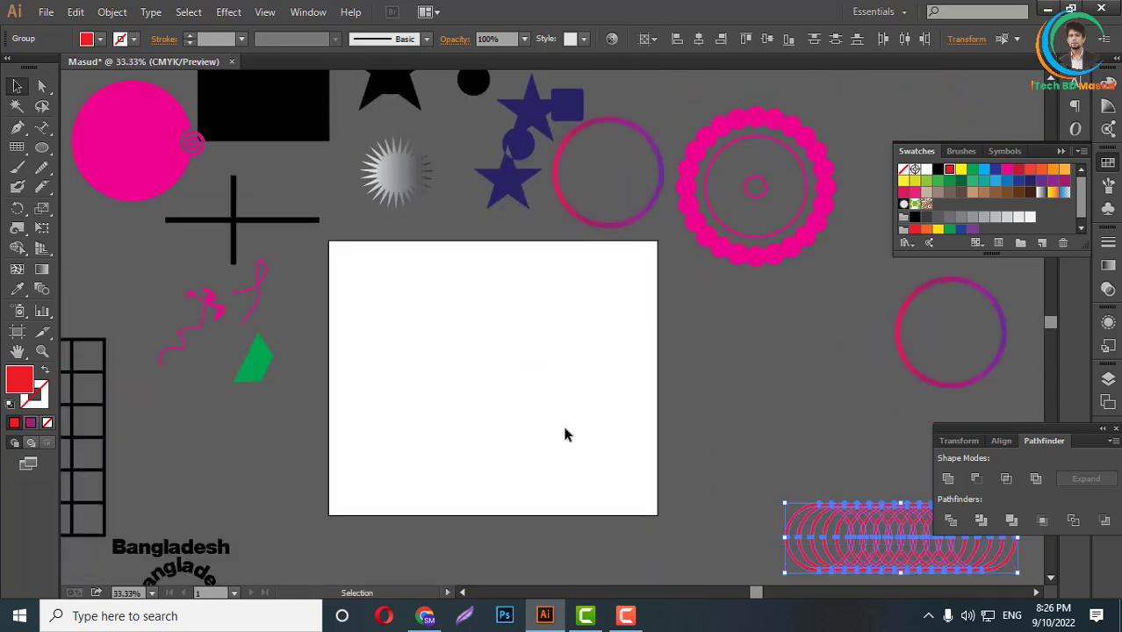
{"action": "scroll", "coordinate": [567, 433], "scroll_direction": "up", "scroll_amount": 1}
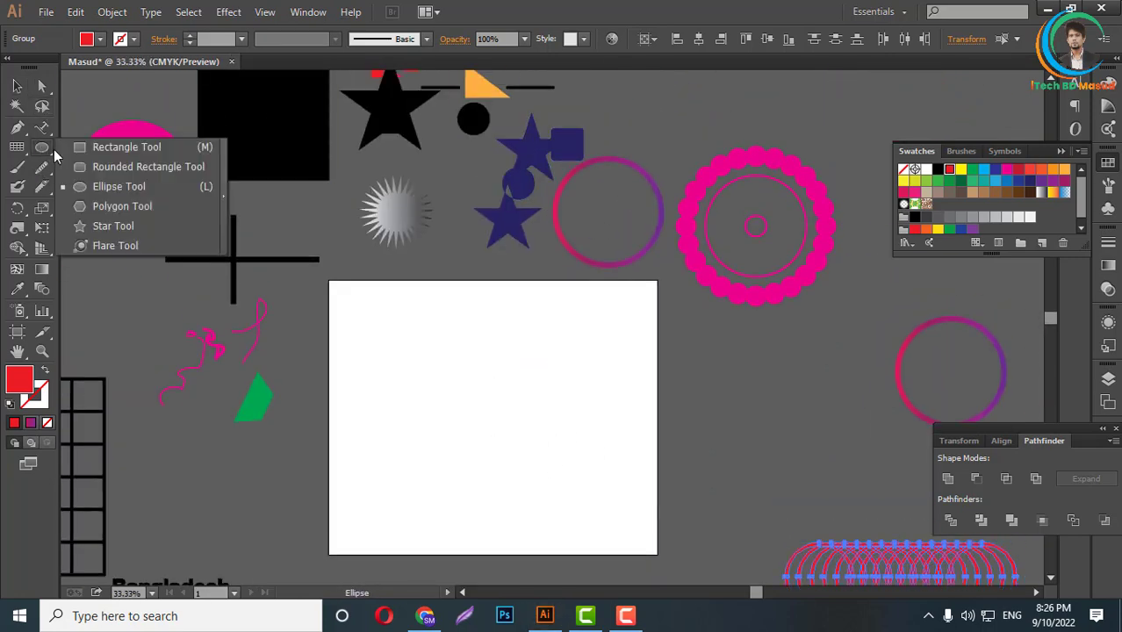
- Draw a red filled circle on the artboard with the Ellipse tool
{"action": "left_click_drag", "start_coordinate": [39, 155], "coordinate": [105, 184]}
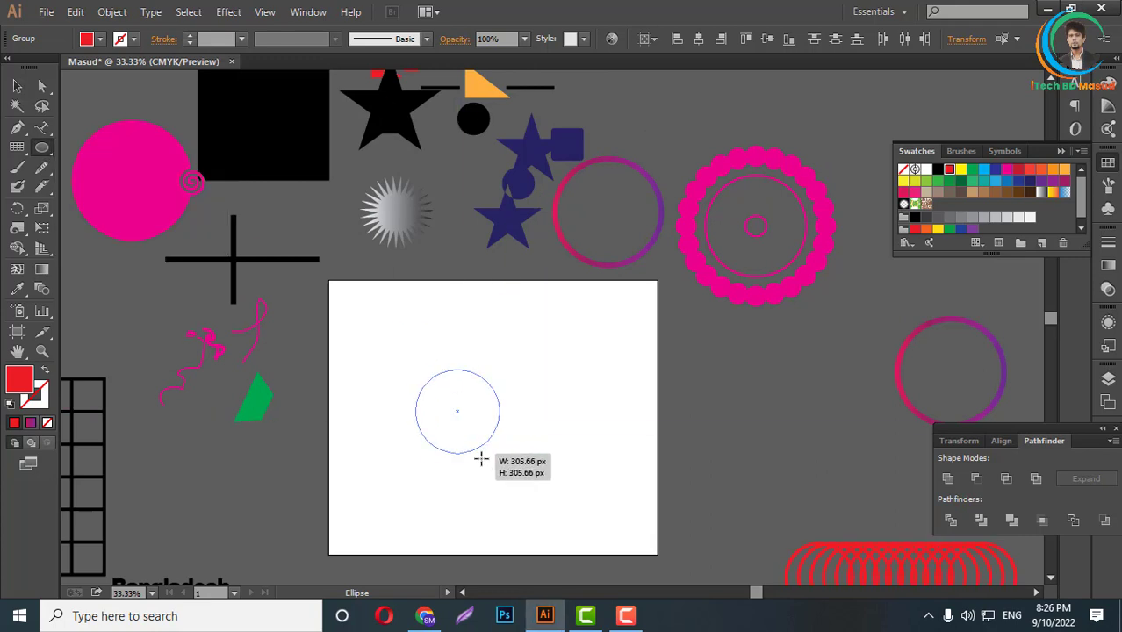
{"action": "left_click_drag", "start_coordinate": [457, 411], "coordinate": [497, 477]}
{"action": "left_click", "coordinate": [18, 86]}
{"action": "scroll", "coordinate": [508, 439], "scroll_direction": "up", "scroll_amount": 1}
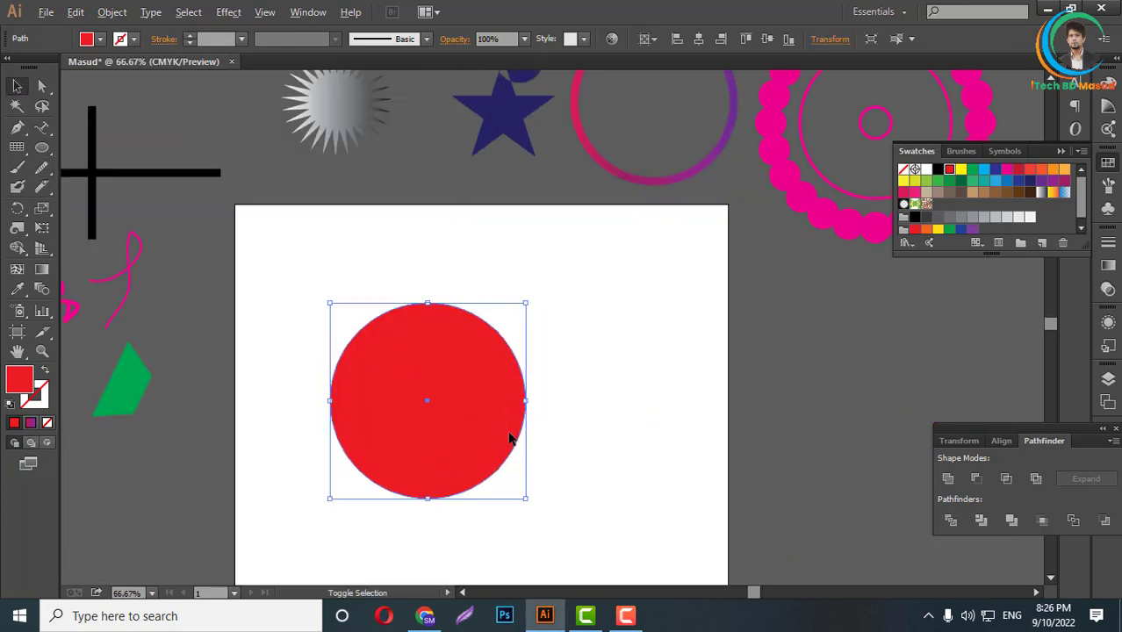
{"action": "scroll", "coordinate": [508, 438], "scroll_direction": "up", "scroll_amount": 1}
{"action": "scroll", "coordinate": [562, 366], "scroll_direction": "down", "scroll_amount": 1}
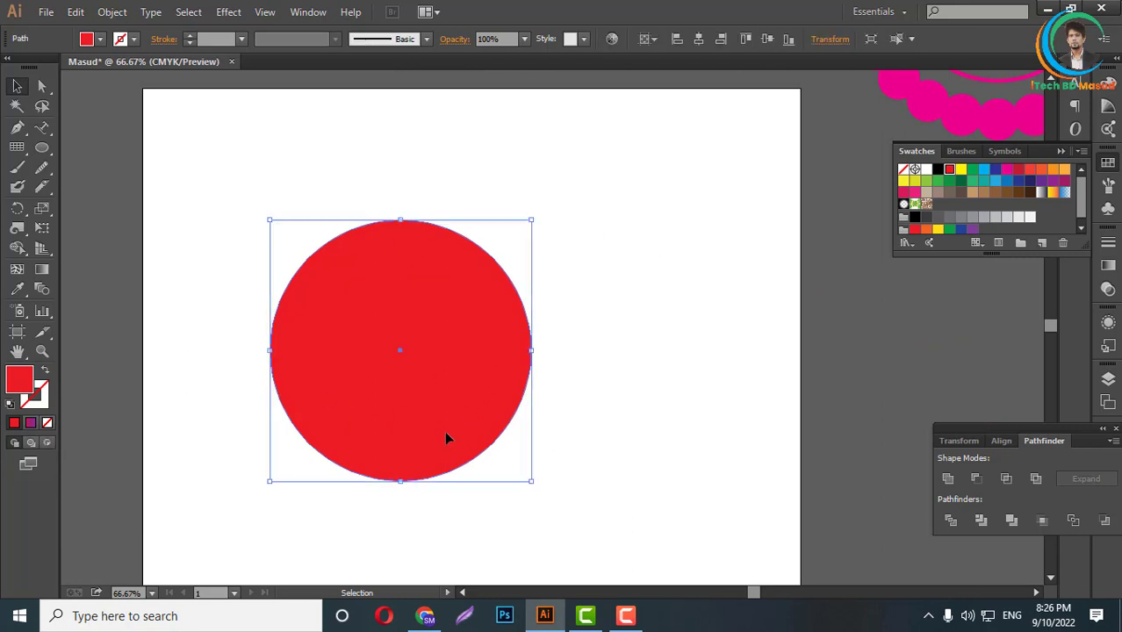
- At 100% zoom, shrink the top circle copy toward its right edge and fill it black
{"action": "key", "text": "a"}
{"action": "key", "text": "v"}
{"action": "key", "text": "ctrl+1"}
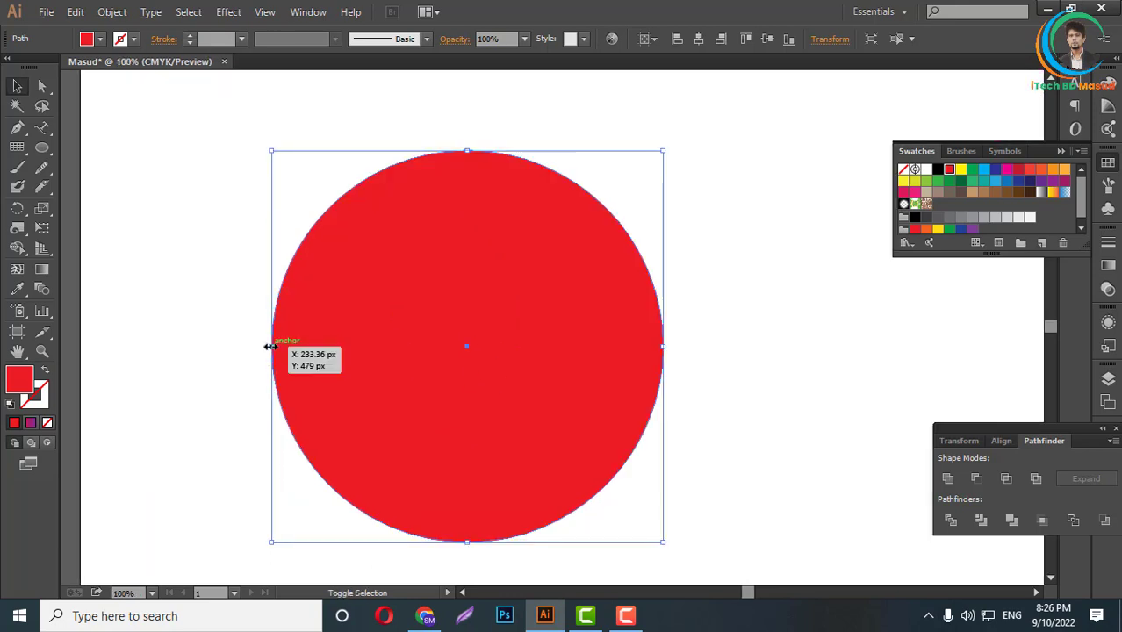
{"action": "left_click", "coordinate": [270, 347]}
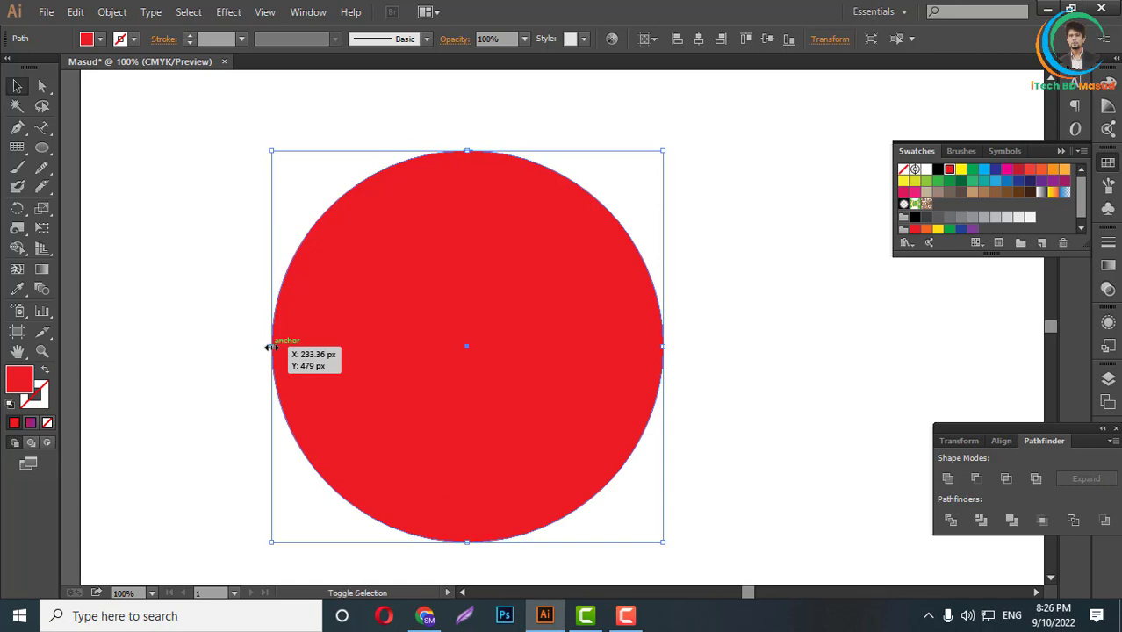
{"action": "left_click", "coordinate": [270, 348]}
{"action": "left_click_drag", "start_coordinate": [271, 348], "coordinate": [318, 353]}
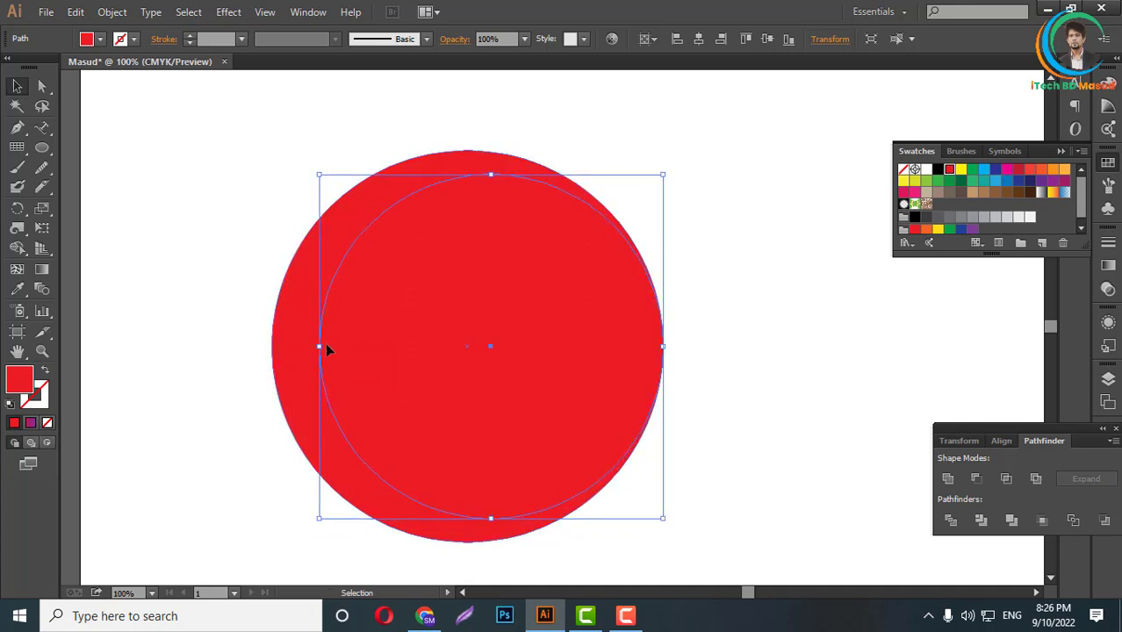
{"action": "left_click", "coordinate": [938, 170]}
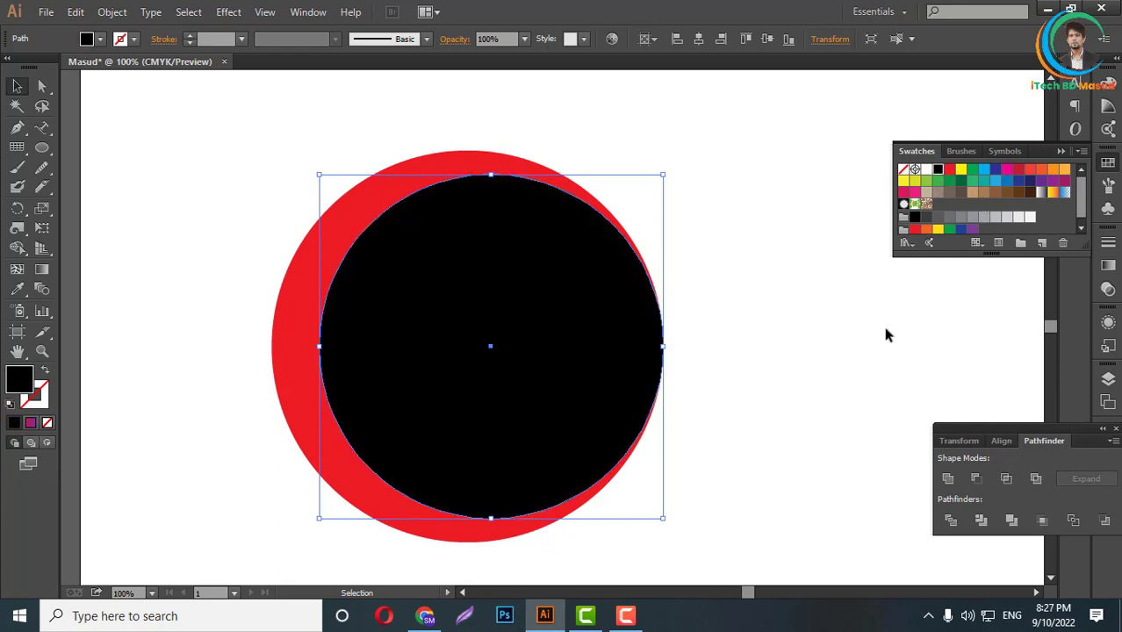
- Widen the black circle slightly to the right, then select both the red and black circles
{"action": "left_click", "coordinate": [755, 300]}
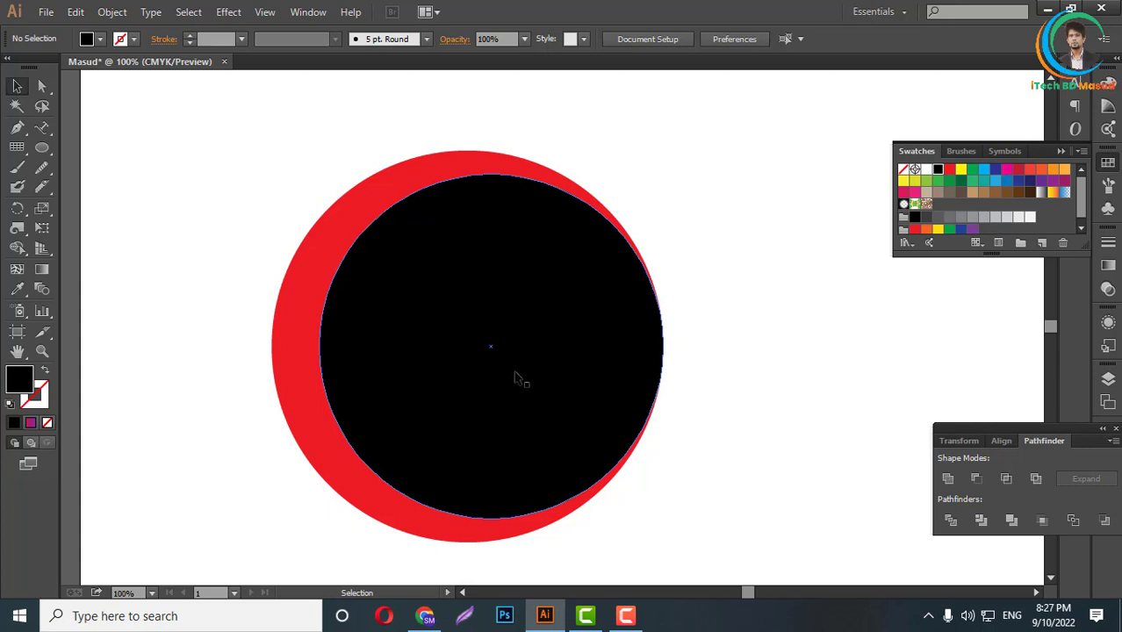
{"action": "left_click", "coordinate": [602, 385]}
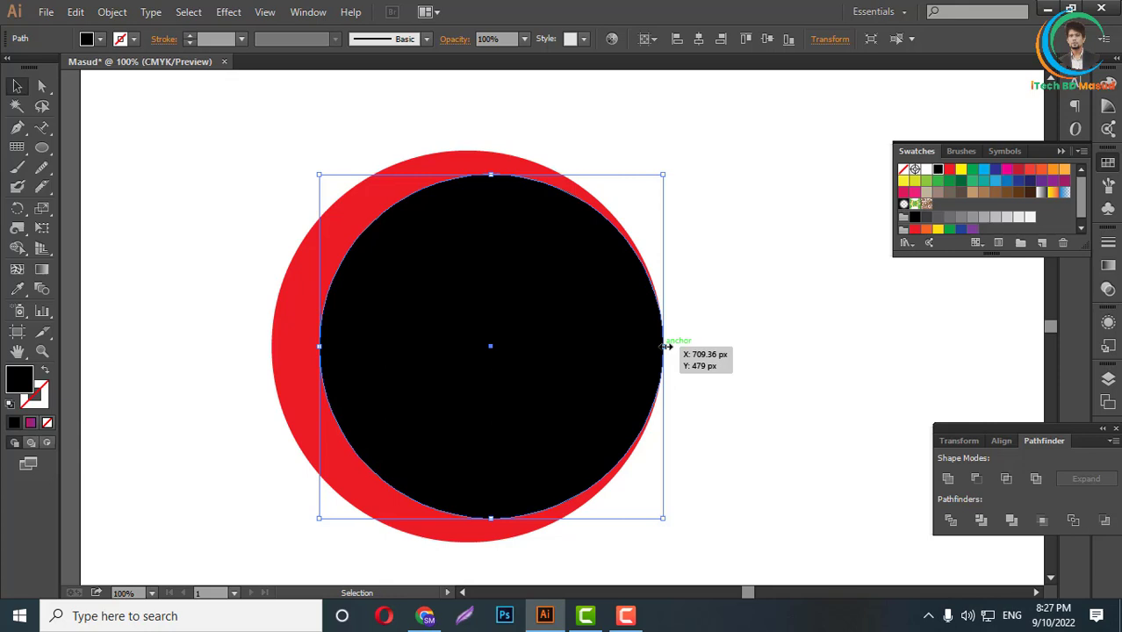
{"action": "left_click_drag", "start_coordinate": [665, 347], "coordinate": [675, 347]}
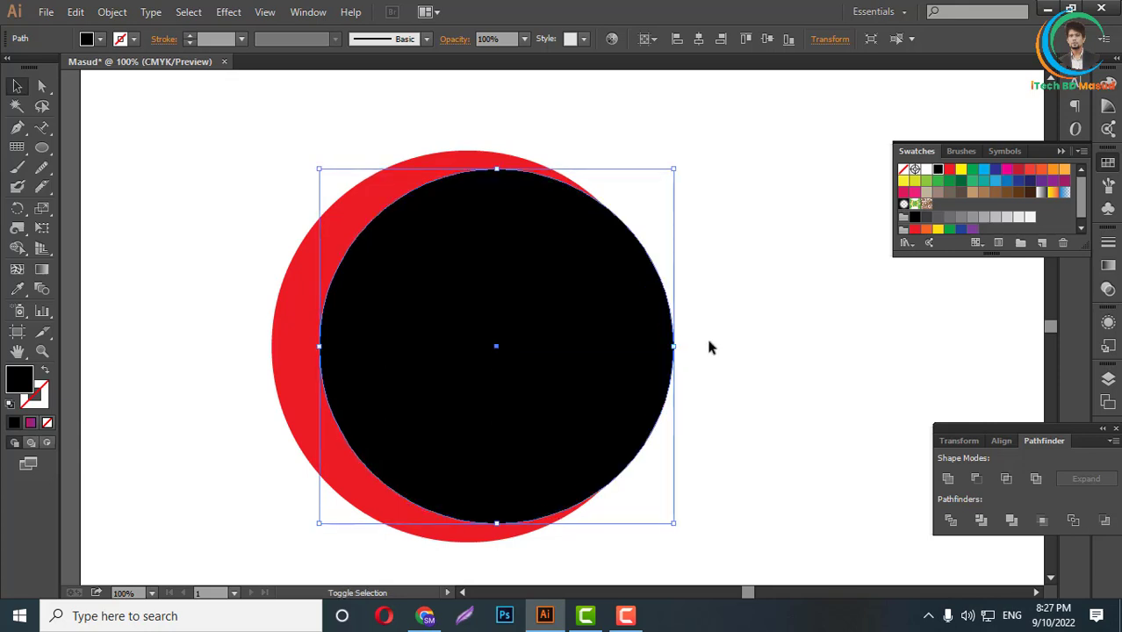
{"action": "left_click", "coordinate": [728, 299]}
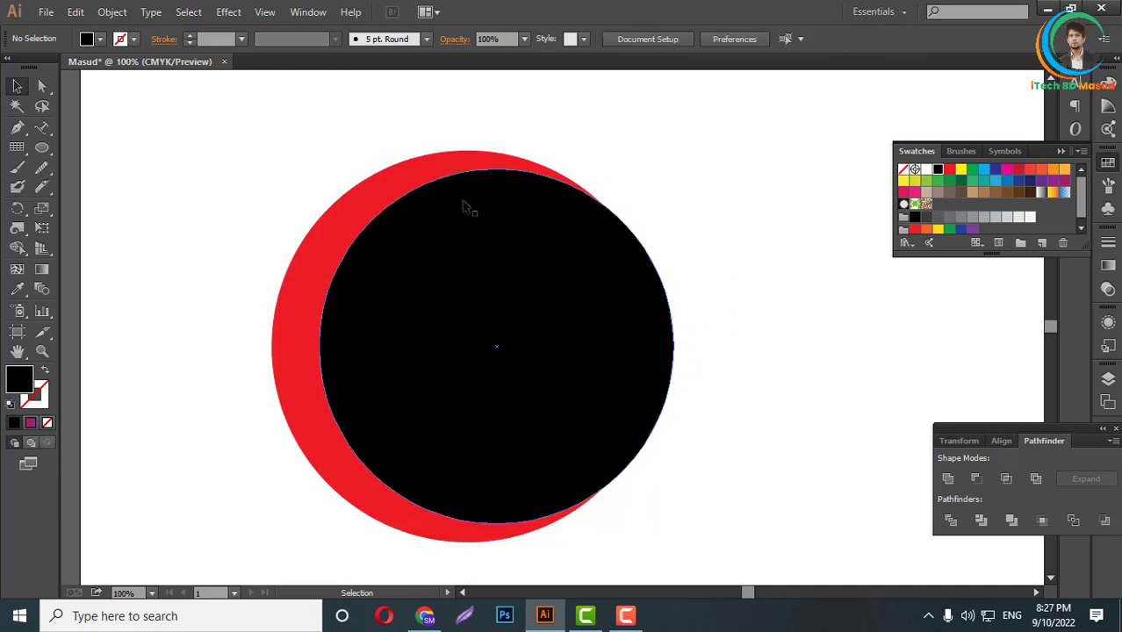
{"action": "left_click_drag", "start_coordinate": [267, 121], "coordinate": [663, 369]}
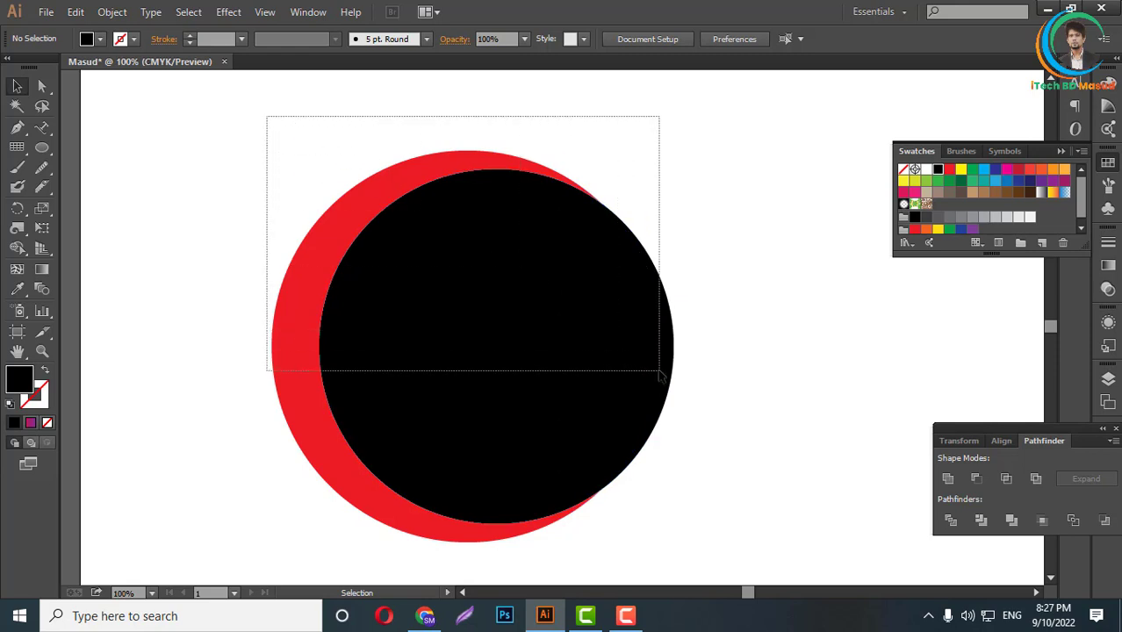
- Divide the overlapping red and black circles and ungroup the resulting pieces
{"action": "left_click", "coordinate": [951, 520]}
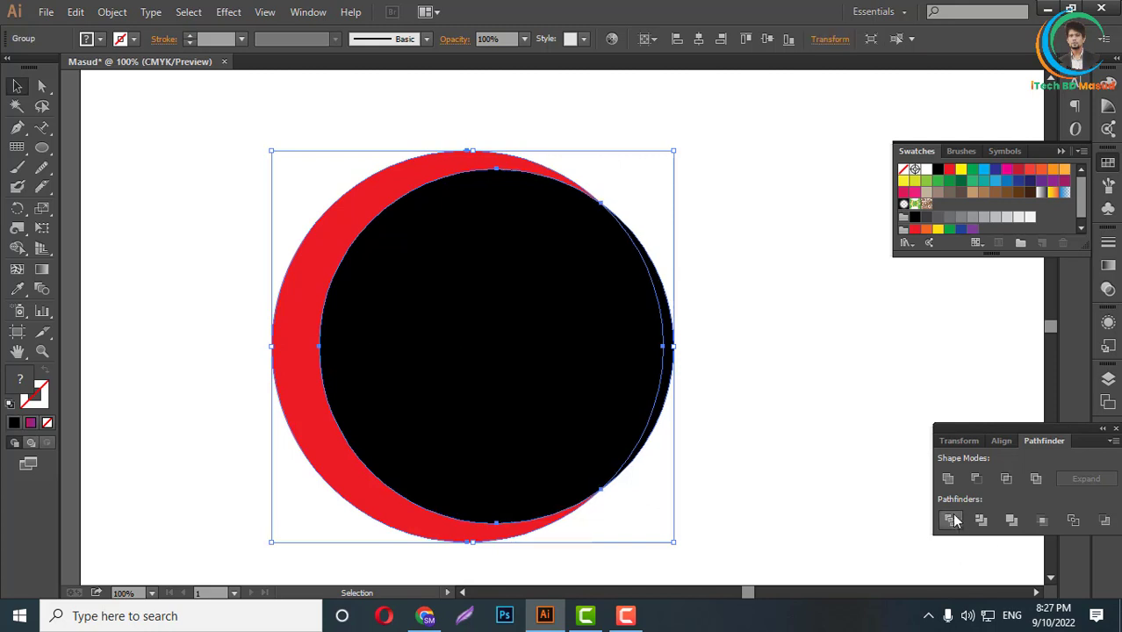
{"action": "right_click", "coordinate": [562, 277]}
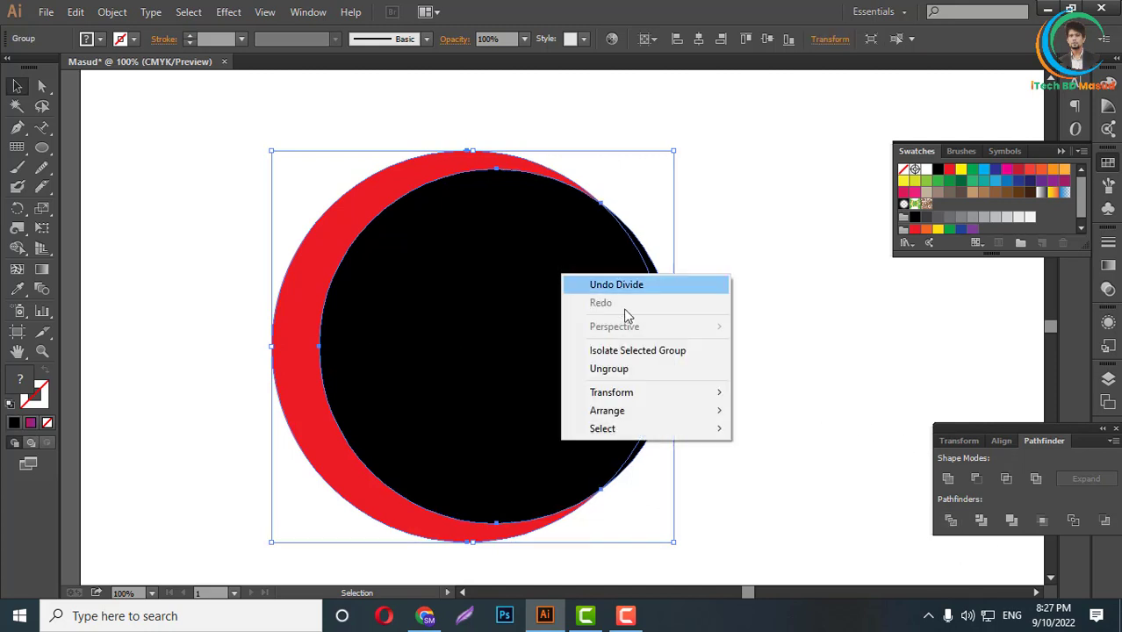
{"action": "left_click", "coordinate": [613, 370]}
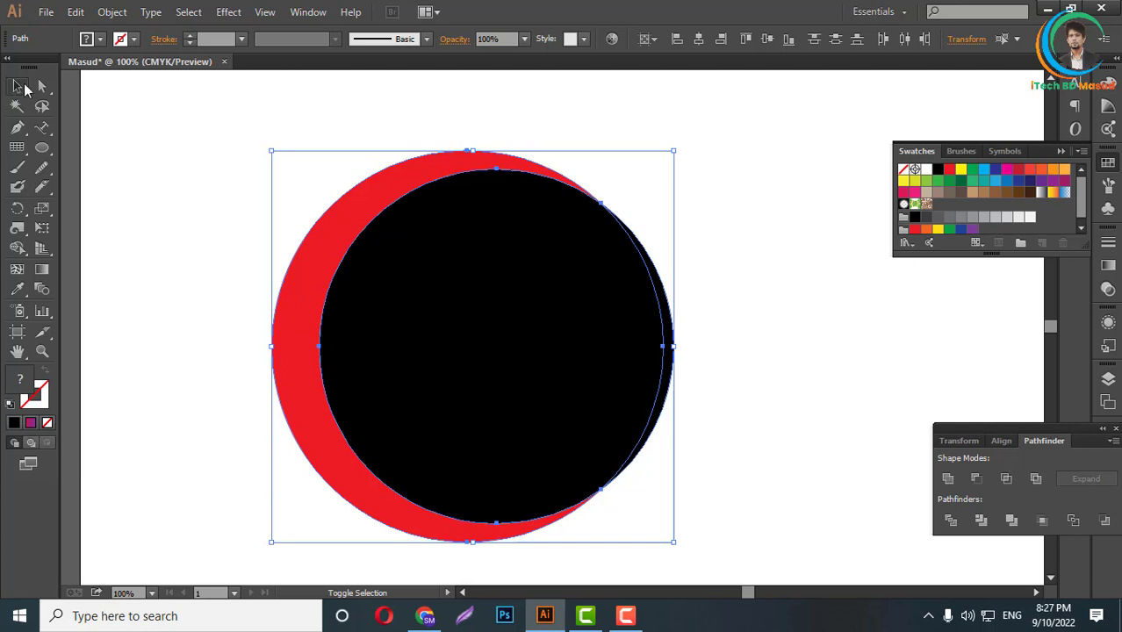
- Unite the black pieces and shrink the black circle evenly to 361 px
{"action": "left_click", "coordinate": [309, 328], "text": "shift"}
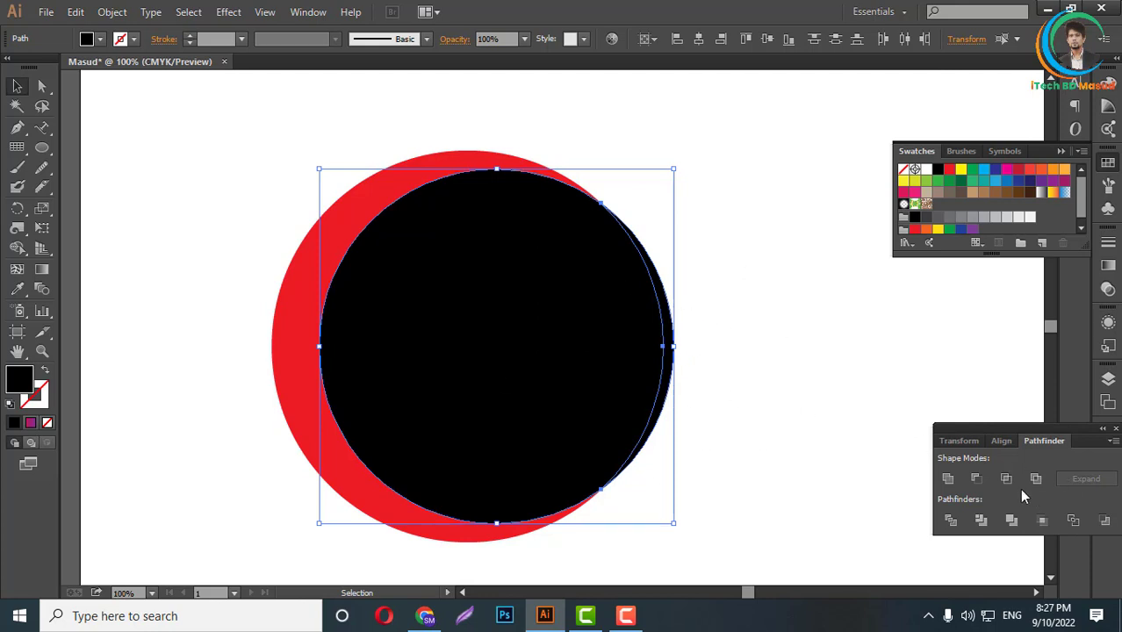
{"action": "left_click", "coordinate": [949, 479]}
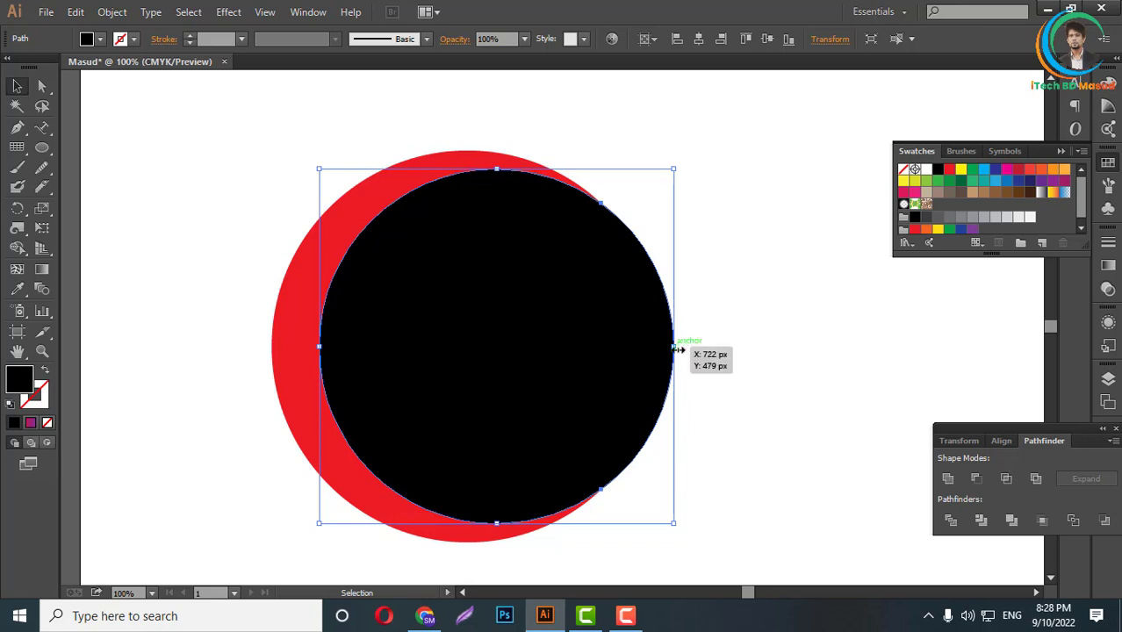
{"action": "key", "text": "shift"}
{"action": "left_click_drag", "start_coordinate": [678, 348], "coordinate": [645, 349]}
{"action": "left_click", "coordinate": [755, 389]}
{"action": "key", "text": "ctrl+minus"}
{"action": "key", "text": "ctrl+minus"}
{"action": "key", "text": "ctrl+minus"}
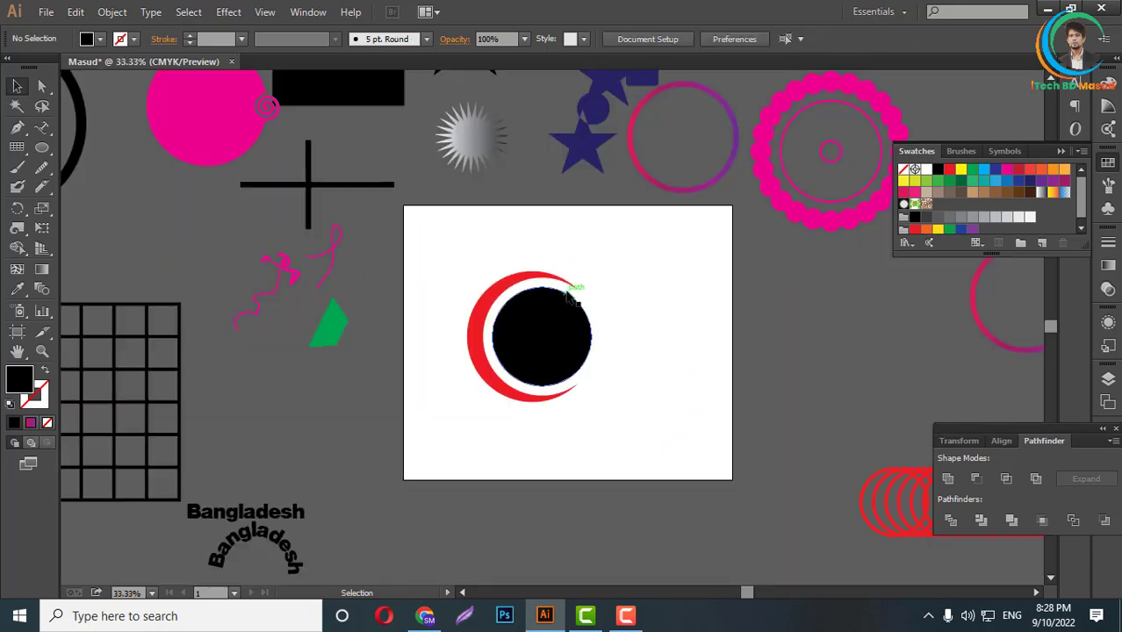
- Move the red-and-black design off the artboard and draw a new black circle
{"action": "mouse_move", "coordinate": [446, 261]}
{"action": "left_mouse_down"}
{"action": "mouse_move", "coordinate": [597, 364]}
{"action": "mouse_move", "coordinate": [830, 374]}
{"action": "left_mouse_up"}
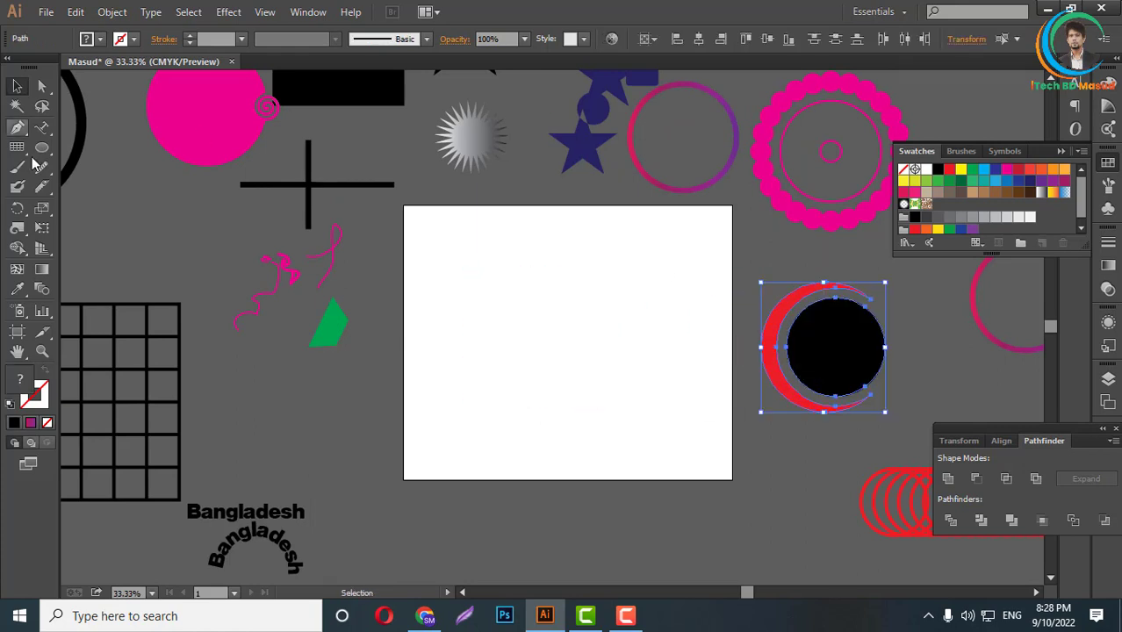
{"action": "left_click", "coordinate": [42, 148]}
{"action": "key", "text": "ctrl+plus"}
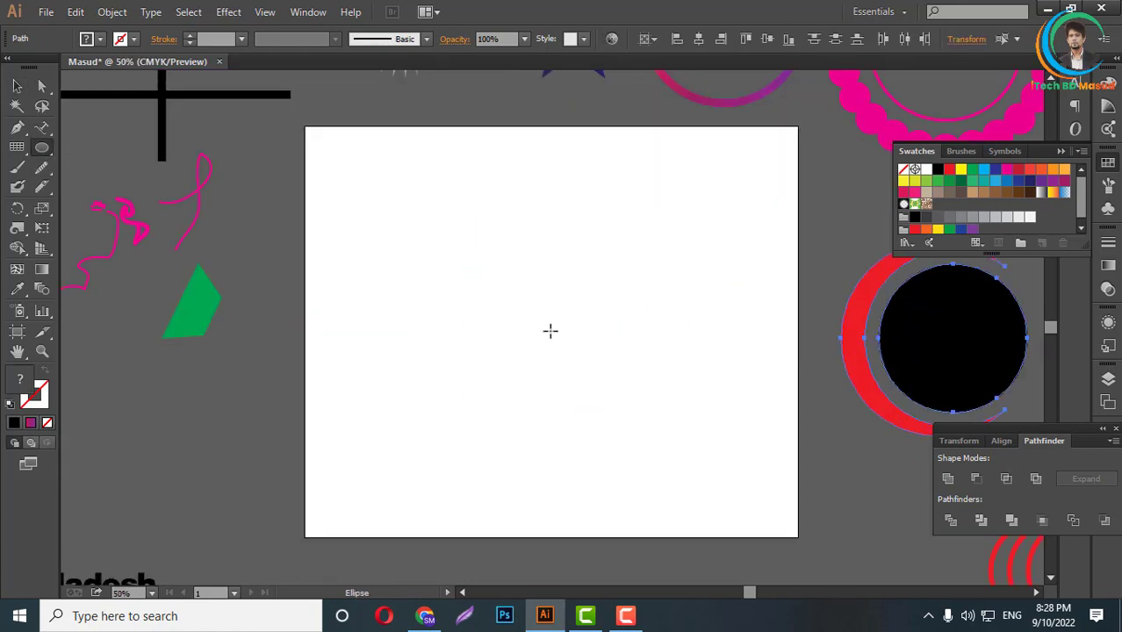
{"action": "left_click_drag", "start_coordinate": [531, 317], "coordinate": [614, 401]}
- Fill the top circle copy green, resize it against the black edge, and select both circles
{"action": "key", "text": "v"}
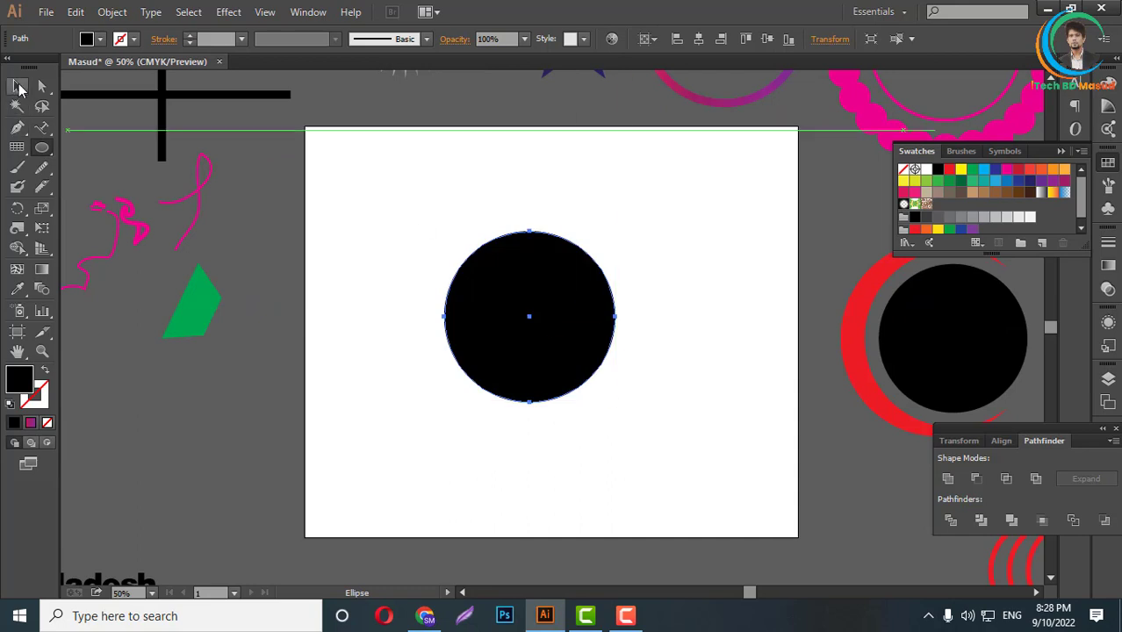
{"action": "key", "text": "ctrl+plus"}
{"action": "key", "text": "ctrl+plus"}
{"action": "key", "text": "a"}
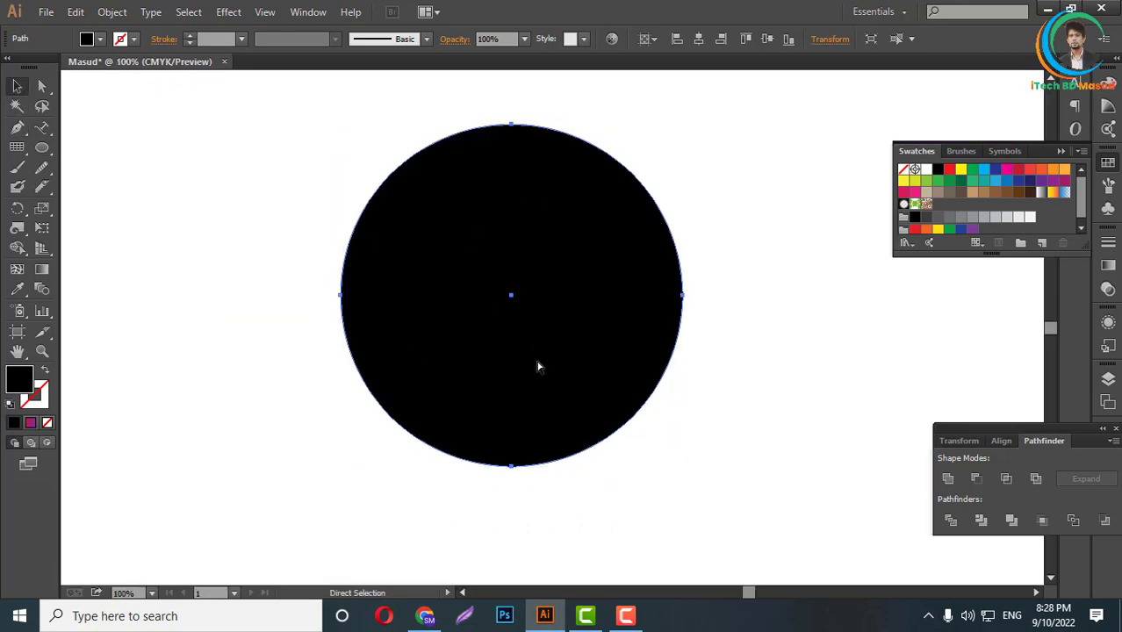
{"action": "key", "text": "v"}
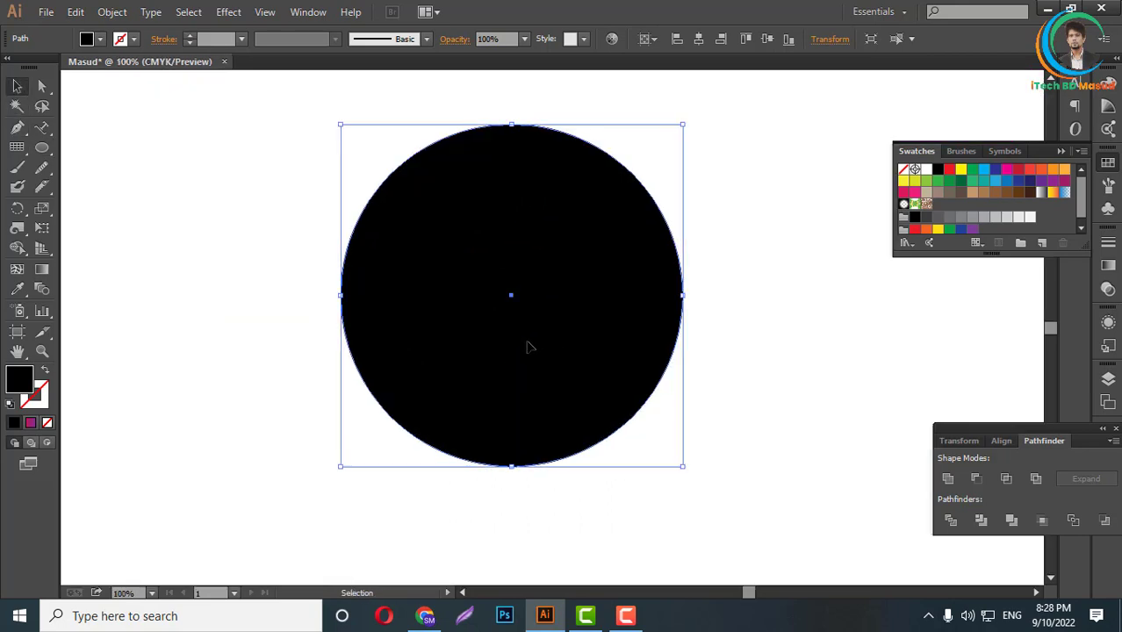
{"action": "left_click", "coordinate": [973, 169]}
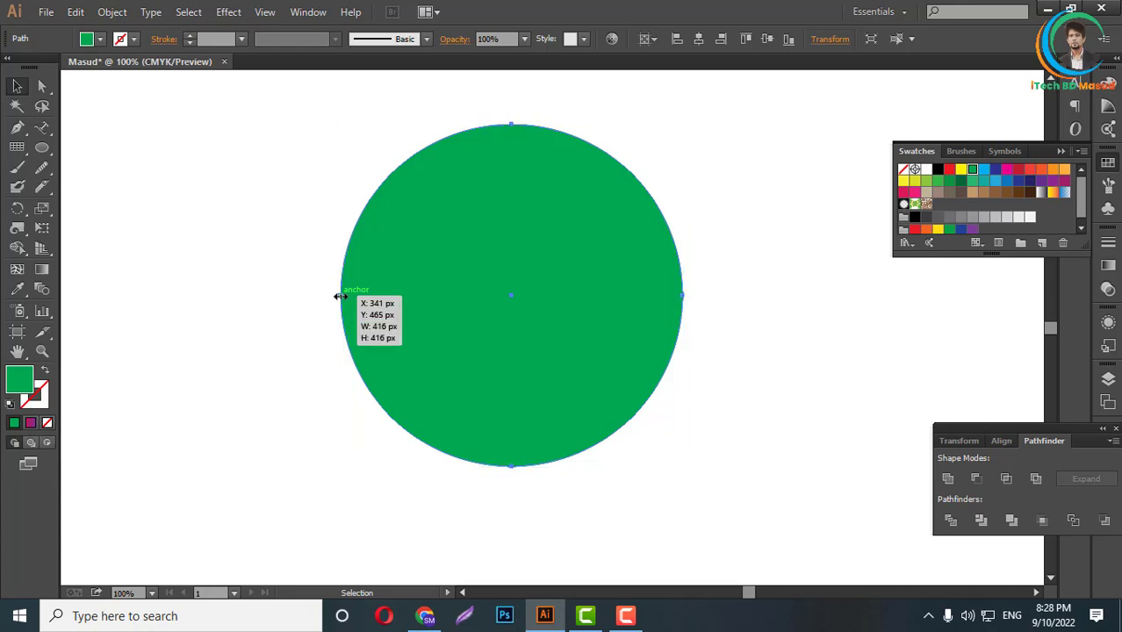
{"action": "left_click_drag", "start_coordinate": [341, 296], "coordinate": [384, 300]}
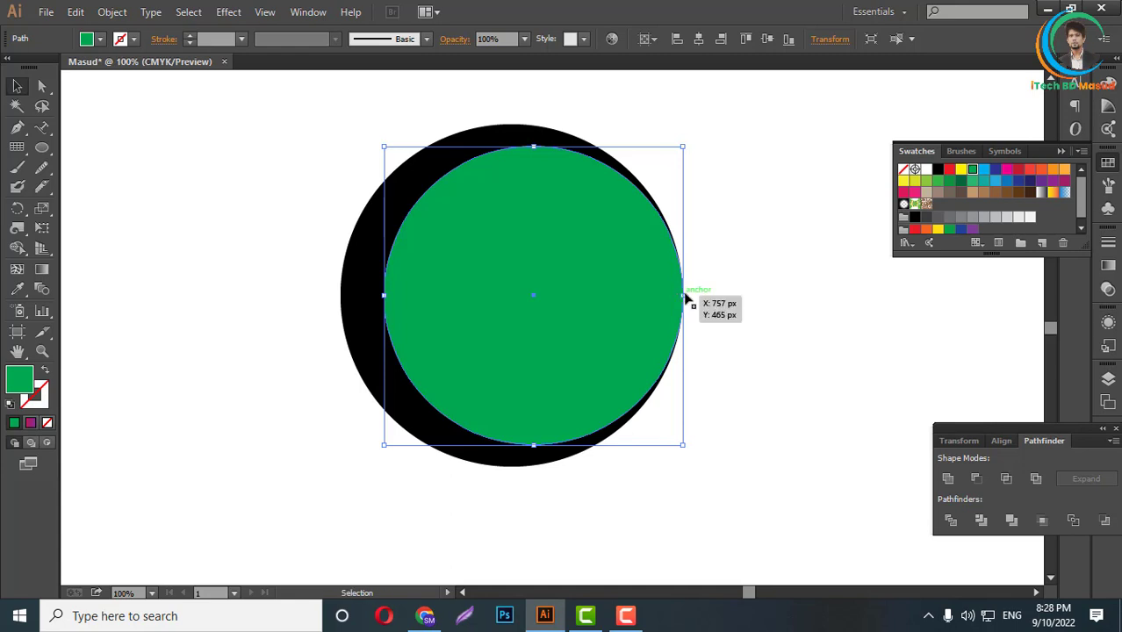
{"action": "left_click_drag", "start_coordinate": [684, 298], "coordinate": [691, 301]}
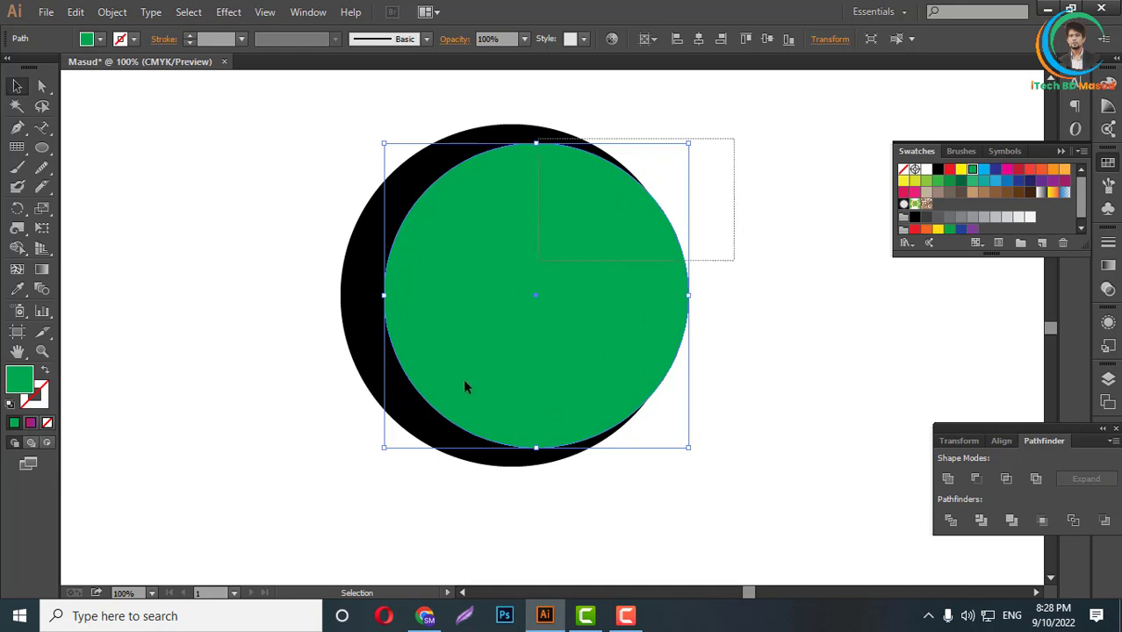
{"action": "left_click_drag", "start_coordinate": [724, 151], "coordinate": [463, 378]}
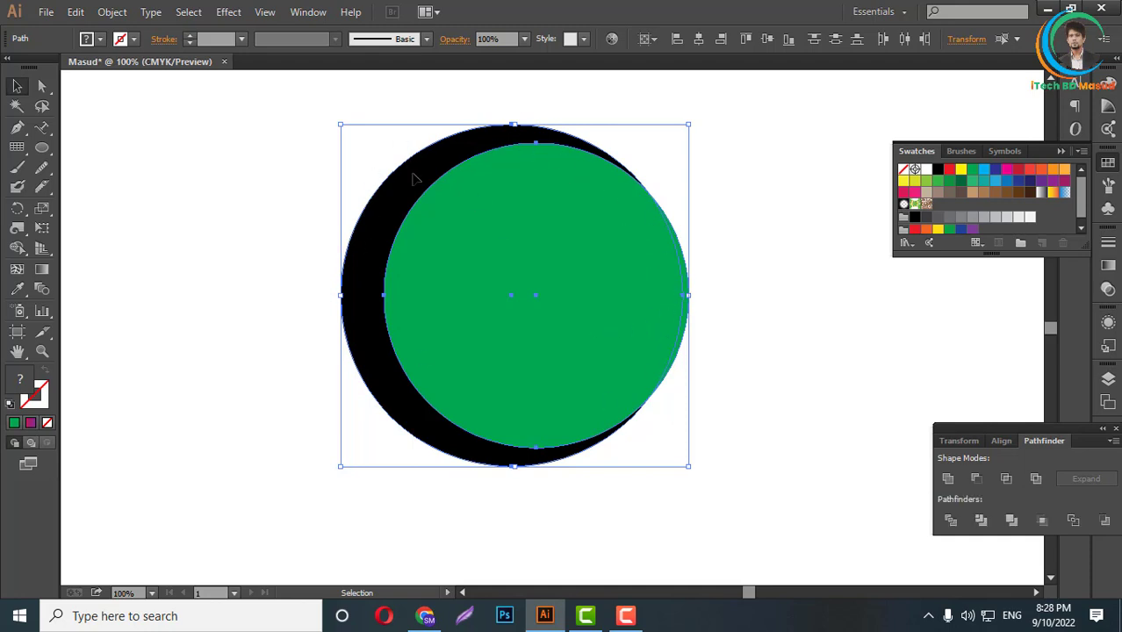
- Subtract the green circle from the black one with Minus Front, leaving a black crescent
{"action": "left_click", "coordinate": [976, 479]}
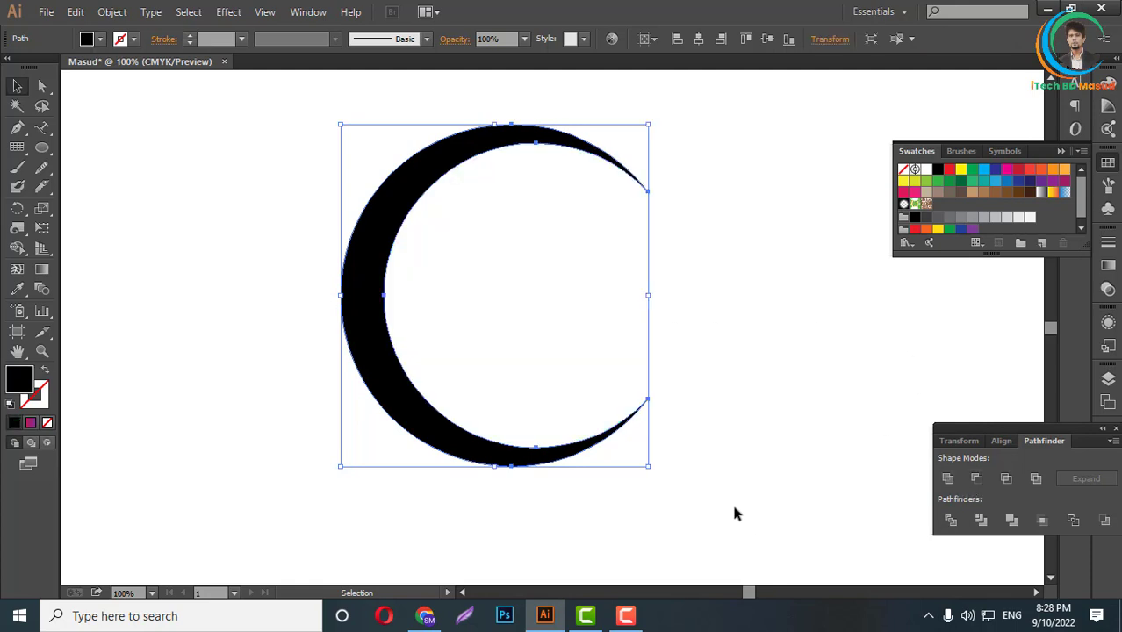
{"action": "left_click", "coordinate": [778, 450]}
{"action": "scroll", "coordinate": [560, 272], "scroll_direction": "down", "scroll_amount": 3}
{"action": "scroll", "coordinate": [485, 251], "scroll_direction": "up", "scroll_amount": 1}
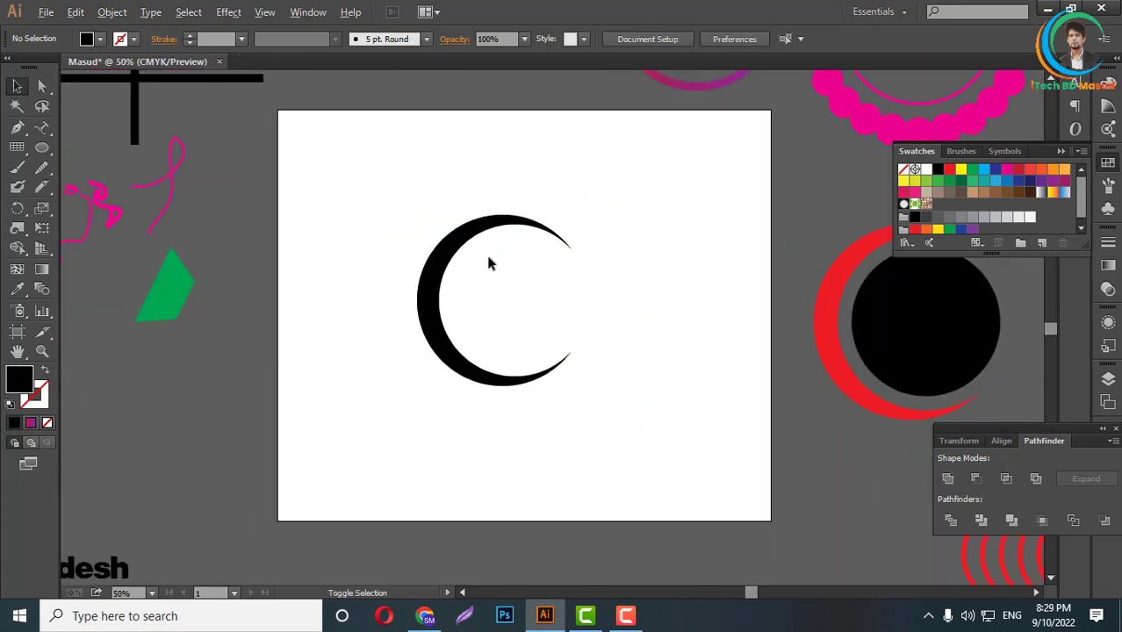
{"action": "scroll", "coordinate": [452, 246], "scroll_direction": "up", "scroll_amount": 1}
- Select the black crescent and bring up its Transform > Reflect context menu
{"action": "left_click", "coordinate": [451, 245]}
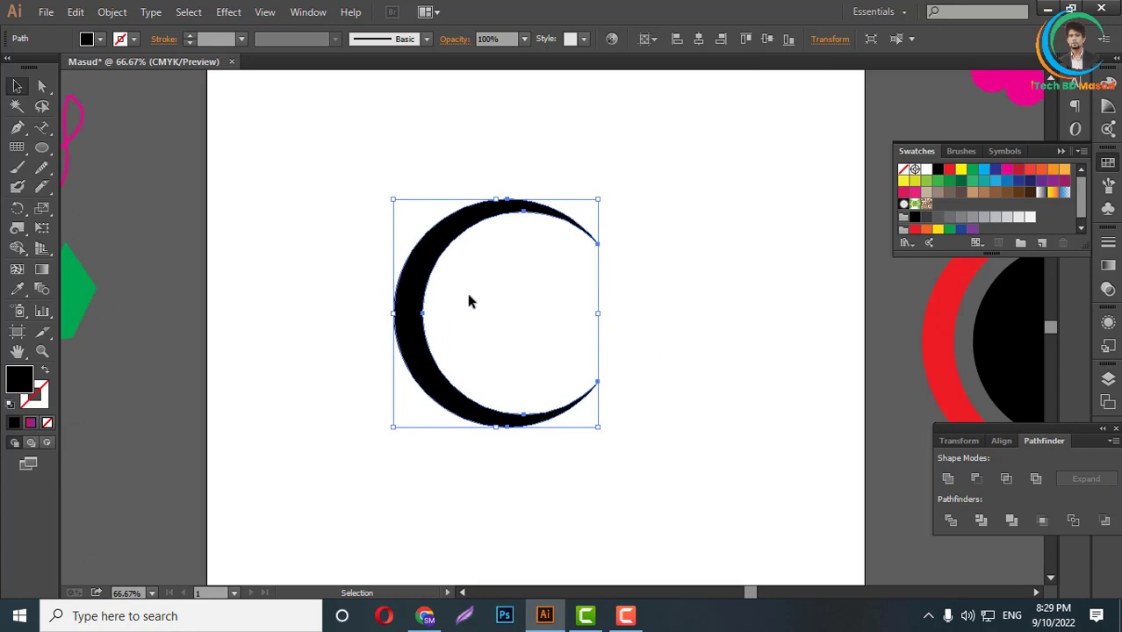
{"action": "right_click", "coordinate": [418, 278]}
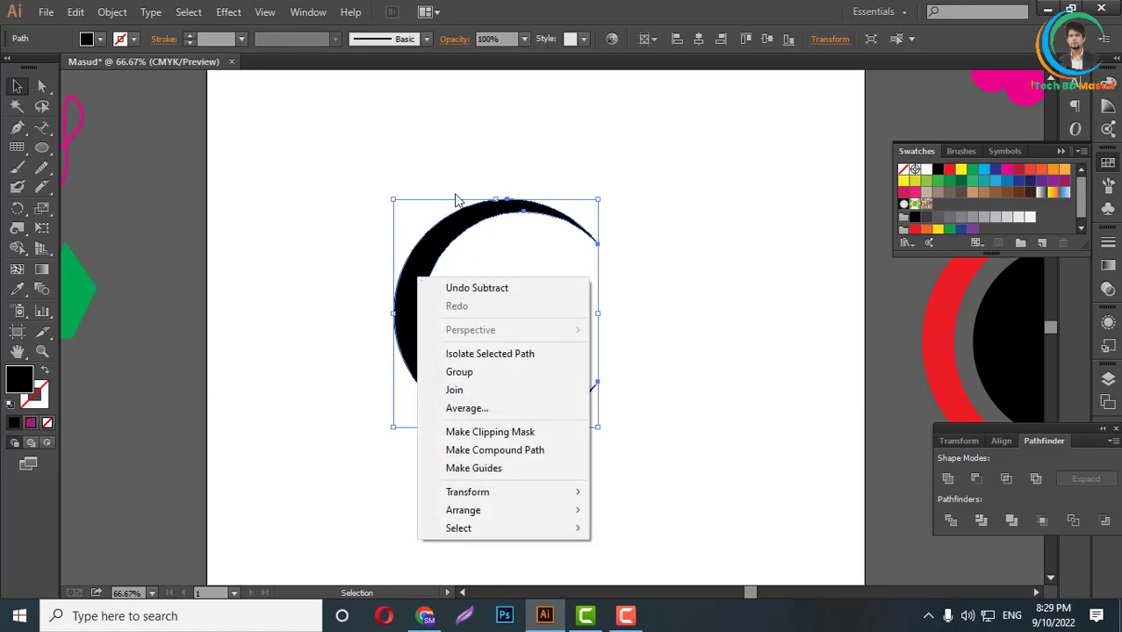
{"action": "left_click_drag", "start_coordinate": [432, 156], "coordinate": [521, 230]}
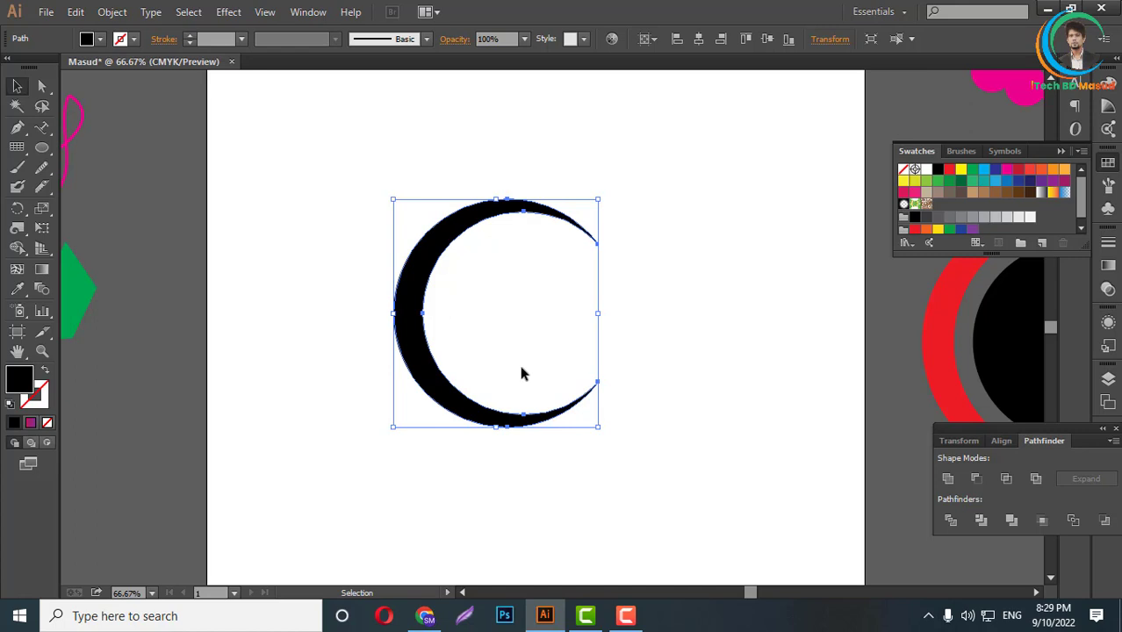
{"action": "right_click", "coordinate": [410, 288]}
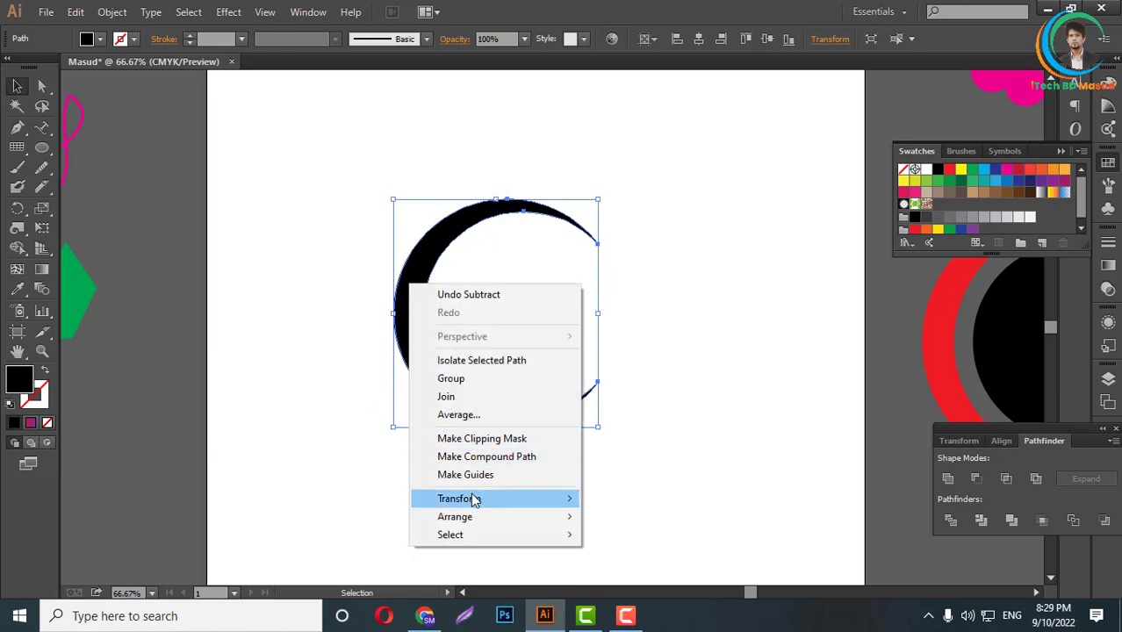
{"action": "mouse_move", "coordinate": [460, 499]}
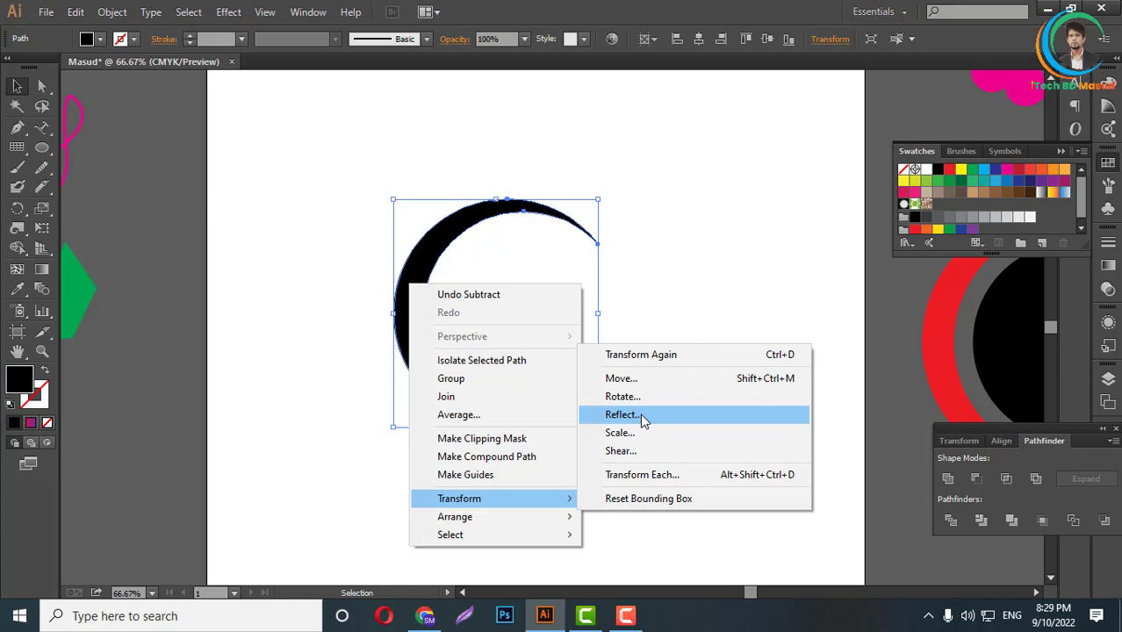
- Add a reflected copy of the crescent and fill the right crescent cyan
{"action": "left_click", "coordinate": [641, 413]}
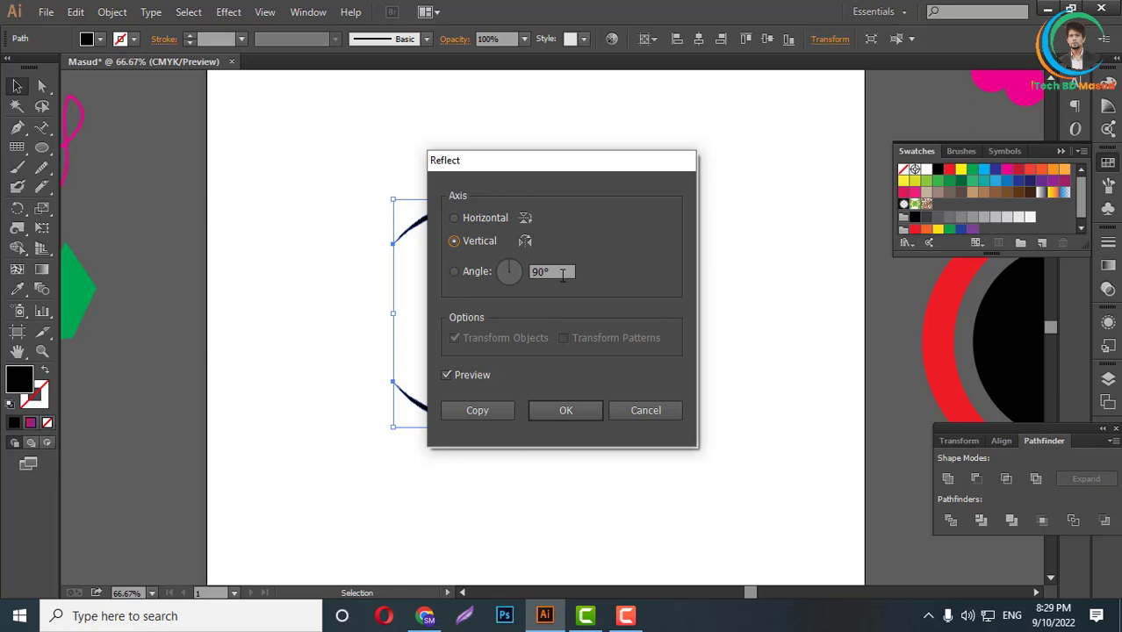
{"action": "left_click", "coordinate": [484, 411]}
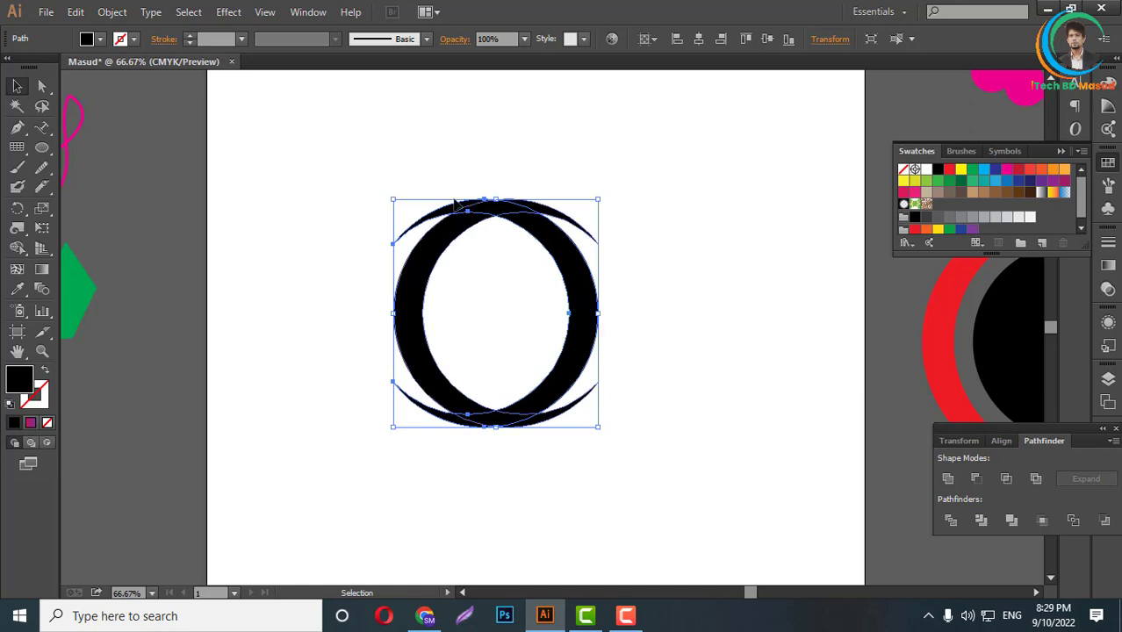
{"action": "left_click", "coordinate": [985, 176]}
{"action": "left_click", "coordinate": [682, 312]}
- Move the crescent pair off the artboard, then duplicate the green shape and Bangladesh text
{"action": "scroll", "coordinate": [617, 279], "scroll_direction": "up", "scroll_amount": 1}
{"action": "scroll", "coordinate": [617, 278], "scroll_direction": "down", "scroll_amount": 1}
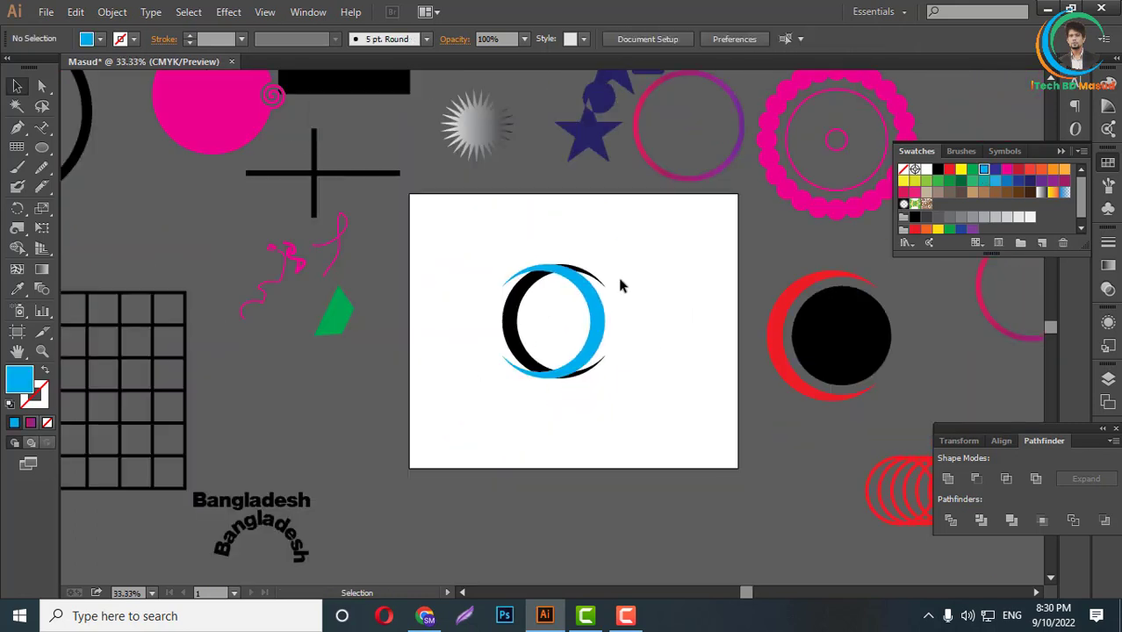
{"action": "mouse_move", "coordinate": [474, 237]}
{"action": "left_mouse_down"}
{"action": "mouse_move", "coordinate": [633, 347]}
{"action": "mouse_move", "coordinate": [829, 535]}
{"action": "left_mouse_up"}
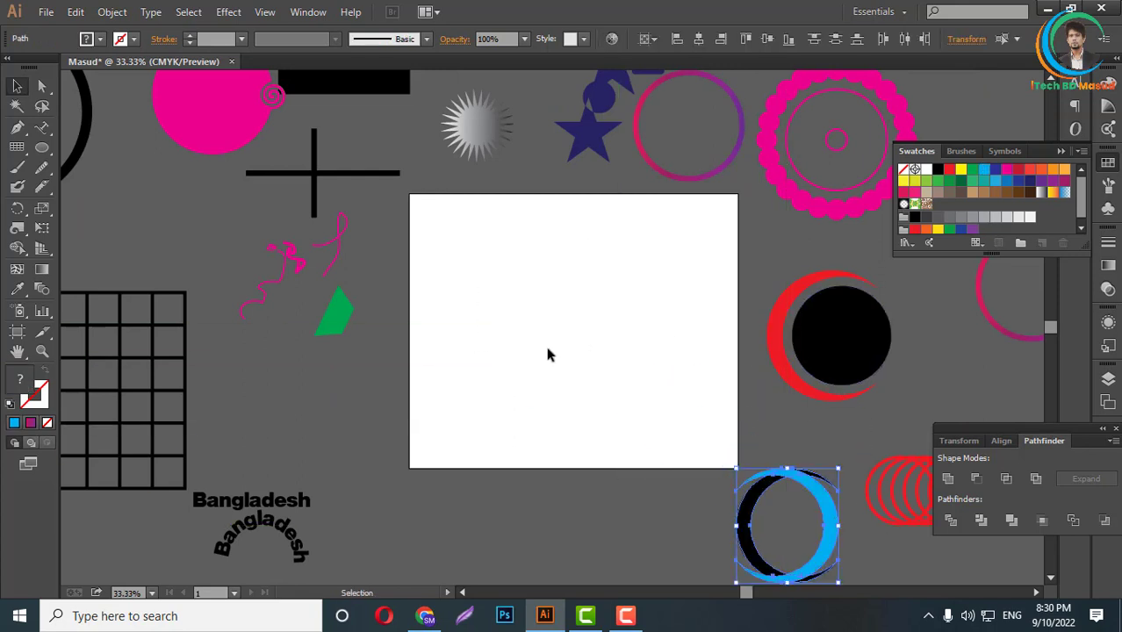
{"action": "left_click", "coordinate": [540, 350]}
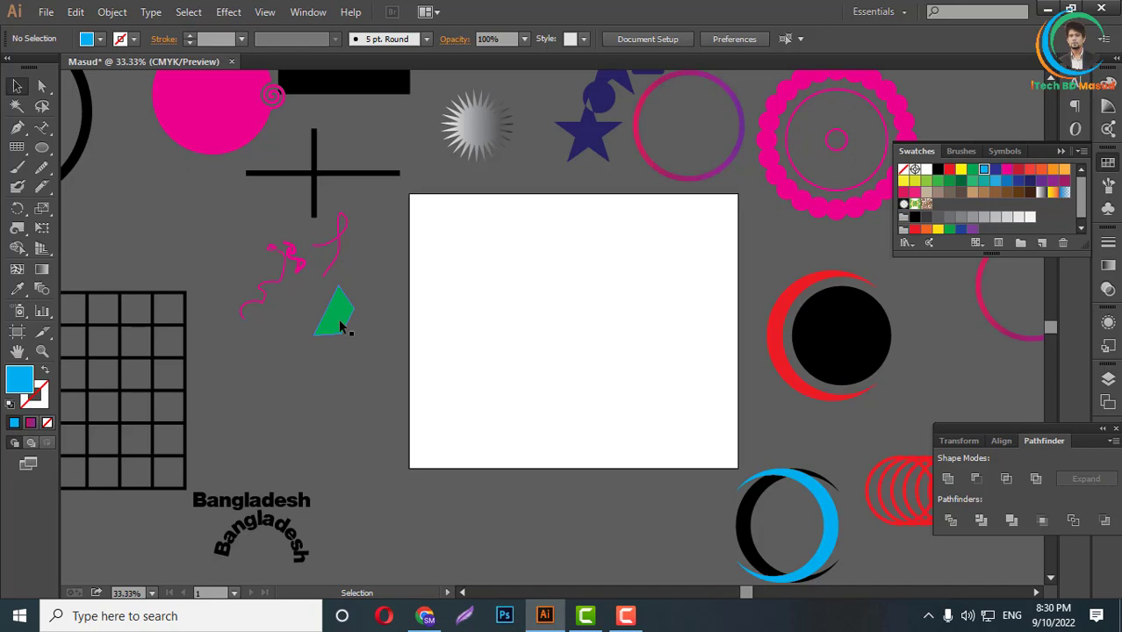
{"action": "left_click_drag", "start_coordinate": [343, 326], "coordinate": [376, 347]}
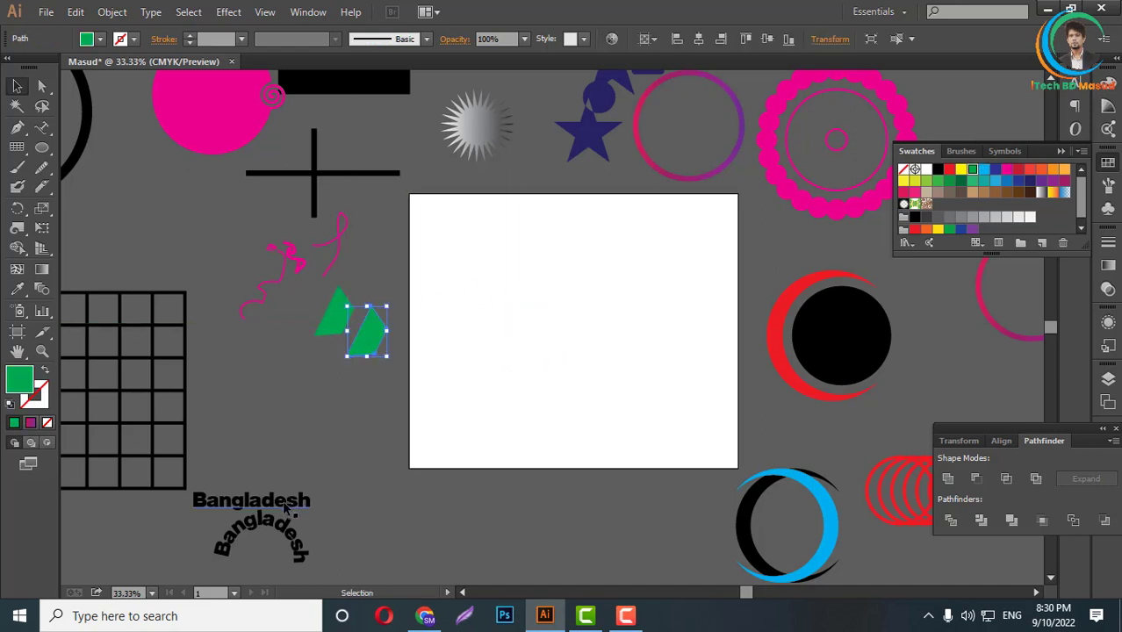
{"action": "left_click_drag", "start_coordinate": [286, 508], "coordinate": [600, 332]}
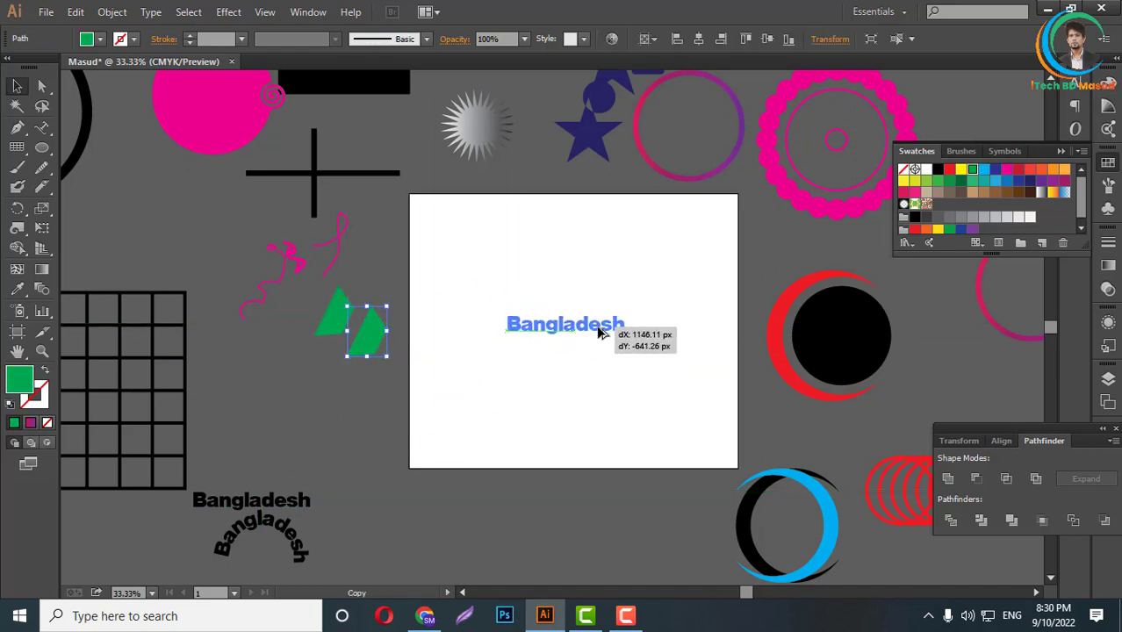
- Enlarge the Bangladesh copy on the artboard and bring up its transform options
{"action": "left_click_drag", "start_coordinate": [599, 332], "coordinate": [694, 364]}
{"action": "scroll", "coordinate": [632, 351], "scroll_direction": "up", "scroll_amount": 2}
{"action": "right_click", "coordinate": [583, 334]}
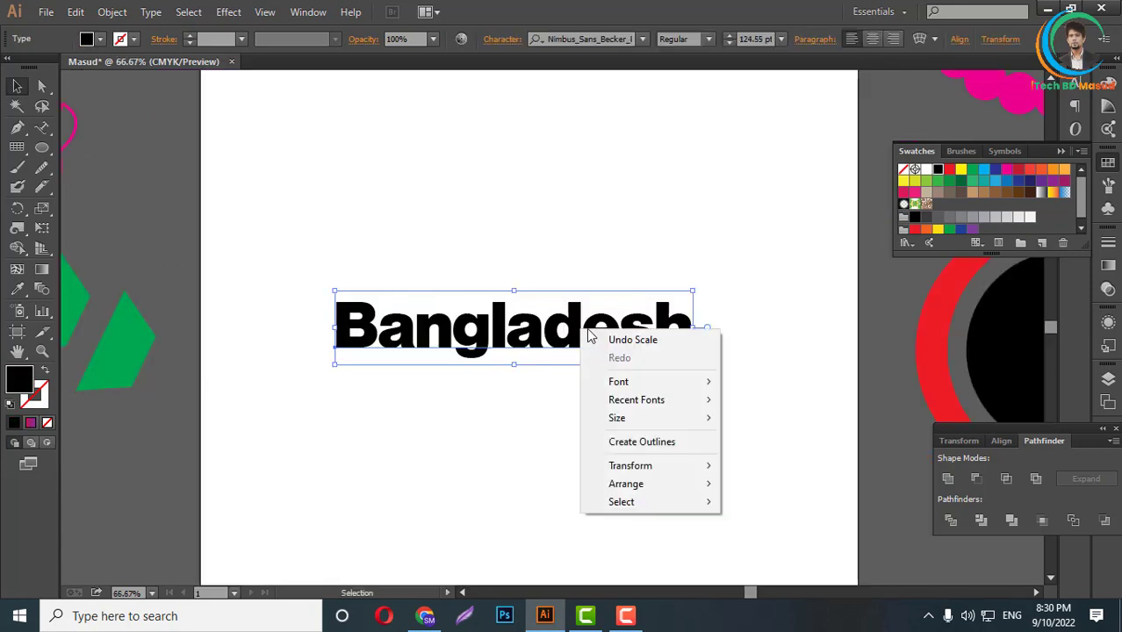
{"action": "left_click", "coordinate": [527, 342]}
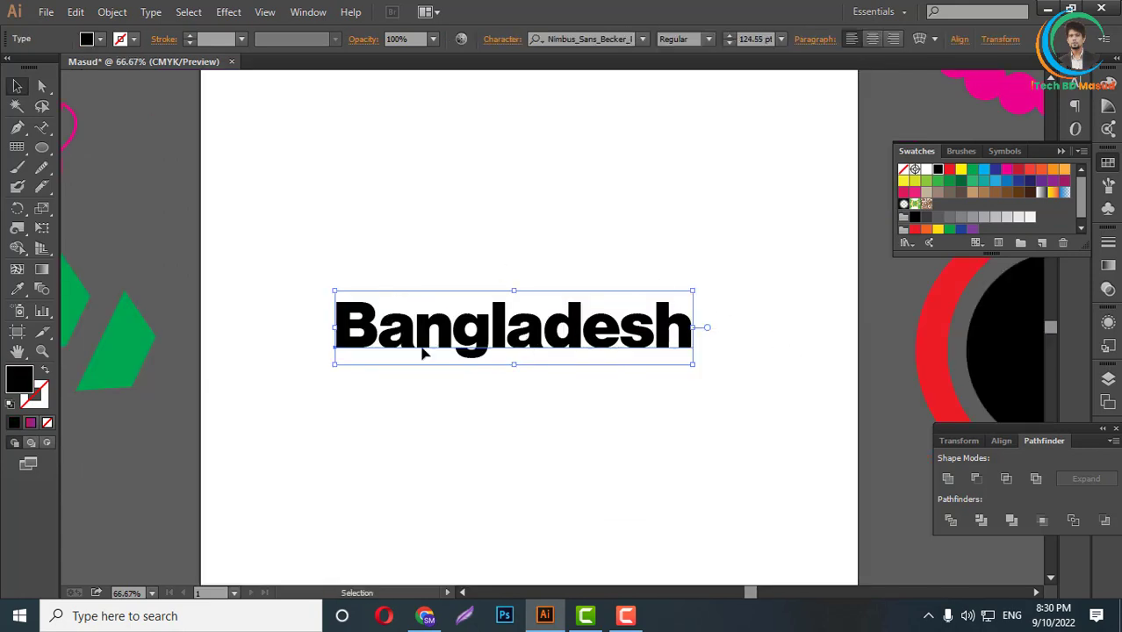
{"action": "right_click", "coordinate": [572, 337]}
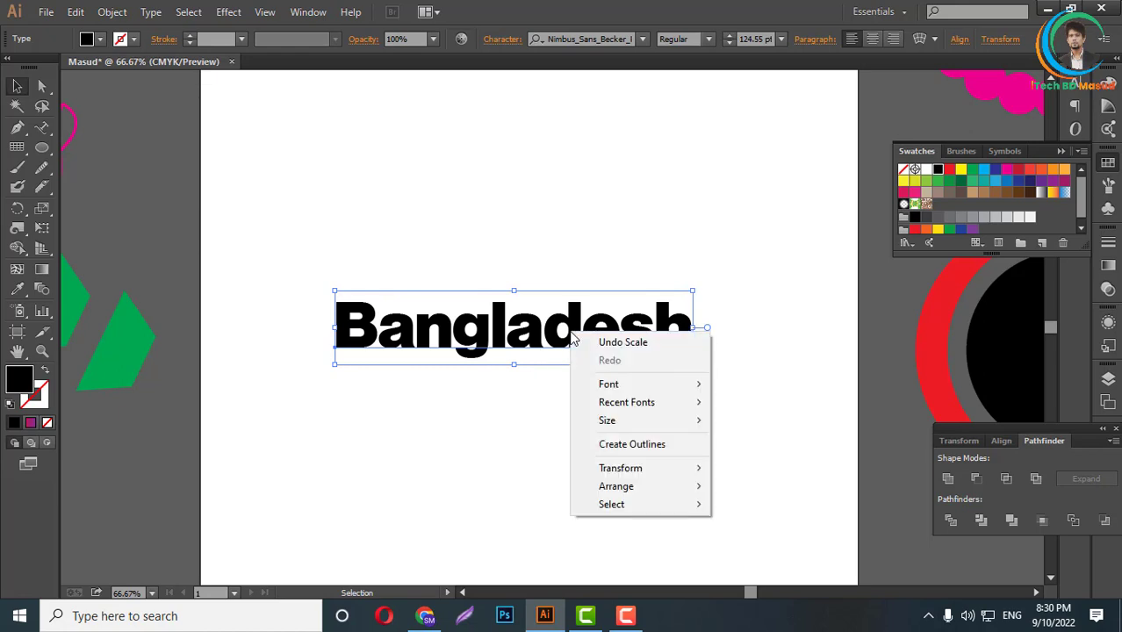
{"action": "mouse_move", "coordinate": [621, 468]}
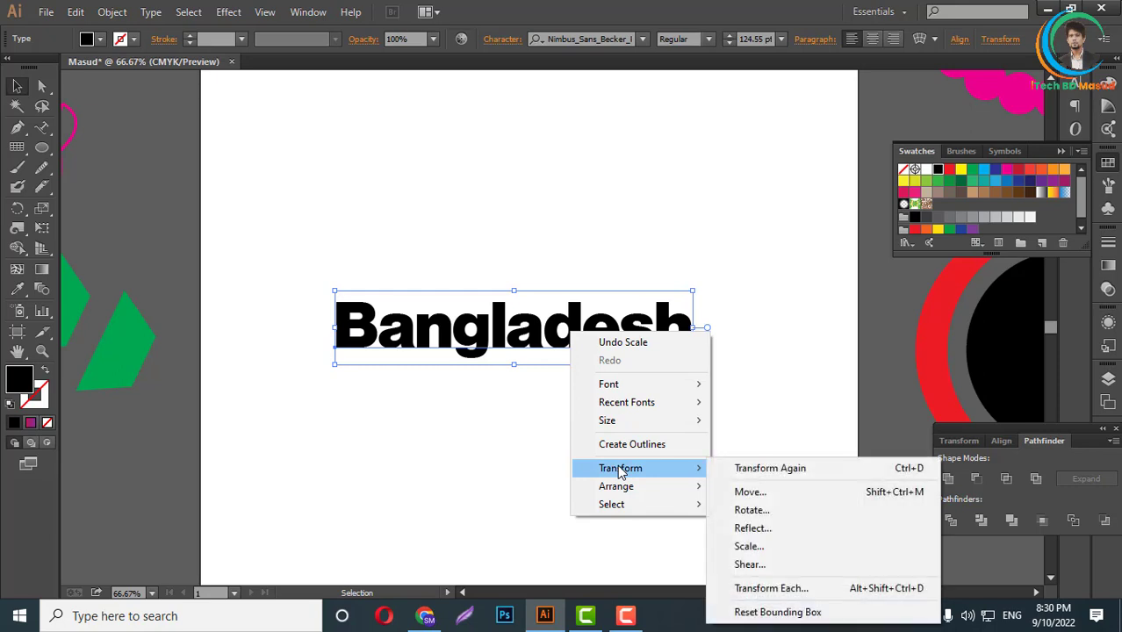
- Apply a 17° horizontal shear to the text so it slants like italic
{"action": "left_click", "coordinate": [752, 565]}
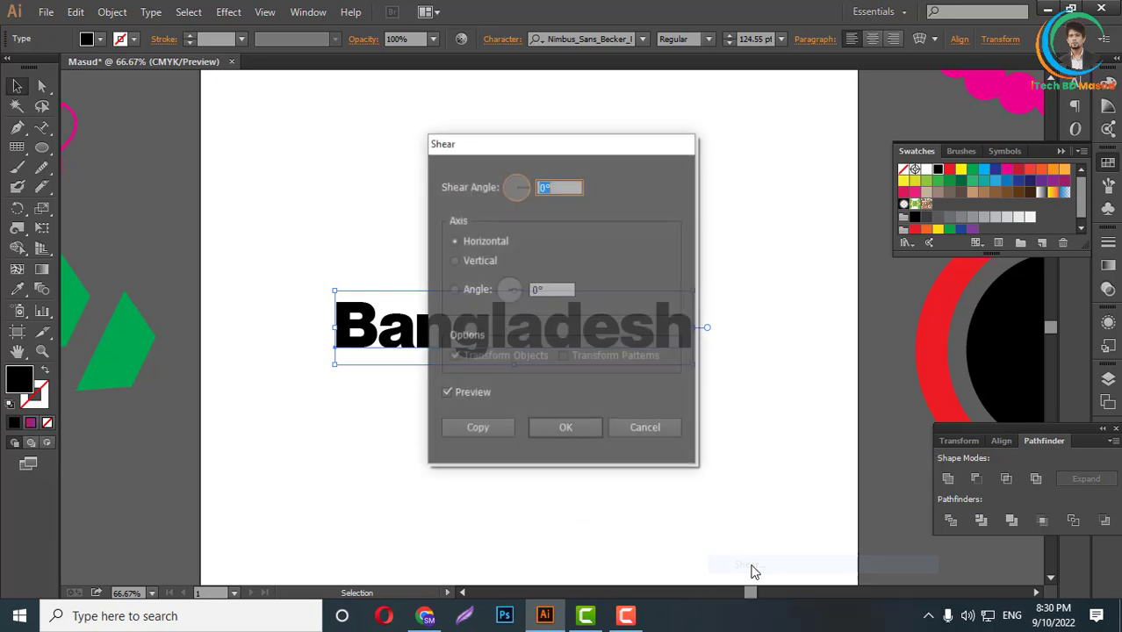
{"action": "left_click_drag", "start_coordinate": [632, 166], "coordinate": [851, 217]}
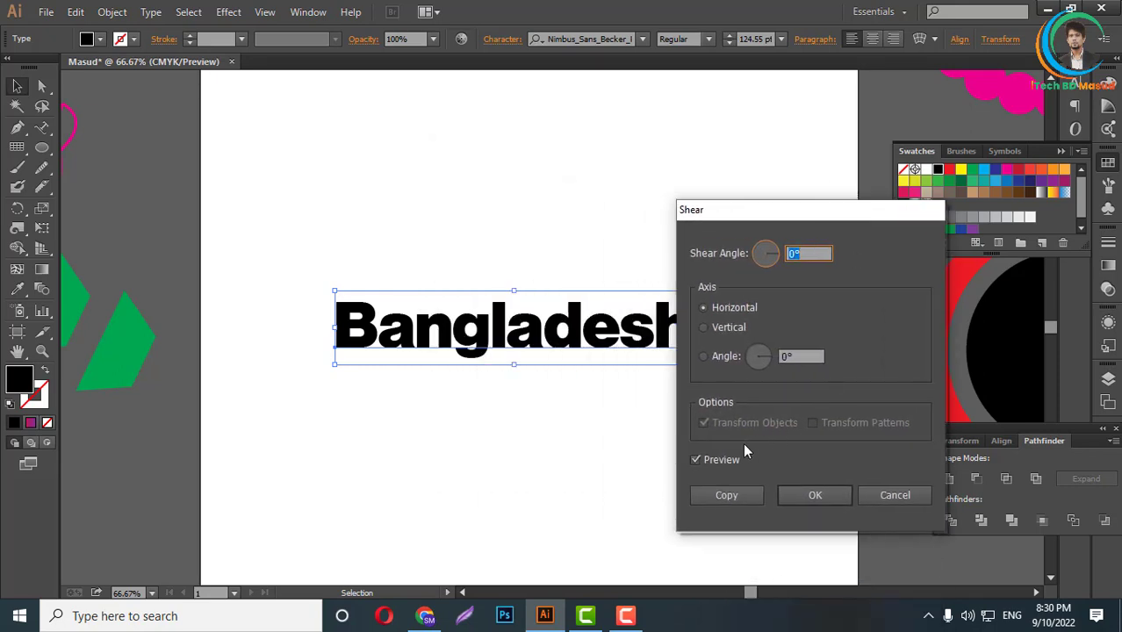
{"action": "left_click", "coordinate": [802, 254]}
{"action": "key", "text": "Up"}
{"action": "key", "text": "Up"}
{"action": "key", "text": "Up"}
{"action": "key", "text": "Up"}
{"action": "key", "text": "Up"}
{"action": "key", "text": "Up"}
{"action": "key", "text": "Up"}
{"action": "key", "text": "Up"}
{"action": "key", "text": "Up"}
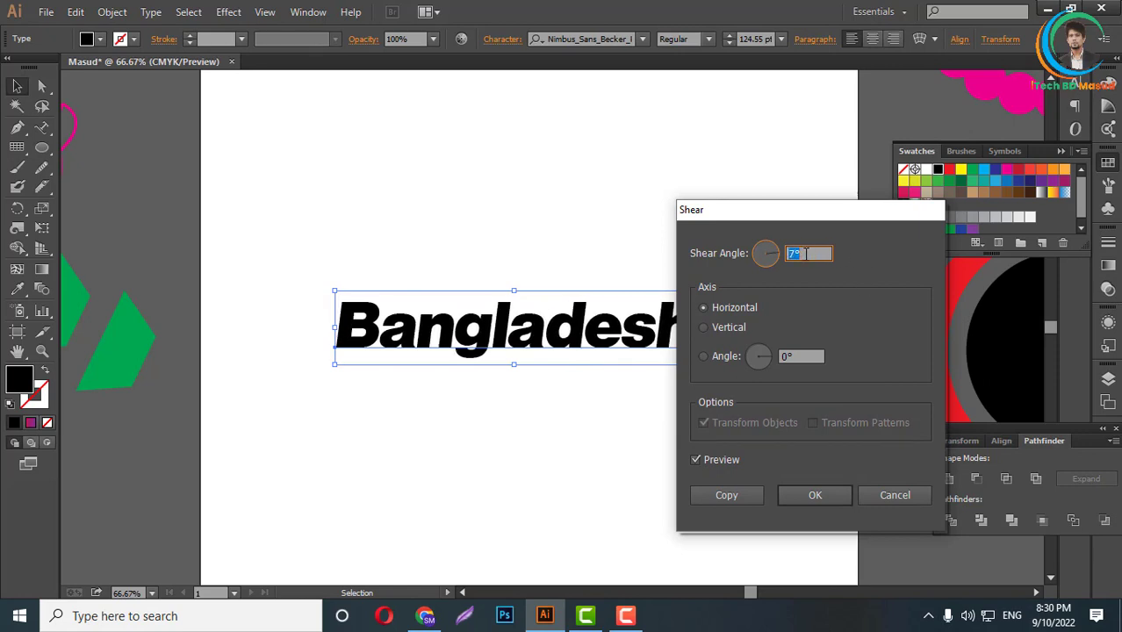
{"action": "key", "text": "Up"}
{"action": "key", "text": "Up"}
{"action": "key", "text": "Up"}
{"action": "key", "text": "Up"}
{"action": "key", "text": "Up"}
{"action": "key", "text": "Up"}
{"action": "key", "text": "Up"}
{"action": "key", "text": "Up"}
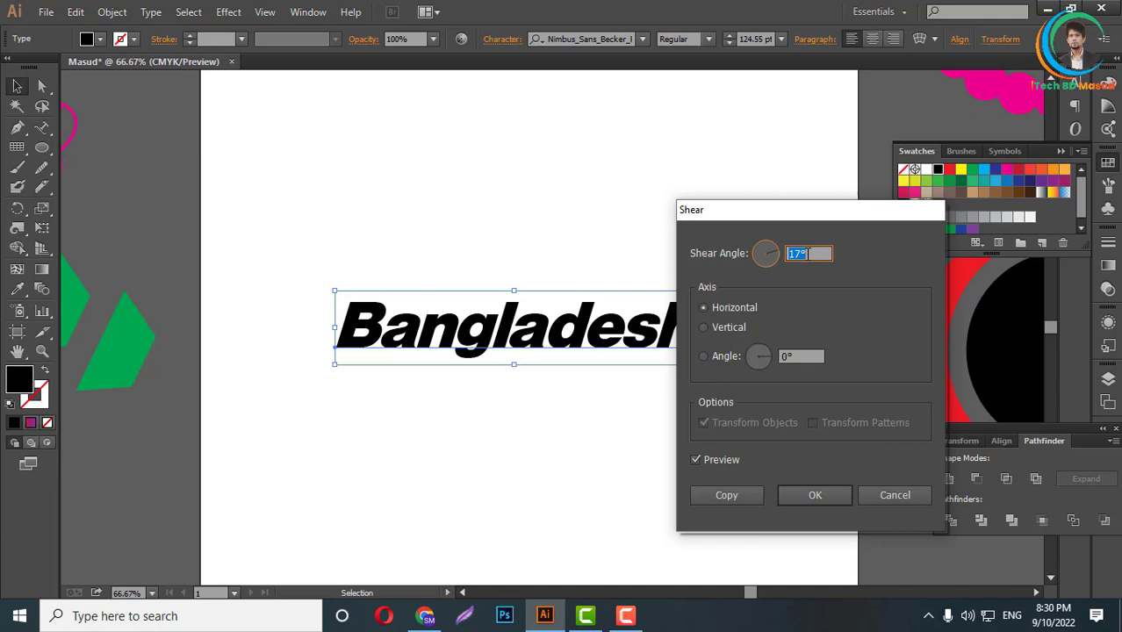
{"action": "left_click", "coordinate": [815, 496]}
{"action": "left_click", "coordinate": [706, 365]}
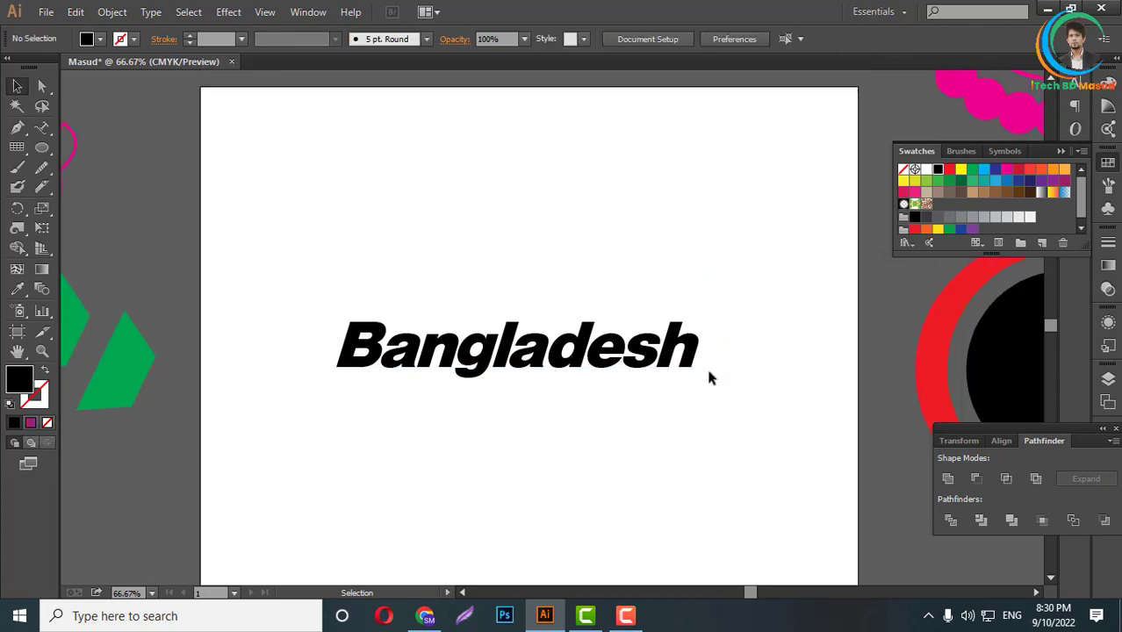
{"action": "scroll", "coordinate": [678, 365], "scroll_direction": "down", "scroll_amount": 2}
- Move the italic Bangladesh below the artboard and copy the black circle onto the artboard
{"action": "left_click_drag", "start_coordinate": [678, 365], "coordinate": [625, 548]}
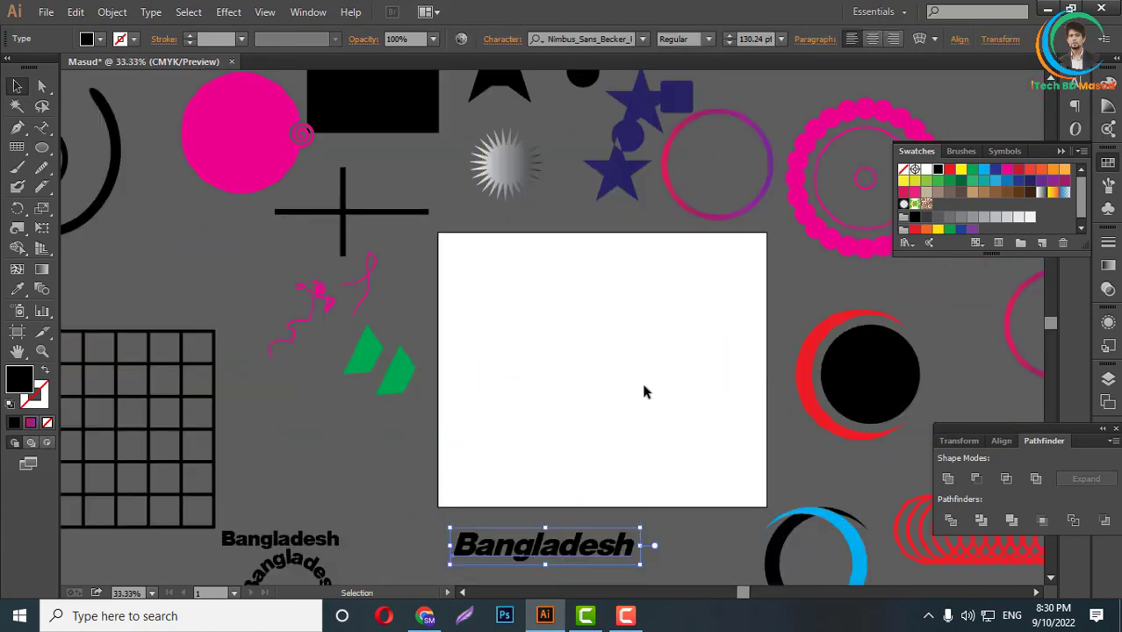
{"action": "left_click_drag", "start_coordinate": [890, 388], "coordinate": [636, 365]}
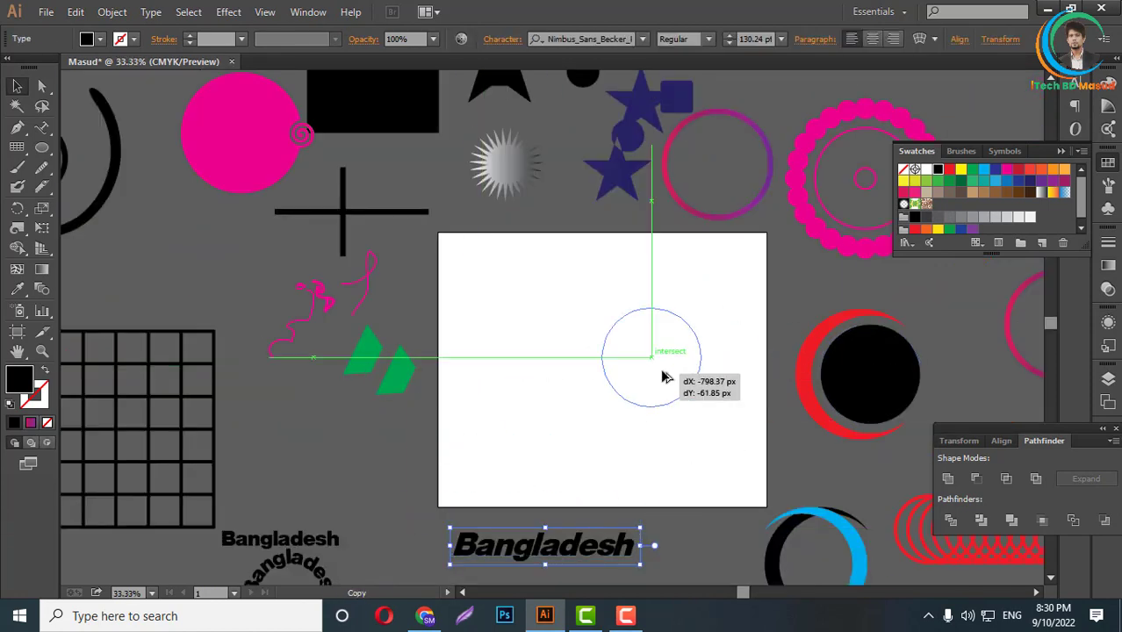
{"action": "right_click", "coordinate": [634, 364]}
{"action": "left_click", "coordinate": [628, 373]}
- Rotate the copied circle 15° and move it to the artboard's left side
{"action": "right_click", "coordinate": [629, 375]}
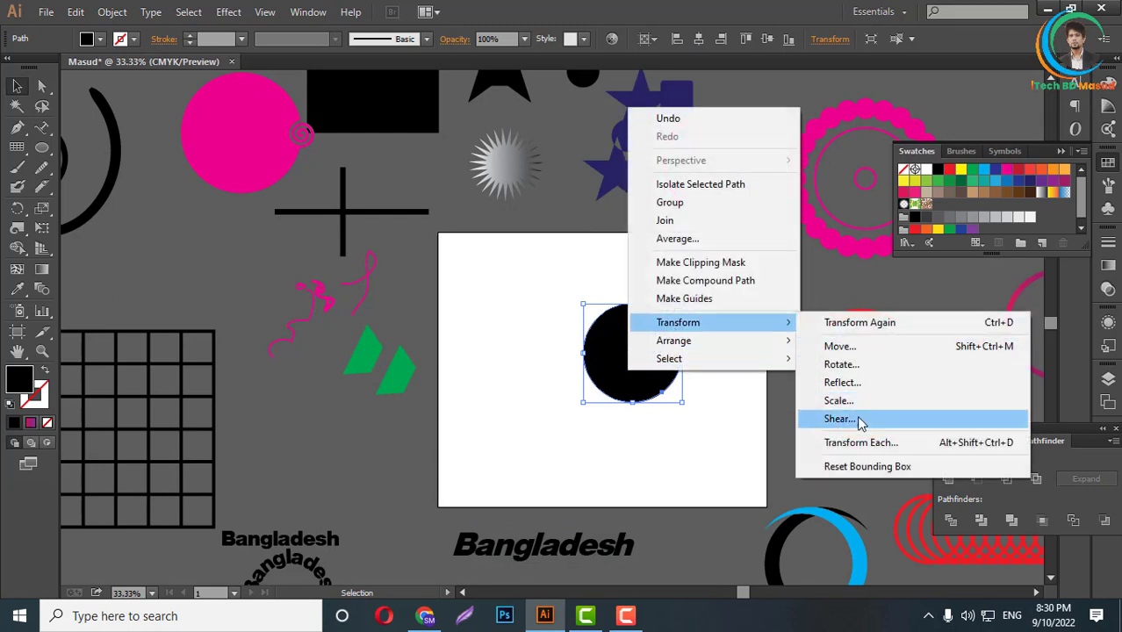
{"action": "mouse_move", "coordinate": [678, 323]}
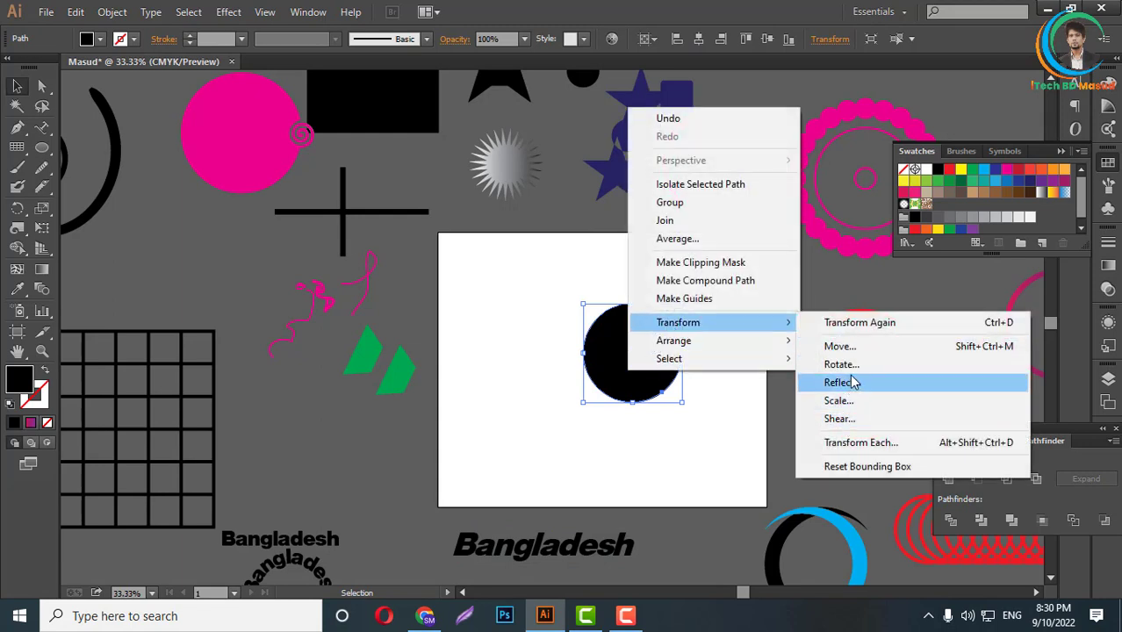
{"action": "left_click", "coordinate": [843, 365]}
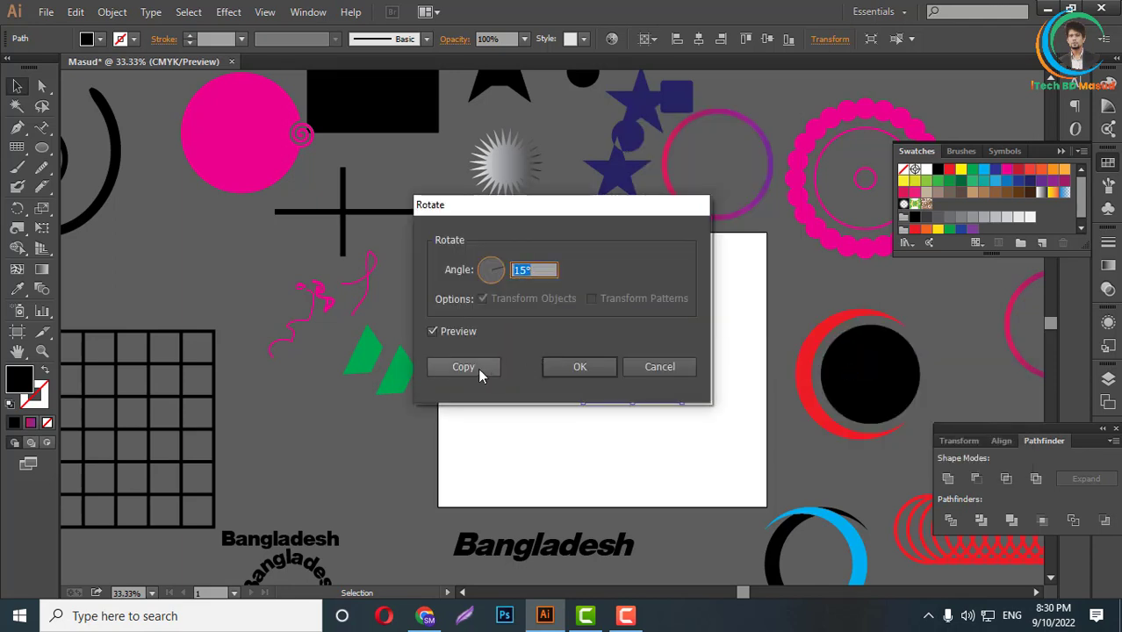
{"action": "left_click", "coordinate": [581, 368]}
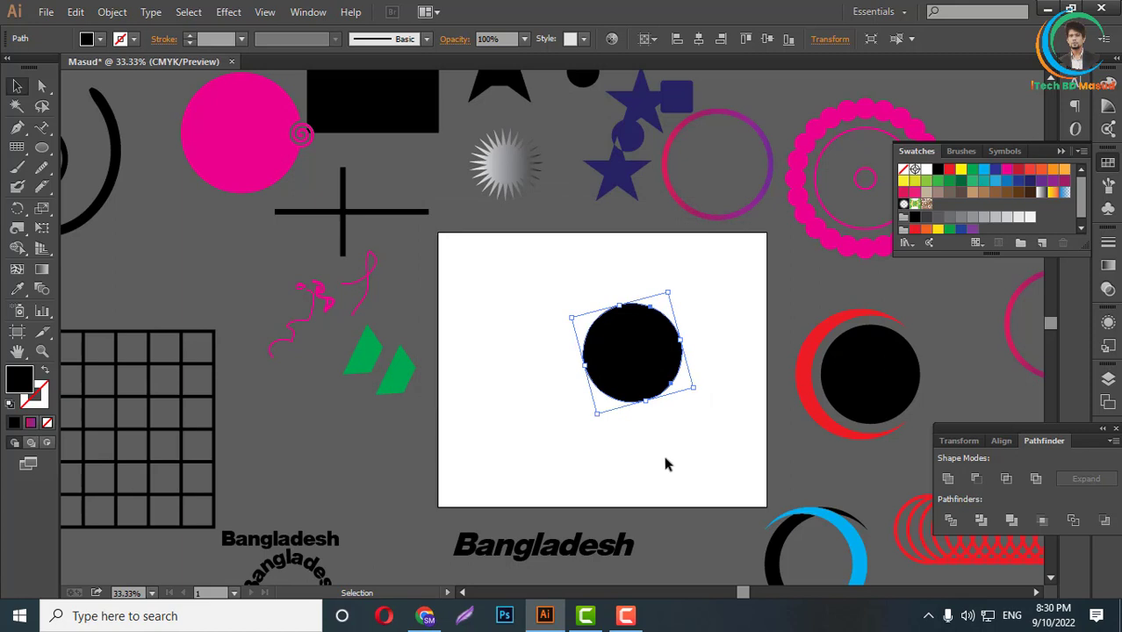
{"action": "mouse_move", "coordinate": [647, 370]}
{"action": "left_mouse_down"}
{"action": "mouse_move", "coordinate": [531, 432]}
{"action": "mouse_move", "coordinate": [592, 389]}
{"action": "left_mouse_up"}
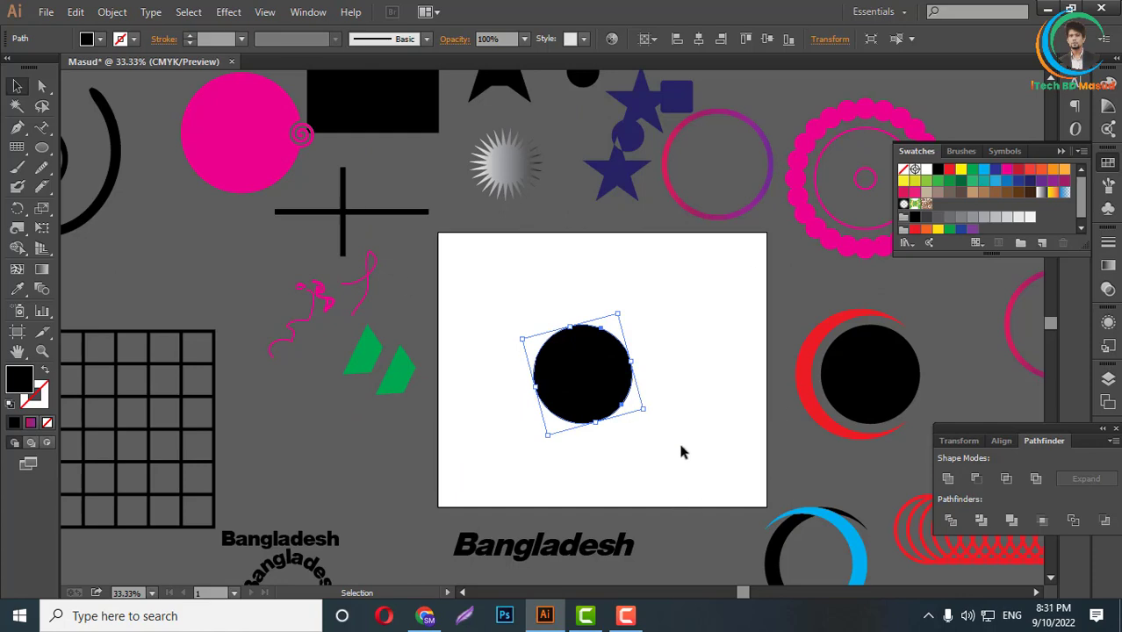
- Select the black circle and scale a smaller circle copy at its centre
{"action": "scroll", "coordinate": [615, 424], "scroll_direction": "up", "scroll_amount": 3}
{"action": "scroll", "coordinate": [616, 425], "scroll_direction": "up", "scroll_amount": 1}
{"action": "left_click", "coordinate": [613, 457]}
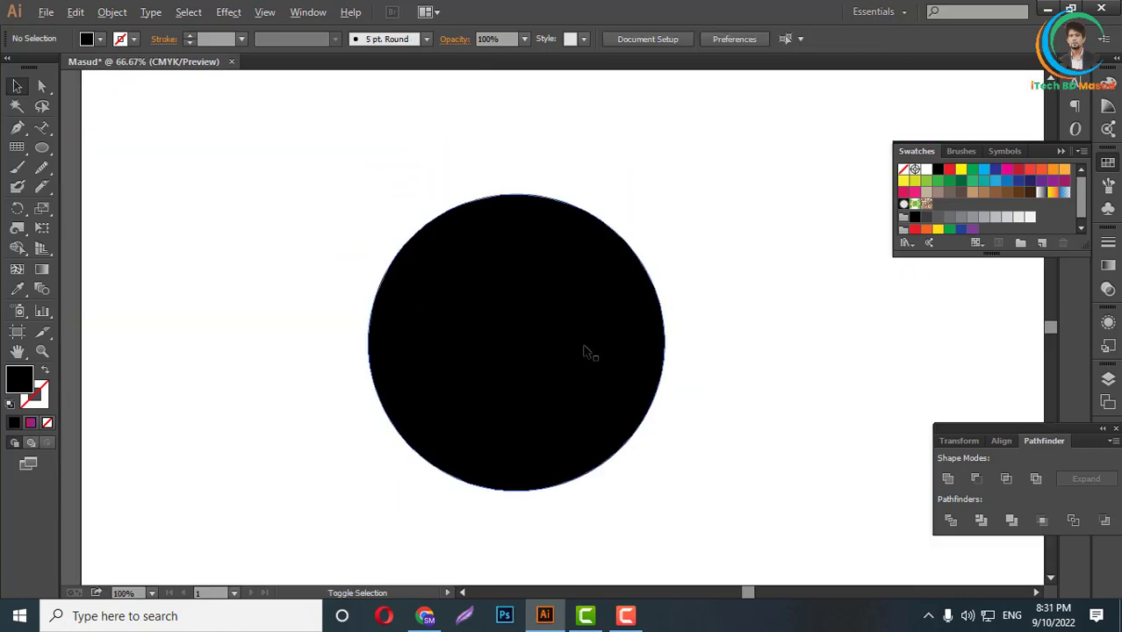
{"action": "scroll", "coordinate": [614, 413], "scroll_direction": "down", "scroll_amount": 5}
{"action": "scroll", "coordinate": [601, 403], "scroll_direction": "up", "scroll_amount": 1}
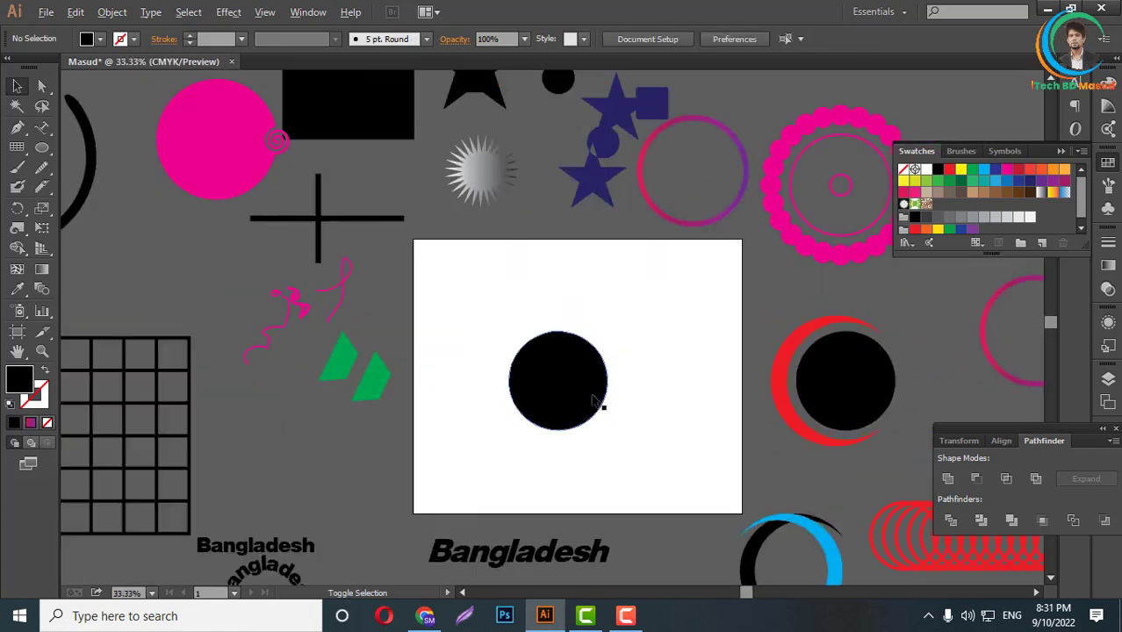
{"action": "scroll", "coordinate": [597, 401], "scroll_direction": "up", "scroll_amount": 2}
{"action": "left_click", "coordinate": [601, 388]}
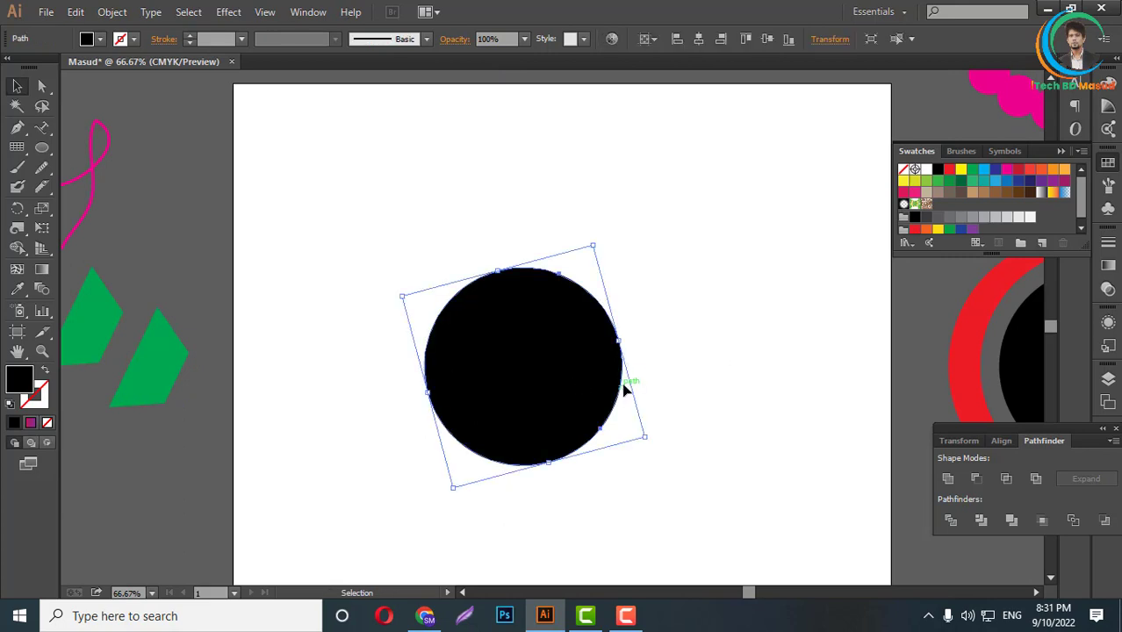
{"action": "scroll", "coordinate": [626, 384], "scroll_direction": "up", "scroll_amount": 1}
{"action": "key", "text": "a"}
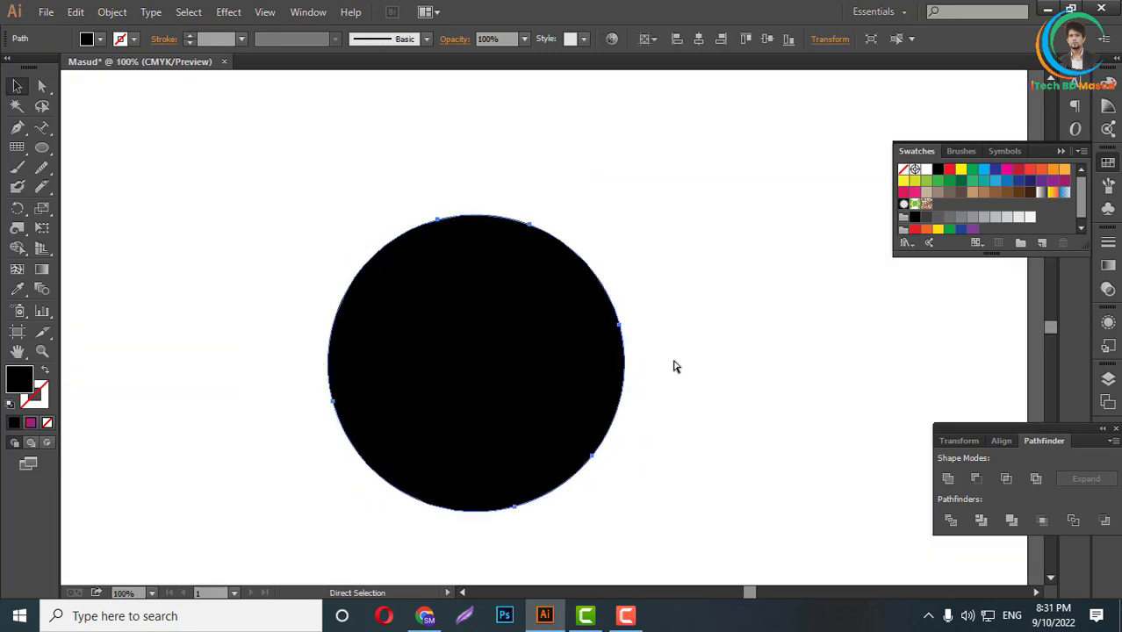
{"action": "key", "text": "v"}
{"action": "left_click_drag", "start_coordinate": [621, 328], "coordinate": [527, 357]}
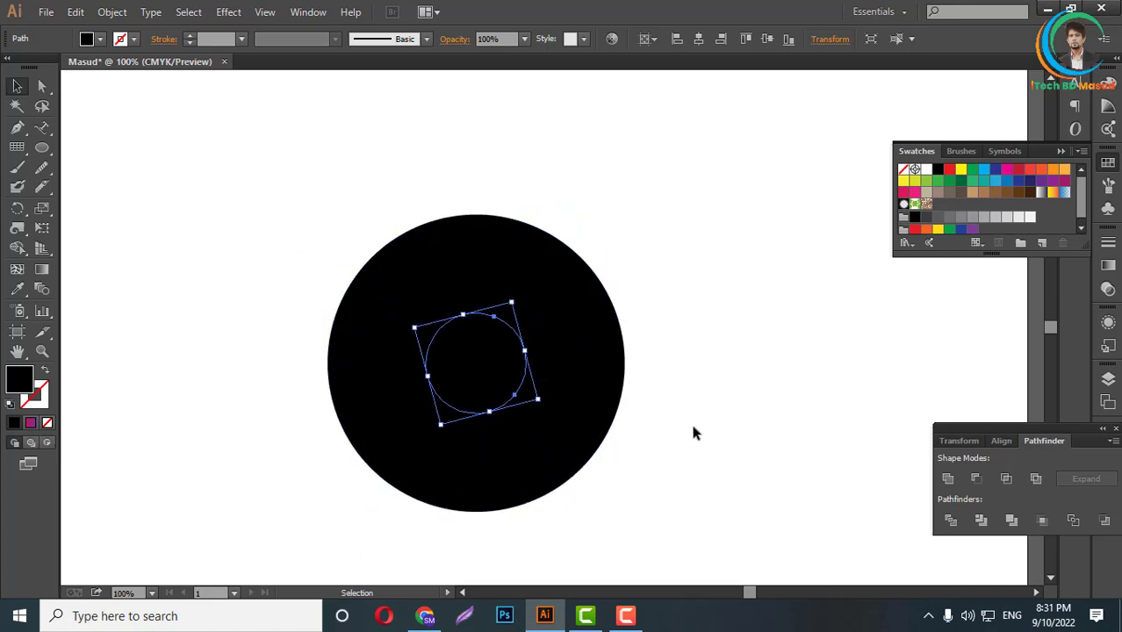
- Divide both circles and delete the inner piece, leaving a thick black ring
{"action": "left_click_drag", "start_coordinate": [251, 151], "coordinate": [762, 532]}
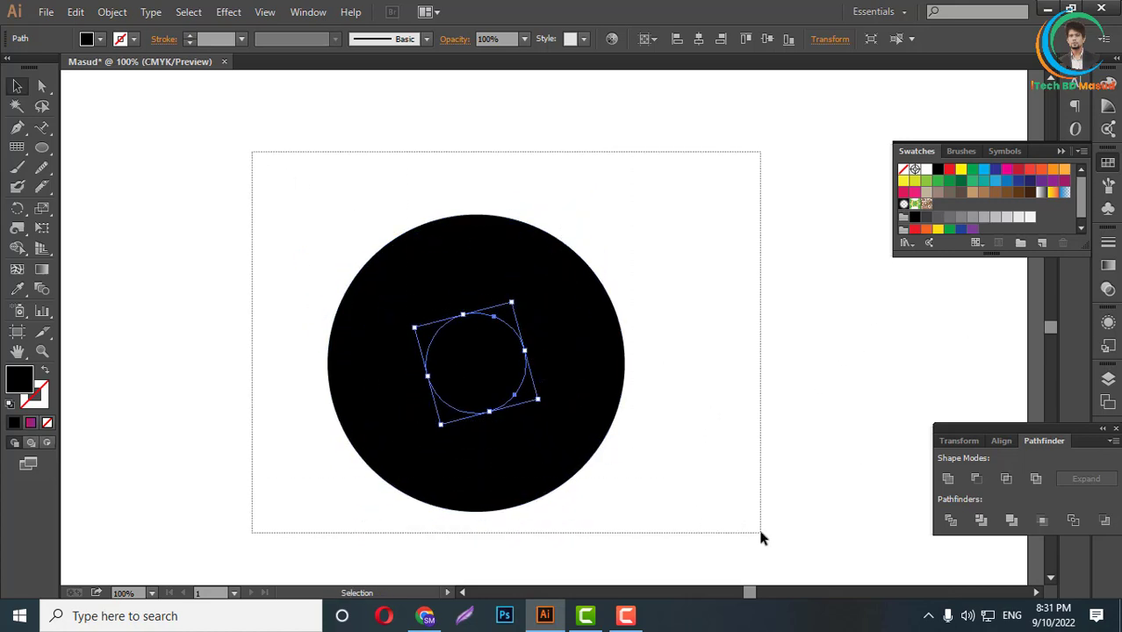
{"action": "left_click_drag", "start_coordinate": [223, 122], "coordinate": [807, 544]}
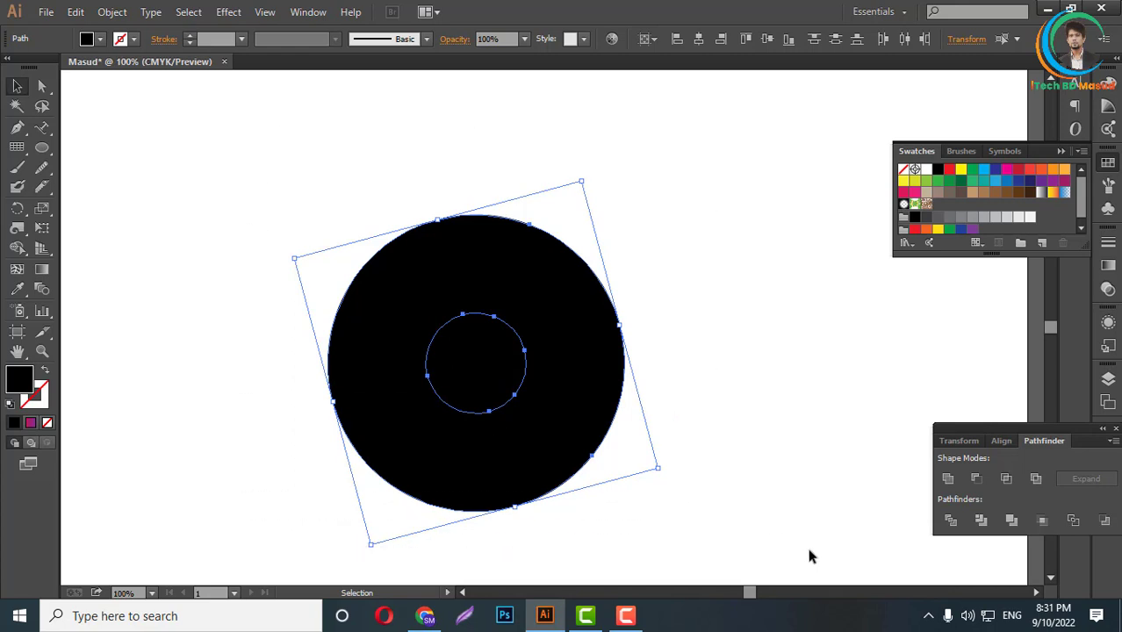
{"action": "left_click", "coordinate": [951, 521]}
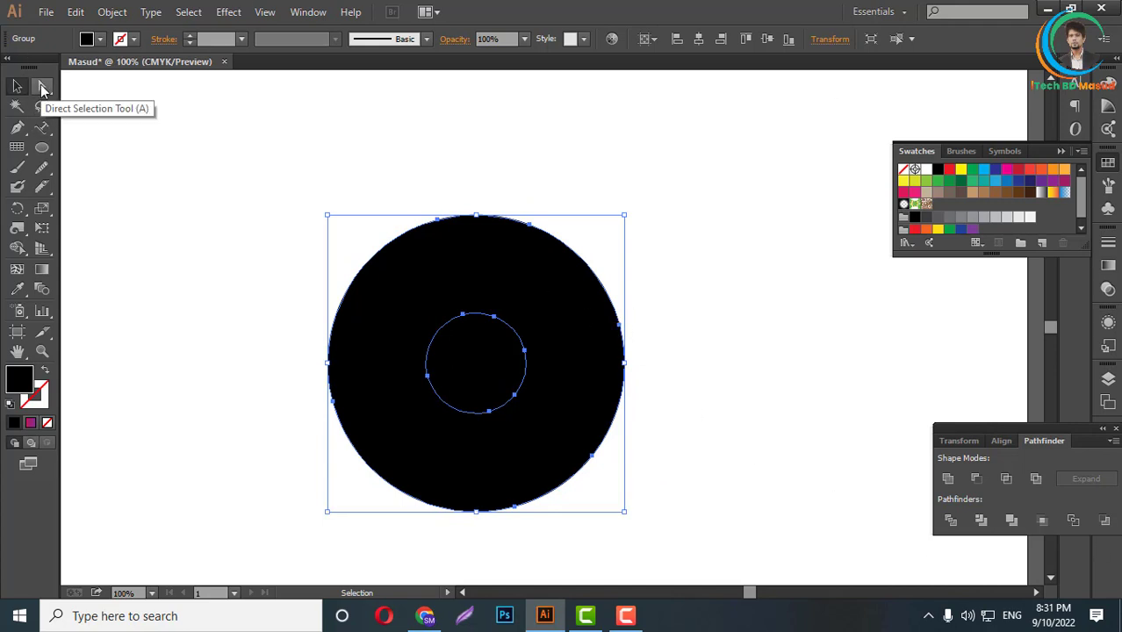
{"action": "left_click", "coordinate": [43, 88]}
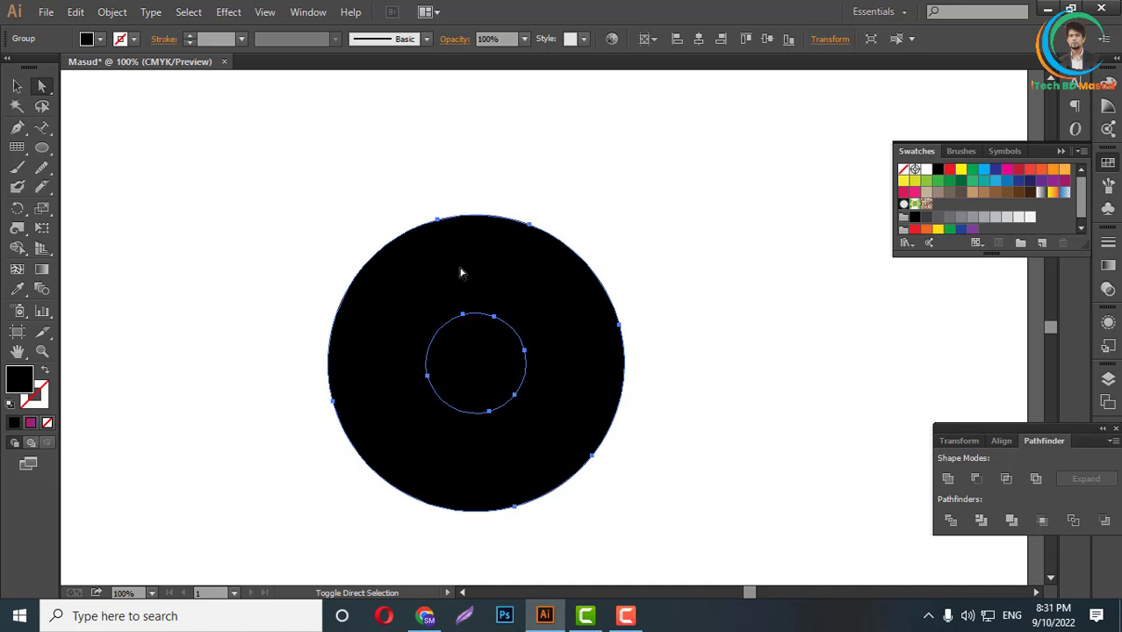
{"action": "left_click", "coordinate": [458, 273], "text": "shift"}
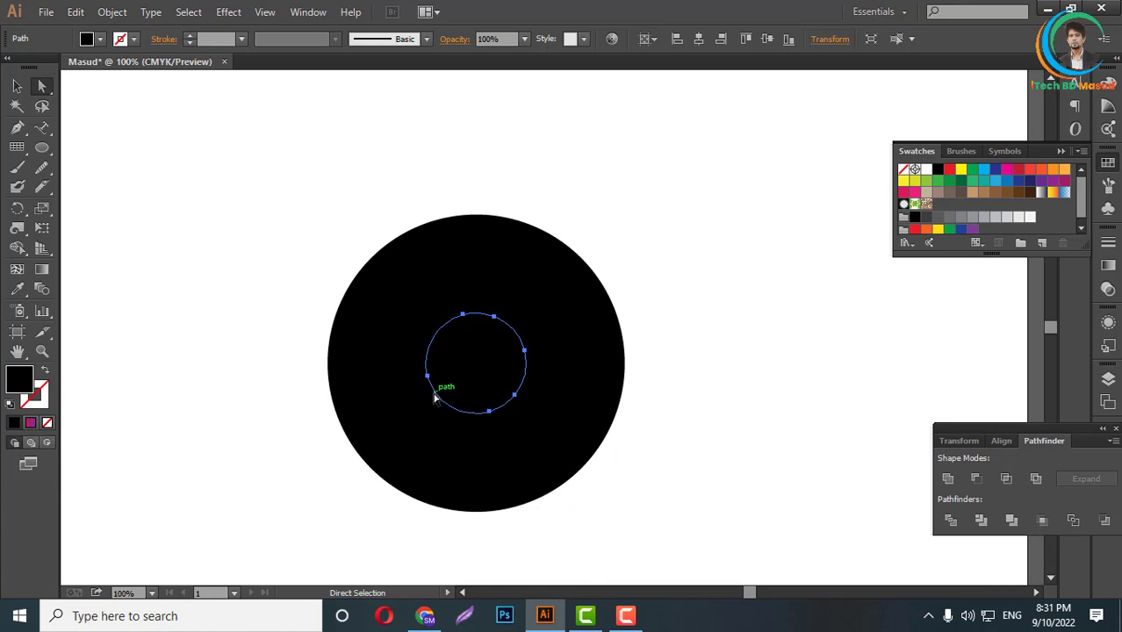
{"action": "key", "text": "Delete"}
{"action": "scroll", "coordinate": [606, 307], "scroll_direction": "up", "scroll_amount": 2}
{"action": "key", "text": "ctrl+minus"}
{"action": "key", "text": "ctrl+minus"}
{"action": "key", "text": "ctrl+minus"}
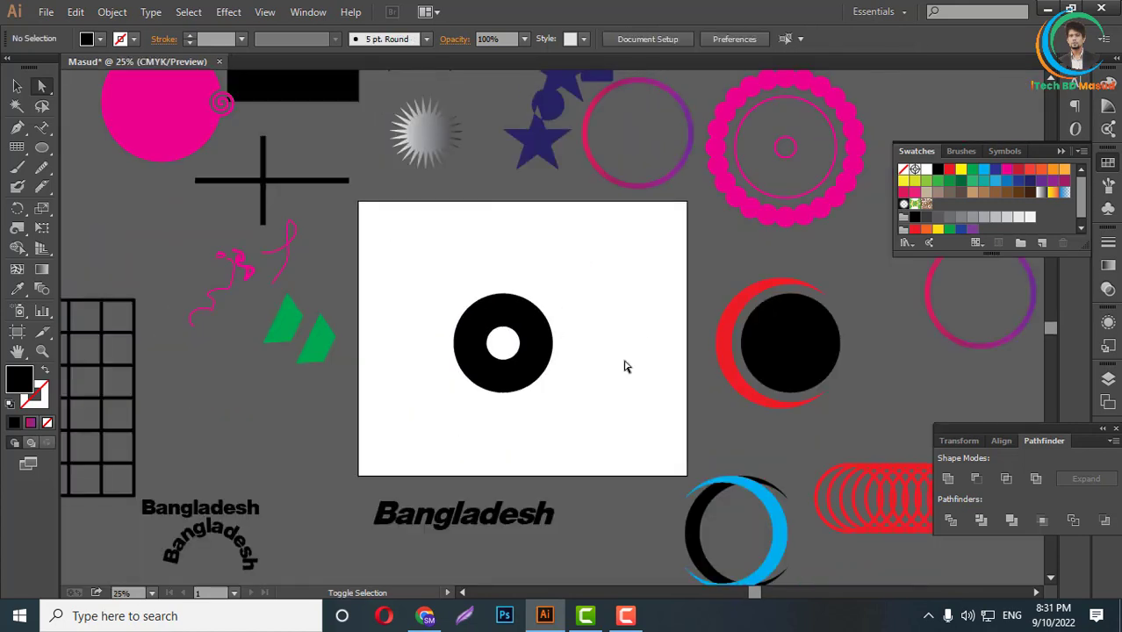
{"action": "left_click", "coordinate": [17, 85]}
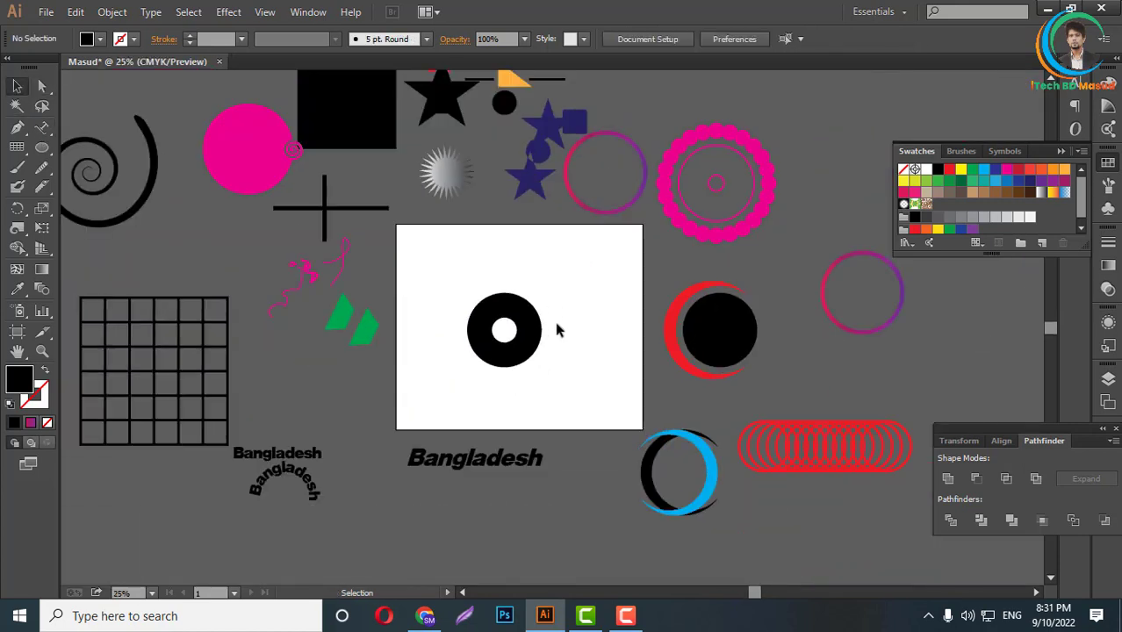
- Move the black ring below the artboard and switch between the Character and Swatches panels
{"action": "left_click_drag", "start_coordinate": [537, 332], "coordinate": [393, 540]}
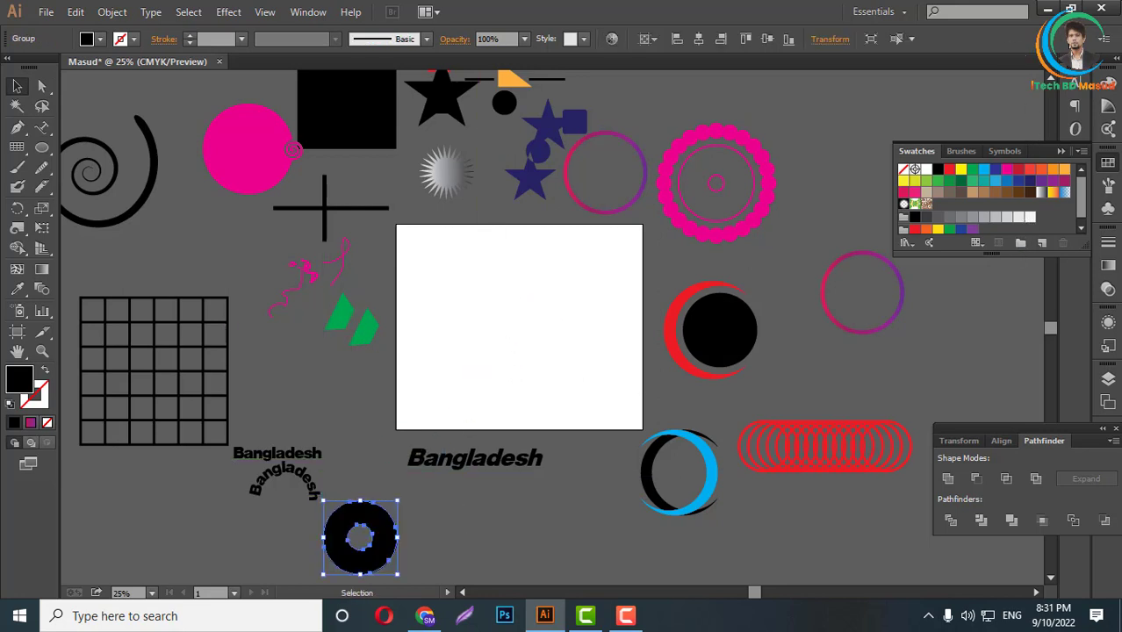
{"action": "left_click", "coordinate": [1082, 99]}
{"action": "left_click", "coordinate": [1066, 234]}
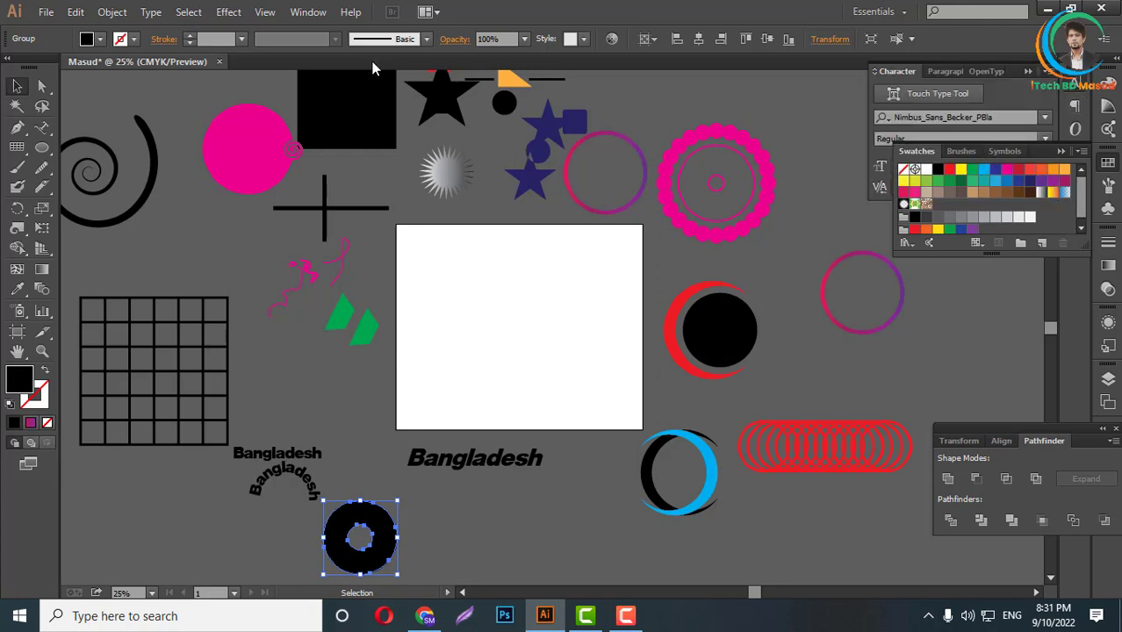
- Hide the Character panel and show the Brushes panel, enlarged to reveal more presets
{"action": "left_click", "coordinate": [306, 13]}
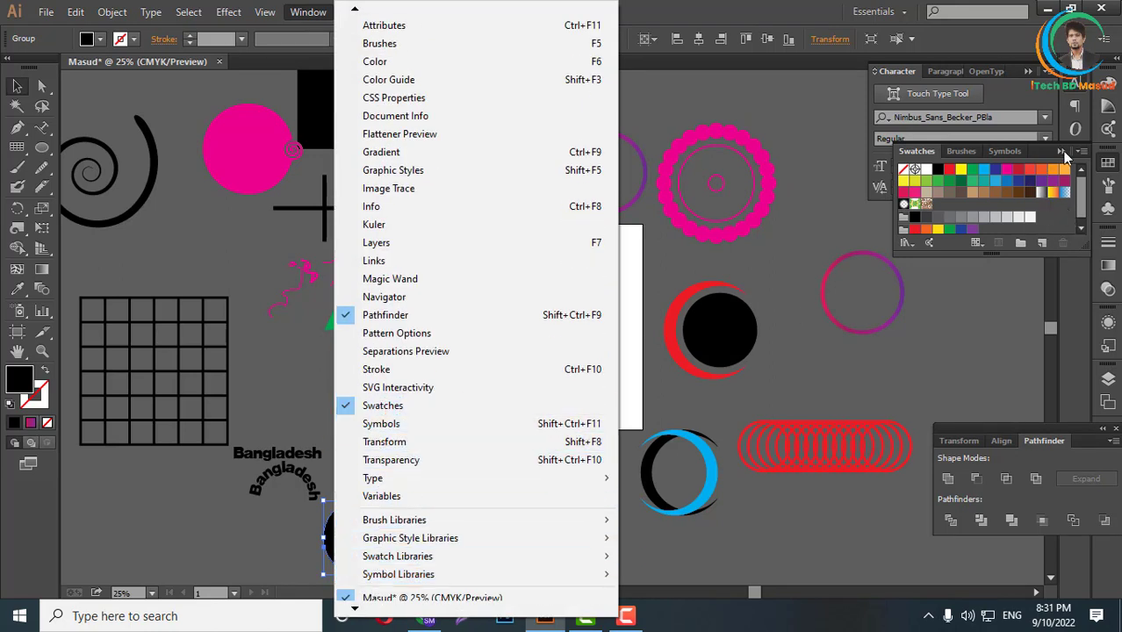
{"action": "left_click", "coordinate": [1072, 88]}
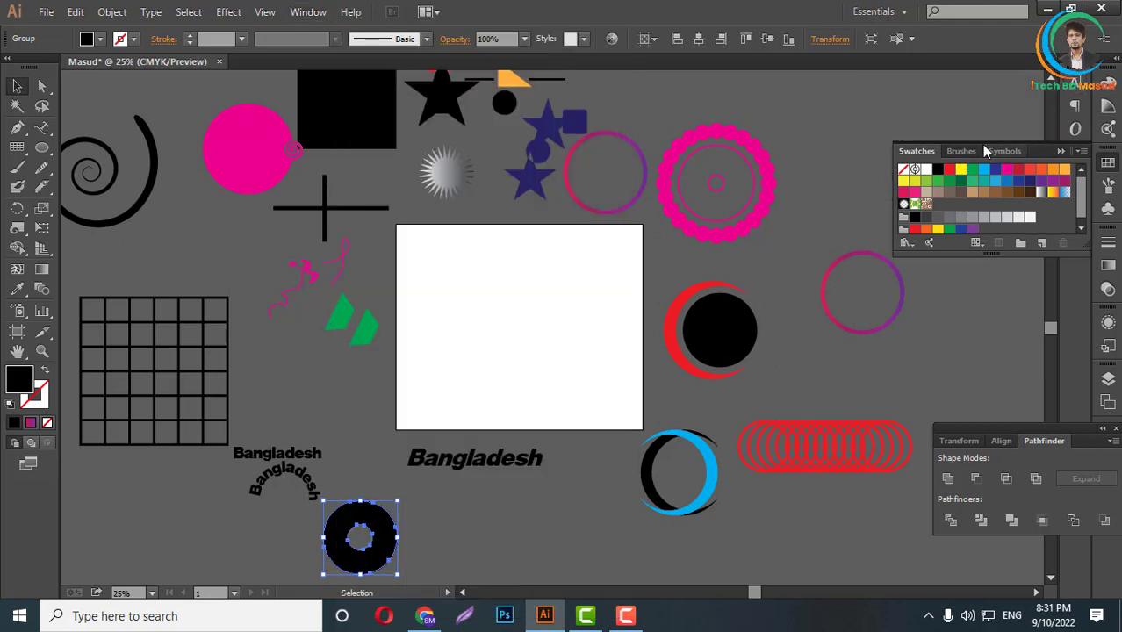
{"action": "left_click", "coordinate": [966, 154]}
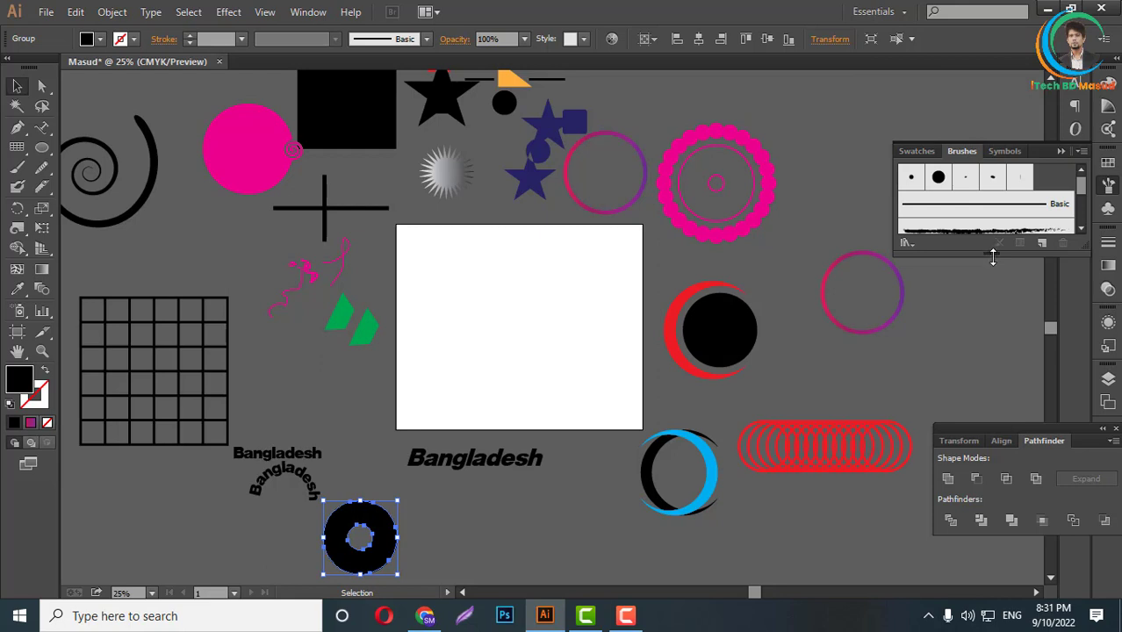
{"action": "left_click_drag", "start_coordinate": [994, 256], "coordinate": [993, 362]}
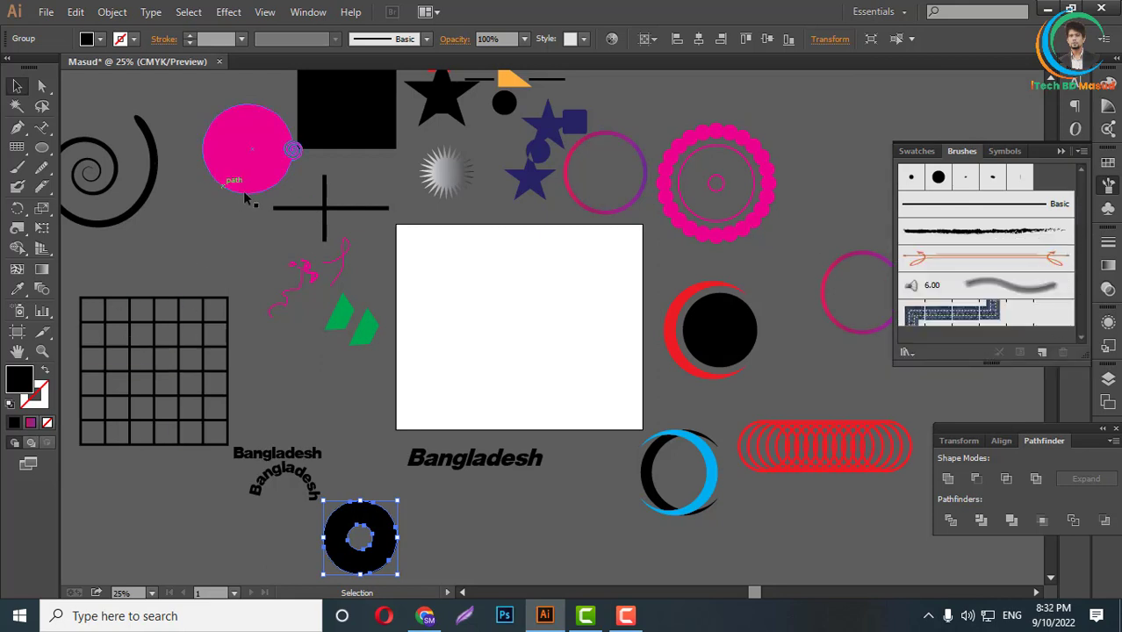
{"action": "left_click", "coordinate": [16, 129]}
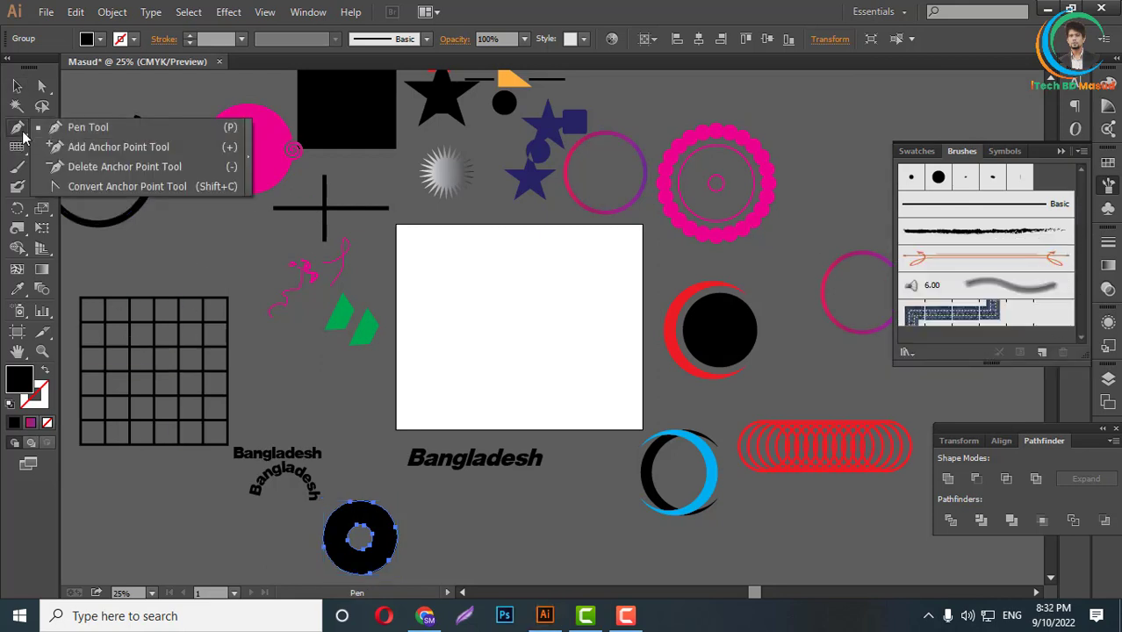
- Draw a stroke-less horizontal line segment across the middle of the artboard
{"action": "left_click", "coordinate": [17, 146]}
{"action": "left_click_drag", "start_coordinate": [17, 146], "coordinate": [97, 146]}
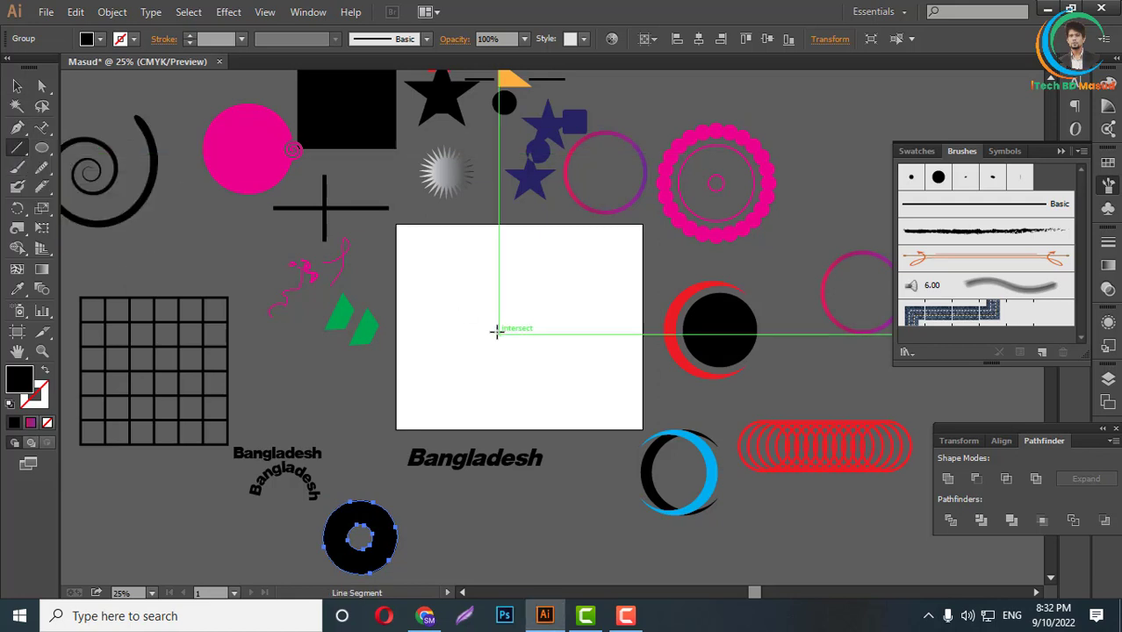
{"action": "left_click_drag", "start_coordinate": [401, 329], "coordinate": [595, 329]}
{"action": "scroll", "coordinate": [530, 362], "scroll_direction": "up", "scroll_amount": 2}
{"action": "key", "text": "v"}
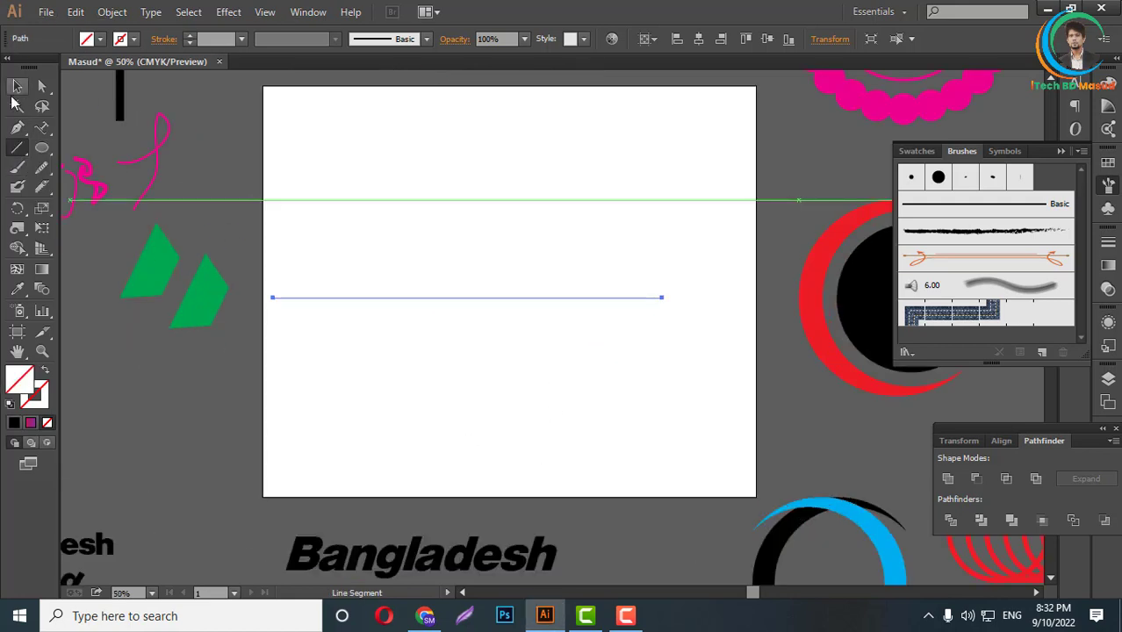
{"action": "left_click", "coordinate": [541, 404]}
{"action": "left_click", "coordinate": [540, 297]}
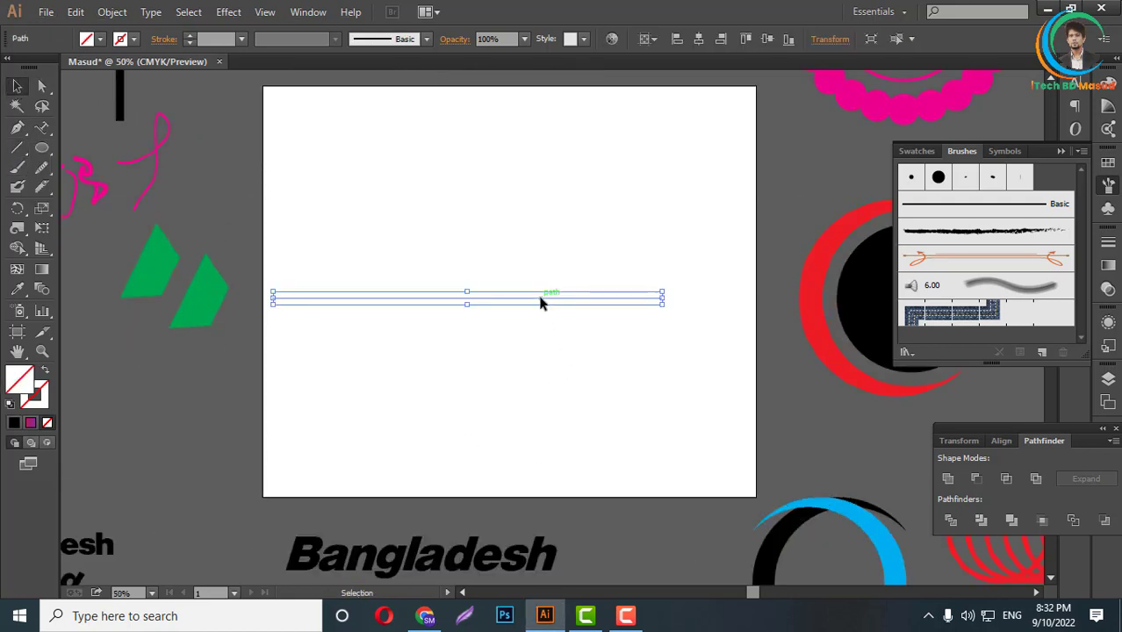
{"action": "left_click", "coordinate": [749, 441]}
- Draw a circle mid-artboard with an 18 pt pink-to-purple gradient outline, then reselect it
{"action": "left_click_drag", "start_coordinate": [42, 149], "coordinate": [98, 188]}
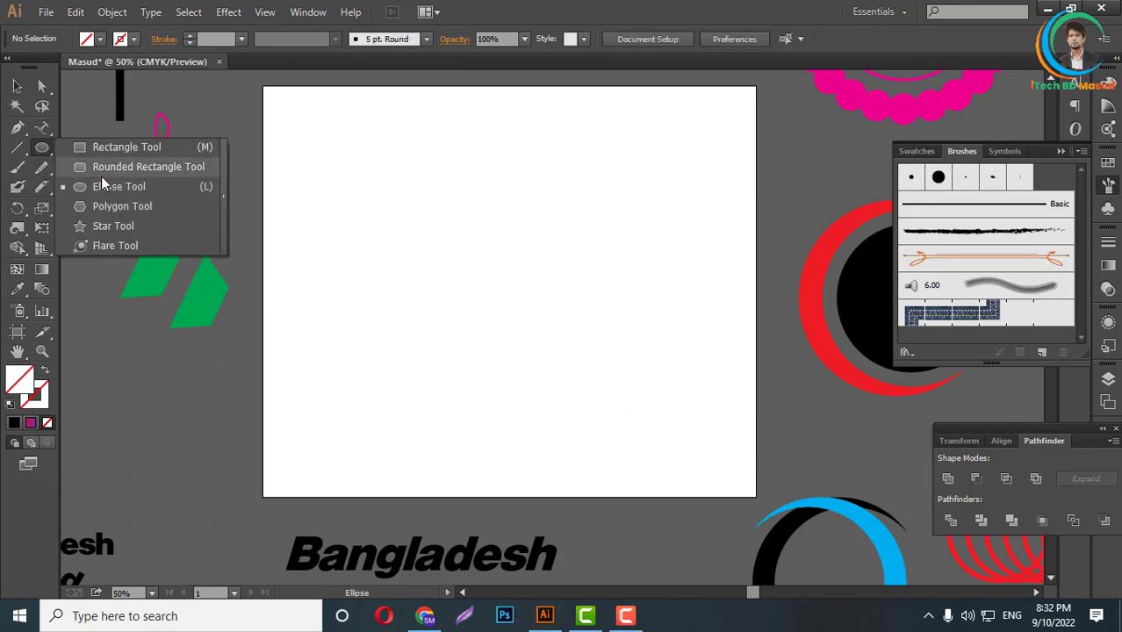
{"action": "left_click_drag", "start_coordinate": [509, 272], "coordinate": [616, 381]}
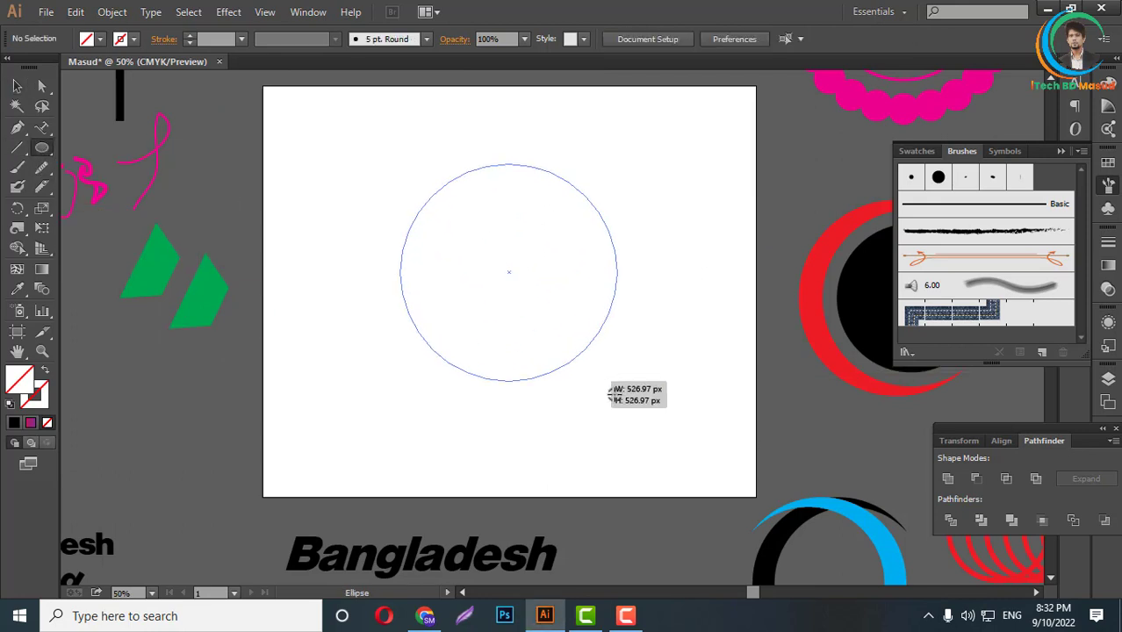
{"action": "key", "text": "period"}
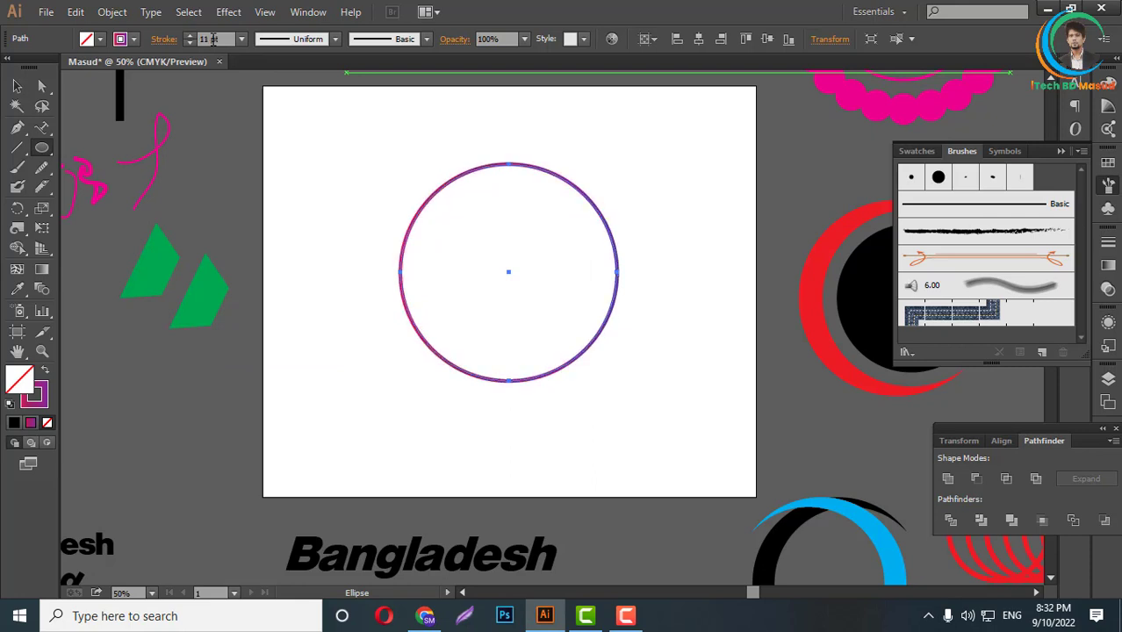
{"action": "type", "text": "18"}
{"action": "key", "text": "v"}
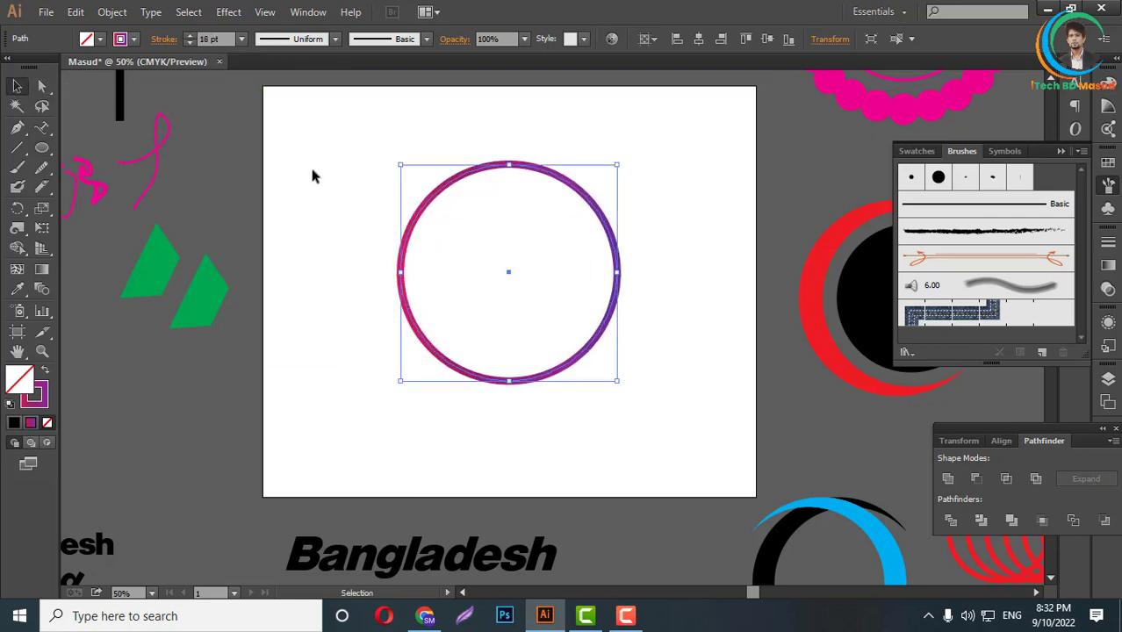
{"action": "left_click", "coordinate": [397, 162]}
{"action": "left_click", "coordinate": [432, 195]}
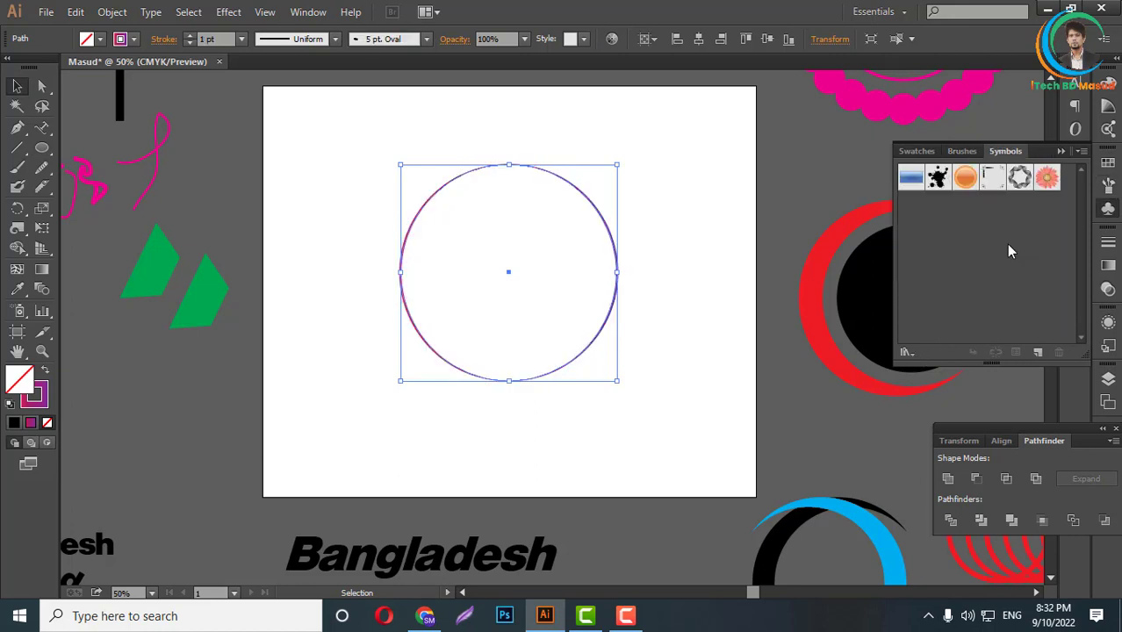
- Place Vector Grime splat and Ribbon symbols, then browse the Flowers and Heirloom symbol libraries
{"action": "left_click_drag", "start_coordinate": [938, 178], "coordinate": [673, 185]}
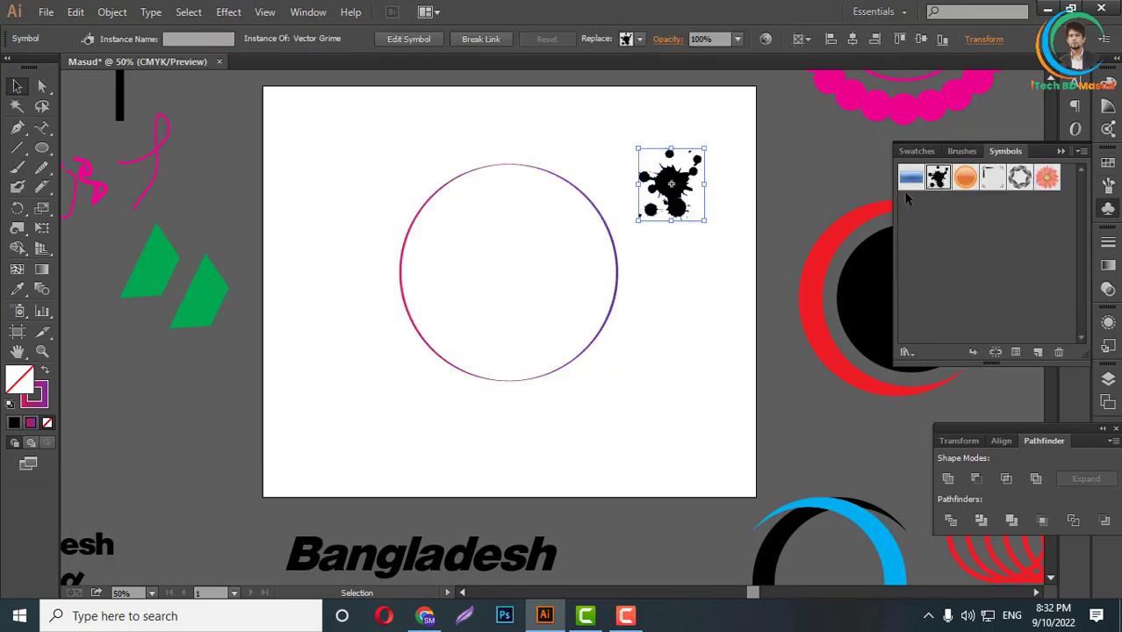
{"action": "left_click_drag", "start_coordinate": [993, 180], "coordinate": [737, 227]}
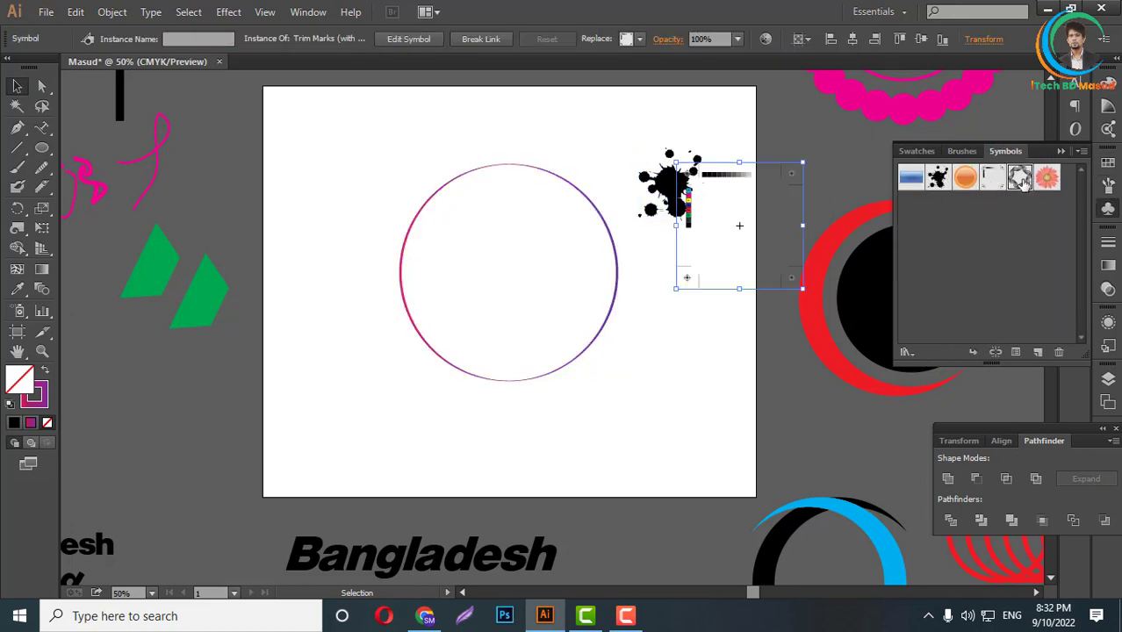
{"action": "left_click", "coordinate": [907, 353]}
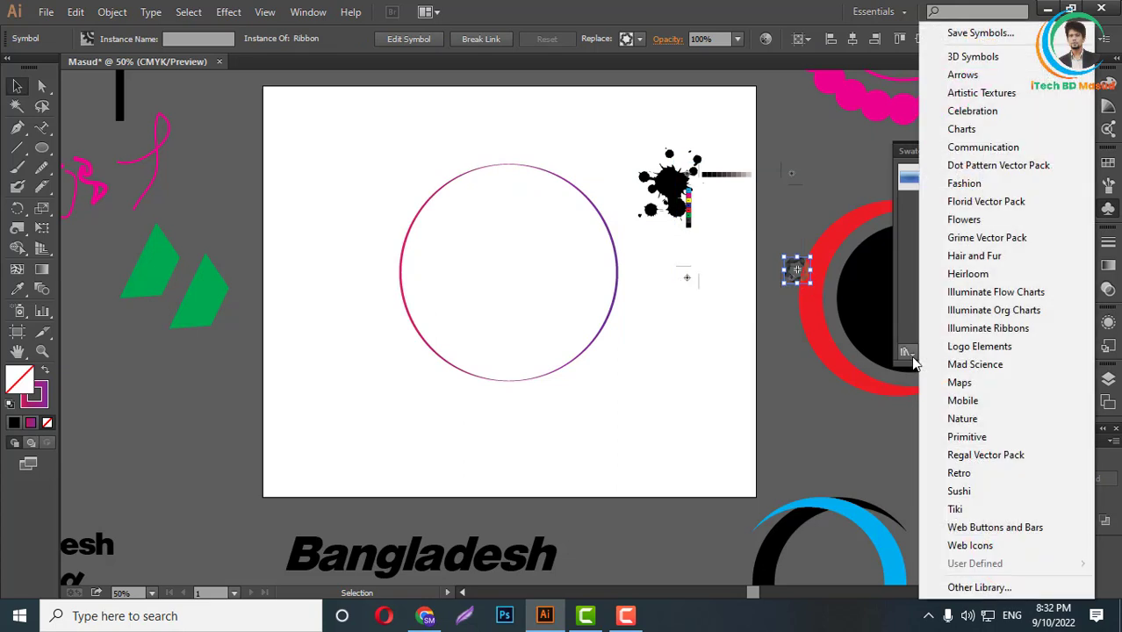
{"action": "left_click", "coordinate": [965, 220]}
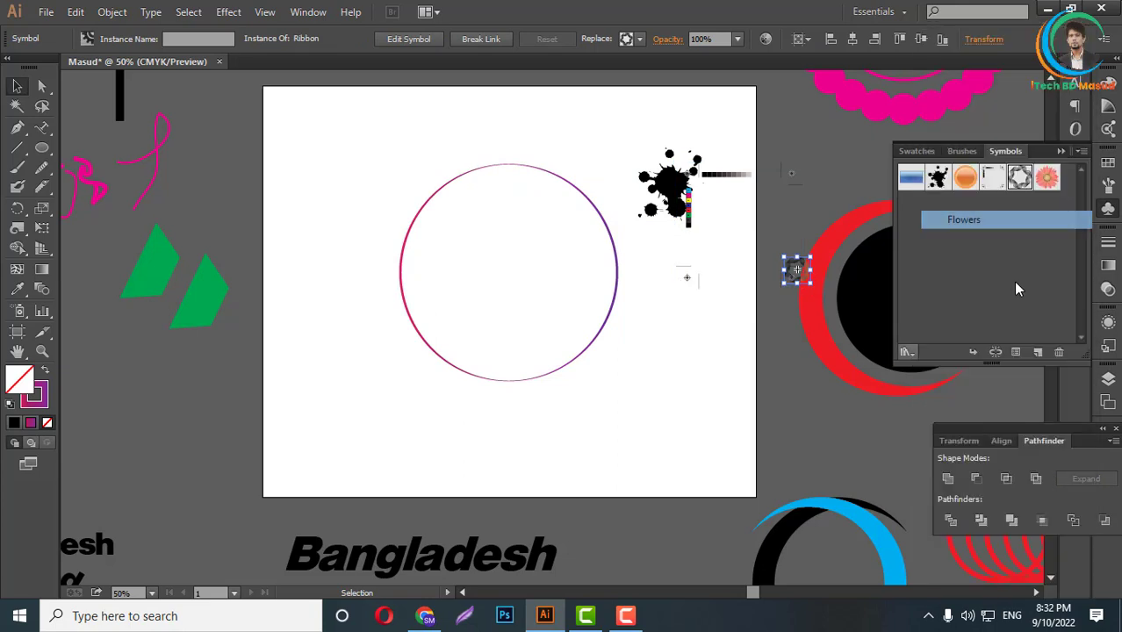
{"action": "left_click", "coordinate": [910, 354]}
{"action": "left_click", "coordinate": [966, 270]}
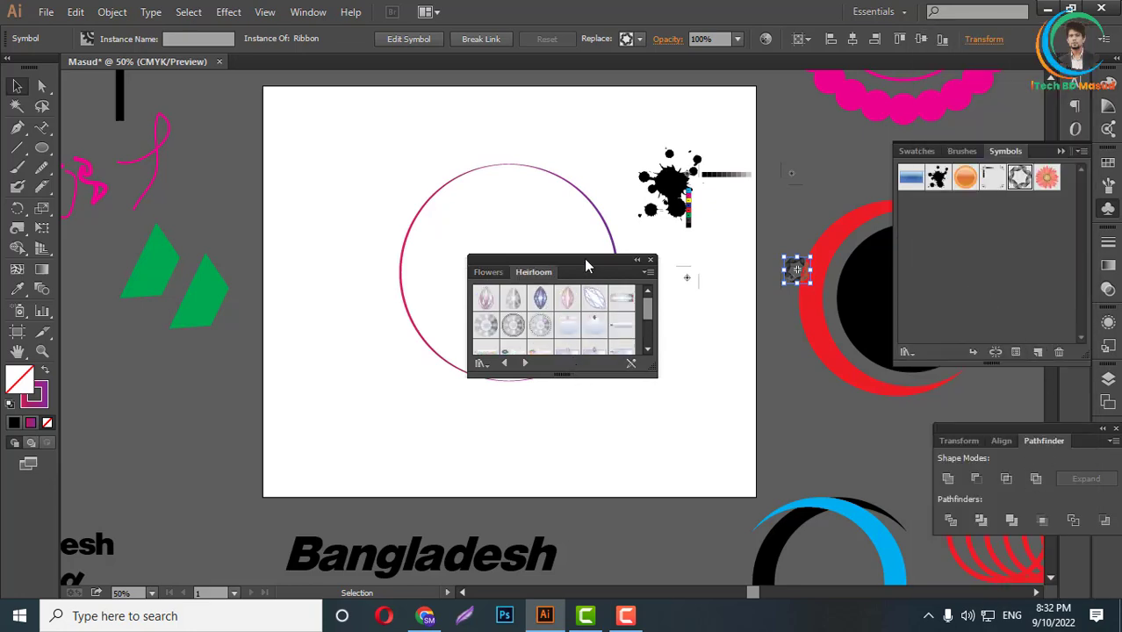
{"action": "left_click_drag", "start_coordinate": [587, 265], "coordinate": [620, 269]}
{"action": "left_click_drag", "start_coordinate": [617, 378], "coordinate": [616, 477]}
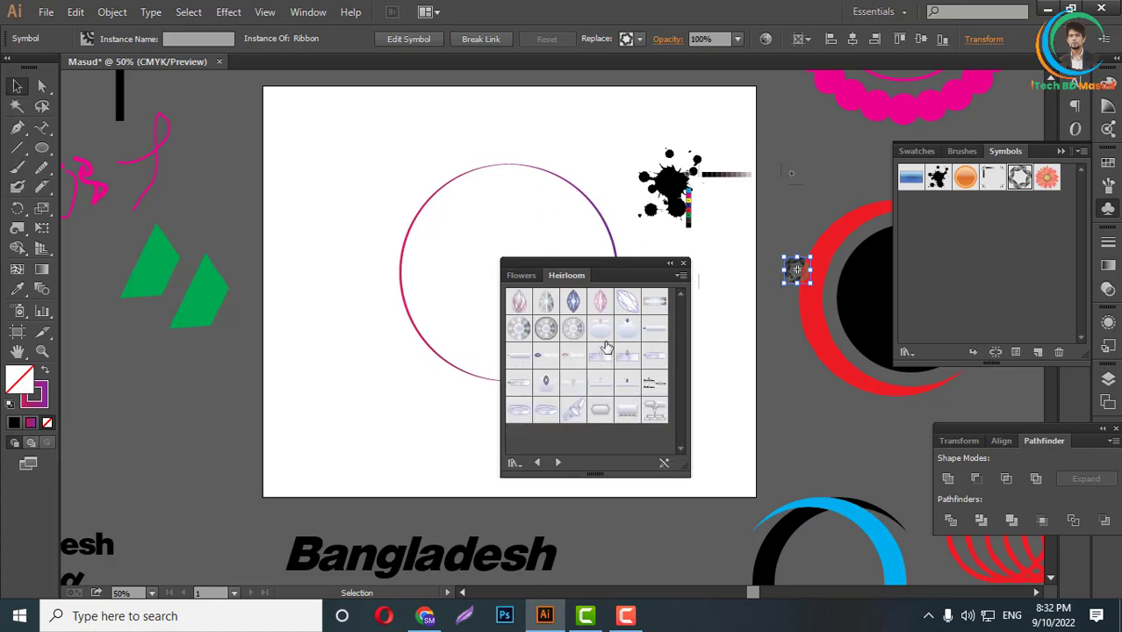
- Open the Arrows library, then marquee-select and delete the placed symbols and circle
{"action": "left_click", "coordinate": [908, 351]}
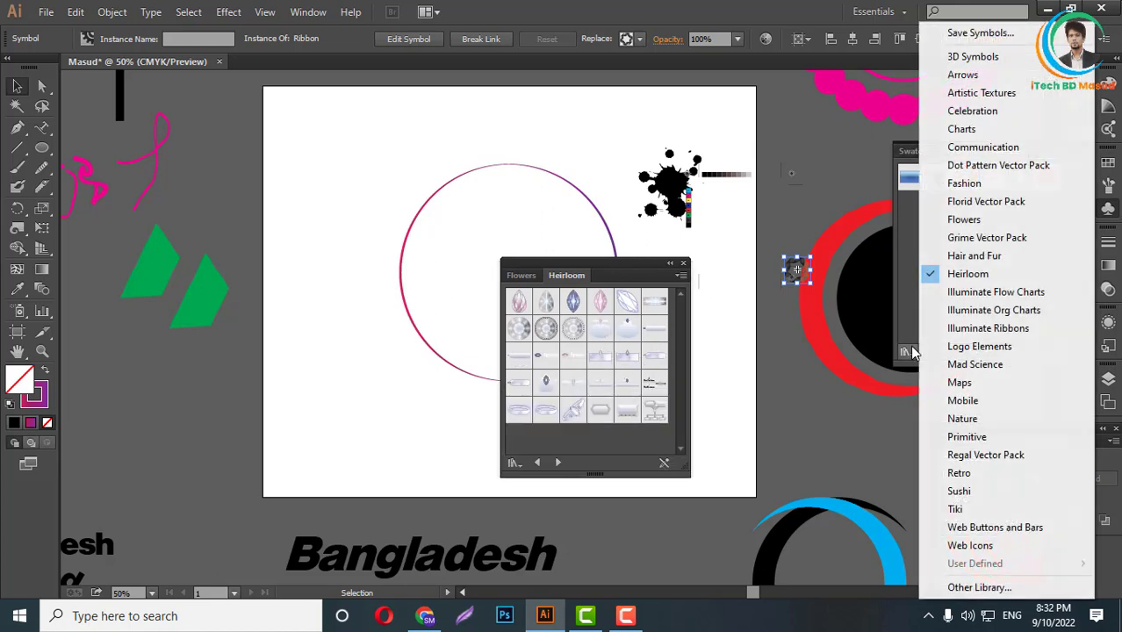
{"action": "left_click", "coordinate": [963, 75]}
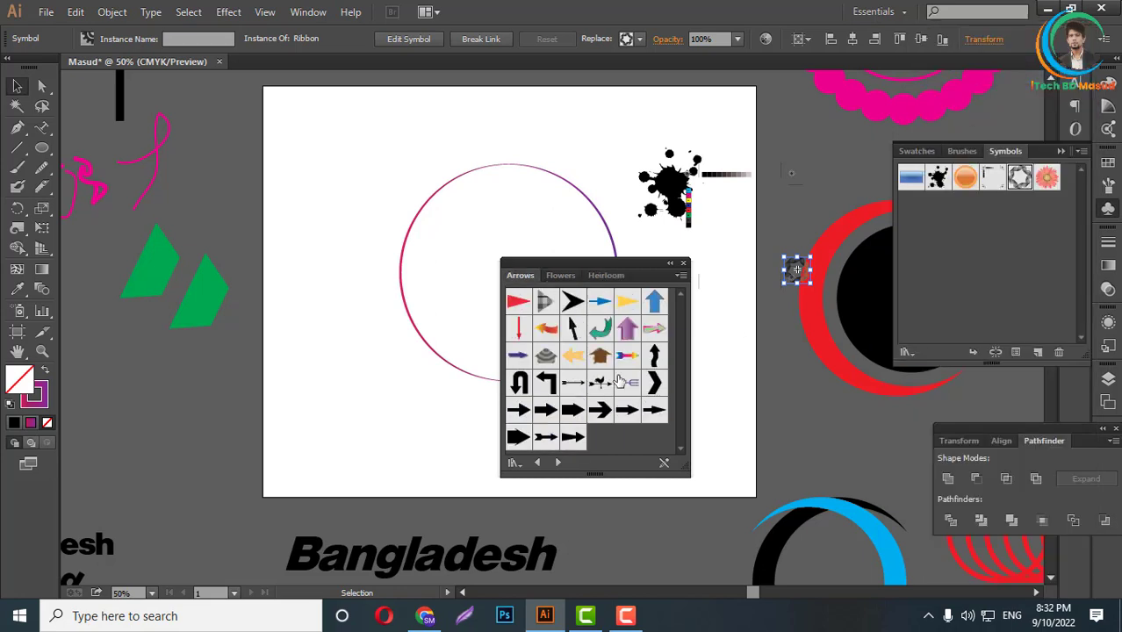
{"action": "left_click", "coordinate": [684, 262]}
{"action": "left_click", "coordinate": [698, 283]}
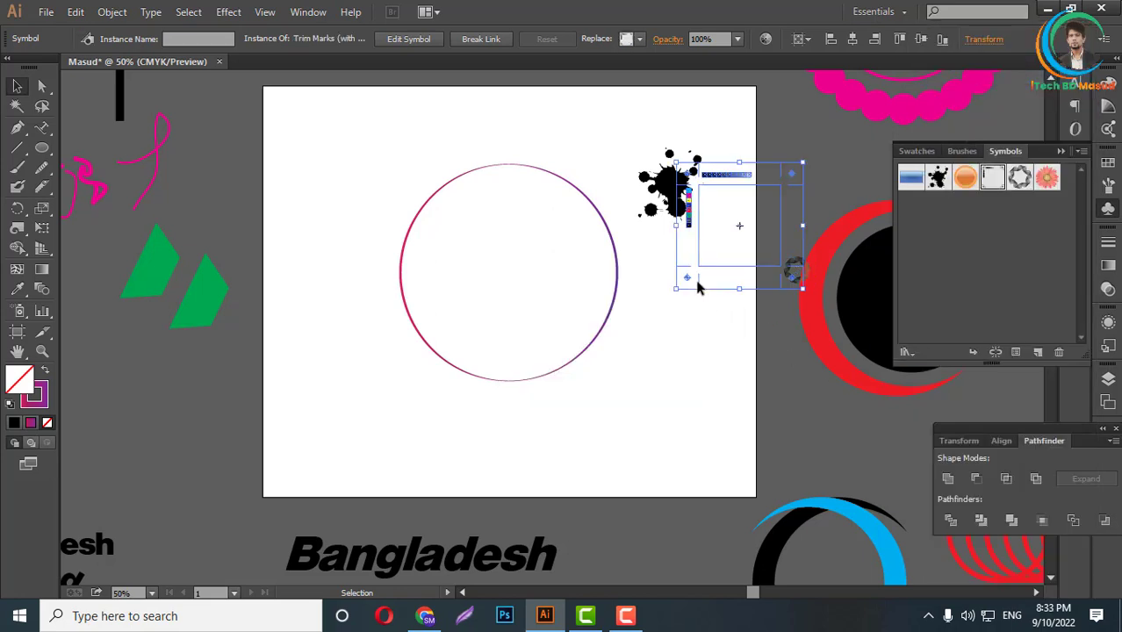
{"action": "left_click", "coordinate": [738, 333]}
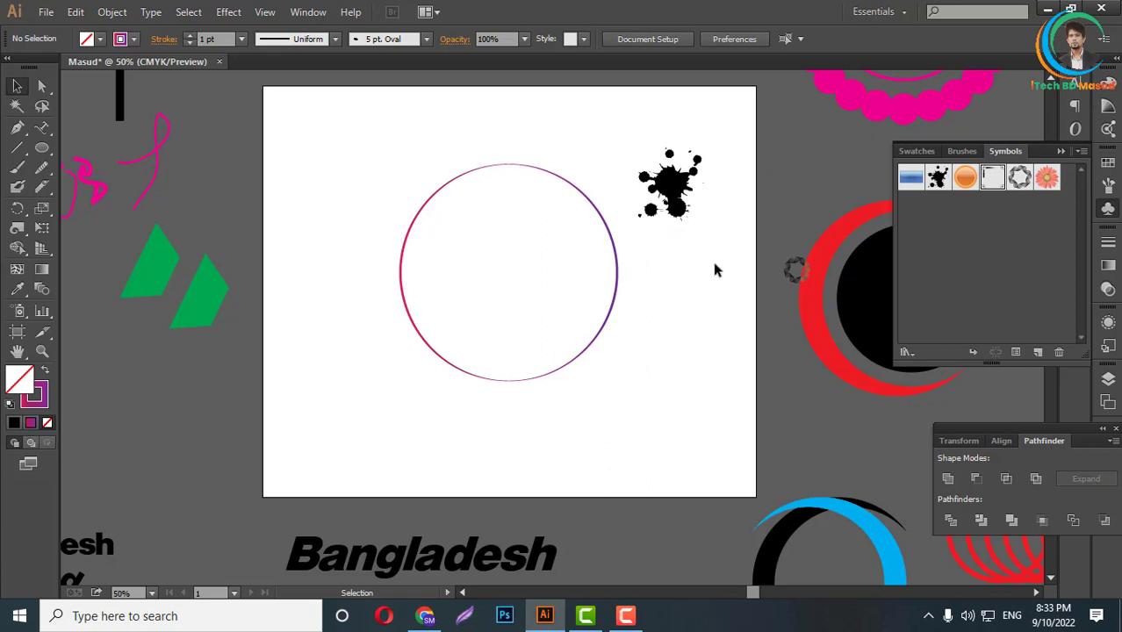
{"action": "left_click_drag", "start_coordinate": [712, 258], "coordinate": [650, 167]}
{"action": "key", "text": "Delete"}
{"action": "left_click_drag", "start_coordinate": [702, 206], "coordinate": [523, 308]}
{"action": "key", "text": "Delete"}
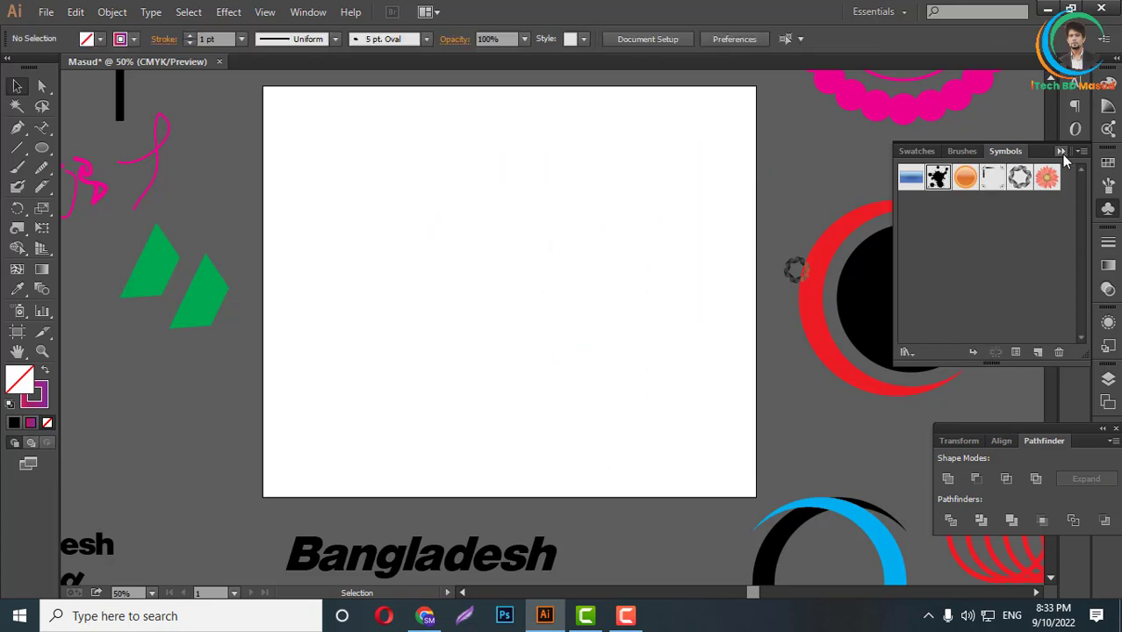
{"action": "left_click", "coordinate": [1062, 151]}
- Copy the Bangladesh text onto the artboard and set its tracking to 72
{"action": "left_click", "coordinate": [1073, 87]}
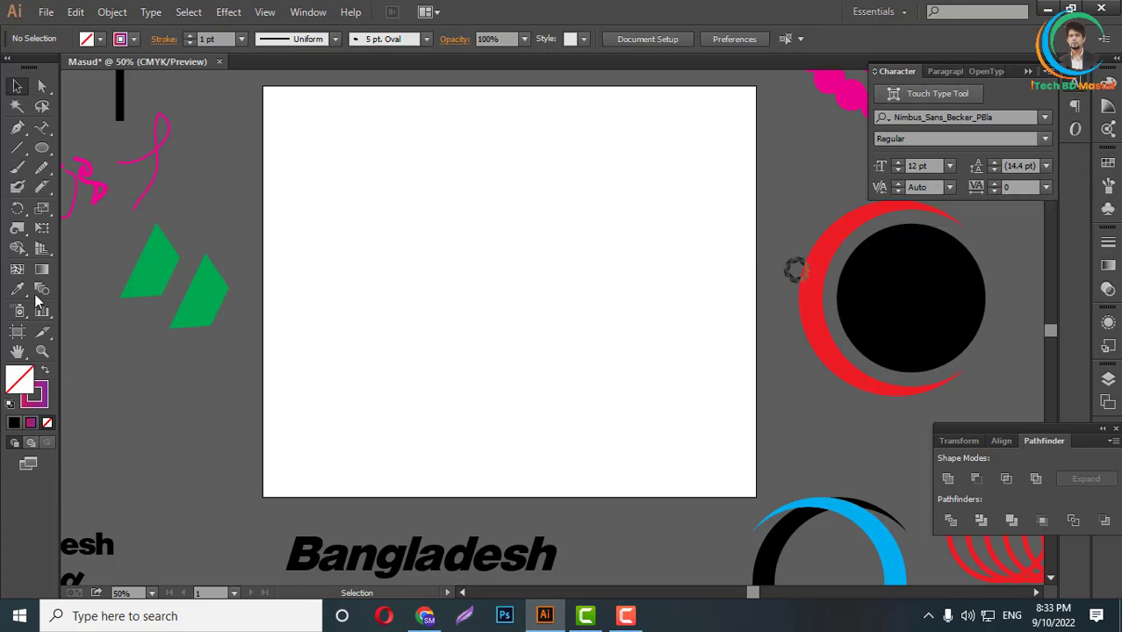
{"action": "left_click_drag", "start_coordinate": [372, 566], "coordinate": [431, 309]}
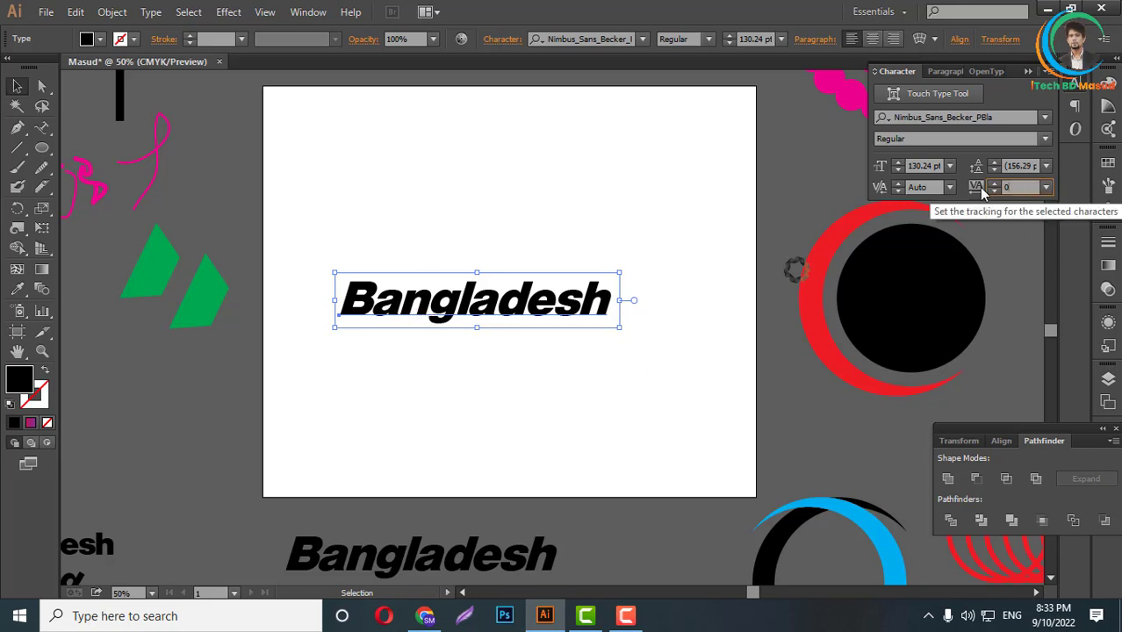
{"action": "double_click", "coordinate": [1018, 187]}
{"action": "type", "text": "7"}
{"action": "key", "text": "Return"}
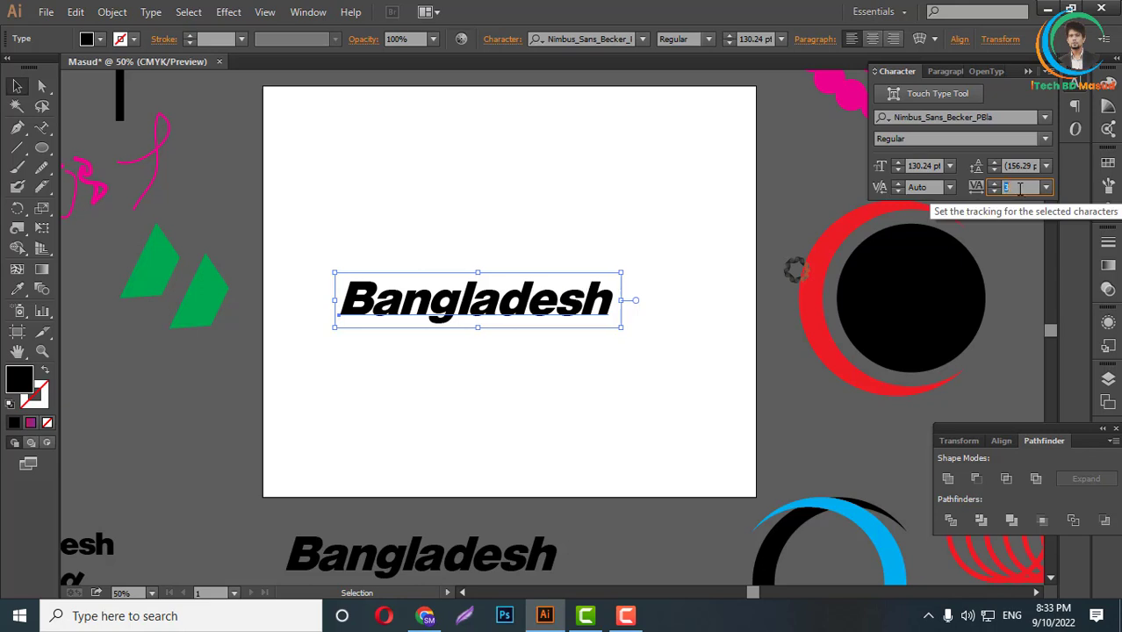
- Move the letter-spaced Bangladesh text higher on the artboard
{"action": "scroll", "coordinate": [1019, 187], "scroll_direction": "up", "scroll_amount": 7}
{"action": "scroll", "coordinate": [1018, 187], "scroll_direction": "up", "scroll_amount": 7}
{"action": "scroll", "coordinate": [1018, 187], "scroll_direction": "up", "scroll_amount": 7}
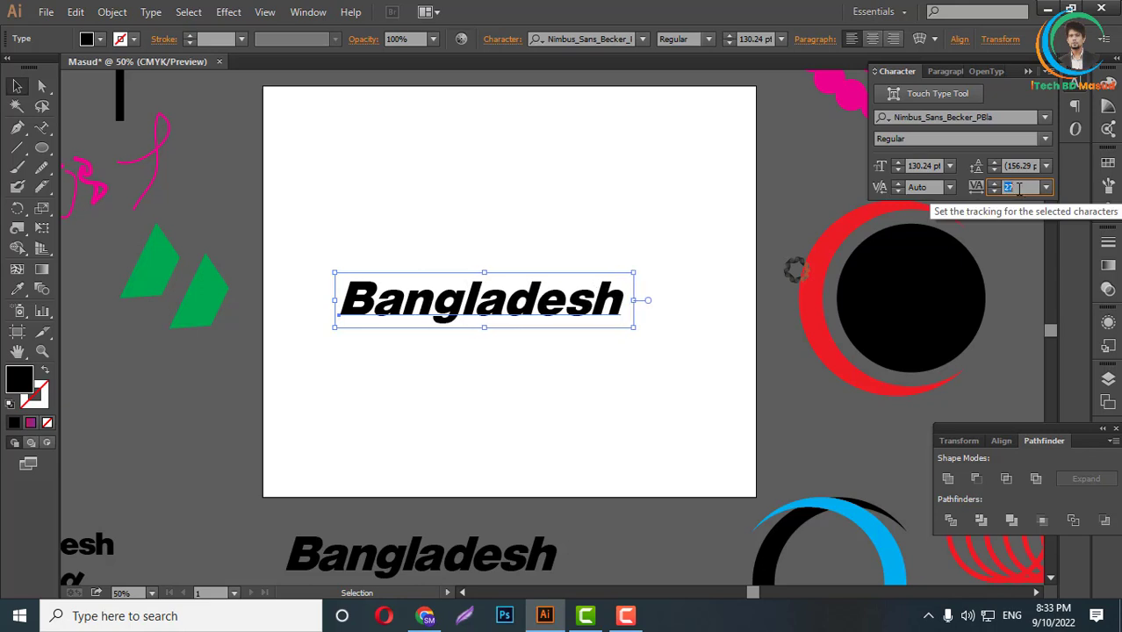
{"action": "scroll", "coordinate": [1018, 187], "scroll_direction": "up", "scroll_amount": 7}
{"action": "scroll", "coordinate": [1018, 187], "scroll_direction": "up", "scroll_amount": 5}
{"action": "scroll", "coordinate": [1019, 187], "scroll_direction": "up", "scroll_amount": 5}
{"action": "scroll", "coordinate": [1019, 187], "scroll_direction": "up", "scroll_amount": 5}
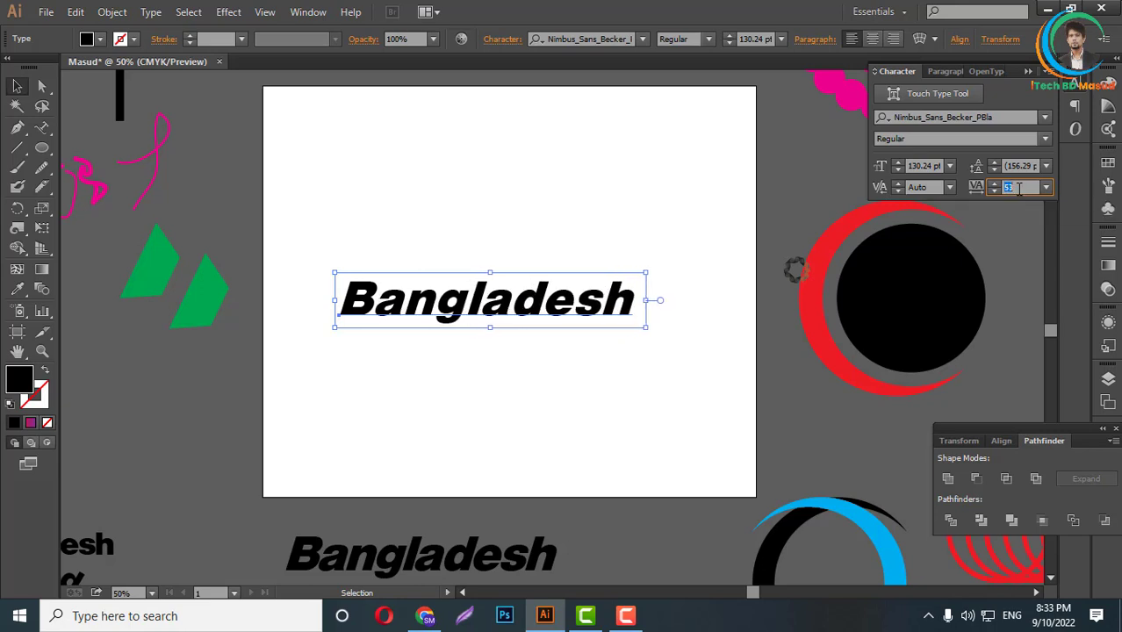
{"action": "scroll", "coordinate": [1019, 187], "scroll_direction": "up", "scroll_amount": 4}
{"action": "scroll", "coordinate": [1019, 187], "scroll_direction": "up", "scroll_amount": 6}
{"action": "scroll", "coordinate": [1018, 187], "scroll_direction": "up", "scroll_amount": 5}
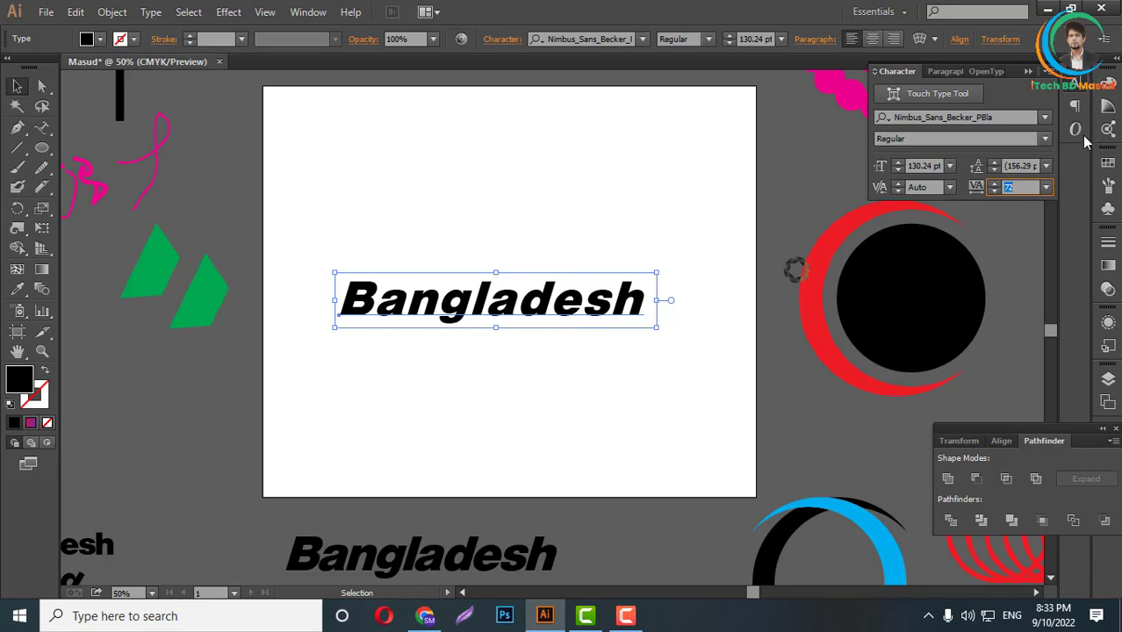
{"action": "left_click", "coordinate": [612, 367]}
{"action": "left_click_drag", "start_coordinate": [561, 318], "coordinate": [579, 242]}
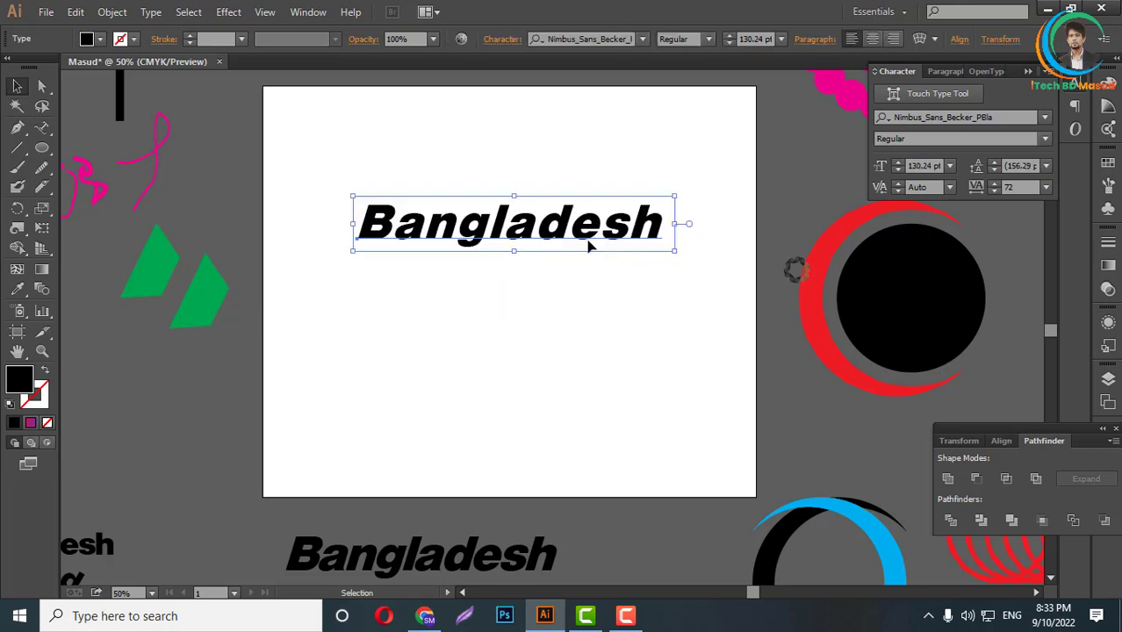
{"action": "left_click", "coordinate": [920, 40]}
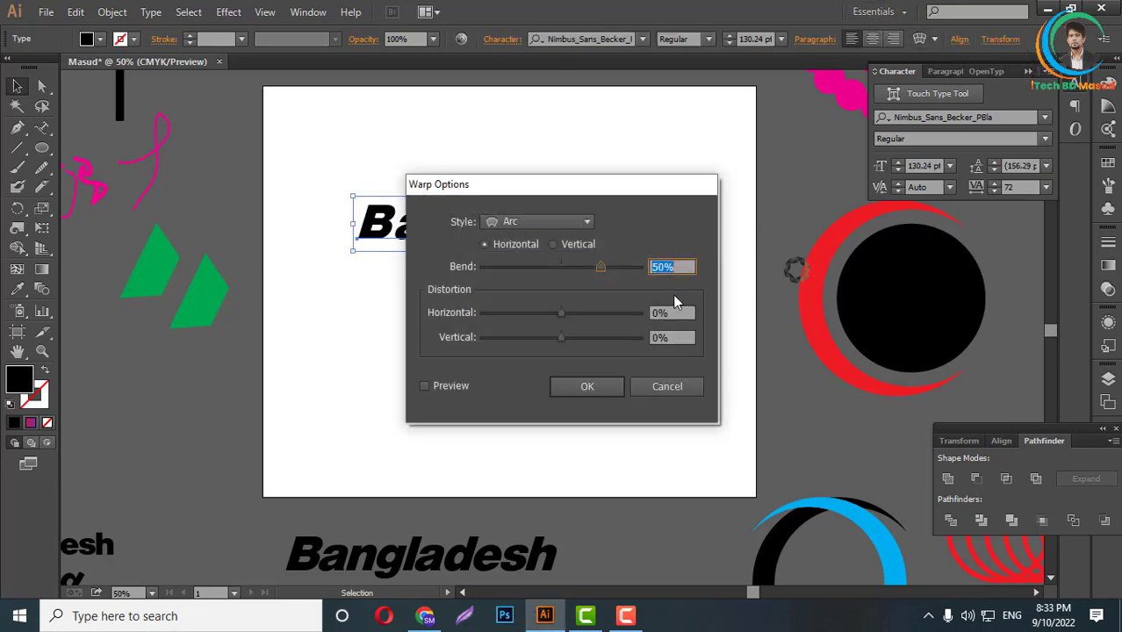
{"action": "left_click", "coordinate": [664, 387]}
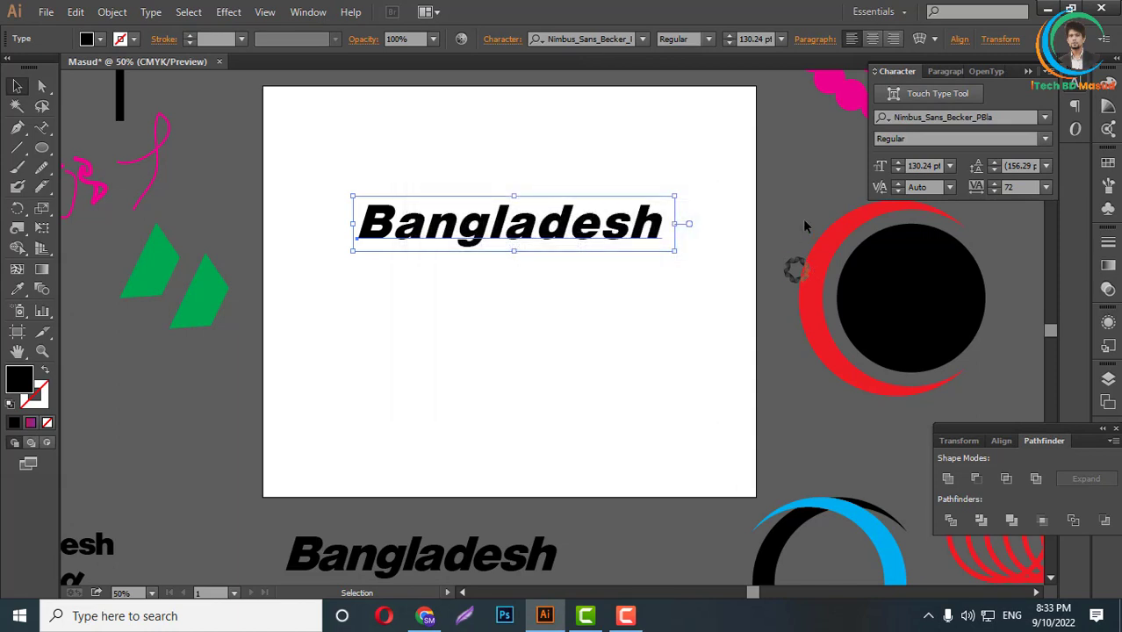
{"action": "left_click", "coordinate": [920, 39]}
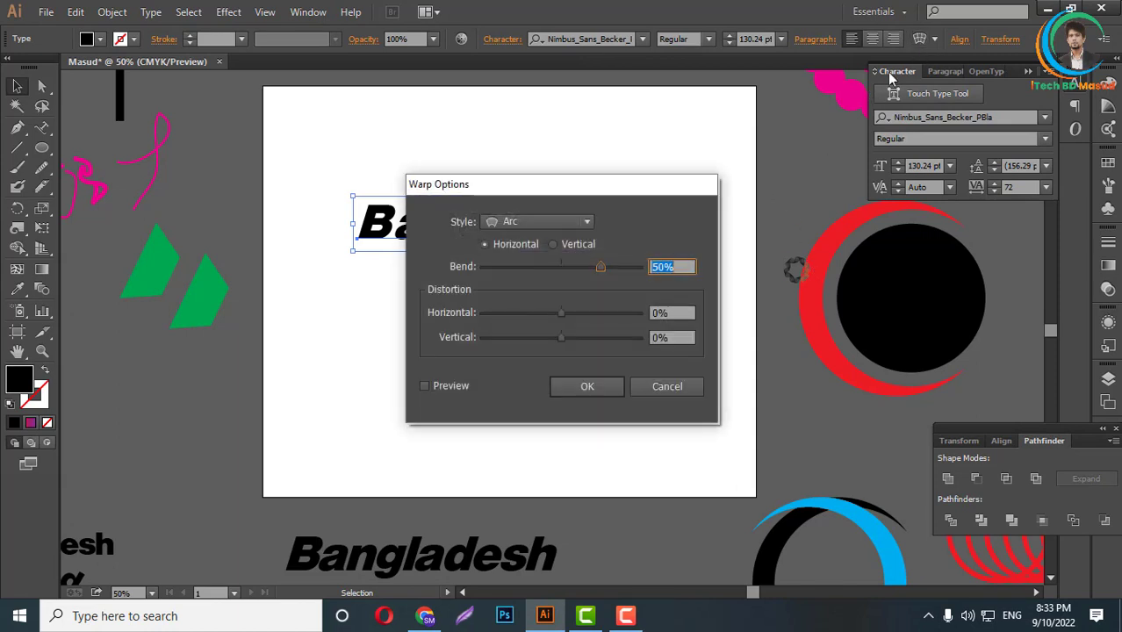
{"action": "left_click", "coordinate": [667, 392]}
{"action": "left_click", "coordinate": [647, 257]}
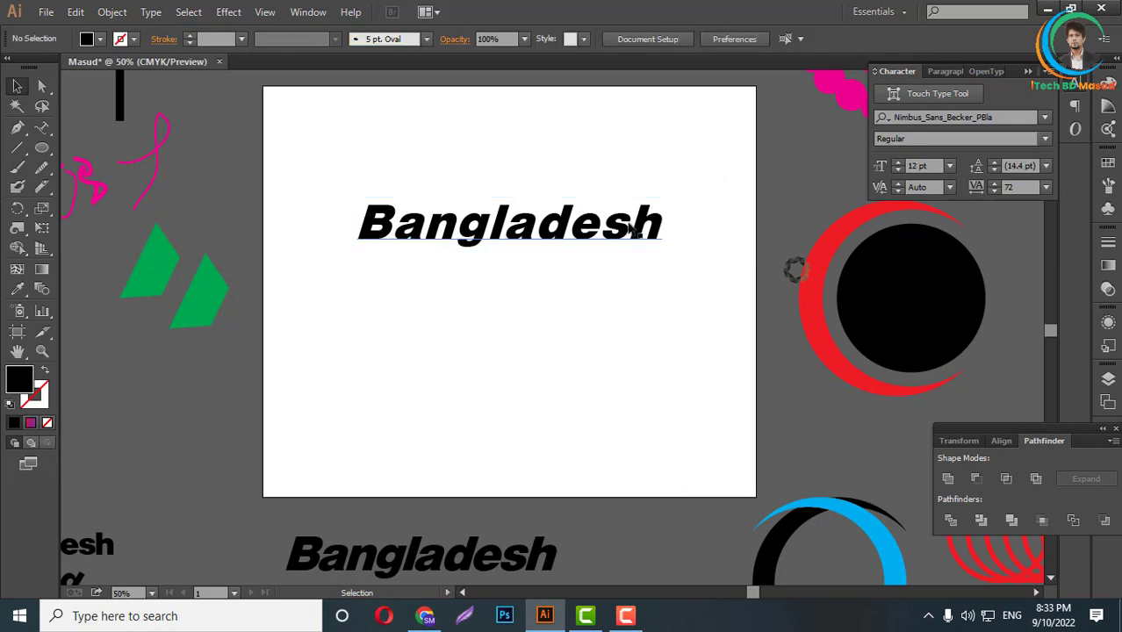
{"action": "left_click", "coordinate": [634, 227]}
{"action": "left_click_drag", "start_coordinate": [518, 549], "coordinate": [281, 568]}
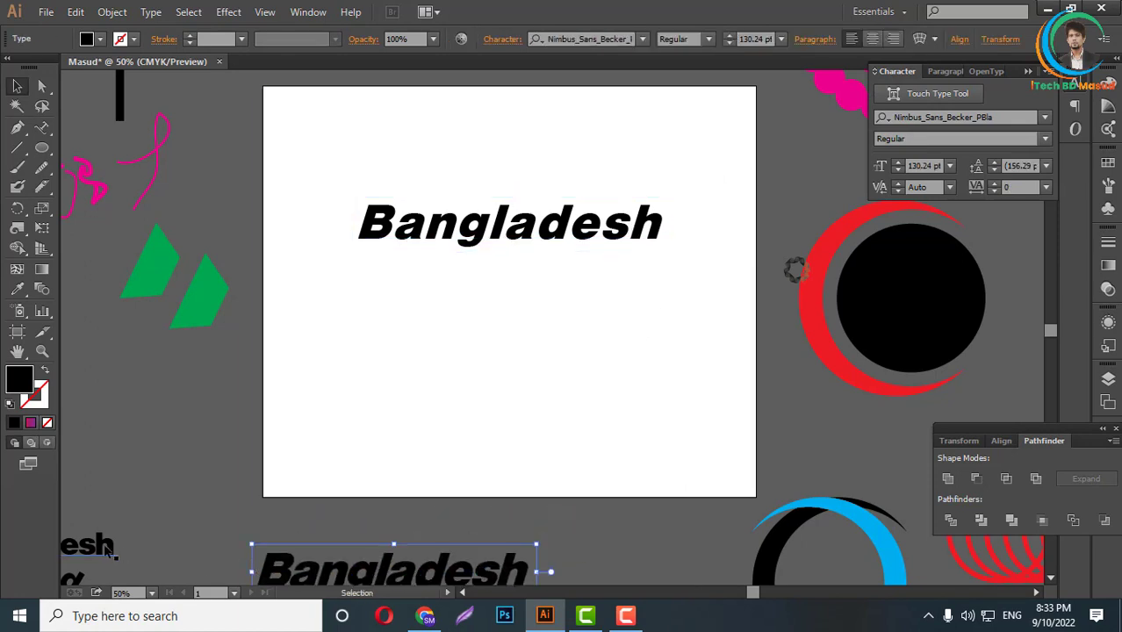
{"action": "left_click_drag", "start_coordinate": [108, 550], "coordinate": [596, 342]}
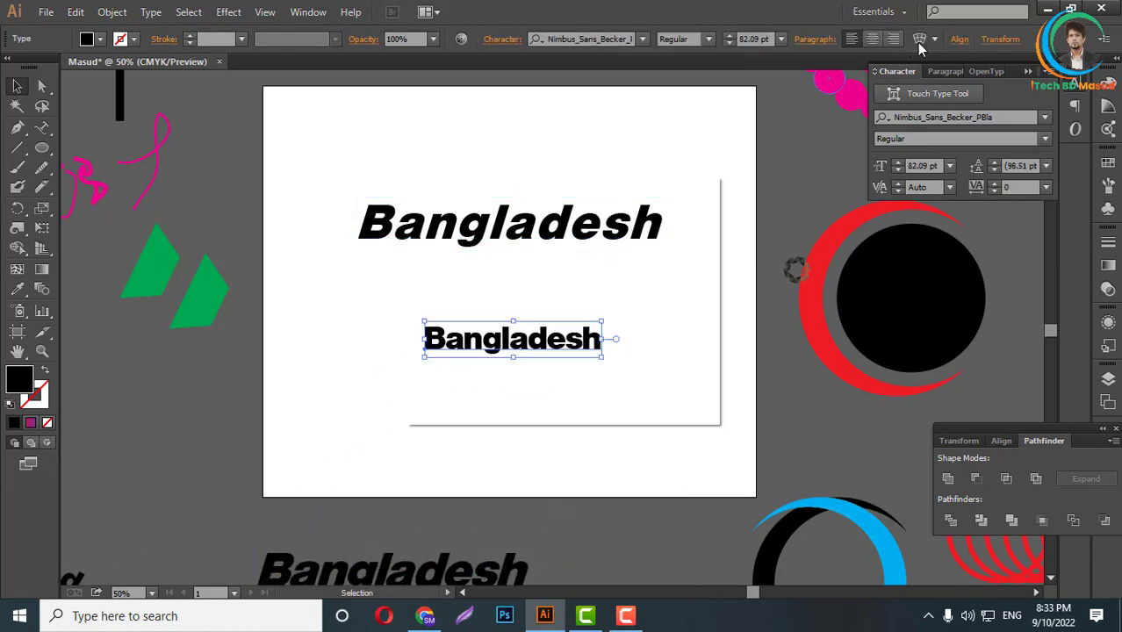
{"action": "left_click", "coordinate": [919, 40]}
{"action": "left_click", "coordinate": [594, 385]}
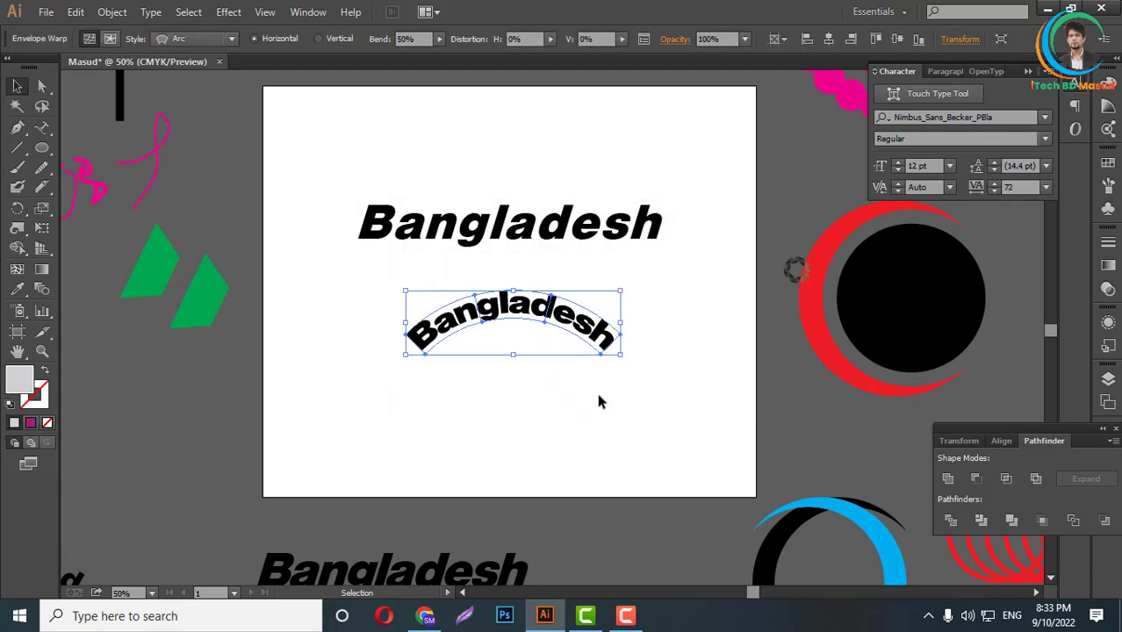
{"action": "left_click", "coordinate": [598, 397]}
{"action": "left_click", "coordinate": [594, 339]}
{"action": "key", "text": "ctrl+z"}
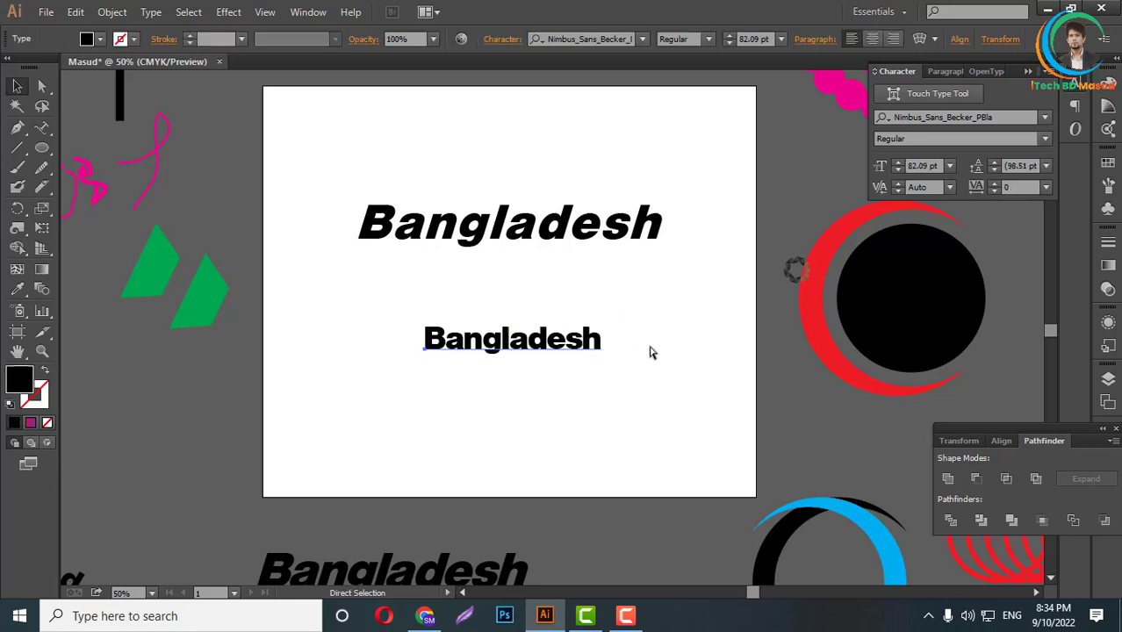
{"action": "key", "text": "ctrl+z"}
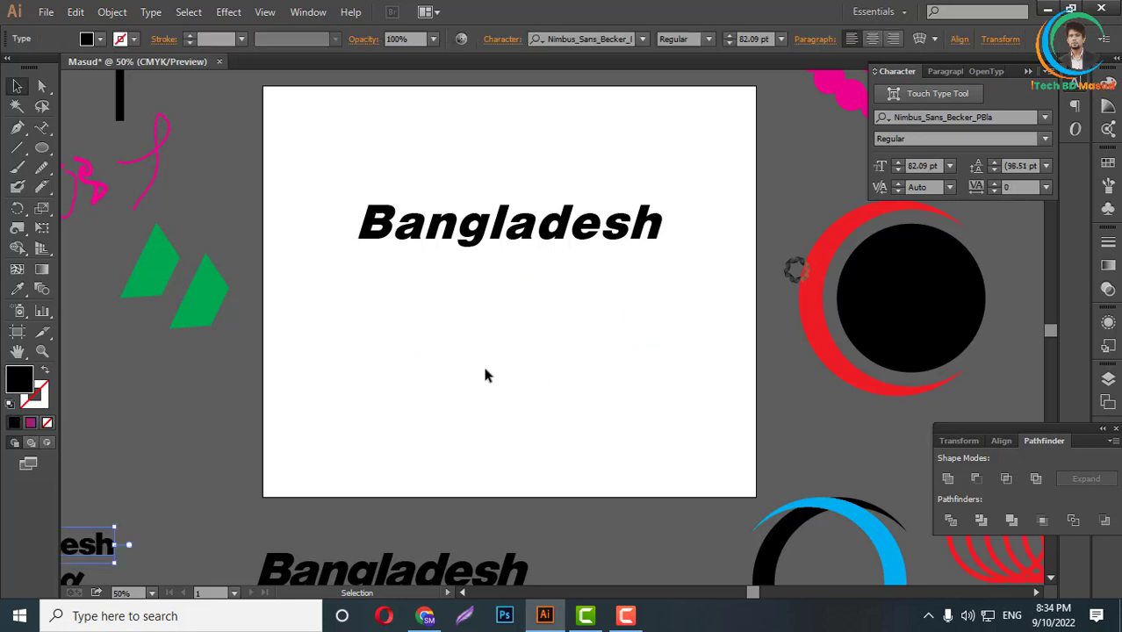
- Save the document as an Illustrator .ai file in New folder (38), accepting default options
{"action": "scroll", "coordinate": [579, 350], "scroll_direction": "down", "scroll_amount": 5}
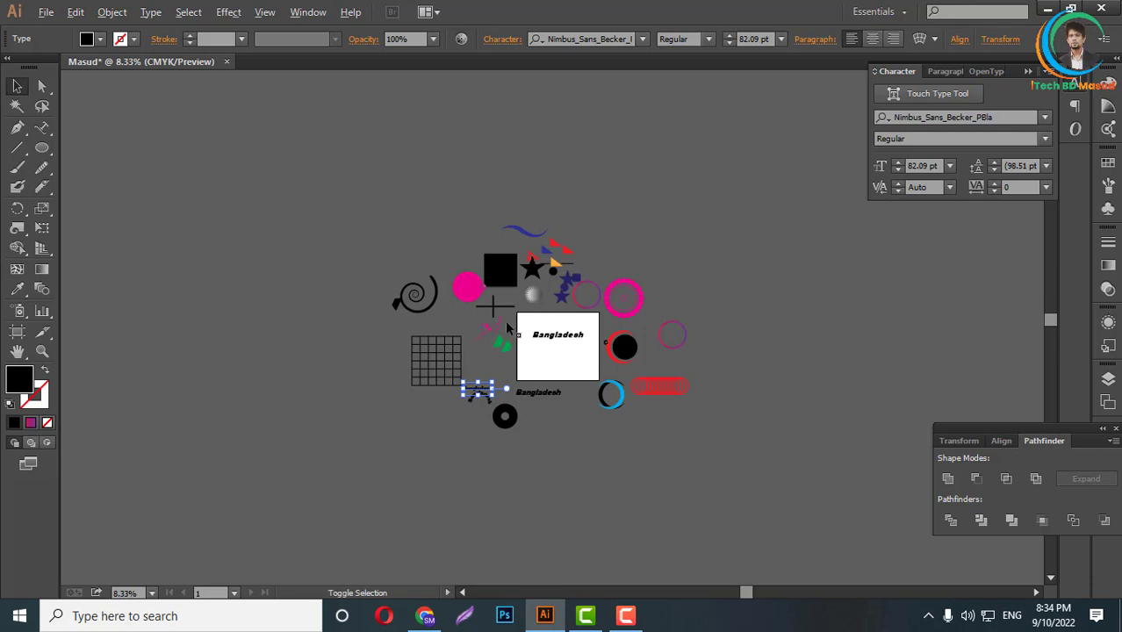
{"action": "key", "text": "ctrl+plus"}
{"action": "key", "text": "ctrl+plus"}
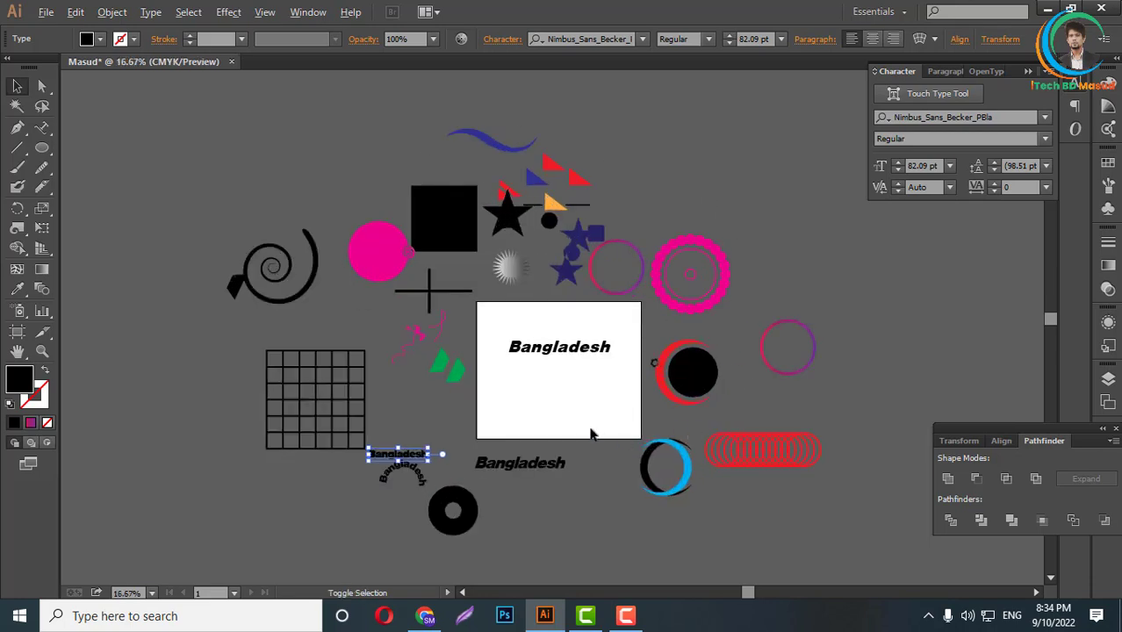
{"action": "scroll", "coordinate": [552, 421], "scroll_direction": "up", "scroll_amount": 2}
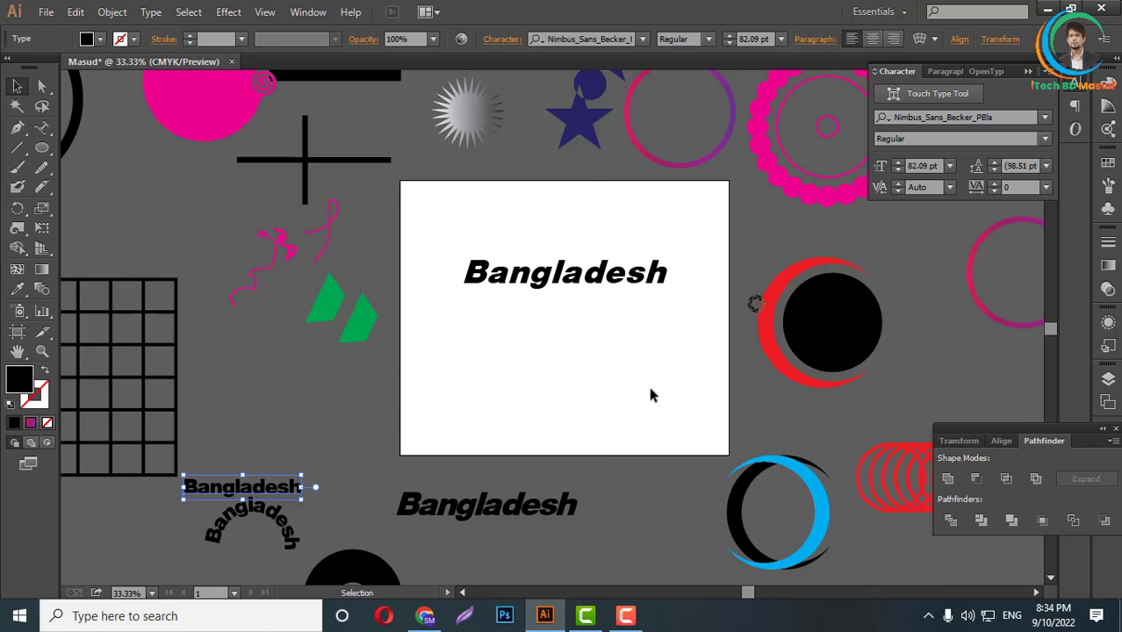
{"action": "key", "text": "a"}
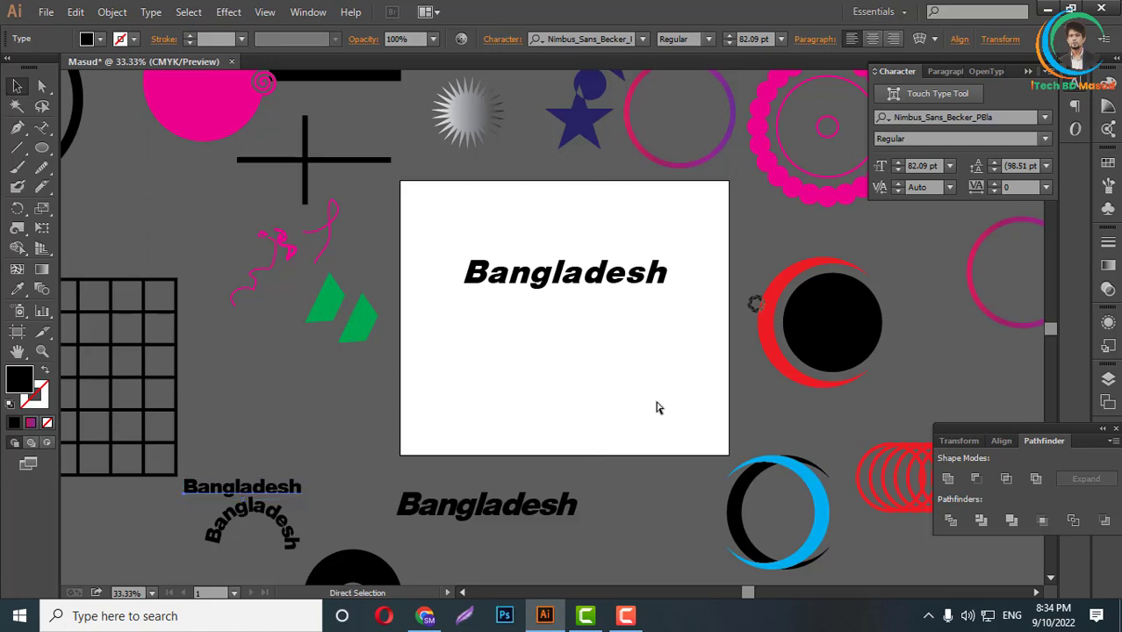
{"action": "key", "text": "ctrl+s"}
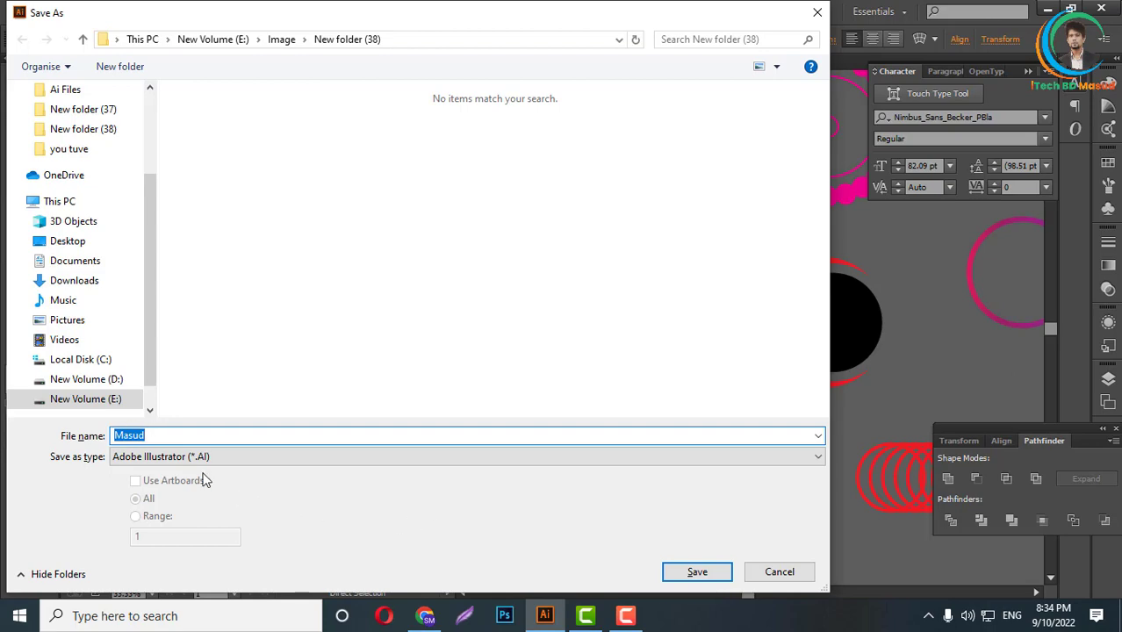
{"action": "left_click", "coordinate": [698, 575]}
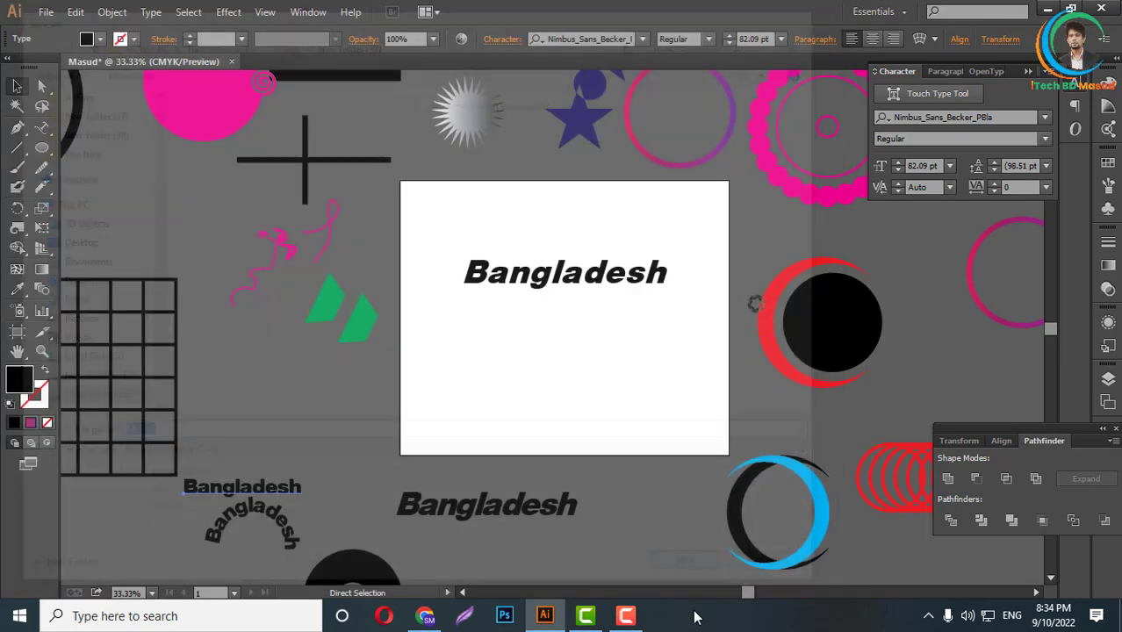
{"action": "left_click", "coordinate": [641, 538]}
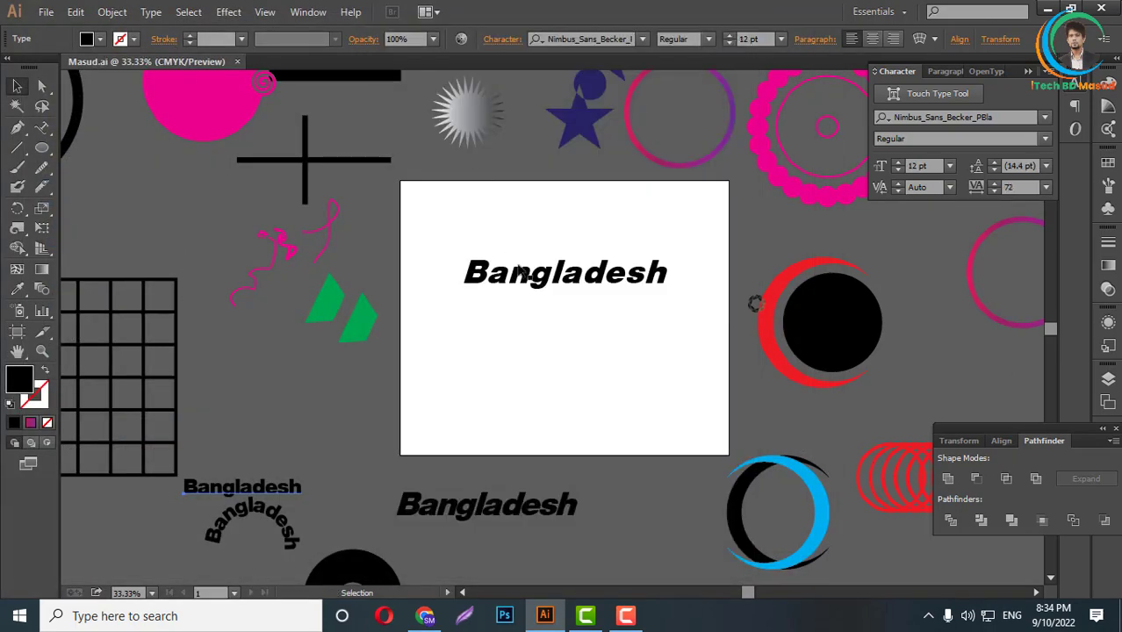
- Duplicate the Bangladesh text below the original and move the top copy off to the left
{"action": "scroll", "coordinate": [614, 409], "scroll_direction": "up", "scroll_amount": 3}
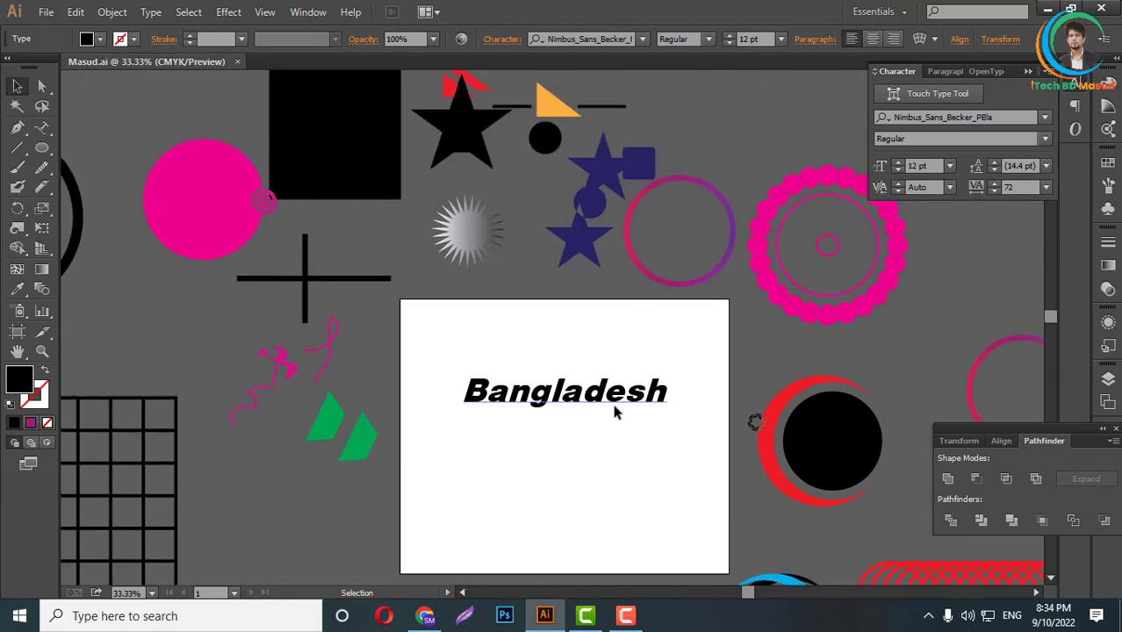
{"action": "scroll", "coordinate": [650, 422], "scroll_direction": "down", "scroll_amount": 2}
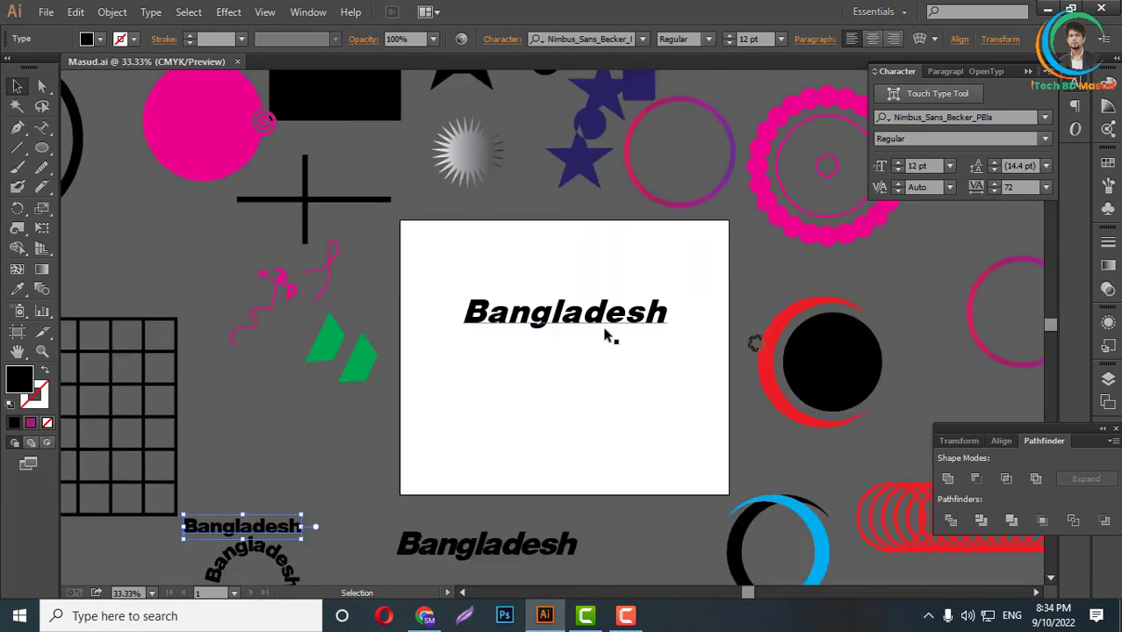
{"action": "left_click_drag", "start_coordinate": [604, 334], "coordinate": [597, 453]}
{"action": "key", "text": "ctrl+a"}
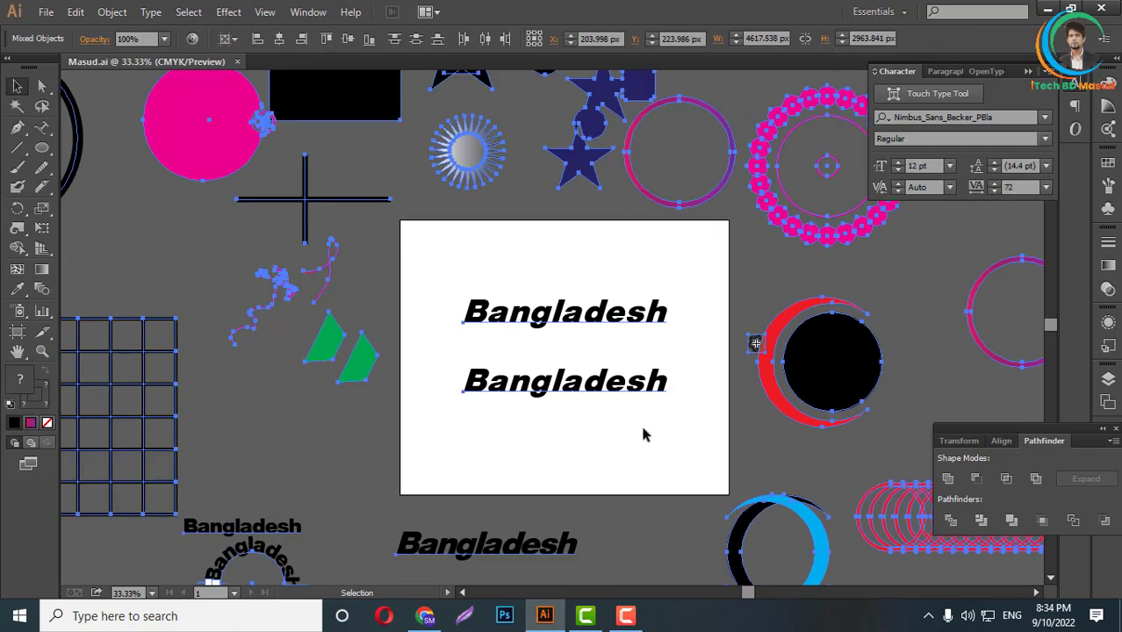
{"action": "scroll", "coordinate": [645, 448], "scroll_direction": "up", "scroll_amount": 2}
{"action": "key", "text": "ctrl+minus"}
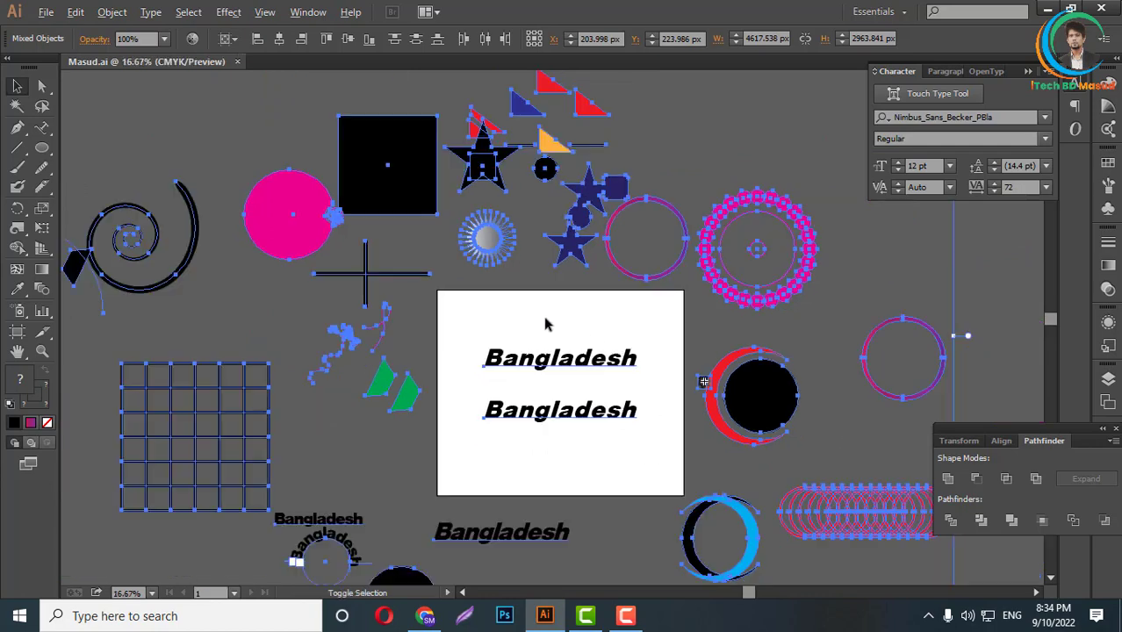
{"action": "key", "text": "ctrl+minus"}
{"action": "key", "text": "ctrl+minus"}
{"action": "scroll", "coordinate": [580, 375], "scroll_direction": "up", "scroll_amount": 3}
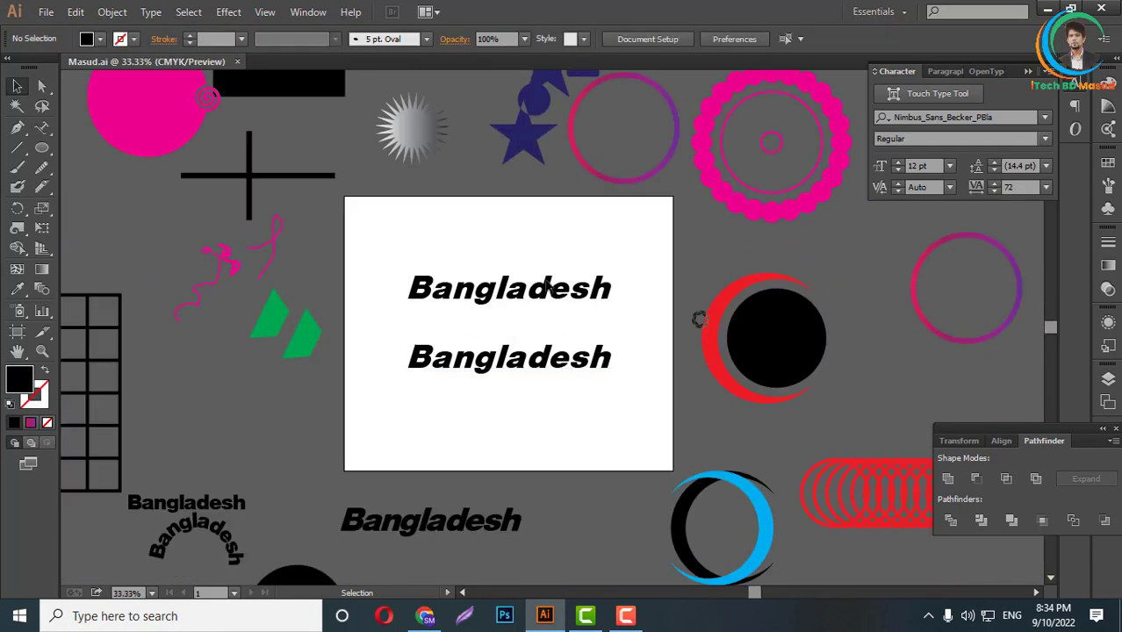
{"action": "left_click", "coordinate": [576, 391]}
{"action": "left_click", "coordinate": [576, 239]}
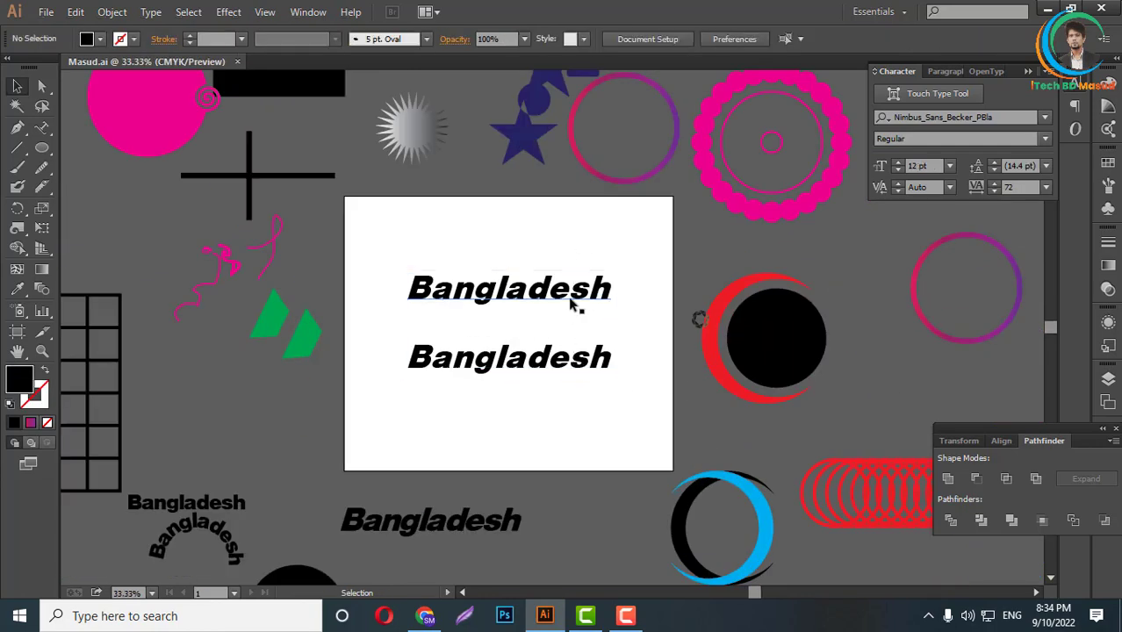
{"action": "left_click_drag", "start_coordinate": [576, 288], "coordinate": [229, 424]}
- Place the red-and-black crescent above the Bangladesh text and reposition both together
{"action": "left_click_drag", "start_coordinate": [791, 363], "coordinate": [505, 299]}
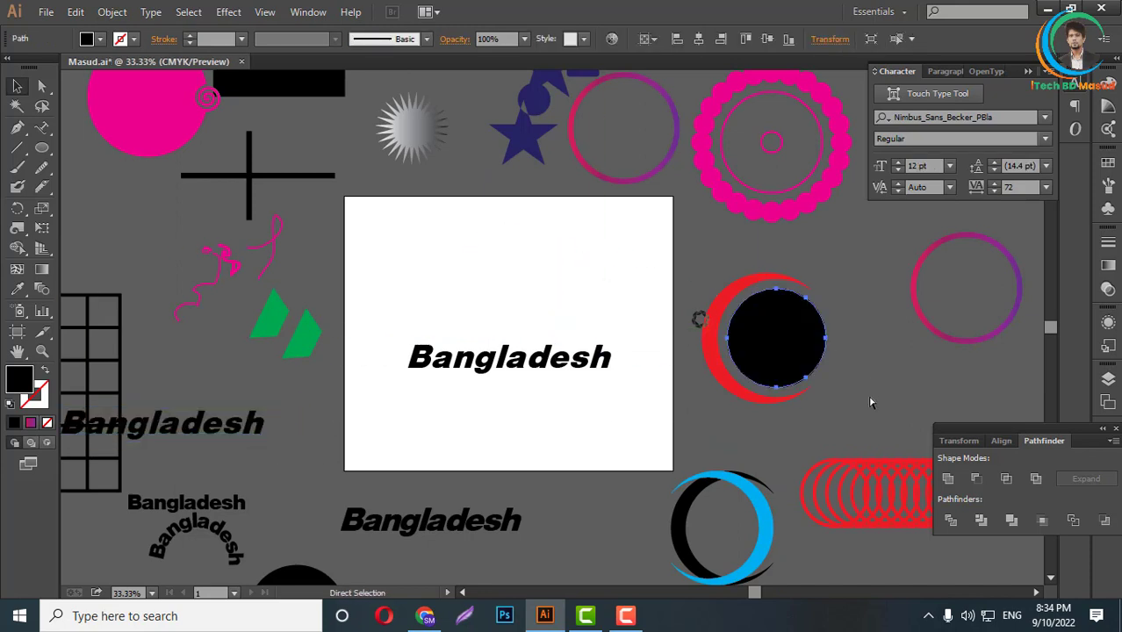
{"action": "left_click_drag", "start_coordinate": [773, 338], "coordinate": [514, 296]}
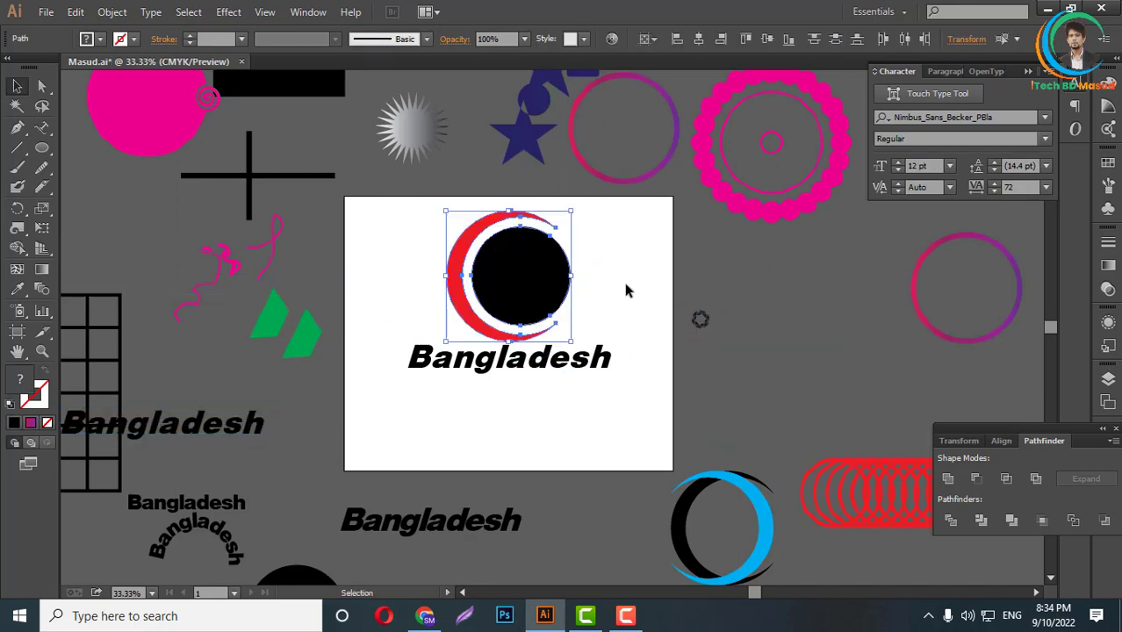
{"action": "left_click_drag", "start_coordinate": [626, 285], "coordinate": [472, 397]}
{"action": "left_click_drag", "start_coordinate": [492, 360], "coordinate": [480, 404]}
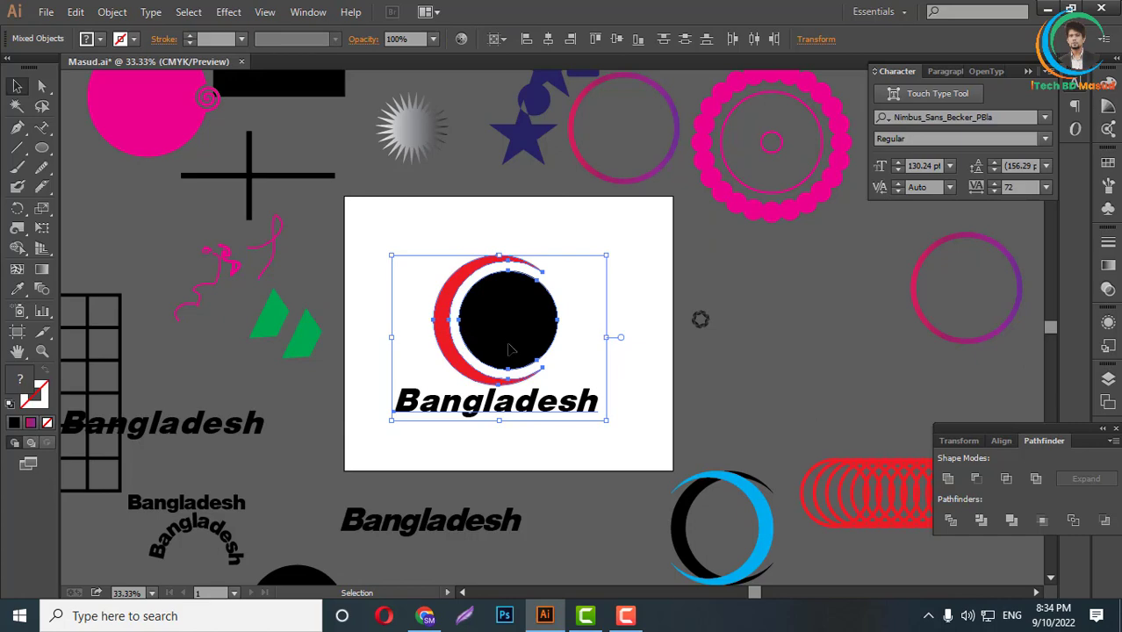
{"action": "left_click_drag", "start_coordinate": [511, 350], "coordinate": [522, 336]}
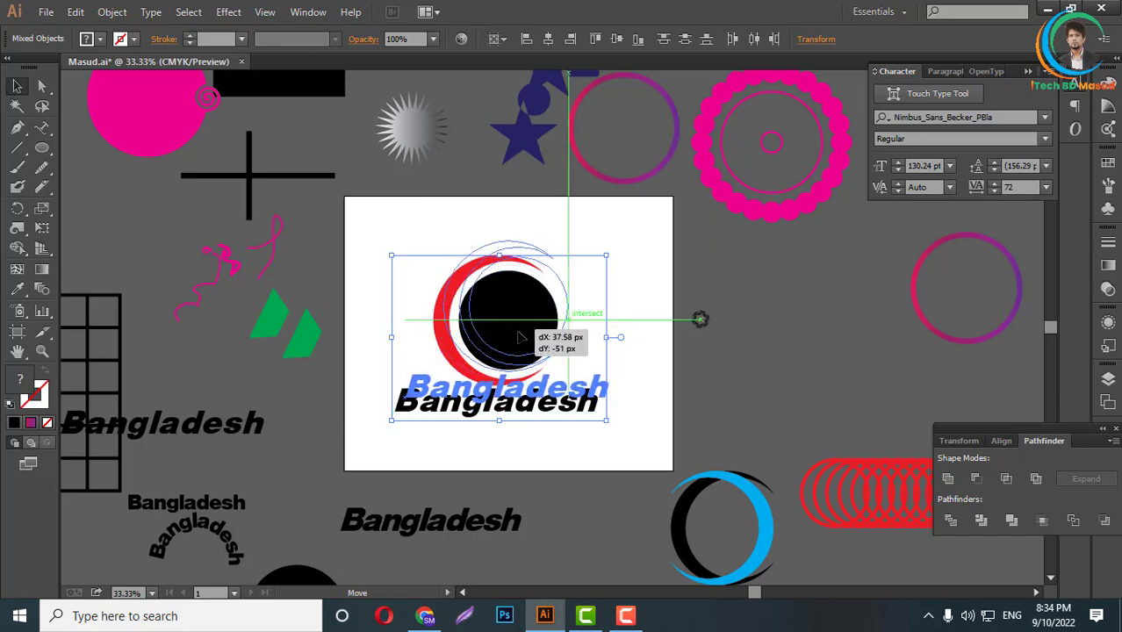
{"action": "left_click", "coordinate": [46, 12]}
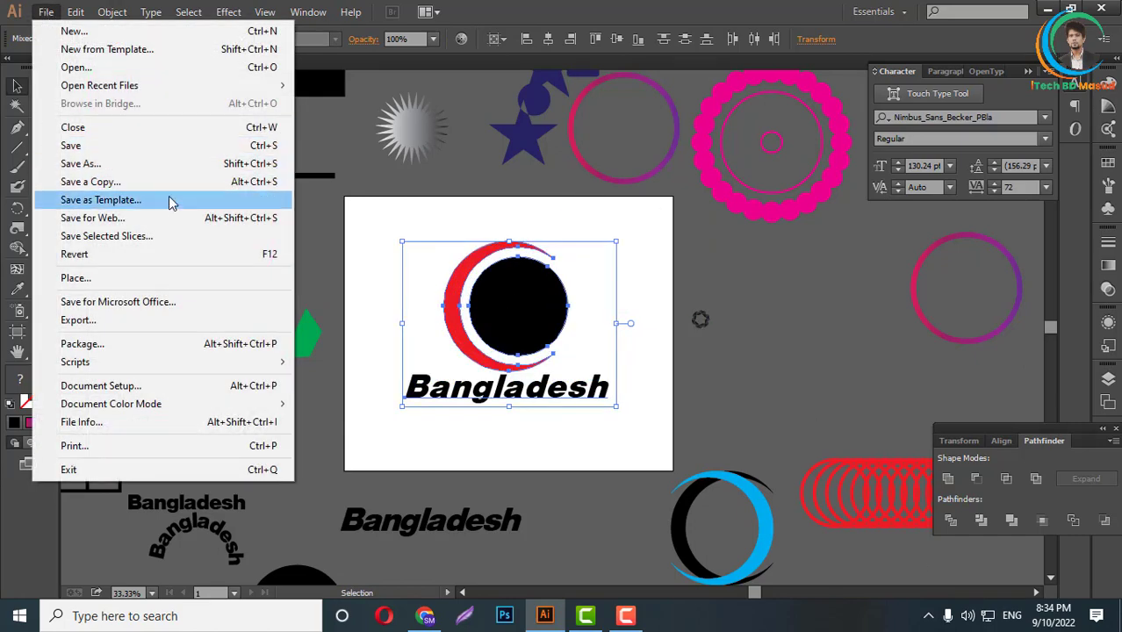
- Preview the artwork in the web export as transparent PNG-24, then close without saving
{"action": "left_click", "coordinate": [92, 220]}
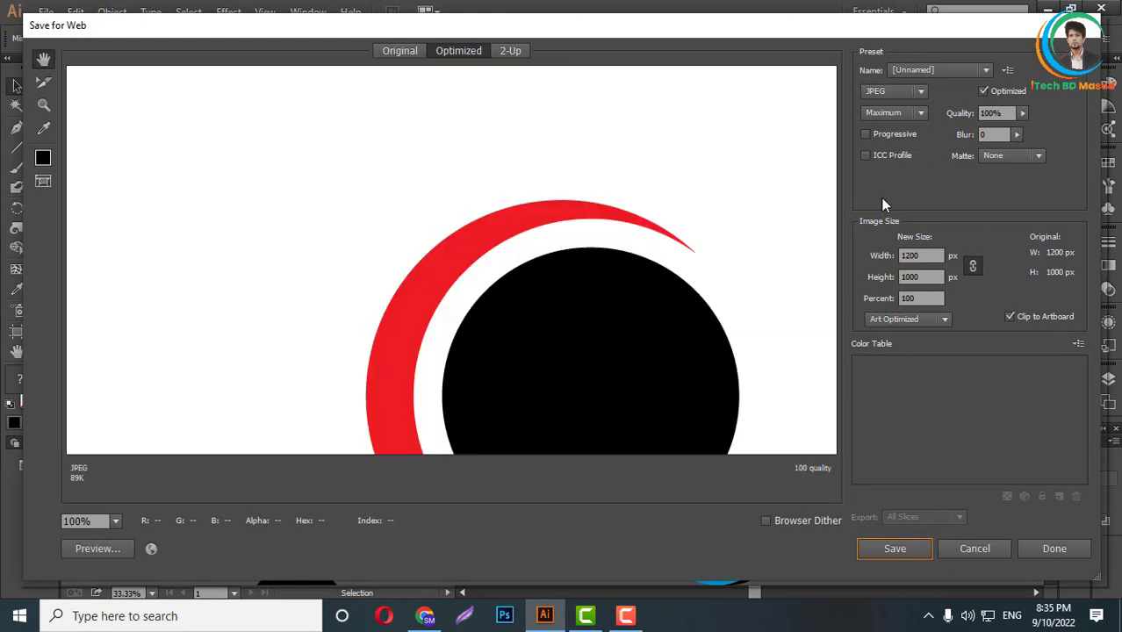
{"action": "left_click_drag", "start_coordinate": [701, 362], "coordinate": [580, 206]}
{"action": "scroll", "coordinate": [606, 299], "scroll_direction": "down", "scroll_amount": 3}
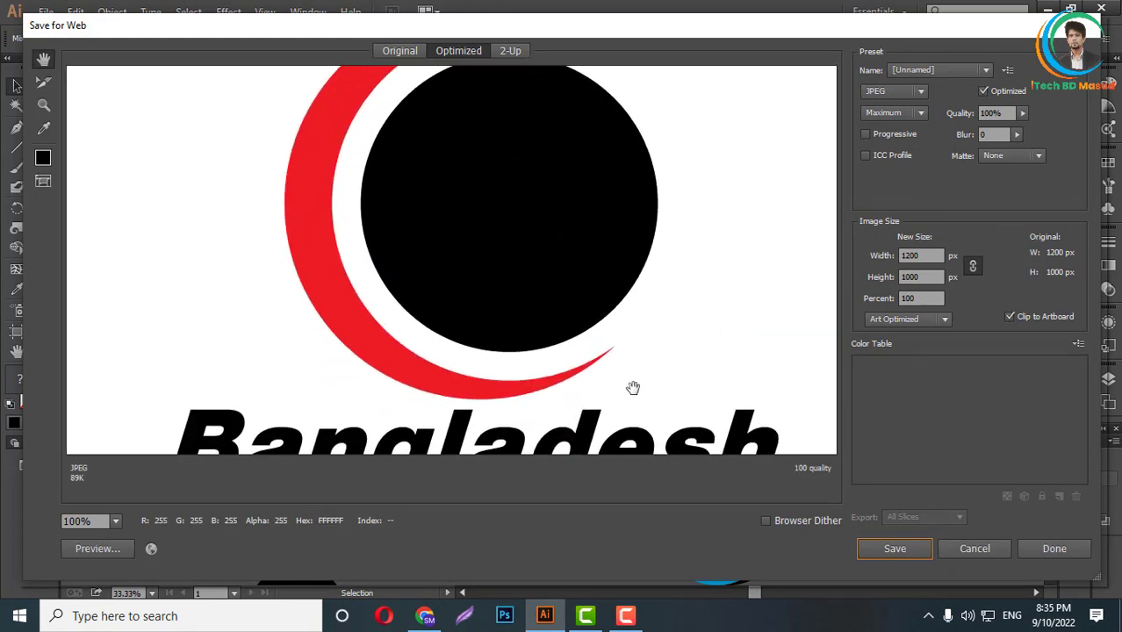
{"action": "left_click_drag", "start_coordinate": [632, 387], "coordinate": [627, 283]}
{"action": "left_click_drag", "start_coordinate": [648, 231], "coordinate": [559, 350]}
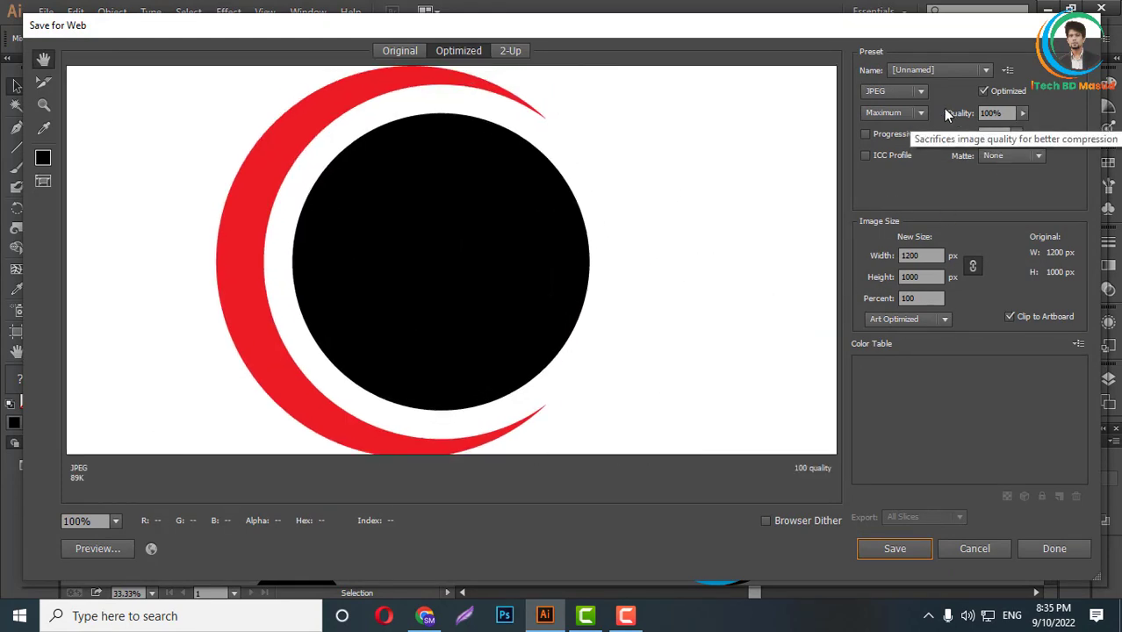
{"action": "left_click", "coordinate": [899, 92]}
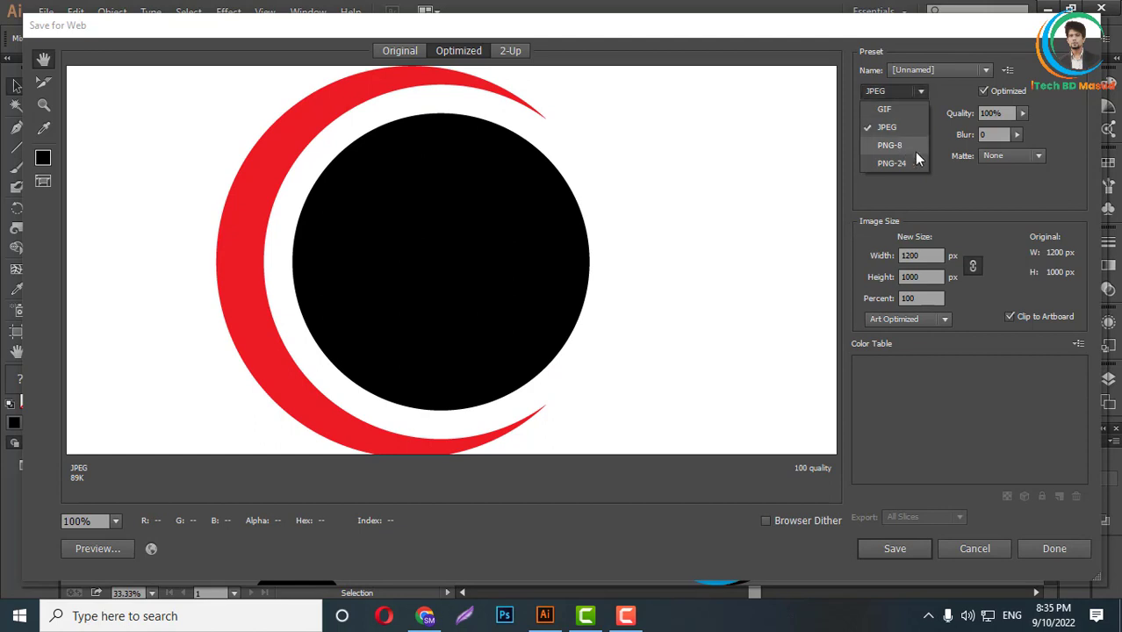
{"action": "left_click", "coordinate": [891, 163]}
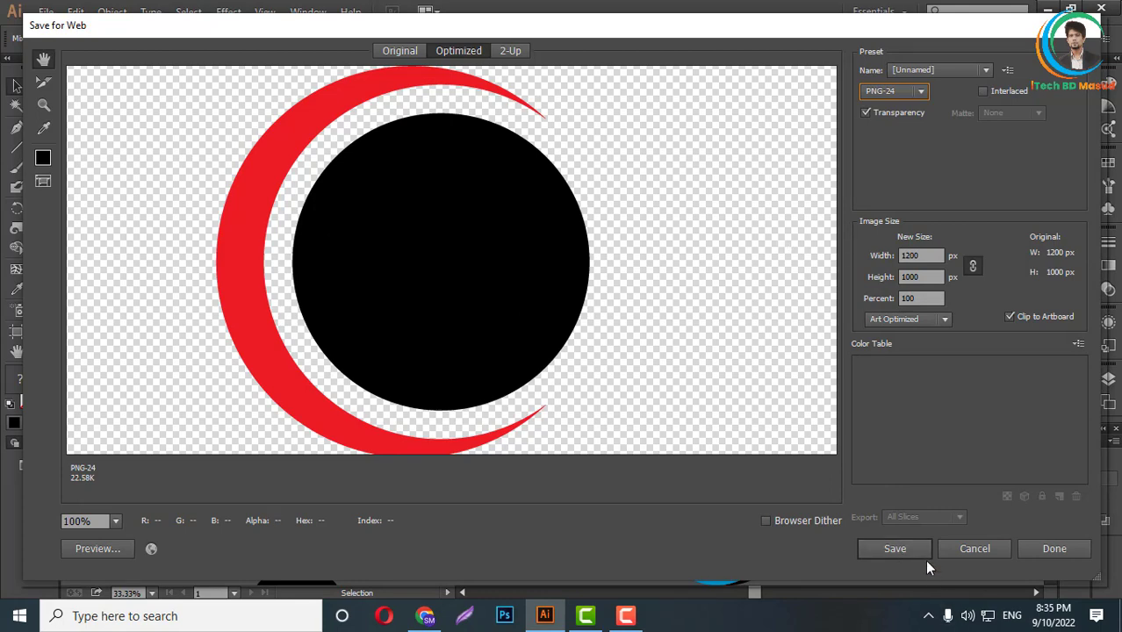
{"action": "left_click", "coordinate": [985, 550]}
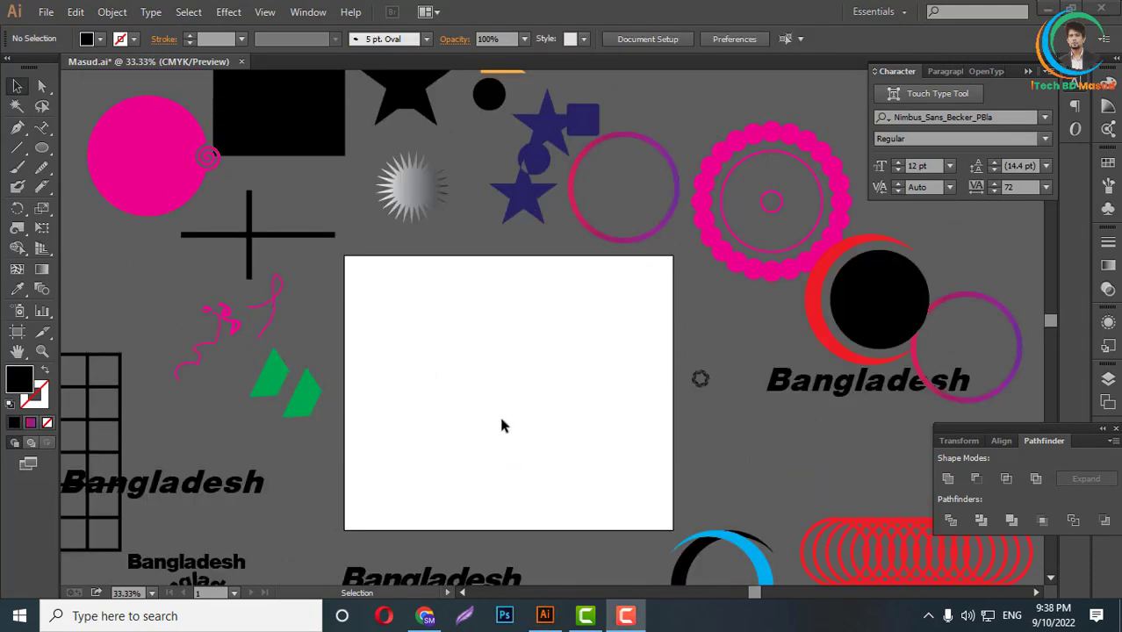
- Zoom in on the empty artboard, pick the Ellipse Tool and return to 100% zoom
{"action": "scroll", "coordinate": [502, 426], "scroll_direction": "up", "scroll_amount": 2}
{"action": "scroll", "coordinate": [469, 419], "scroll_direction": "up", "scroll_amount": 1}
{"action": "scroll", "coordinate": [534, 381], "scroll_direction": "down", "scroll_amount": 1}
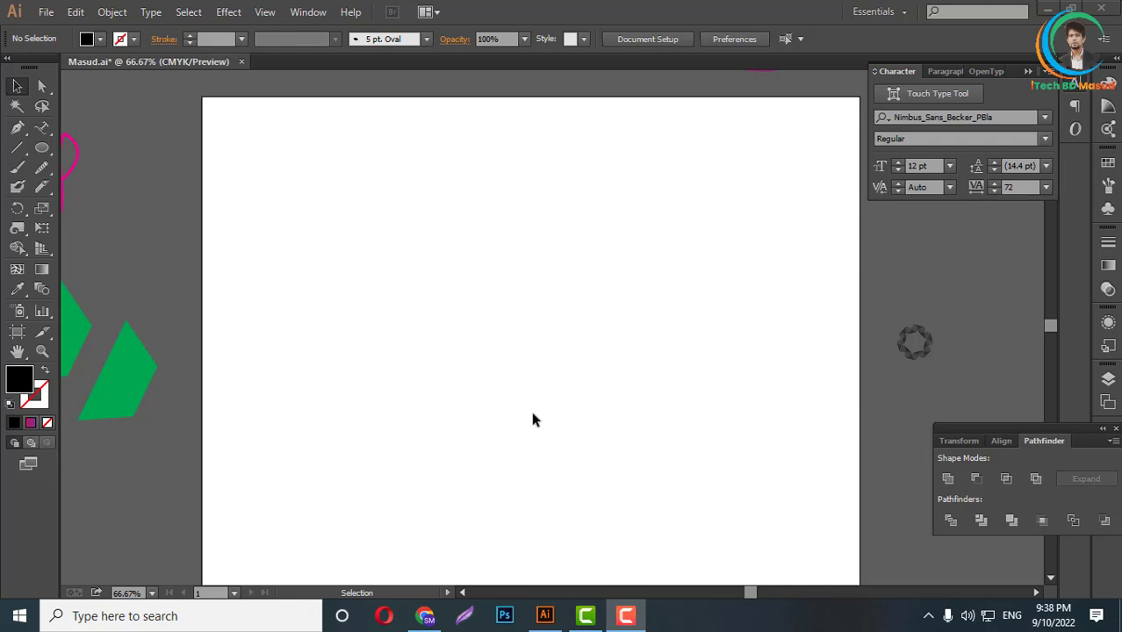
{"action": "scroll", "coordinate": [928, 342], "scroll_direction": "up", "scroll_amount": 2}
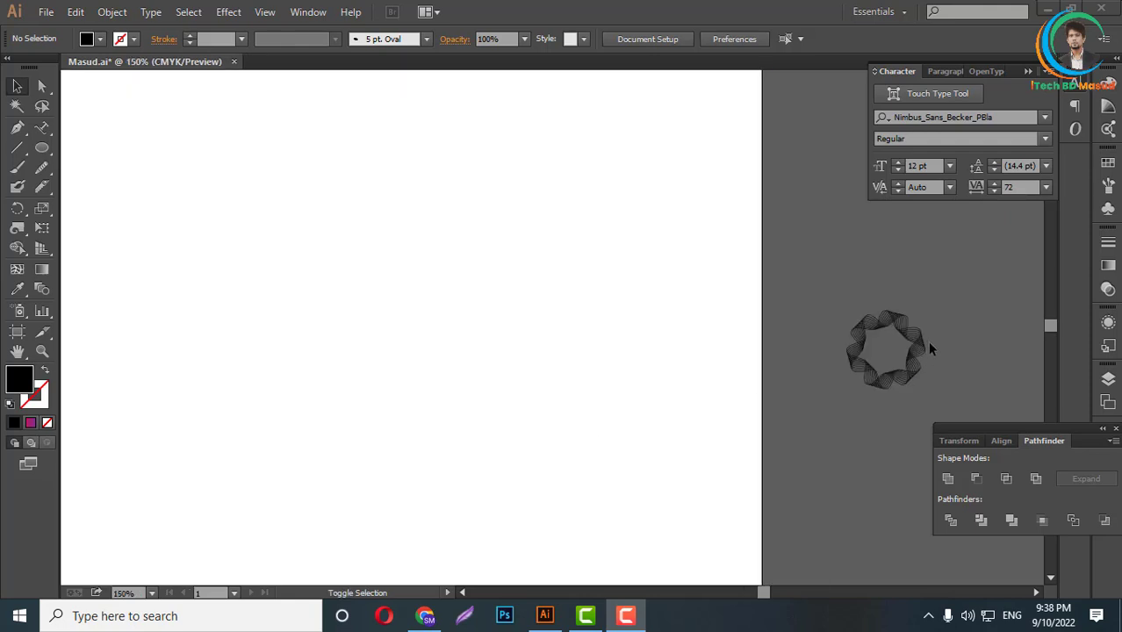
{"action": "scroll", "coordinate": [925, 348], "scroll_direction": "up", "scroll_amount": 2}
{"action": "scroll", "coordinate": [926, 345], "scroll_direction": "down", "scroll_amount": 4}
{"action": "scroll", "coordinate": [925, 342], "scroll_direction": "down", "scroll_amount": 1}
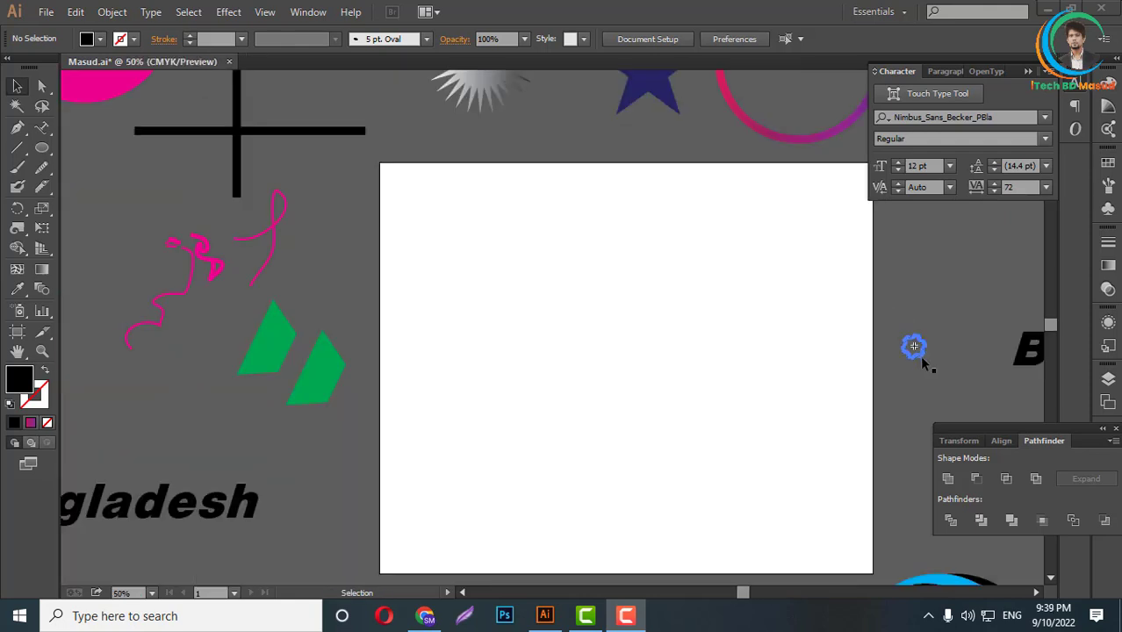
{"action": "left_click", "coordinate": [42, 151]}
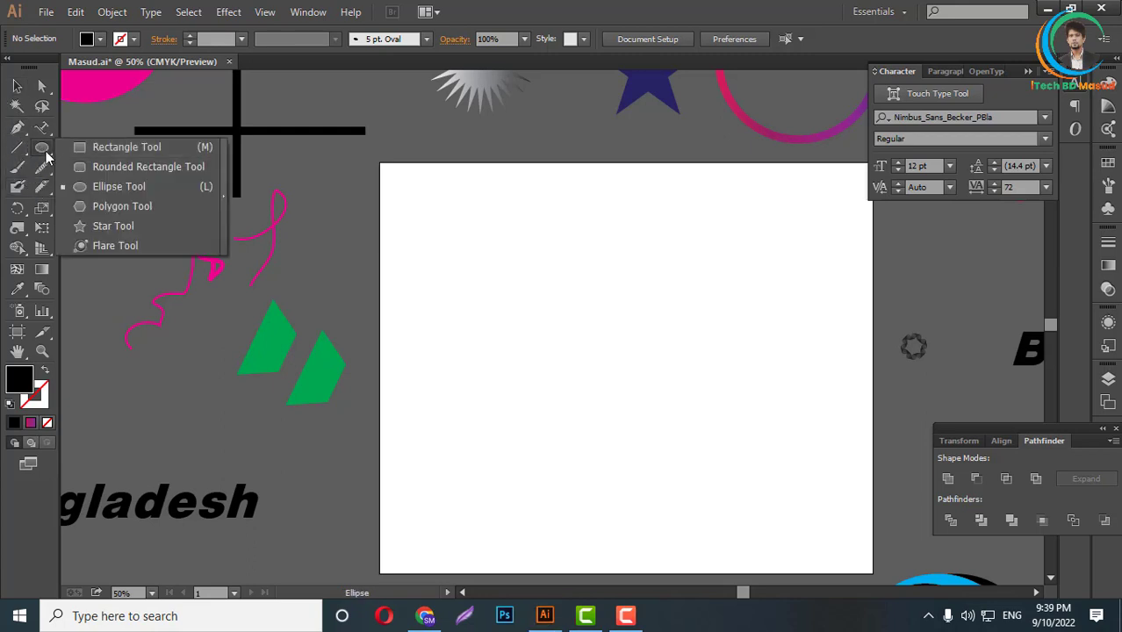
{"action": "scroll", "coordinate": [492, 294], "scroll_direction": "up", "scroll_amount": 2}
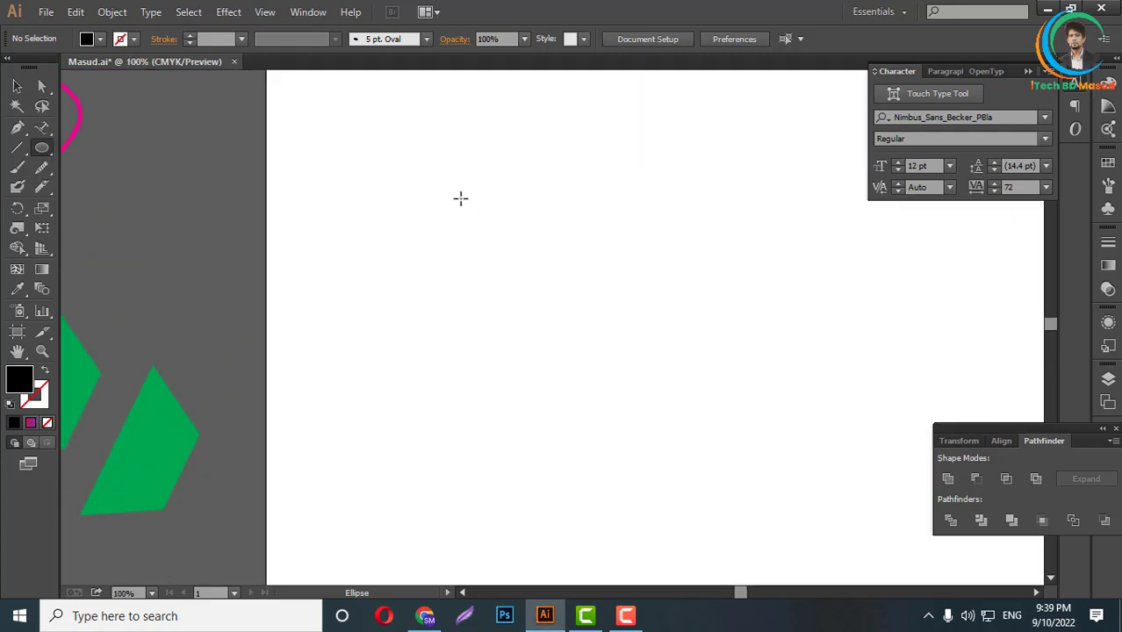
- Draw a tall ellipse and convert its top and bottom anchors into sharp points
{"action": "left_click_drag", "start_coordinate": [454, 165], "coordinate": [550, 364]}
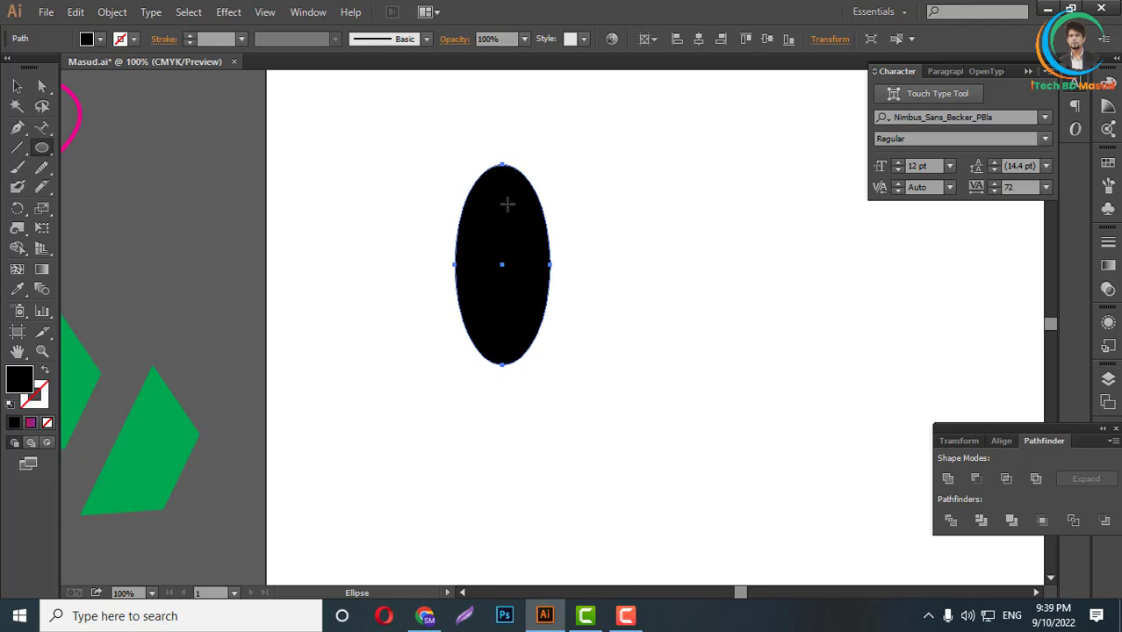
{"action": "left_click", "coordinate": [19, 129]}
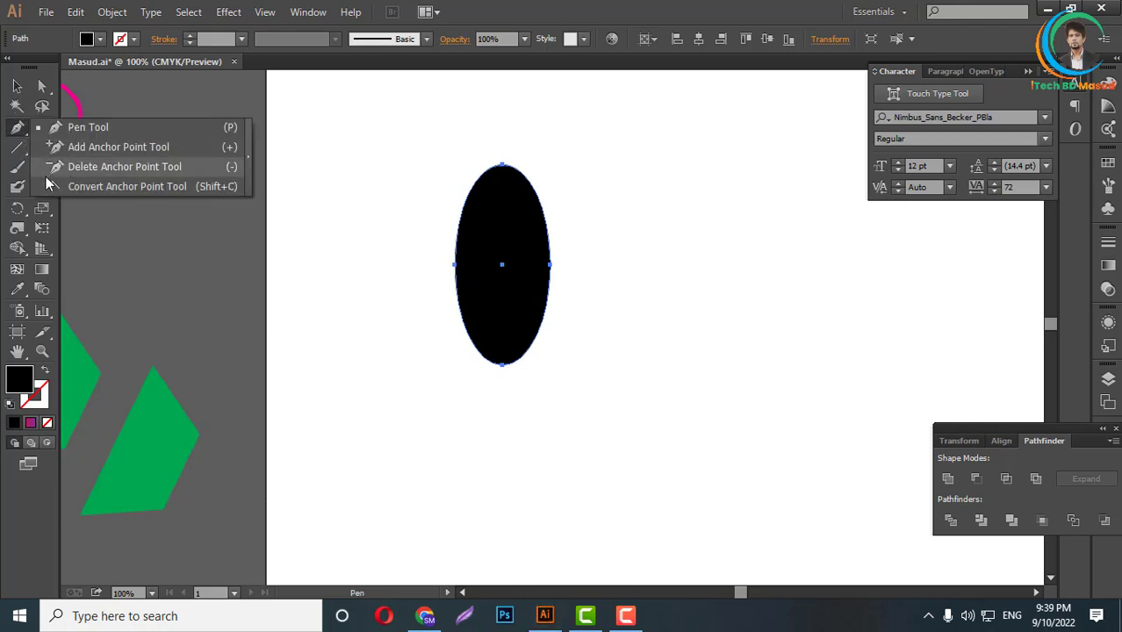
{"action": "left_click", "coordinate": [143, 186]}
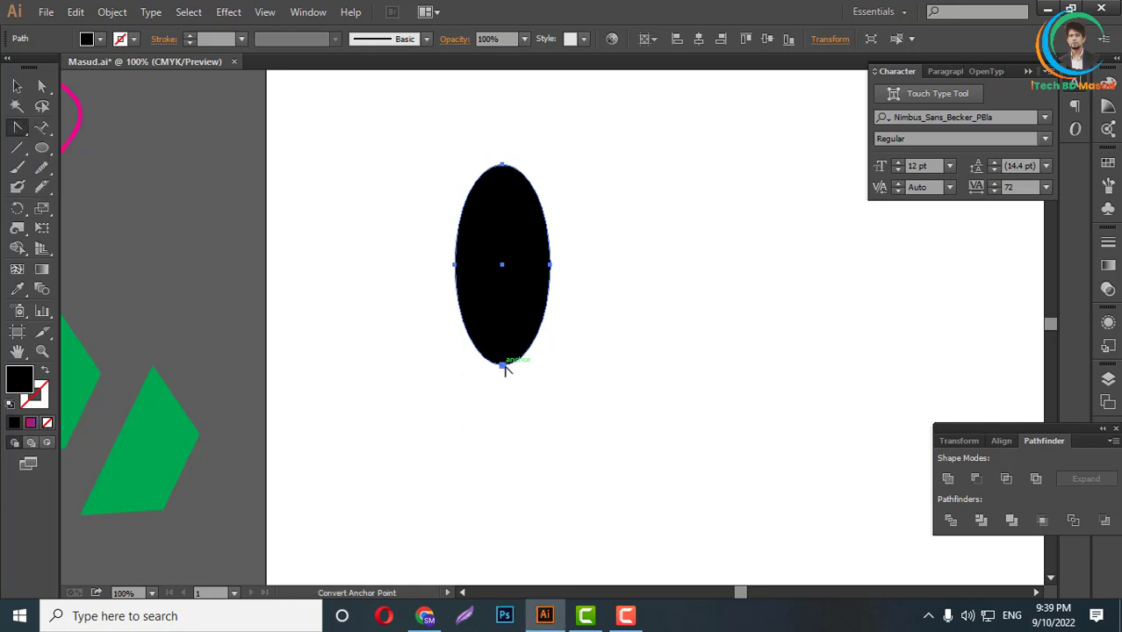
{"action": "left_click", "coordinate": [503, 364]}
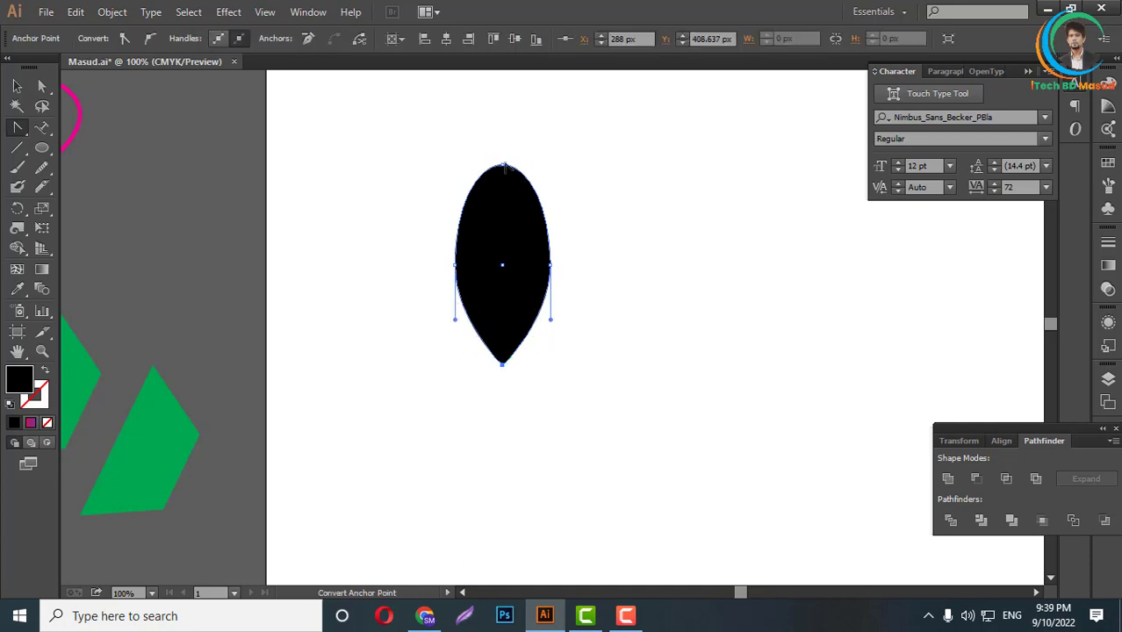
{"action": "left_click", "coordinate": [502, 166]}
- Tilt the pointed leaf about 45° and fill it green from the Swatches
{"action": "left_click", "coordinate": [17, 86]}
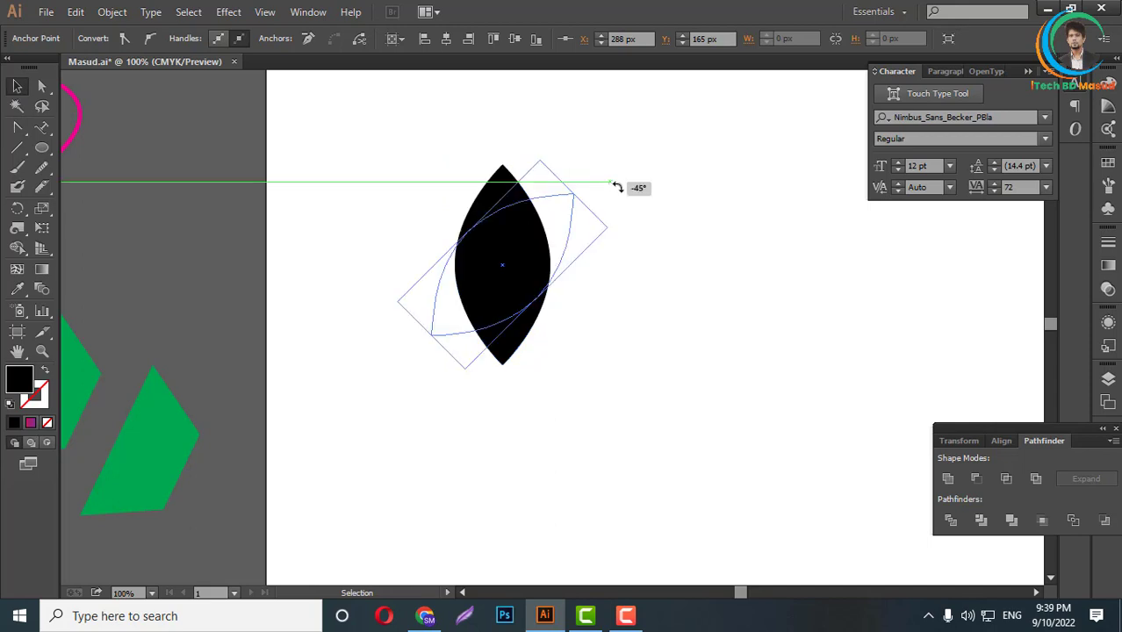
{"action": "left_click_drag", "start_coordinate": [556, 157], "coordinate": [648, 211]}
{"action": "left_click", "coordinate": [1109, 164]}
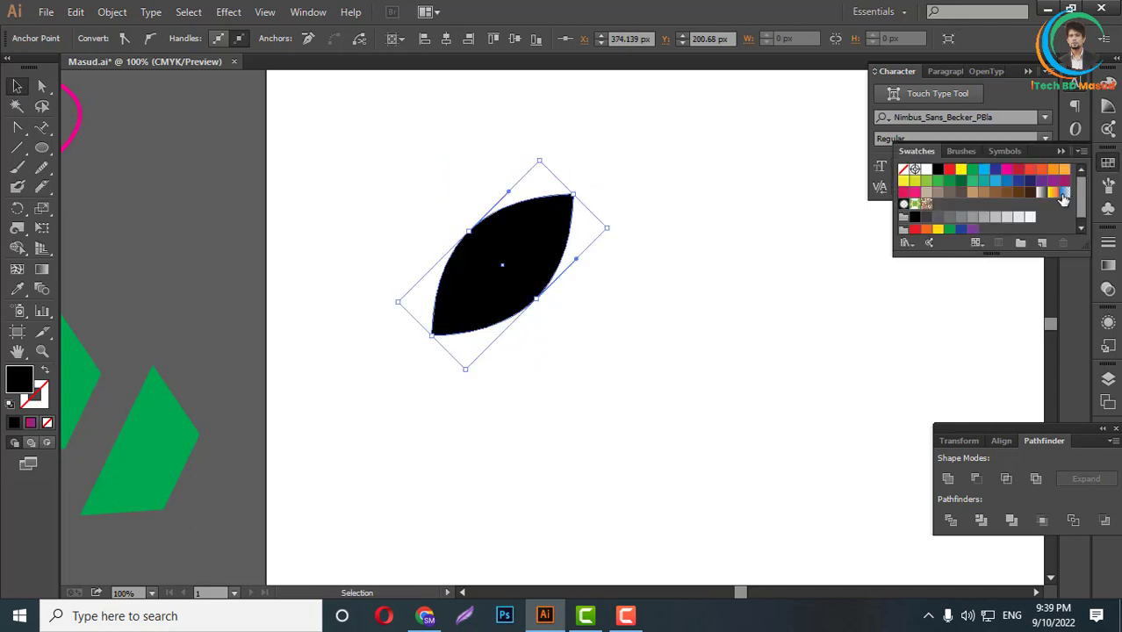
{"action": "left_click", "coordinate": [974, 169]}
{"action": "left_click", "coordinate": [567, 369]}
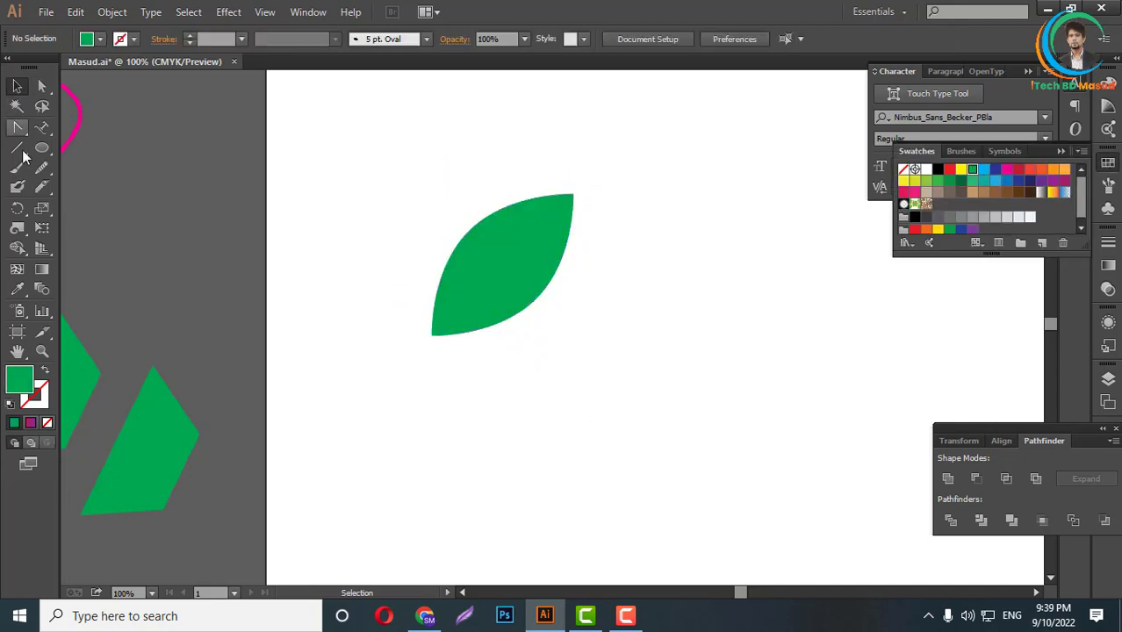
{"action": "left_click", "coordinate": [37, 129]}
{"action": "left_click", "coordinate": [38, 129]}
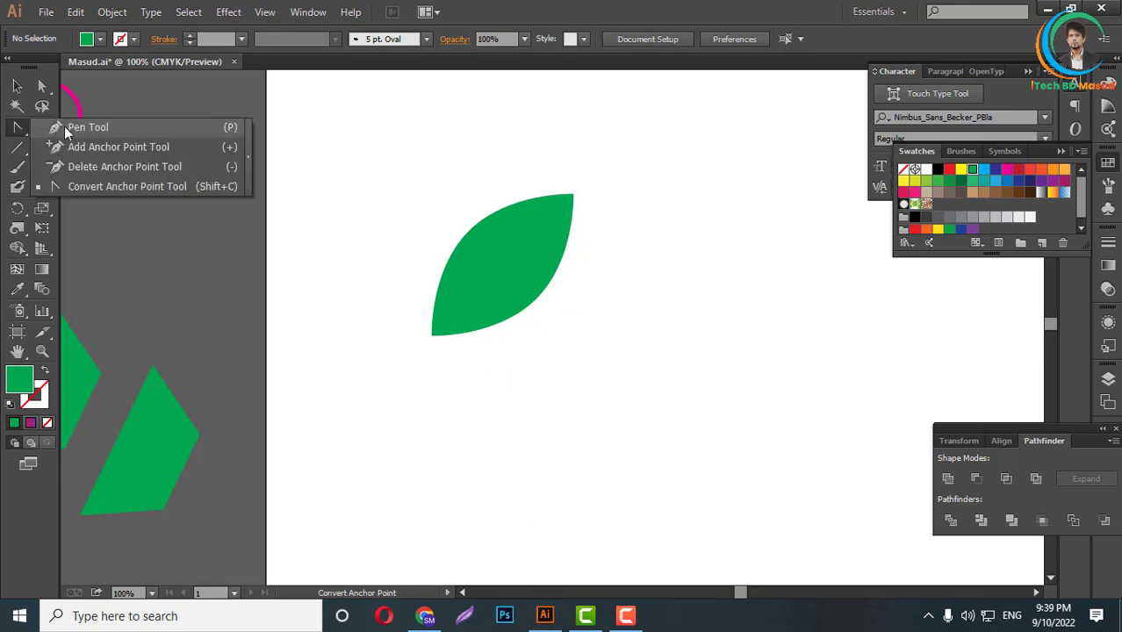
- Draw a curved vein path with the Pen tool running through the leaf
{"action": "left_click", "coordinate": [88, 128]}
{"action": "left_click_drag", "start_coordinate": [436, 348], "coordinate": [544, 246]}
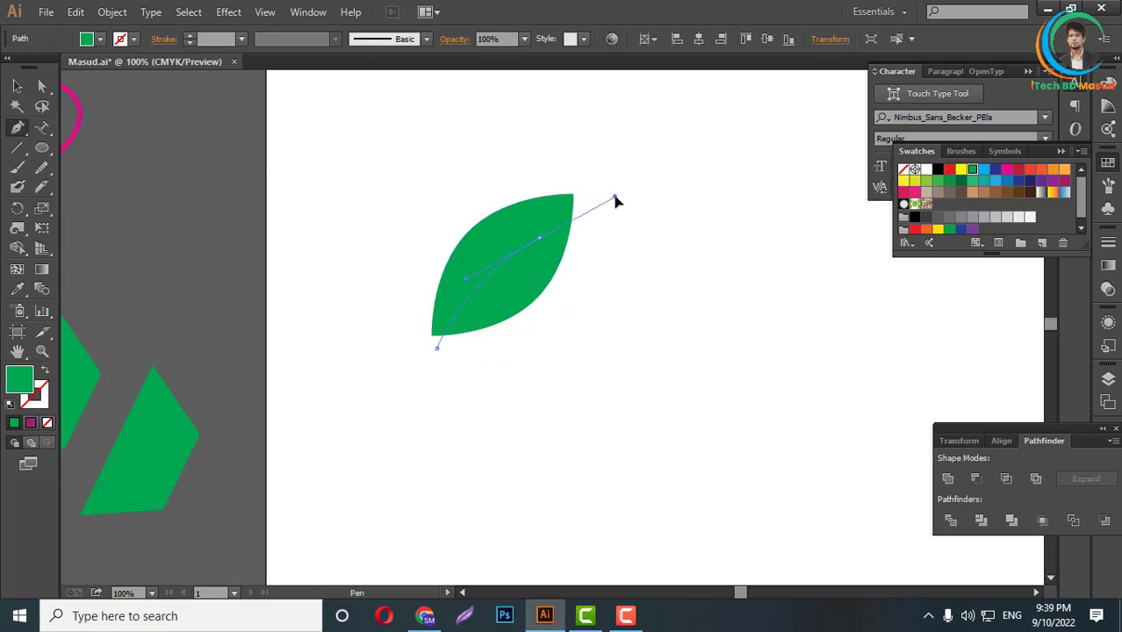
{"action": "left_click_drag", "start_coordinate": [584, 211], "coordinate": [623, 197]}
{"action": "left_click", "coordinate": [541, 240]}
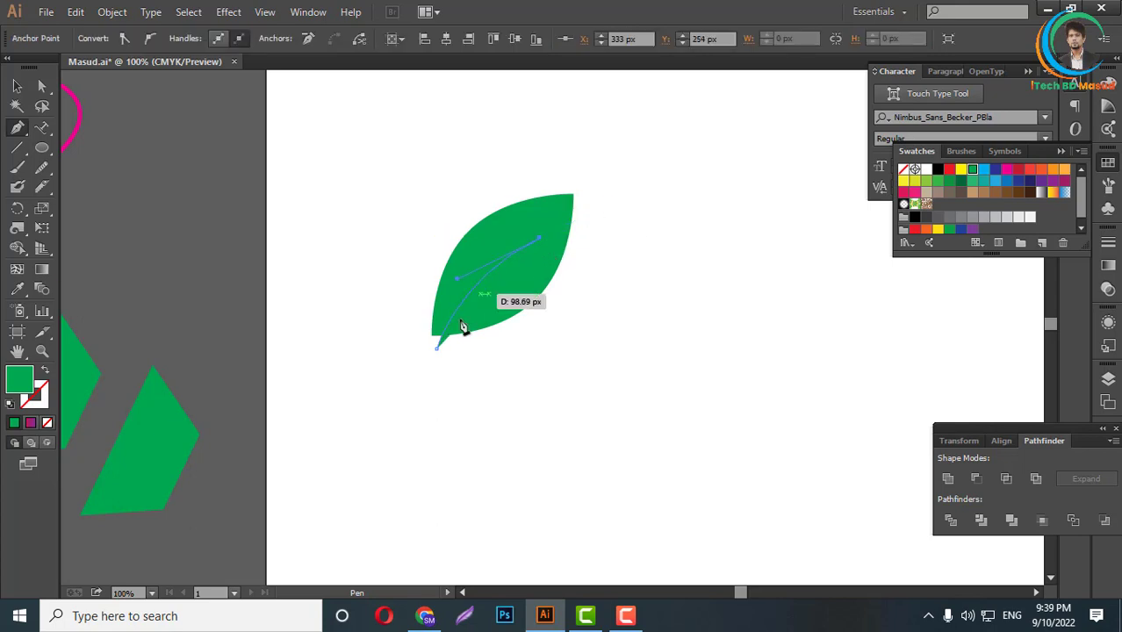
{"action": "left_click", "coordinate": [434, 341]}
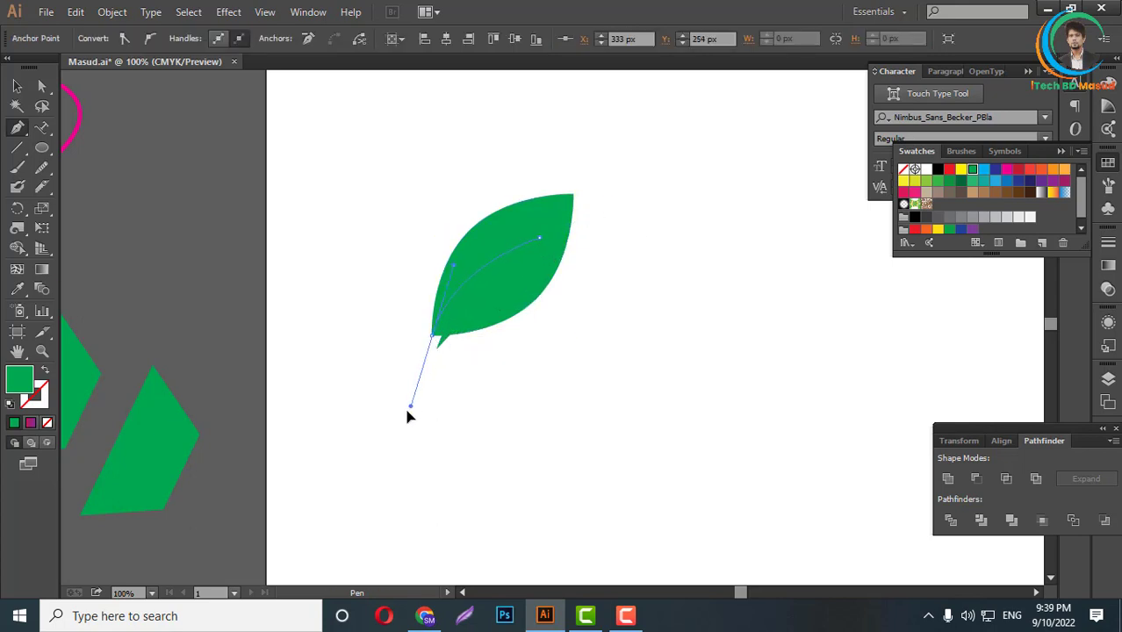
- Split the leaf along the vein with Pathfinder Divide and move it toward the top-left
{"action": "left_click", "coordinate": [41, 85]}
{"action": "left_click", "coordinate": [496, 306]}
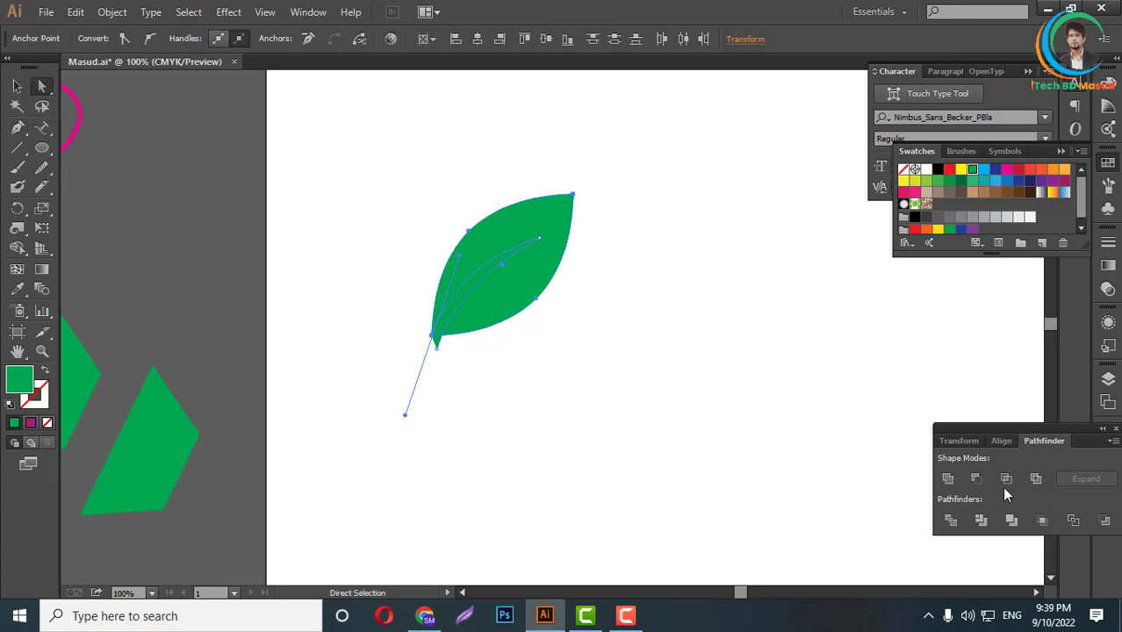
{"action": "left_click", "coordinate": [955, 524]}
{"action": "left_click", "coordinate": [16, 85]}
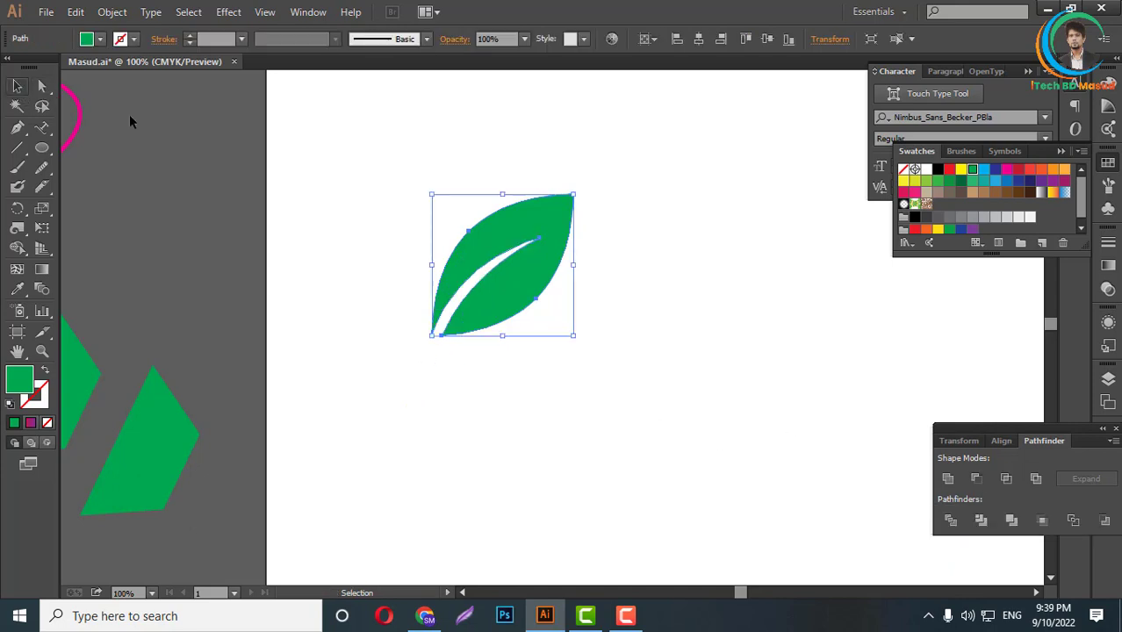
{"action": "left_click", "coordinate": [608, 294]}
{"action": "scroll", "coordinate": [597, 317], "scroll_direction": "down", "scroll_amount": 3}
{"action": "scroll", "coordinate": [585, 339], "scroll_direction": "up", "scroll_amount": 3}
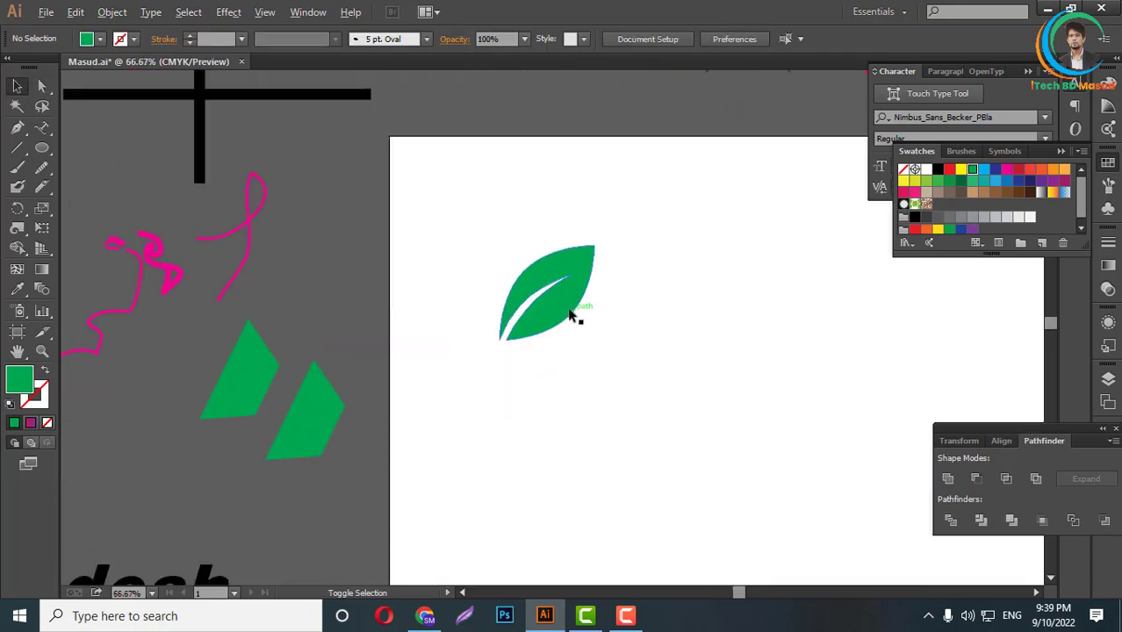
{"action": "left_click_drag", "start_coordinate": [571, 314], "coordinate": [513, 220]}
- Draw a small rounded rectangle and stretch it into a tall green pill
{"action": "left_click", "coordinate": [496, 325]}
{"action": "scroll", "coordinate": [445, 333], "scroll_direction": "down", "scroll_amount": 3}
{"action": "scroll", "coordinate": [499, 300], "scroll_direction": "down", "scroll_amount": 2}
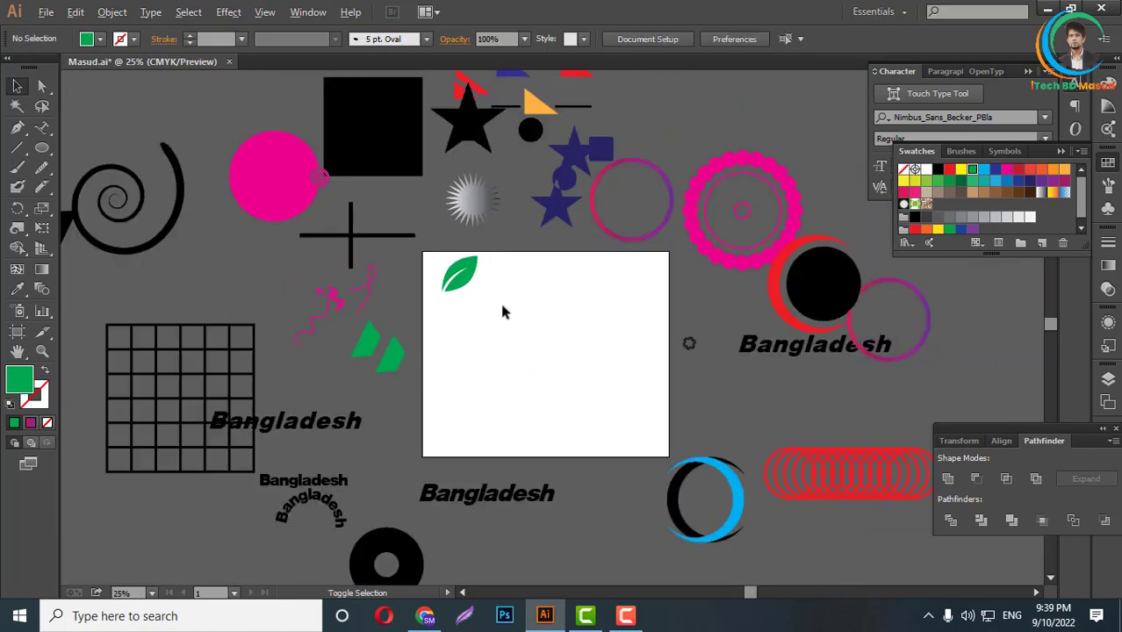
{"action": "scroll", "coordinate": [499, 299], "scroll_direction": "up", "scroll_amount": 4}
{"action": "mouse_move", "coordinate": [42, 147]}
{"action": "left_mouse_down"}
{"action": "mouse_move", "coordinate": [97, 189]}
{"action": "mouse_move", "coordinate": [98, 169]}
{"action": "left_mouse_up"}
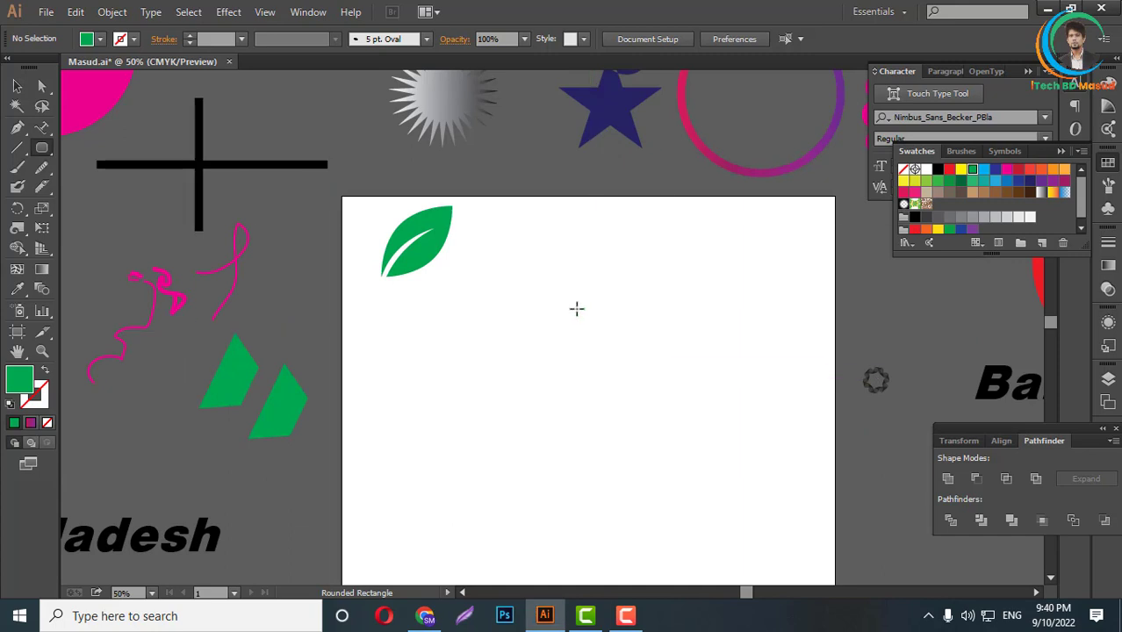
{"action": "scroll", "coordinate": [571, 298], "scroll_direction": "up", "scroll_amount": 3}
{"action": "left_click_drag", "start_coordinate": [517, 206], "coordinate": [582, 368]}
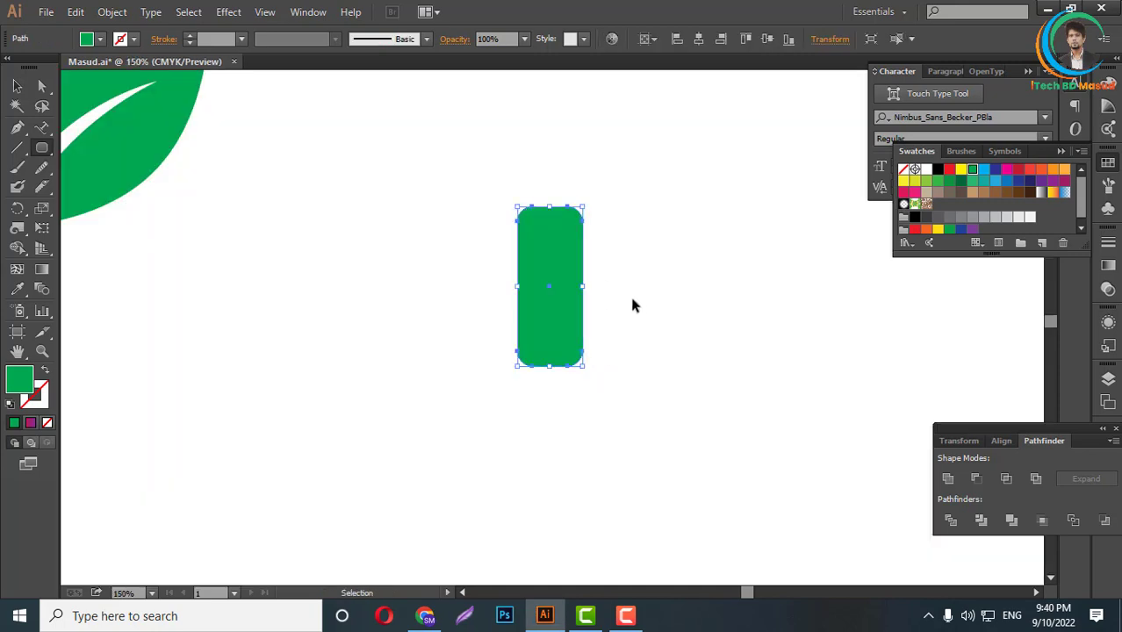
{"action": "key", "text": "ctrl+z"}
{"action": "scroll", "coordinate": [529, 268], "scroll_direction": "up", "scroll_amount": 8}
{"action": "left_click_drag", "start_coordinate": [512, 151], "coordinate": [605, 376]}
{"action": "scroll", "coordinate": [540, 378], "scroll_direction": "down", "scroll_amount": 8}
{"action": "left_click", "coordinate": [16, 85]}
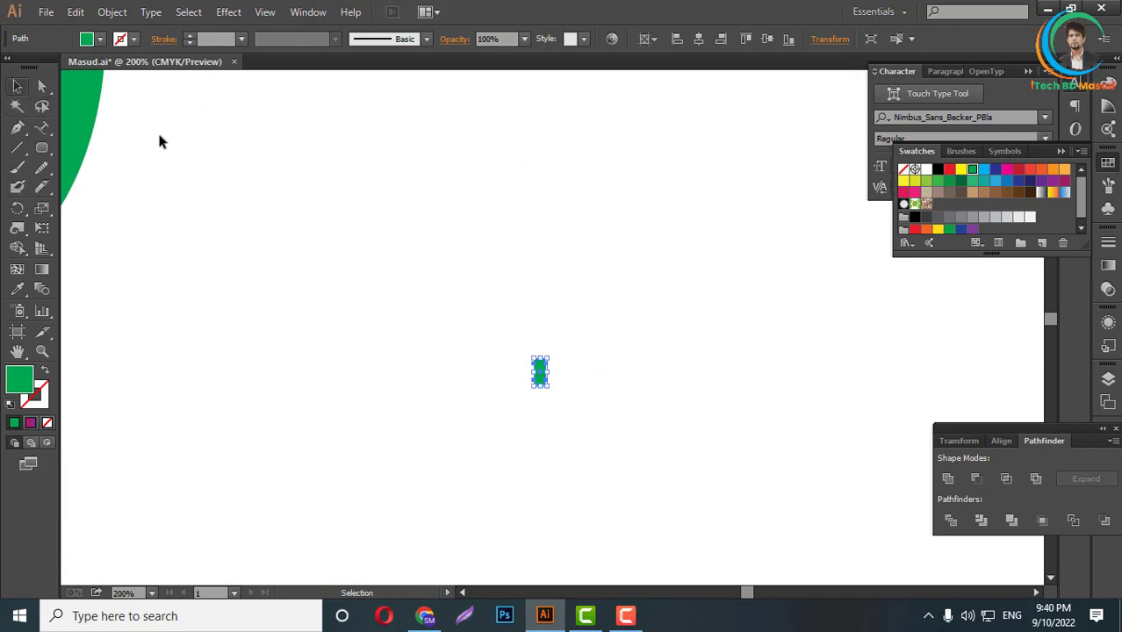
{"action": "scroll", "coordinate": [568, 264], "scroll_direction": "down", "scroll_amount": 2}
{"action": "left_click_drag", "start_coordinate": [558, 304], "coordinate": [576, 474]}
{"action": "left_click", "coordinate": [606, 320]}
{"action": "scroll", "coordinate": [661, 324], "scroll_direction": "up", "scroll_amount": 1}
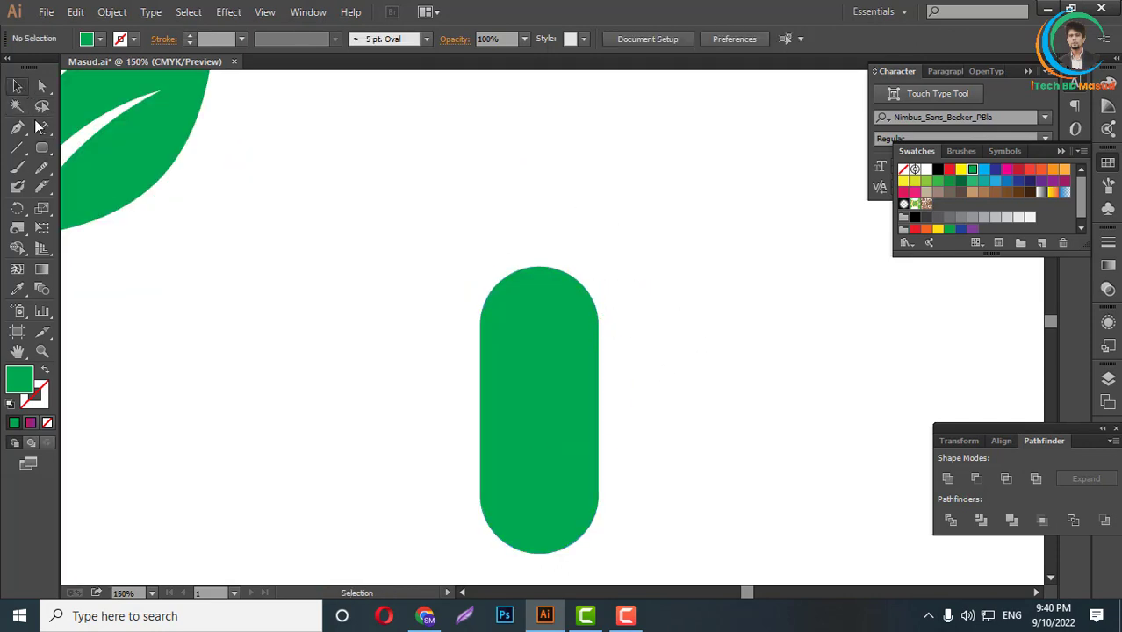
- Cut the pill with a diagonal line using Divide, ungroup, and delete the lower piece
{"action": "left_click", "coordinate": [18, 147]}
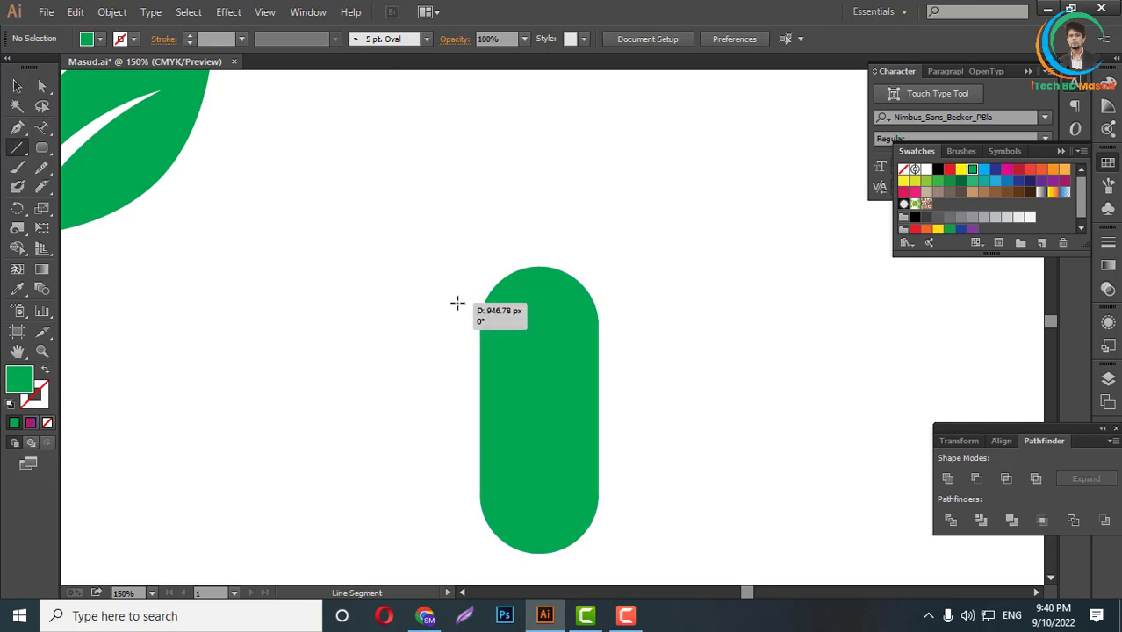
{"action": "left_click_drag", "start_coordinate": [458, 304], "coordinate": [628, 424]}
{"action": "left_click", "coordinate": [18, 85]}
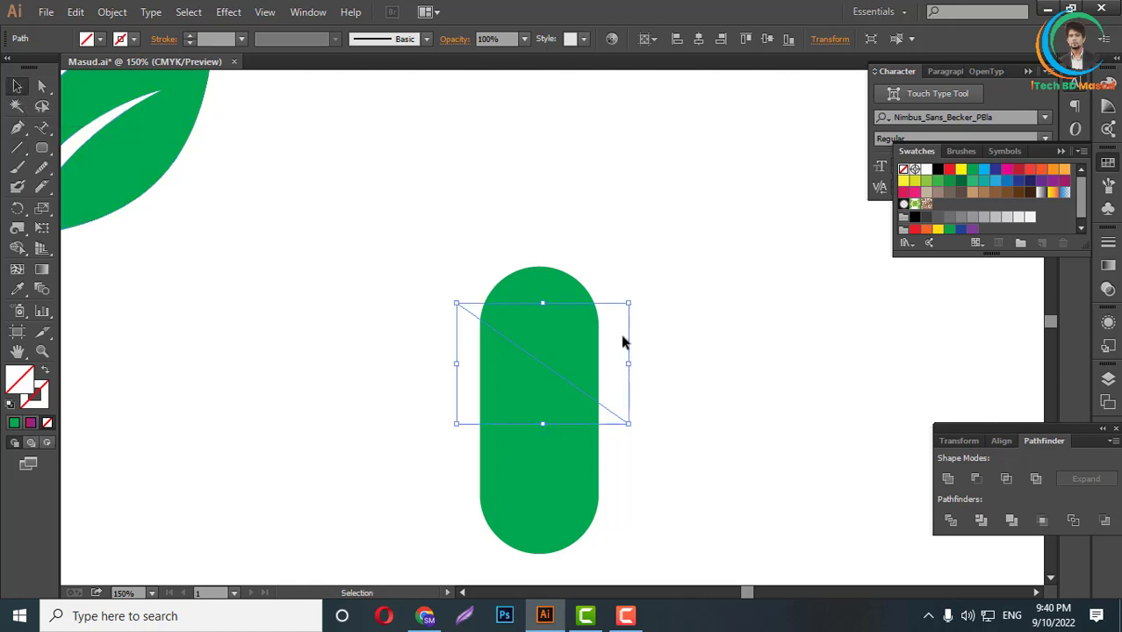
{"action": "left_click_drag", "start_coordinate": [650, 253], "coordinate": [423, 448]}
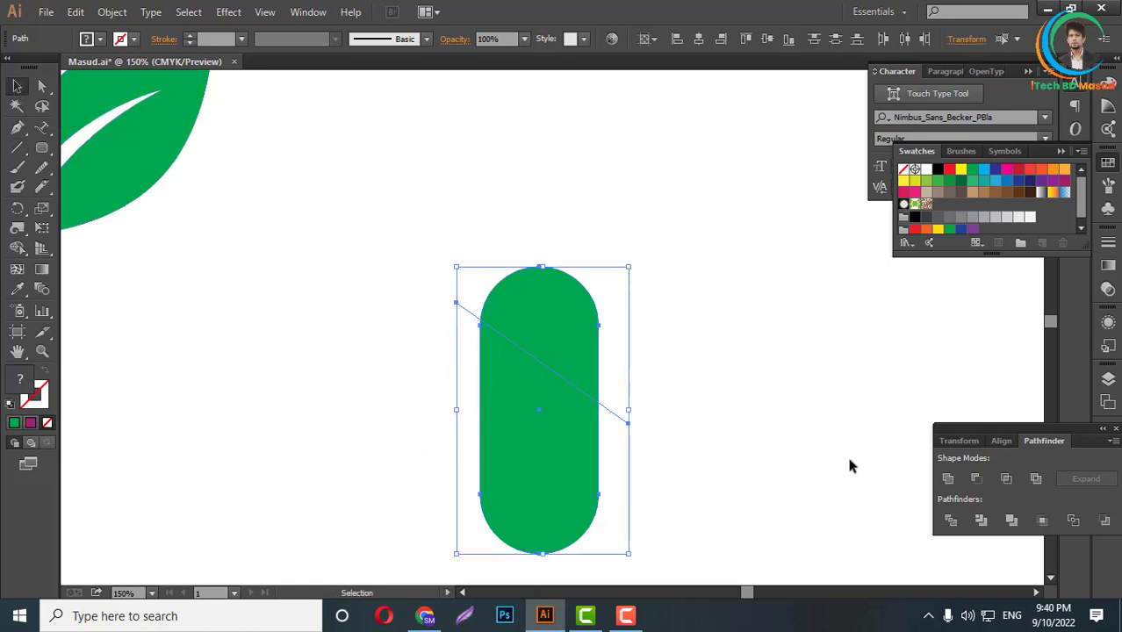
{"action": "left_click", "coordinate": [951, 520]}
{"action": "right_click", "coordinate": [584, 296]}
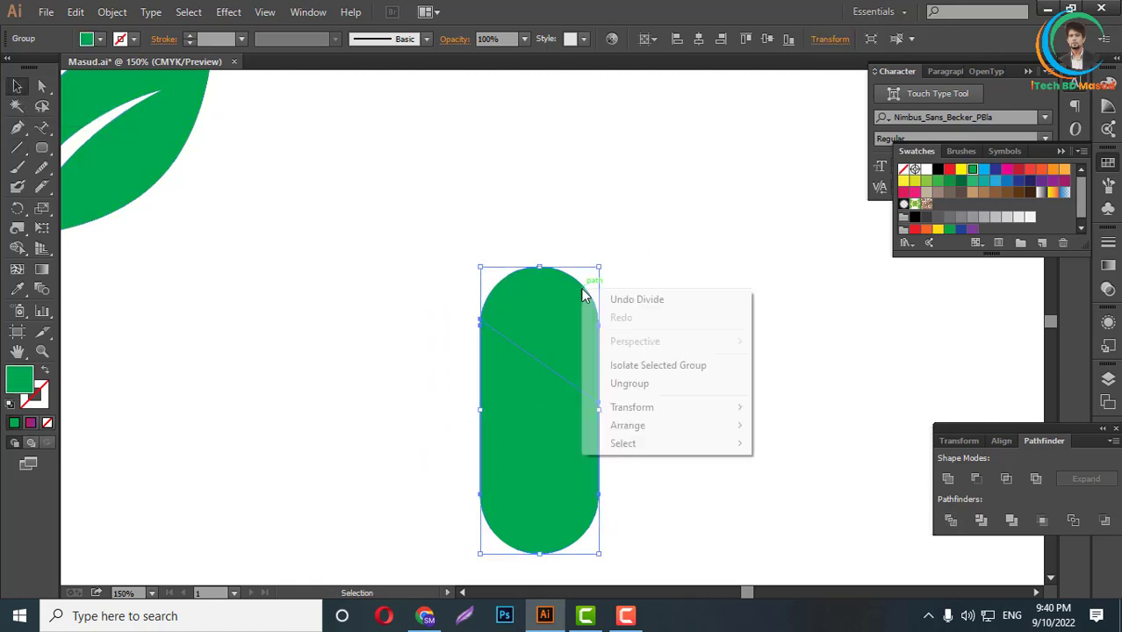
{"action": "left_click", "coordinate": [640, 384]}
{"action": "left_click", "coordinate": [611, 420]}
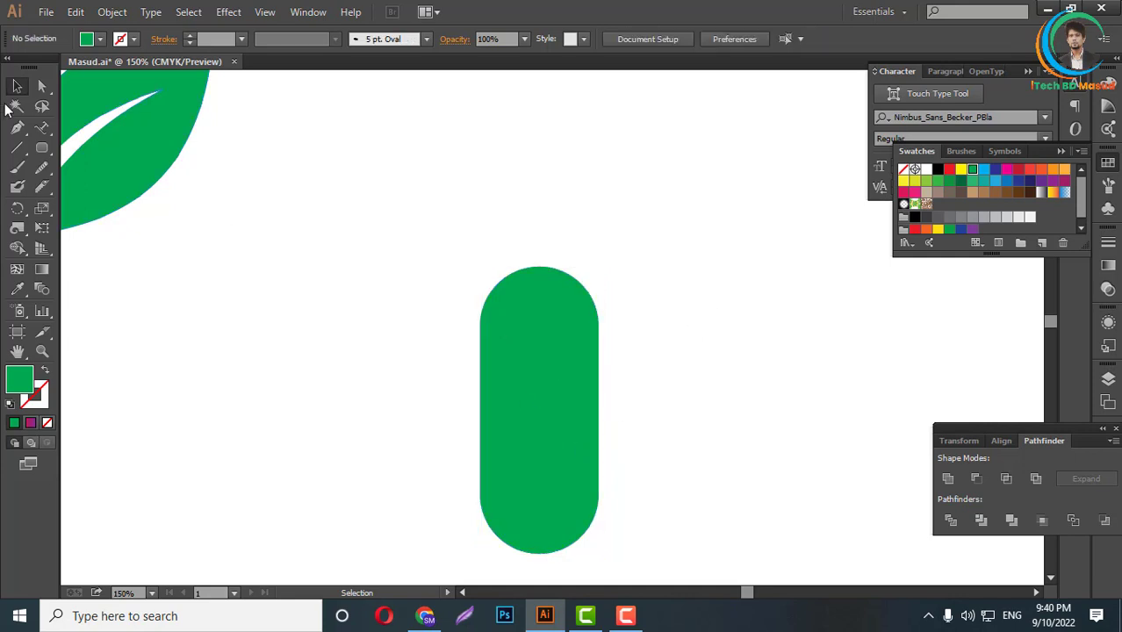
{"action": "left_click", "coordinate": [553, 465]}
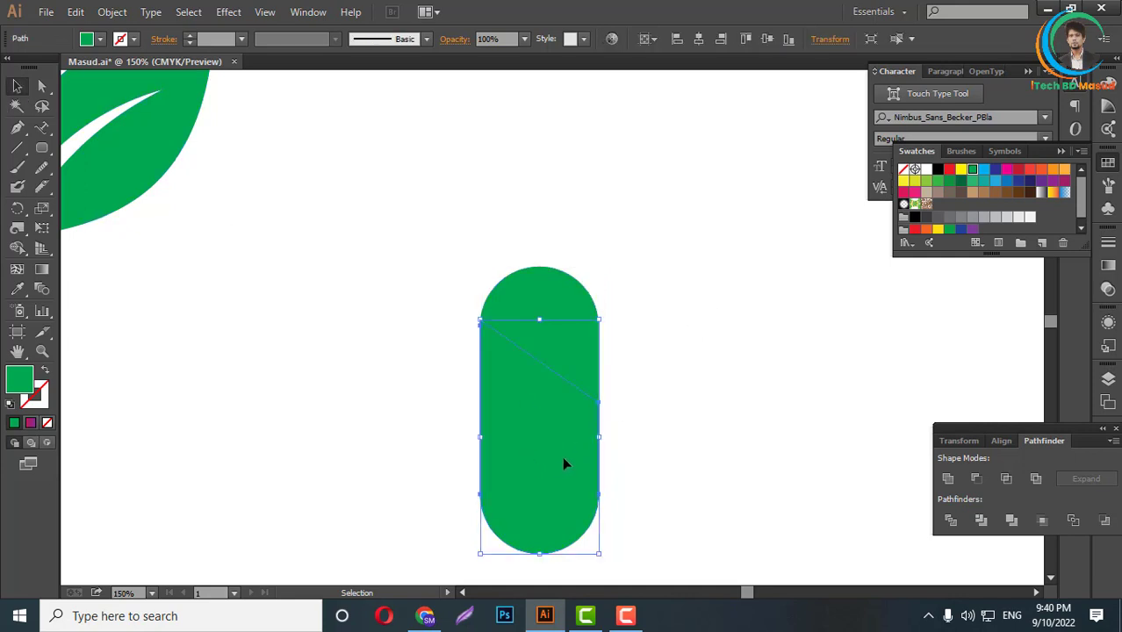
{"action": "key", "text": "Delete"}
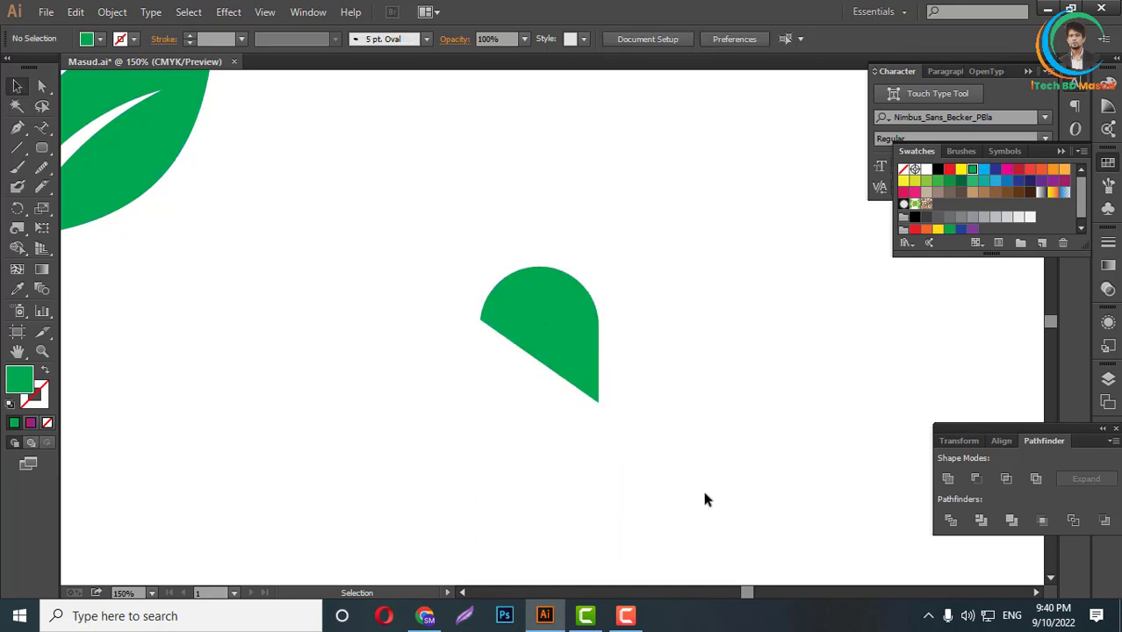
- Rotate and reflect the green wedge, then undo back to the unrotated wedge
{"action": "left_click", "coordinate": [568, 333]}
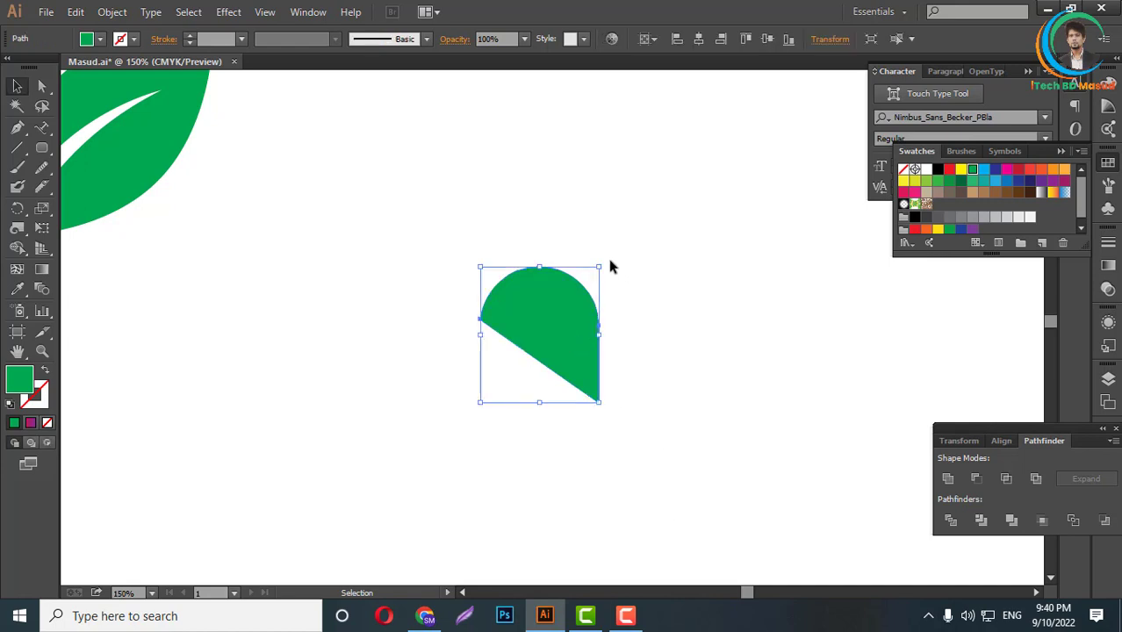
{"action": "left_click_drag", "start_coordinate": [605, 260], "coordinate": [649, 349]}
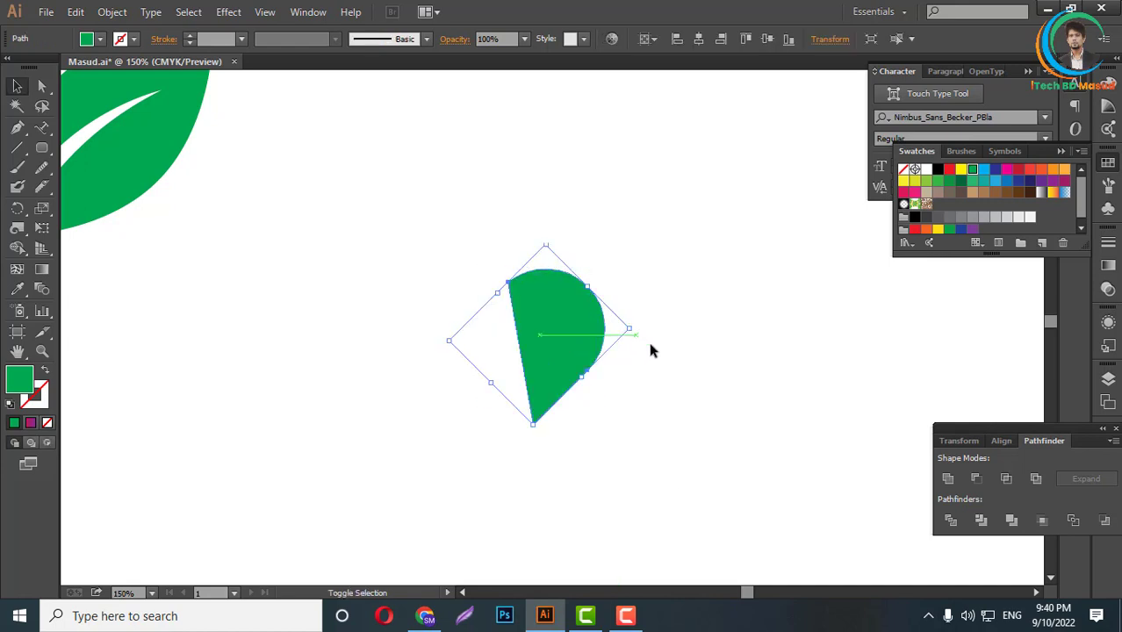
{"action": "left_click", "coordinate": [662, 445]}
{"action": "left_click", "coordinate": [567, 347]}
{"action": "right_click", "coordinate": [563, 326]}
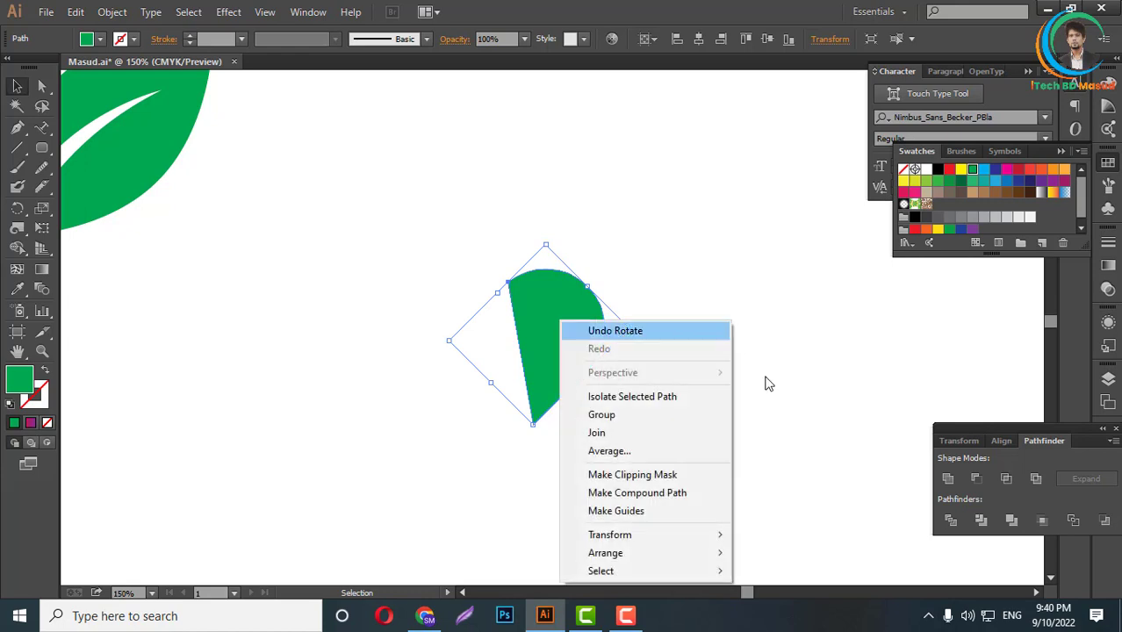
{"action": "mouse_move", "coordinate": [610, 535]}
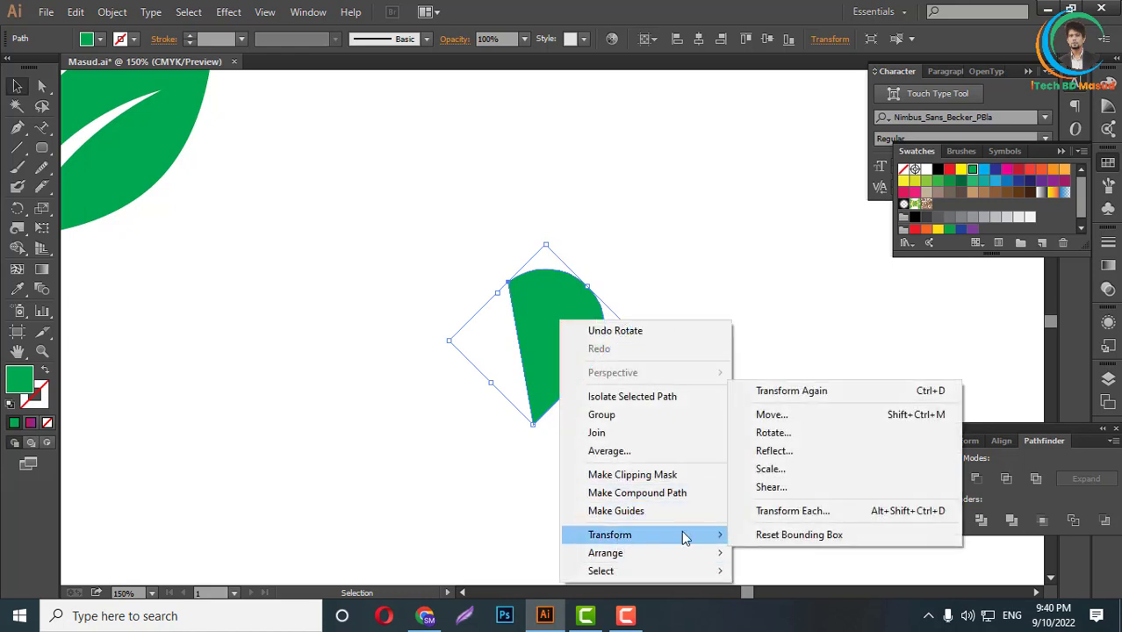
{"action": "left_click", "coordinate": [780, 450]}
{"action": "left_click", "coordinate": [571, 414]}
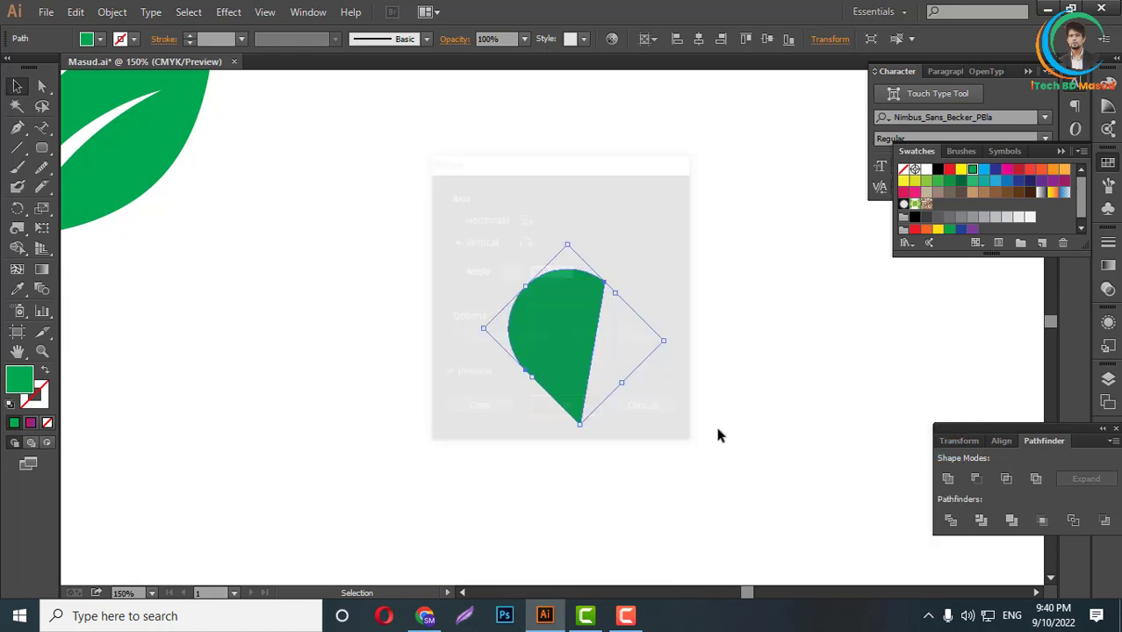
{"action": "left_click", "coordinate": [632, 343]}
{"action": "left_click", "coordinate": [529, 336]}
{"action": "key", "text": "ctrl+z"}
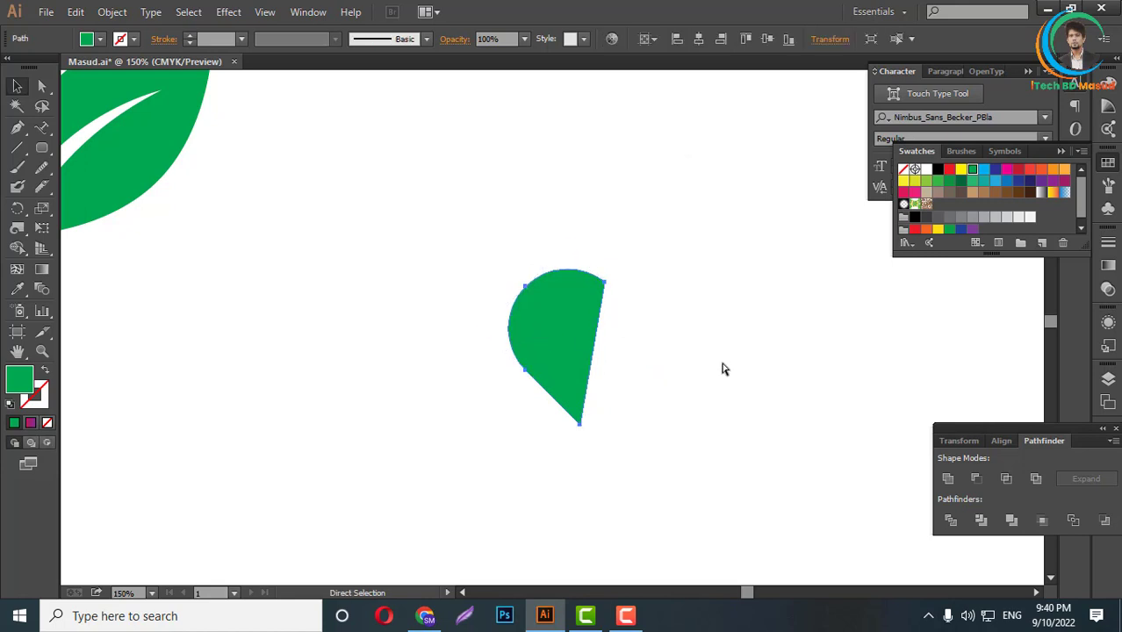
{"action": "key", "text": "ctrl+z"}
{"action": "key", "text": "ctrl+z"}
- Make a reflected copy of the wedge and rotate it against the original into a heart
{"action": "right_click", "coordinate": [539, 331]}
{"action": "mouse_move", "coordinate": [588, 545]}
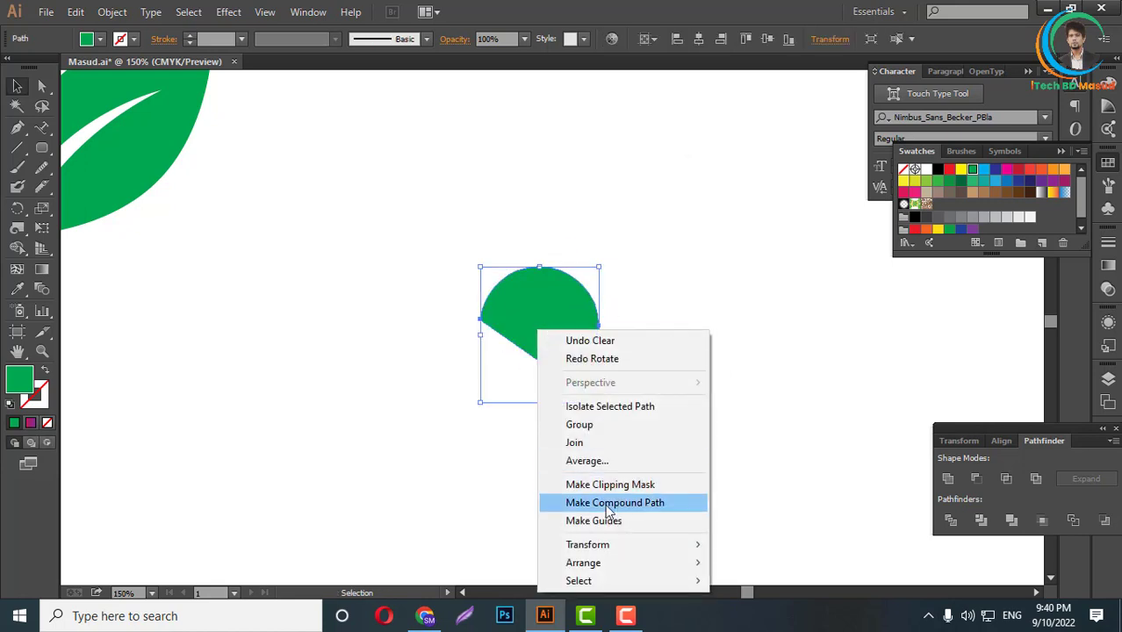
{"action": "left_click", "coordinate": [753, 459]}
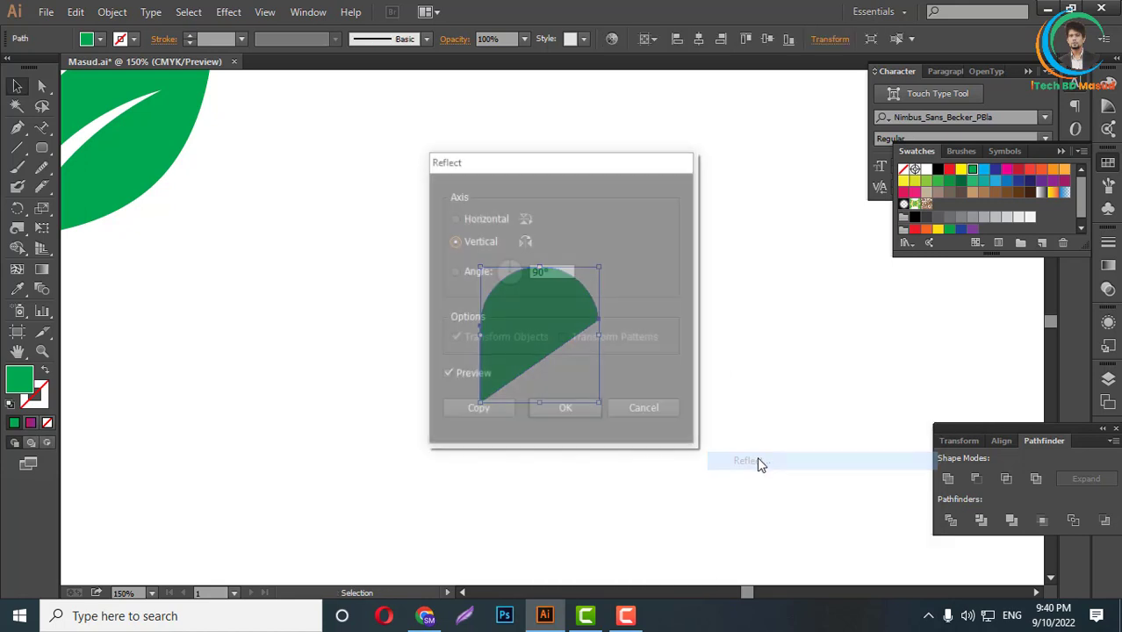
{"action": "left_click", "coordinate": [478, 410]}
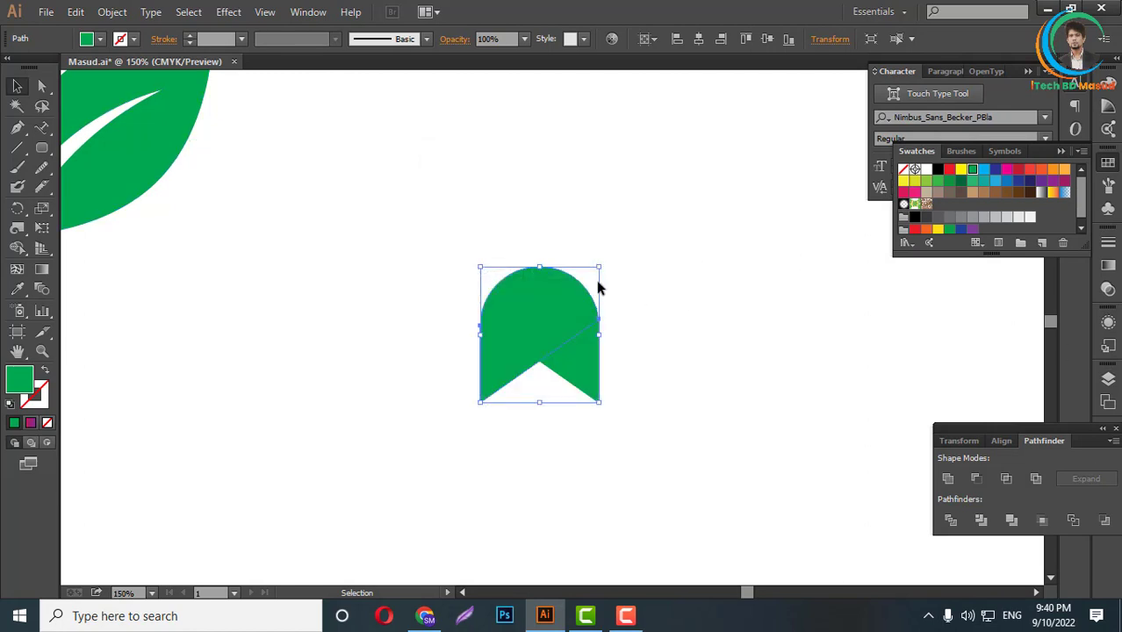
{"action": "mouse_move", "coordinate": [606, 263]}
{"action": "left_mouse_down"}
{"action": "mouse_move", "coordinate": [432, 253]}
{"action": "mouse_move", "coordinate": [484, 438]}
{"action": "left_mouse_up"}
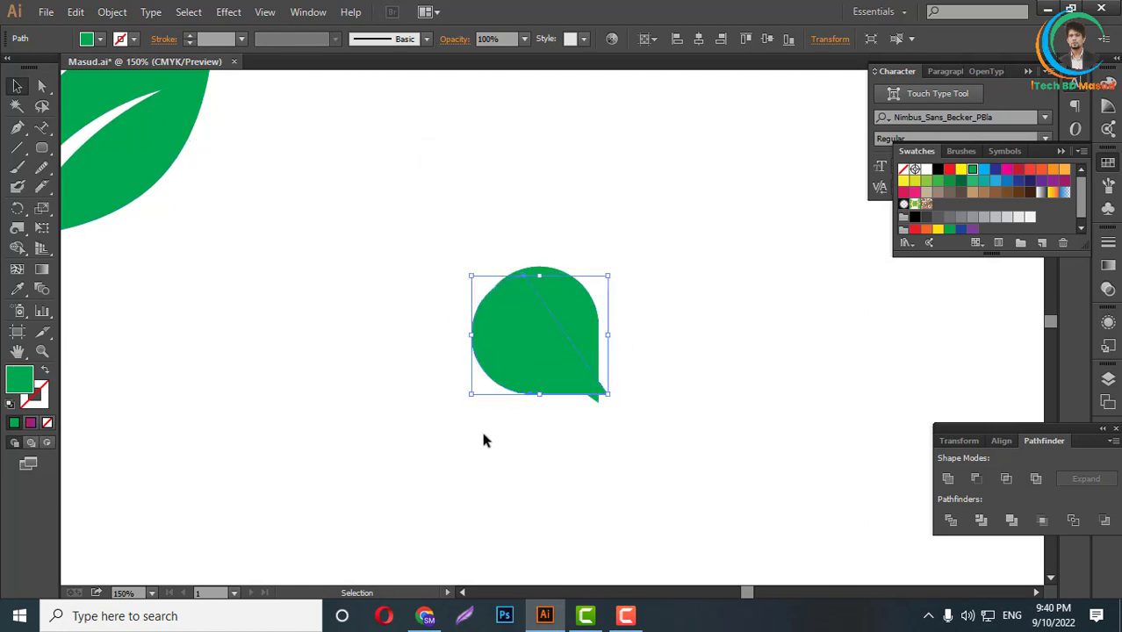
{"action": "mouse_move", "coordinate": [522, 370]}
{"action": "left_mouse_down"}
{"action": "mouse_move", "coordinate": [495, 389]}
{"action": "mouse_move", "coordinate": [495, 404]}
{"action": "left_mouse_up"}
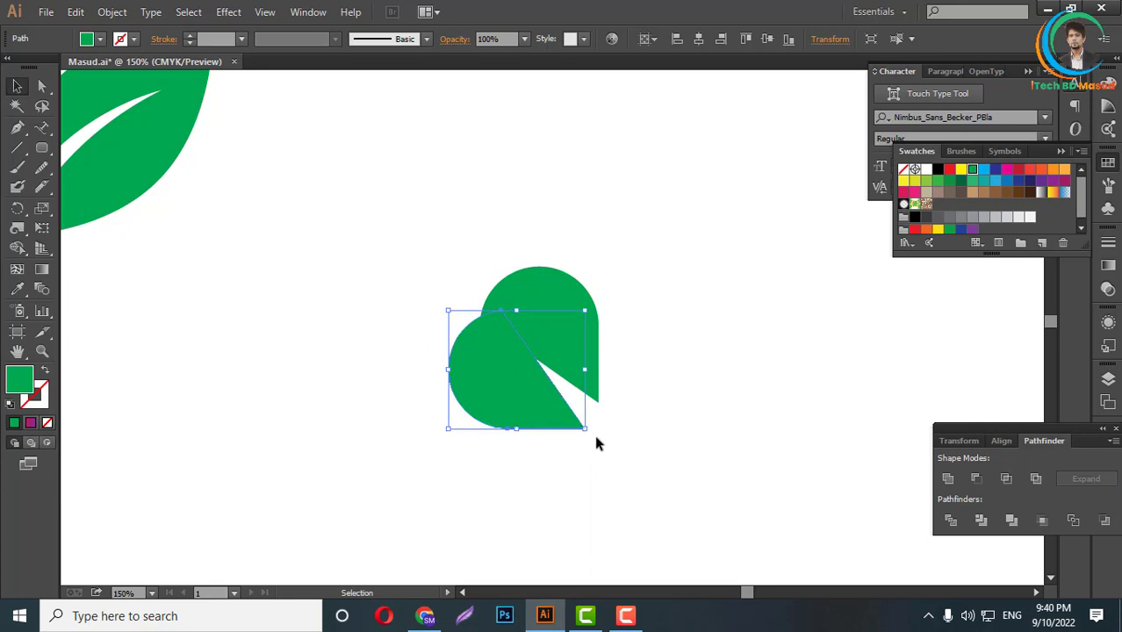
{"action": "left_click_drag", "start_coordinate": [592, 429], "coordinate": [619, 411]}
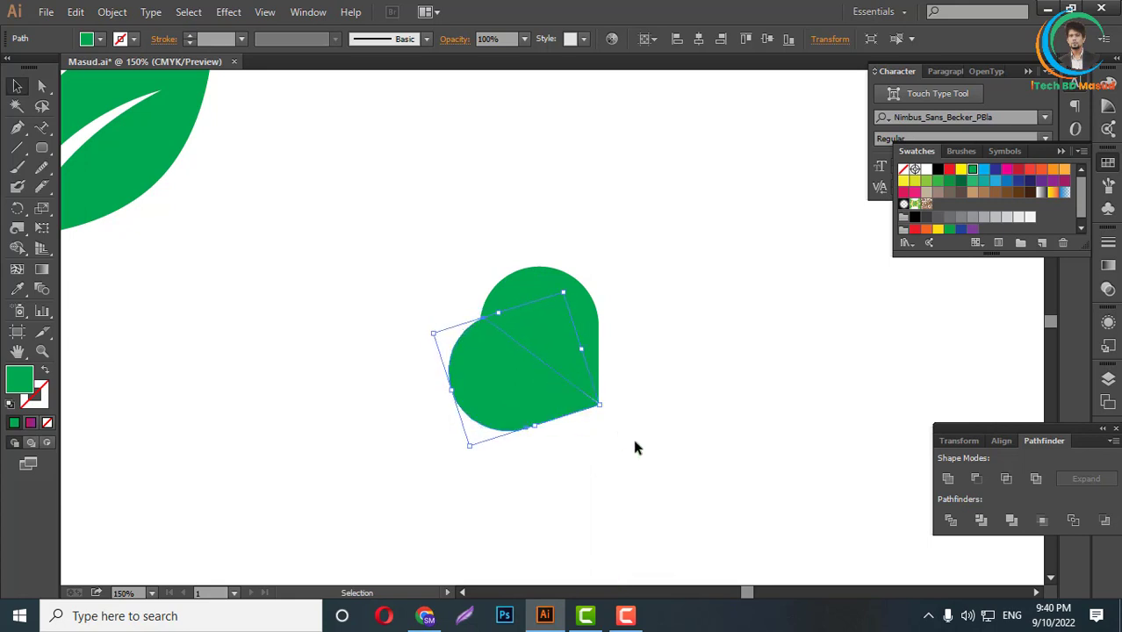
{"action": "left_click", "coordinate": [636, 446]}
{"action": "scroll", "coordinate": [541, 380], "scroll_direction": "up", "scroll_amount": 2}
{"action": "mouse_move", "coordinate": [526, 381]}
{"action": "left_mouse_down"}
{"action": "mouse_move", "coordinate": [522, 359]}
{"action": "mouse_move", "coordinate": [538, 402]}
{"action": "left_mouse_up"}
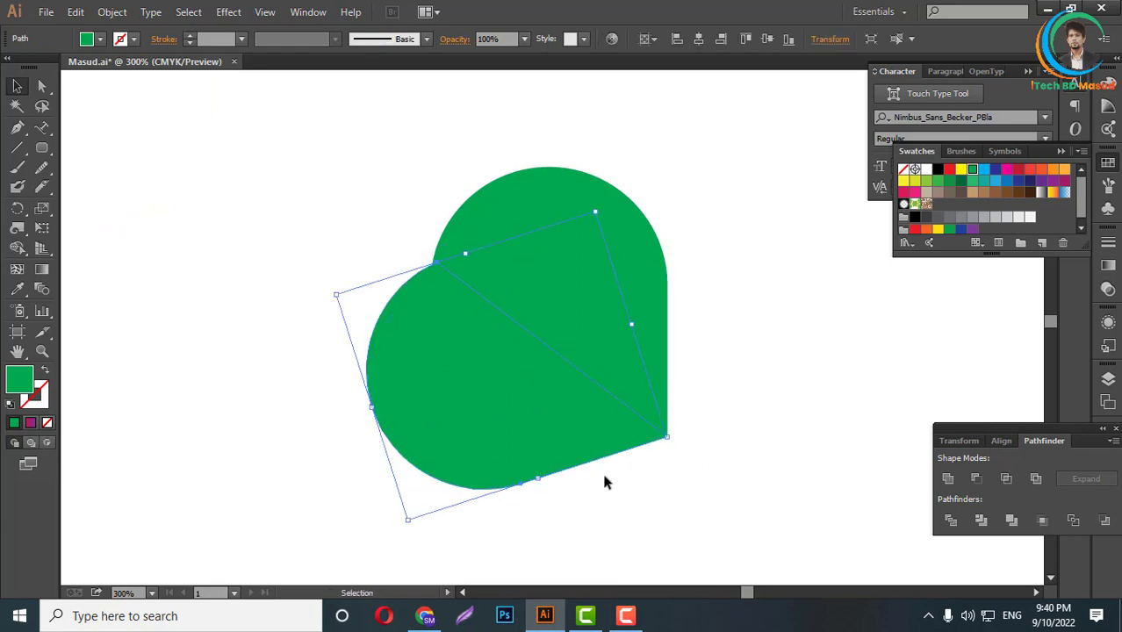
{"action": "left_click", "coordinate": [741, 491]}
- Move the green heart up beside the leaf
{"action": "scroll", "coordinate": [525, 402], "scroll_direction": "up", "scroll_amount": 3}
{"action": "scroll", "coordinate": [526, 403], "scroll_direction": "down", "scroll_amount": 5}
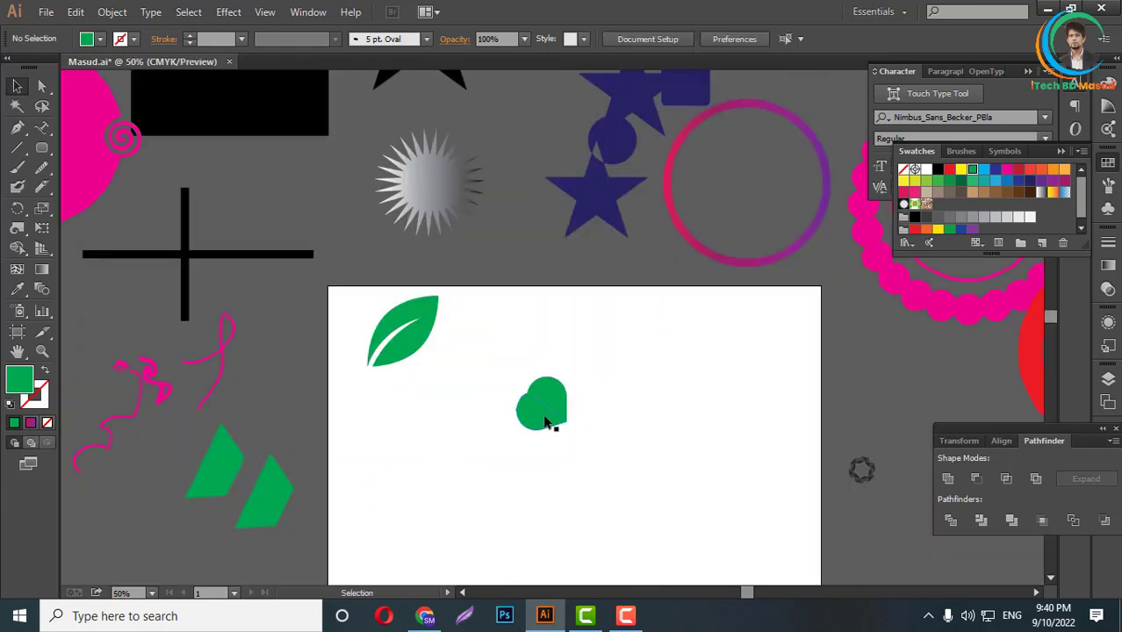
{"action": "scroll", "coordinate": [545, 422], "scroll_direction": "up", "scroll_amount": 6}
{"action": "left_click", "coordinate": [457, 307]}
{"action": "scroll", "coordinate": [650, 356], "scroll_direction": "down", "scroll_amount": 5}
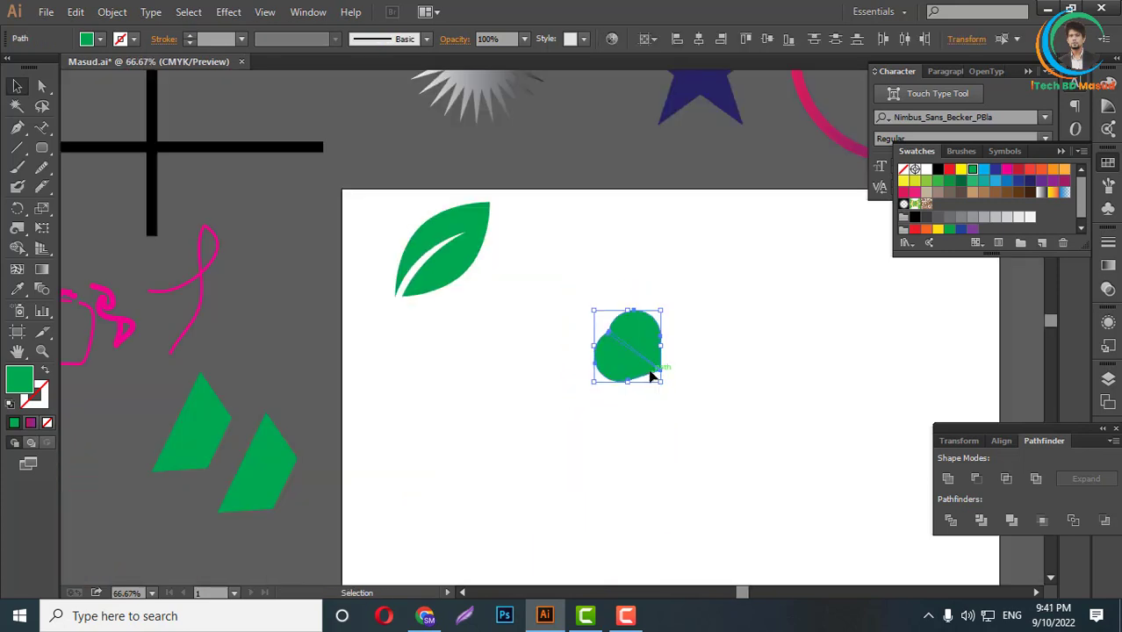
{"action": "left_click_drag", "start_coordinate": [650, 370], "coordinate": [592, 215]}
{"action": "left_click", "coordinate": [765, 364]}
{"action": "scroll", "coordinate": [765, 364], "scroll_direction": "up", "scroll_amount": 2}
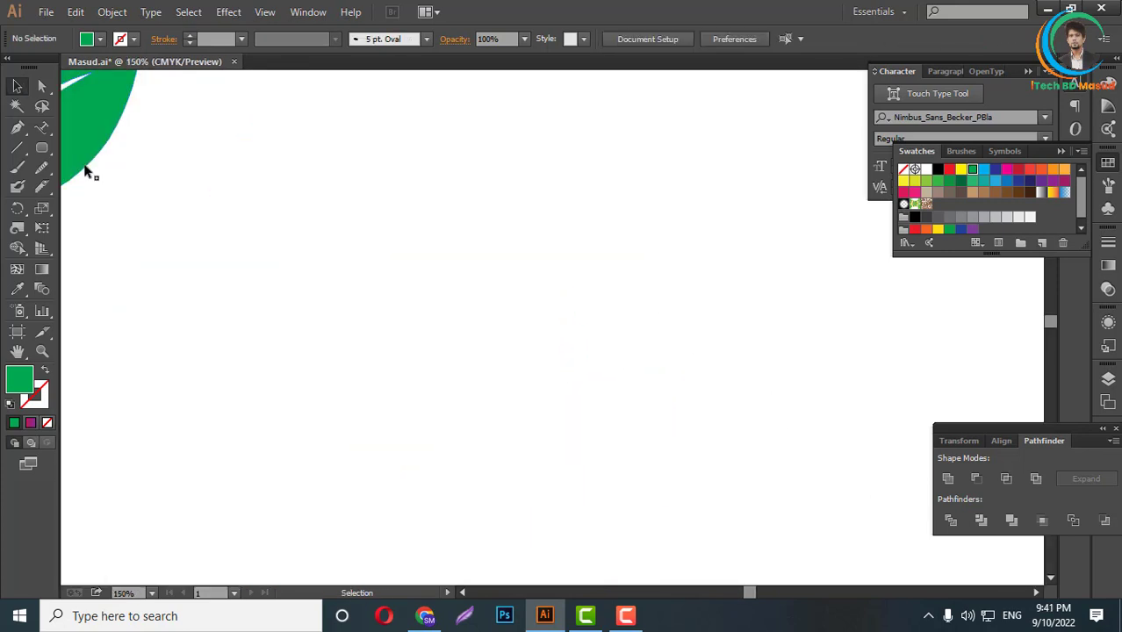
- Draw a circle and stretch it down into a taller ellipse
{"action": "left_click_drag", "start_coordinate": [44, 151], "coordinate": [88, 185]}
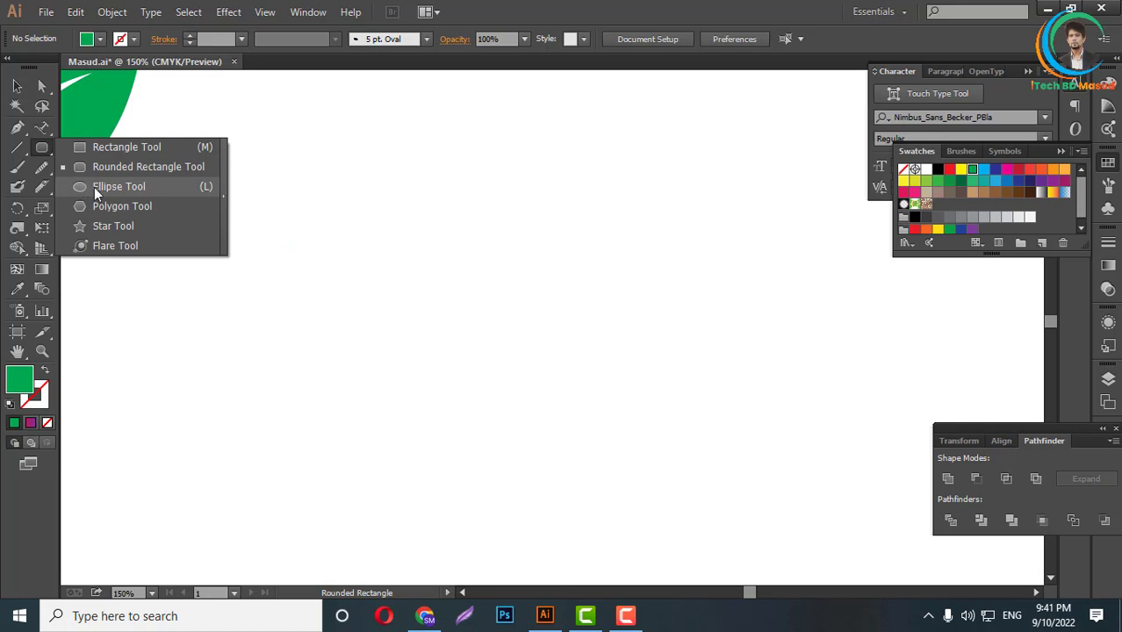
{"action": "left_click_drag", "start_coordinate": [464, 180], "coordinate": [675, 407]}
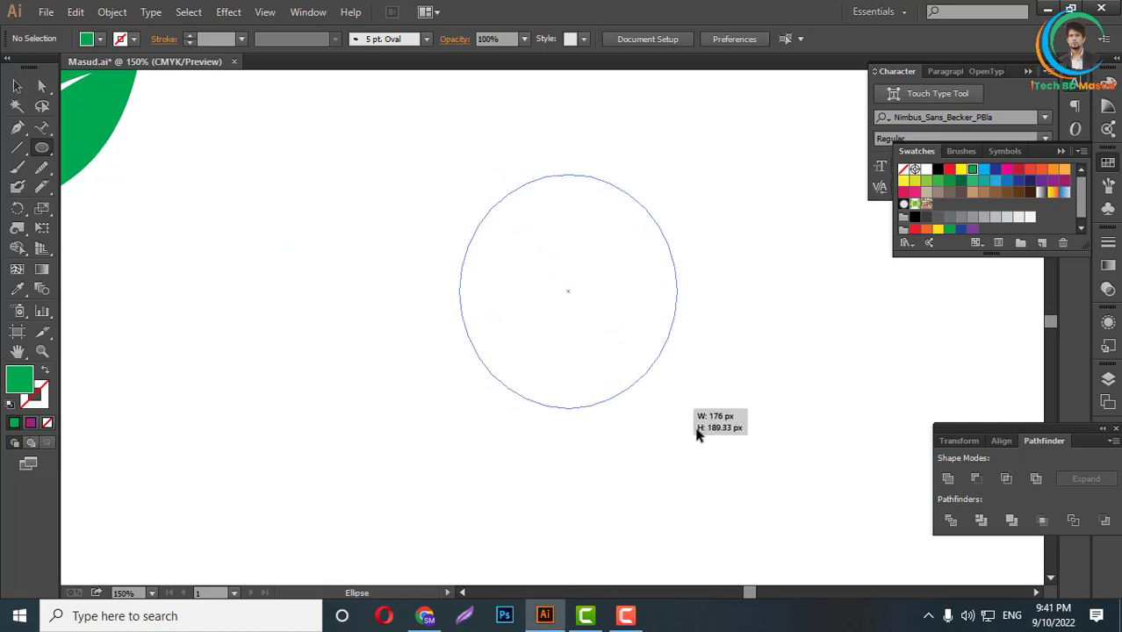
{"action": "left_click_drag", "start_coordinate": [675, 407], "coordinate": [685, 430]}
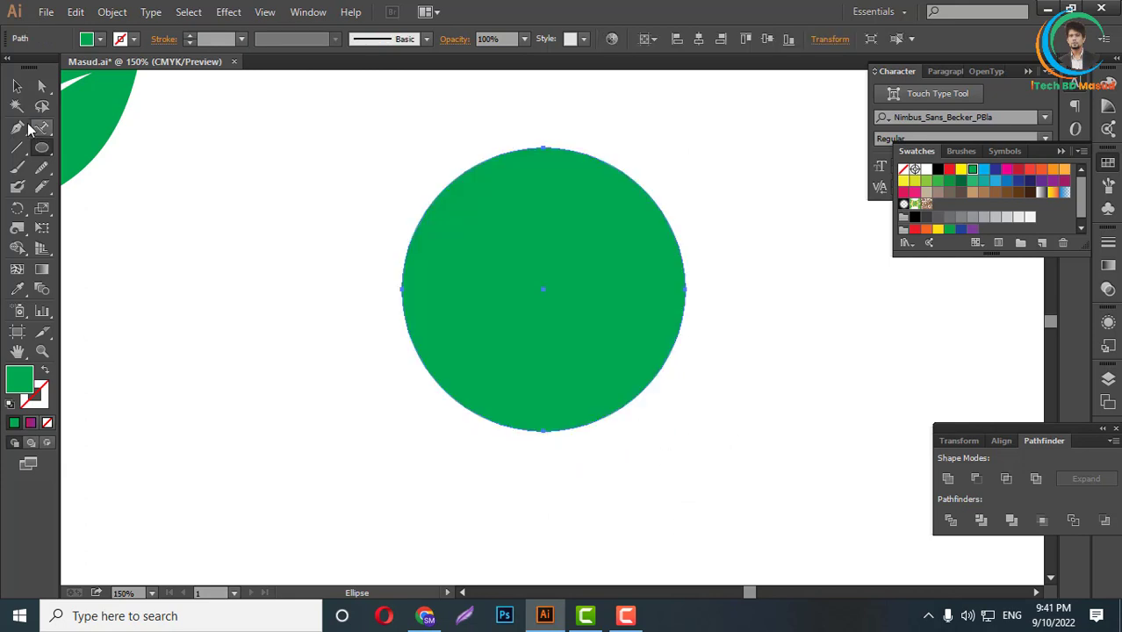
{"action": "key", "text": "v"}
{"action": "scroll", "coordinate": [444, 294], "scroll_direction": "down", "scroll_amount": 2}
{"action": "left_click_drag", "start_coordinate": [491, 351], "coordinate": [490, 373]}
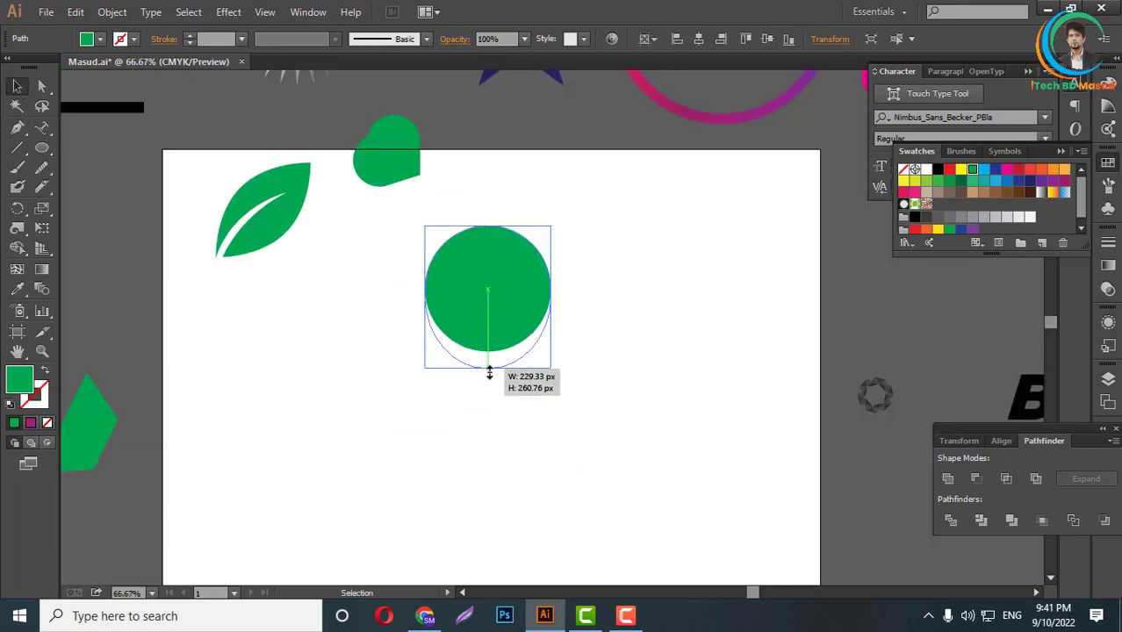
{"action": "scroll", "coordinate": [492, 220], "scroll_direction": "up", "scroll_amount": 2}
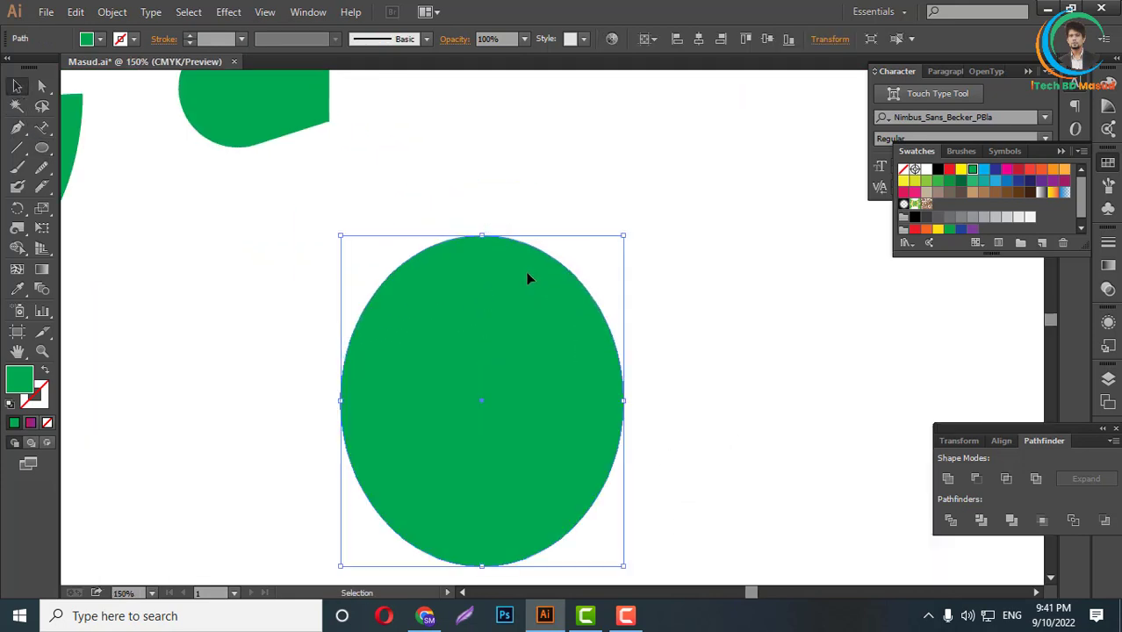
- Raise the ellipse's top anchor to shape it into an egg
{"action": "left_click", "coordinate": [43, 84]}
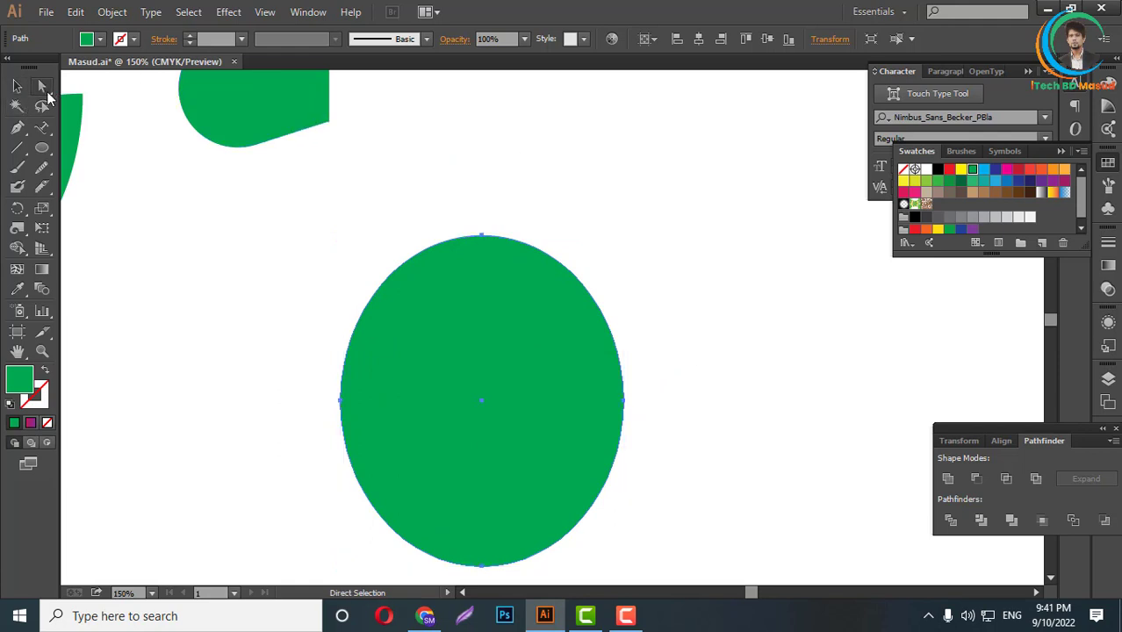
{"action": "left_click", "coordinate": [481, 237]}
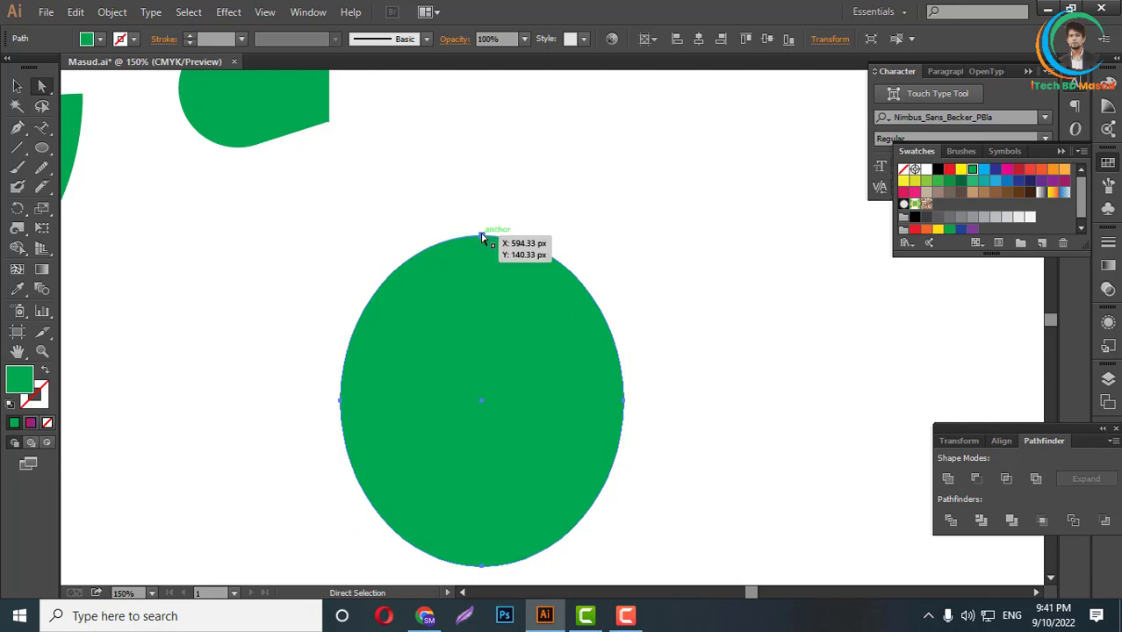
{"action": "left_click_drag", "start_coordinate": [482, 237], "coordinate": [483, 201]}
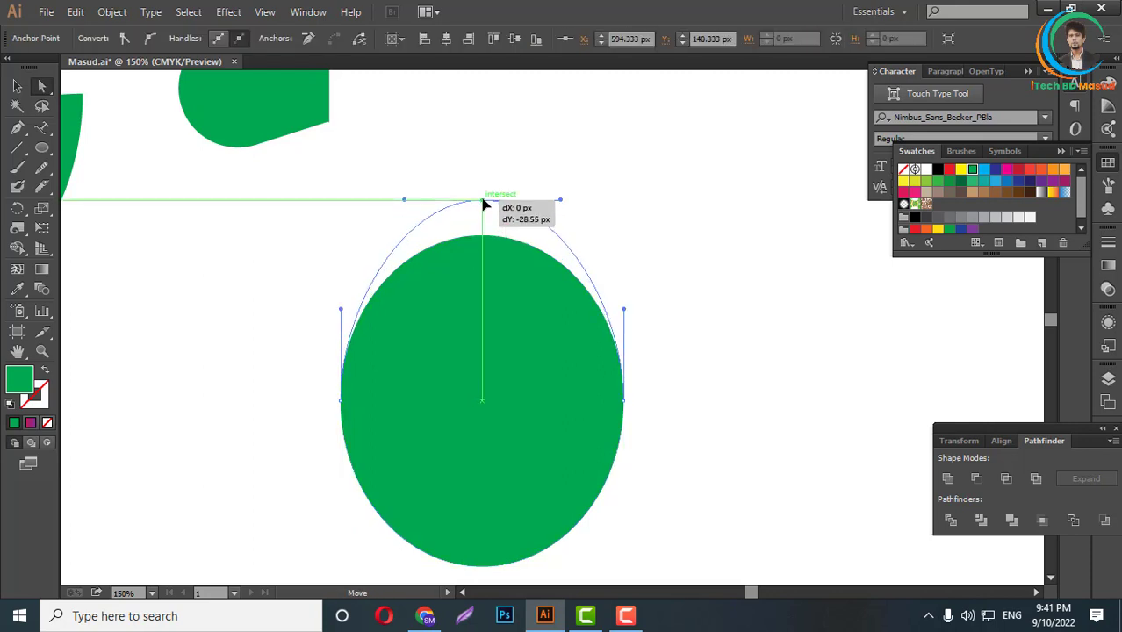
{"action": "left_click", "coordinate": [681, 225]}
{"action": "scroll", "coordinate": [526, 276], "scroll_direction": "down", "scroll_amount": 3}
{"action": "scroll", "coordinate": [539, 289], "scroll_direction": "down", "scroll_amount": 1}
{"action": "scroll", "coordinate": [555, 309], "scroll_direction": "up", "scroll_amount": 4}
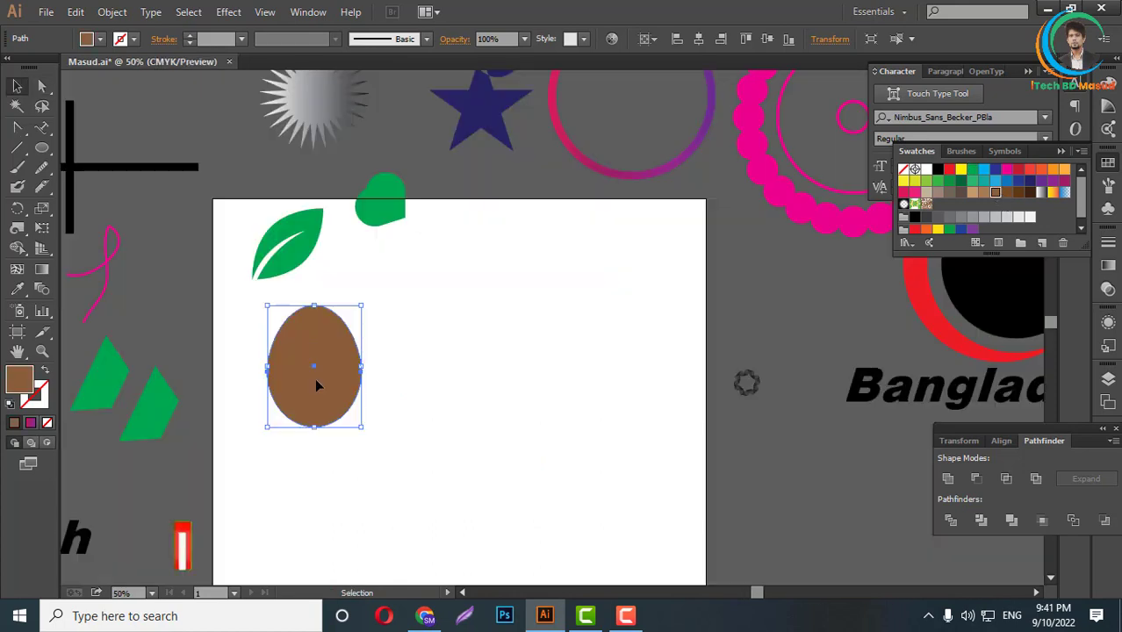
- Duplicate the brown egg, sharpen the copy's top into a teardrop, and place it above-right
{"action": "left_click_drag", "start_coordinate": [318, 385], "coordinate": [471, 401], "text": "alt"}
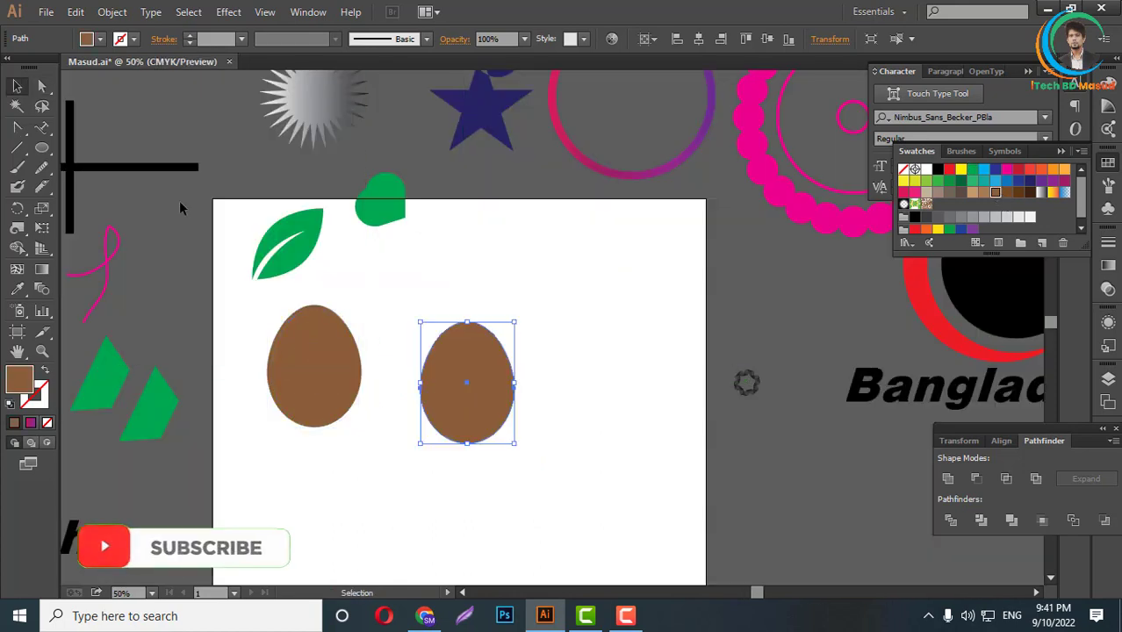
{"action": "key", "text": "shift+c"}
{"action": "left_click", "coordinate": [428, 375]}
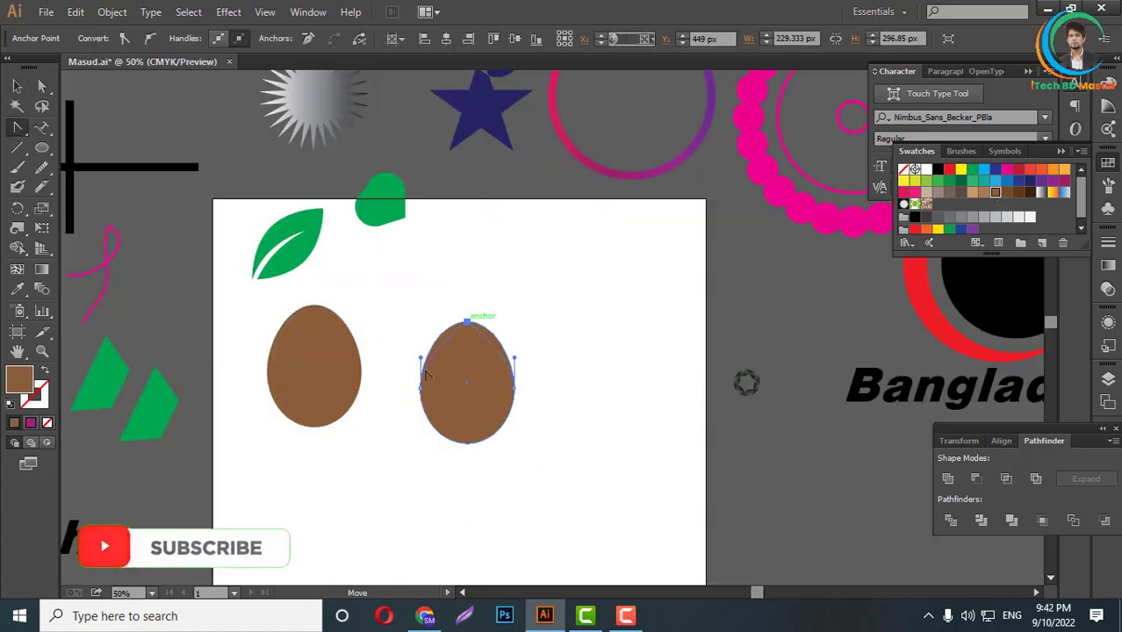
{"action": "left_click", "coordinate": [467, 322]}
{"action": "left_click", "coordinate": [17, 85]}
{"action": "left_click", "coordinate": [158, 156]}
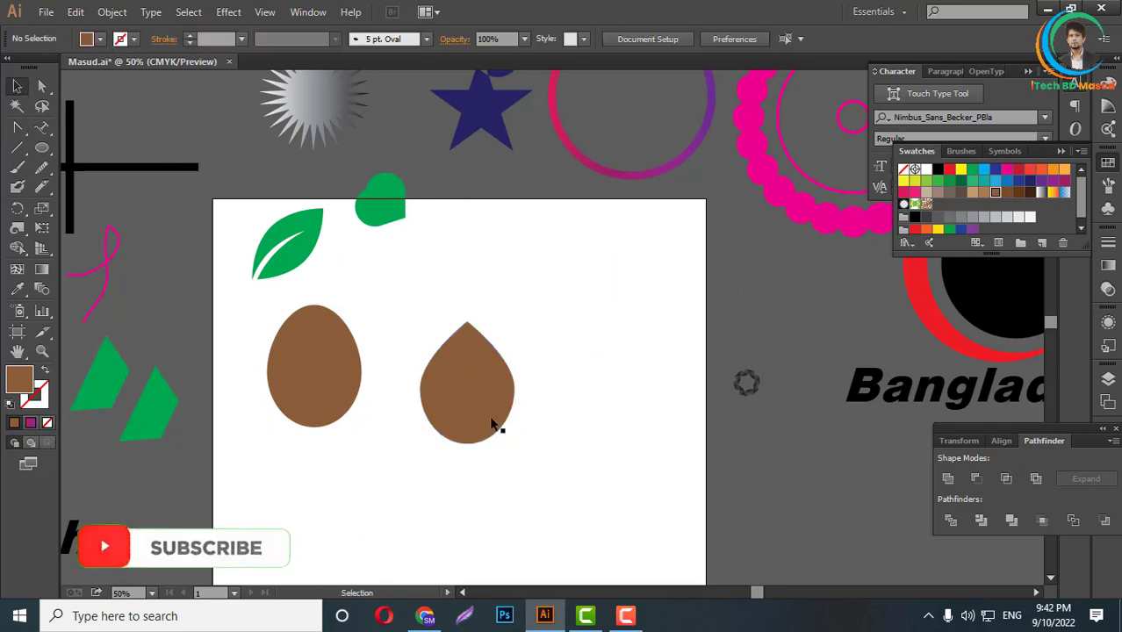
{"action": "scroll", "coordinate": [494, 425], "scroll_direction": "up", "scroll_amount": 5}
{"action": "scroll", "coordinate": [614, 488], "scroll_direction": "down", "scroll_amount": 5}
{"action": "left_click_drag", "start_coordinate": [515, 406], "coordinate": [478, 303]}
{"action": "left_click", "coordinate": [609, 393]}
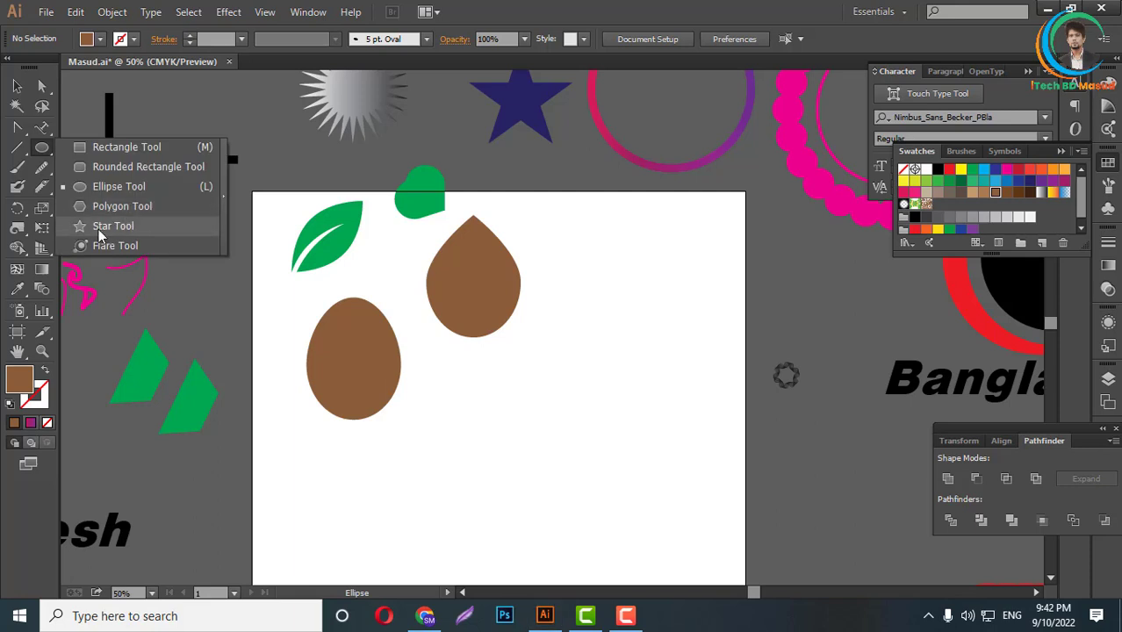
- Draw a brown 11-sided polygon to the right of the teardrop
{"action": "left_click_drag", "start_coordinate": [109, 223], "coordinate": [90, 208]}
{"action": "left_click_drag", "start_coordinate": [595, 355], "coordinate": [647, 406]}
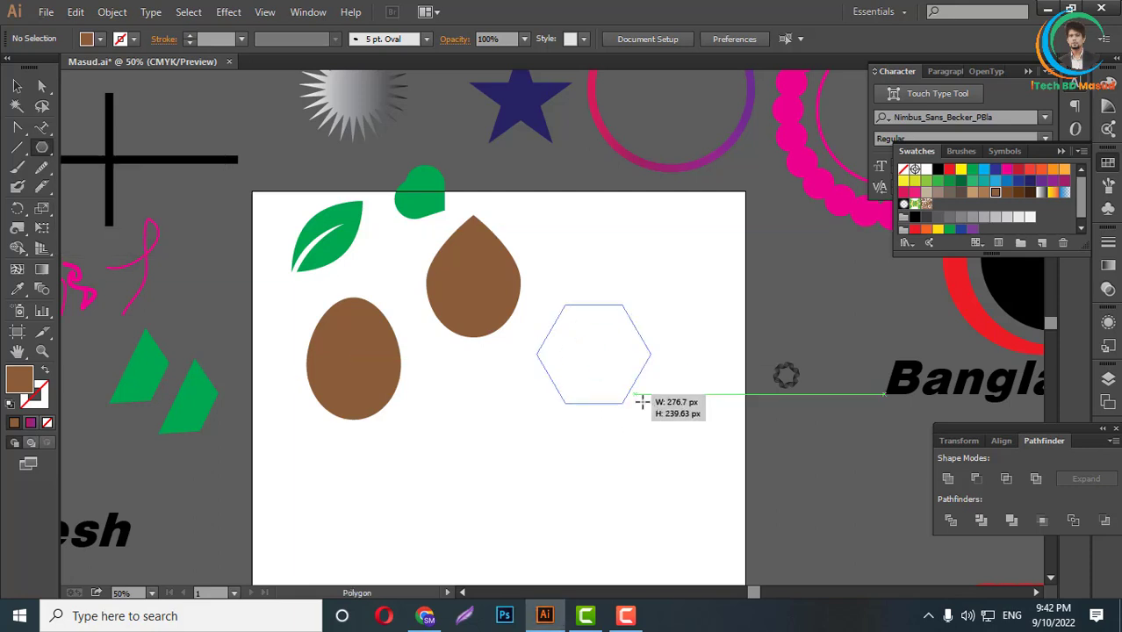
{"action": "key", "text": "Up"}
{"action": "key", "text": "Up"}
{"action": "key", "text": "Up"}
{"action": "key", "text": "Up"}
{"action": "key", "text": "Up"}
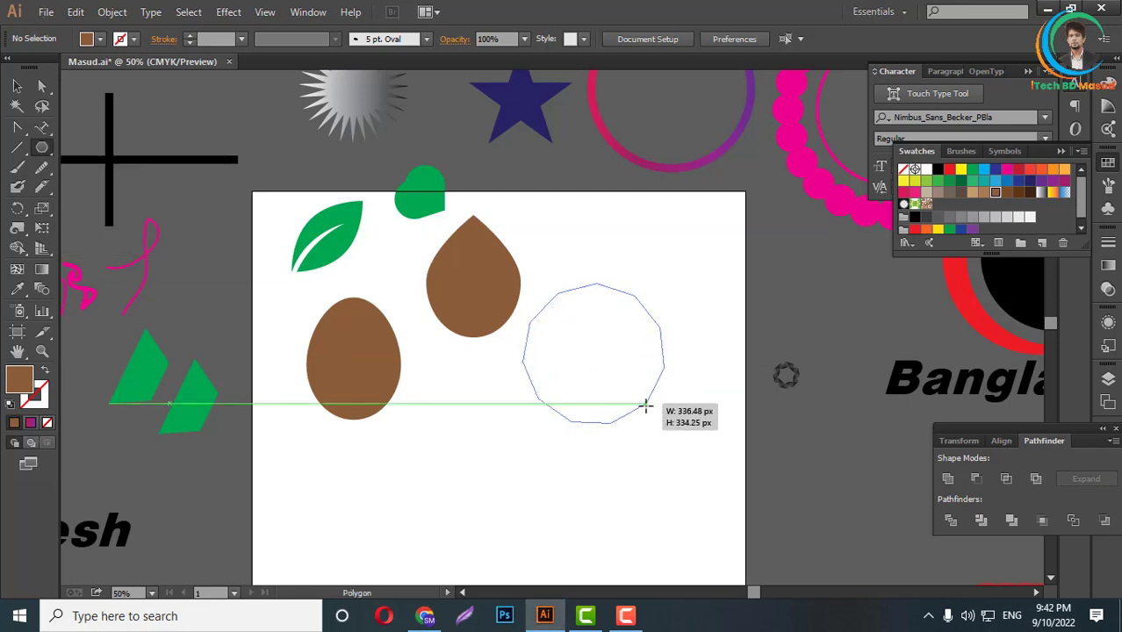
{"action": "left_click_drag", "start_coordinate": [647, 405], "coordinate": [656, 408]}
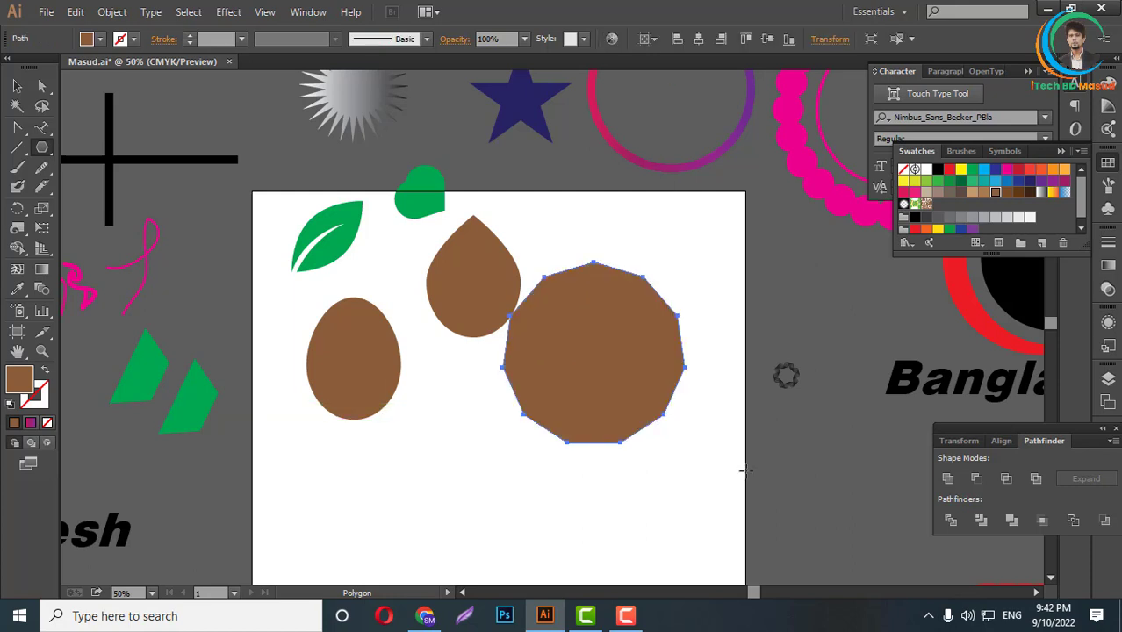
{"action": "left_click", "coordinate": [24, 102]}
{"action": "left_click", "coordinate": [486, 366]}
- Select the brown shapes on the artboard, then clear the selection
{"action": "scroll", "coordinate": [486, 366], "scroll_direction": "down", "scroll_amount": 3}
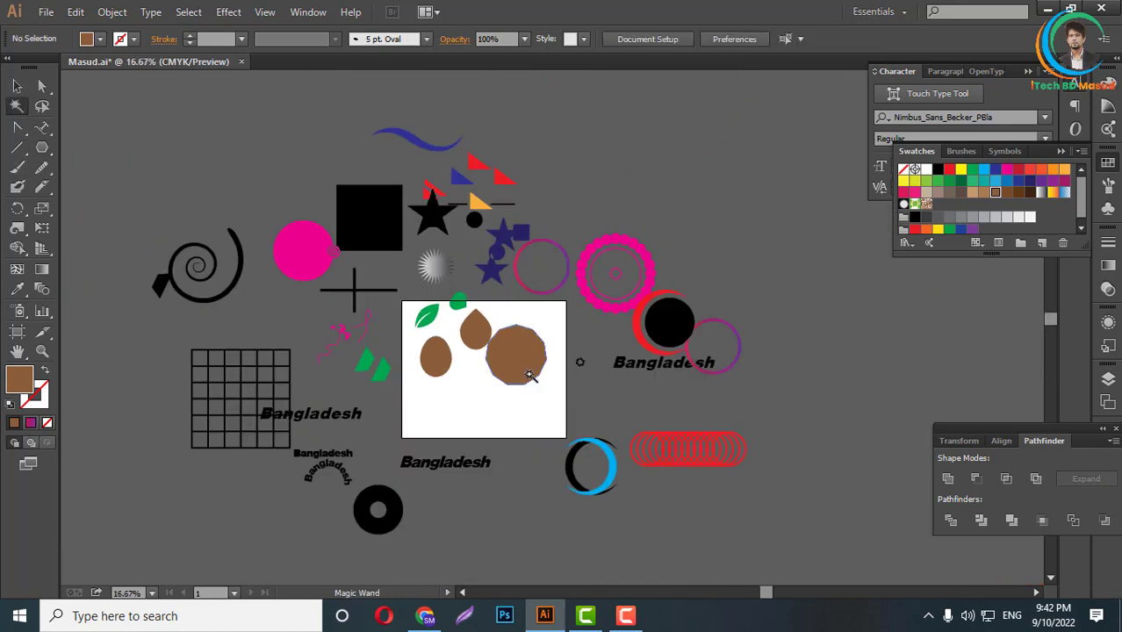
{"action": "left_click", "coordinate": [17, 86]}
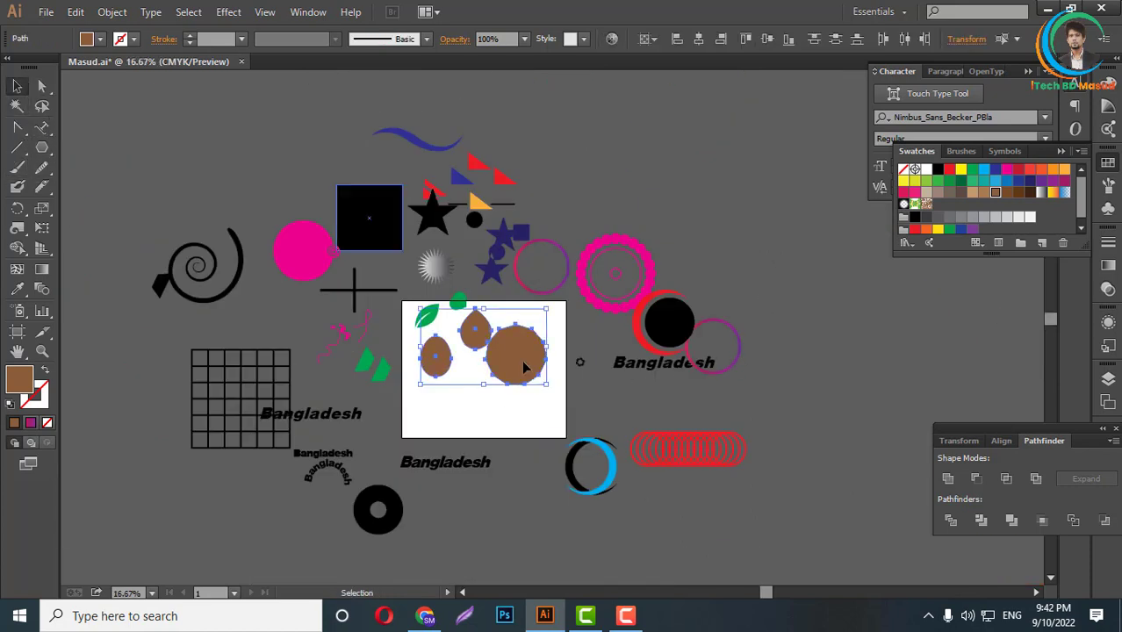
{"action": "scroll", "coordinate": [521, 360], "scroll_direction": "up", "scroll_amount": 2}
{"action": "left_click", "coordinate": [549, 407]}
{"action": "scroll", "coordinate": [391, 435], "scroll_direction": "up", "scroll_amount": 3}
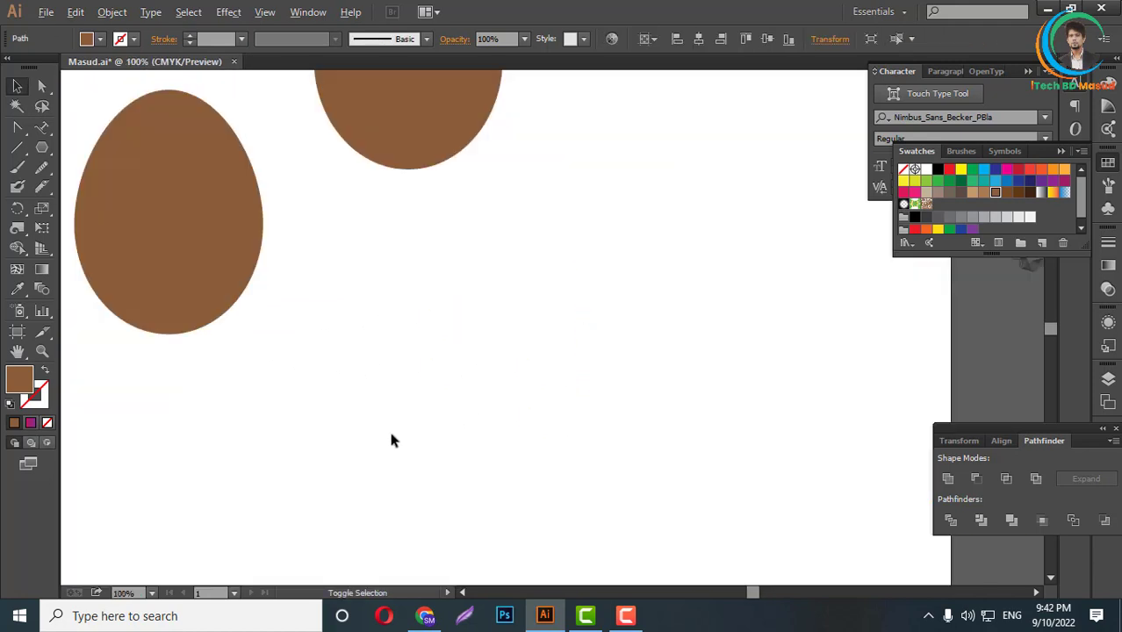
{"action": "scroll", "coordinate": [83, 162], "scroll_direction": "down", "scroll_amount": 2}
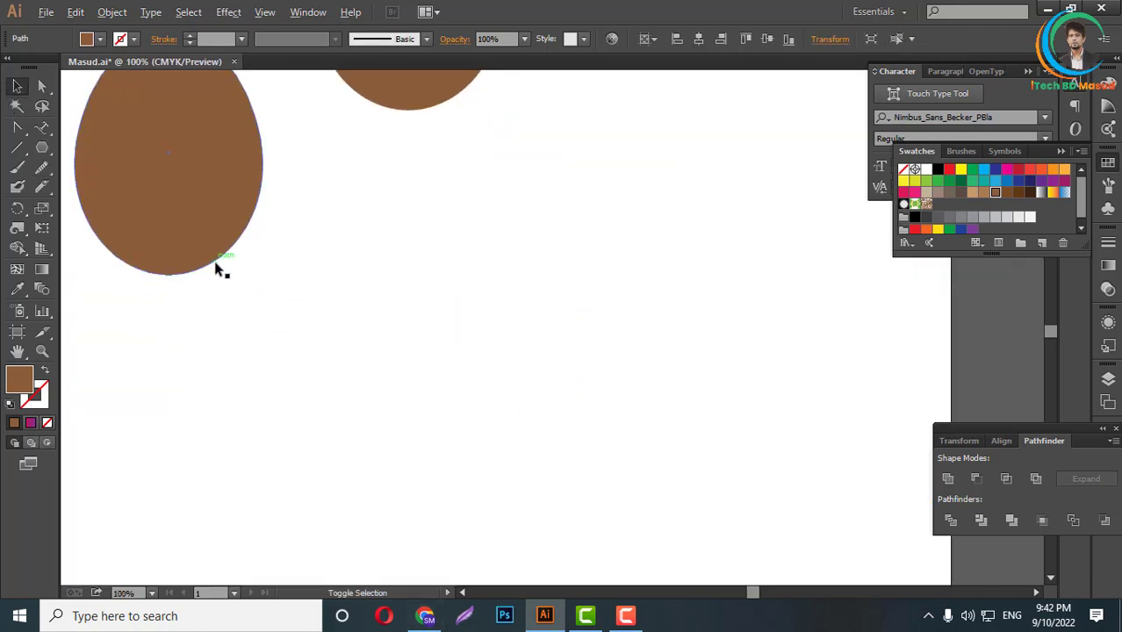
{"action": "scroll", "coordinate": [220, 268], "scroll_direction": "down", "scroll_amount": 1}
{"action": "left_click", "coordinate": [280, 307]}
- Draw a large brown 14-point star below the teardrop
{"action": "left_click_drag", "start_coordinate": [41, 148], "coordinate": [112, 242]}
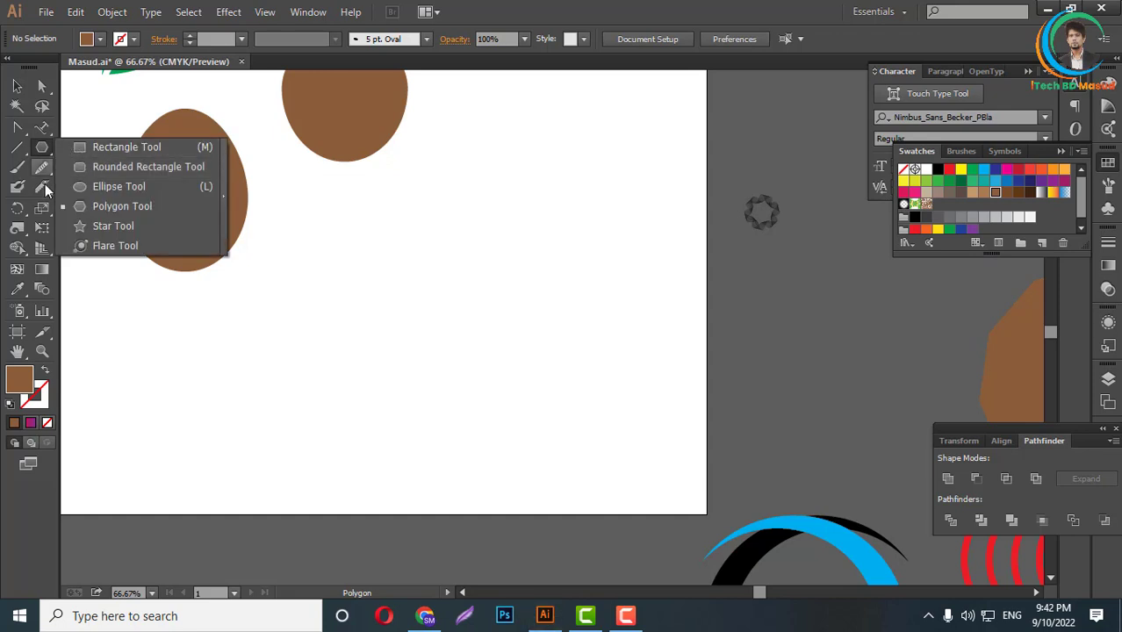
{"action": "left_click", "coordinate": [98, 230]}
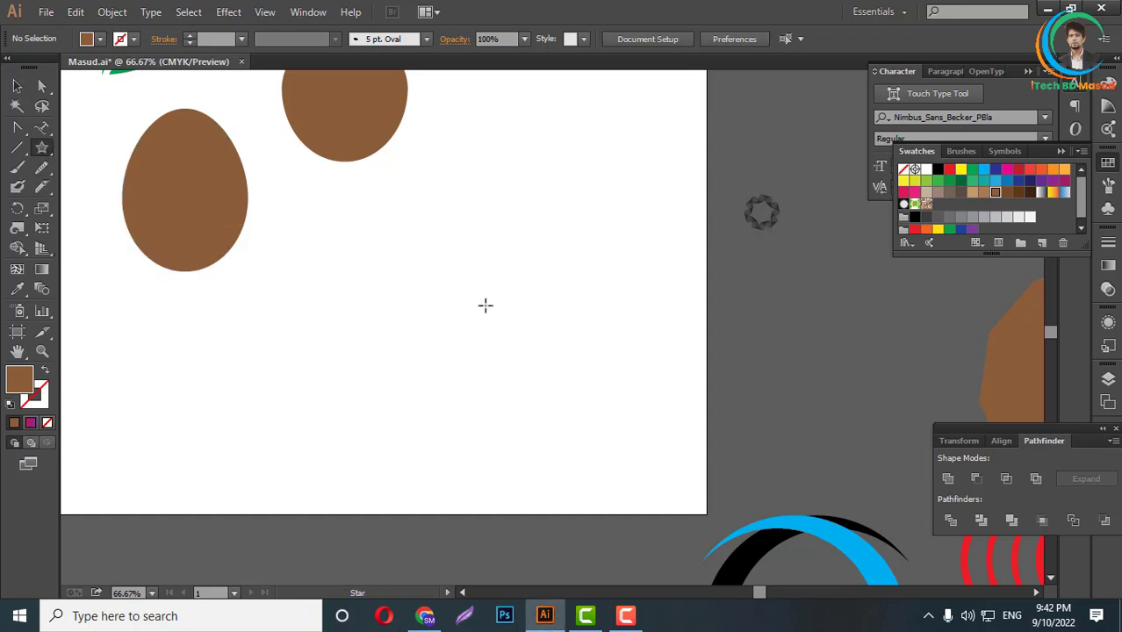
{"action": "mouse_move", "coordinate": [446, 256]}
{"action": "left_mouse_down"}
{"action": "mouse_move", "coordinate": [597, 415]}
{"action": "mouse_move", "coordinate": [494, 276]}
{"action": "mouse_move", "coordinate": [556, 357]}
{"action": "left_mouse_up"}
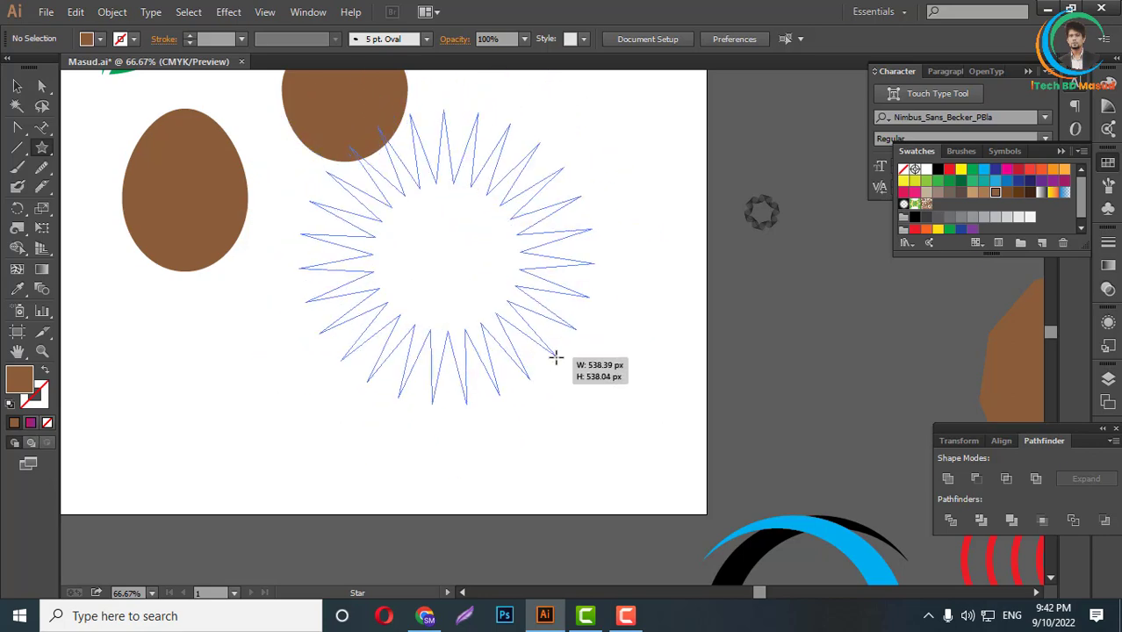
{"action": "key", "text": "Up"}
{"action": "key", "text": "Down"}
{"action": "key", "text": "Down"}
{"action": "key", "text": "Down"}
{"action": "key", "text": "Down"}
{"action": "key", "text": "Down"}
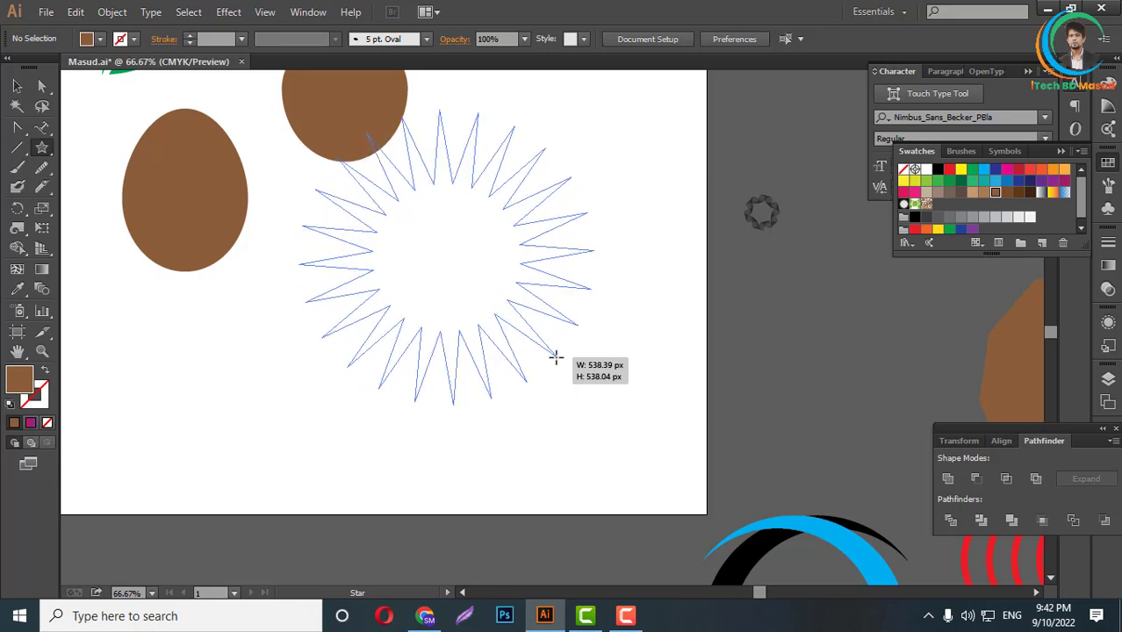
{"action": "key", "text": "Down"}
{"action": "key", "text": "Down"}
{"action": "key", "text": "Down"}
{"action": "key", "text": "Down"}
{"action": "key", "text": "Down"}
{"action": "key", "text": "Down"}
{"action": "key", "text": "Down"}
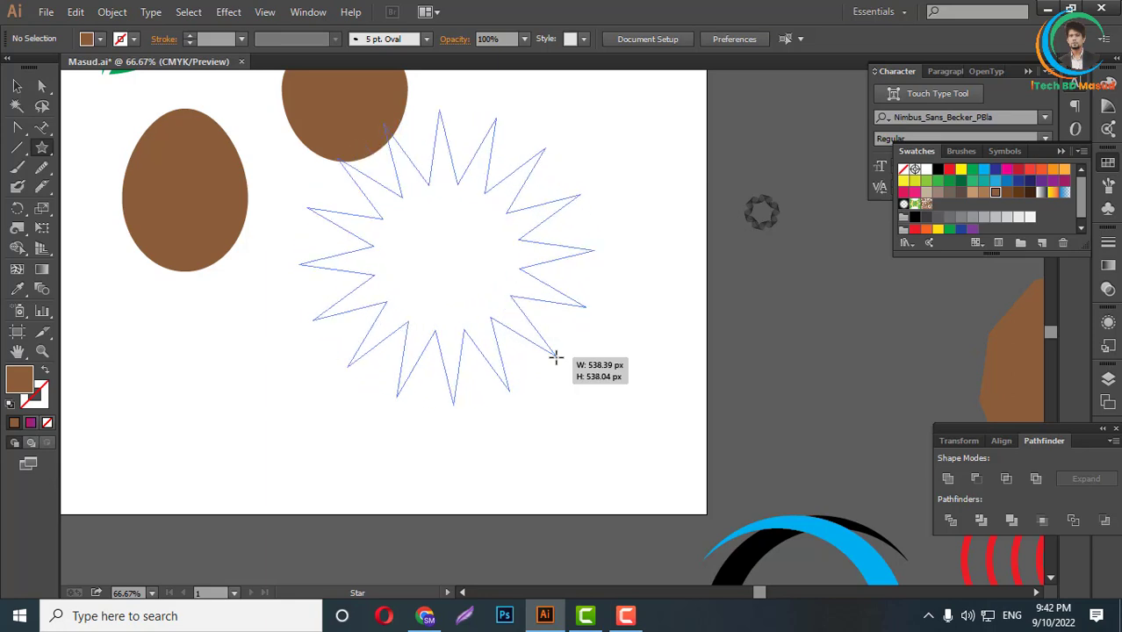
{"action": "key", "text": "Down"}
{"action": "key", "text": "Down"}
{"action": "left_click_drag", "start_coordinate": [556, 356], "coordinate": [556, 356]}
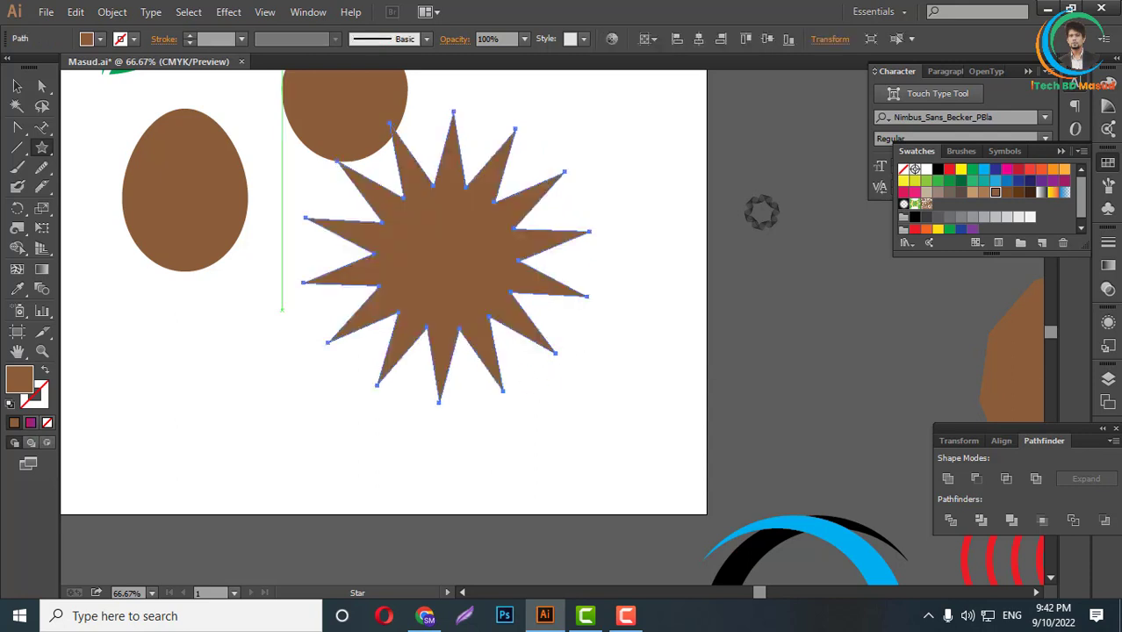
- Move the star lower and tilt it slightly
{"action": "left_click", "coordinate": [18, 86]}
{"action": "left_click_drag", "start_coordinate": [394, 264], "coordinate": [404, 342]}
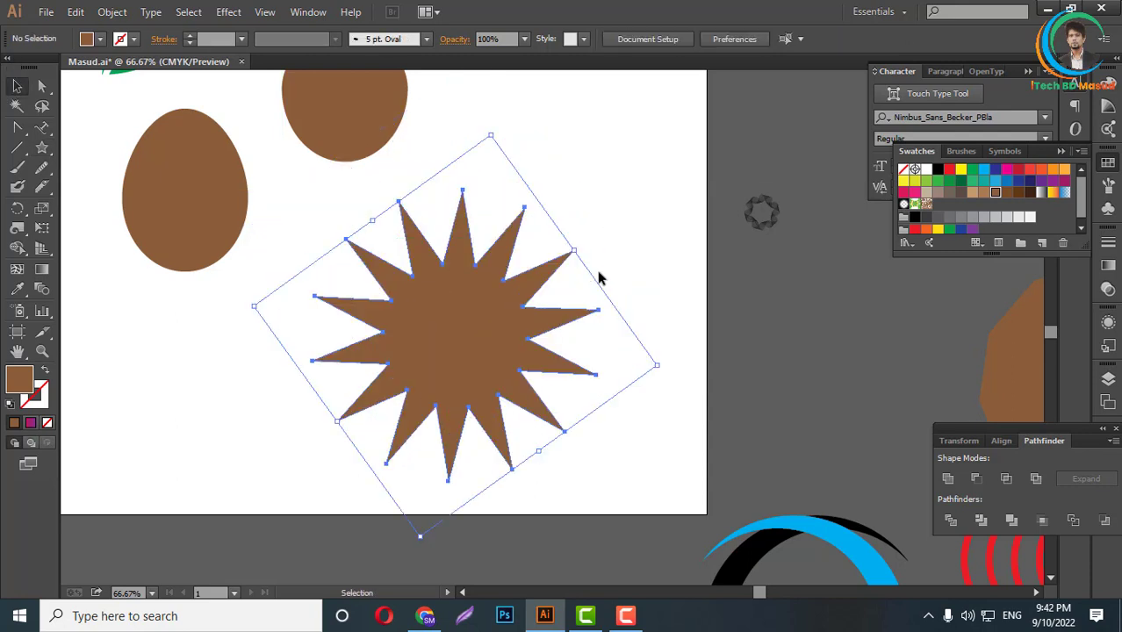
{"action": "left_click", "coordinate": [602, 276]}
{"action": "left_click_drag", "start_coordinate": [44, 149], "coordinate": [105, 187]}
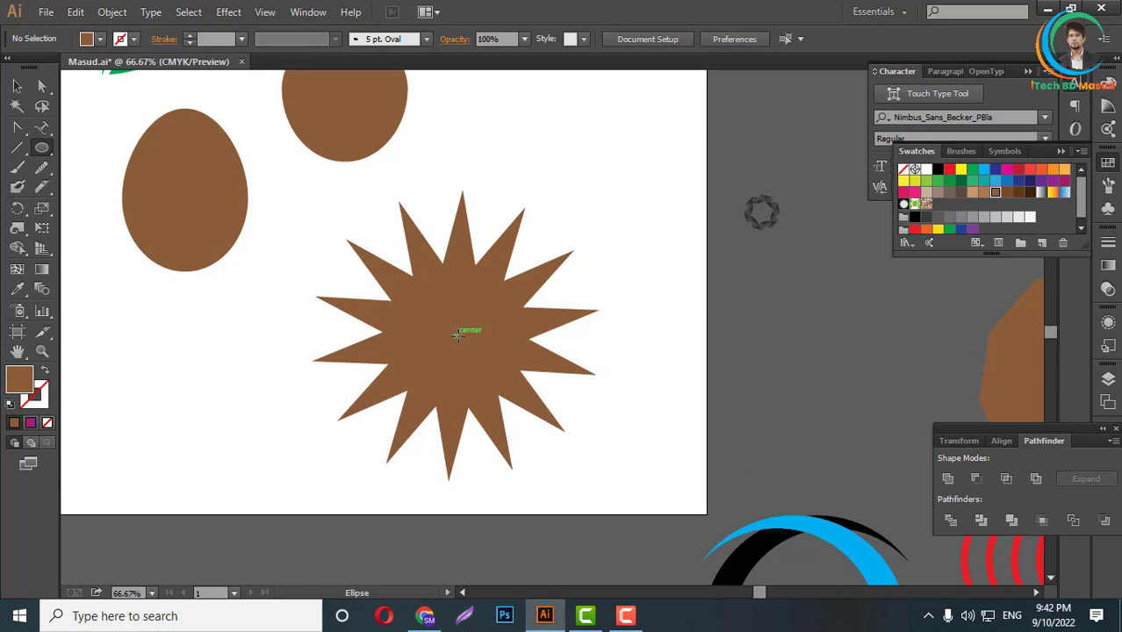
- Draw a circle centred on the star and shrink it inside the star
{"action": "left_click_drag", "start_coordinate": [457, 335], "coordinate": [518, 437]}
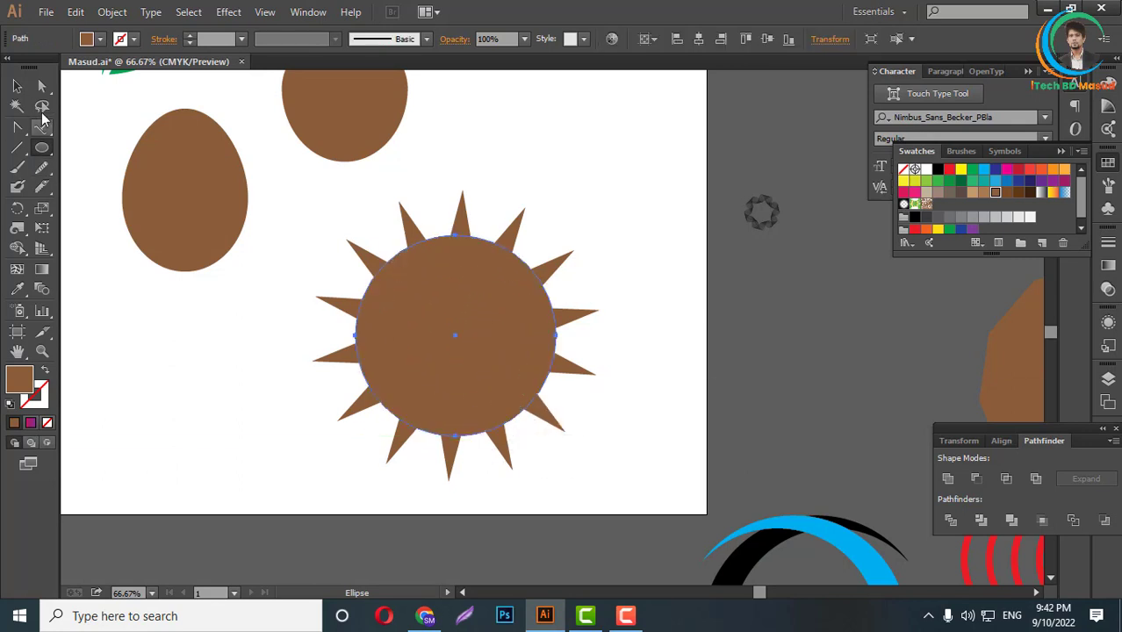
{"action": "left_click", "coordinate": [18, 86]}
{"action": "left_click", "coordinate": [691, 326]}
{"action": "left_click", "coordinate": [504, 347]}
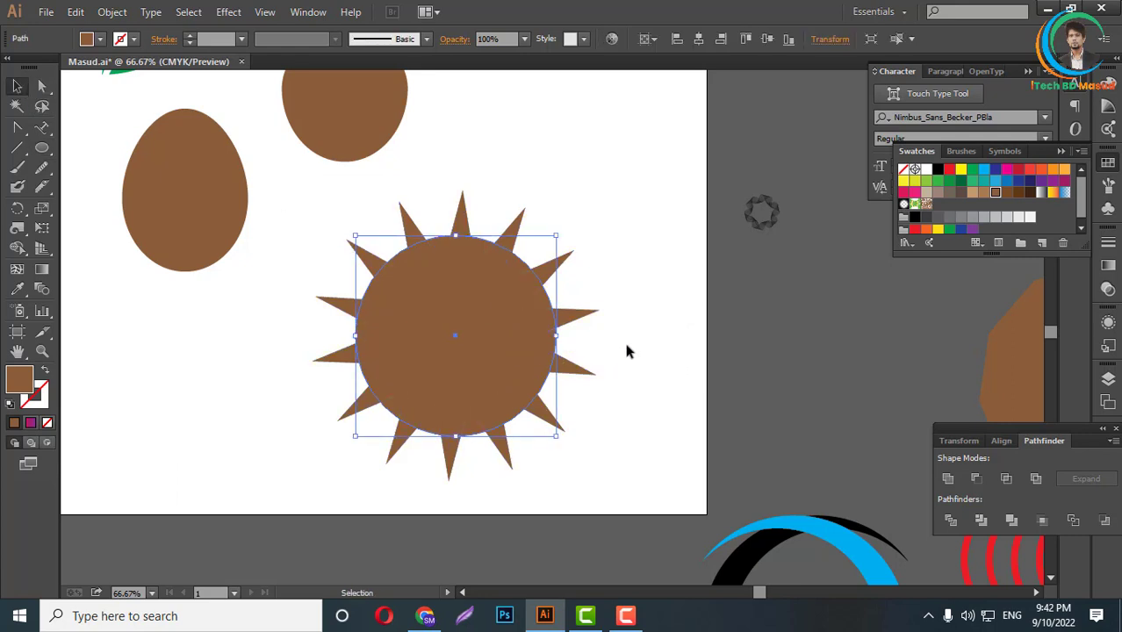
{"action": "key", "text": "a"}
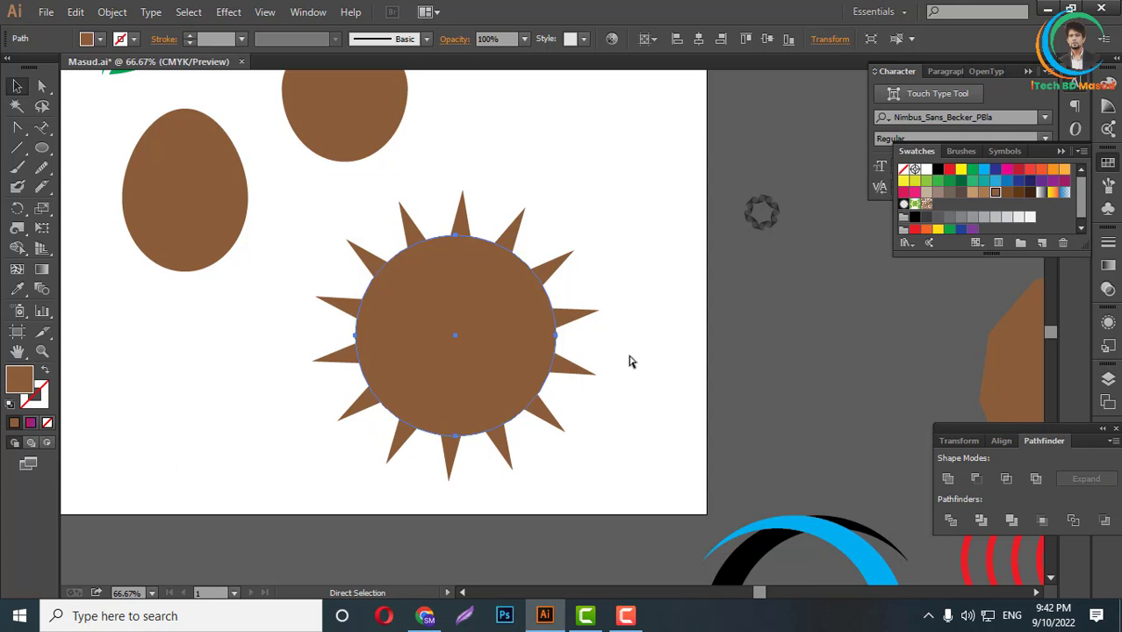
{"action": "key", "text": "v"}
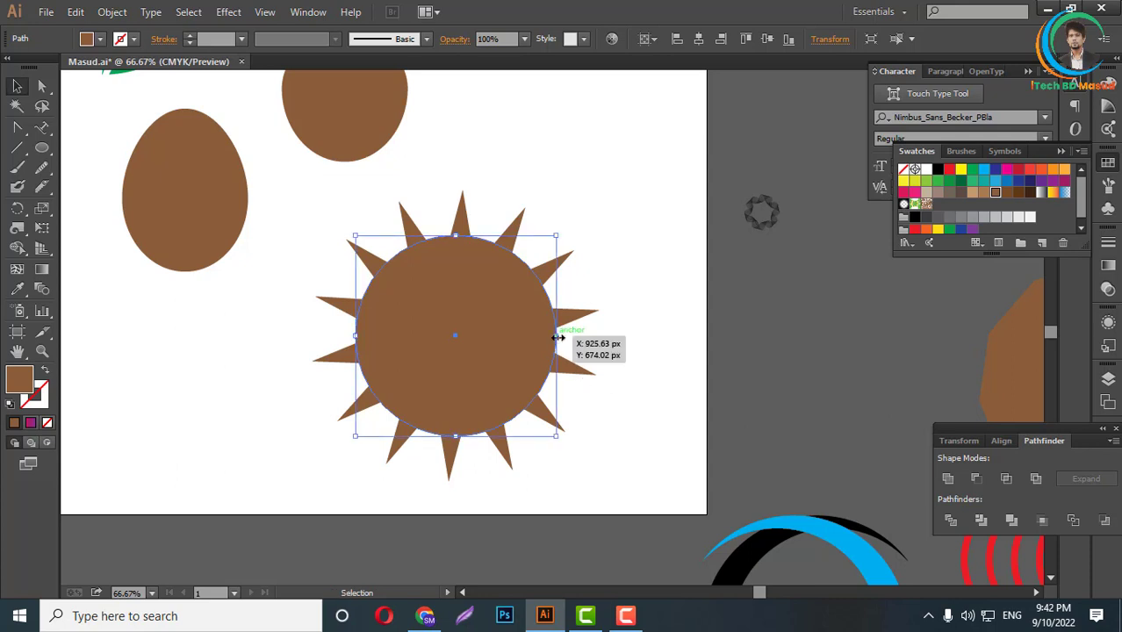
{"action": "left_click_drag", "start_coordinate": [555, 335], "coordinate": [516, 337]}
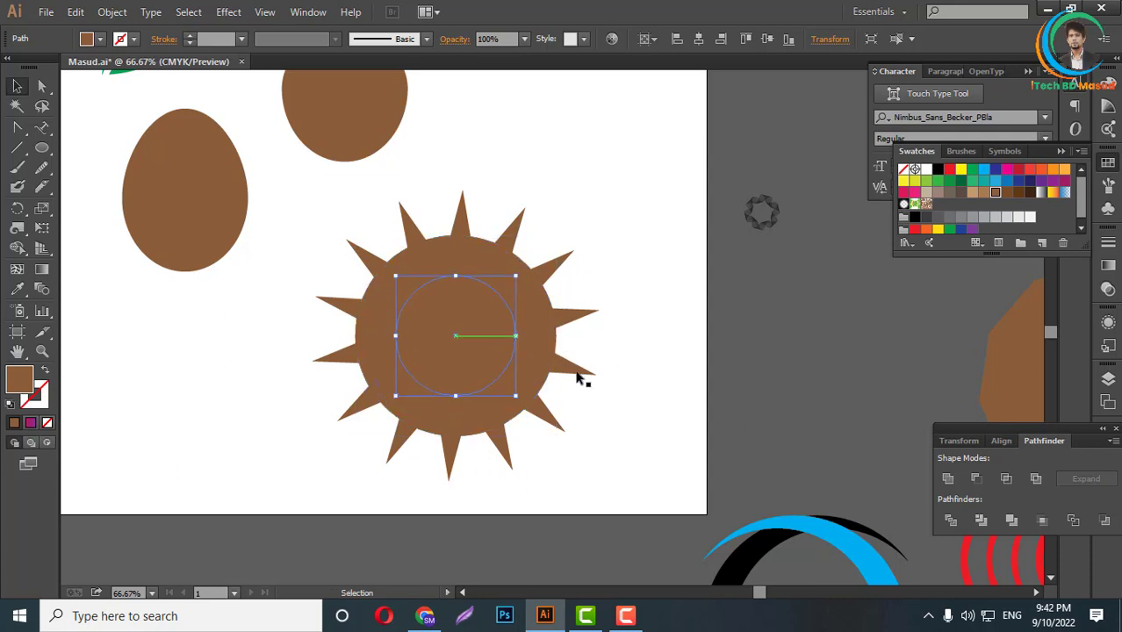
- Divide the star and circle, ungroup, and delete the spikes and inner circle
{"action": "left_click_drag", "start_coordinate": [630, 437], "coordinate": [322, 232]}
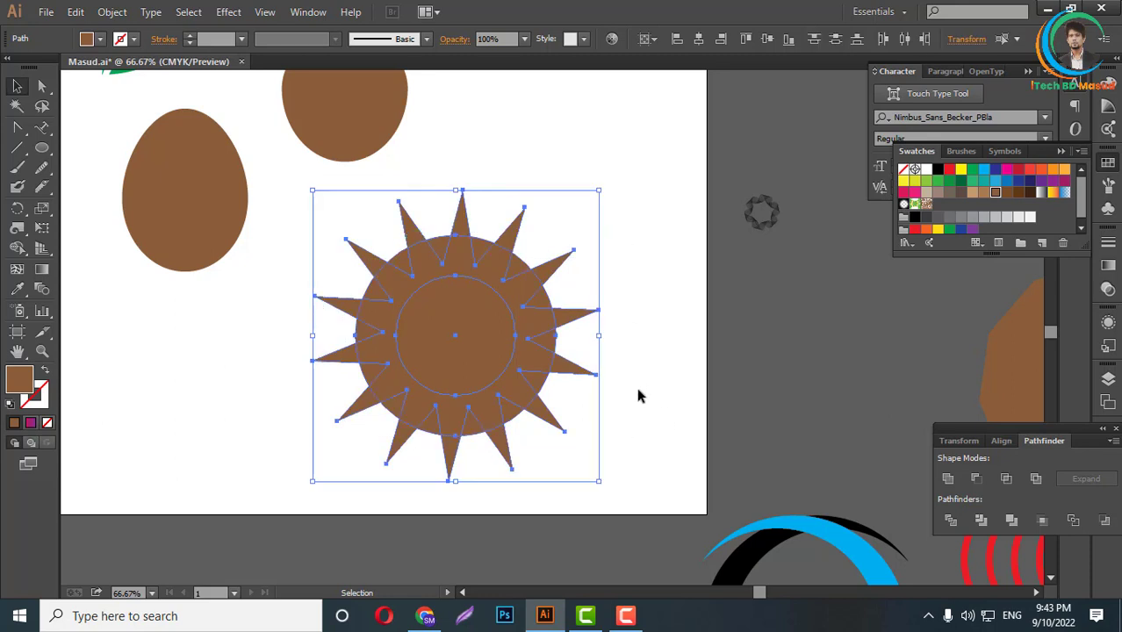
{"action": "left_click", "coordinate": [952, 522]}
{"action": "right_click", "coordinate": [530, 357]}
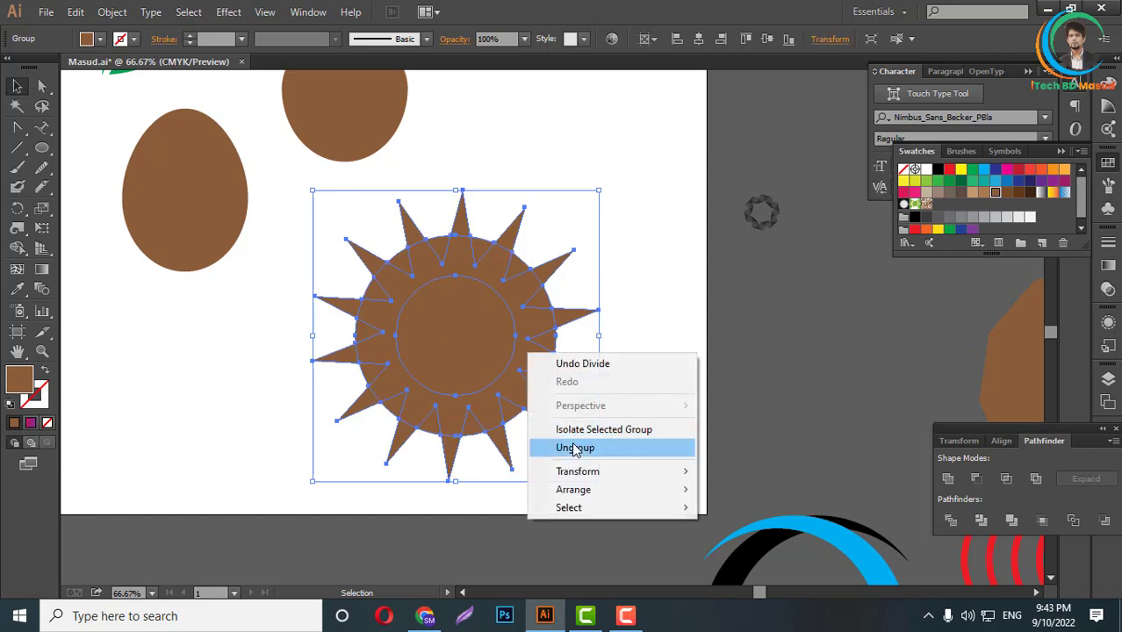
{"action": "left_click", "coordinate": [575, 449]}
{"action": "key", "text": "Delete"}
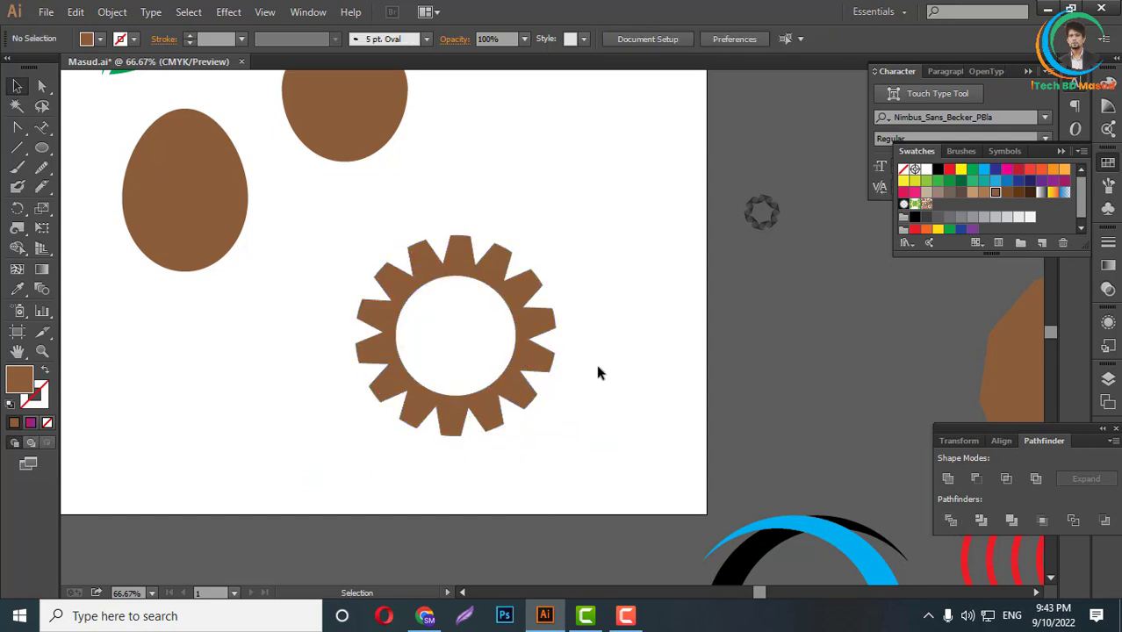
{"action": "key", "text": "ctrl+minus"}
{"action": "key", "text": "ctrl+minus"}
{"action": "key", "text": "ctrl+minus"}
- Divide the gear ring into pieces and draw a short diagonal line beside it
{"action": "key", "text": "ctrl+plus"}
{"action": "key", "text": "ctrl+plus"}
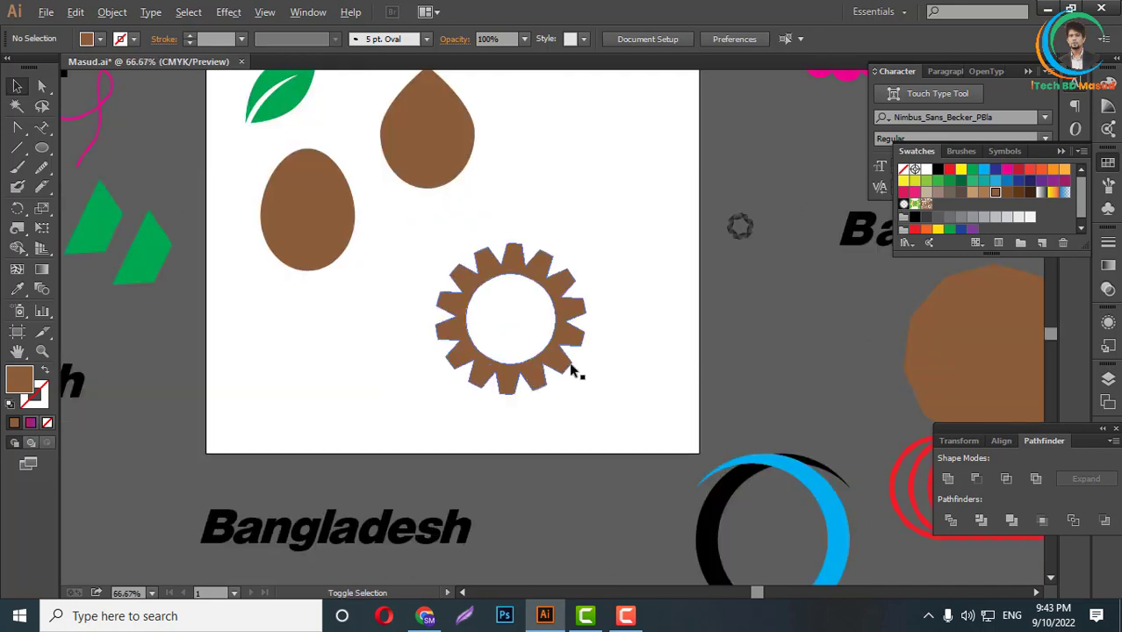
{"action": "key", "text": "ctrl+plus"}
{"action": "key", "text": "ctrl+plus"}
{"action": "key", "text": "ctrl+plus"}
{"action": "left_click", "coordinate": [590, 349]}
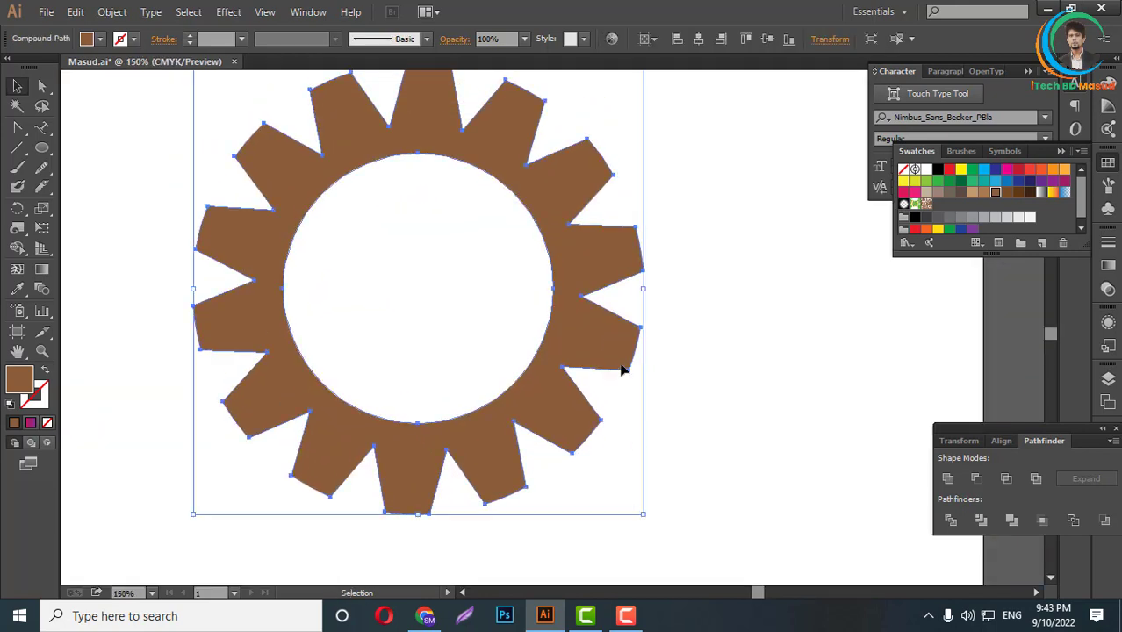
{"action": "left_click", "coordinate": [950, 521]}
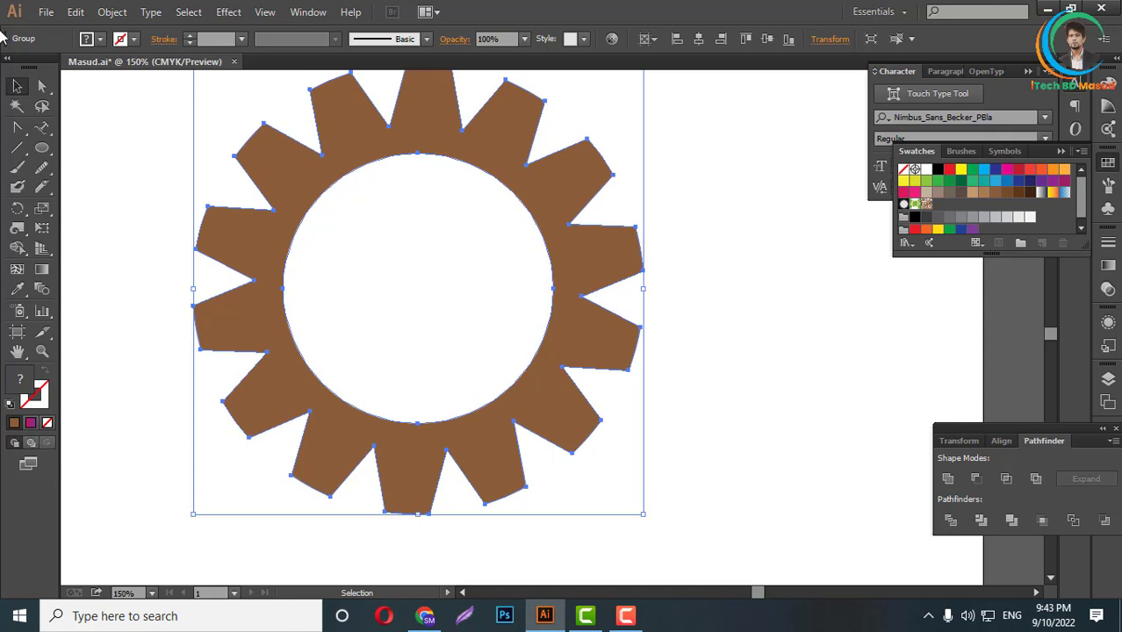
{"action": "left_click", "coordinate": [19, 149]}
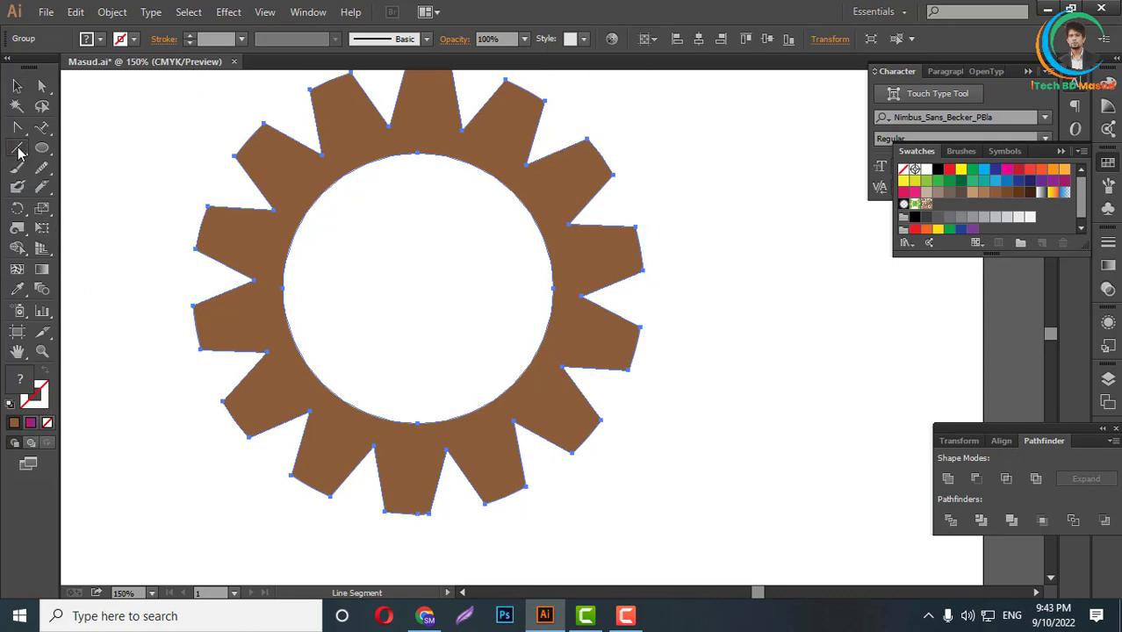
{"action": "left_click", "coordinate": [18, 149]}
{"action": "left_click_drag", "start_coordinate": [756, 424], "coordinate": [832, 260]}
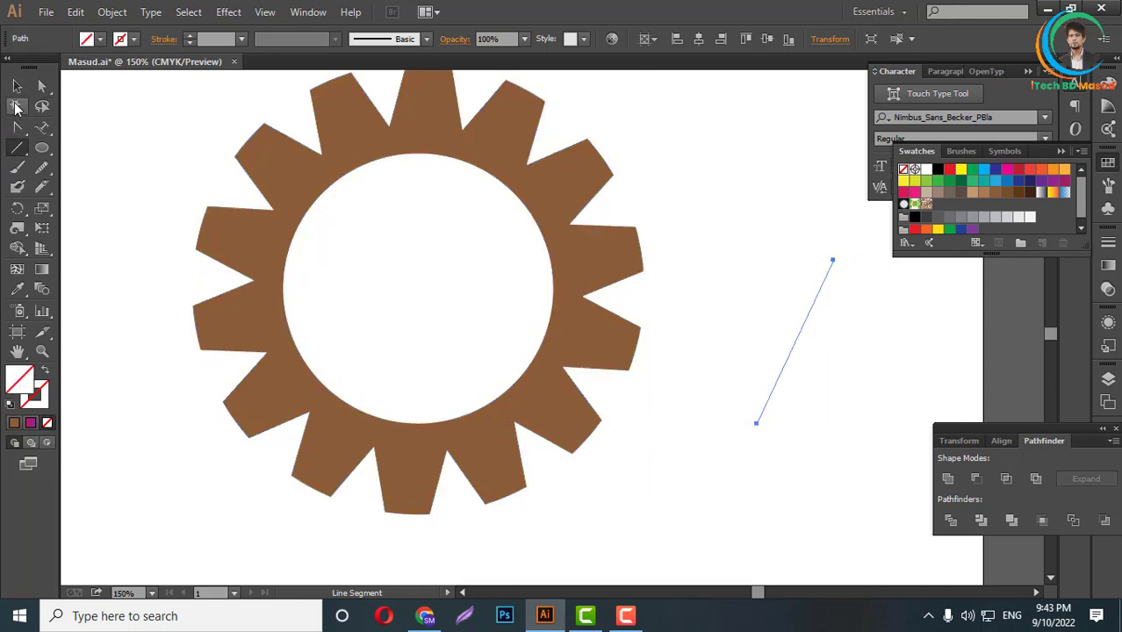
- Select the inner circle and brown gear by matching fill and fill them red
{"action": "left_click", "coordinate": [15, 107]}
{"action": "left_click", "coordinate": [806, 329]}
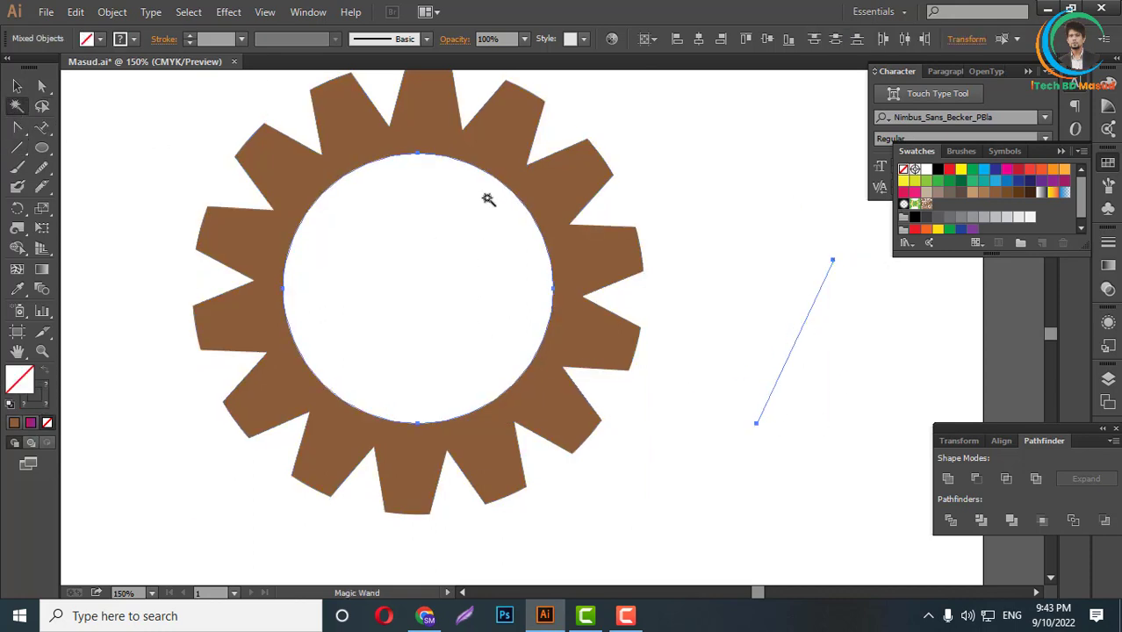
{"action": "left_click", "coordinate": [566, 301], "text": "shift"}
{"action": "left_click", "coordinate": [951, 169]}
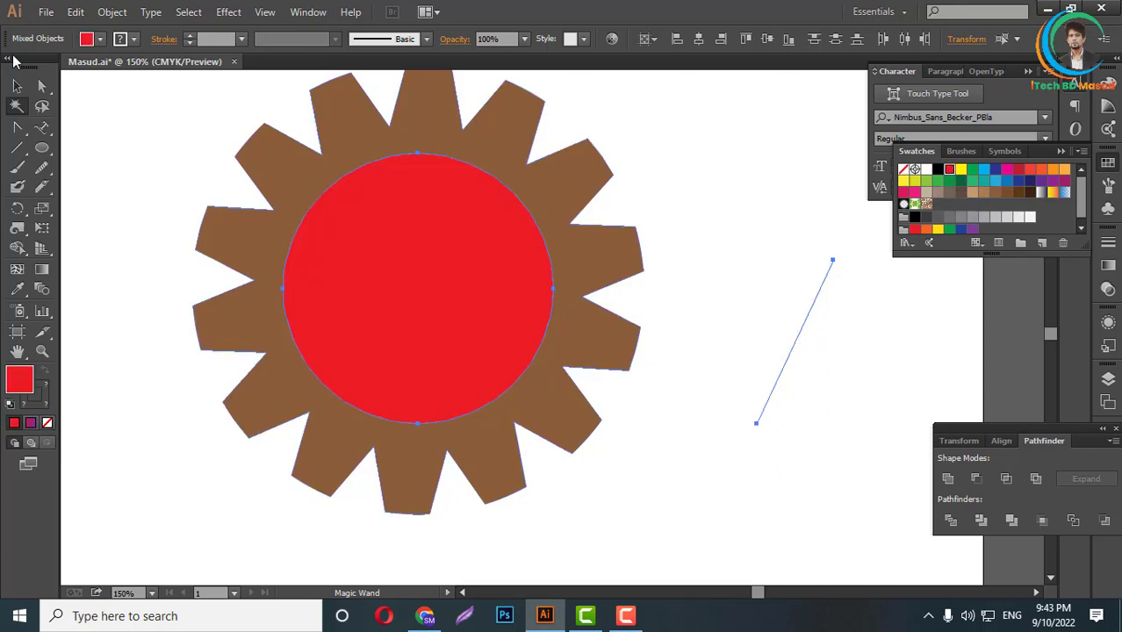
- Ungroup the gear pieces and enlarge the red circle to the teeth base
{"action": "left_click", "coordinate": [17, 86]}
{"action": "left_click", "coordinate": [729, 384]}
{"action": "right_click", "coordinate": [456, 312]}
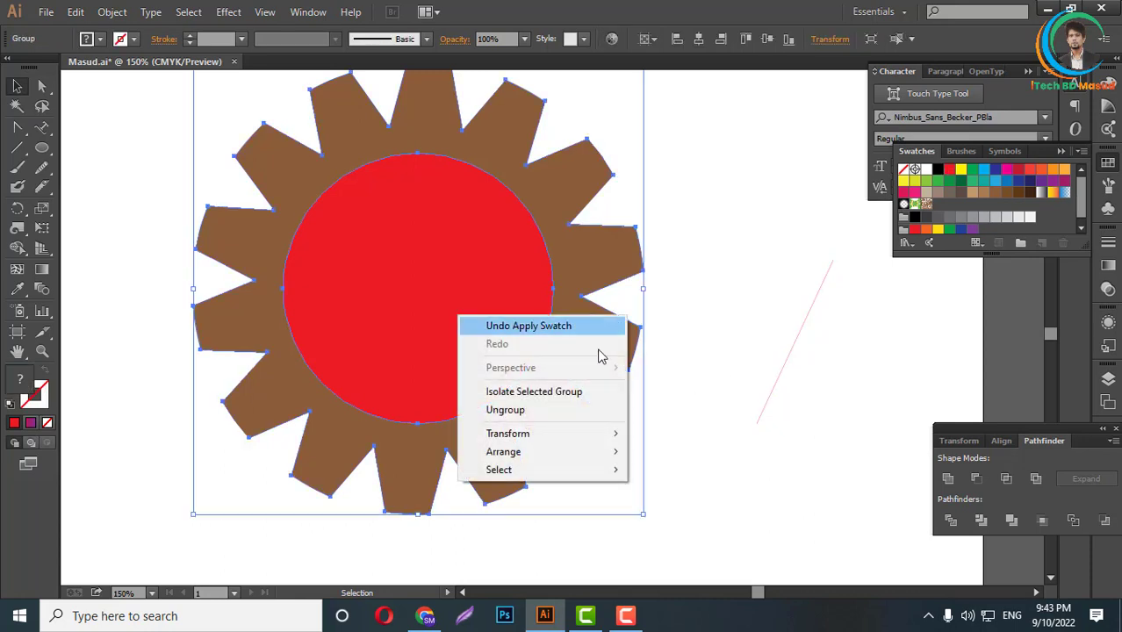
{"action": "left_click", "coordinate": [540, 409]}
{"action": "left_click", "coordinate": [489, 336]}
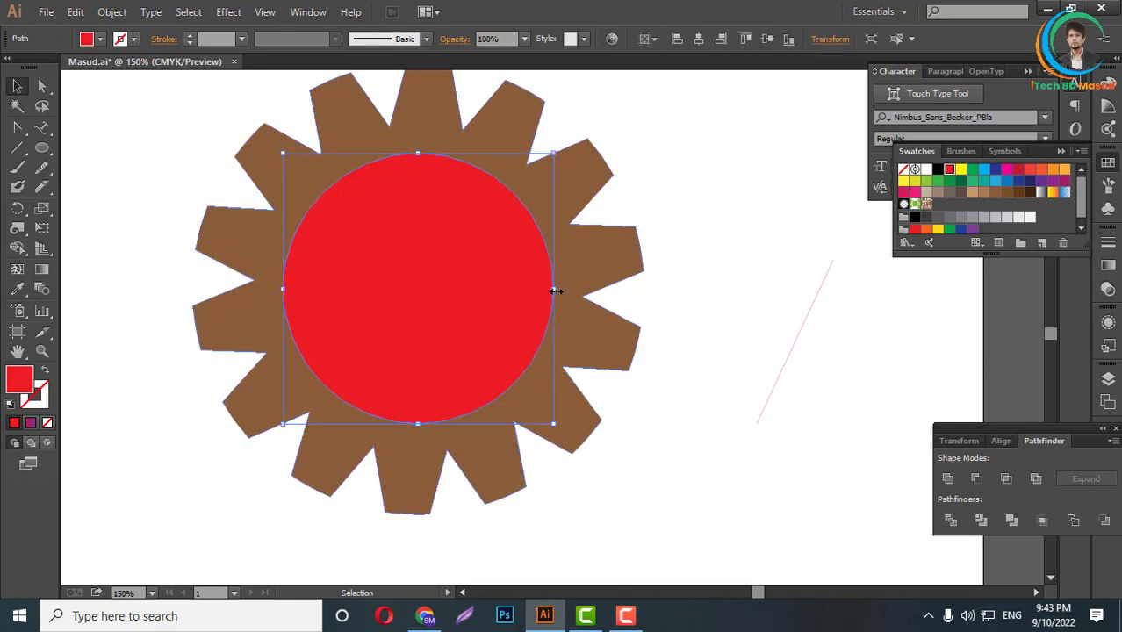
{"action": "mouse_move", "coordinate": [556, 290]}
{"action": "left_mouse_down"}
{"action": "mouse_move", "coordinate": [625, 344]}
{"action": "mouse_move", "coordinate": [611, 312]}
{"action": "left_mouse_up"}
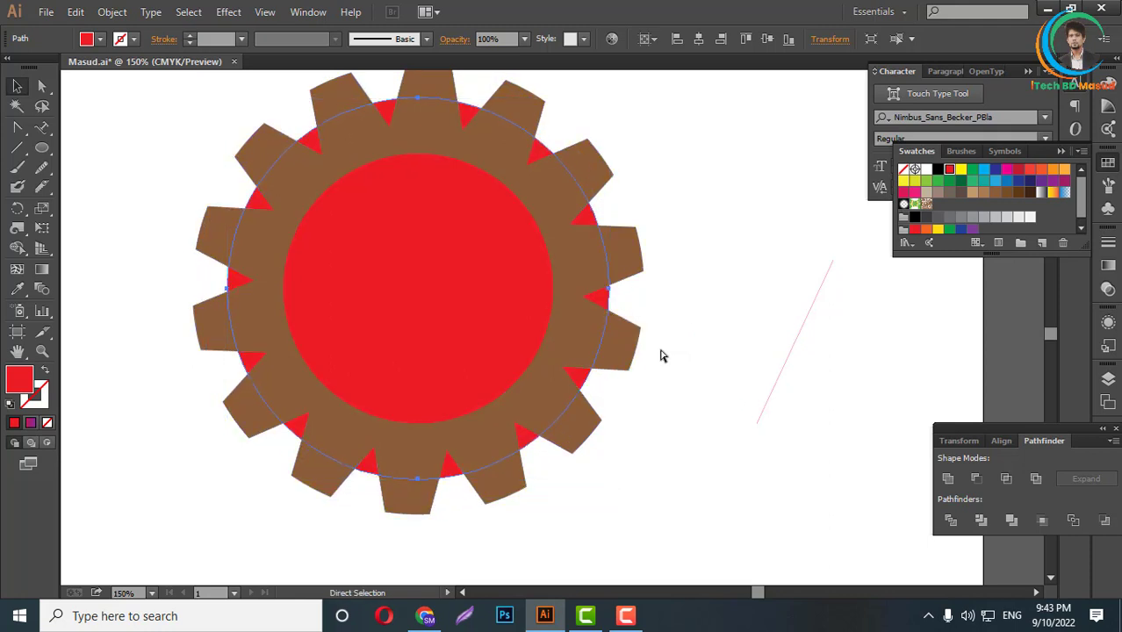
- Divide the gear where the red circle crosses it and ungroup the pieces
{"action": "left_click", "coordinate": [651, 401]}
{"action": "left_click", "coordinate": [581, 379]}
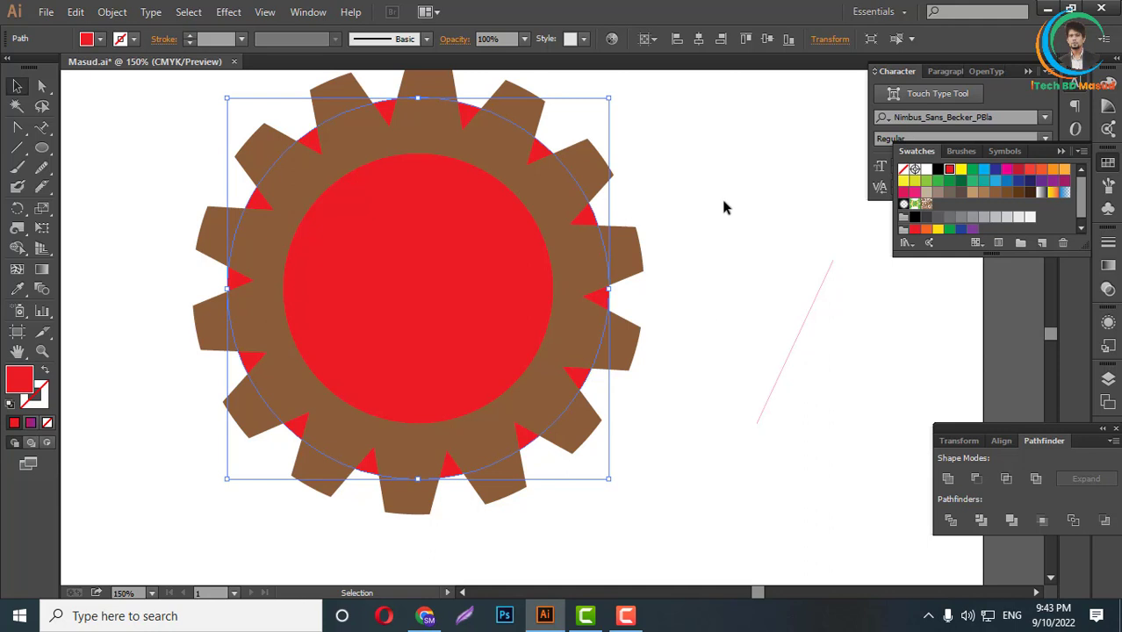
{"action": "left_click_drag", "start_coordinate": [724, 207], "coordinate": [573, 445]}
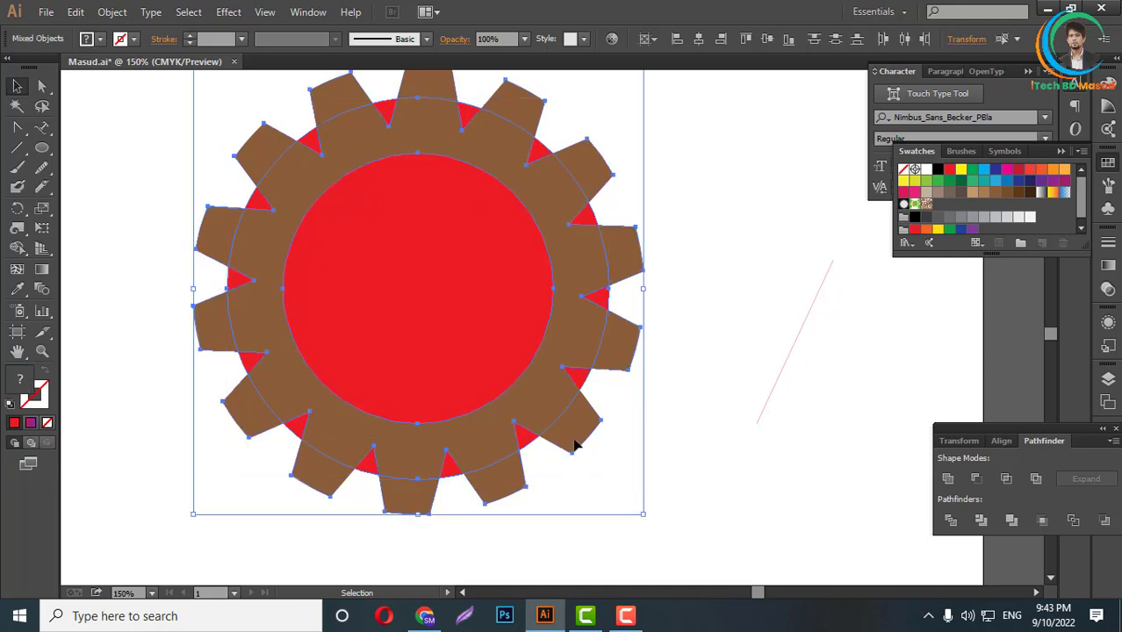
{"action": "left_click", "coordinate": [952, 520]}
{"action": "right_click", "coordinate": [584, 320]}
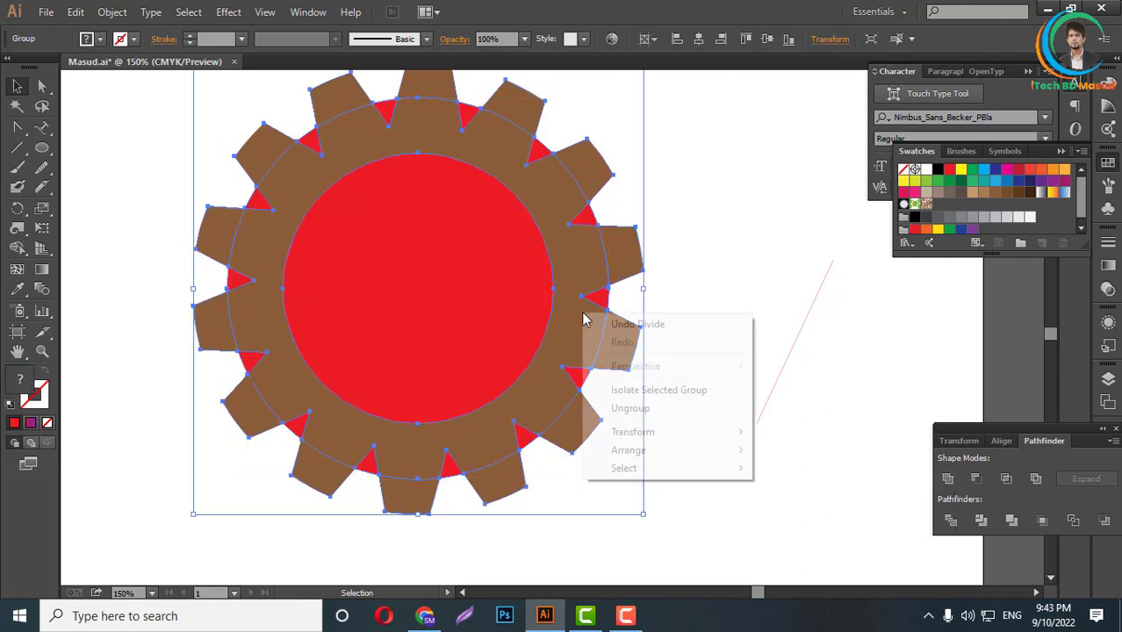
{"action": "left_click", "coordinate": [659, 409]}
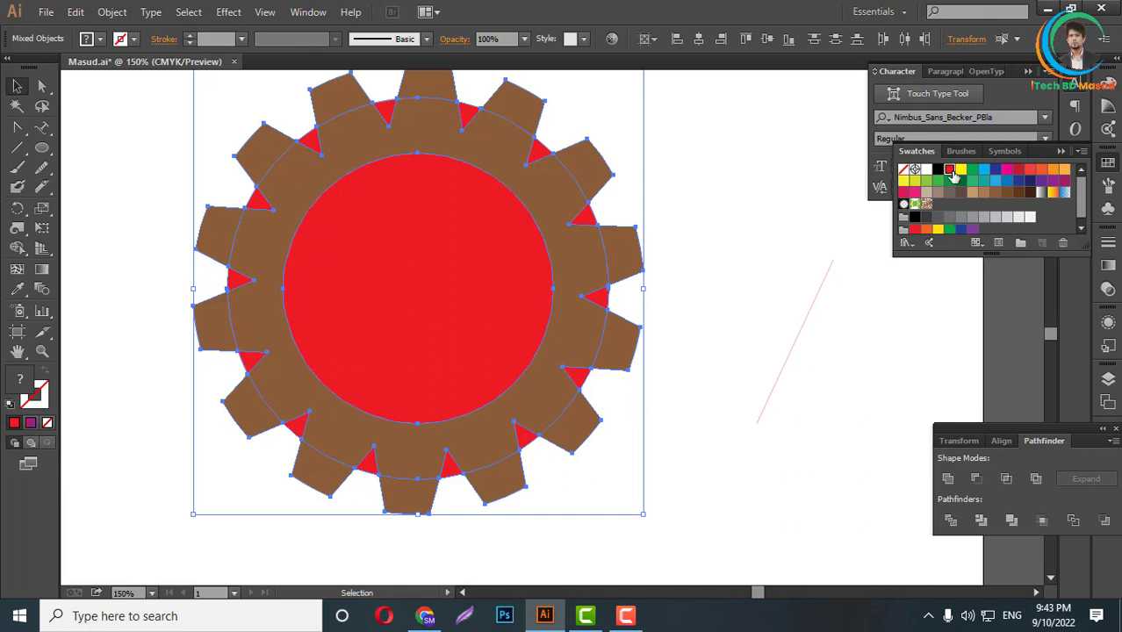
- Colour the pieces red, unite them into one gear, and delete the inner circle
{"action": "left_click", "coordinate": [949, 171]}
{"action": "left_click", "coordinate": [949, 479]}
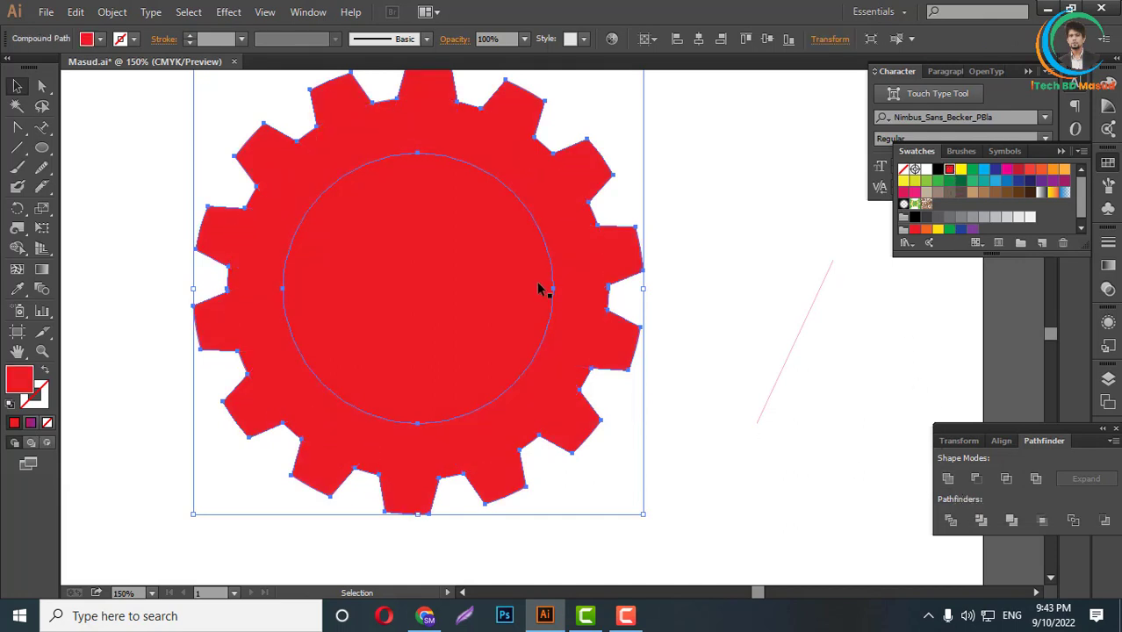
{"action": "right_click", "coordinate": [533, 277]}
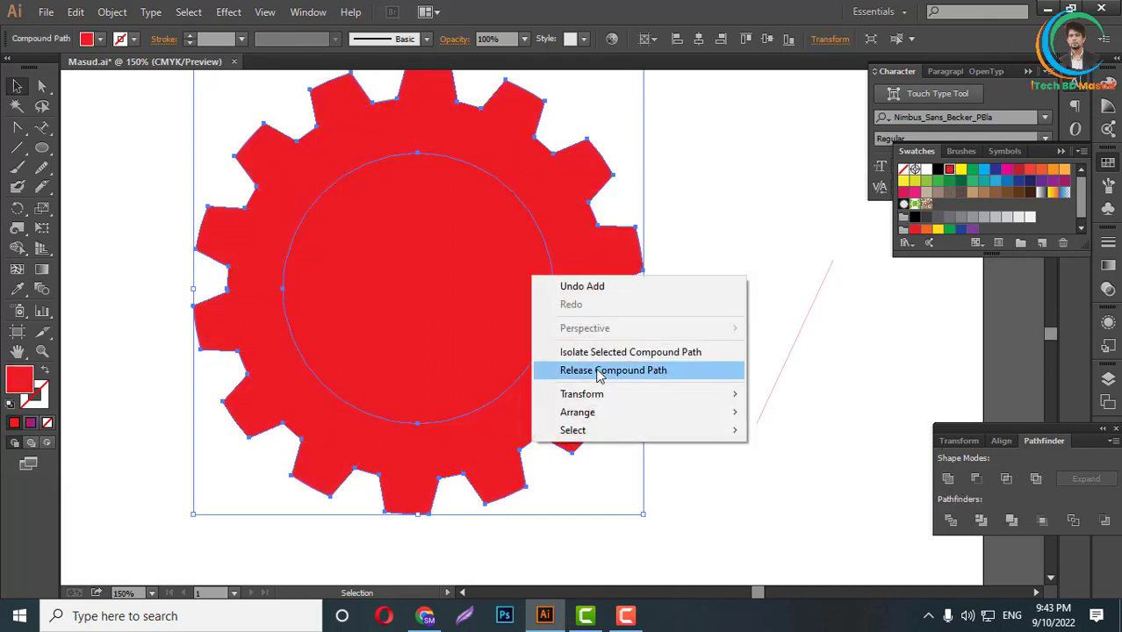
{"action": "left_click", "coordinate": [605, 477]}
{"action": "left_click", "coordinate": [473, 347]}
{"action": "key", "text": "Delete"}
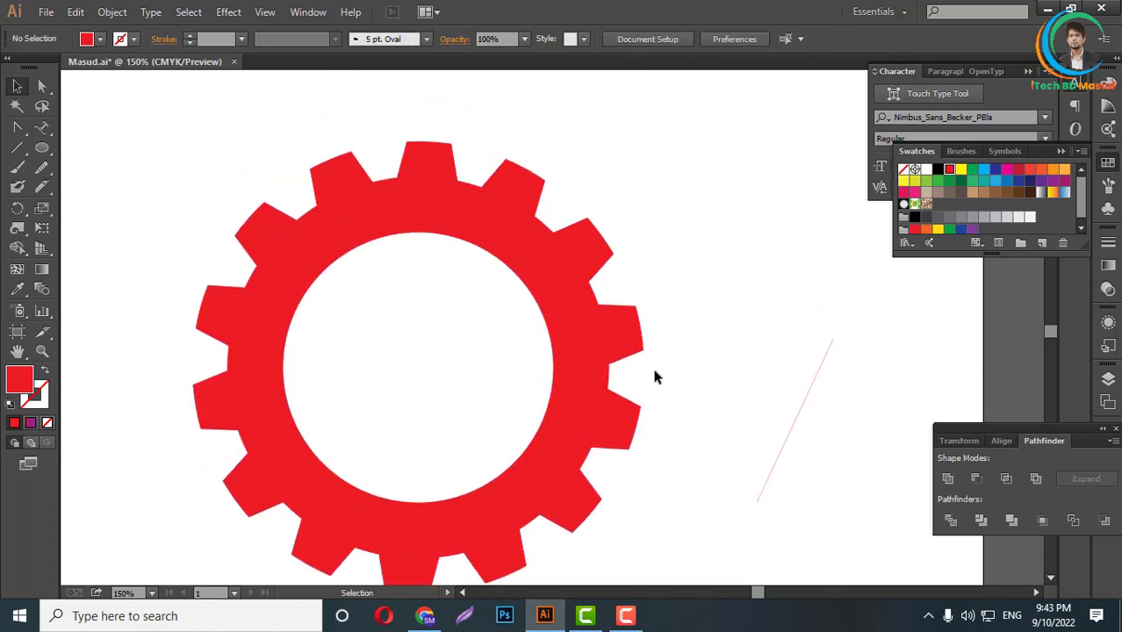
- Scroll to view the artboard, then undo to return the green leaf above-left of it
{"action": "scroll", "coordinate": [584, 343], "scroll_direction": "down", "scroll_amount": 3}
{"action": "scroll", "coordinate": [646, 452], "scroll_direction": "up", "scroll_amount": 5}
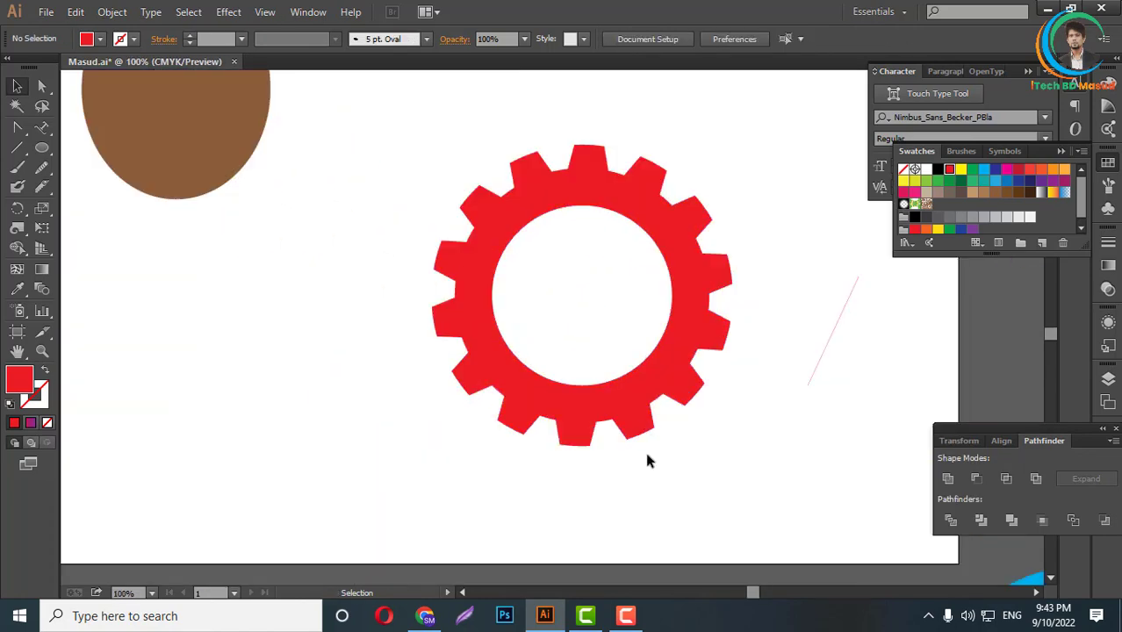
{"action": "scroll", "coordinate": [639, 485], "scroll_direction": "up", "scroll_amount": 1}
{"action": "scroll", "coordinate": [616, 360], "scroll_direction": "down", "scroll_amount": 6}
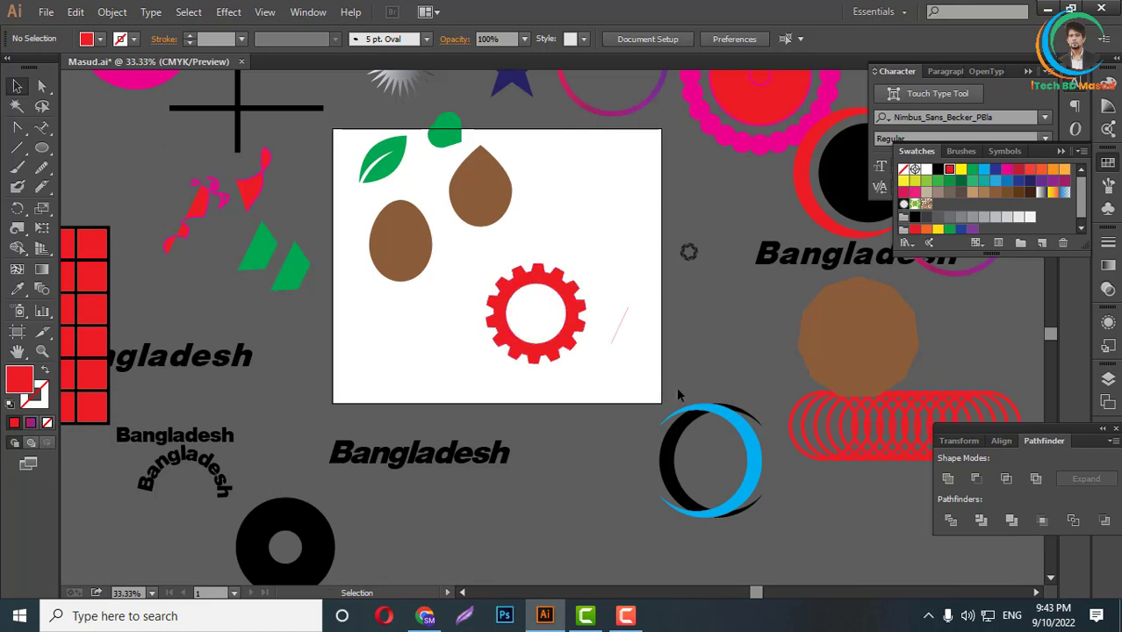
{"action": "scroll", "coordinate": [310, 354], "scroll_direction": "up", "scroll_amount": 2}
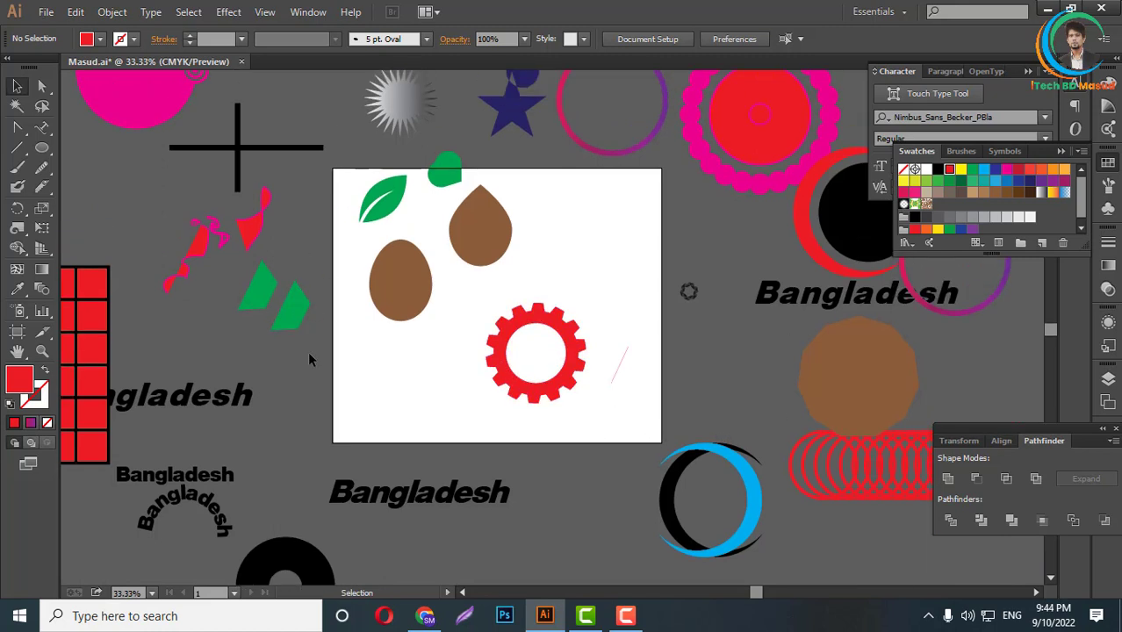
{"action": "scroll", "coordinate": [310, 354], "scroll_direction": "up", "scroll_amount": 2}
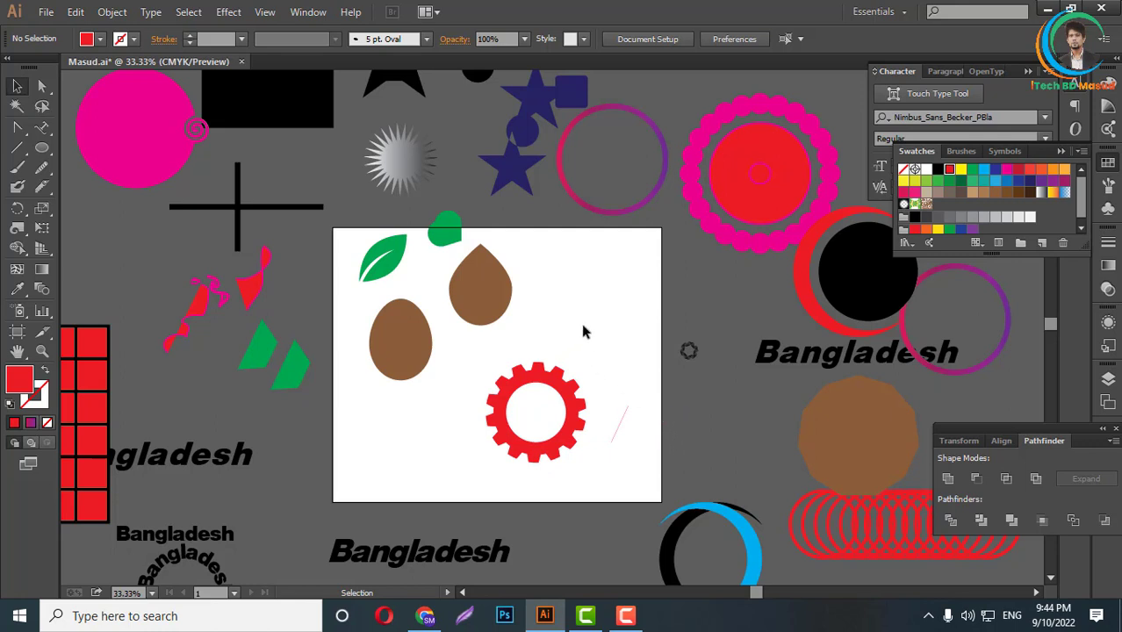
{"action": "key", "text": "ctrl+z"}
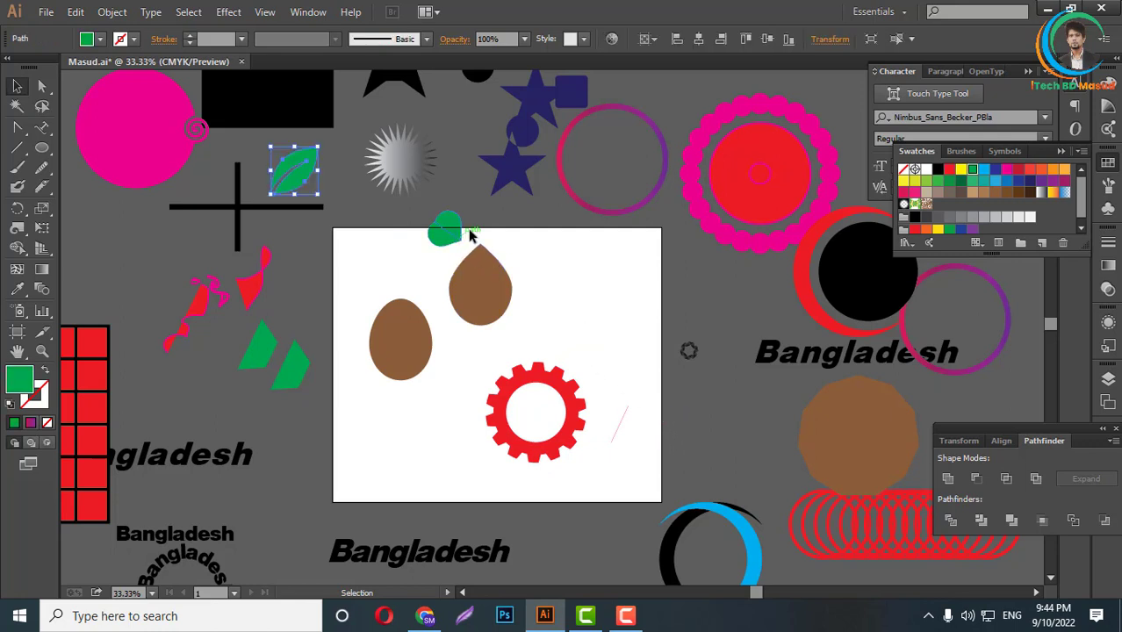